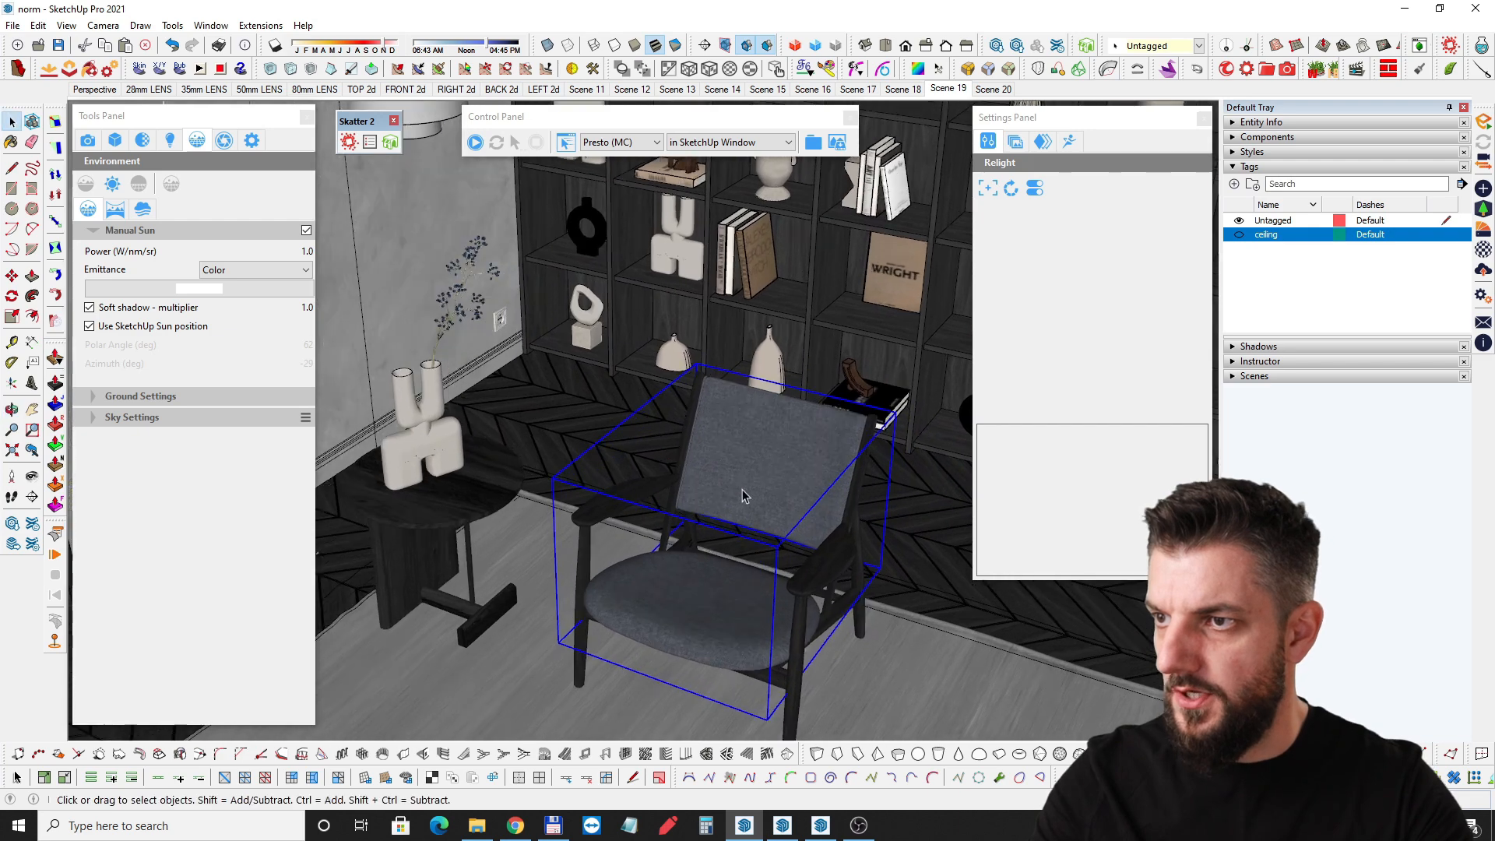
# Examine the armchair, pendant lamp and shelving wall, including an overview of the whole room from above.
pyautogui.keyDown('shift'); pyautogui.moveTo(607, 491); pyautogui.dragTo(776, 518, button='middle'); pyautogui.keyUp('shift')
pyautogui.click(597, 484)
pyautogui.scroll(-3, 559, 456)
pyautogui.keyDown('shift'); pyautogui.moveTo(781, 313); pyautogui.dragTo(759, 374, button='middle'); pyautogui.keyUp('shift')
pyautogui.moveTo(619, 305)
pyautogui.keyDown('shift'); pyautogui.mouseDown(button='middle')
pyautogui.moveTo(639, 369)
pyautogui.moveTo(720, 436)
pyautogui.mouseUp(button='middle'); pyautogui.keyUp('shift')
pyautogui.click(610, 344)
pyautogui.scroll(-3, 684, 383)
pyautogui.moveTo(720, 436)
pyautogui.keyDown('shift'); pyautogui.mouseDown(button='middle')
pyautogui.moveTo(727, 455)
pyautogui.moveTo(672, 436)
pyautogui.mouseUp(button='middle'); pyautogui.keyUp('shift')
pyautogui.moveTo(672, 436); pyautogui.dragTo(676, 418, button='middle')
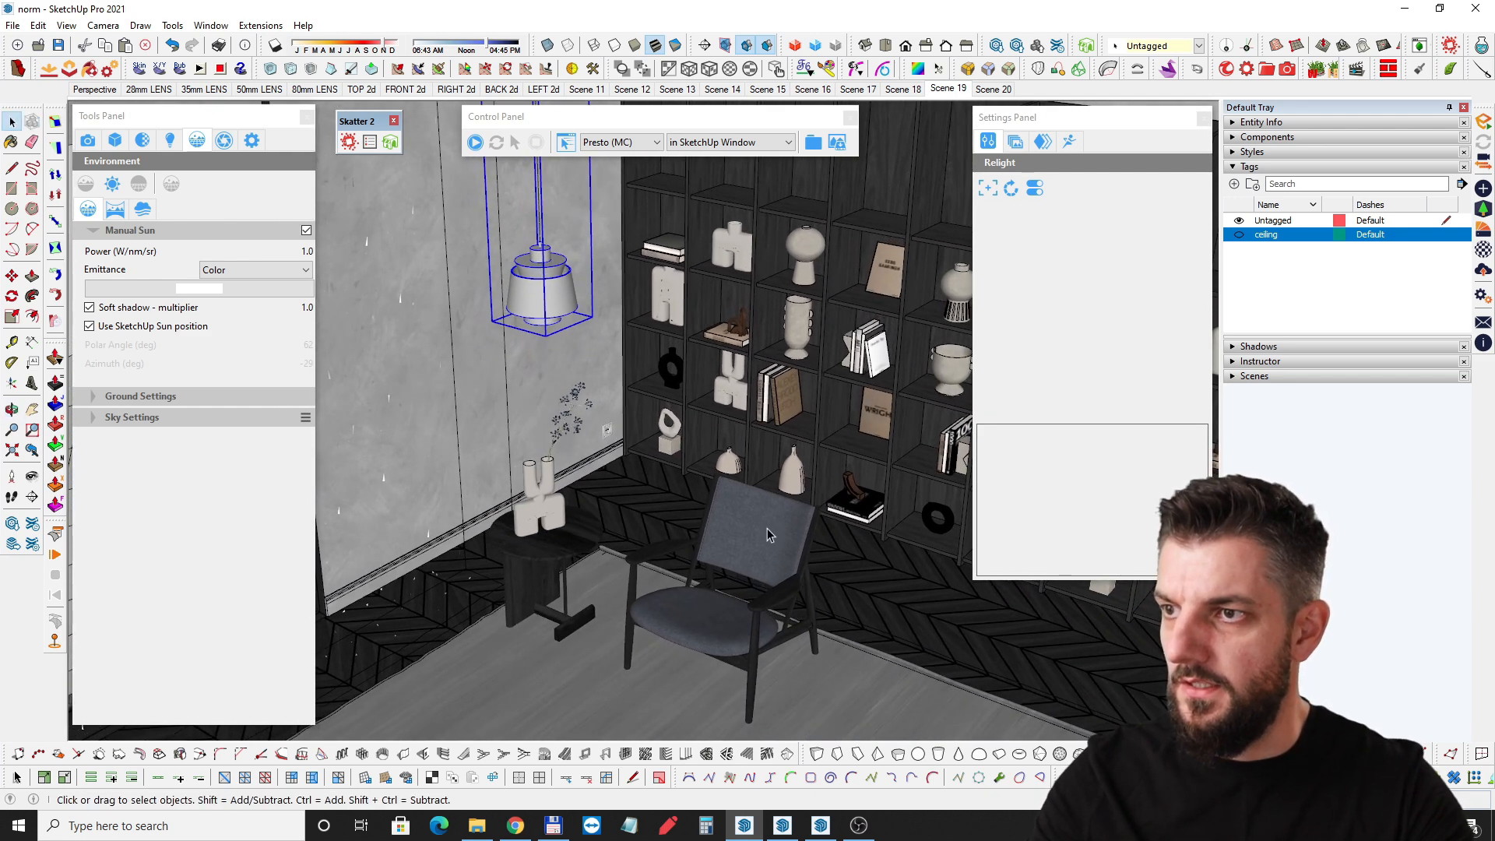
pyautogui.moveTo(744, 563)
pyautogui.mouseDown(button='middle')
pyautogui.moveTo(749, 551)
pyautogui.moveTo(680, 492)
pyautogui.moveTo(894, 618)
pyautogui.moveTo(709, 572)
pyautogui.moveTo(667, 594)
pyautogui.mouseUp(button='middle')
pyautogui.scroll(-4, 749, 550)
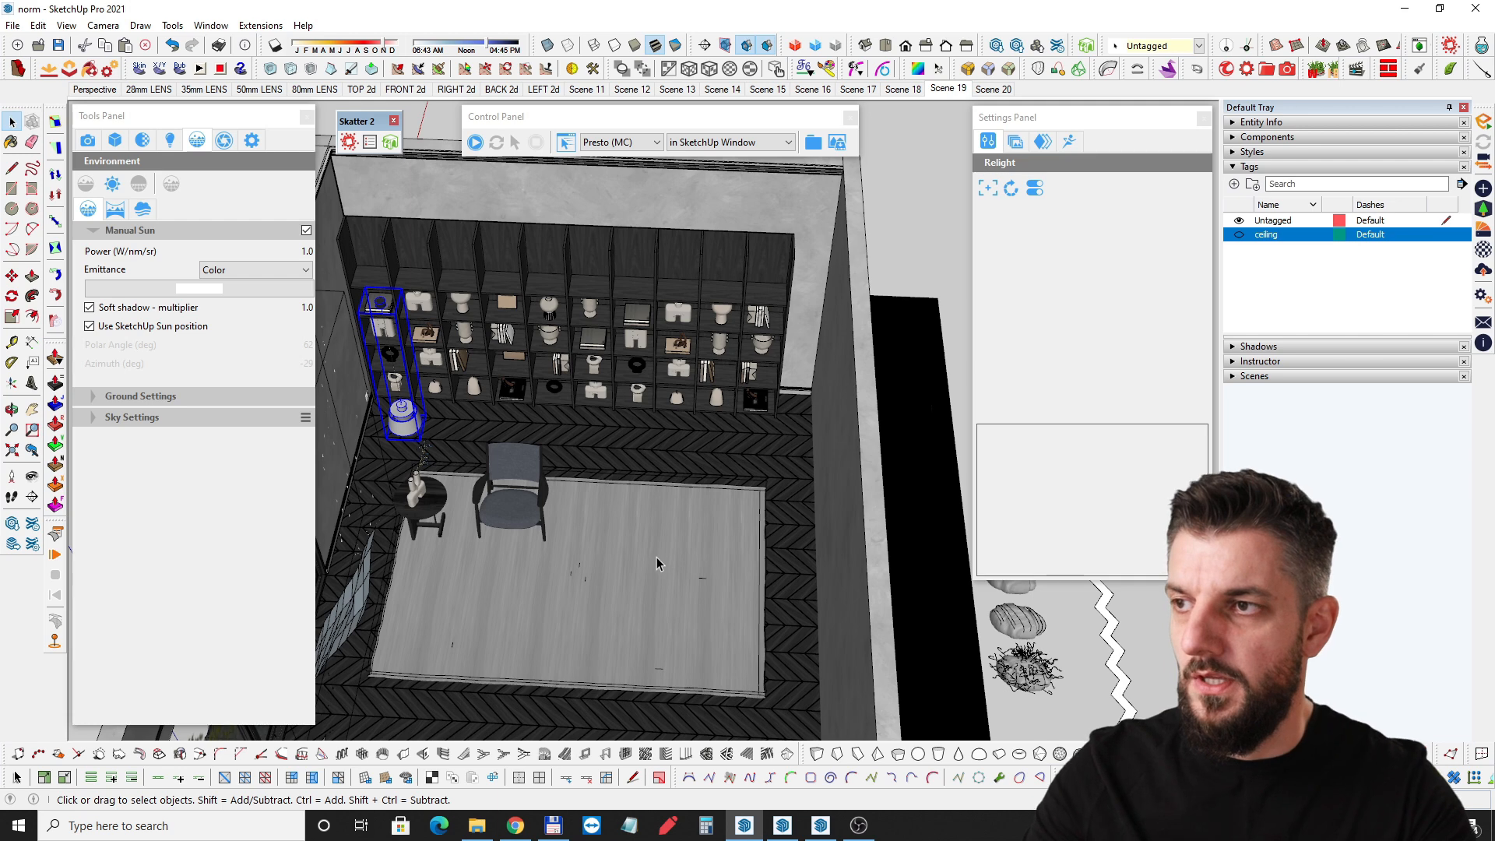
pyautogui.moveTo(652, 558)
pyautogui.mouseDown(button='middle')
pyautogui.moveTo(550, 524)
pyautogui.moveTo(574, 567)
pyautogui.mouseUp(button='middle')
pyautogui.scroll(5, 576, 575)
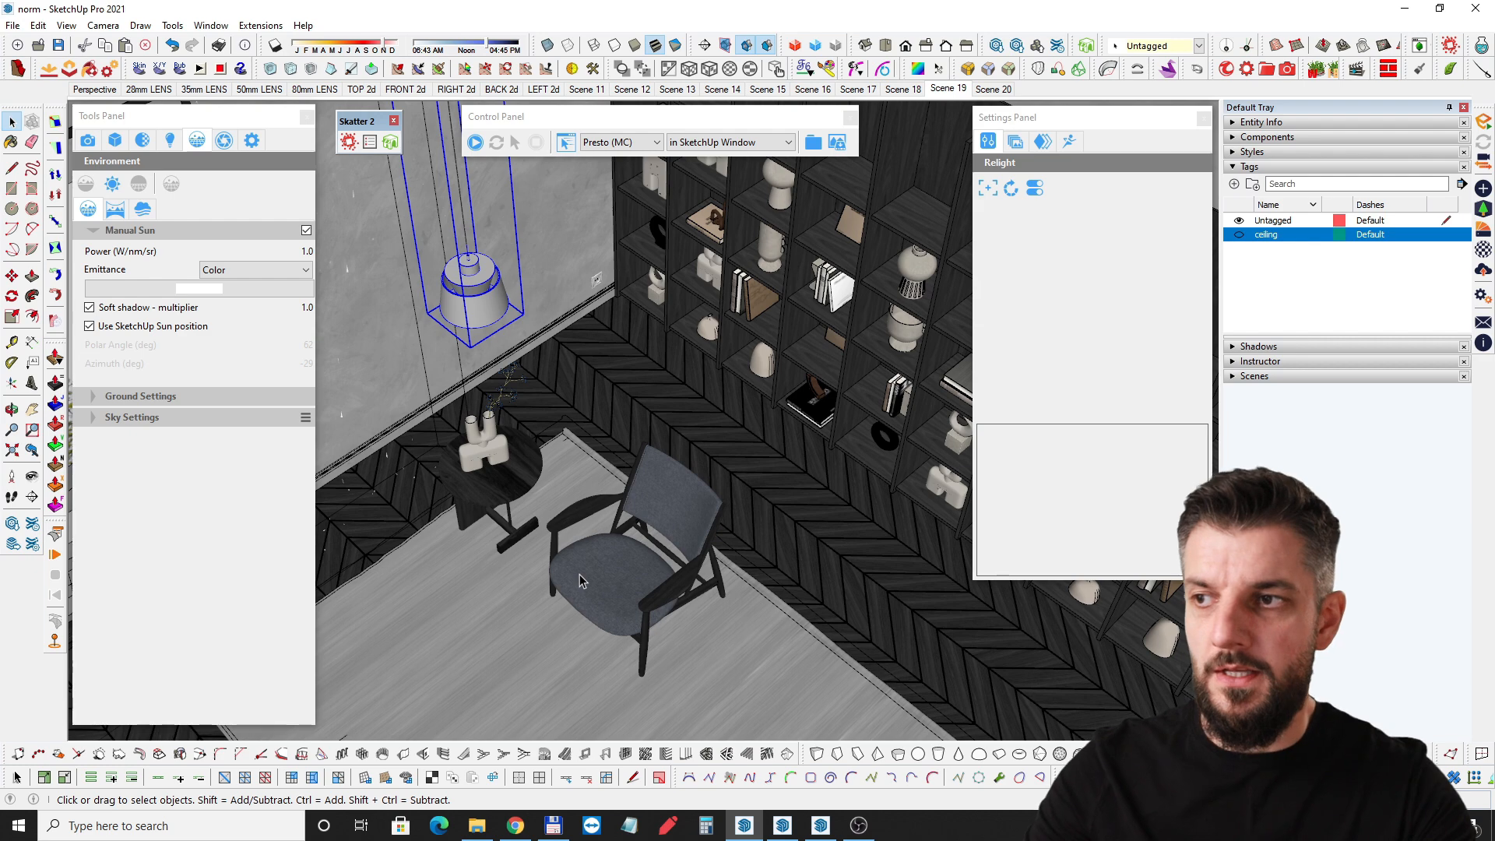
# Examine the side table, the rug and the dark chevron wood floor up close, including its plank joints.
pyautogui.moveTo(594, 576)
pyautogui.mouseDown(button='middle')
pyautogui.moveTo(648, 581)
pyautogui.moveTo(701, 474)
pyautogui.moveTo(684, 523)
pyautogui.moveTo(749, 485)
pyautogui.mouseUp(button='middle')
pyautogui.scroll(3, 648, 581)
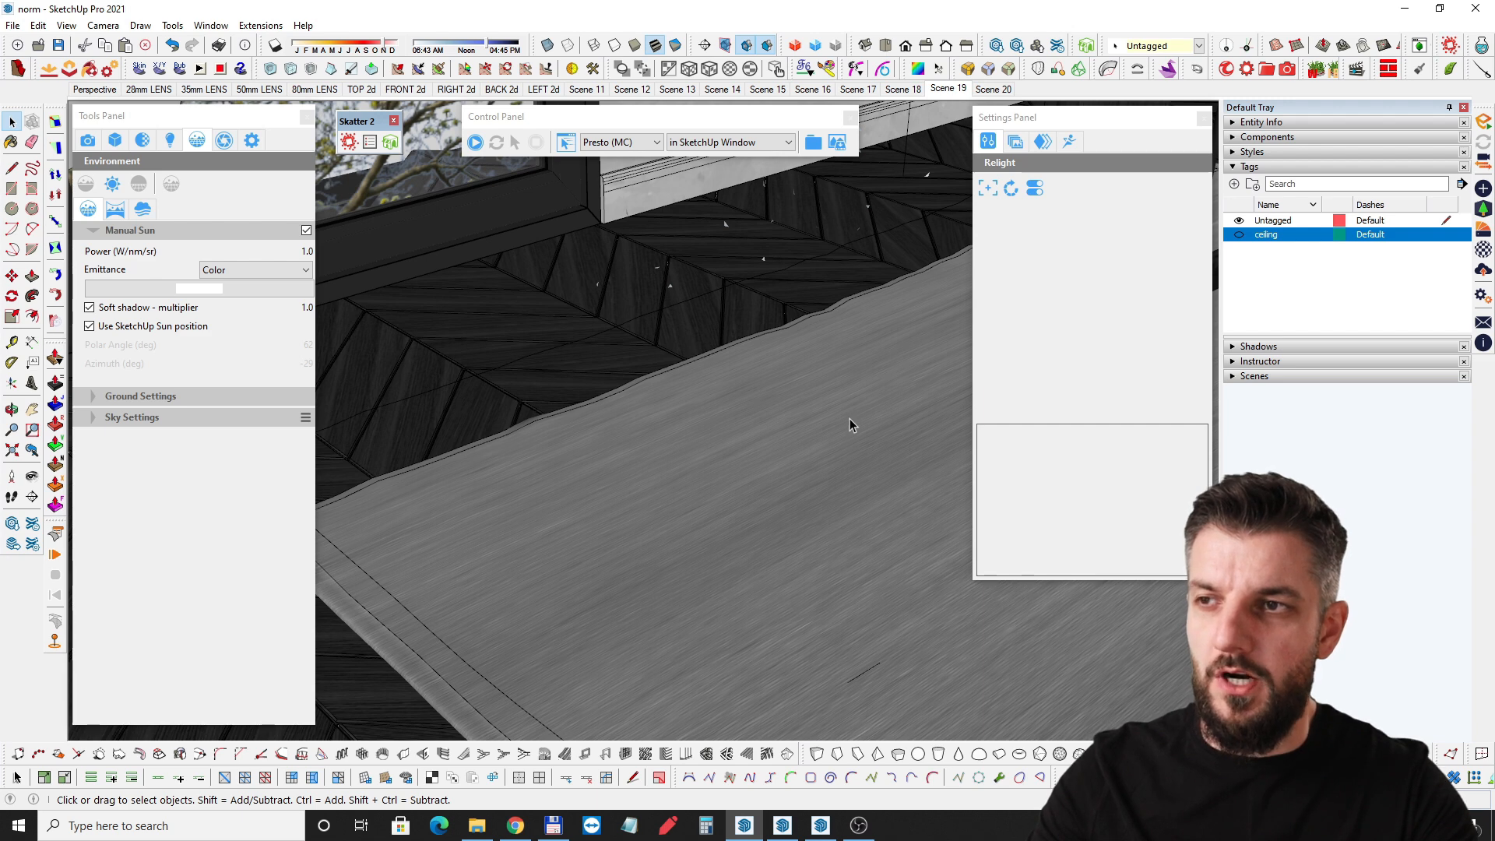
pyautogui.keyDown('shift'); pyautogui.moveTo(890, 403); pyautogui.dragTo(660, 580, button='middle'); pyautogui.keyUp('shift')
pyautogui.scroll(-2, 661, 580)
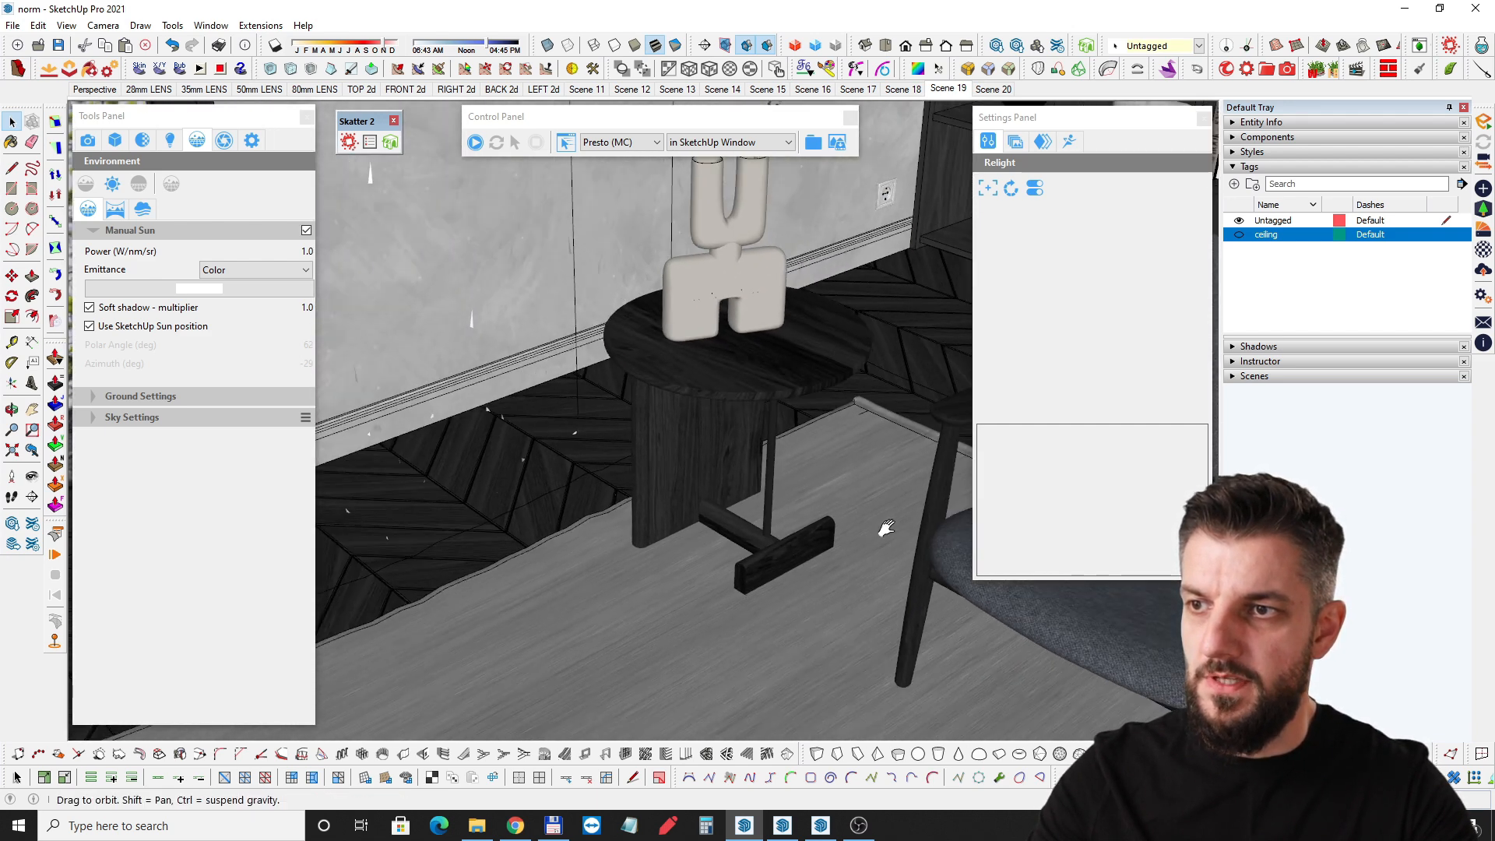
pyautogui.keyDown('shift'); pyautogui.moveTo(903, 534); pyautogui.dragTo(743, 524, button='middle'); pyautogui.keyUp('shift')
pyautogui.keyDown('shift'); pyautogui.moveTo(421, 568); pyautogui.dragTo(730, 635, button='middle'); pyautogui.keyUp('shift')
pyautogui.scroll(2, 540, 352)
pyautogui.scroll(-2, 525, 286)
pyautogui.moveTo(568, 426); pyautogui.dragTo(647, 528, button='middle')
pyautogui.scroll(-5, 626, 502)
pyautogui.scroll(-3, 688, 584)
pyautogui.scroll(4, 792, 512)
pyautogui.scroll(10, 791, 517)
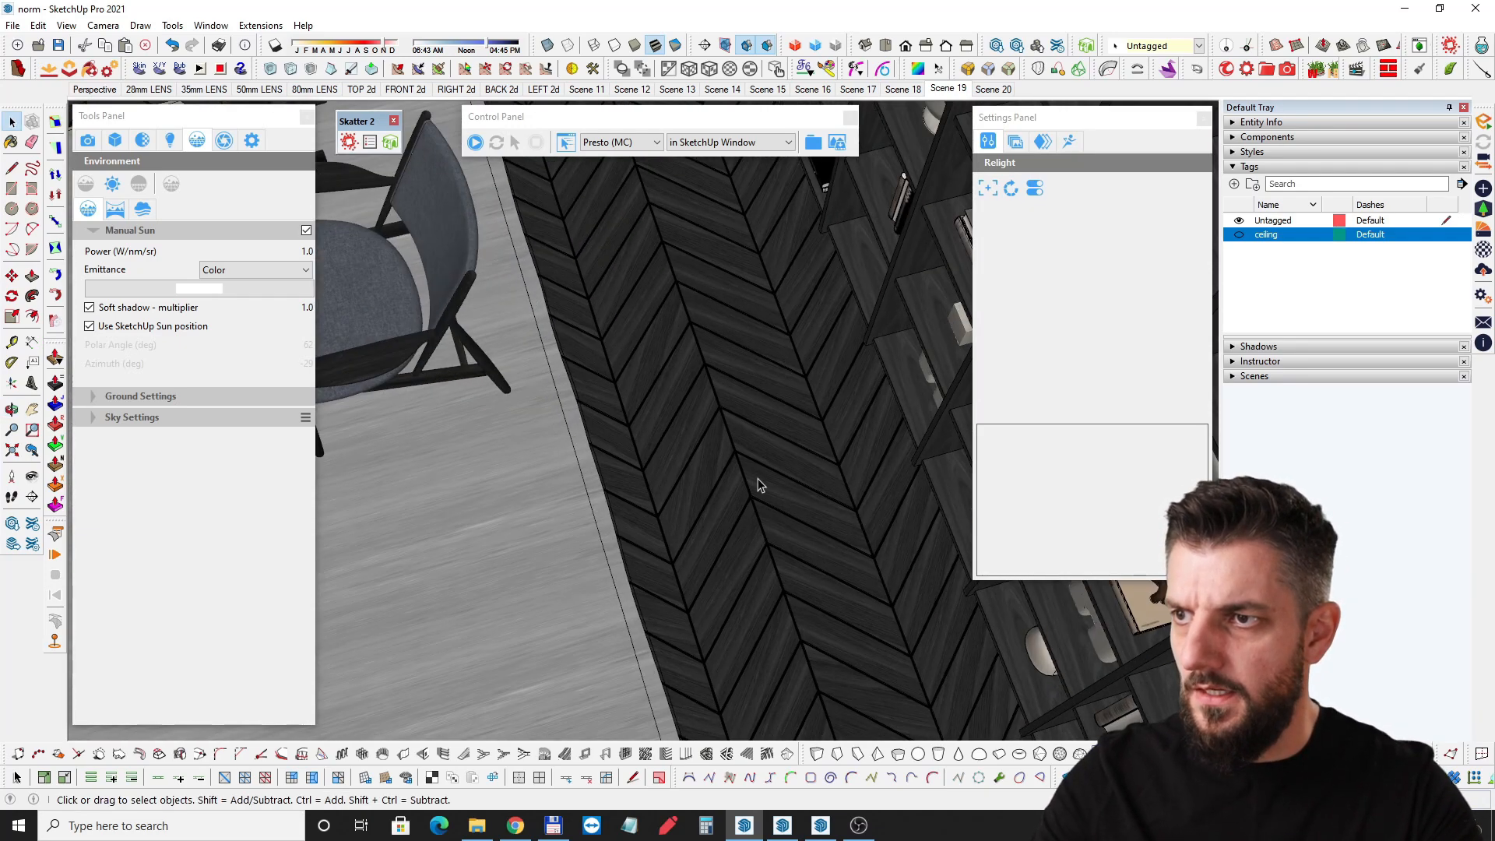
pyautogui.moveTo(826, 348); pyautogui.dragTo(802, 516, button='middle')
pyautogui.scroll(-8, 802, 515)
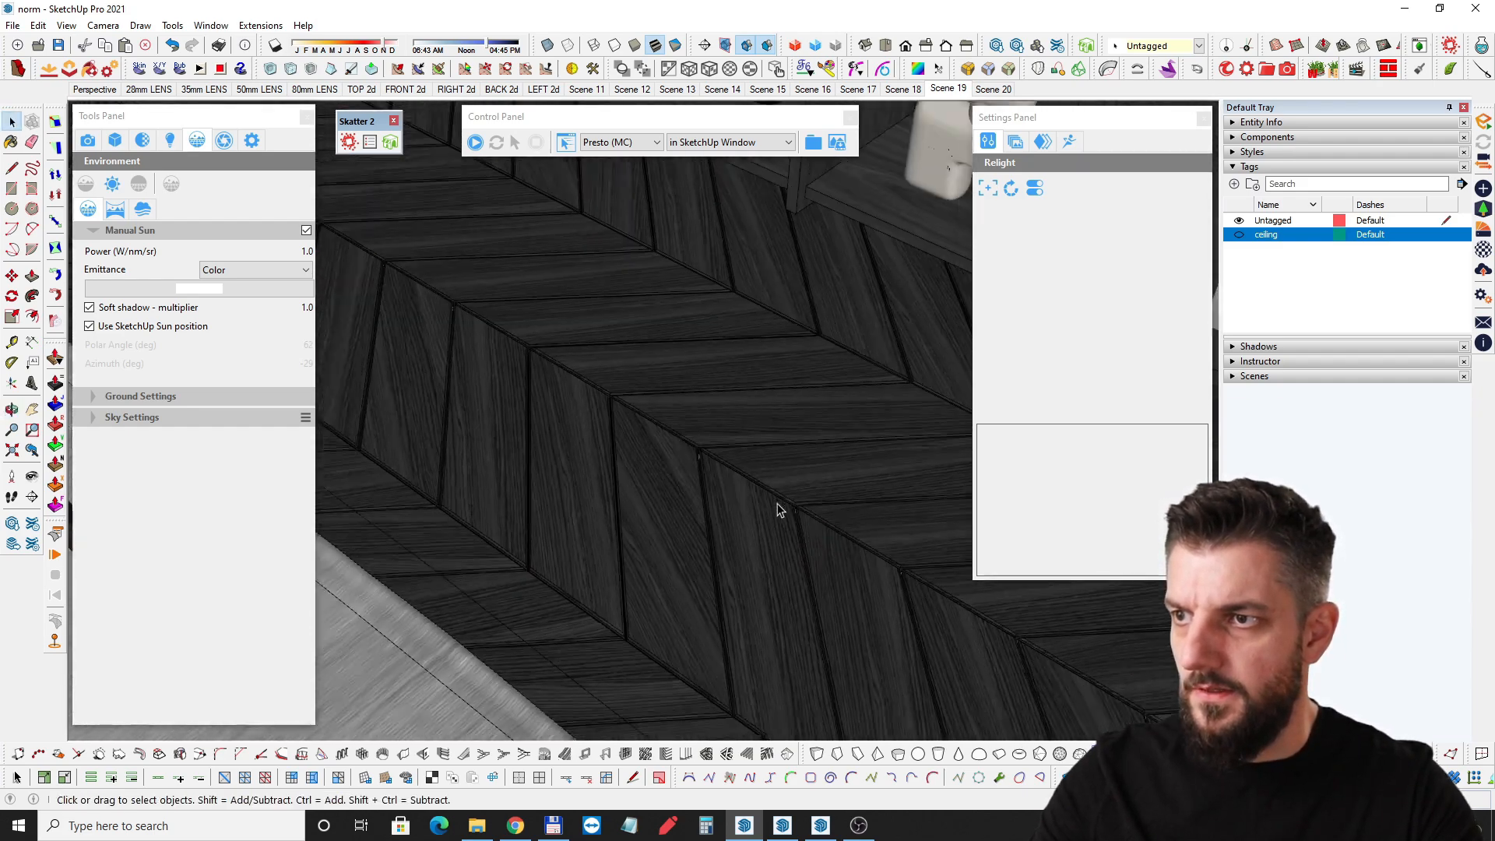
pyautogui.moveTo(698, 511); pyautogui.dragTo(611, 608, button='middle')
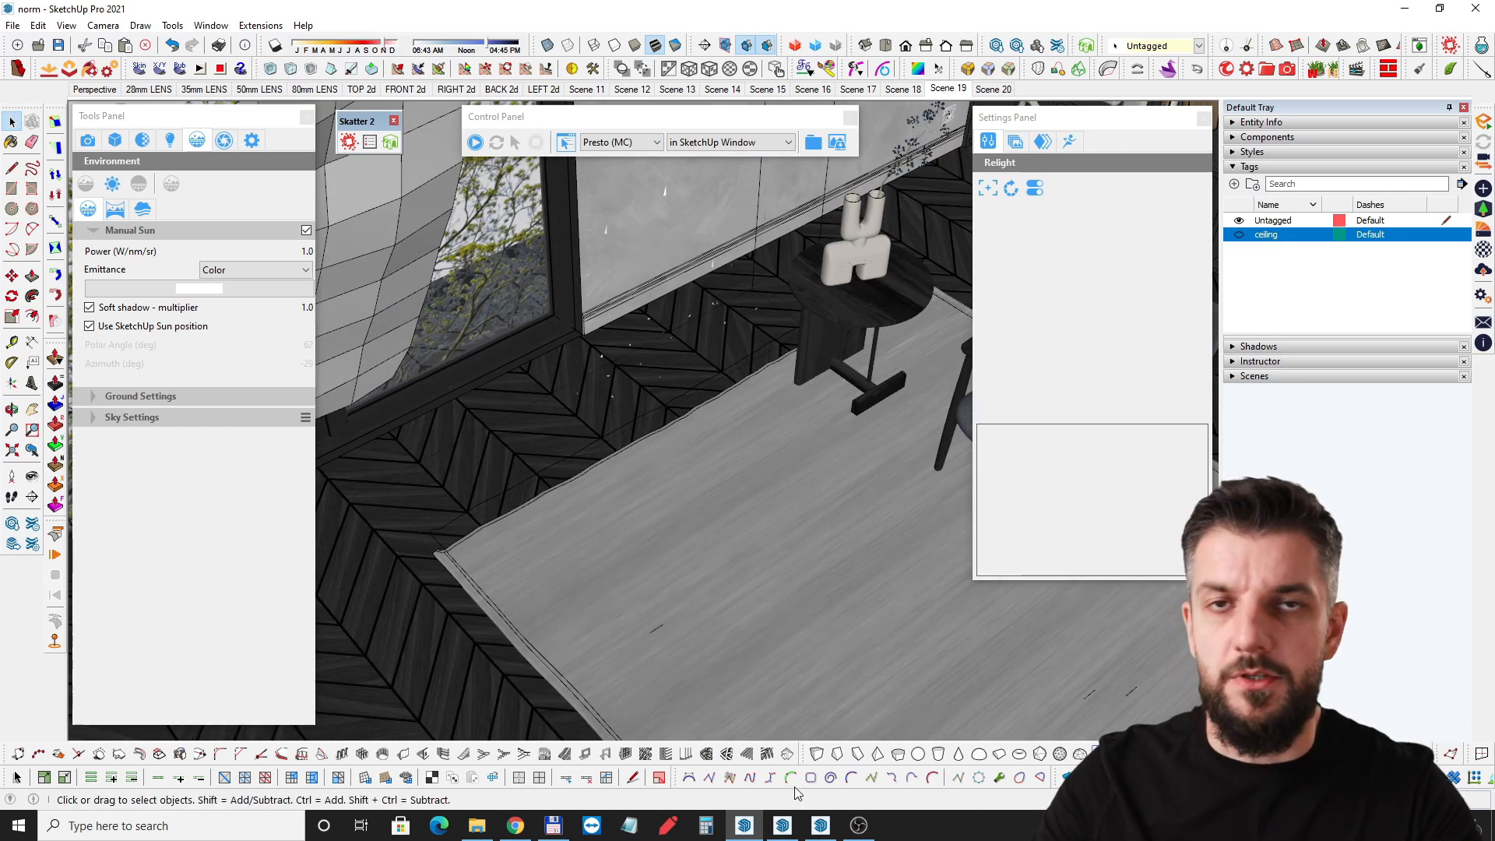
pyautogui.moveTo(627, 497)
pyautogui.mouseDown(button='middle')
pyautogui.moveTo(644, 533)
pyautogui.moveTo(731, 568)
pyautogui.mouseUp(button='middle')
# Switch to the untitled SketchUp model and rotate the wood-textured board about its centre to follow the white plank's diagonal.
pyautogui.click(782, 827)
pyautogui.scroll(3, 557, 459)
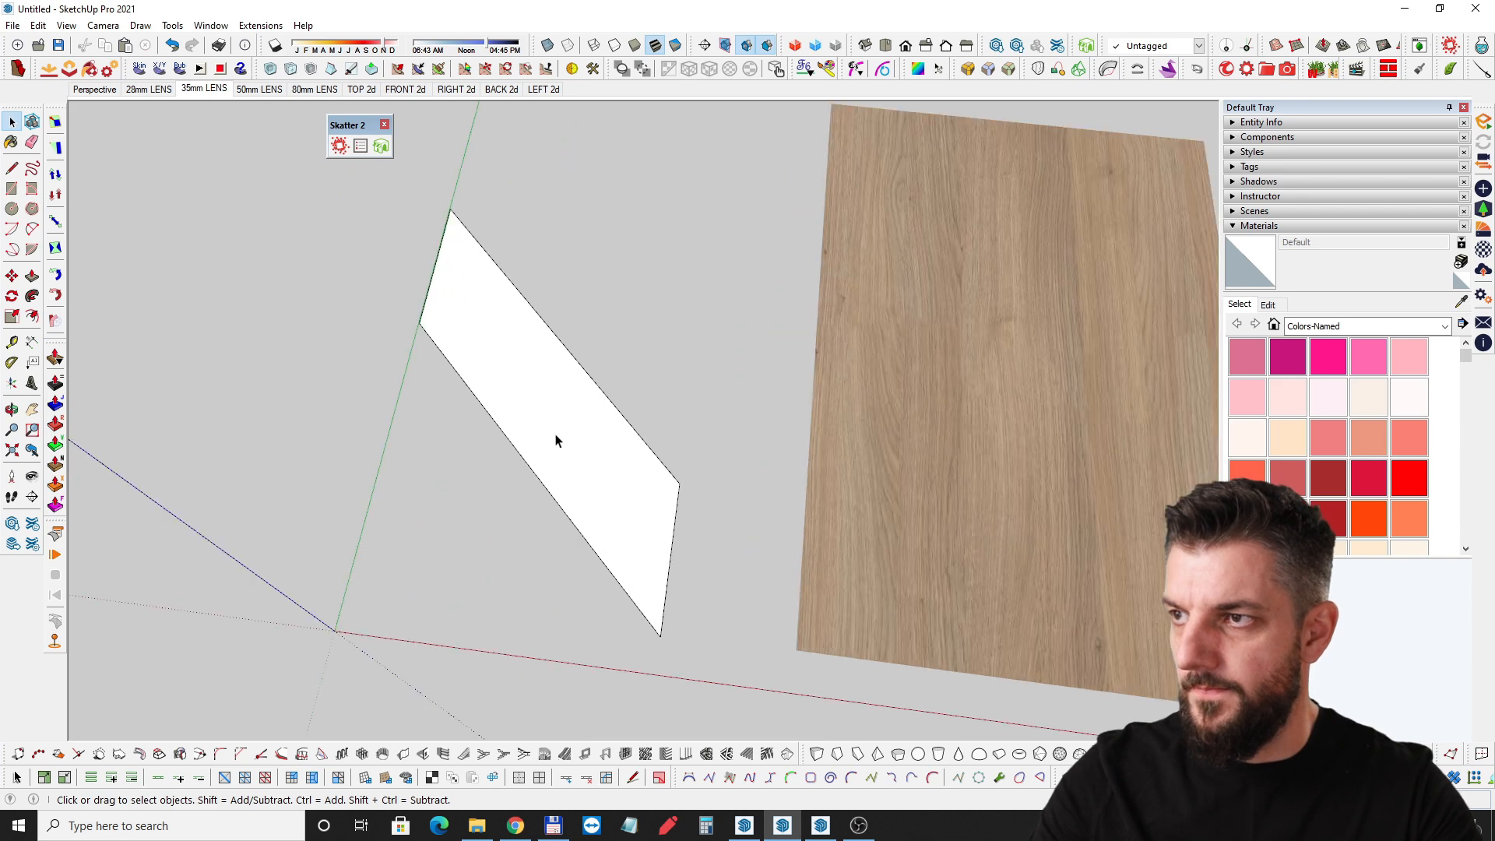
pyautogui.click(517, 456)
pyautogui.moveTo(517, 455); pyautogui.dragTo(656, 489, button='middle')
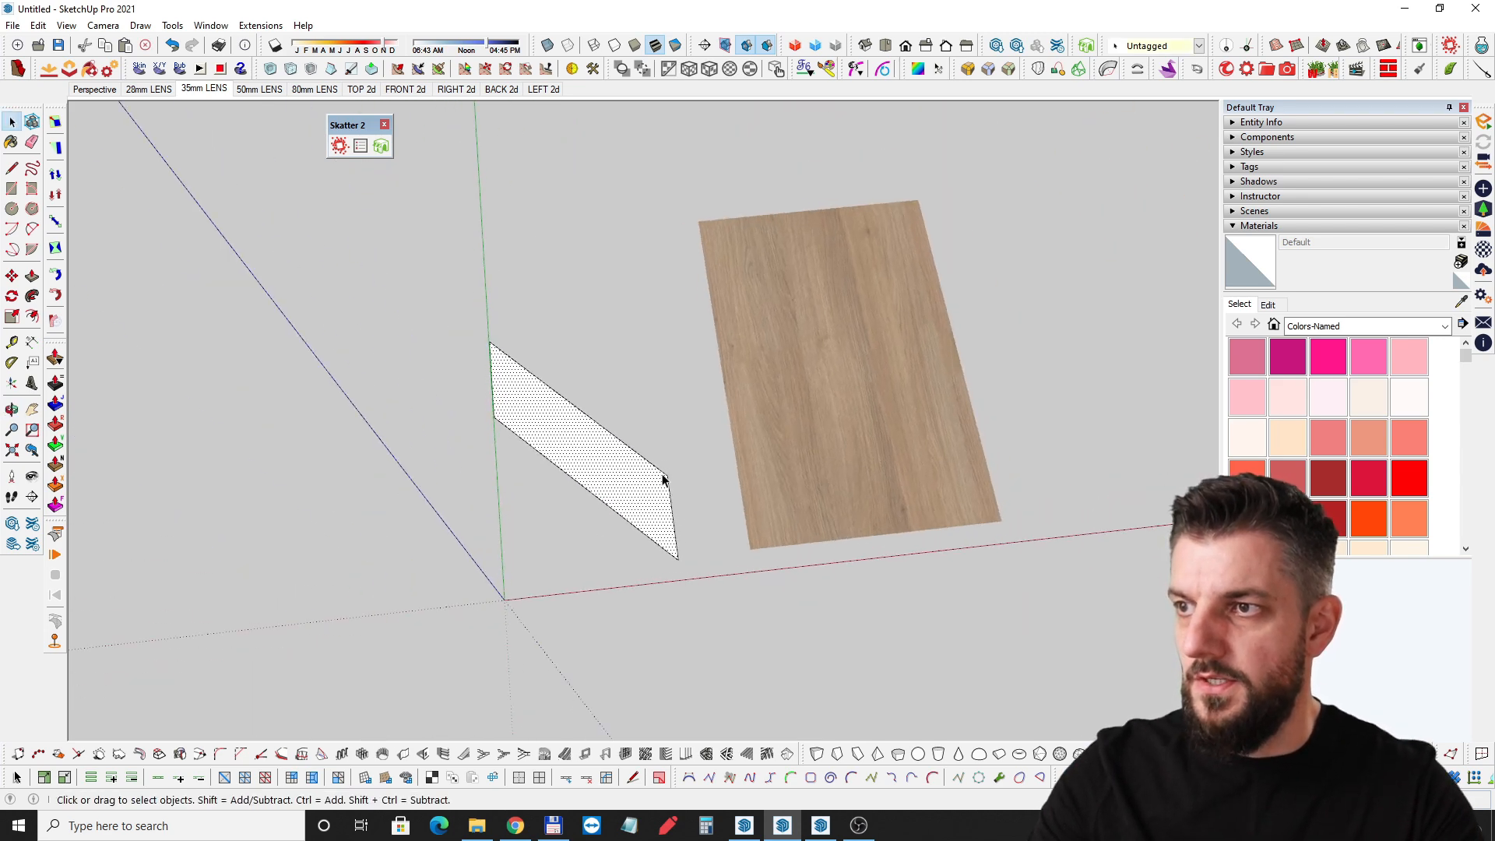
pyautogui.moveTo(603, 381); pyautogui.dragTo(777, 503, button='middle')
pyautogui.click(831, 390)
pyautogui.press('m')
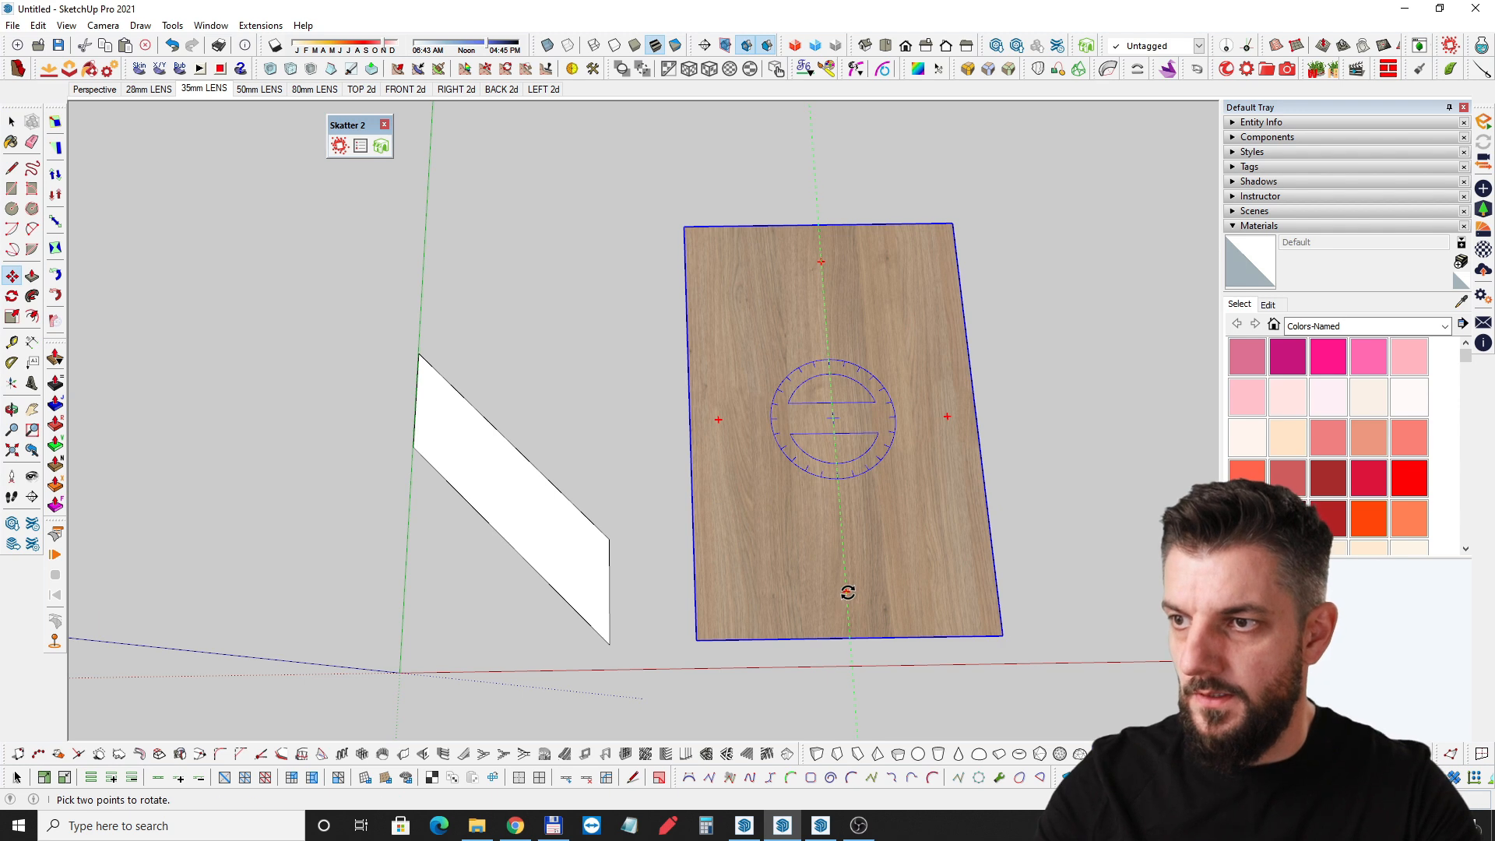
pyautogui.click(848, 592)
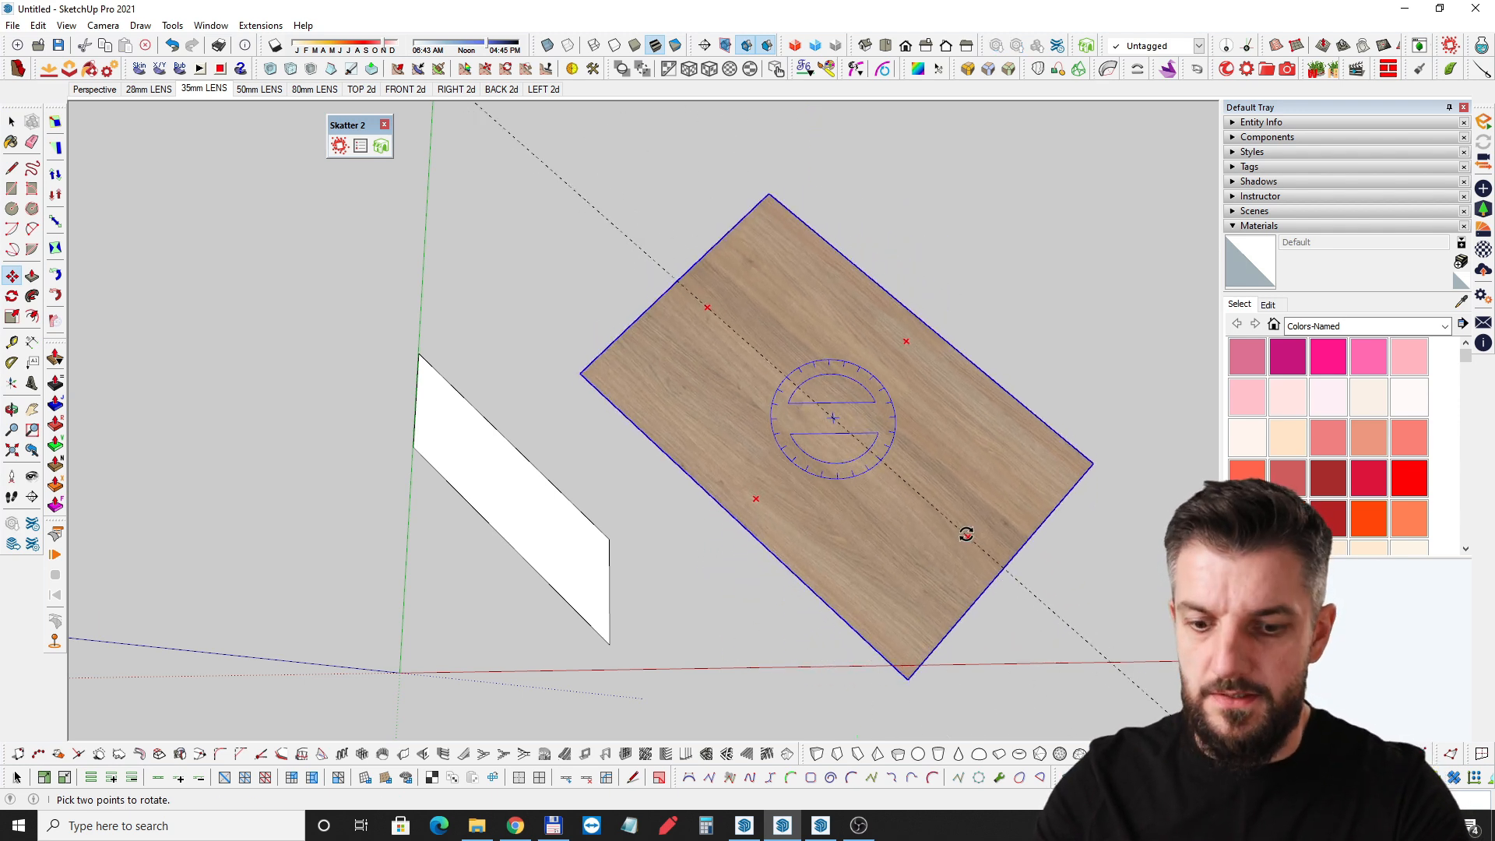
pyautogui.click(965, 533)
pyautogui.press('space')
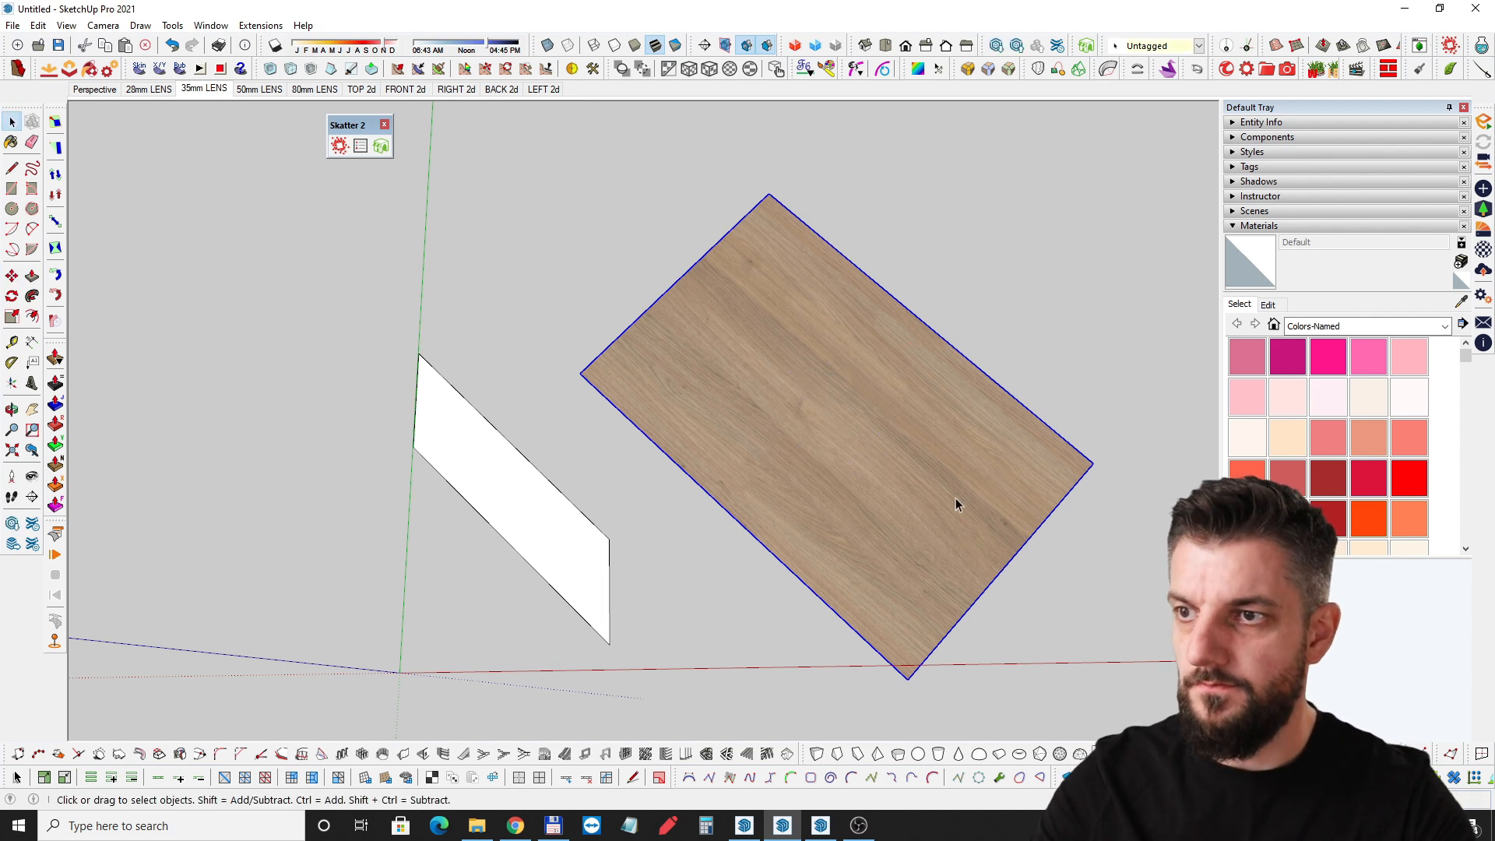
# Explode the rotated wood board and choose the Projected texture option for its face.
pyautogui.rightClick(856, 410)
pyautogui.click(897, 459)
pyautogui.moveTo(834, 464); pyautogui.dragTo(866, 470, button='middle')
pyautogui.rightClick(866, 474)
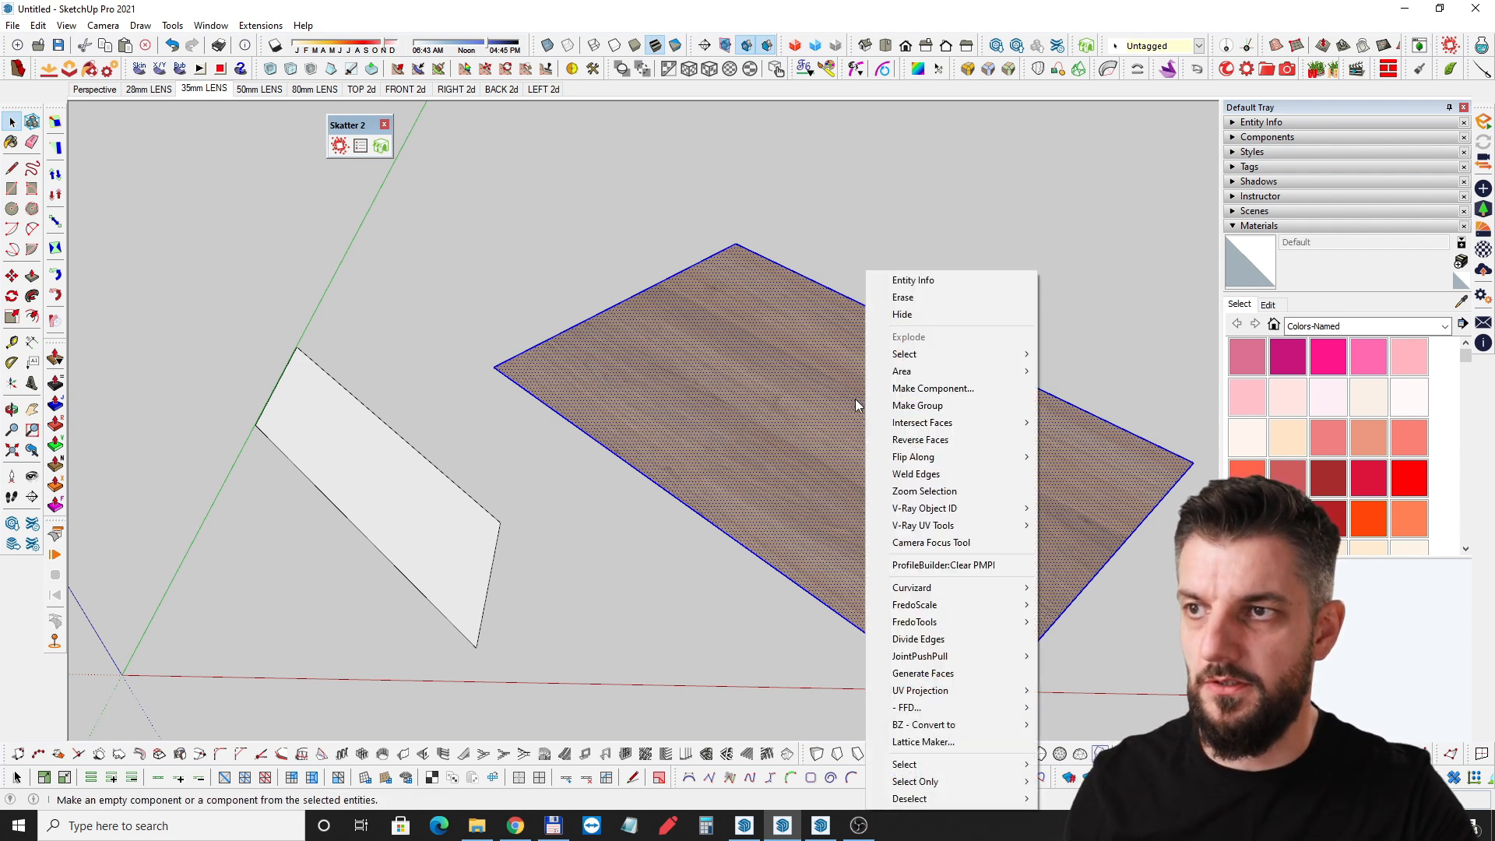
pyautogui.click(805, 493)
pyautogui.rightClick(864, 431)
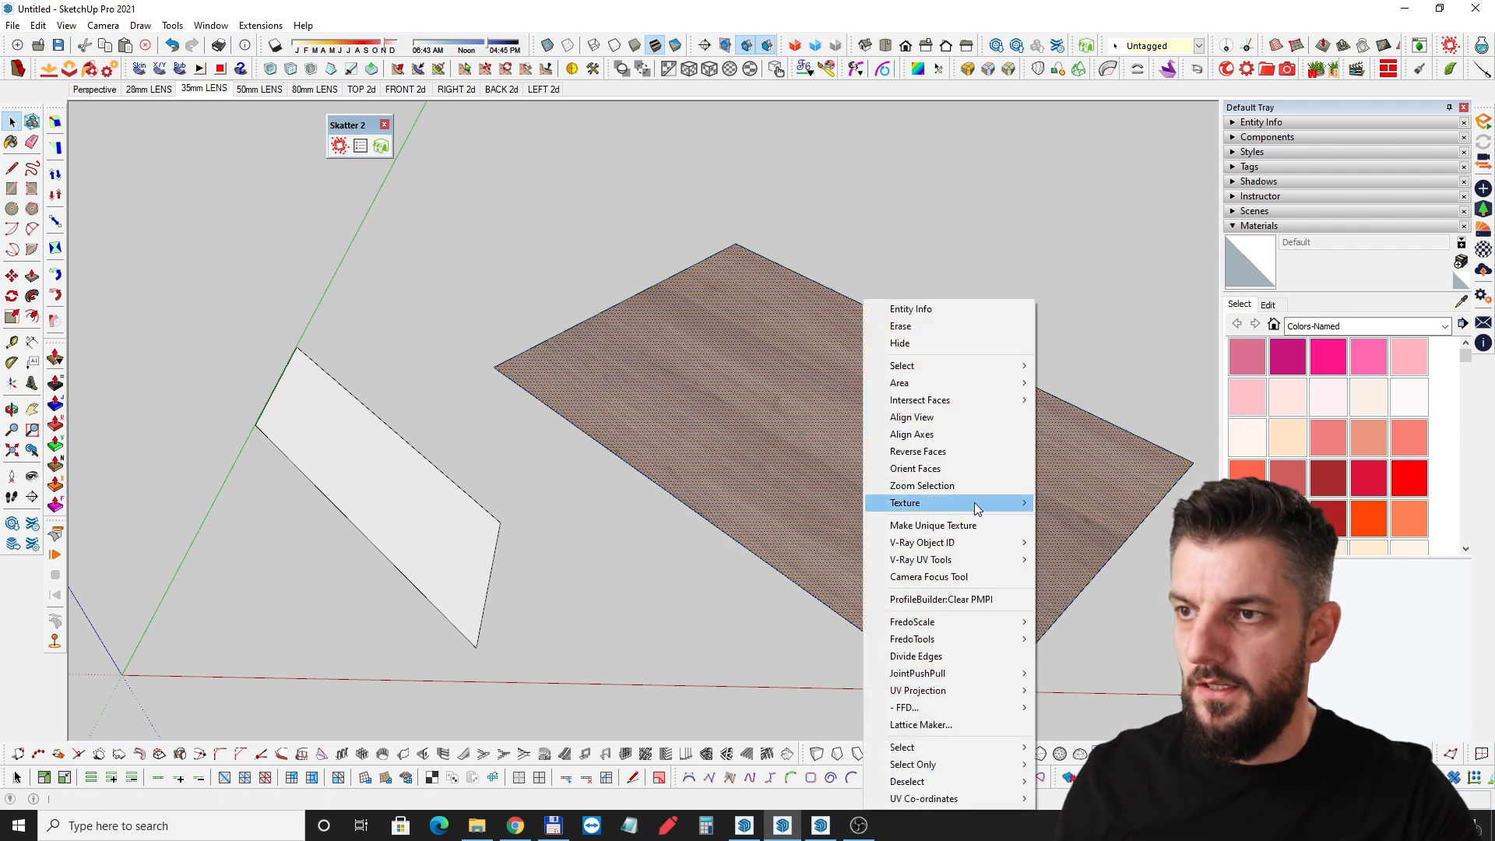
pyautogui.moveTo(974, 502)
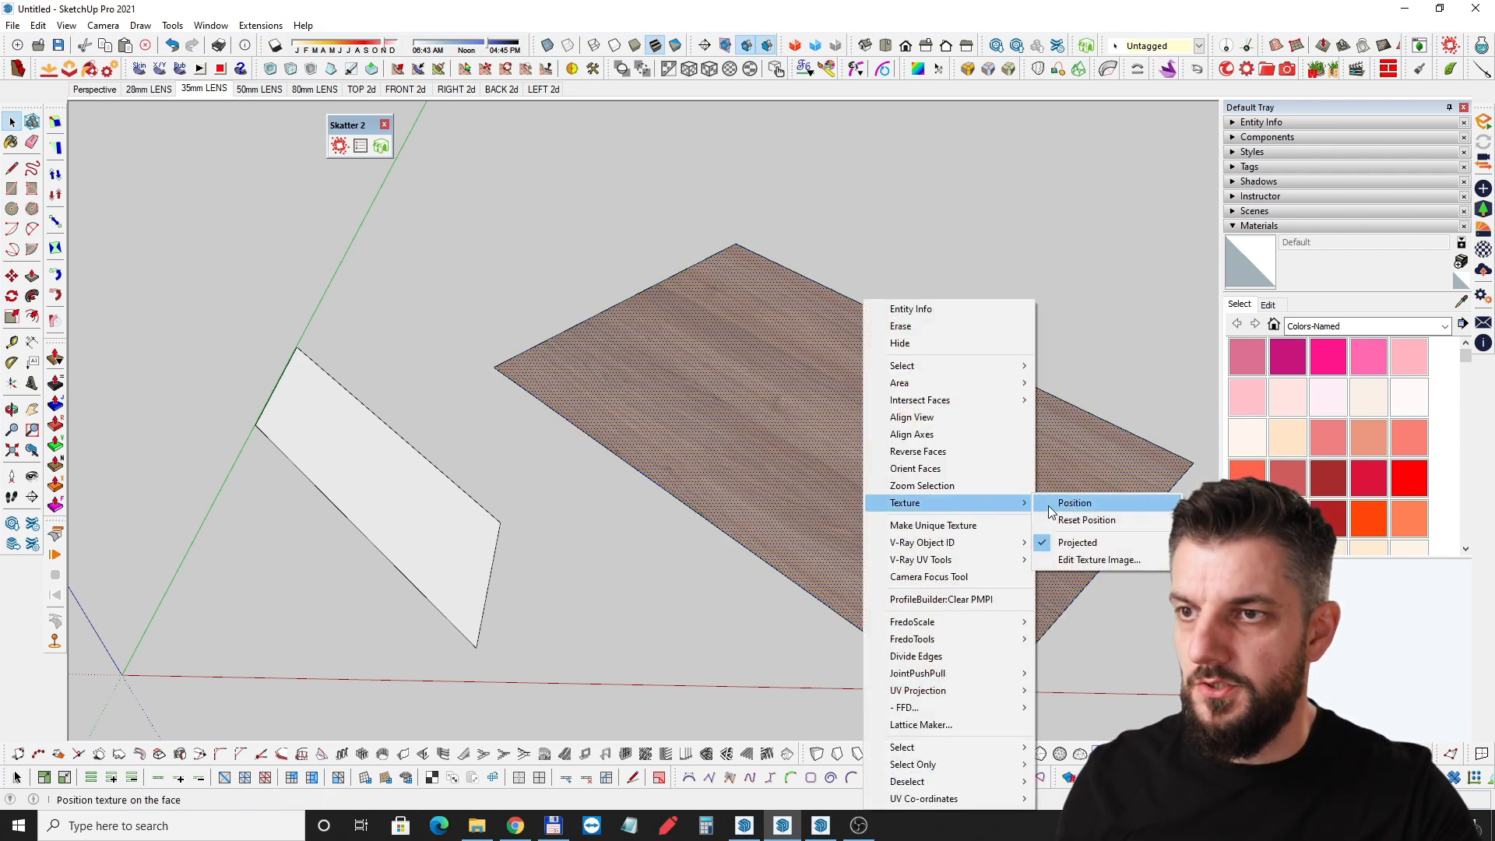
pyautogui.click(1092, 548)
# Push/Pull the white plank face upward into a thin solid block.
pyautogui.moveTo(1092, 547); pyautogui.dragTo(586, 467, button='middle')
pyautogui.click(585, 467)
pyautogui.press('p')
pyautogui.click(667, 540)
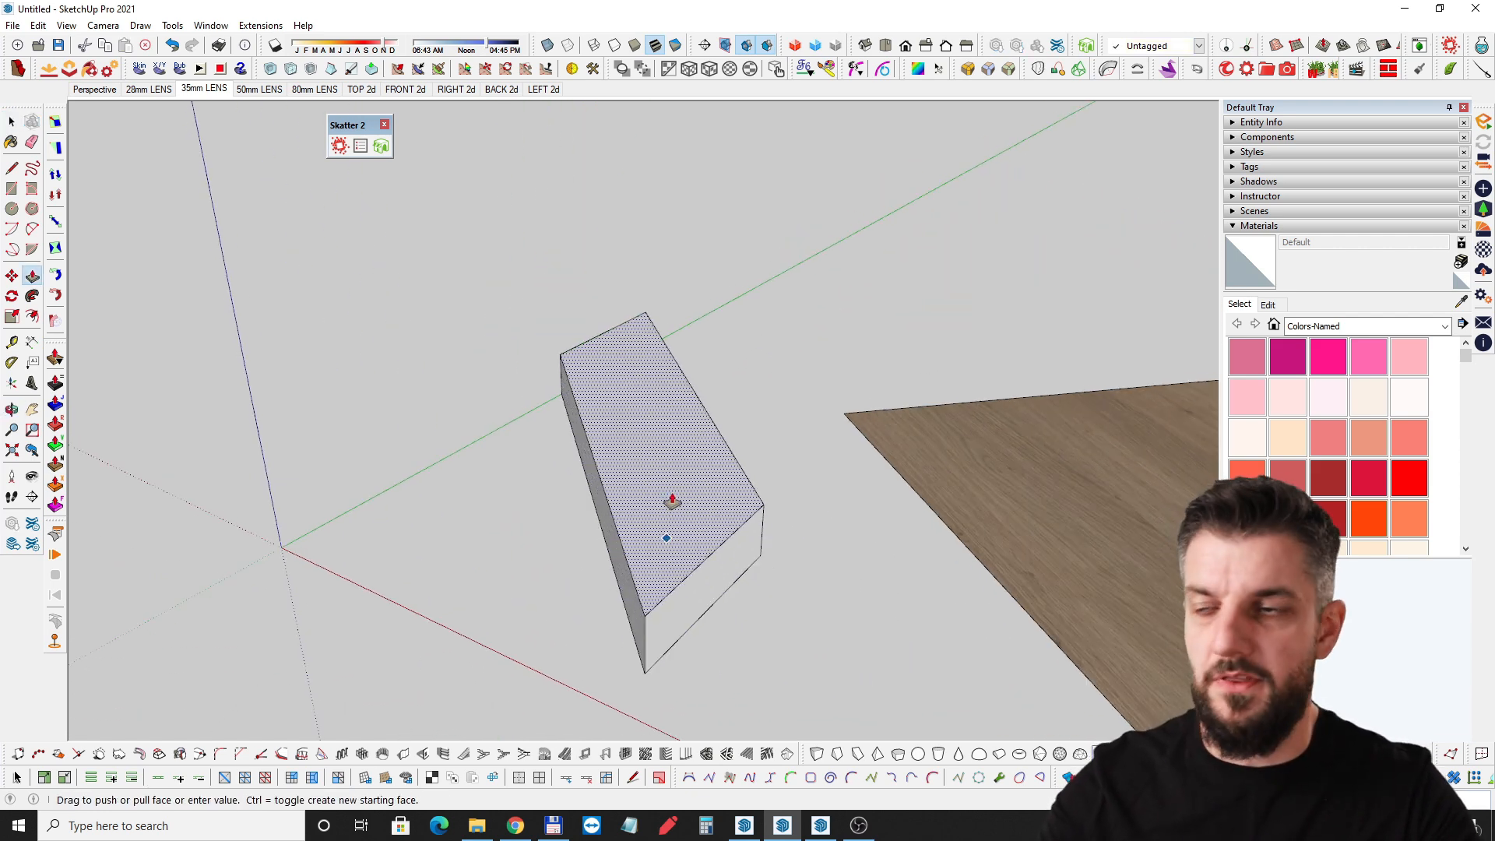
pyautogui.click(668, 510)
pyautogui.moveTo(633, 561); pyautogui.dragTo(708, 485, button='middle')
# Select the entire plank block and generate a bevel on all of its edges.
pyautogui.press('space')
pyautogui.tripleClick(708, 485)
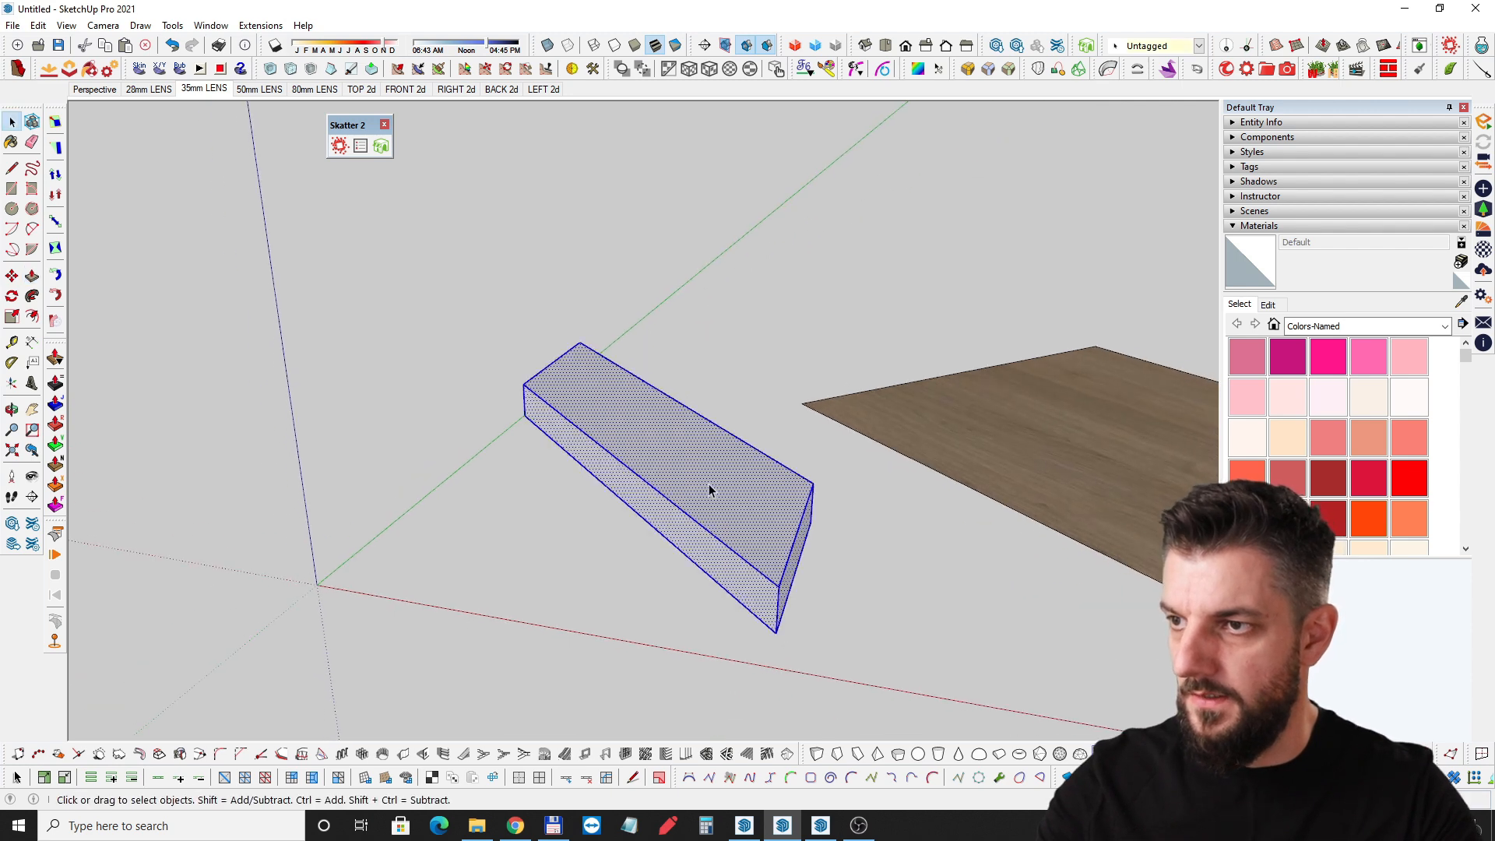
pyautogui.scroll(3, 709, 487)
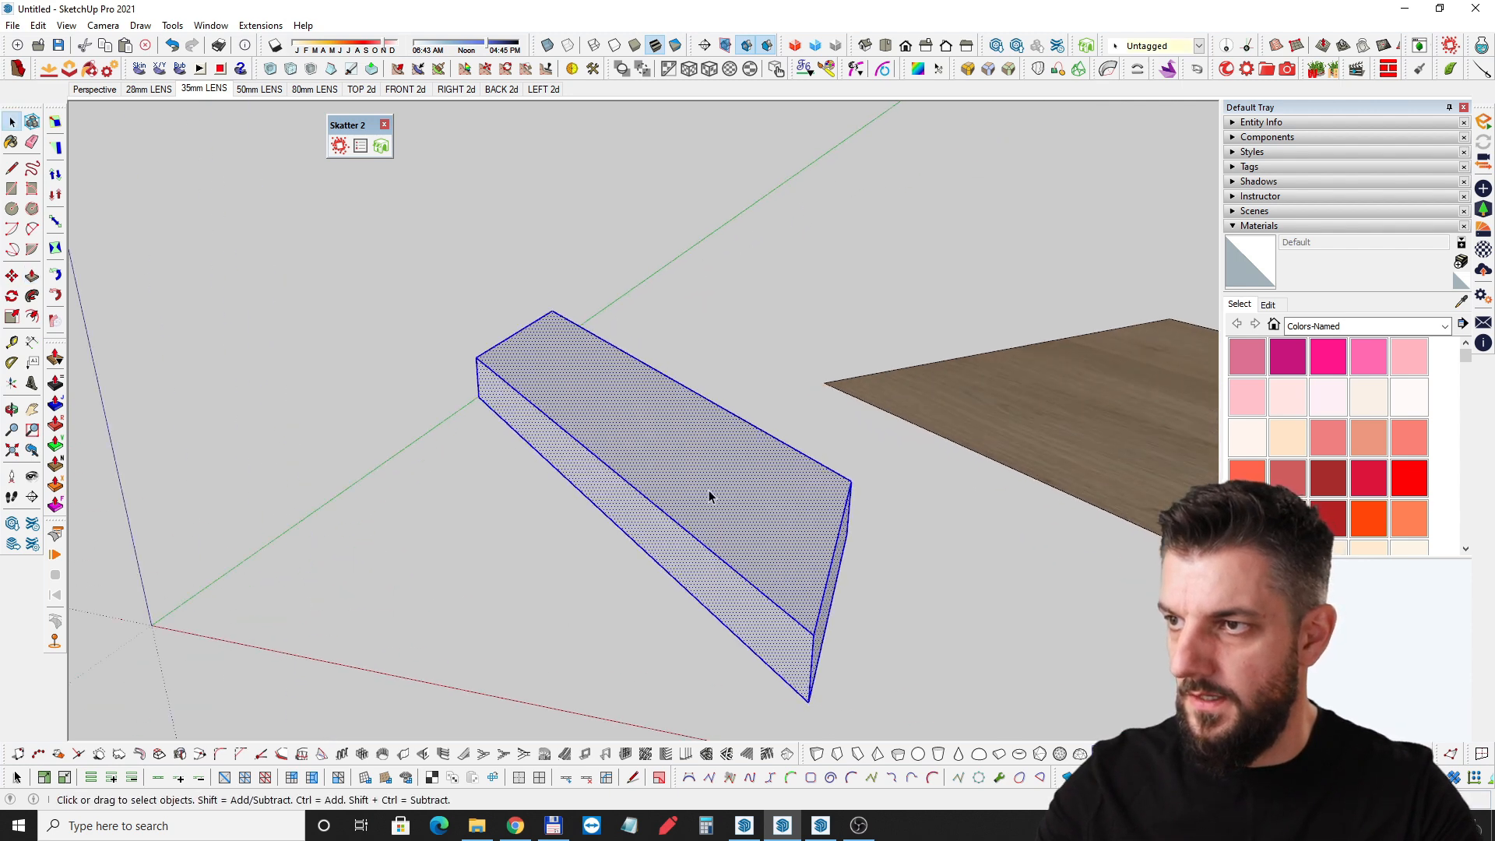
pyautogui.click(1008, 73)
pyautogui.scroll(2, 799, 620)
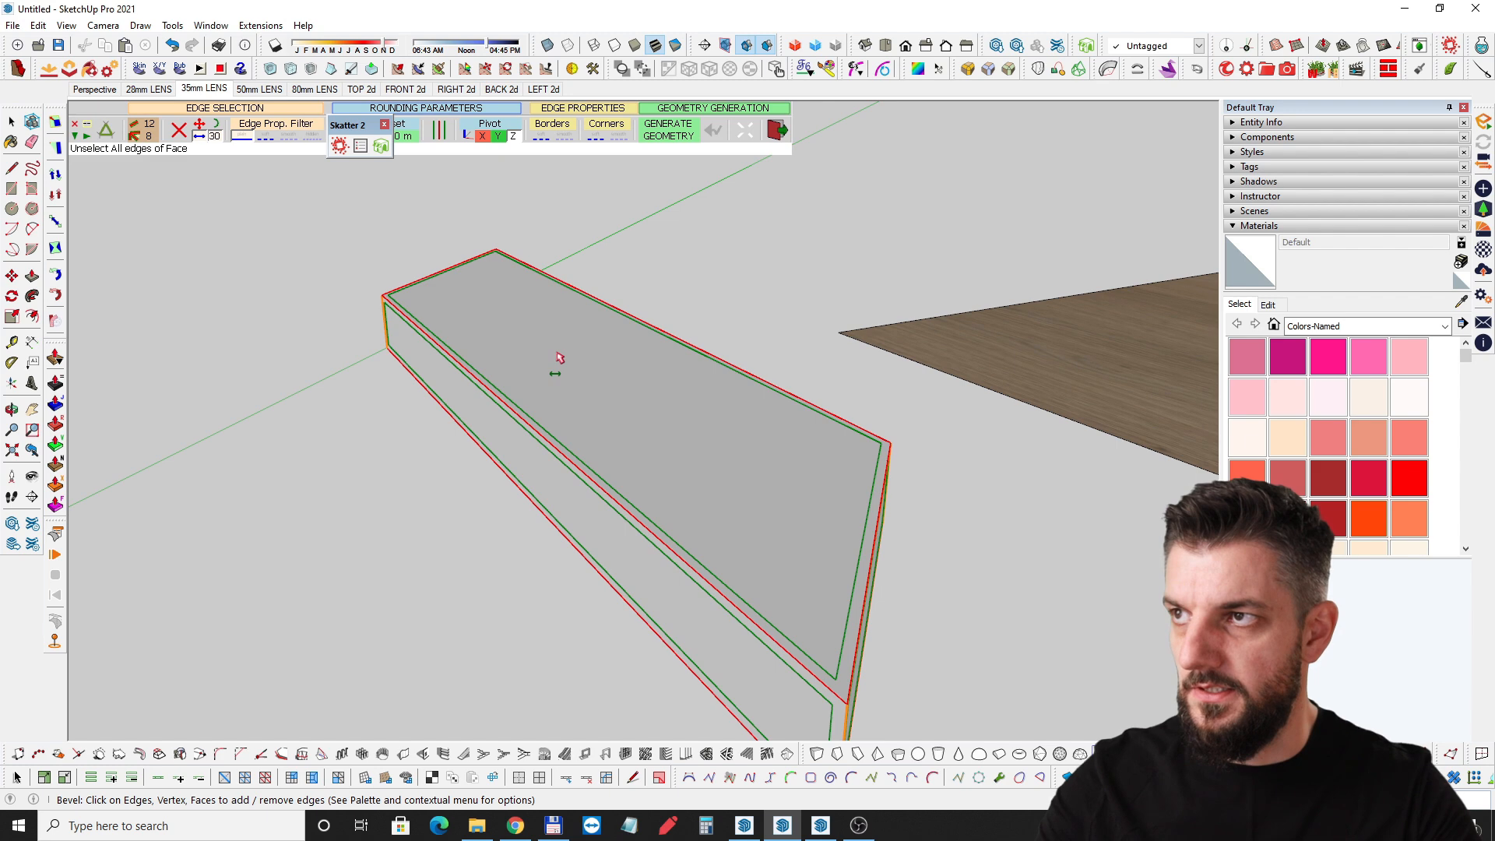
pyautogui.press('Return')
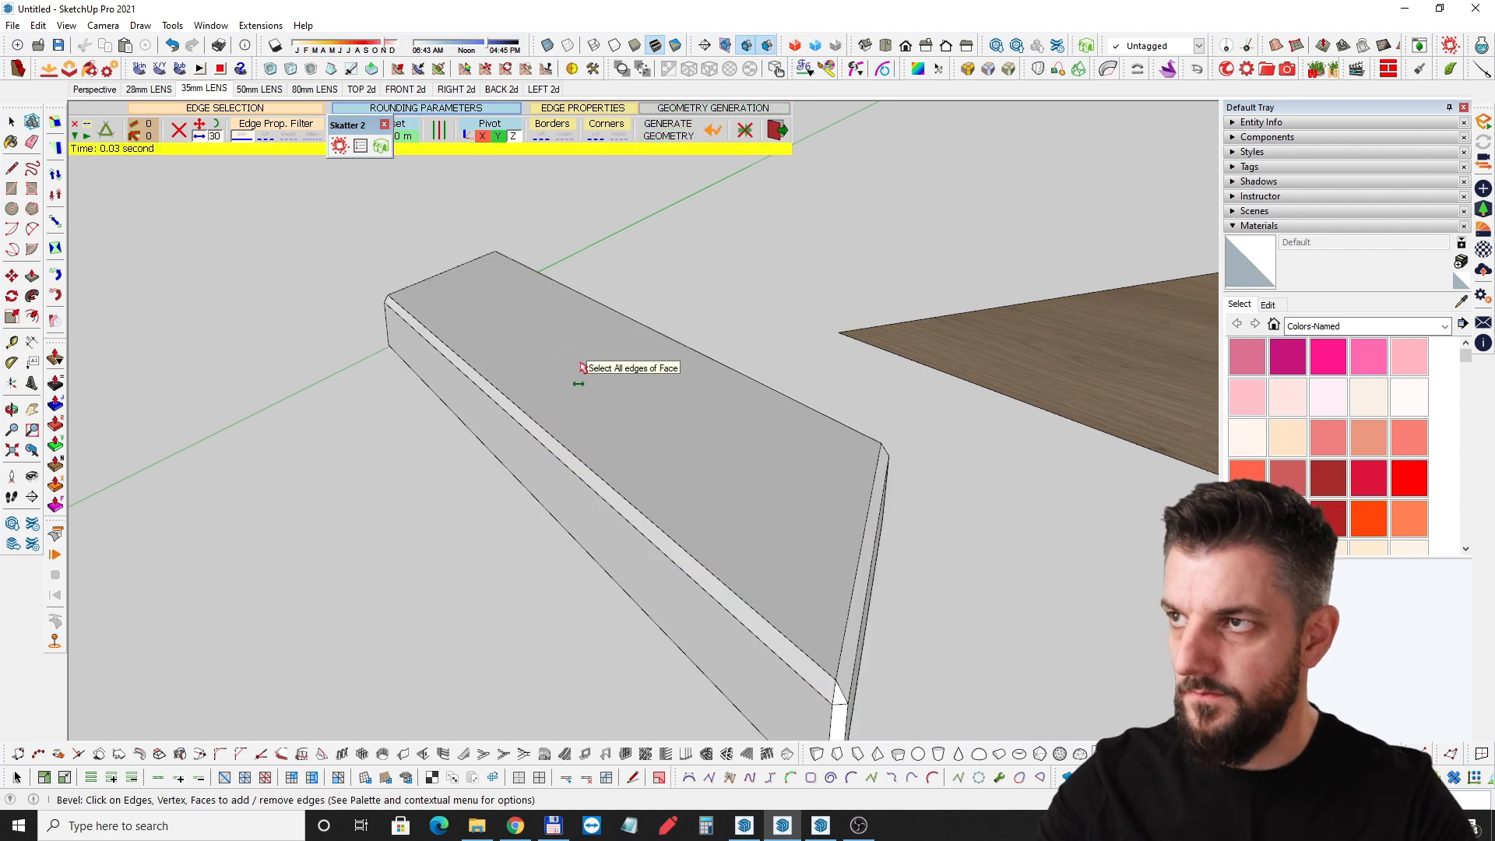
# Move the Skatter toolbar clear of the bevel parameters and leave the Bevel tool.
pyautogui.moveTo(347, 124); pyautogui.dragTo(330, 187)
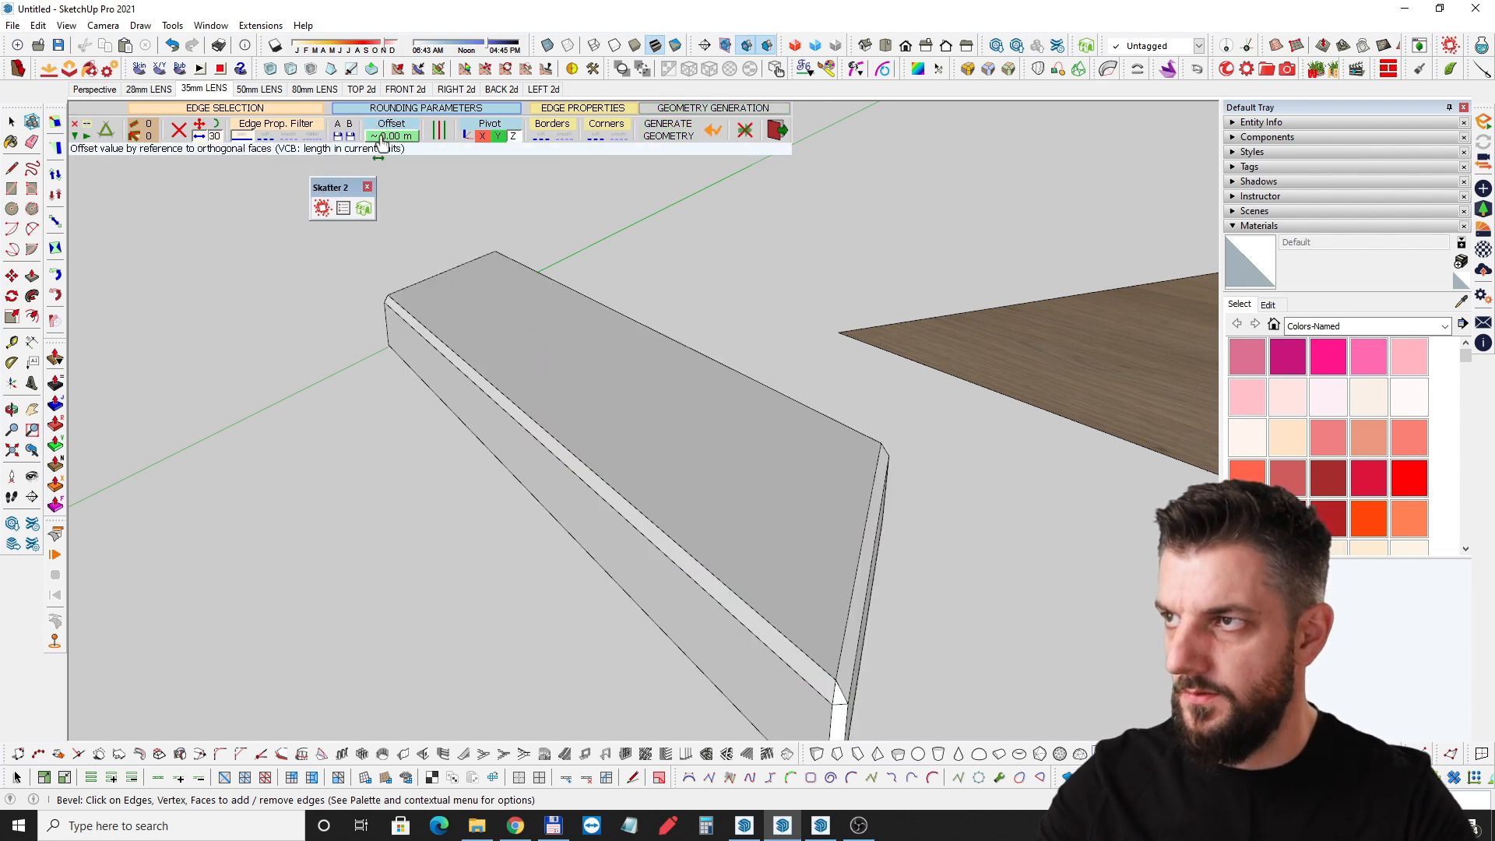
pyautogui.moveTo(646, 452); pyautogui.dragTo(537, 461, button='middle')
pyautogui.click(454, 237)
pyautogui.moveTo(513, 374); pyautogui.dragTo(721, 441, button='middle')
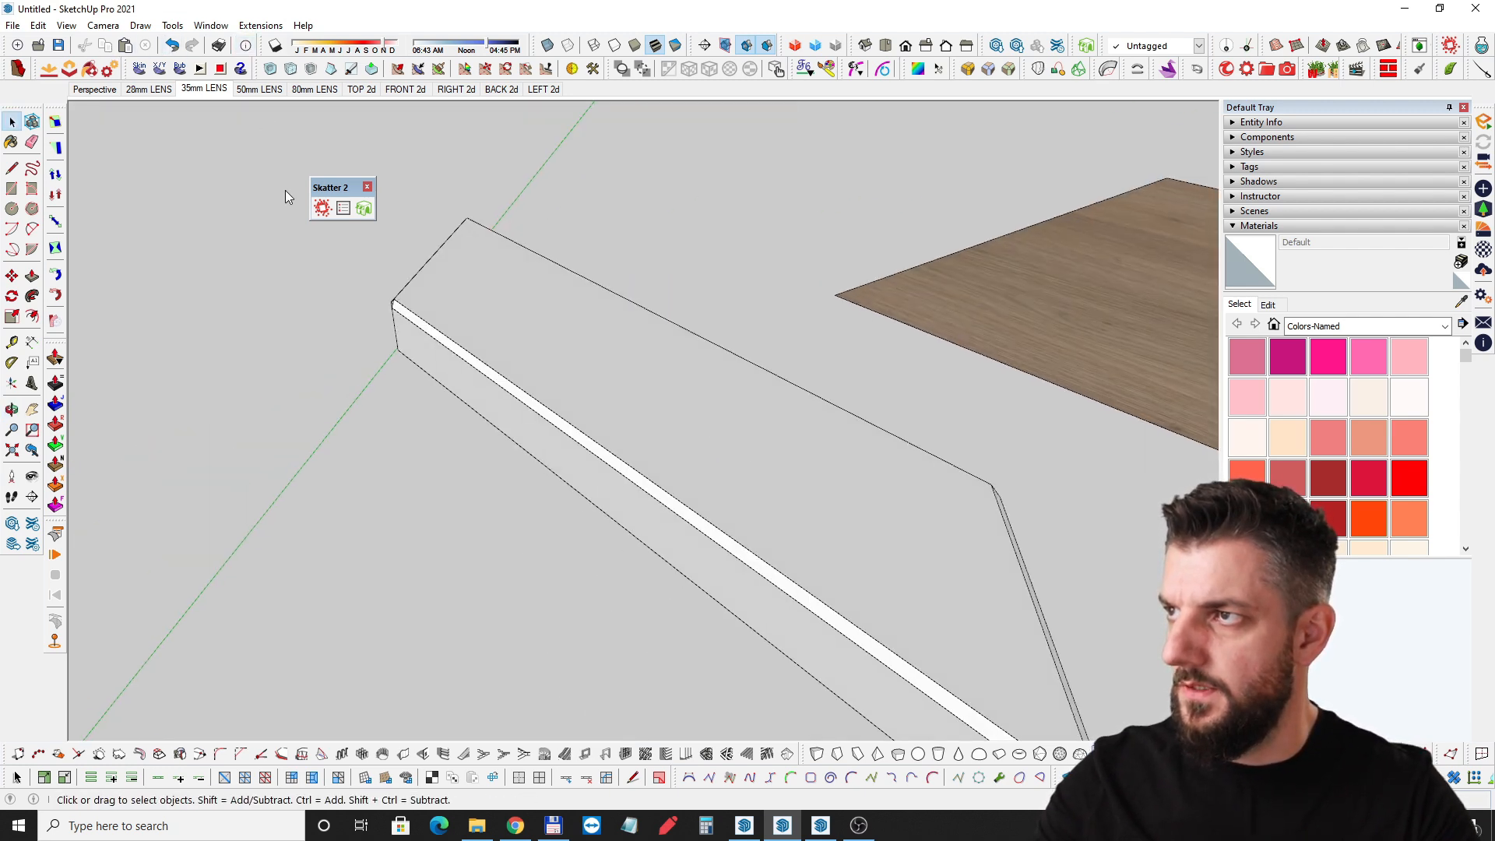
# Set the model's length units to millimeters.
pyautogui.click(255, 166)
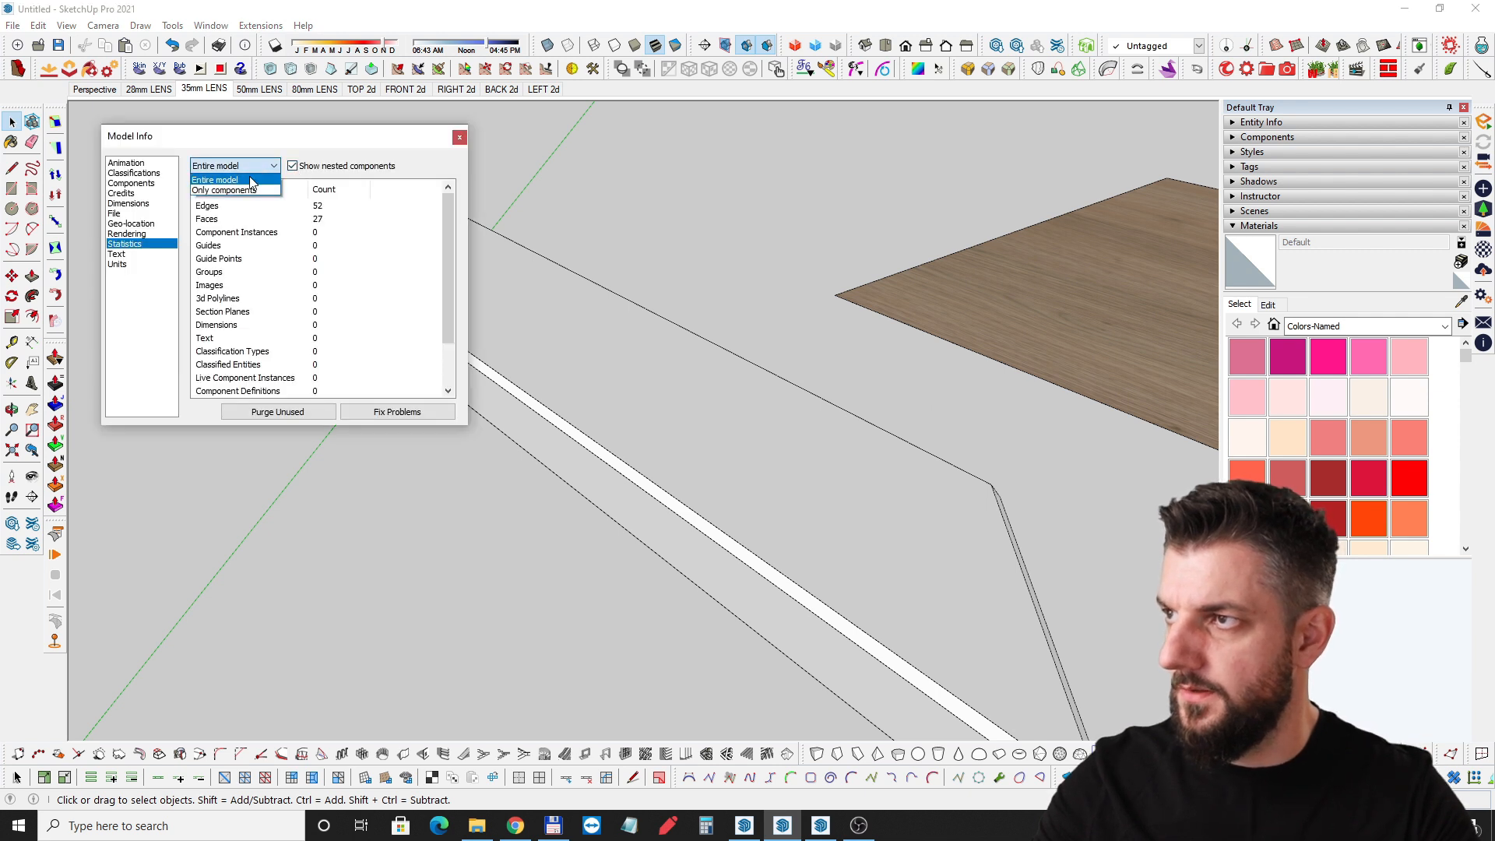
pyautogui.click(164, 170)
pyautogui.click(118, 264)
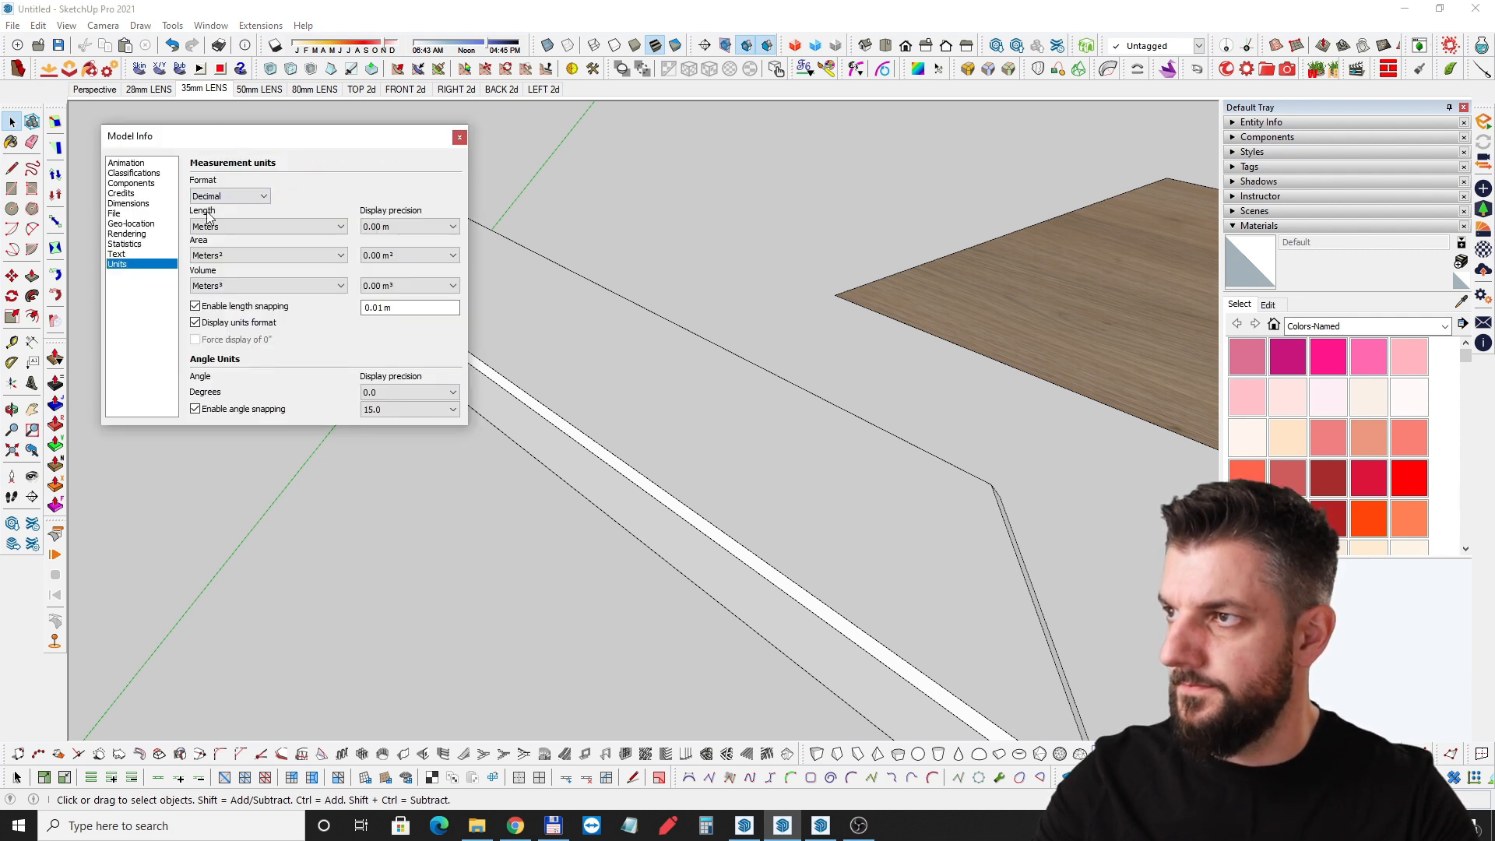
pyautogui.click(239, 226)
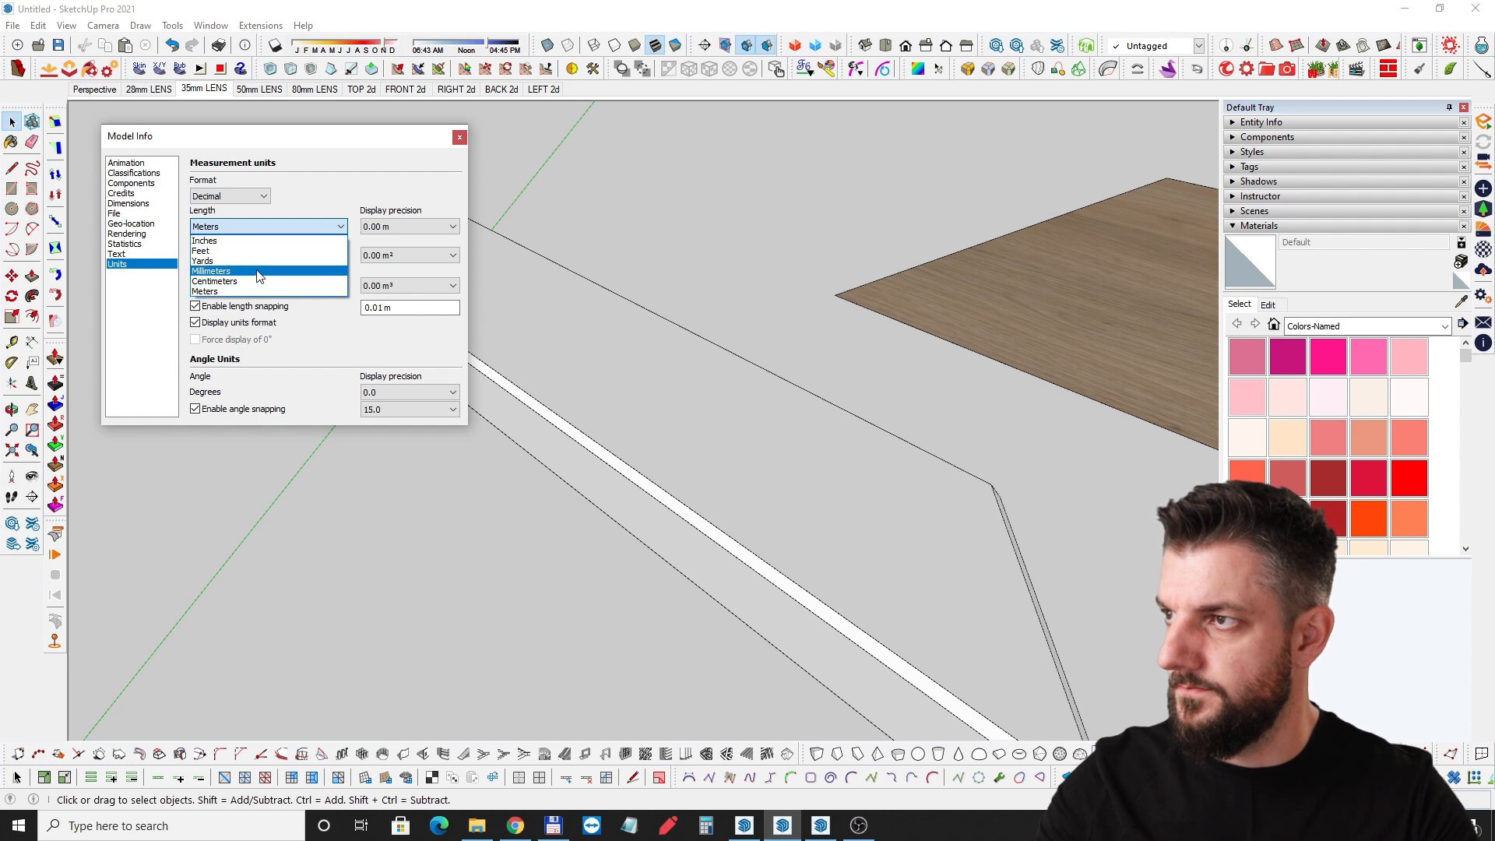
pyautogui.click(226, 258)
pyautogui.click(460, 139)
# Bevel the edges of the plank's top face with a 3 mm offset and select the whole plank.
pyautogui.doubleClick(651, 417)
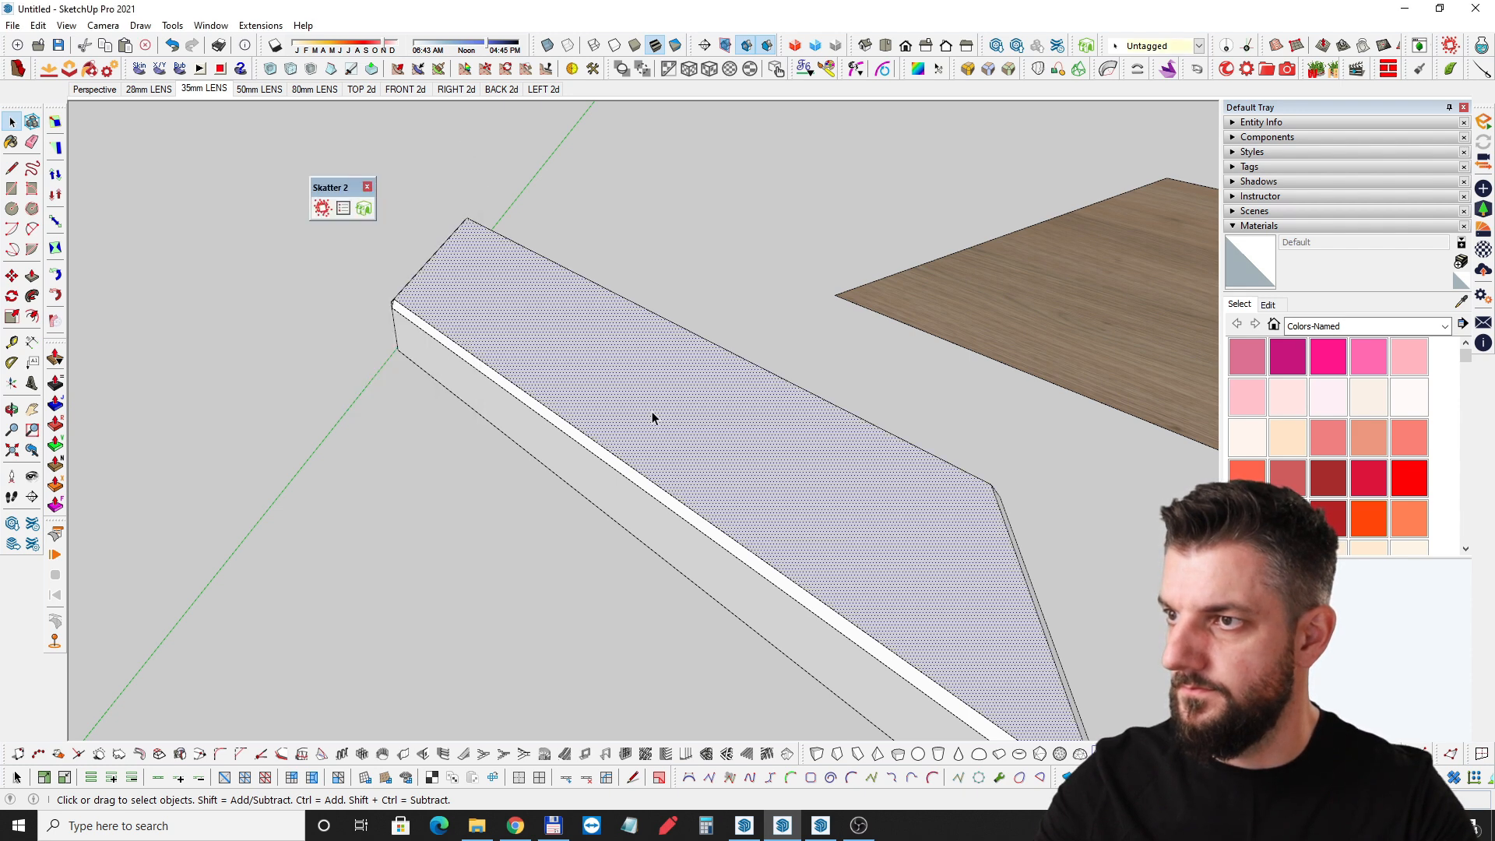
pyautogui.click(1008, 69)
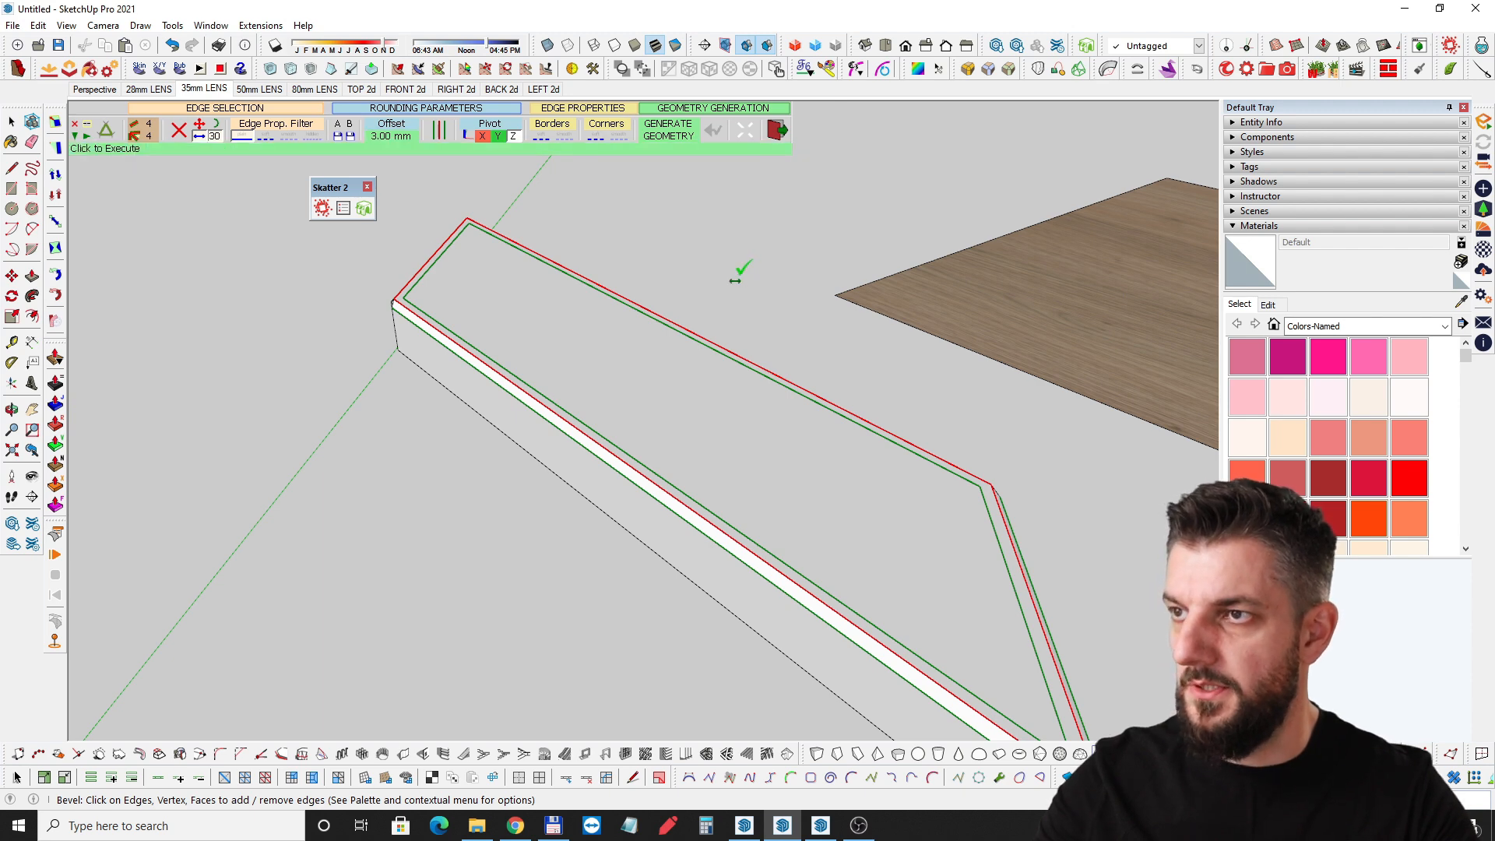
pyautogui.click(741, 299)
pyautogui.moveTo(654, 362); pyautogui.dragTo(595, 444, button='middle')
pyautogui.tripleClick(694, 444)
pyautogui.moveTo(694, 444); pyautogui.dragTo(747, 545, button='middle')
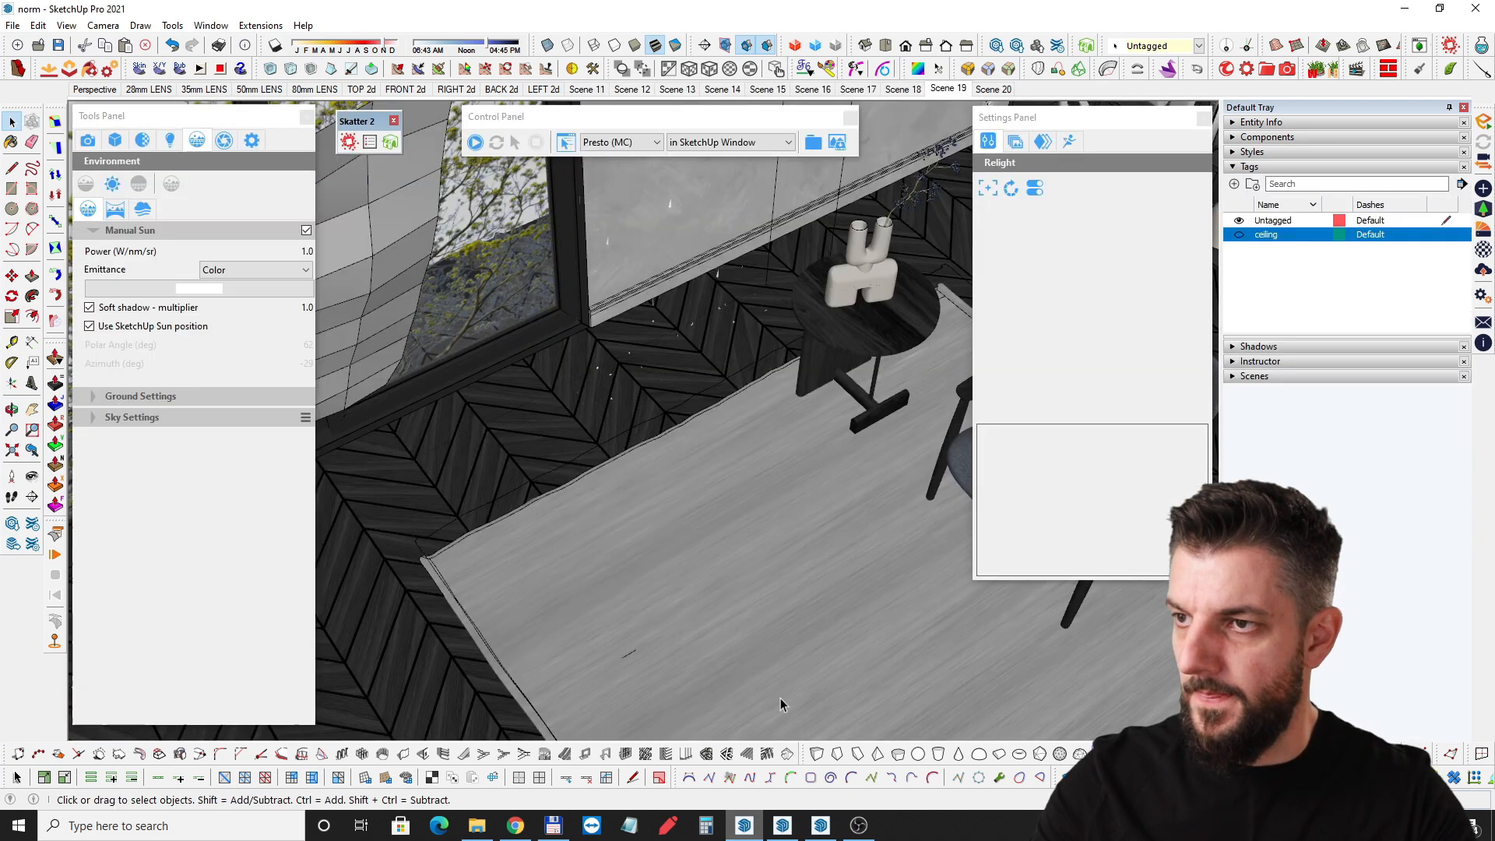
# Return to the norm model, examine the beveled joints of the chevron floor planks, and select the floor group.
pyautogui.scroll(10, 671, 568)
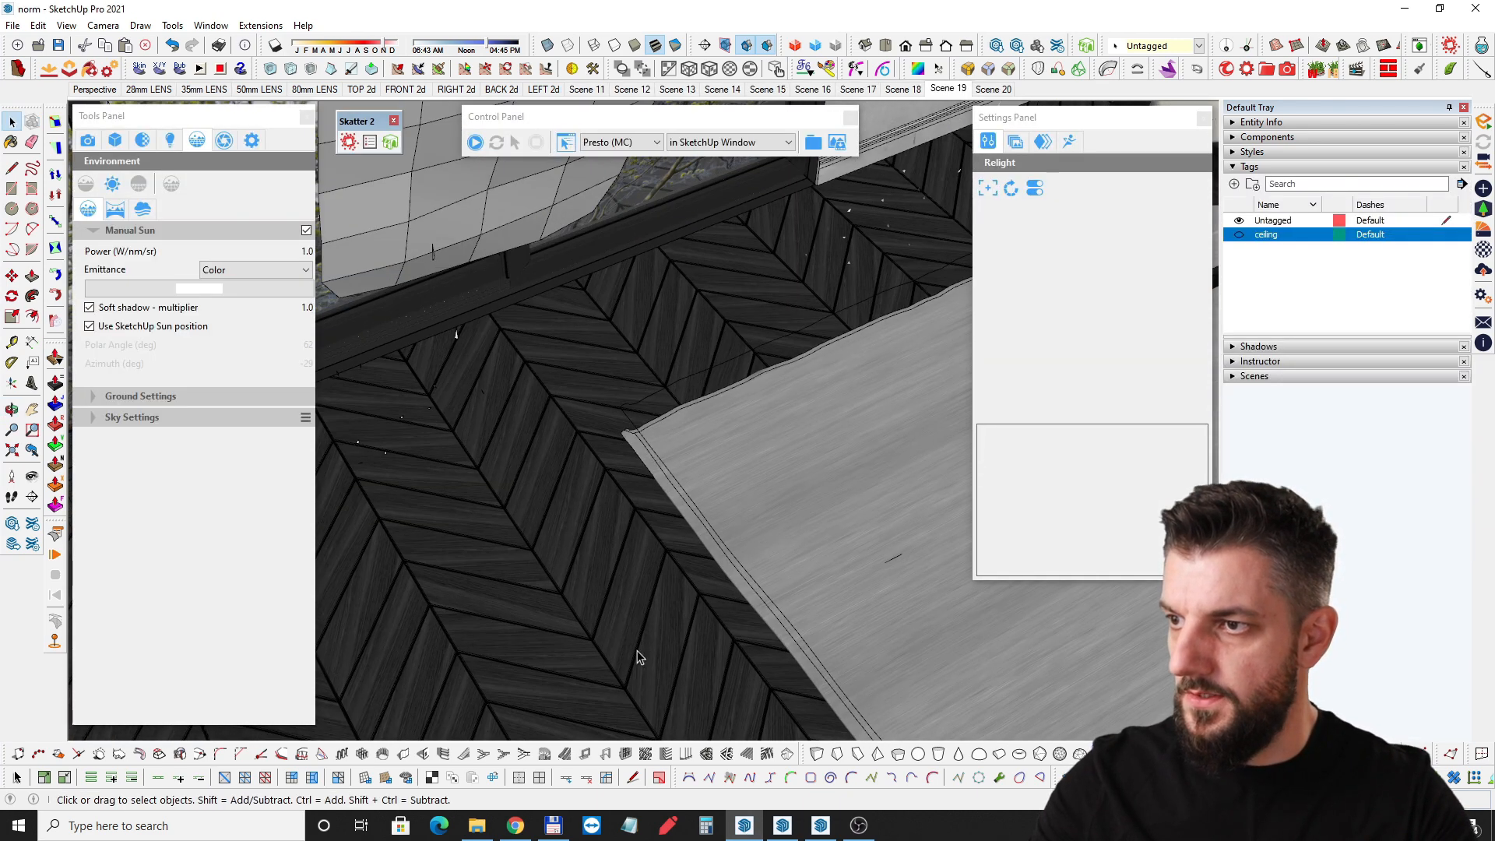
pyautogui.moveTo(617, 668); pyautogui.dragTo(779, 383, button='middle')
pyautogui.scroll(5, 727, 642)
pyautogui.moveTo(731, 634); pyautogui.dragTo(812, 575, button='middle')
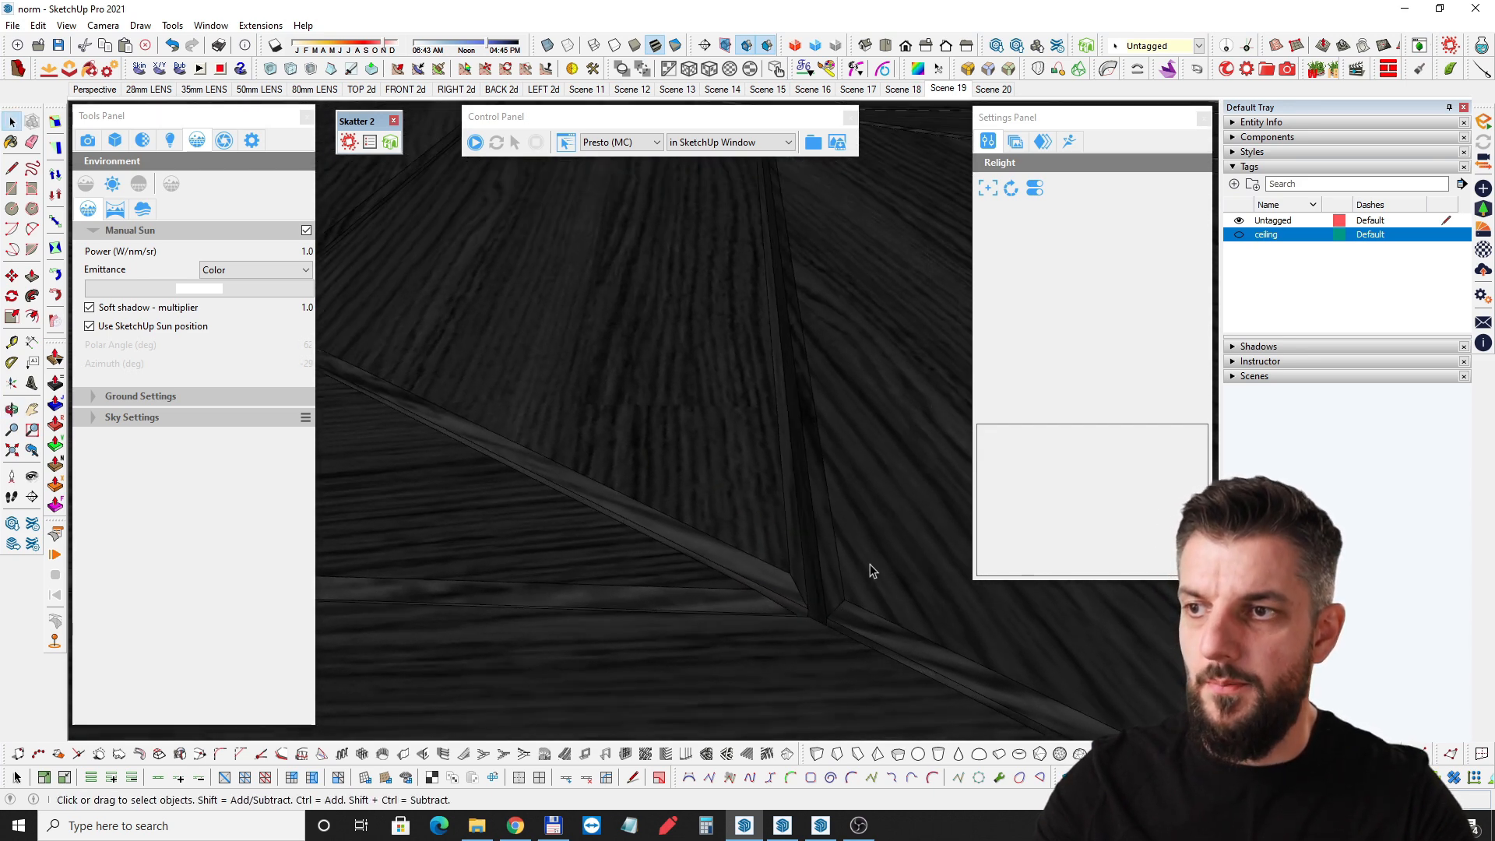
pyautogui.moveTo(817, 570); pyautogui.dragTo(760, 524, button='middle')
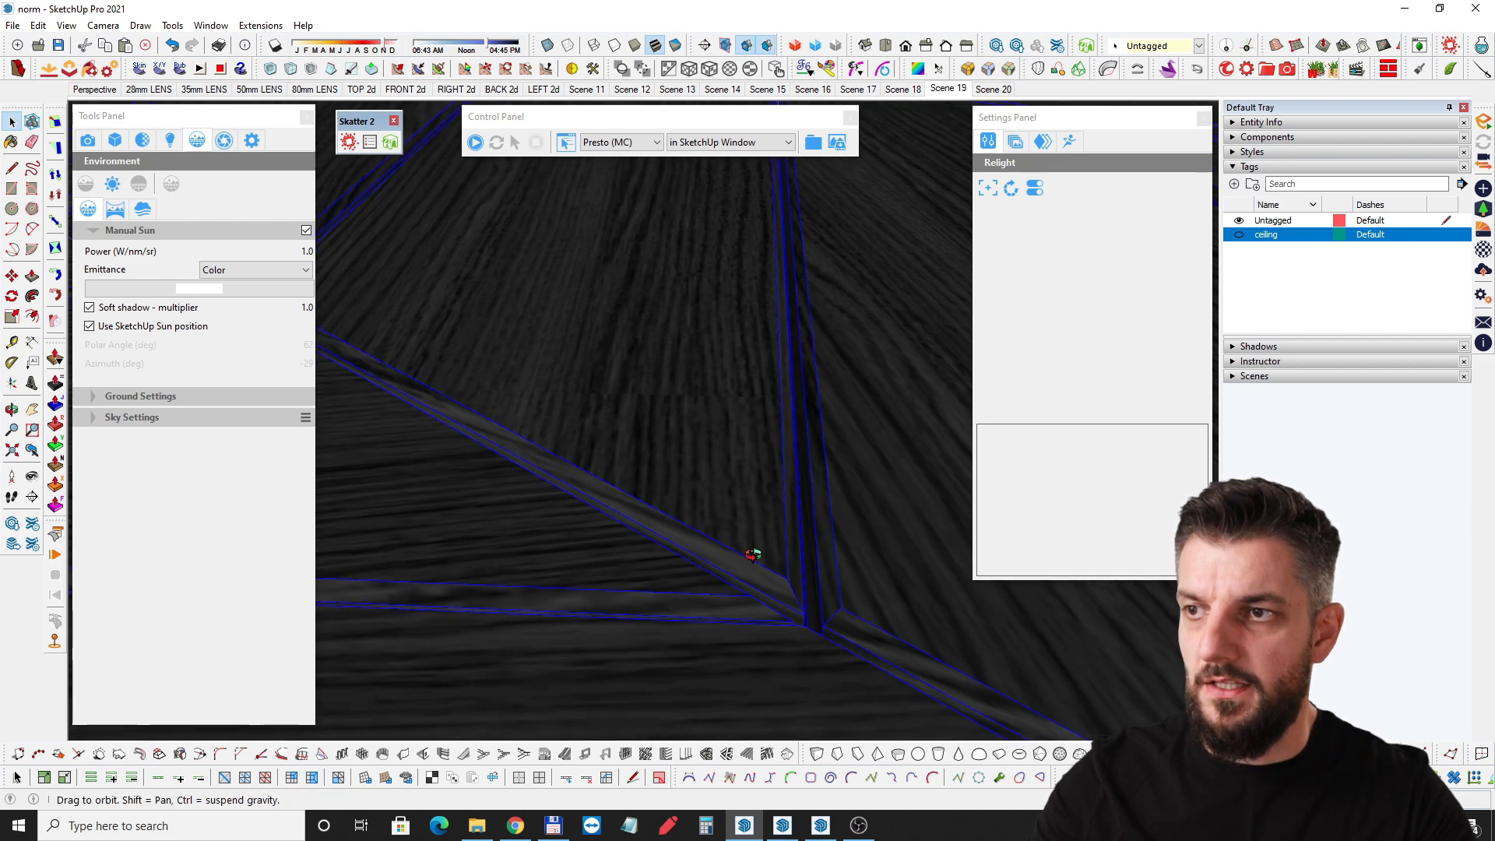
pyautogui.scroll(-5, 717, 631)
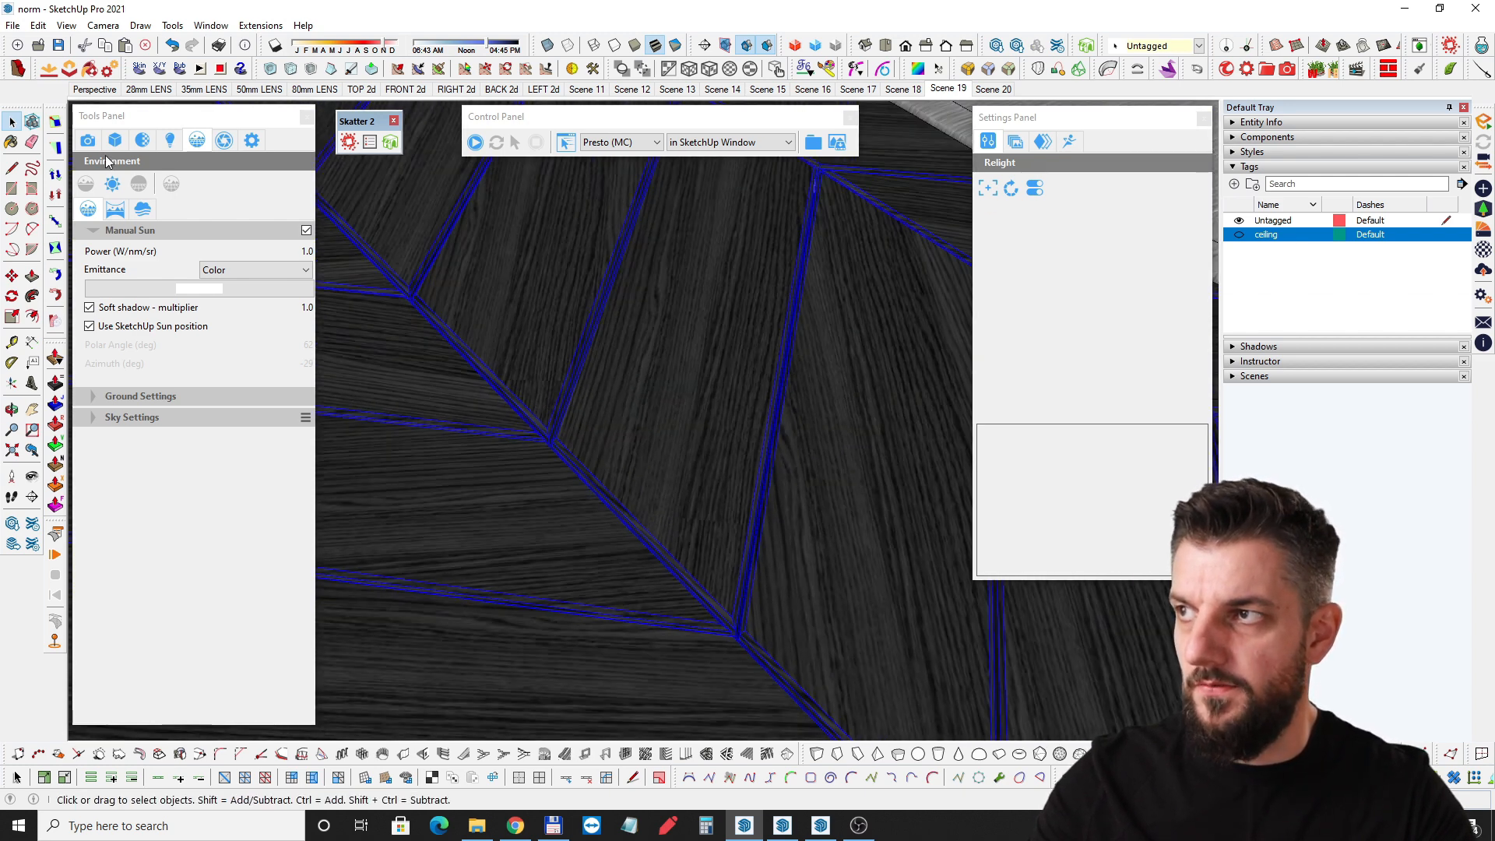
# Inspect the render beveling and edge ramp settings of the selected floor group.
pyautogui.click(114, 140)
pyautogui.click(106, 328)
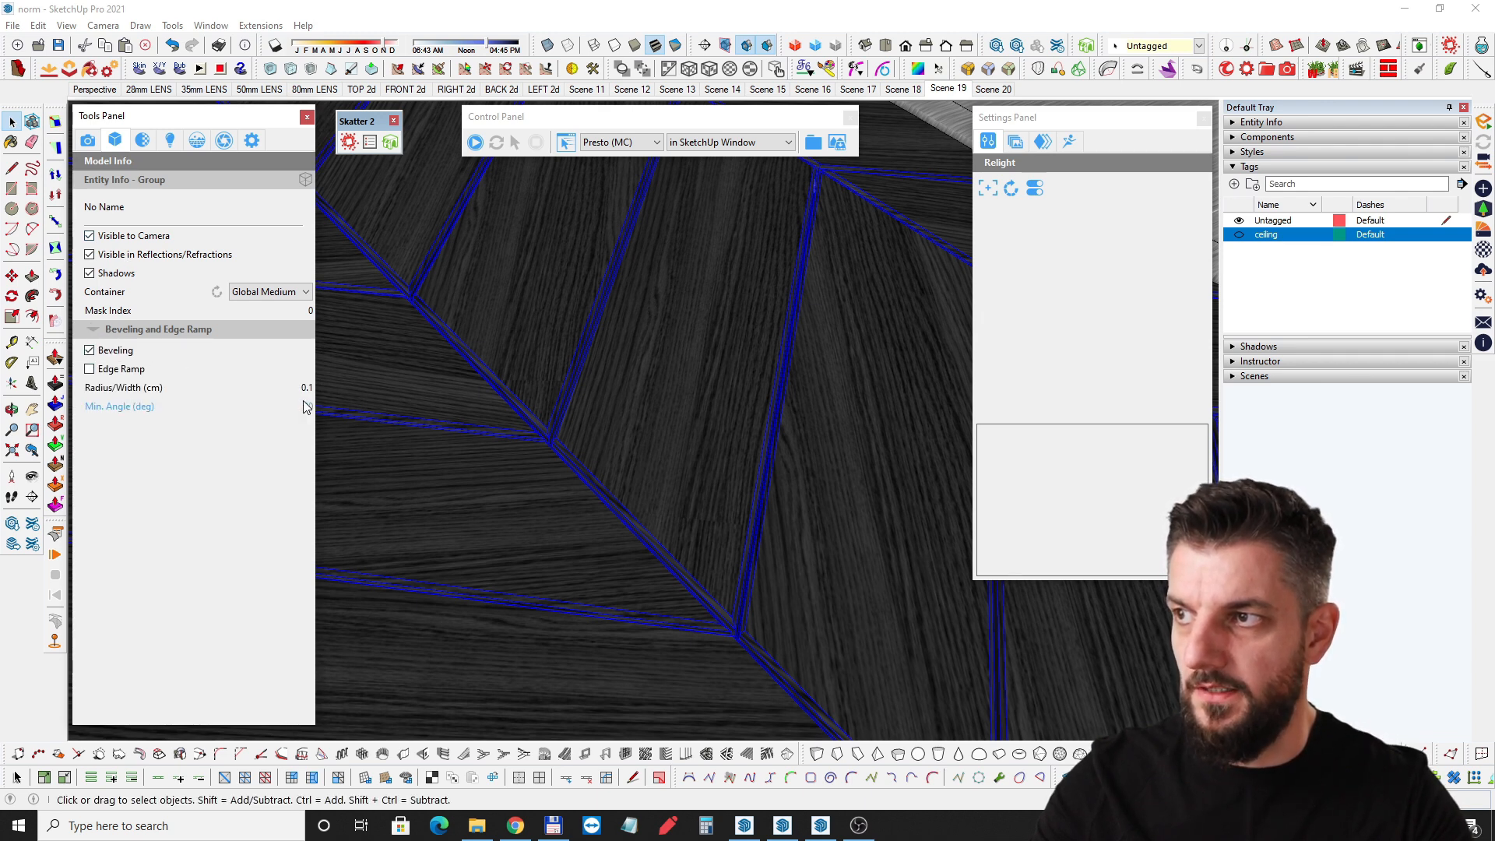
pyautogui.scroll(-2, 660, 408)
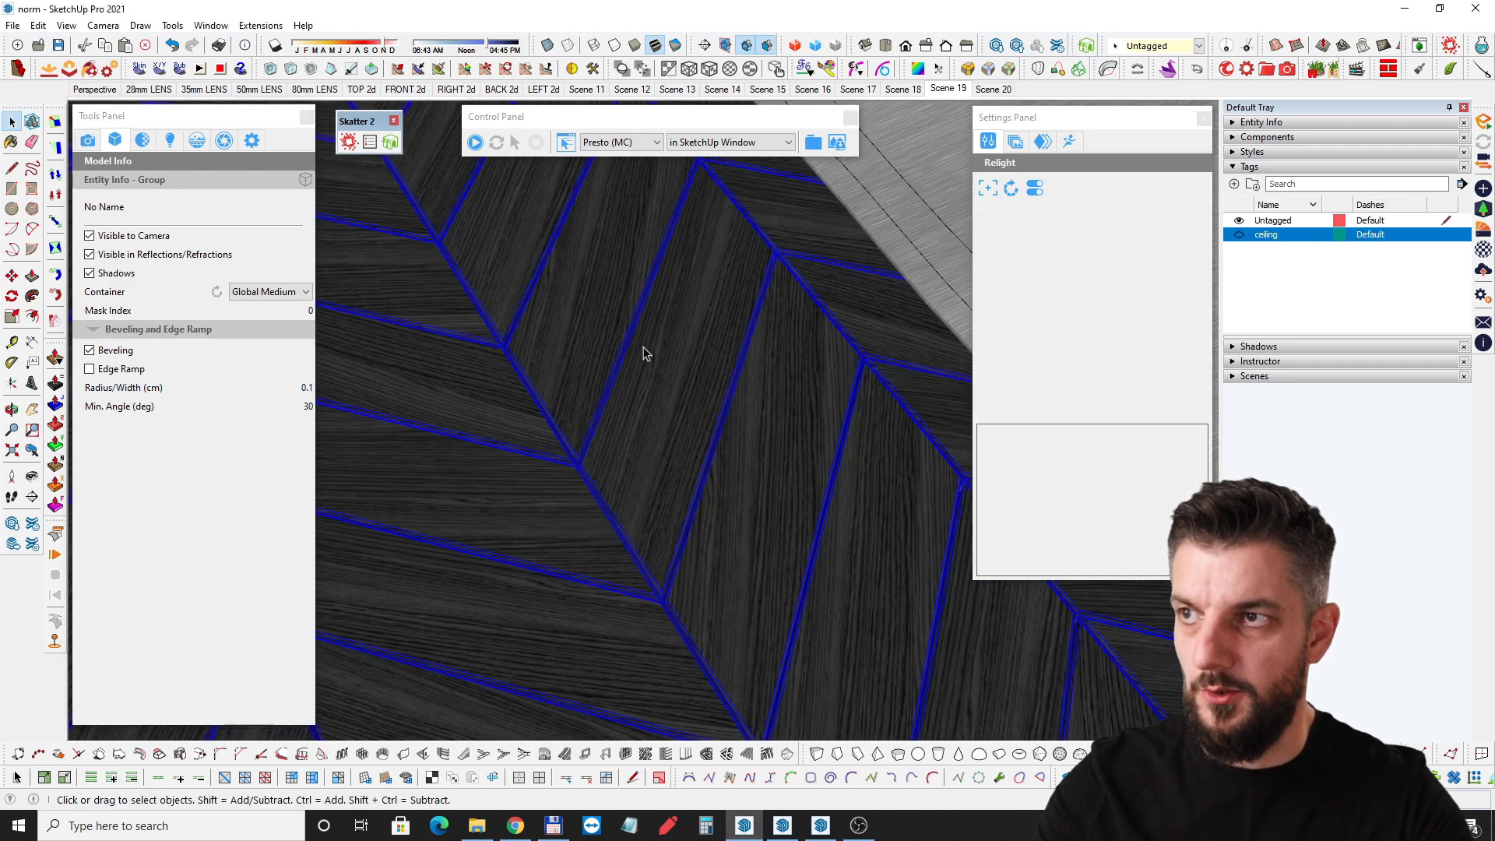
# Switch to the Untitled model and paint the selected plank with the oak wood texture sampled from the neighbouring sheet.
pyautogui.scroll(-3, 727, 457)
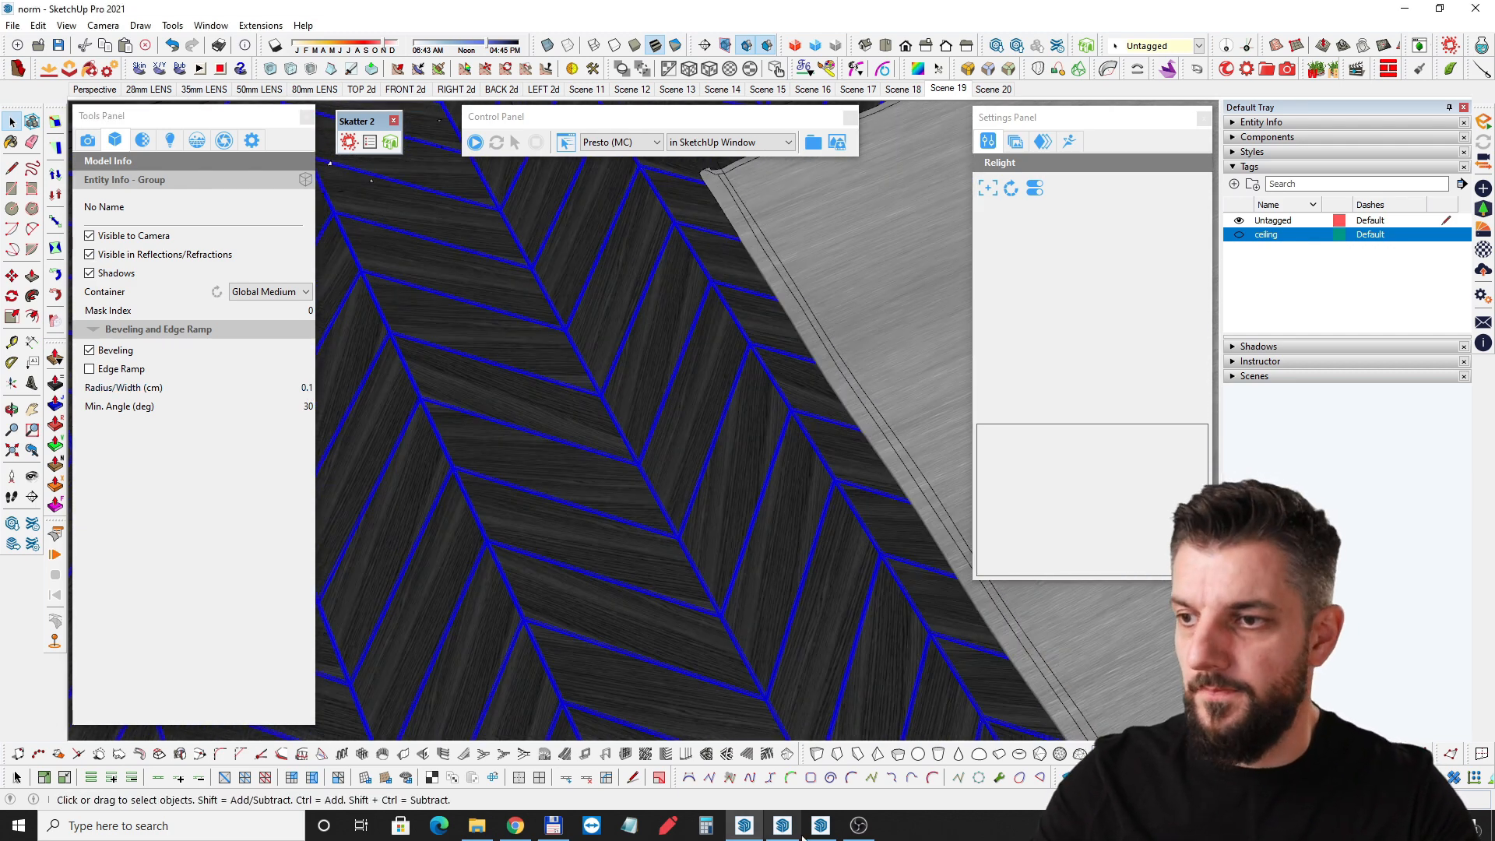
pyautogui.click(782, 825)
pyautogui.moveTo(724, 549)
pyautogui.mouseDown(button='middle')
pyautogui.moveTo(747, 483)
pyautogui.moveTo(688, 487)
pyautogui.moveTo(620, 450)
pyautogui.moveTo(683, 477)
pyautogui.moveTo(761, 454)
pyautogui.mouseUp(button='middle')
pyautogui.scroll(2, 682, 461)
pyautogui.scroll(1, 669, 459)
pyautogui.scroll(-3, 668, 460)
pyautogui.press('b')
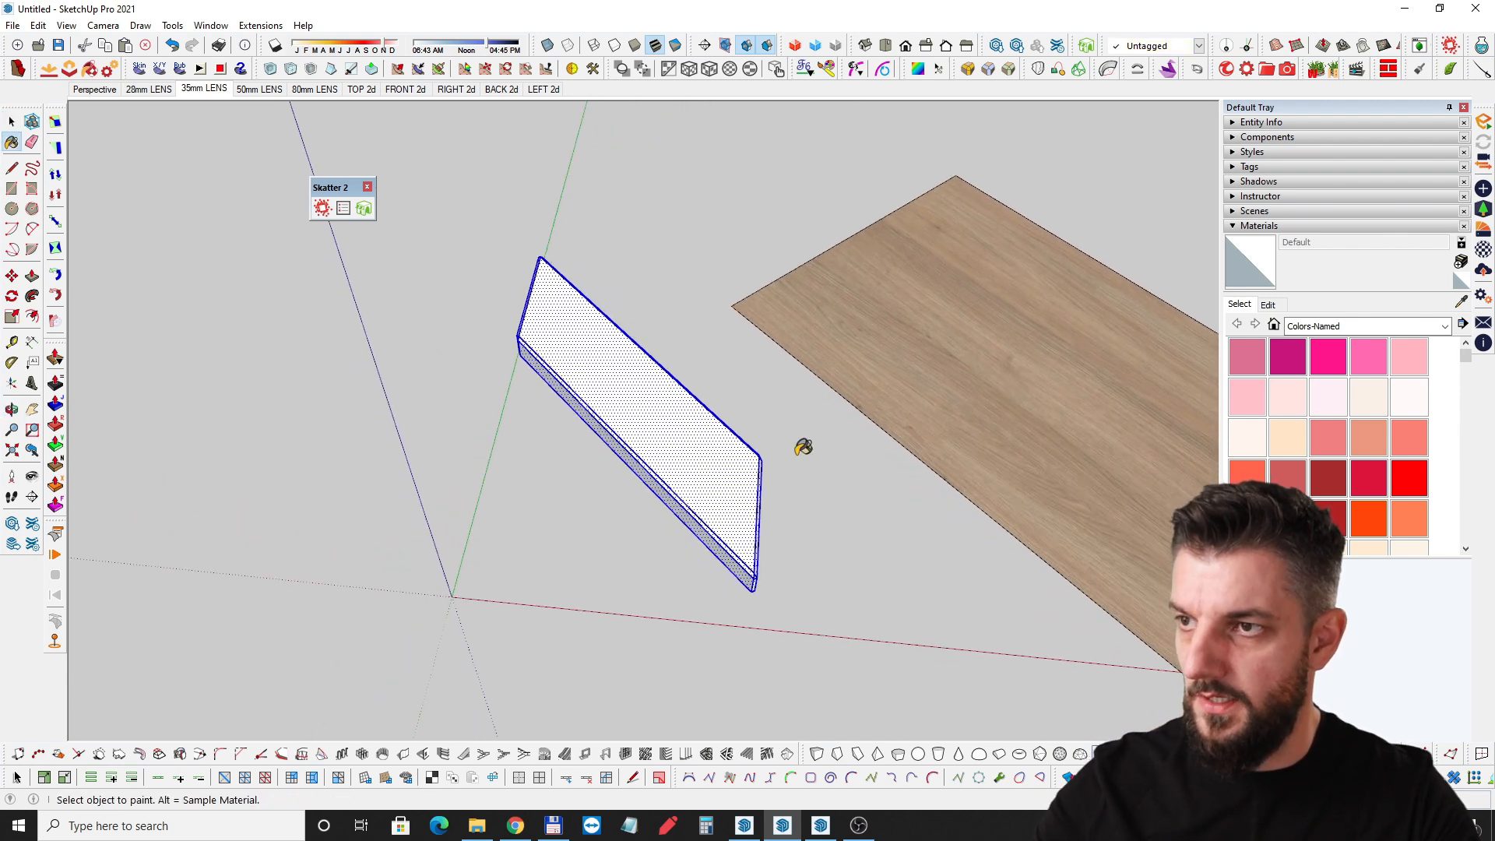
pyautogui.keyDown('alt'); pyautogui.click(949, 330); pyautogui.keyUp('alt')
pyautogui.click(678, 403)
pyautogui.moveTo(664, 423)
pyautogui.mouseDown(button='middle')
pyautogui.moveTo(778, 310)
pyautogui.moveTo(749, 480)
pyautogui.moveTo(773, 488)
pyautogui.mouseUp(button='middle')
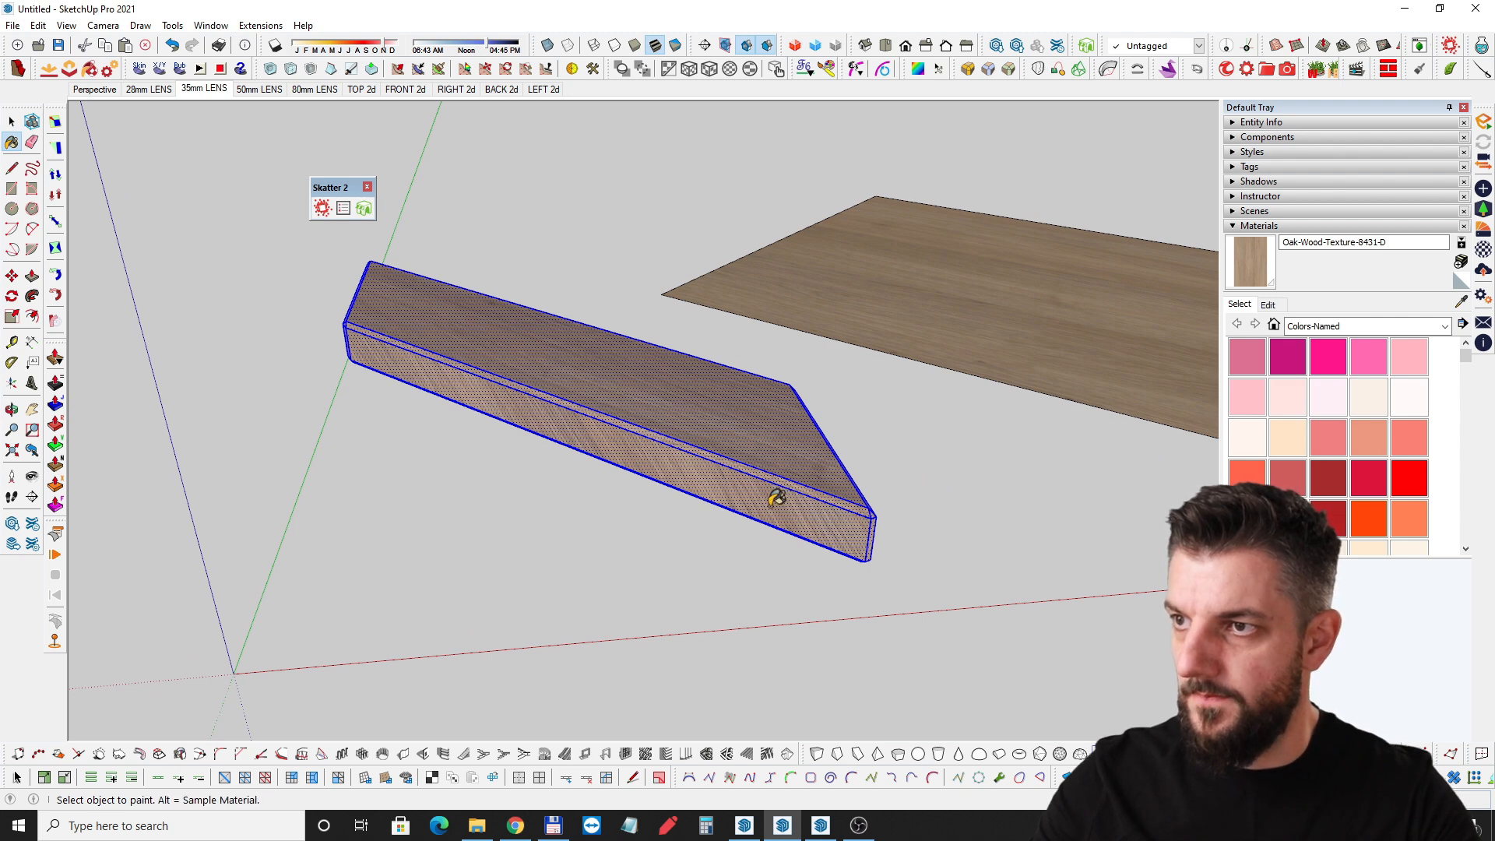
pyautogui.moveTo(774, 498)
pyautogui.mouseDown(button='middle')
pyautogui.moveTo(447, 491)
pyautogui.moveTo(327, 651)
pyautogui.moveTo(470, 544)
pyautogui.moveTo(584, 509)
pyautogui.moveTo(267, 427)
pyautogui.moveTo(781, 493)
pyautogui.moveTo(701, 537)
pyautogui.moveTo(813, 574)
pyautogui.moveTo(581, 573)
pyautogui.moveTo(914, 517)
pyautogui.moveTo(738, 461)
pyautogui.mouseUp(button='middle')
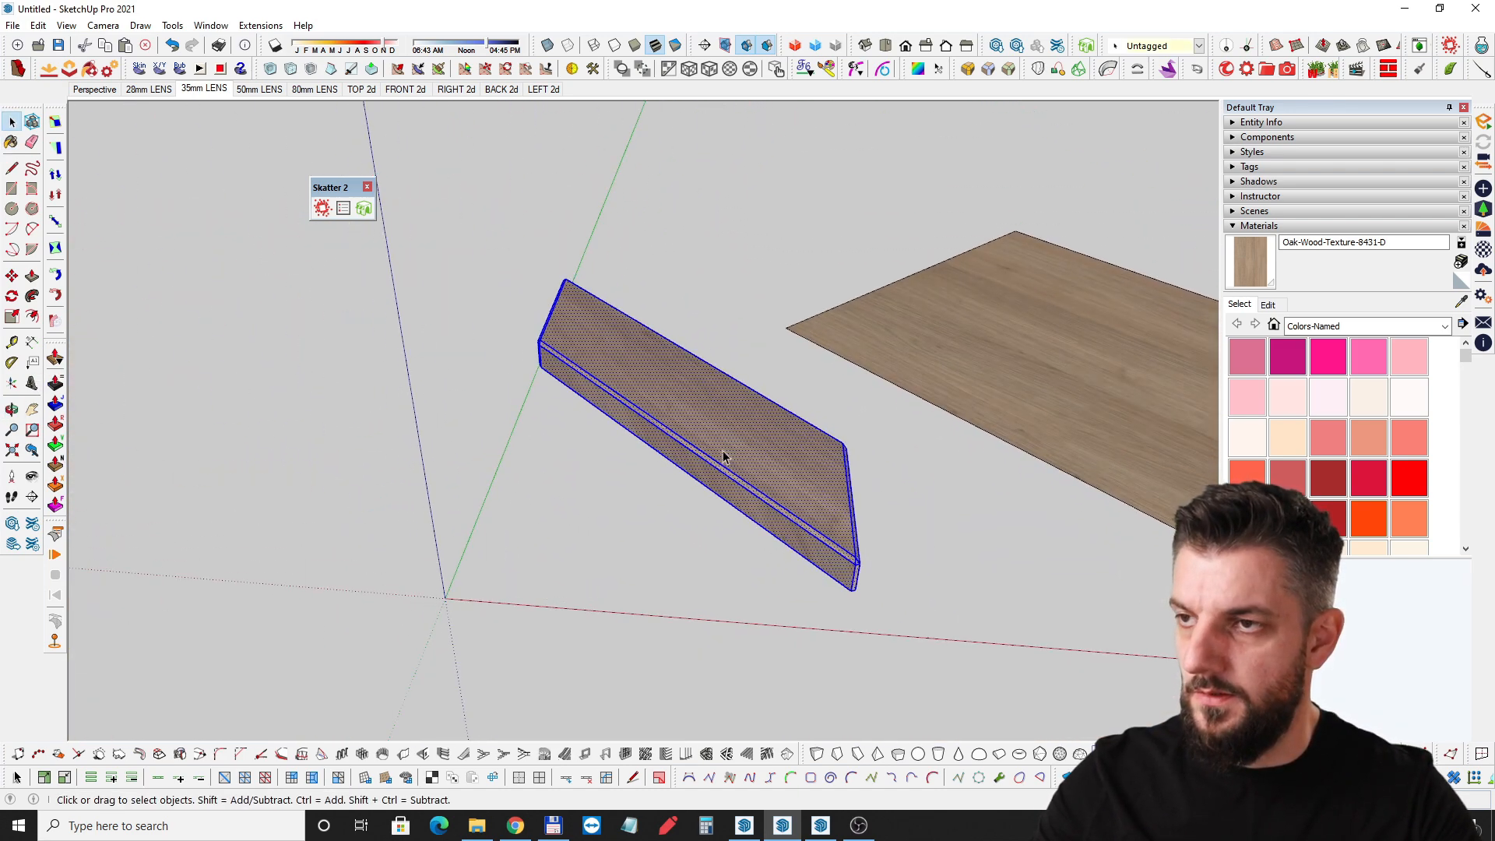
# Group the textured plank and convert the group into a component with the default definition settings.
pyautogui.press('g')
pyautogui.rightClick(746, 450)
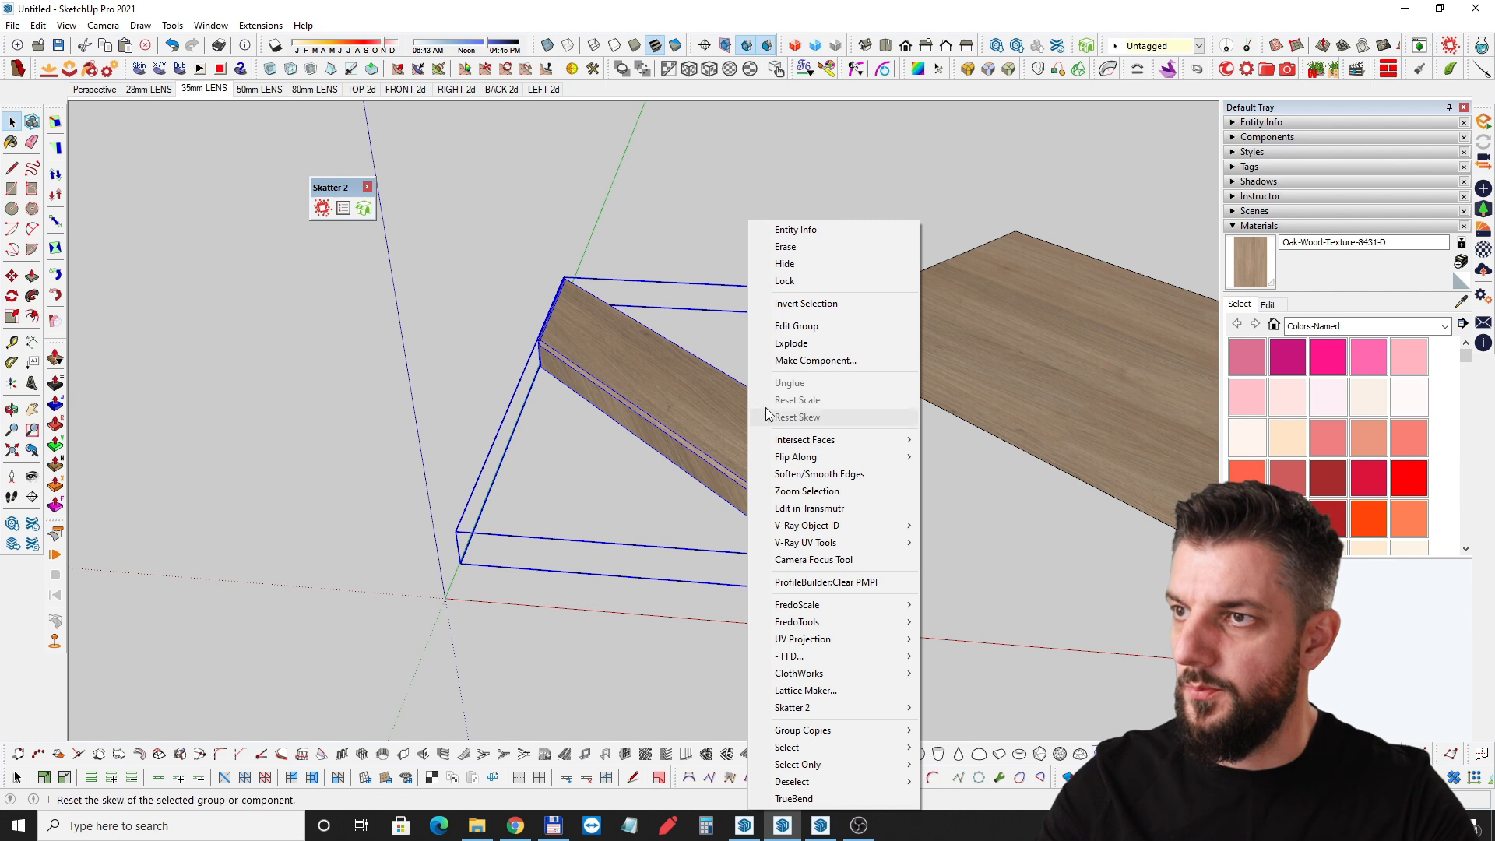
pyautogui.click(809, 360)
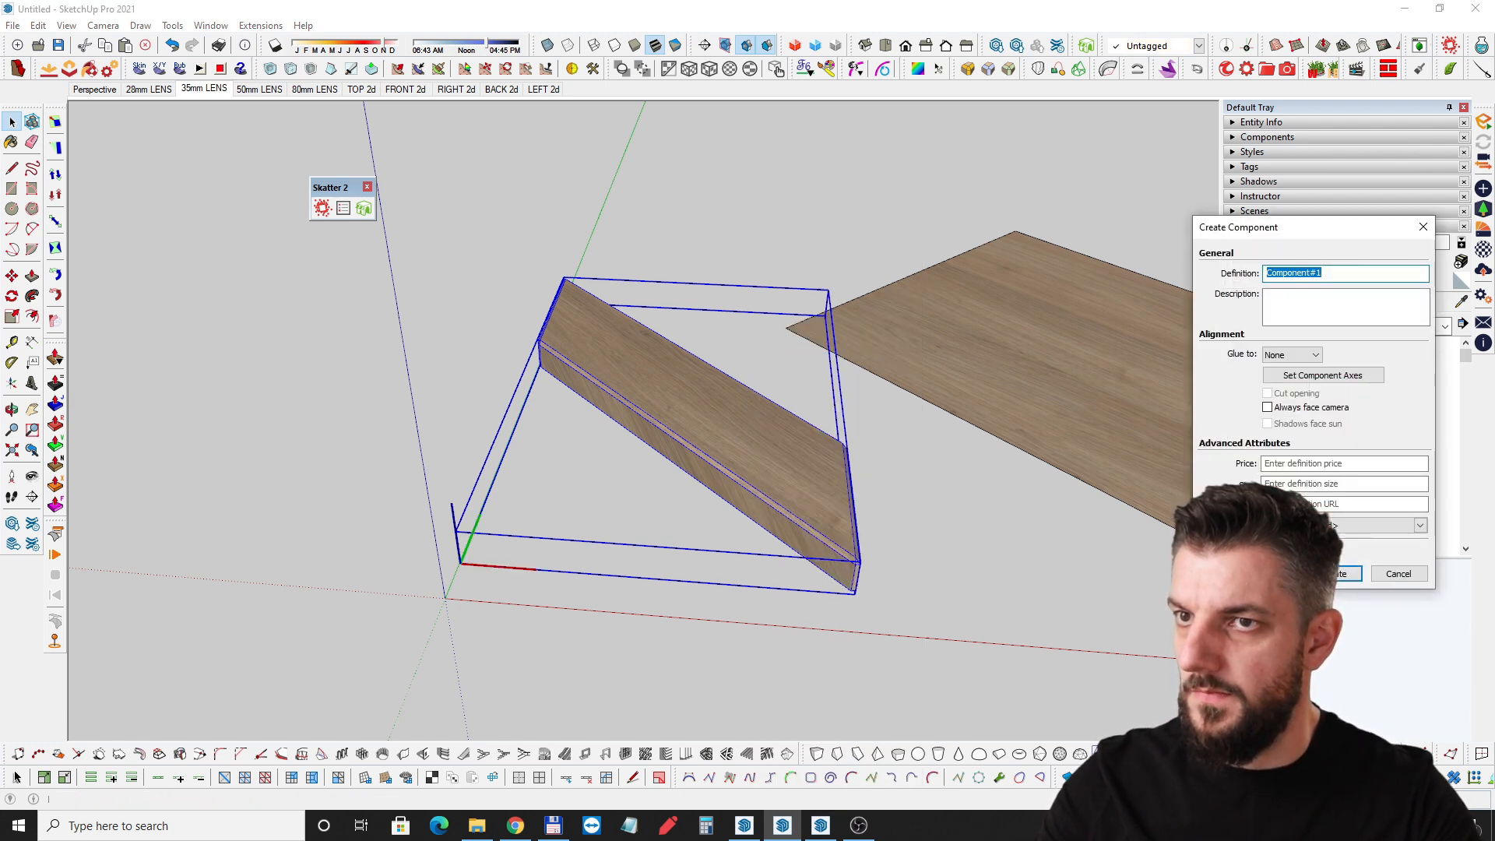
pyautogui.click(1336, 574)
# Delete the large oak-textured sheet beside the plank.
pyautogui.moveTo(781, 494); pyautogui.dragTo(840, 570, button='middle')
pyautogui.click(875, 605)
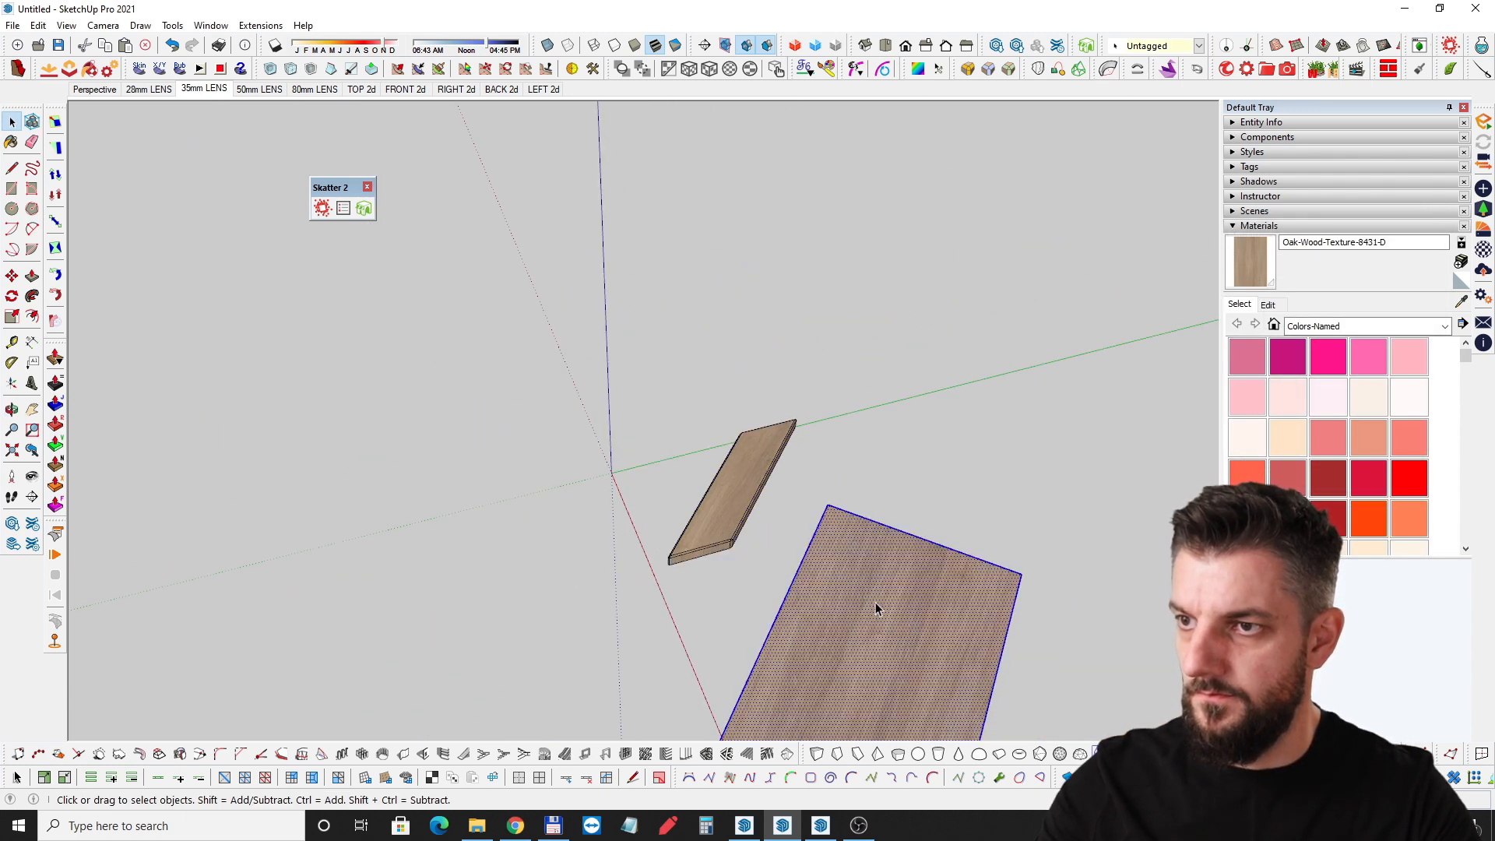
pyautogui.press('Delete')
pyautogui.moveTo(716, 510); pyautogui.dragTo(731, 506, button='middle')
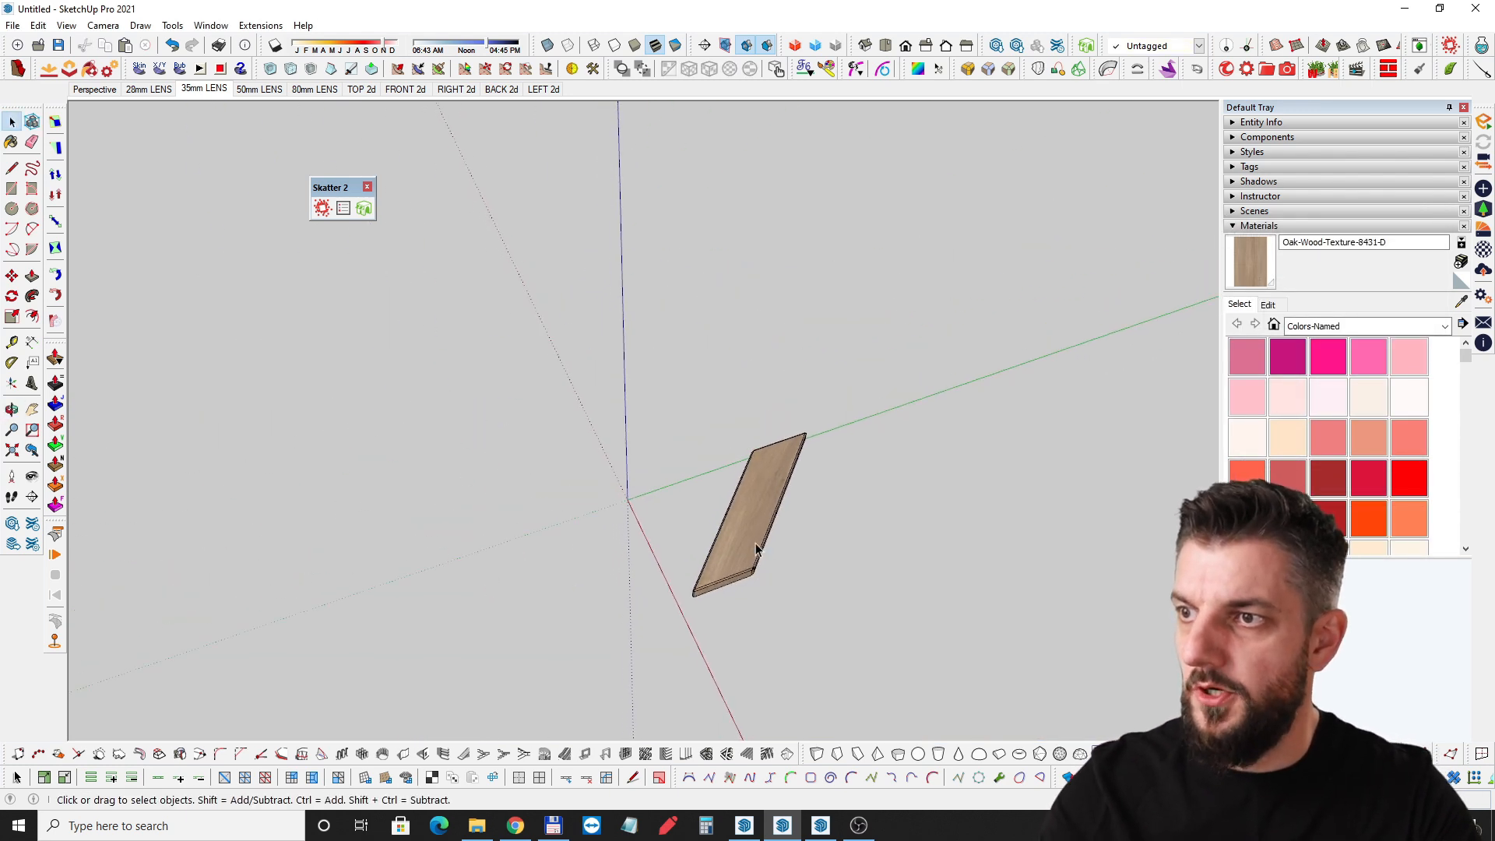
# Copy the plank component edge to edge along the green axis and repeat the copy into a row of planks.
pyautogui.scroll(3, 656, 542)
pyautogui.click(656, 542)
pyautogui.press('m')
pyautogui.scroll(3, 560, 578)
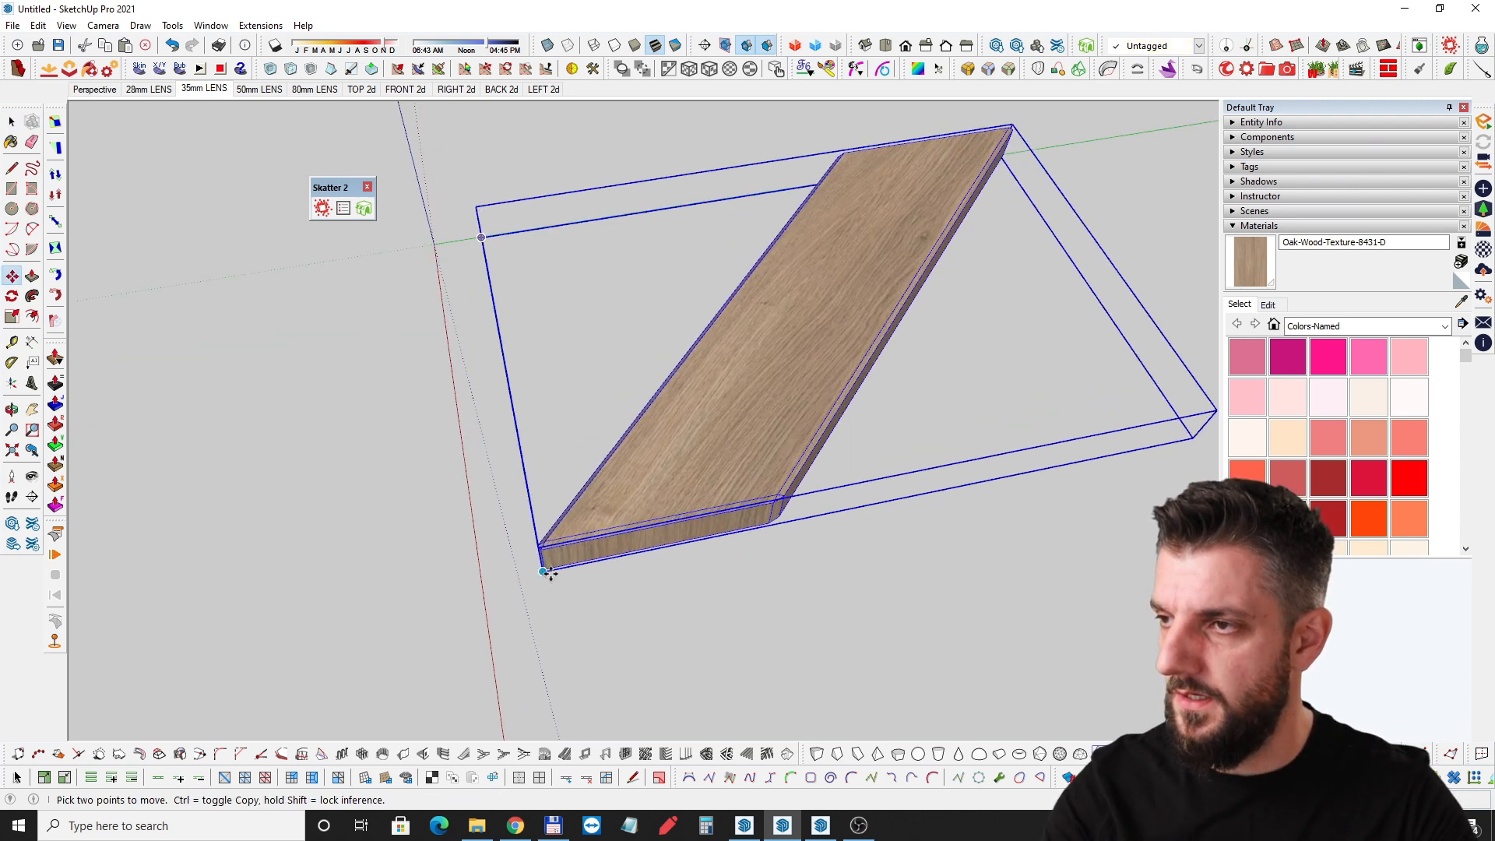
pyautogui.press('ctrl')
pyautogui.click(543, 573)
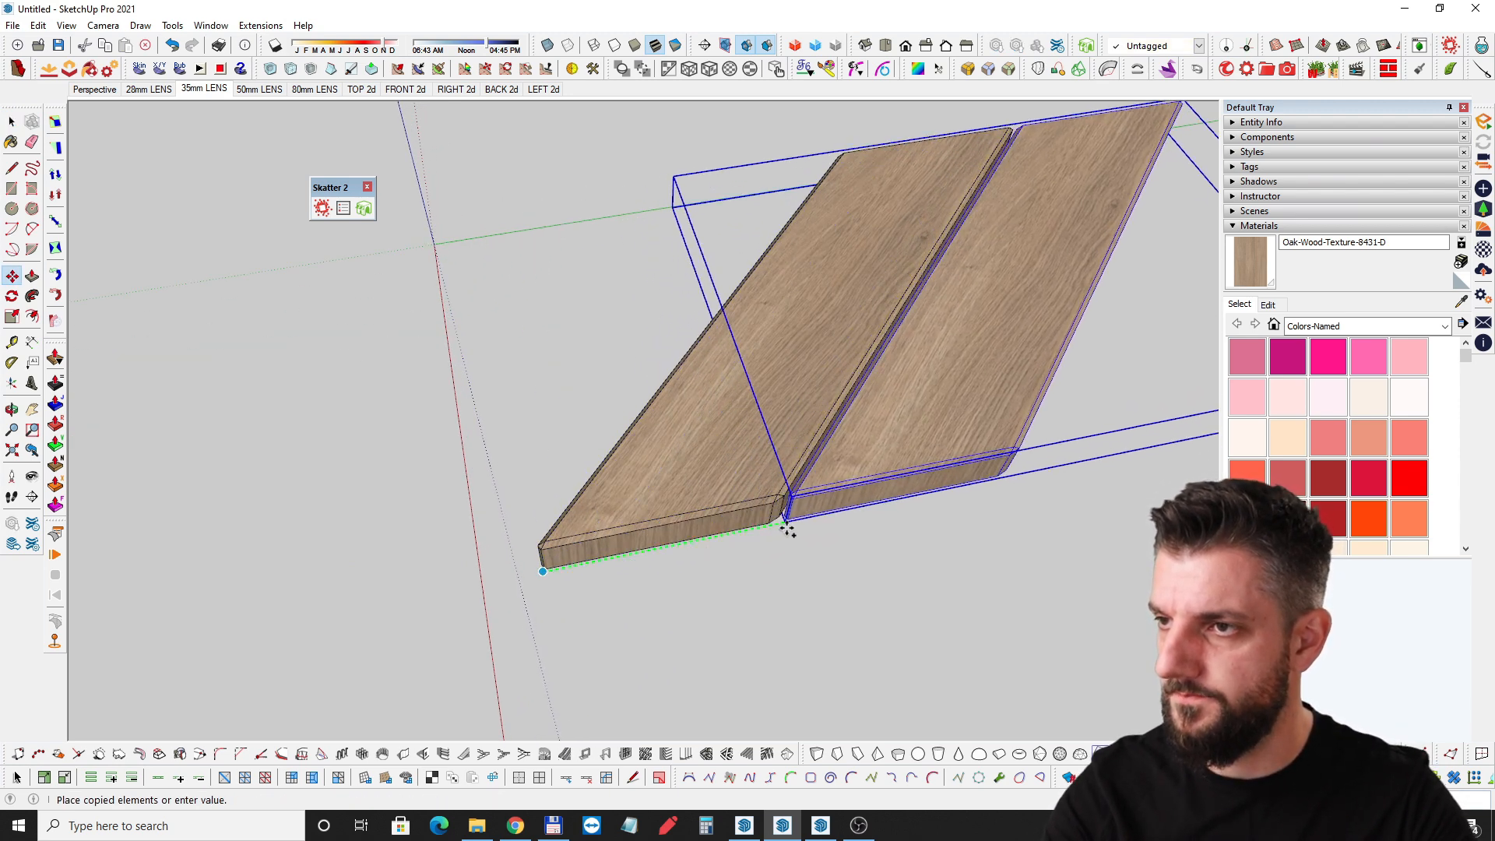
pyautogui.scroll(2, 784, 517)
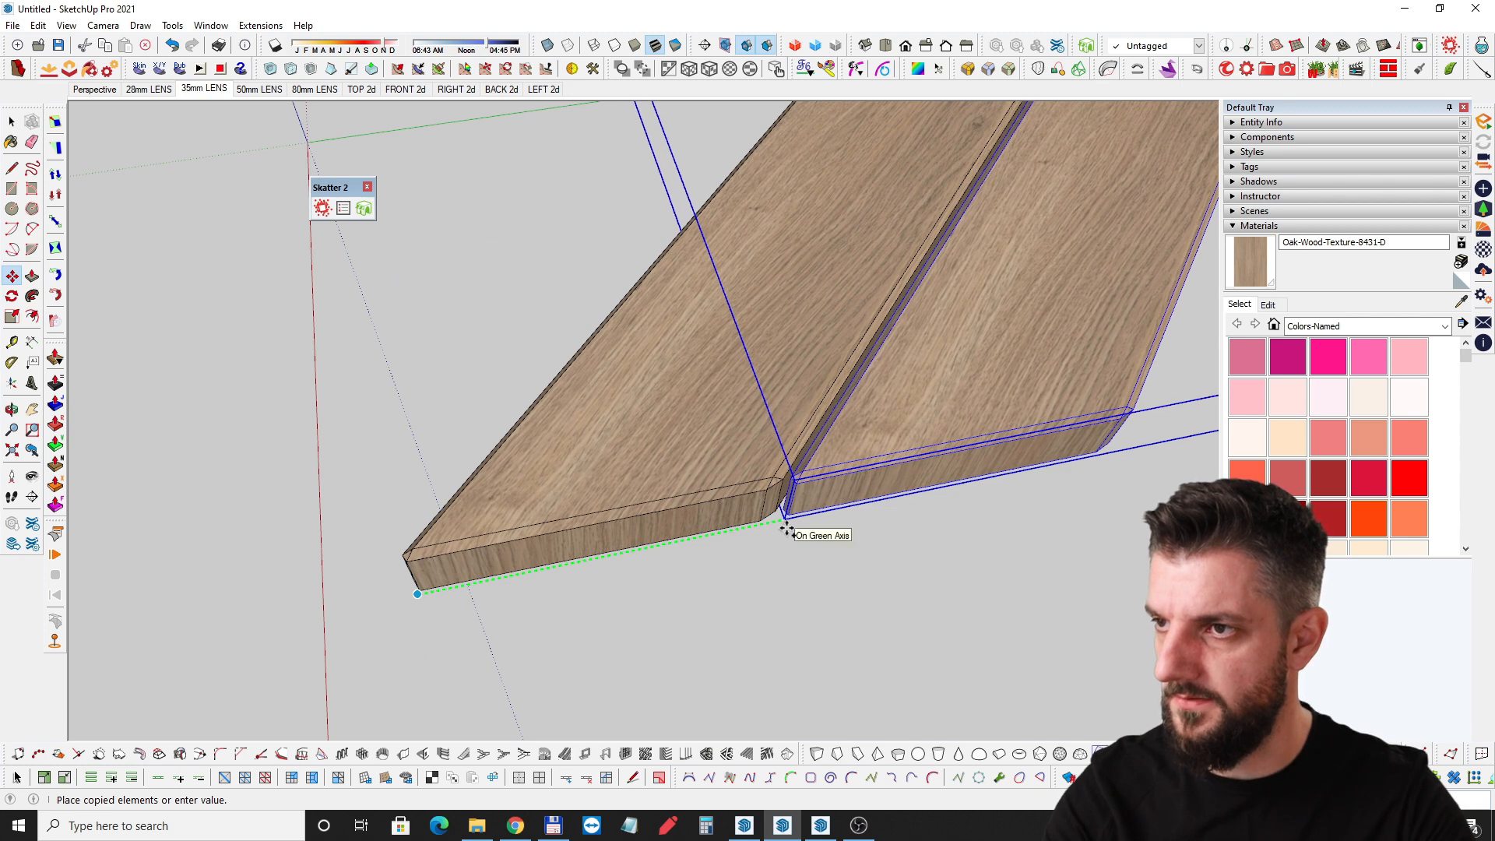
pyautogui.scroll(-5, 646, 503)
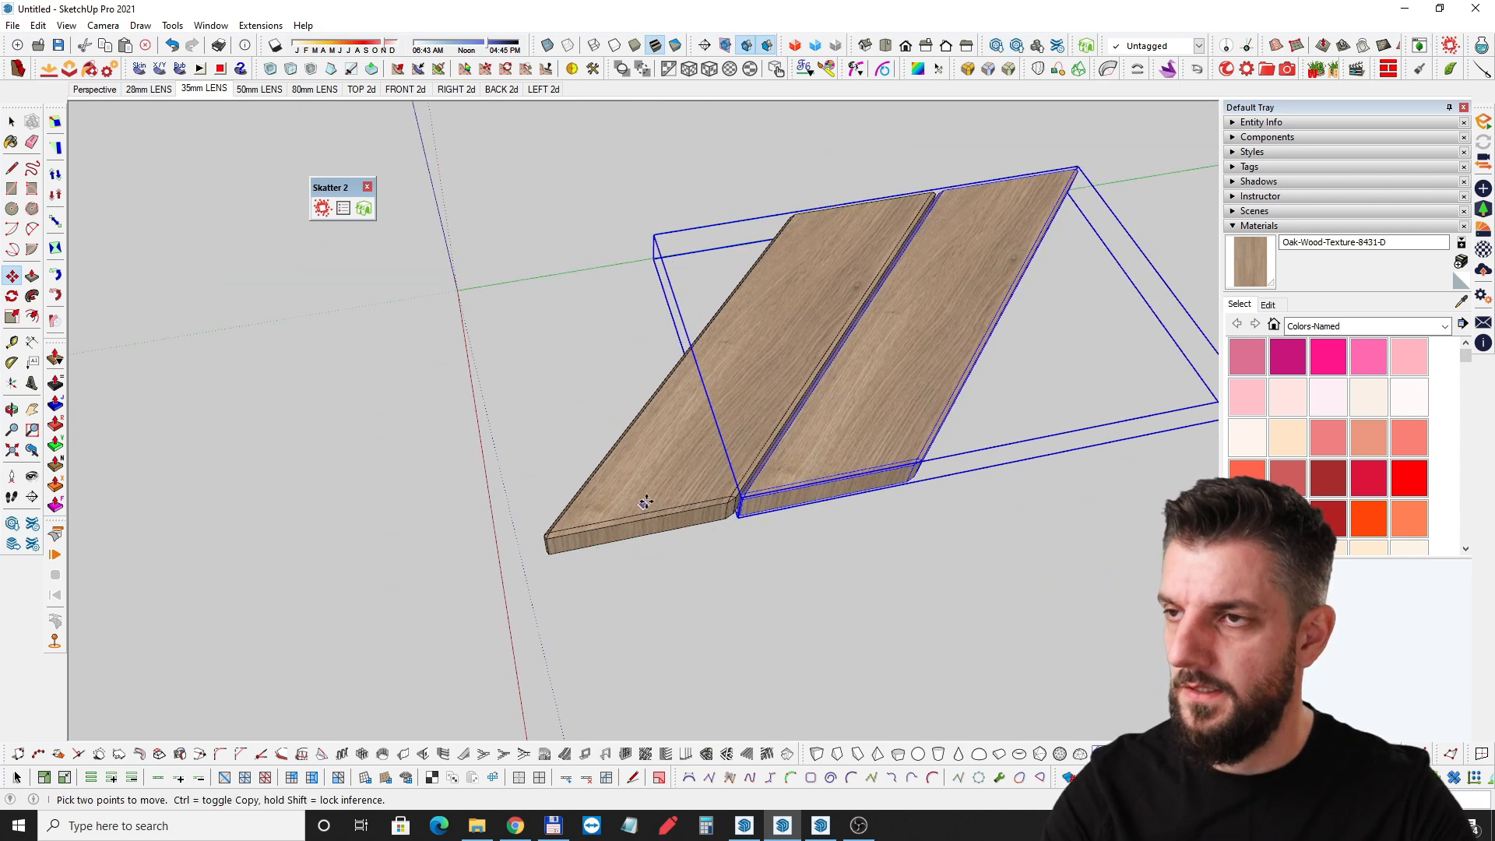
pyautogui.press('Return')
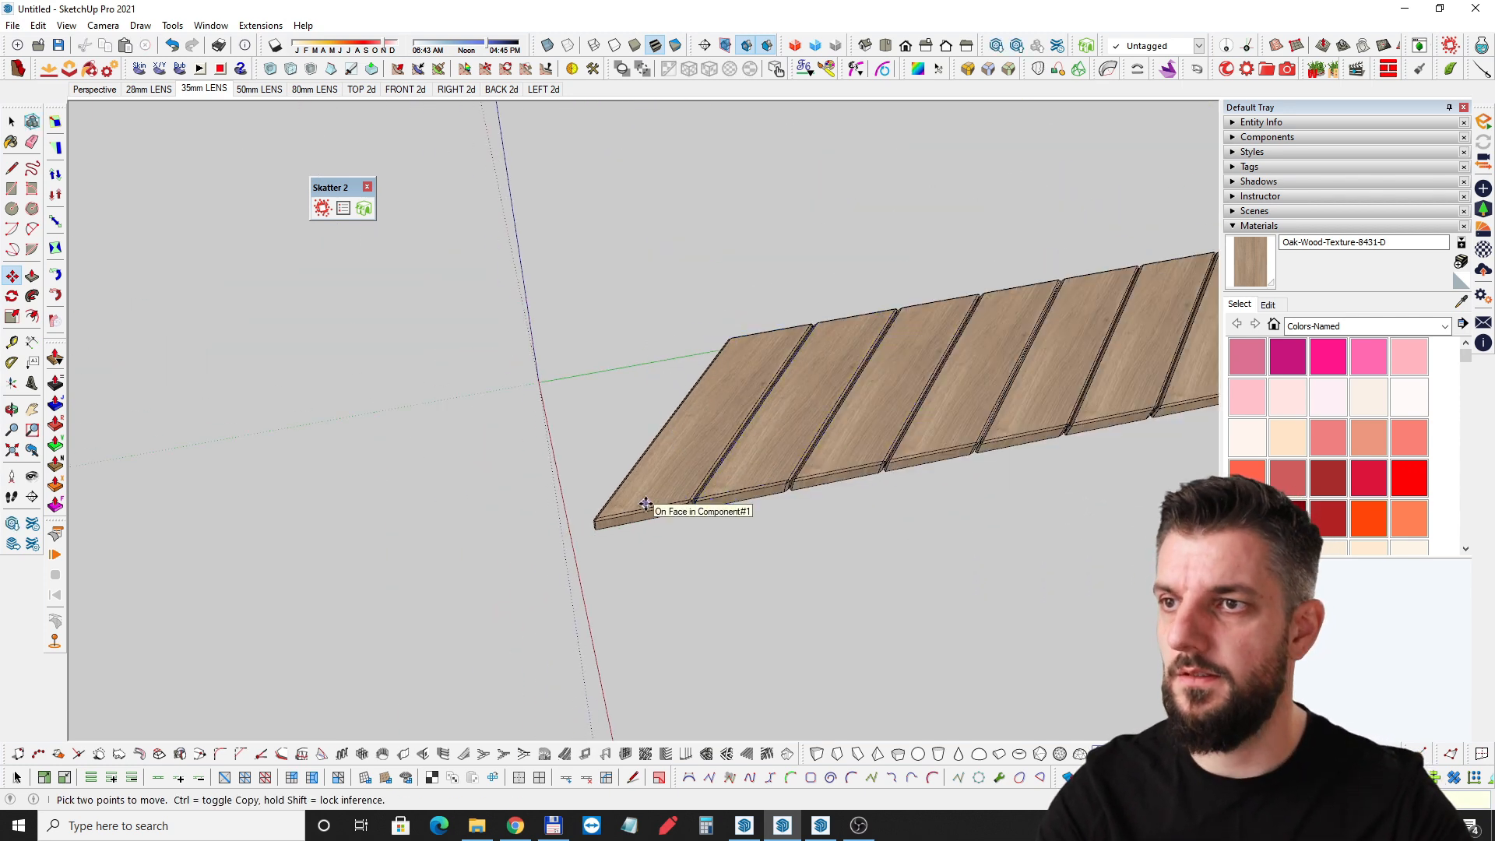
# Select the whole row of planks and place a copy of it beside the original along the red axis.
pyautogui.scroll(-5, 705, 393)
pyautogui.moveTo(705, 393); pyautogui.dragTo(1126, 264, button='middle')
pyautogui.press('space')
pyautogui.click(829, 421)
pyautogui.moveTo(829, 421); pyautogui.dragTo(577, 185)
pyautogui.moveTo(647, 265); pyautogui.dragTo(965, 562, button='middle')
pyautogui.scroll(3, 910, 600)
pyautogui.press('m')
pyautogui.press('ctrl')
pyautogui.click(968, 561)
pyautogui.click(839, 567)
# Mirror the copied plank row across its width by scaling it by -1.
pyautogui.press('s')
pyautogui.scroll(4, 817, 319)
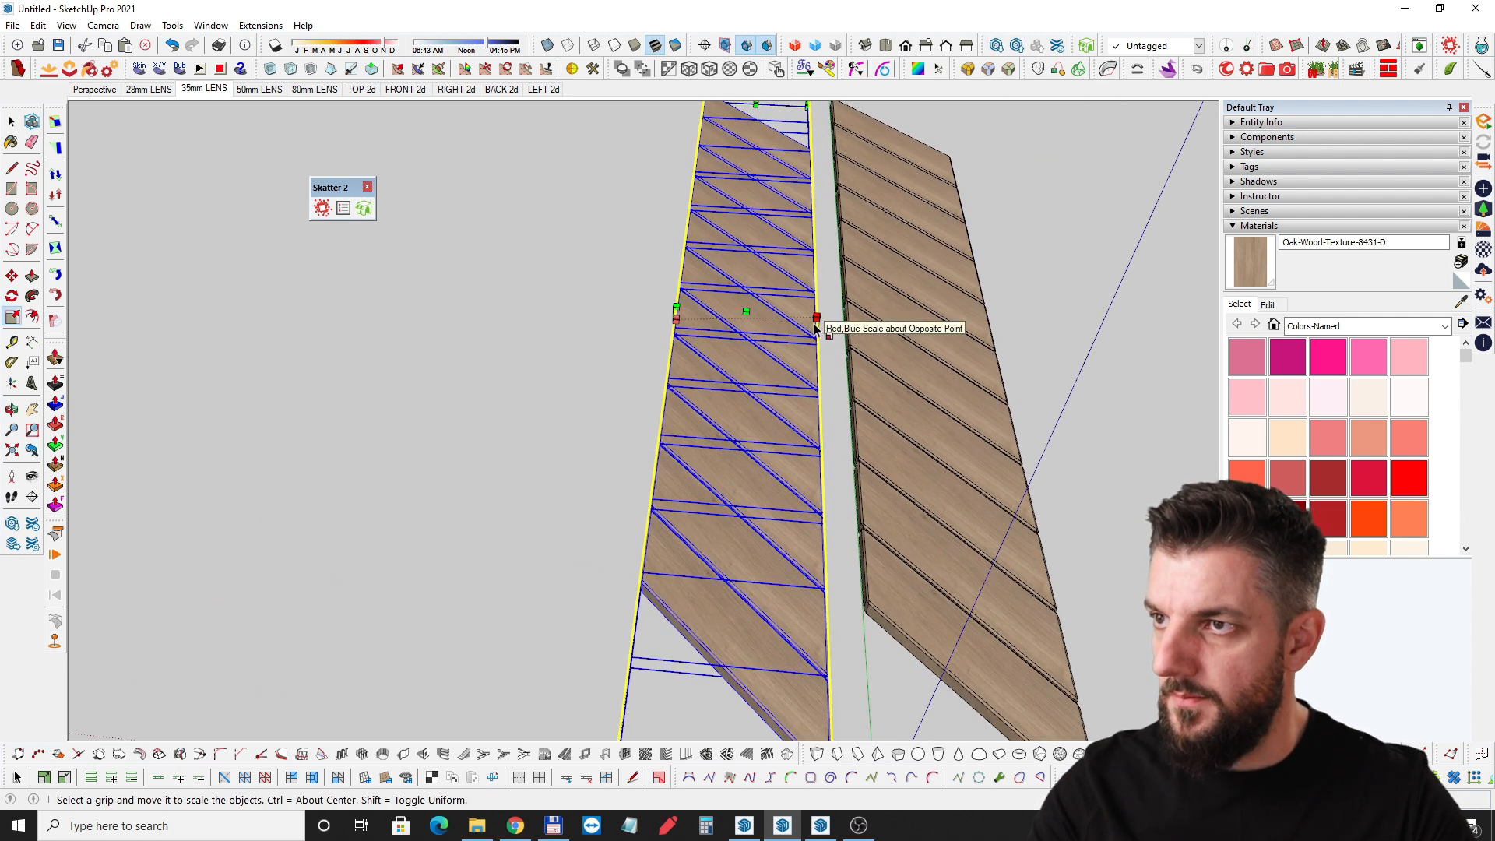
pyautogui.moveTo(814, 321); pyautogui.dragTo(598, 316)
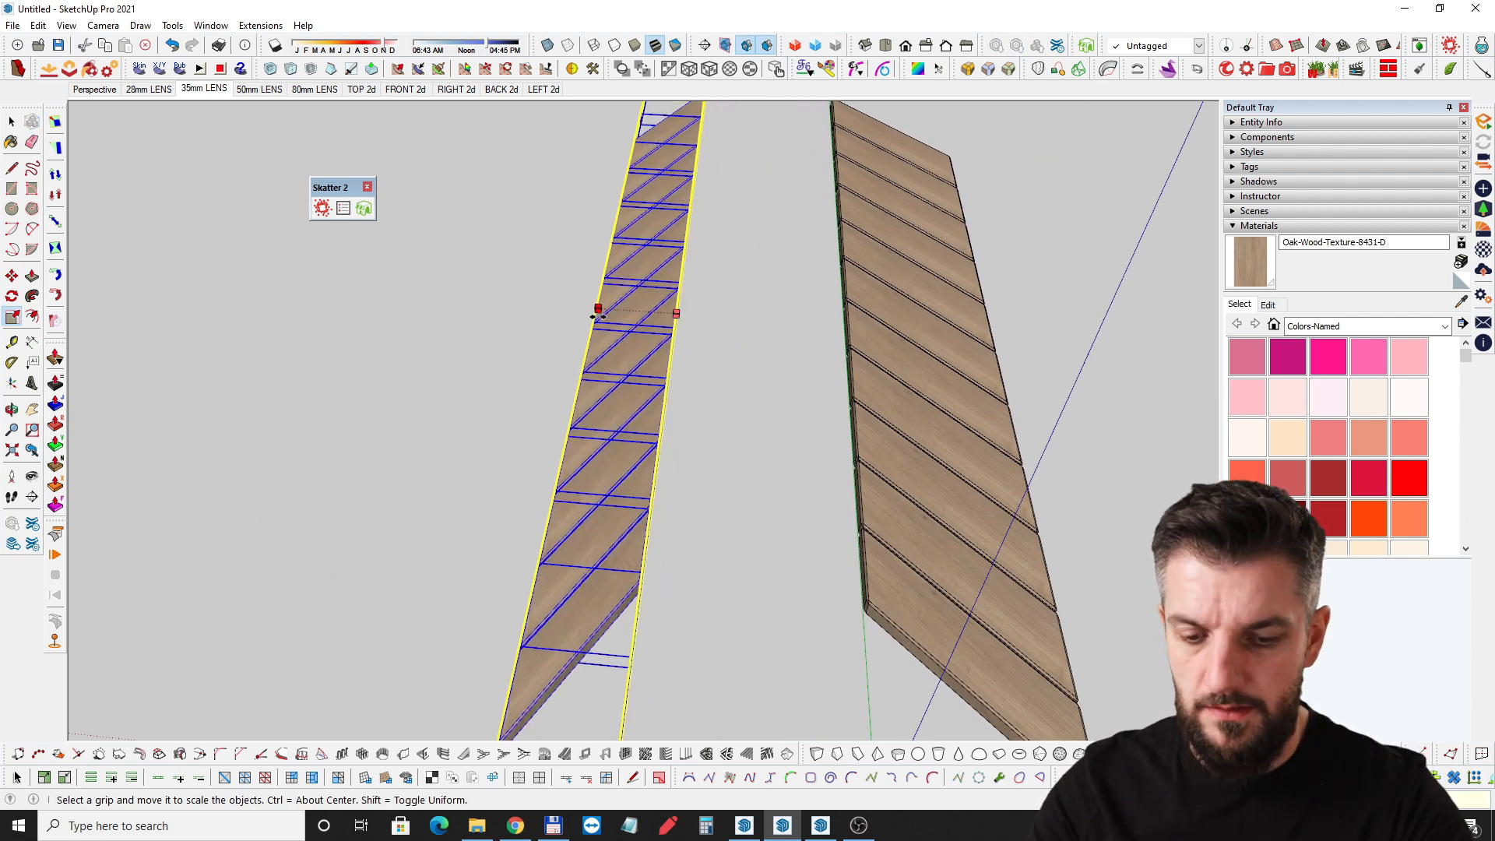
pyautogui.write('-1')
pyautogui.press('Return')
# Move the entire mirrored row along the red axis against the original row so the plank ends meet in a chevron.
pyautogui.press('space')
pyautogui.click(661, 515)
pyautogui.scroll(-5, 605, 460)
pyautogui.moveTo(605, 465); pyautogui.dragTo(684, 467, button='middle')
pyautogui.moveTo(691, 560); pyautogui.dragTo(533, 187)
pyautogui.moveTo(728, 573); pyautogui.dragTo(657, 537, button='middle')
pyautogui.scroll(3, 658, 539)
pyautogui.press('m')
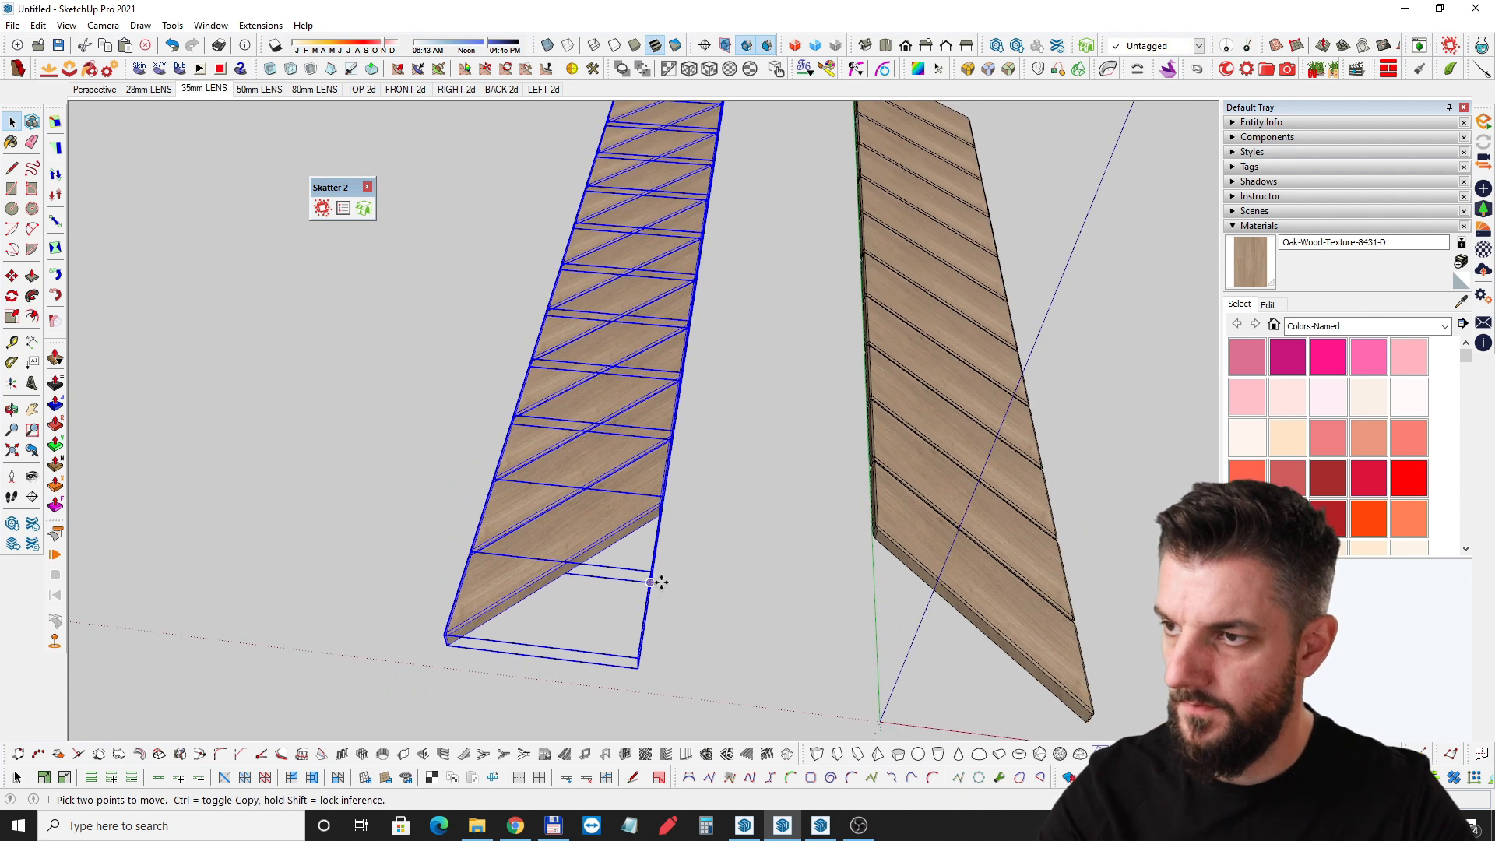
pyautogui.click(660, 579)
pyautogui.scroll(3, 845, 603)
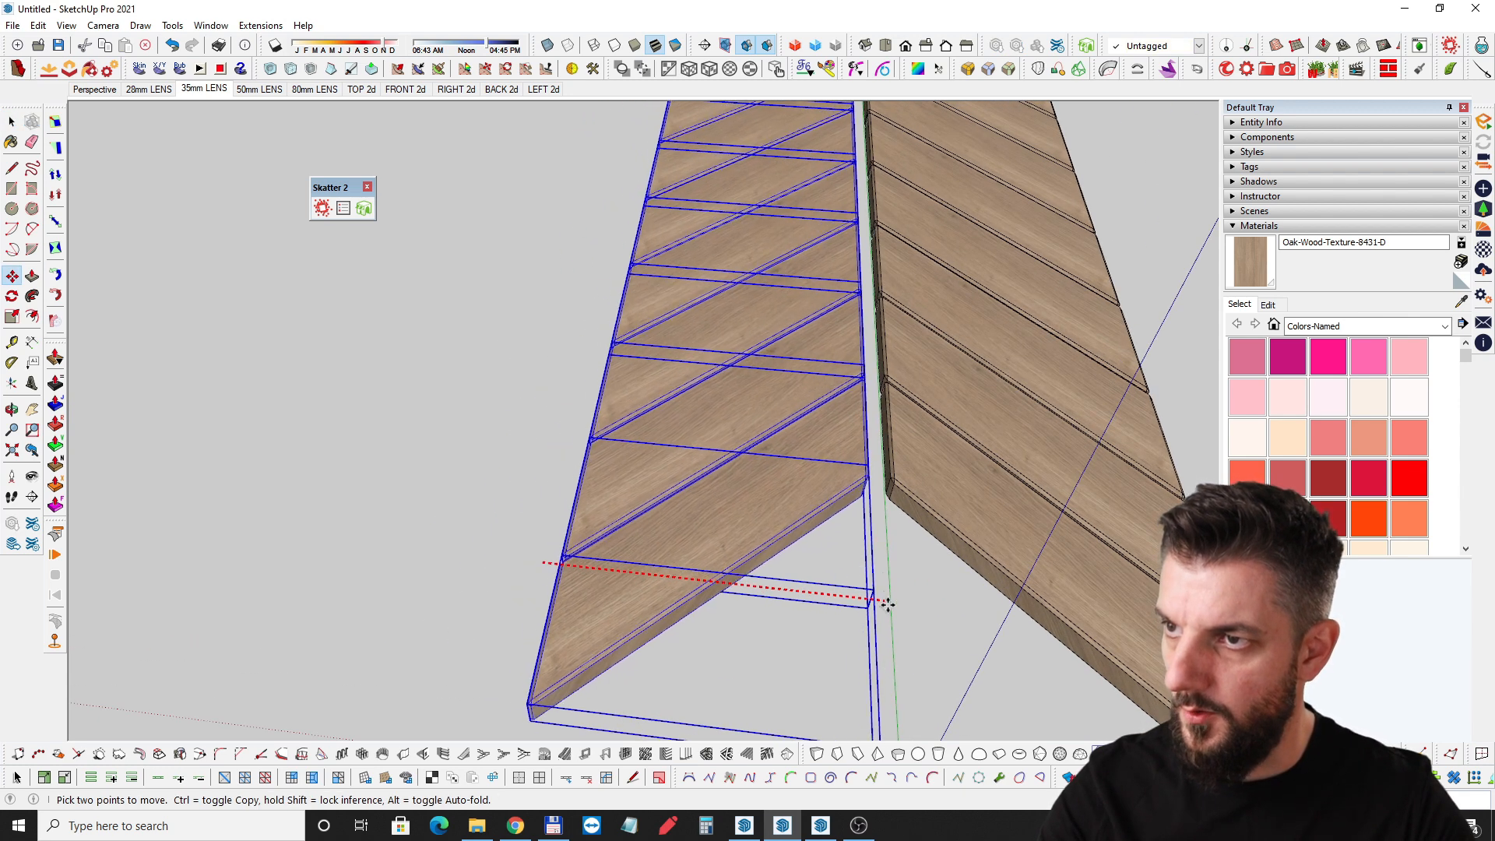
pyautogui.scroll(3, 895, 605)
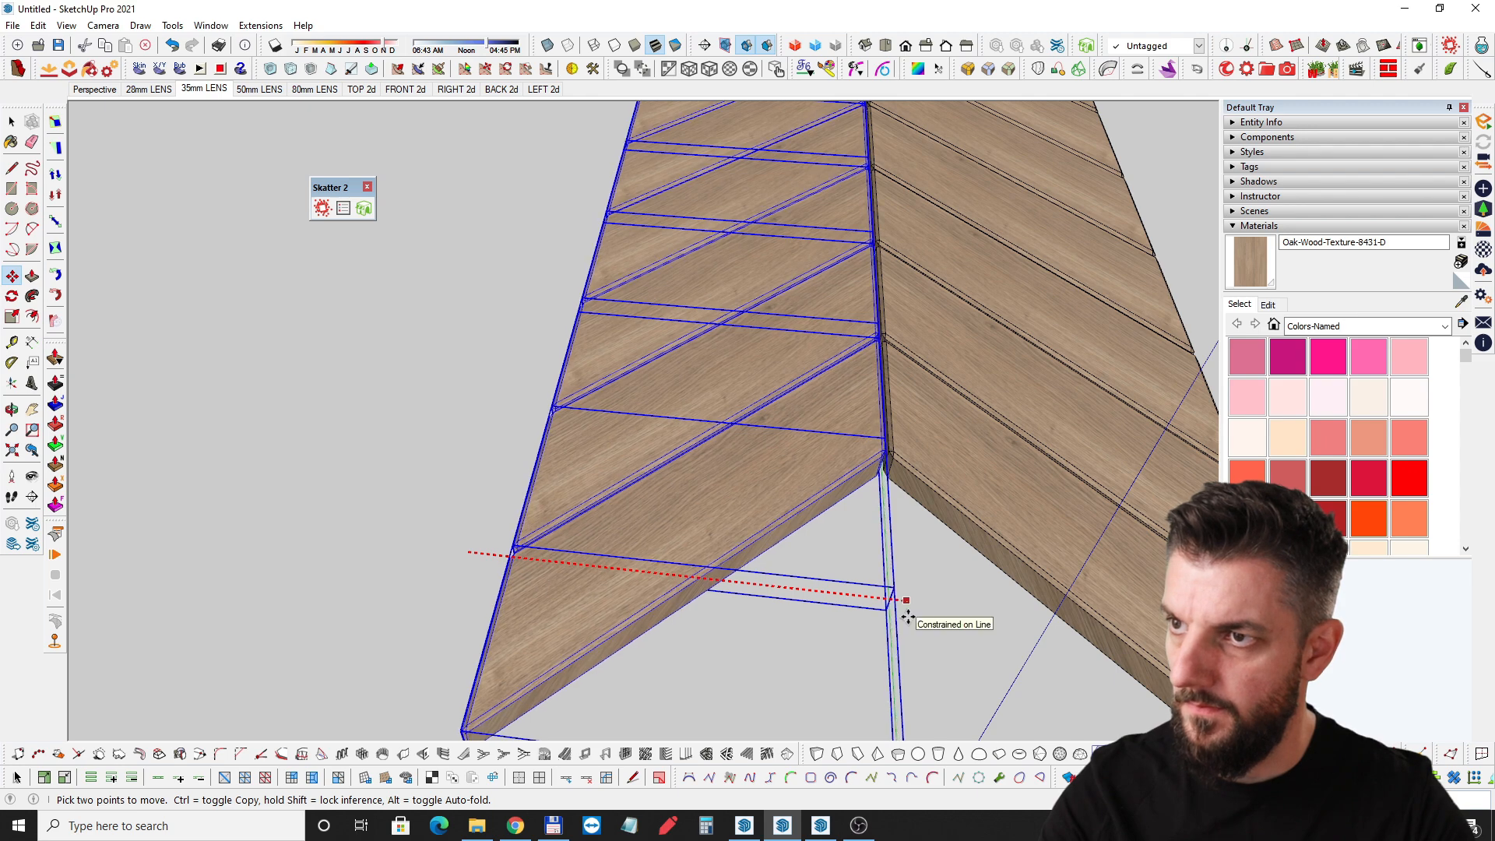
pyautogui.click(907, 615)
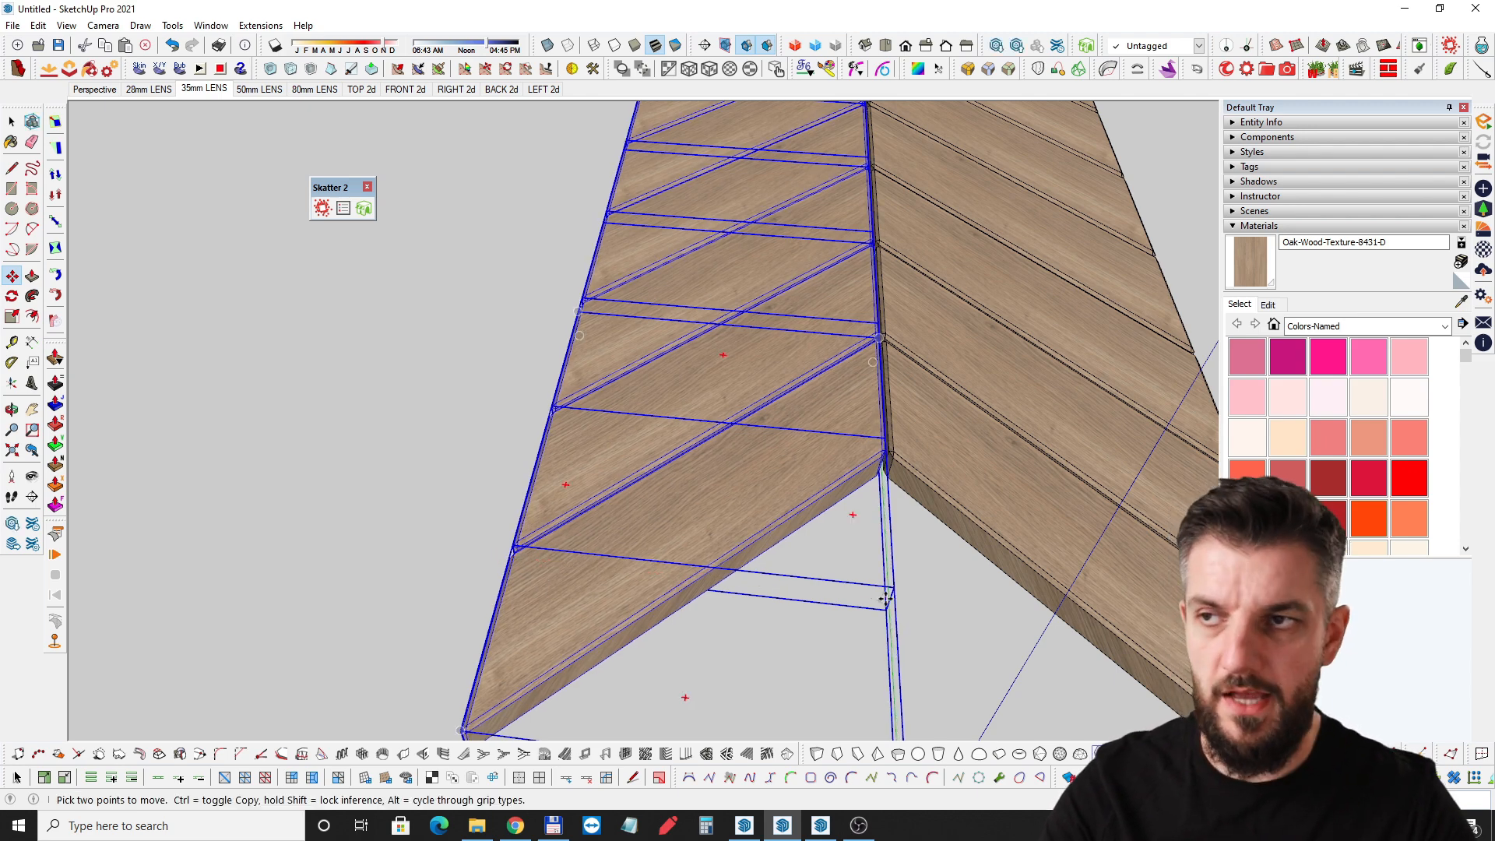
pyautogui.press('space')
pyautogui.scroll(4, 887, 447)
pyautogui.moveTo(895, 454); pyautogui.dragTo(833, 482, button='middle')
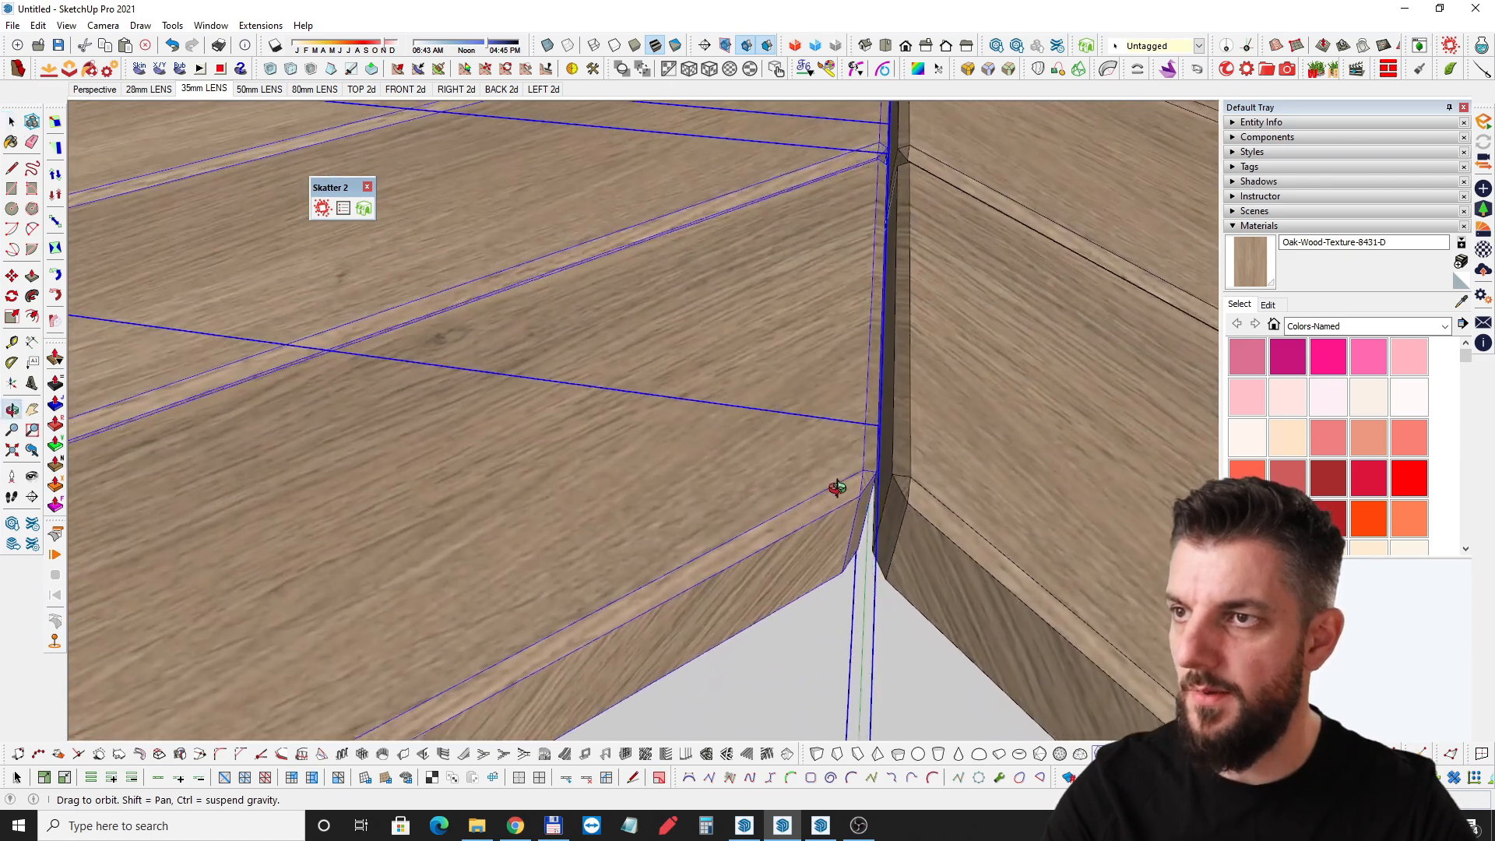
# Select both rows, copy them alongside along the red axis with their edges meeting, and repeat the copy 5 times.
pyautogui.scroll(-7, 831, 471)
pyautogui.click(858, 558)
pyautogui.scroll(-3, 819, 538)
pyautogui.scroll(-3, 803, 515)
pyautogui.moveTo(971, 641); pyautogui.dragTo(724, 284)
pyautogui.moveTo(693, 420); pyautogui.dragTo(780, 489, button='middle')
pyautogui.scroll(2, 866, 549)
pyautogui.scroll(2, 865, 550)
pyautogui.press('m')
pyautogui.press('ctrl')
pyautogui.click(928, 527)
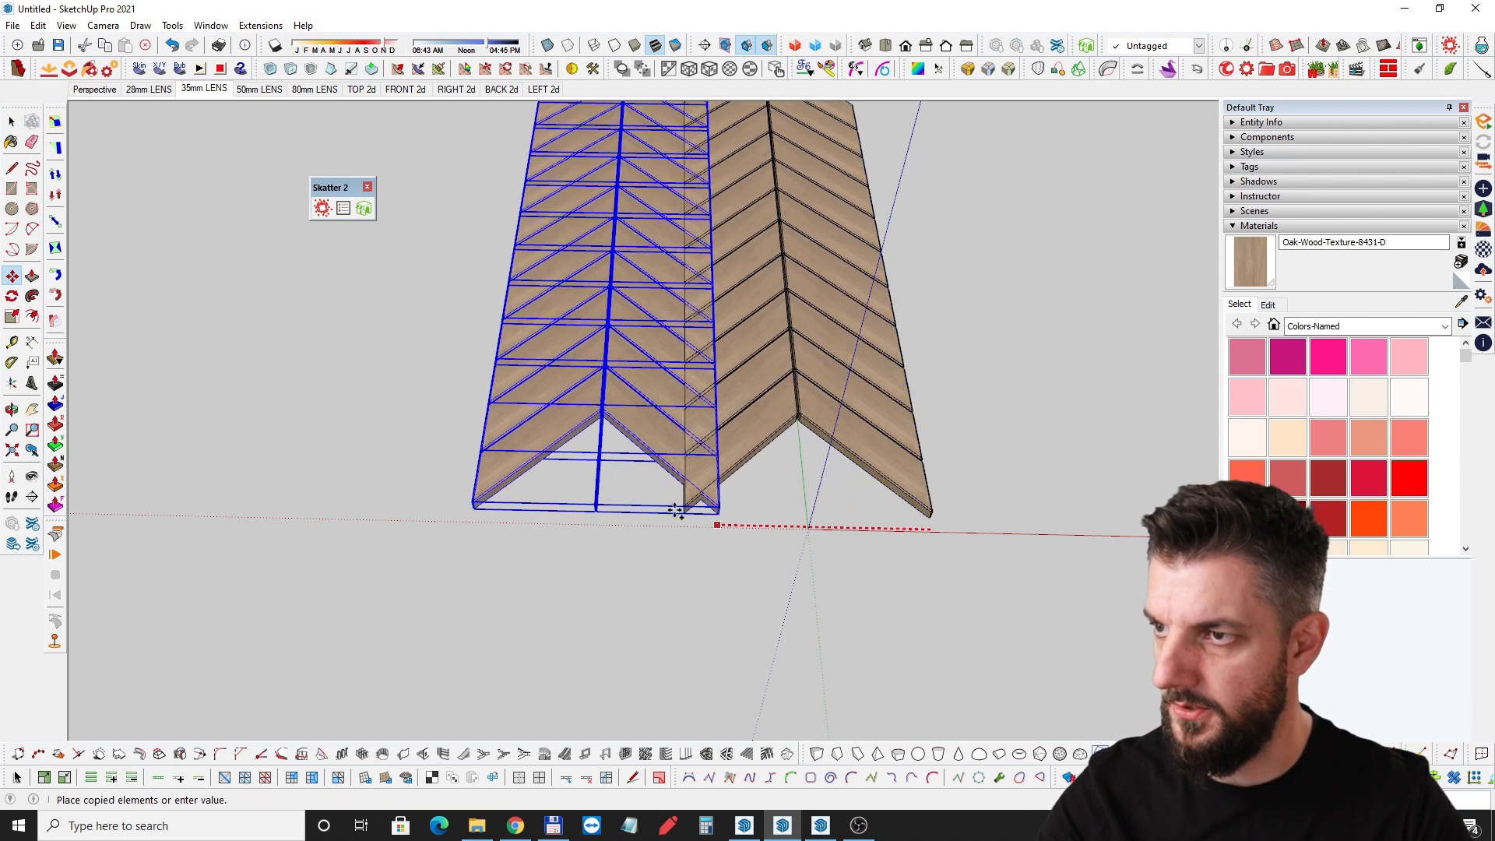
pyautogui.scroll(2, 704, 520)
pyautogui.scroll(2, 685, 528)
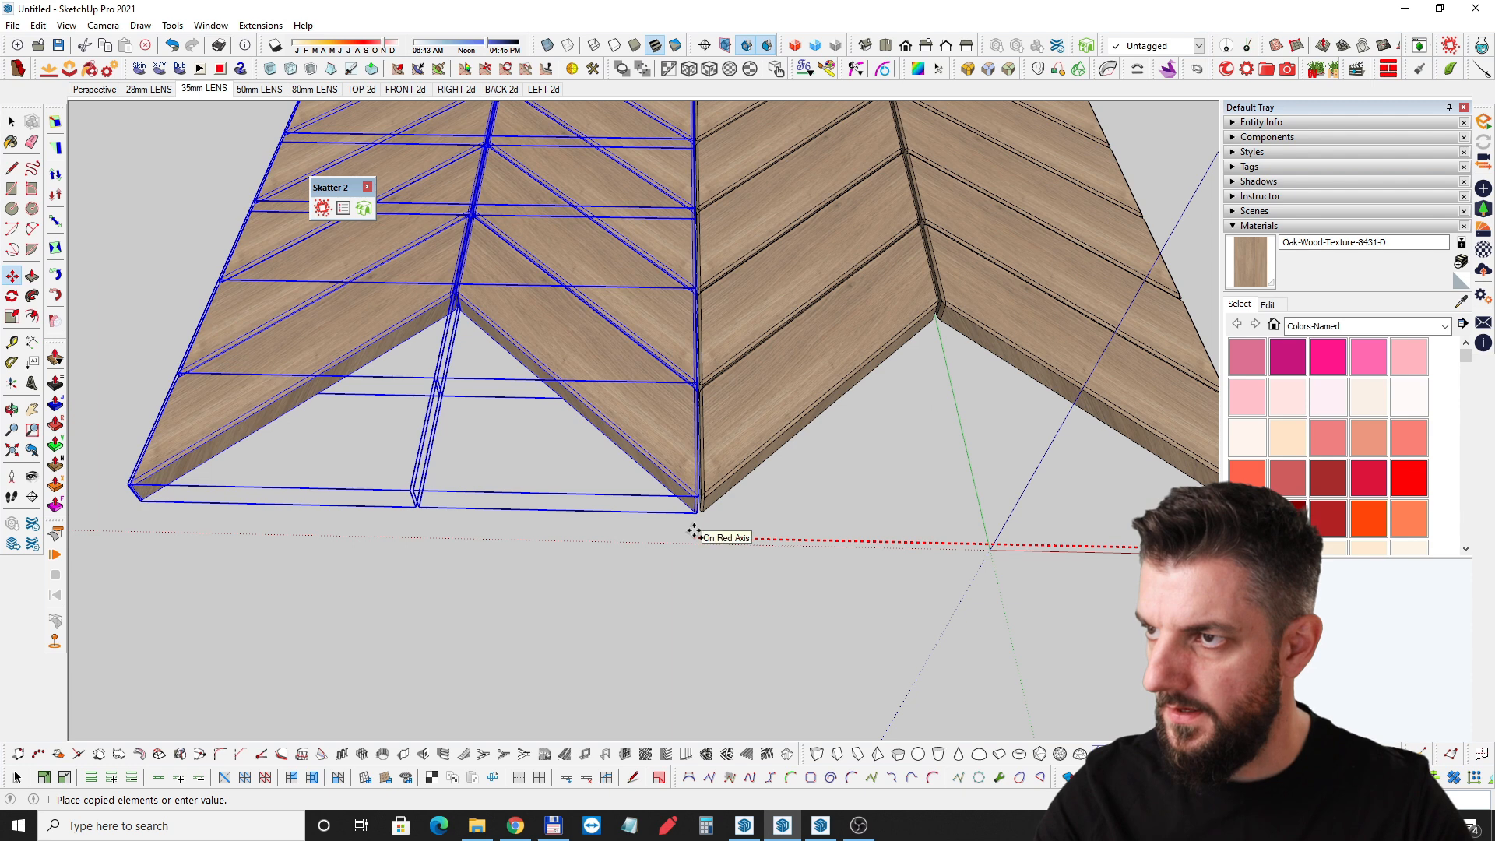
pyautogui.click(694, 532)
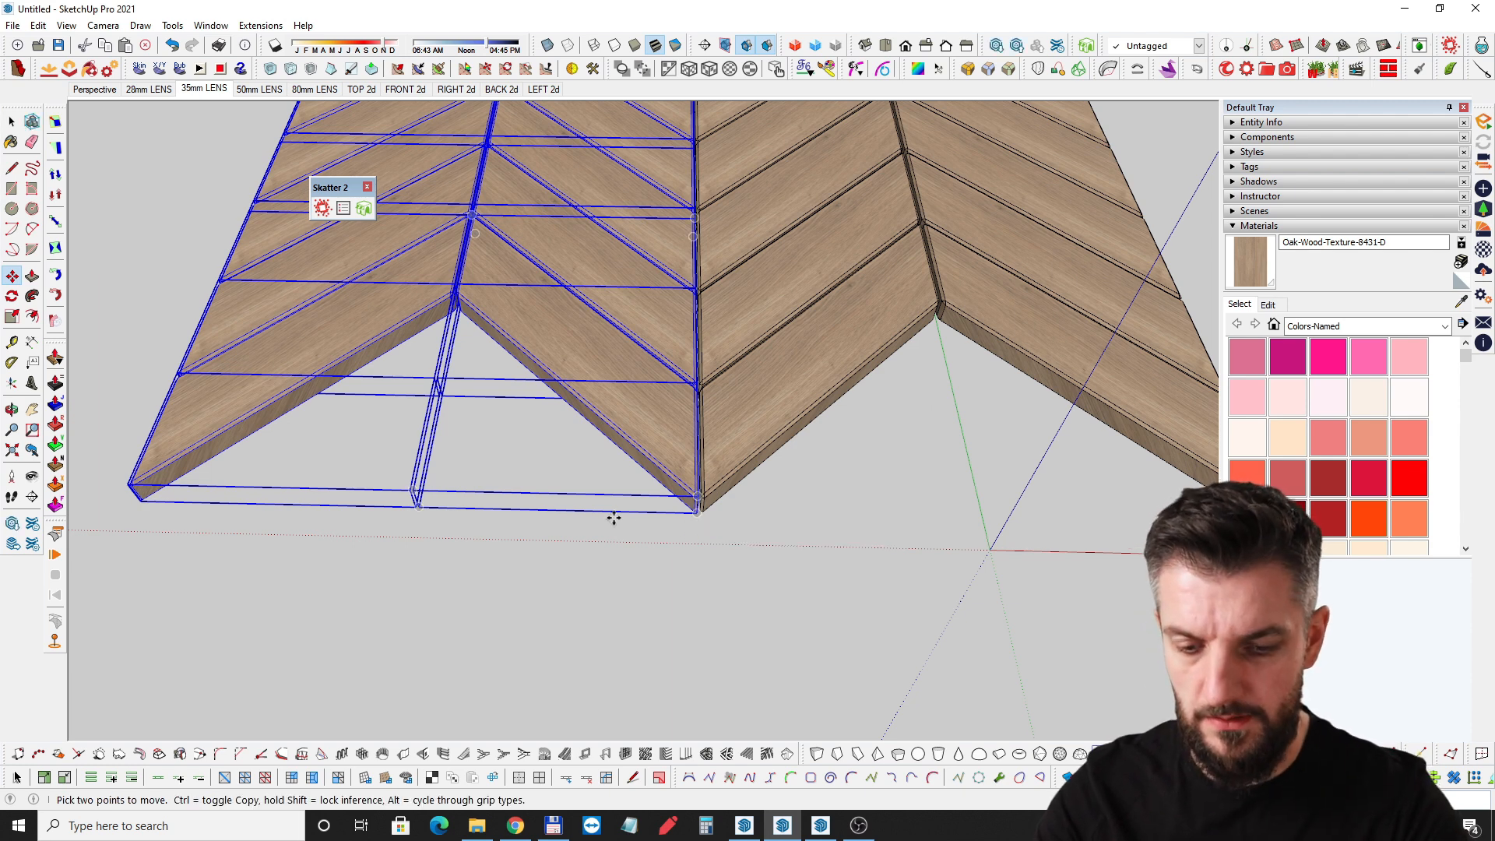
pyautogui.write('5x')
pyautogui.press('Return')
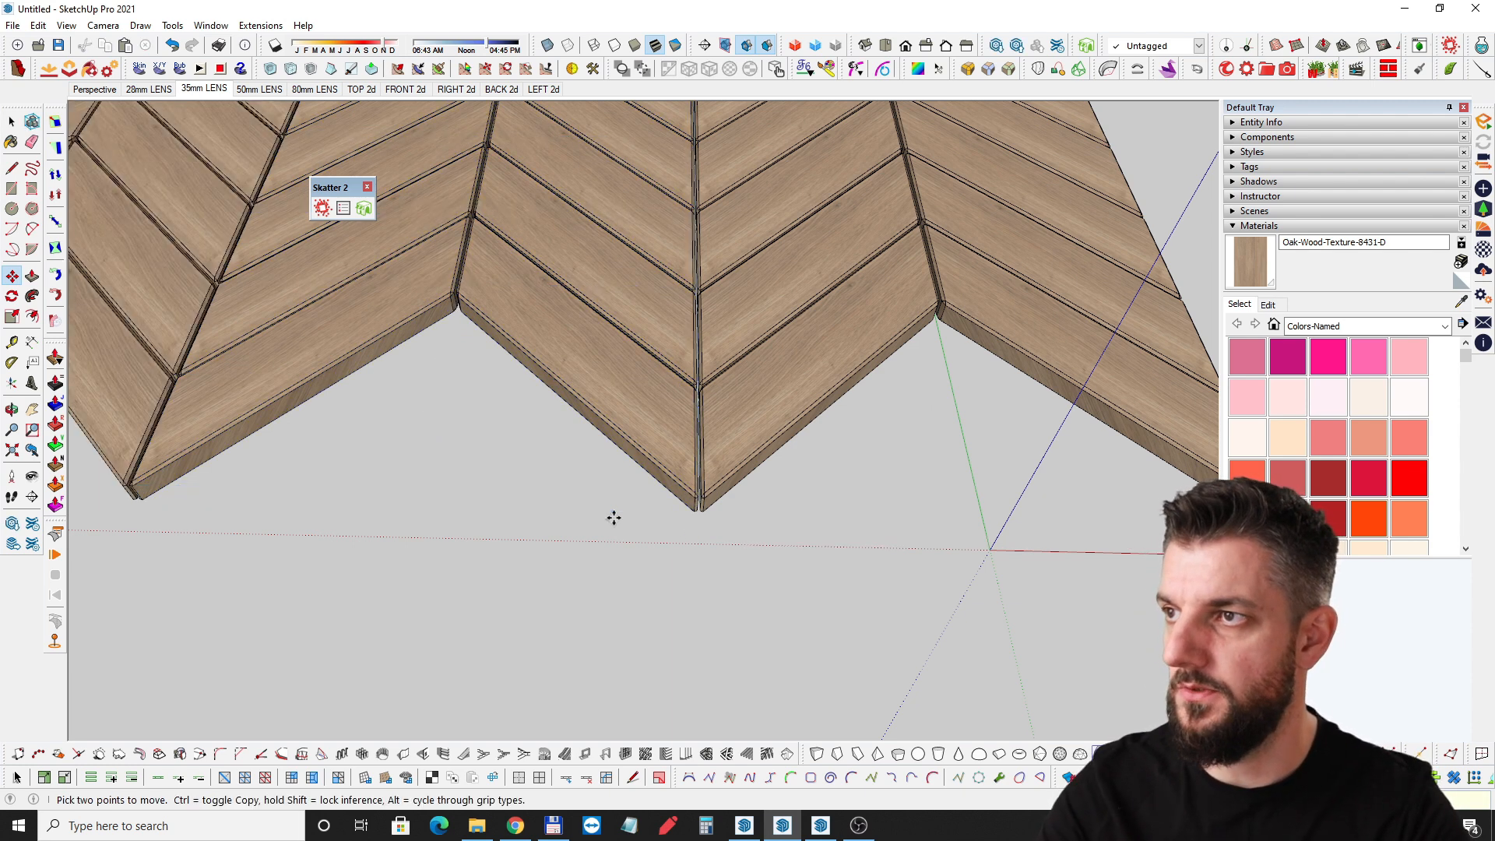
# Examine the assembled chevron floor from several angles and check the beveled joints between the planks.
pyautogui.press('space')
pyautogui.scroll(-6, 851, 477)
pyautogui.moveTo(851, 477); pyautogui.dragTo(557, 475, button='middle')
pyautogui.scroll(4, 676, 390)
pyautogui.scroll(-5, 662, 521)
pyautogui.moveTo(720, 534); pyautogui.dragTo(630, 569, button='middle')
pyautogui.scroll(3, 706, 534)
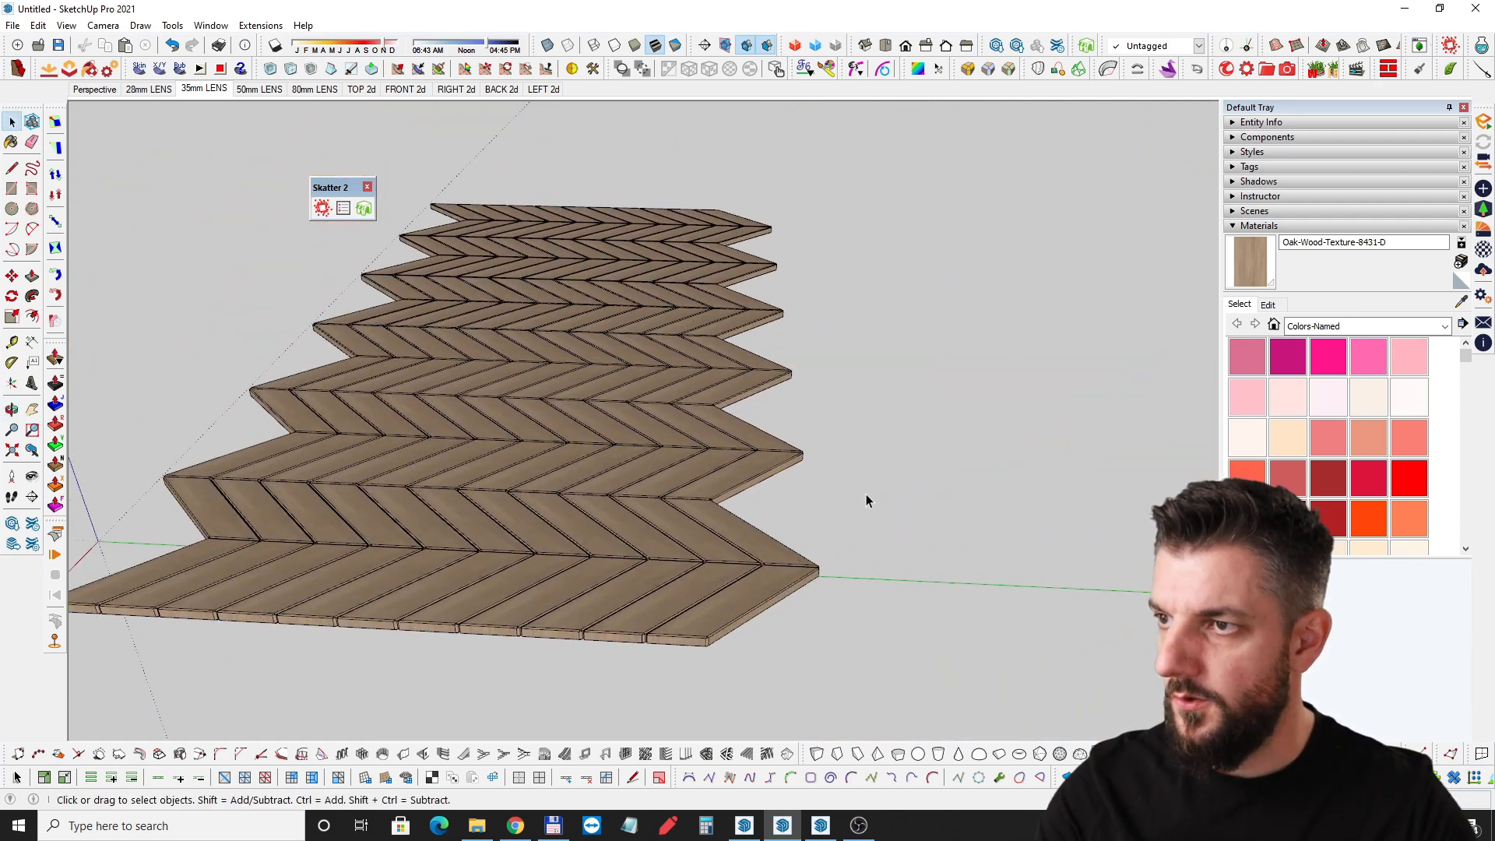
pyautogui.moveTo(693, 495)
pyautogui.mouseDown(button='middle')
pyautogui.moveTo(690, 574)
pyautogui.moveTo(628, 566)
pyautogui.mouseUp(button='middle')
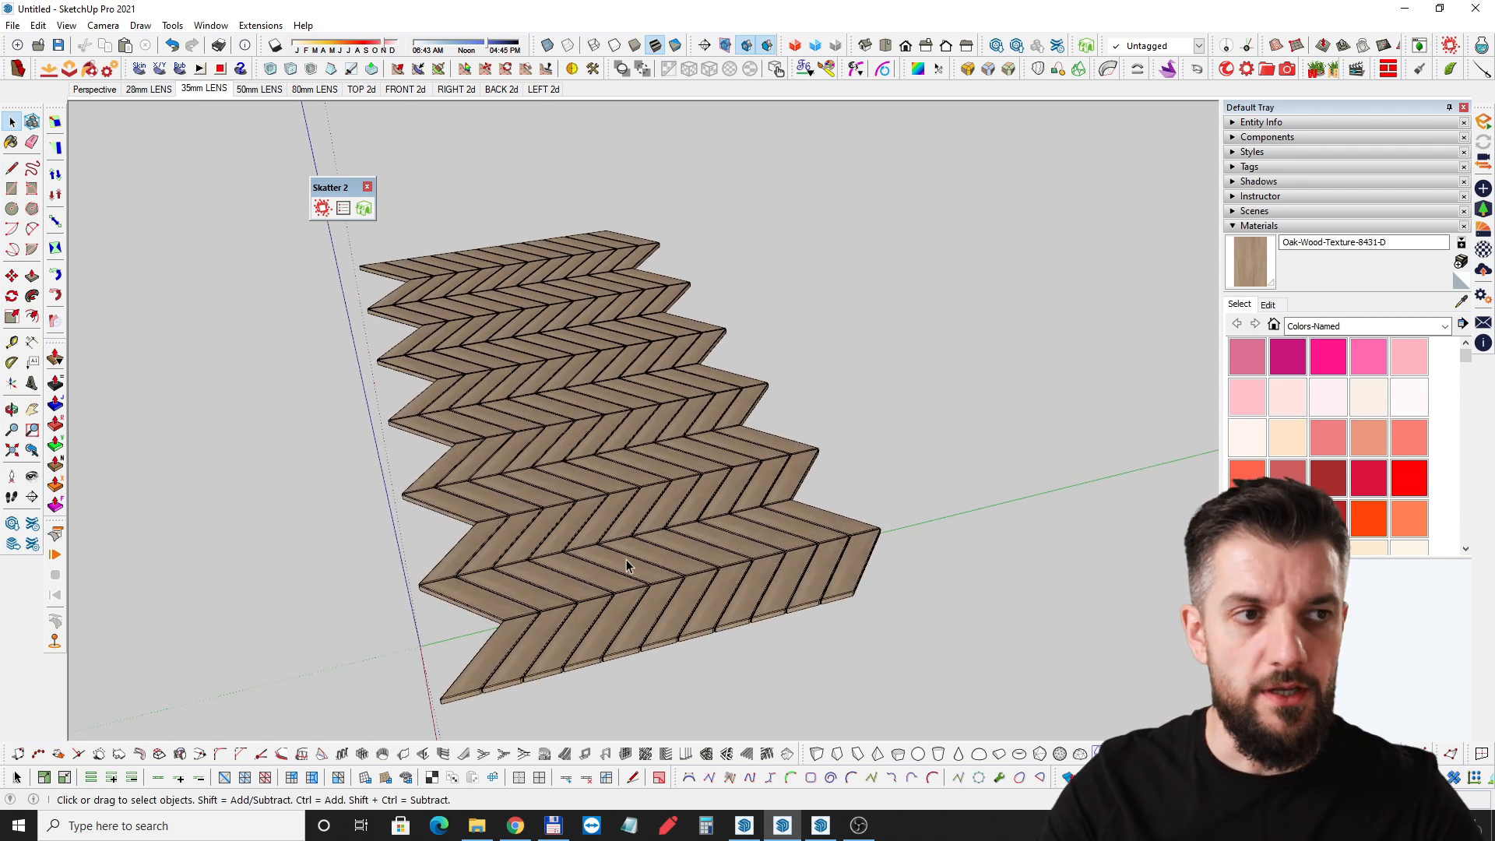
pyautogui.moveTo(535, 571)
pyautogui.mouseDown(button='middle')
pyautogui.moveTo(596, 537)
pyautogui.moveTo(789, 521)
pyautogui.mouseUp(button='middle')
pyautogui.scroll(4, 597, 537)
pyautogui.scroll(4, 829, 481)
pyautogui.scroll(3, 842, 413)
pyautogui.scroll(-4, 841, 411)
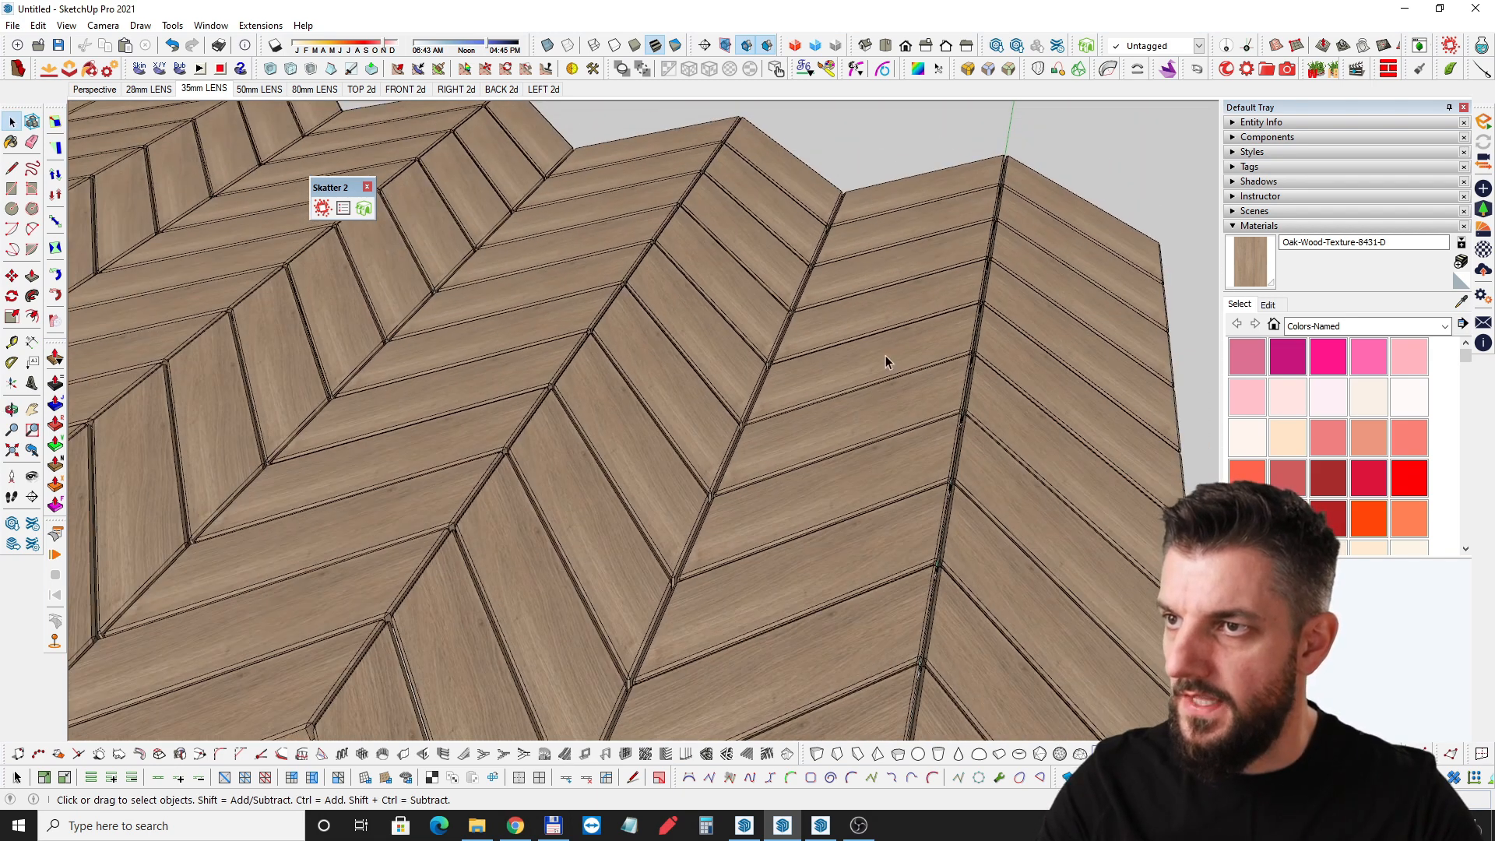
# Check individual planks near the end of one chevron row by selecting them one after another.
pyautogui.click(892, 295)
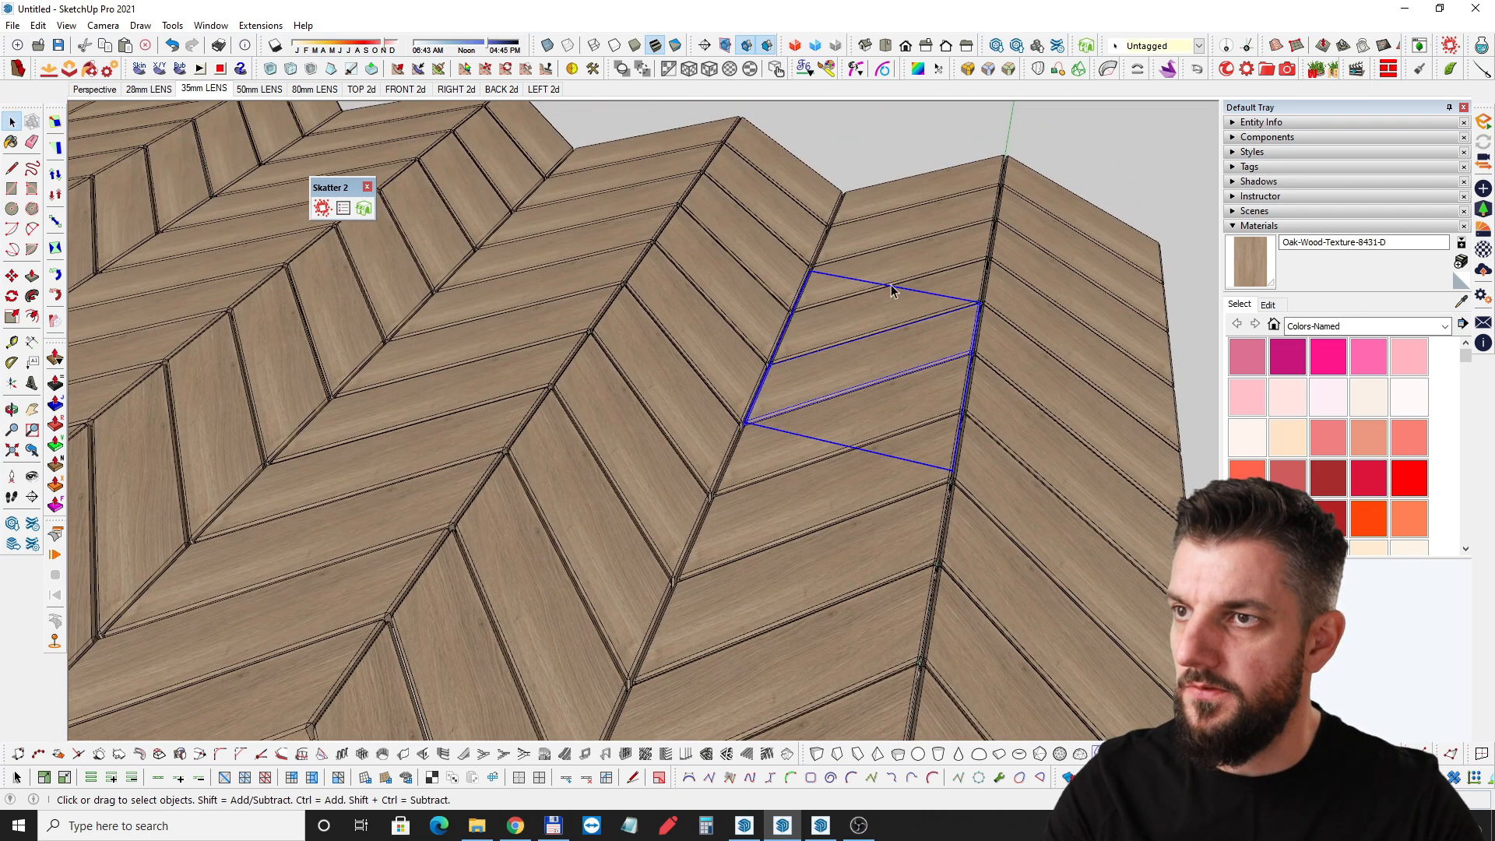
pyautogui.click(906, 227)
pyautogui.click(910, 187)
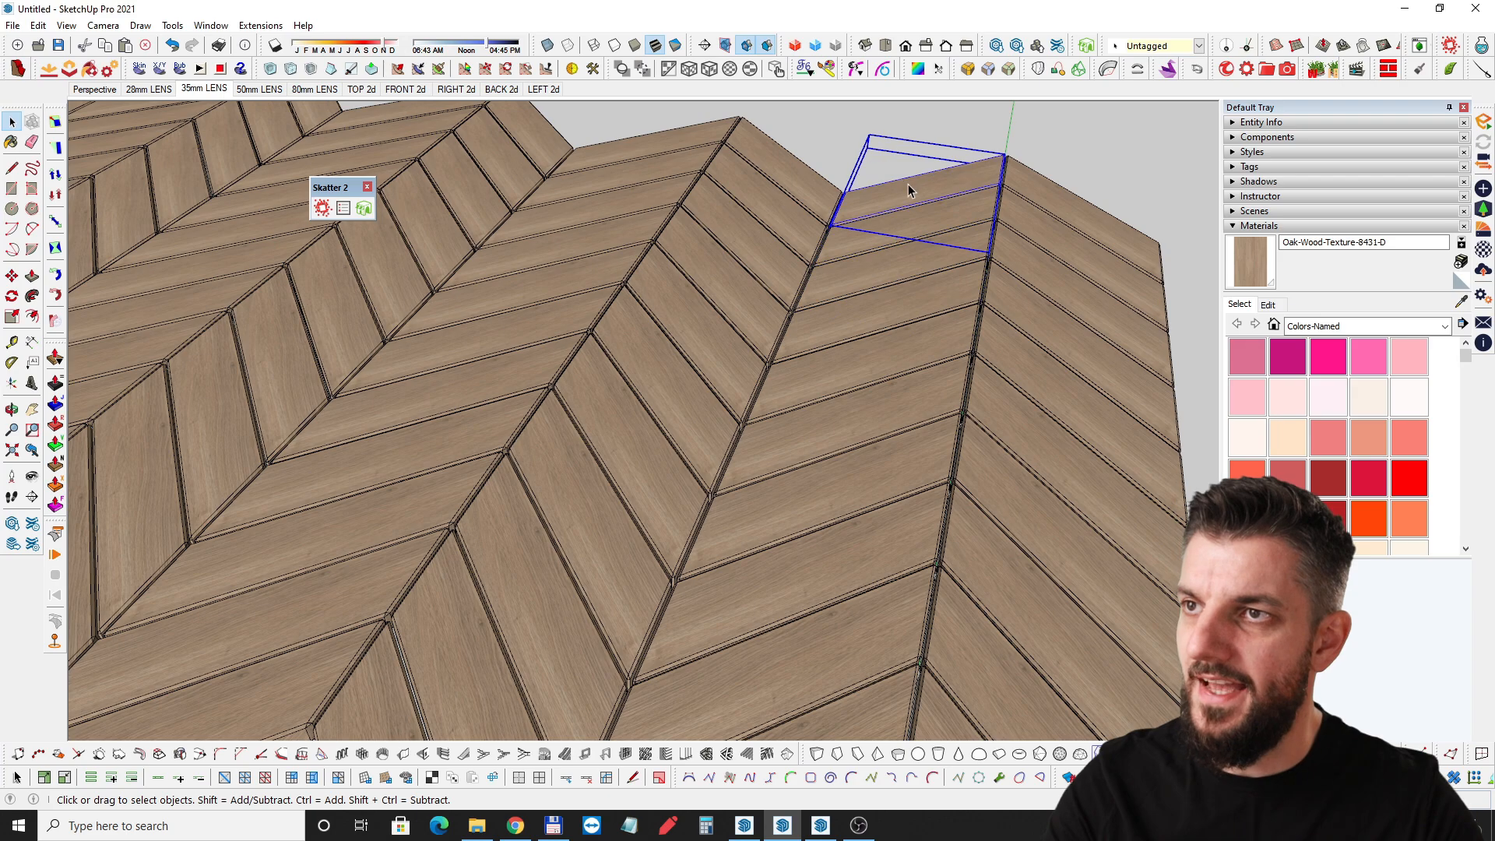
pyautogui.click(889, 315)
pyautogui.moveTo(680, 383); pyautogui.dragTo(654, 534, button='middle')
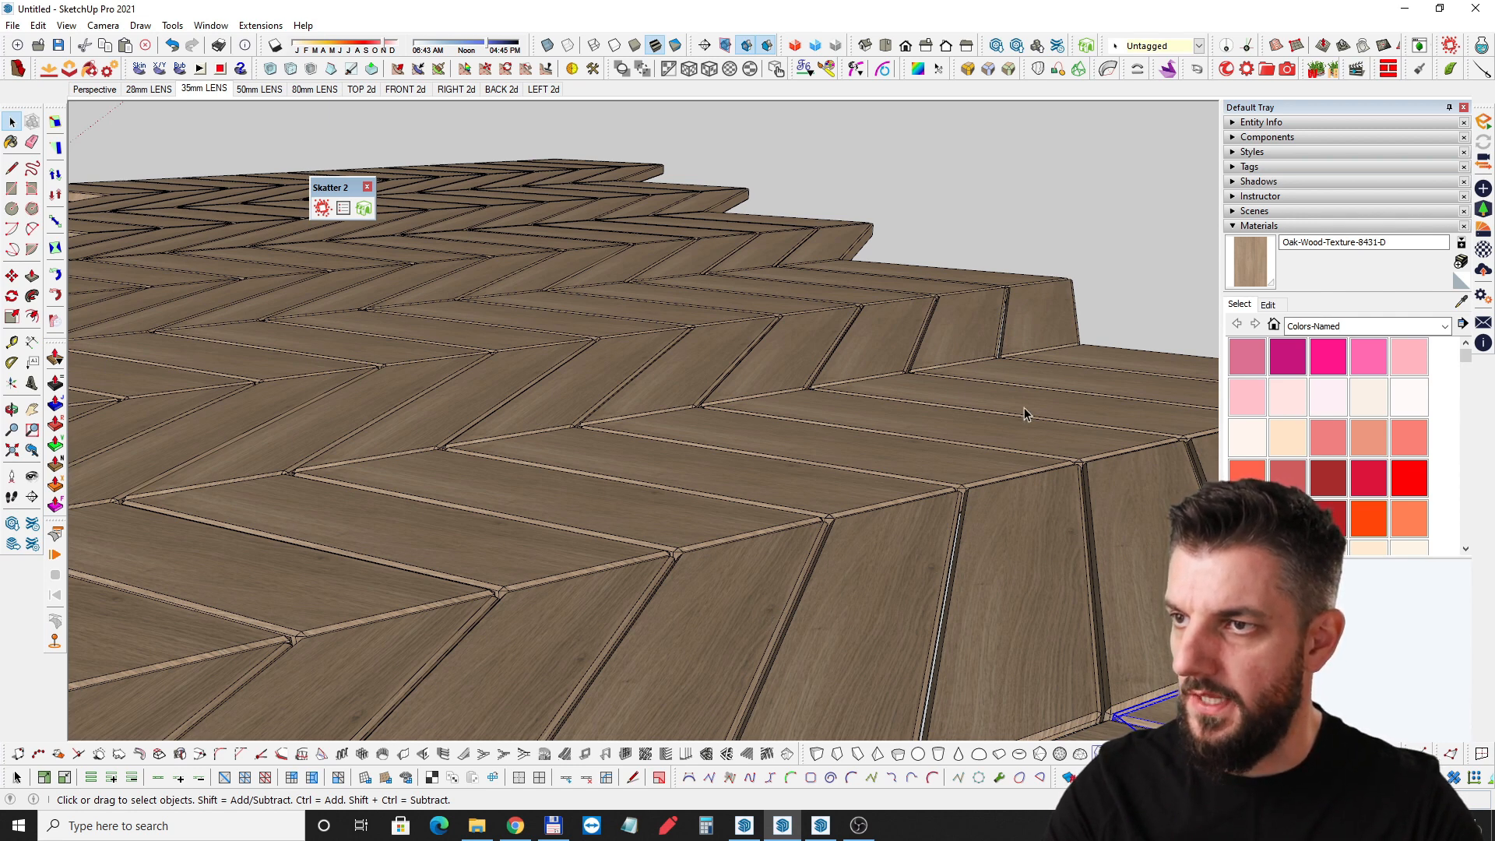
# Explode all chevron floor planks into loose geometry and select the top surface of a single plank.
pyautogui.scroll(-8, 568, 454)
pyautogui.moveTo(667, 563); pyautogui.dragTo(668, 556, button='middle')
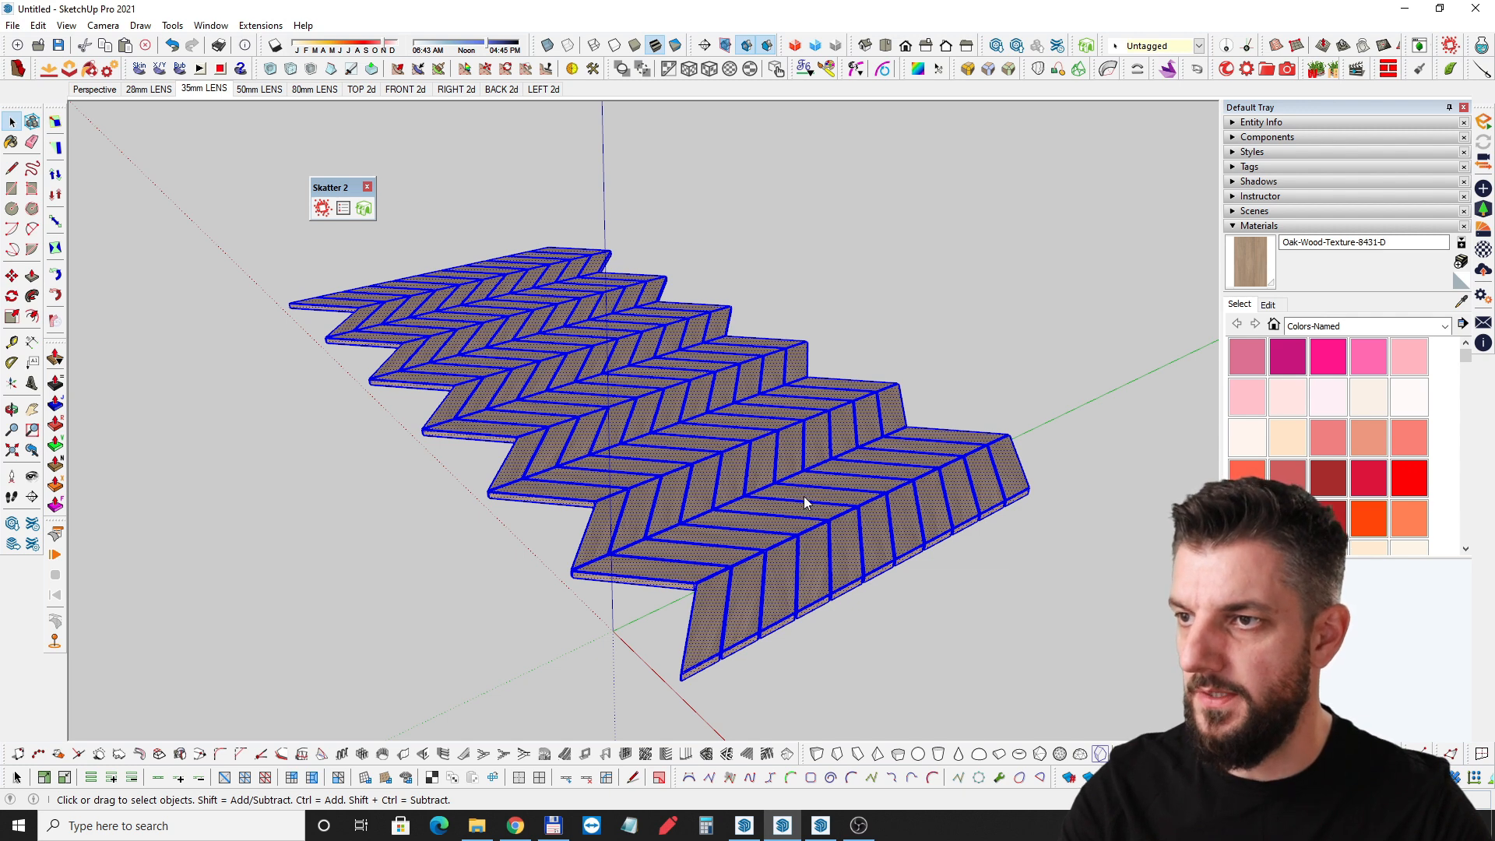
pyautogui.rightClick(804, 497)
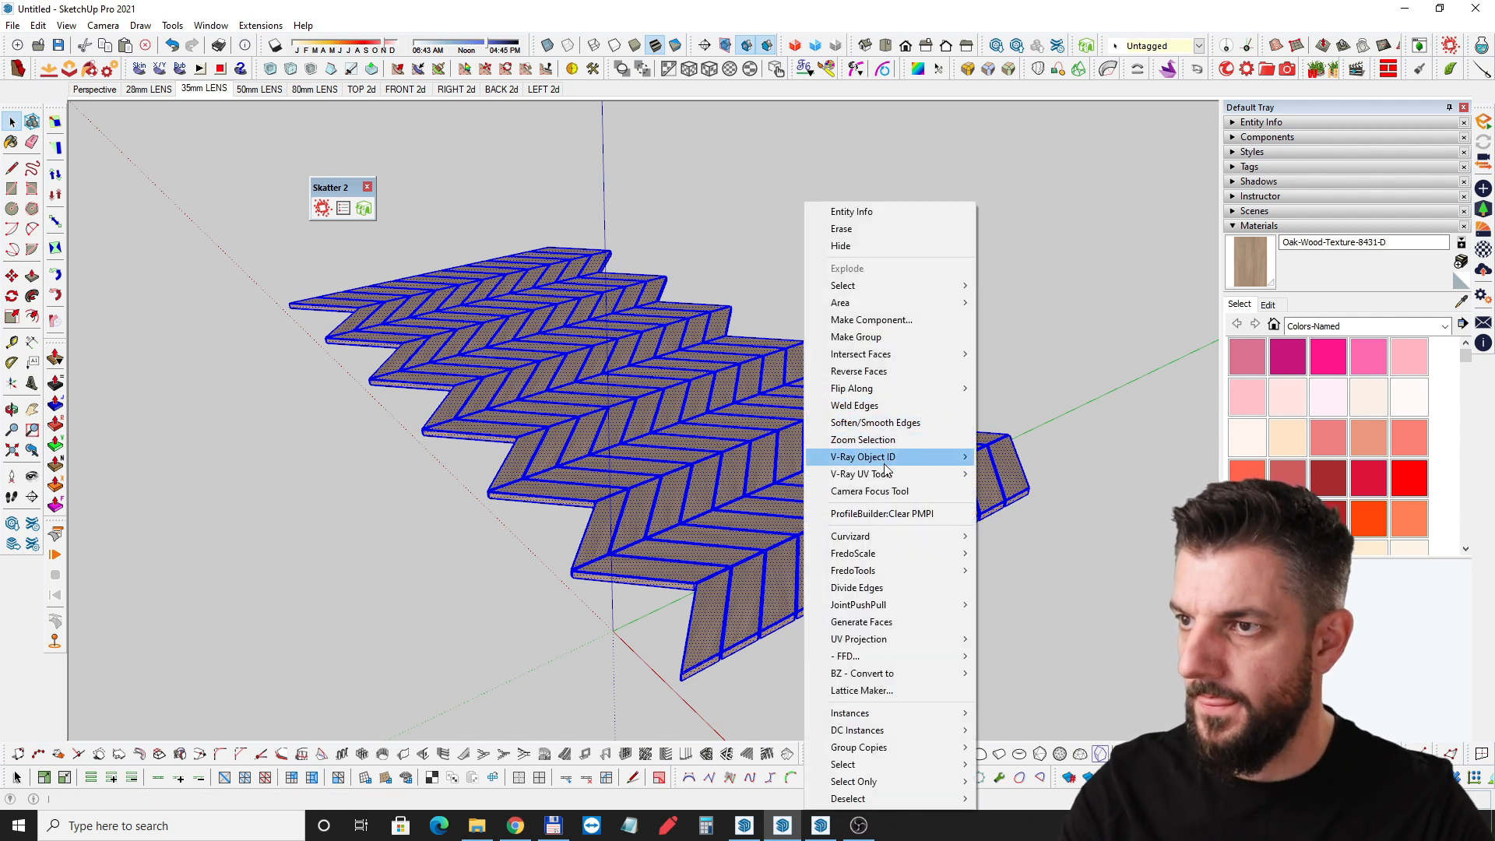
pyautogui.moveTo(864, 553)
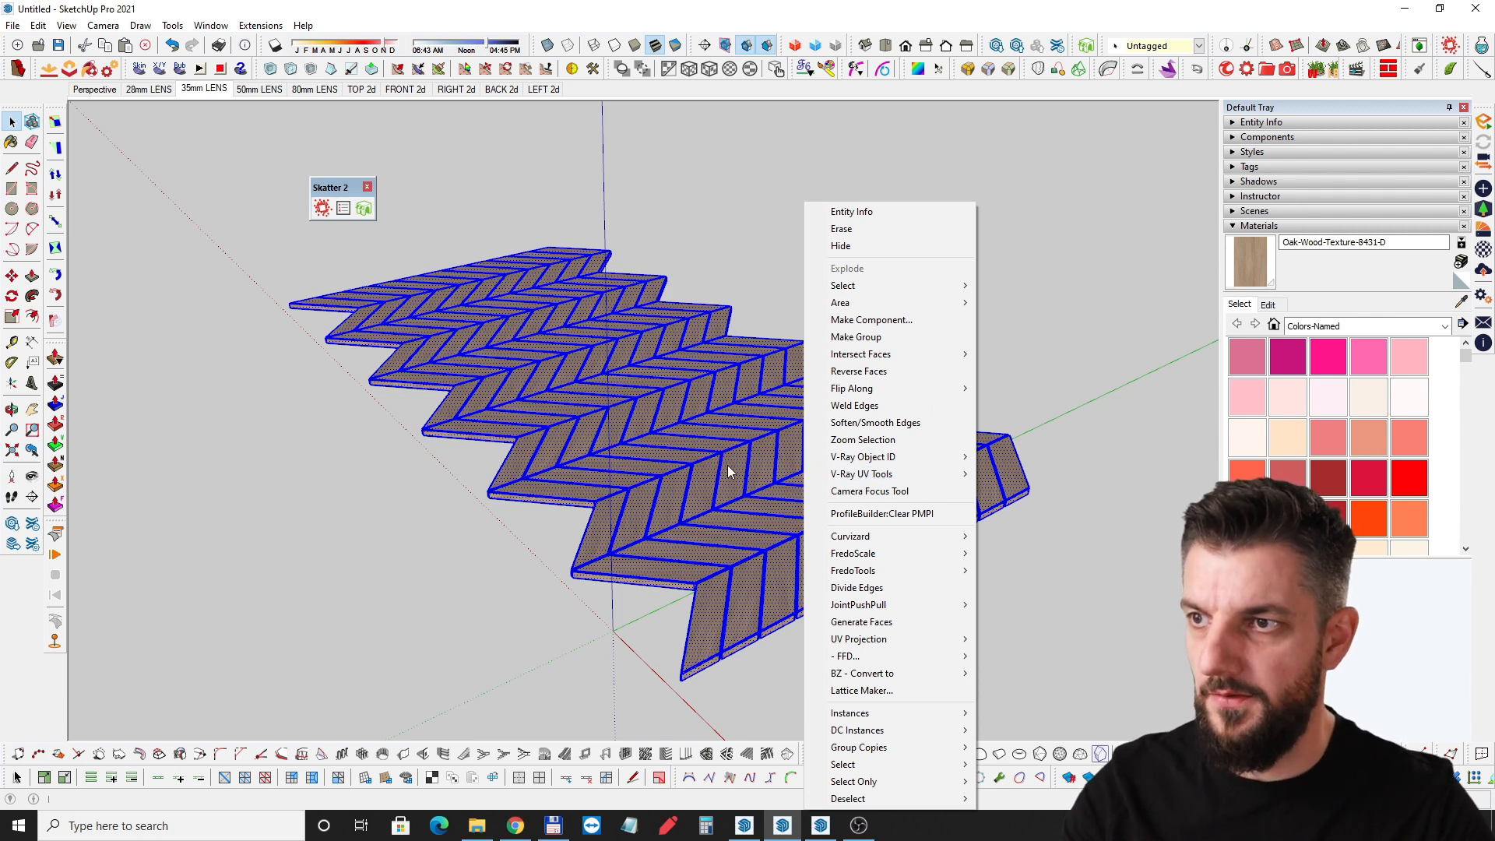
pyautogui.click(714, 466)
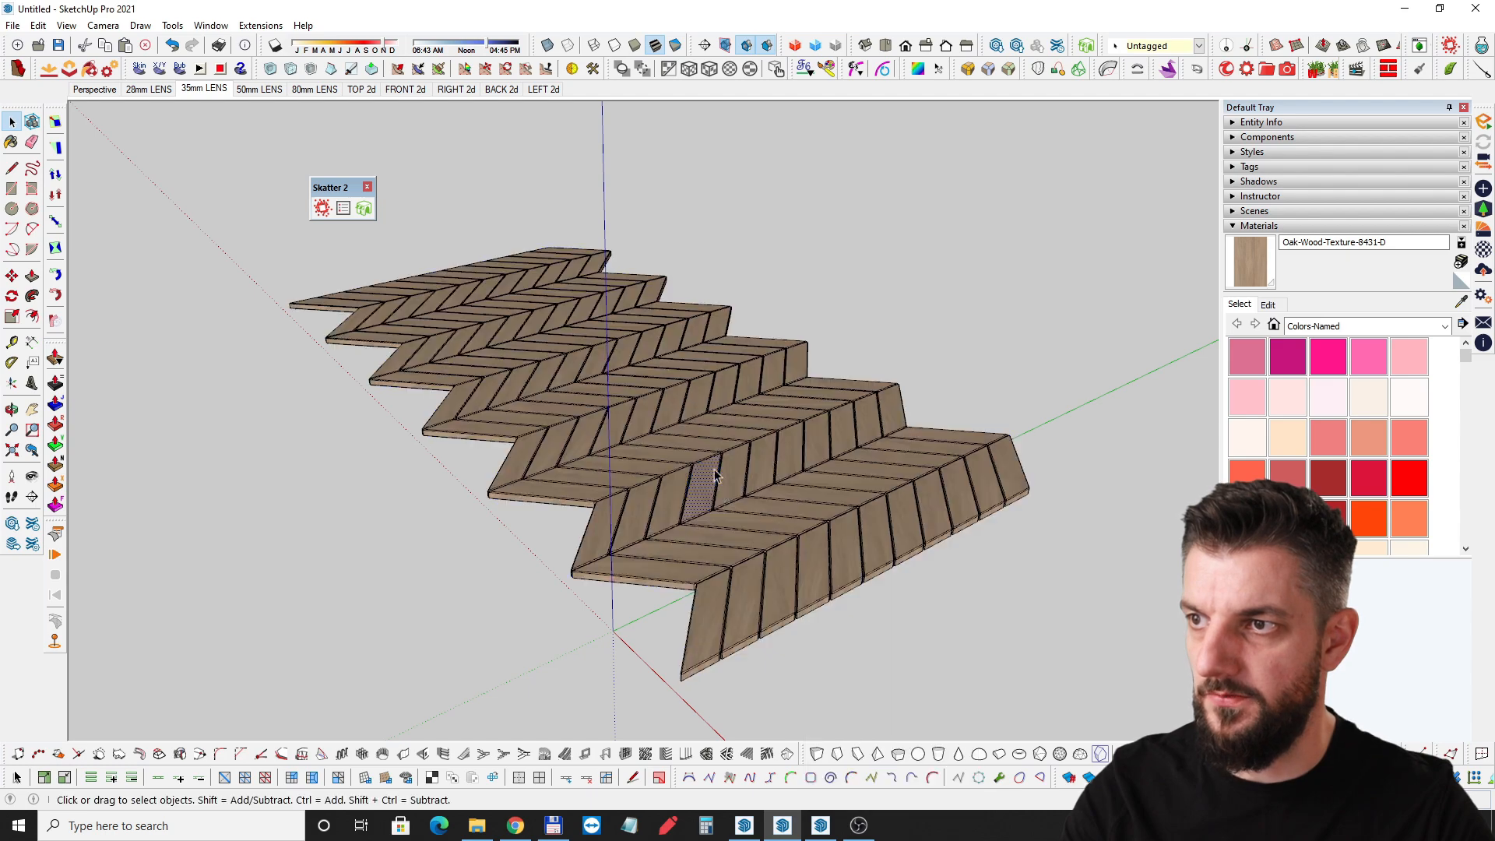
pyautogui.scroll(6, 740, 488)
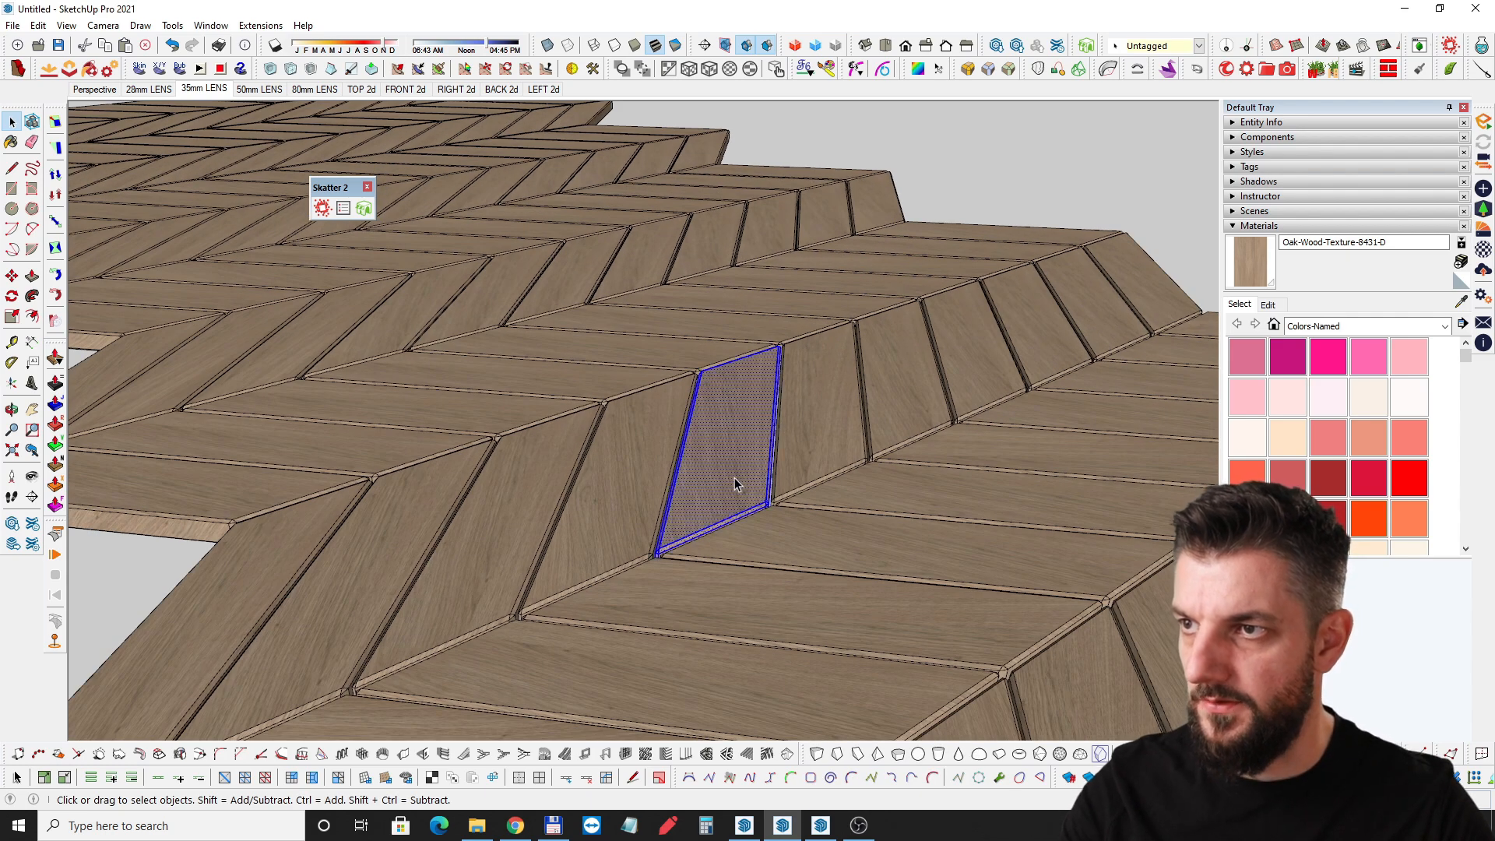
# Examine the oak texture and its repetition across the chevron planks, from close-up joints to the whole floor.
pyautogui.moveTo(735, 478); pyautogui.dragTo(923, 660, button='middle')
pyautogui.scroll(3, 817, 467)
pyautogui.scroll(5, 792, 306)
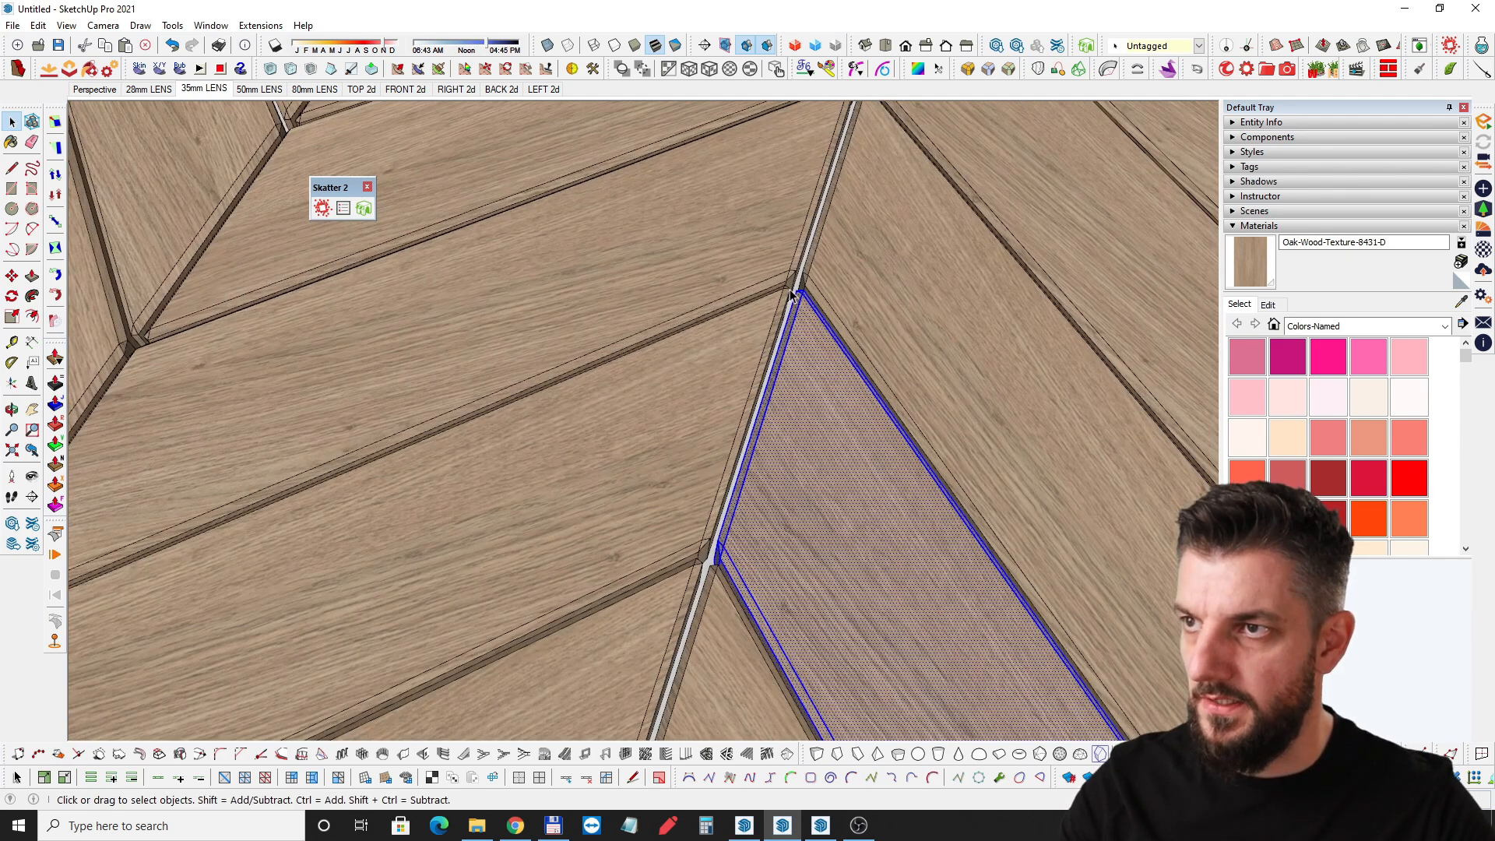
pyautogui.scroll(-10, 797, 318)
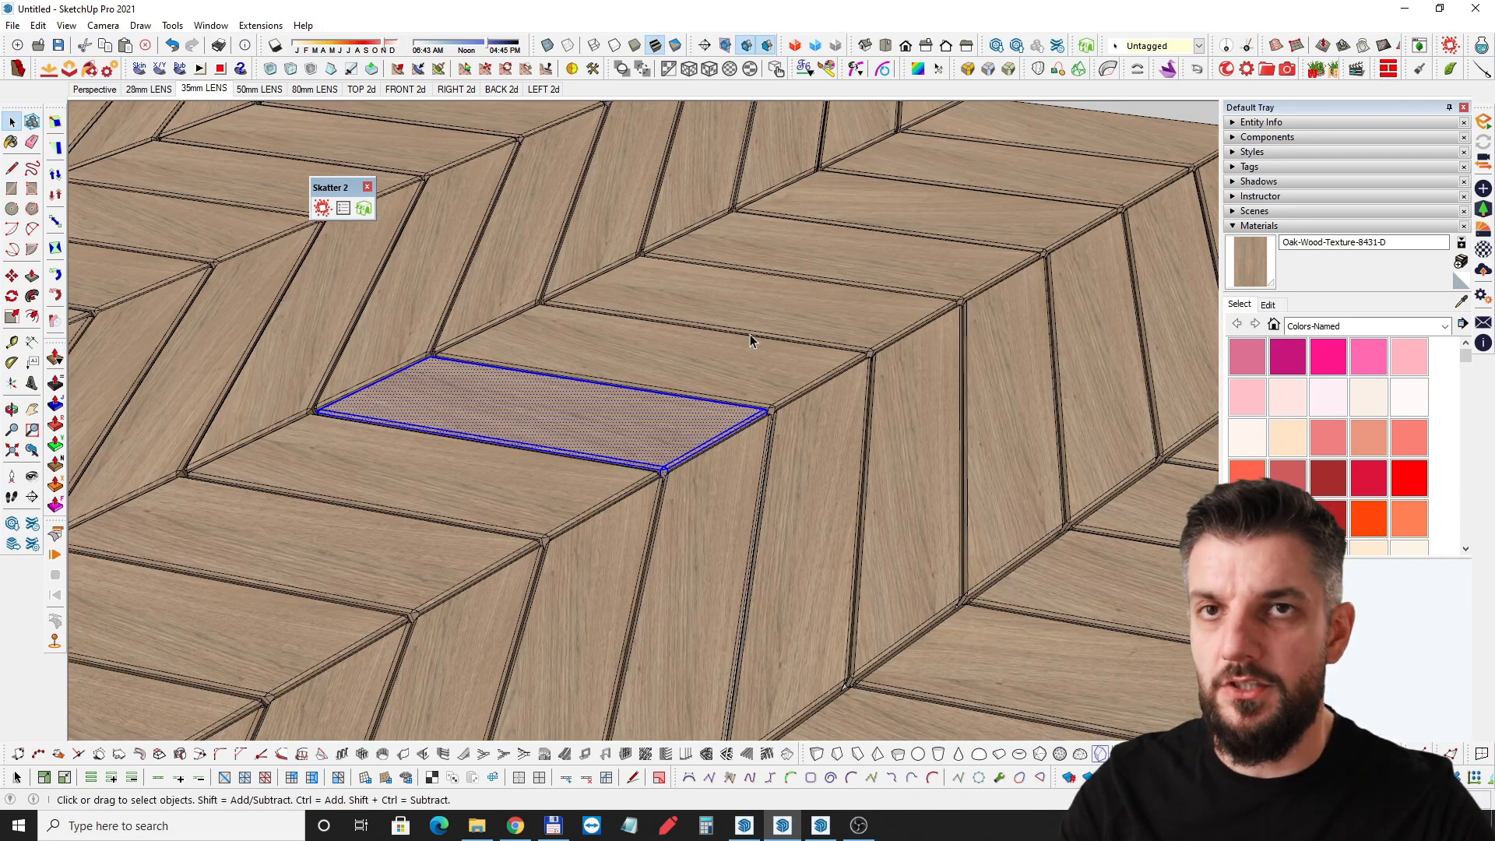
pyautogui.scroll(-8, 666, 437)
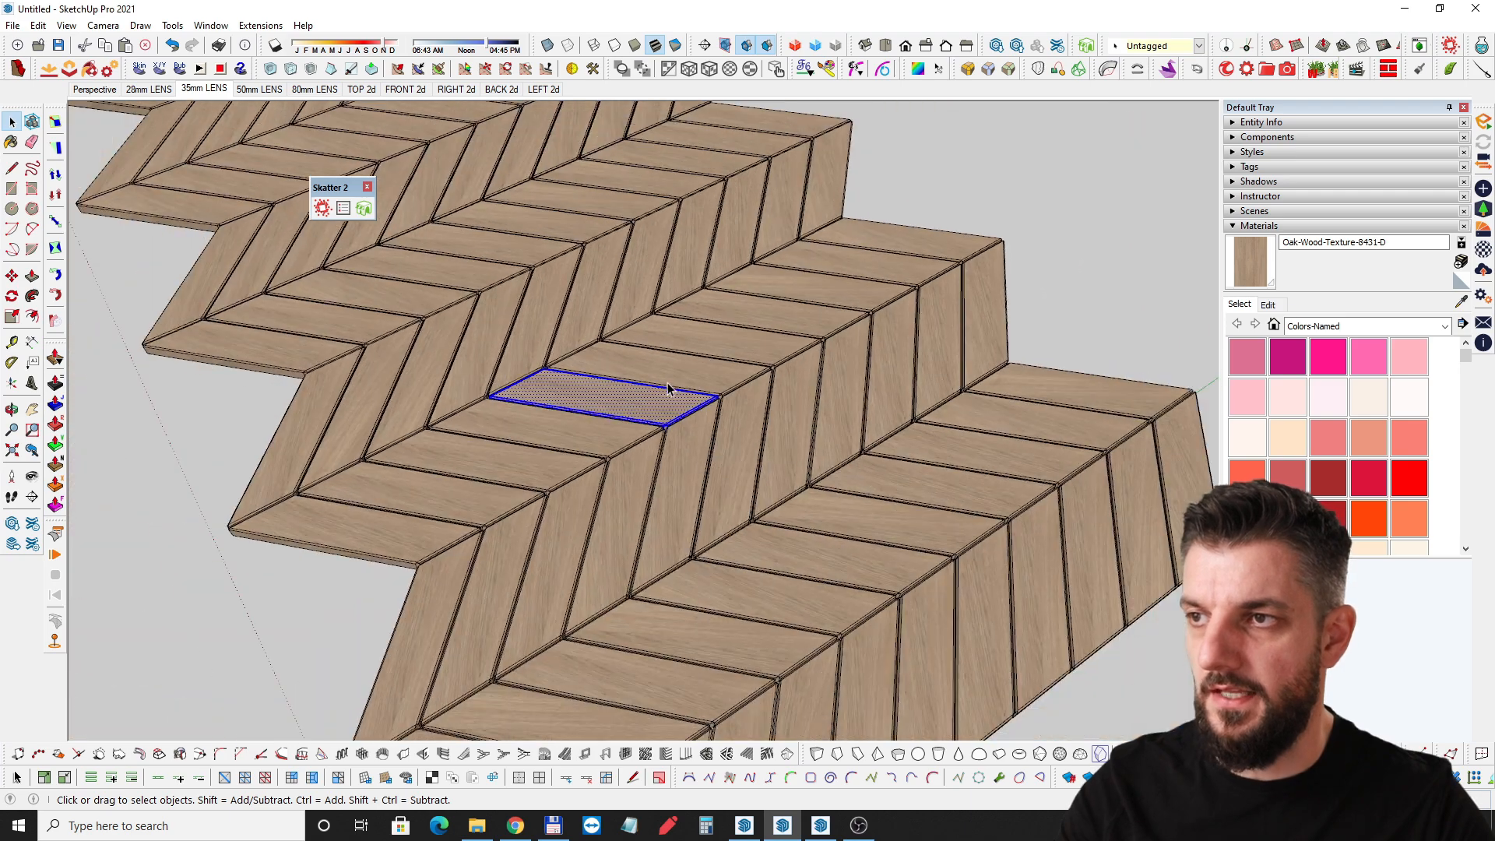
pyautogui.scroll(4, 711, 474)
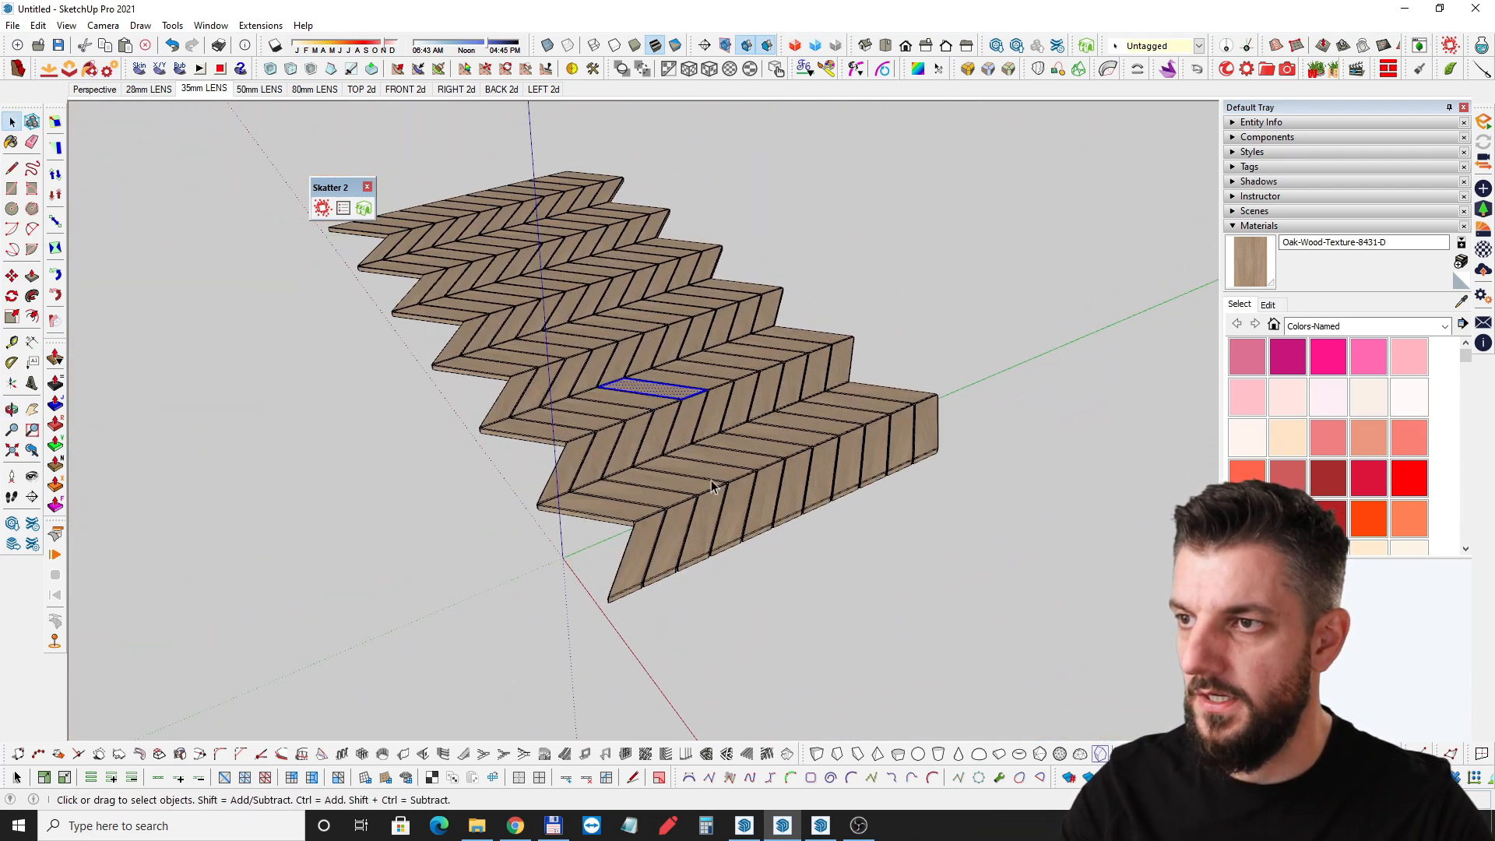
pyautogui.scroll(-5, 1002, 596)
pyautogui.keyDown('shift'); pyautogui.moveTo(800, 488); pyautogui.dragTo(799, 497, button='middle'); pyautogui.keyUp('shift')
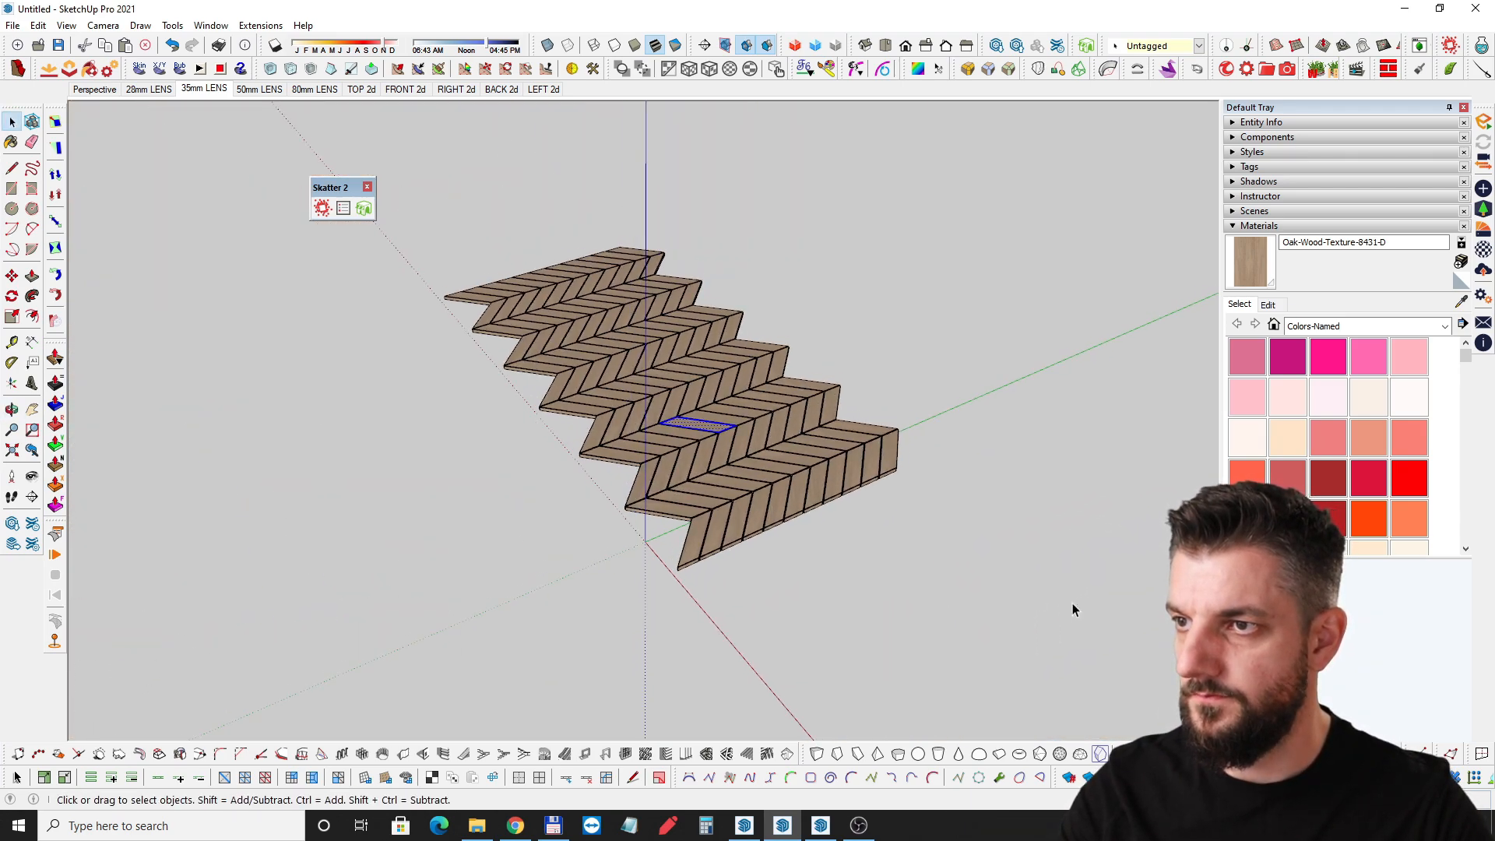
# Select the whole floor and randomize its plank textures with TextureRandomizer, using Position UX max 60 and Position UX min 25.
pyautogui.moveTo(449, 225); pyautogui.dragTo(430, 193)
pyautogui.scroll(3, 573, 400)
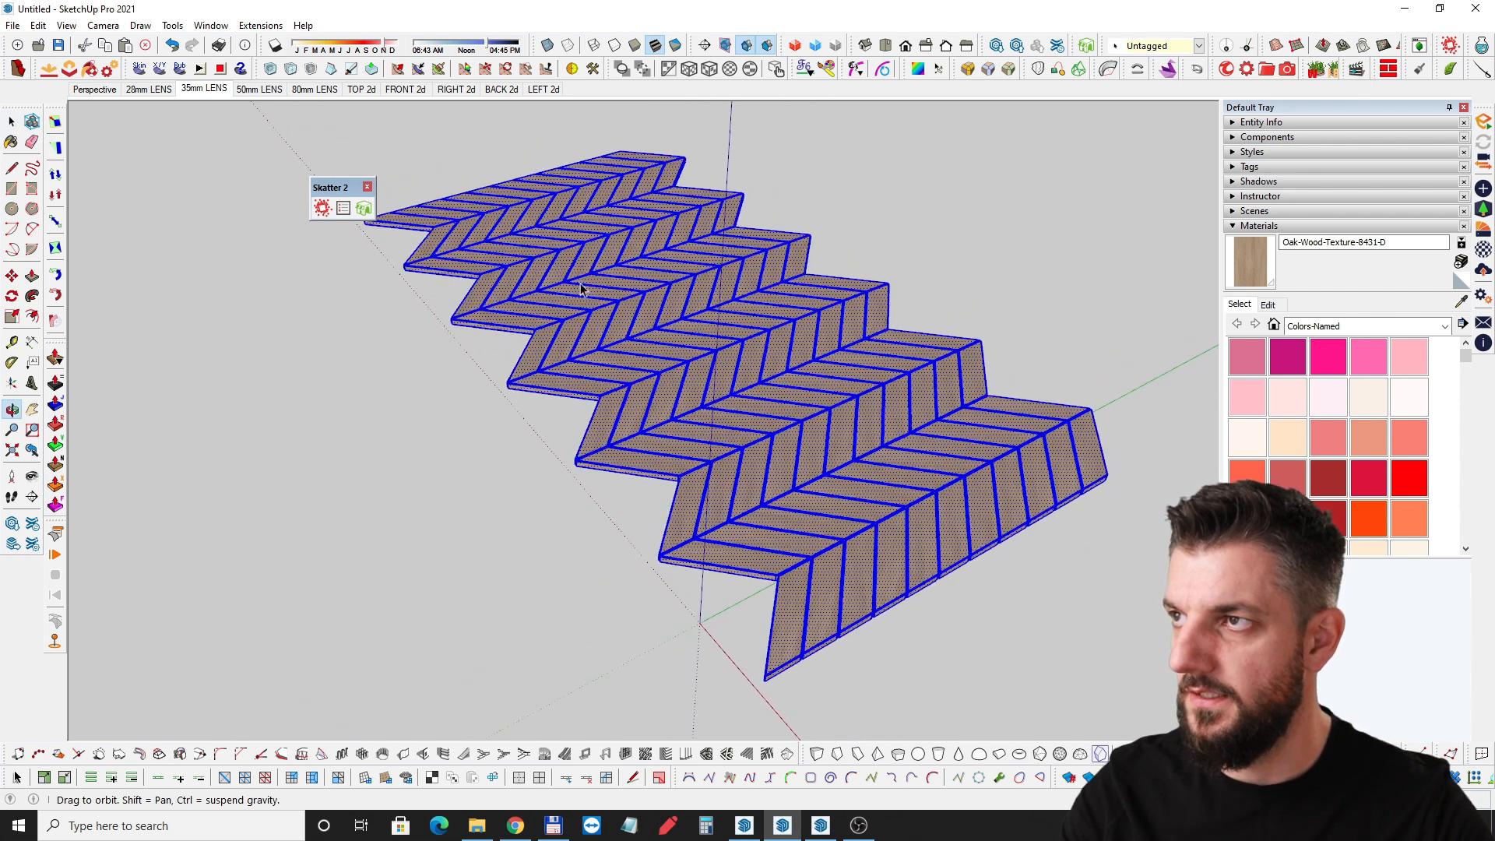
pyautogui.click(257, 25)
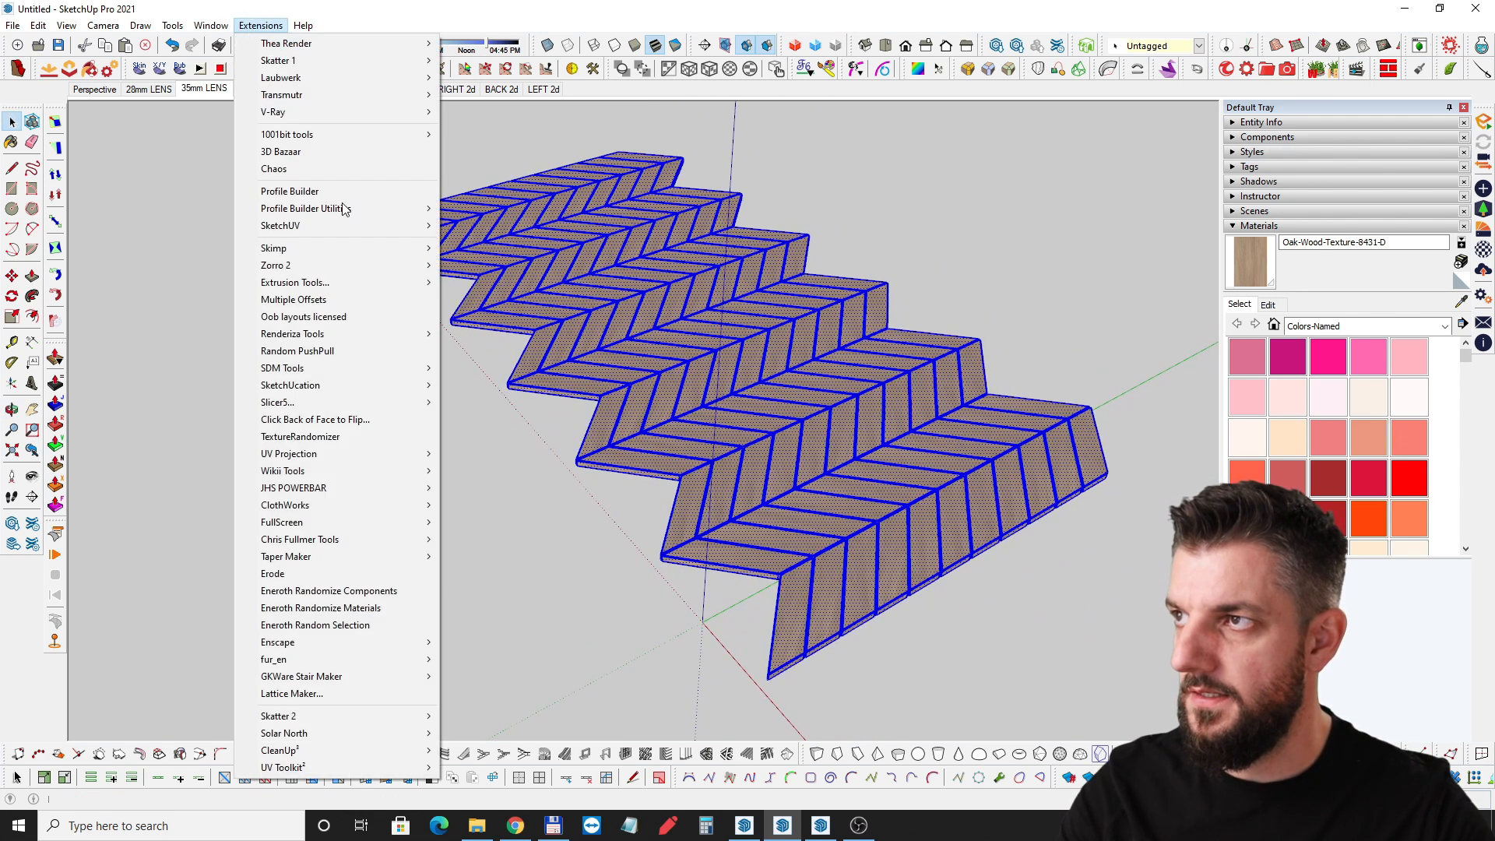
pyautogui.click(367, 436)
pyautogui.moveTo(787, 236); pyautogui.dragTo(1117, 123)
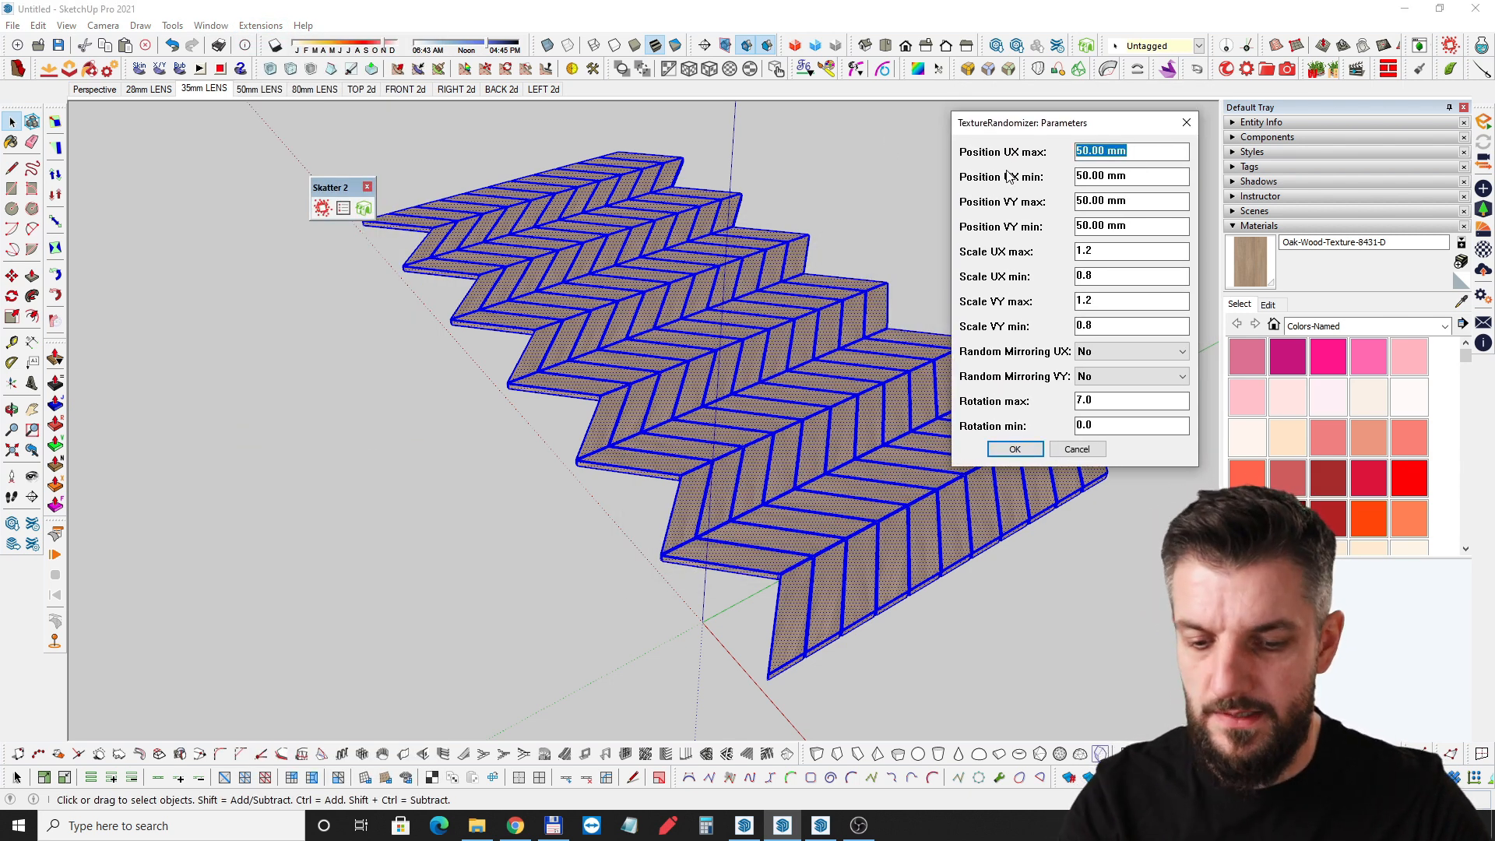
pyautogui.write('25')
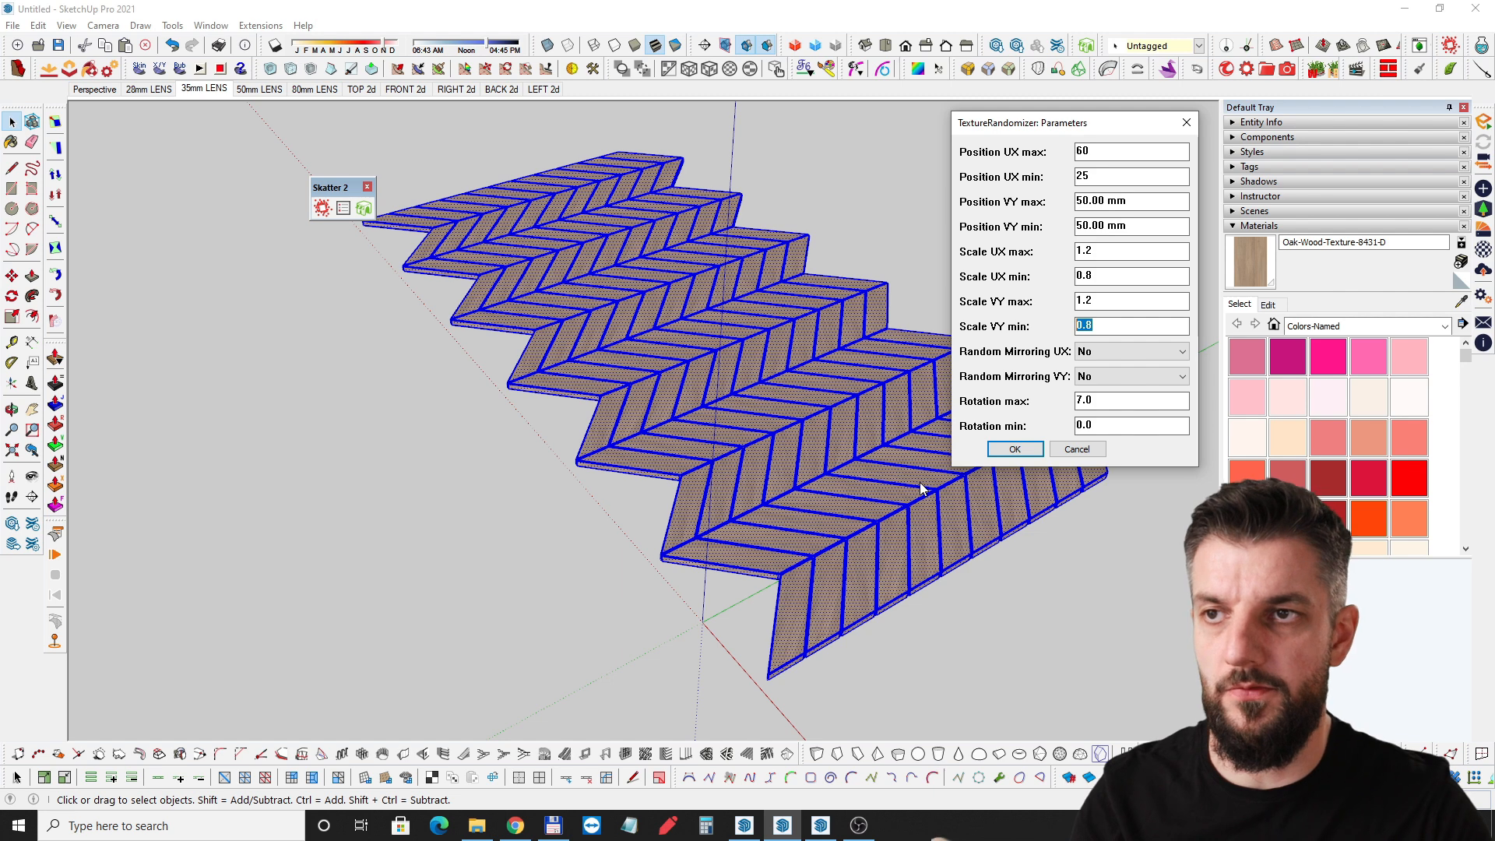
pyautogui.click(1033, 452)
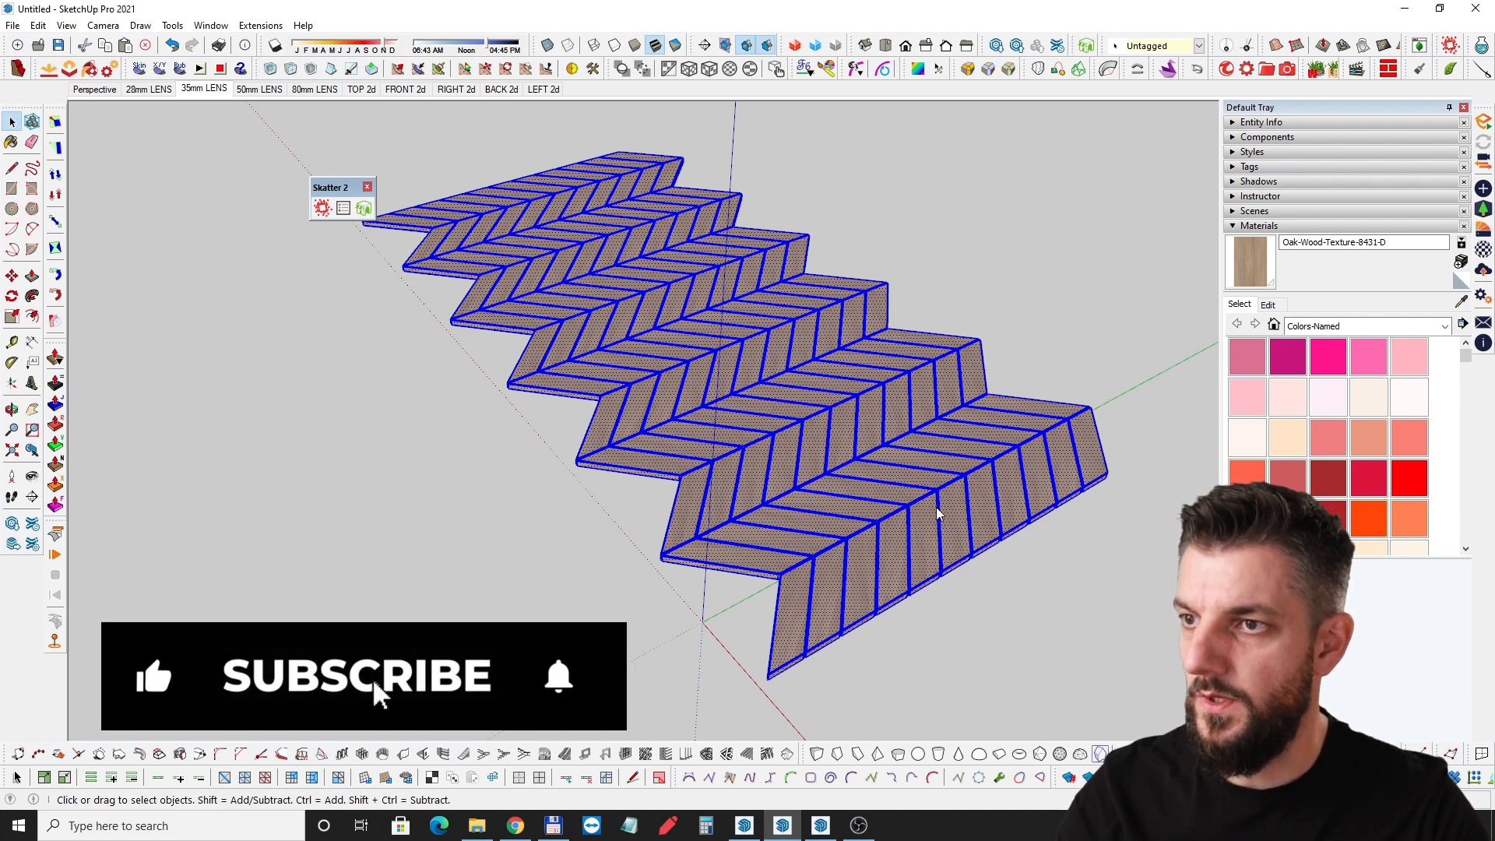
# Darken the Oak-Wood-Texture-8431-D material on the floor by setting its saturation to 0 and brightness to 21.
pyautogui.scroll(2, 918, 520)
pyautogui.moveTo(934, 517); pyautogui.dragTo(919, 576, button='middle')
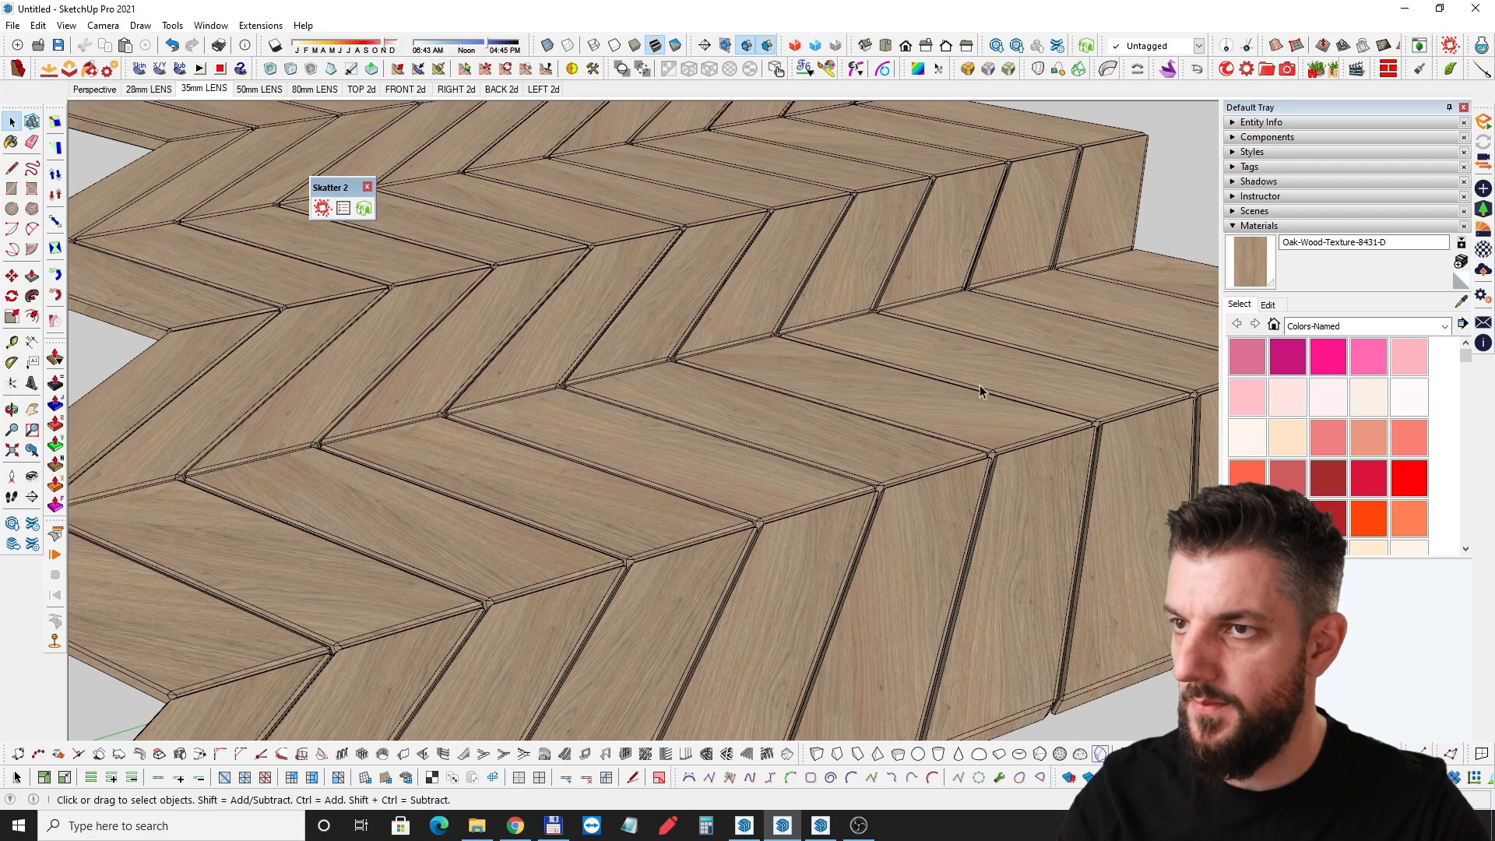
pyautogui.moveTo(651, 568); pyautogui.dragTo(693, 460, button='middle')
pyautogui.click(1269, 305)
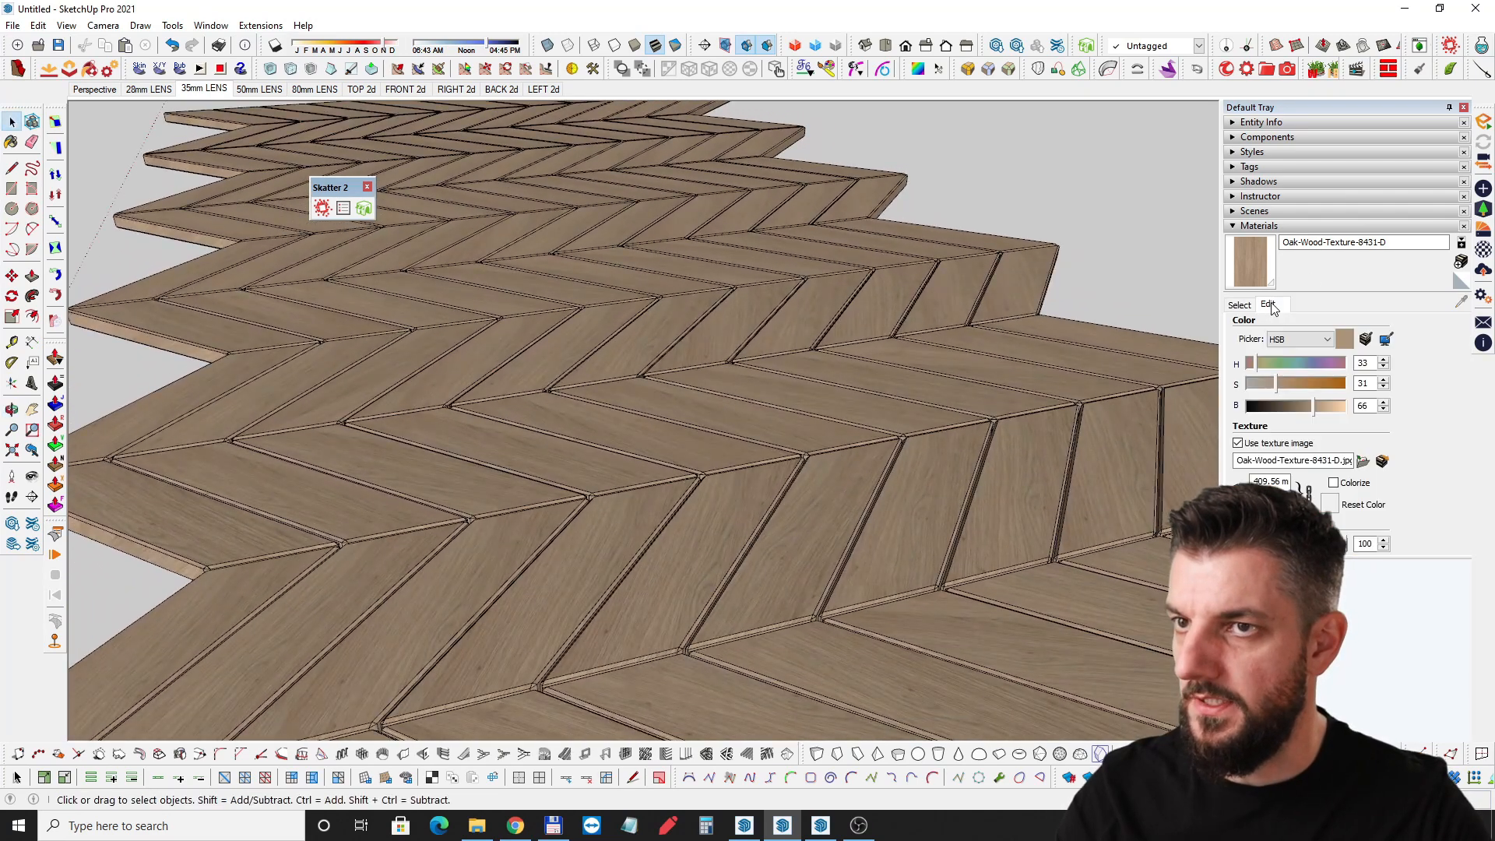
pyautogui.moveTo(1259, 387)
pyautogui.mouseDown()
pyautogui.moveTo(1272, 411)
pyautogui.moveTo(1255, 410)
pyautogui.moveTo(1272, 408)
pyautogui.mouseUp()
pyautogui.scroll(-10, 916, 432)
pyautogui.scroll(2, 831, 374)
pyautogui.scroll(1, 835, 366)
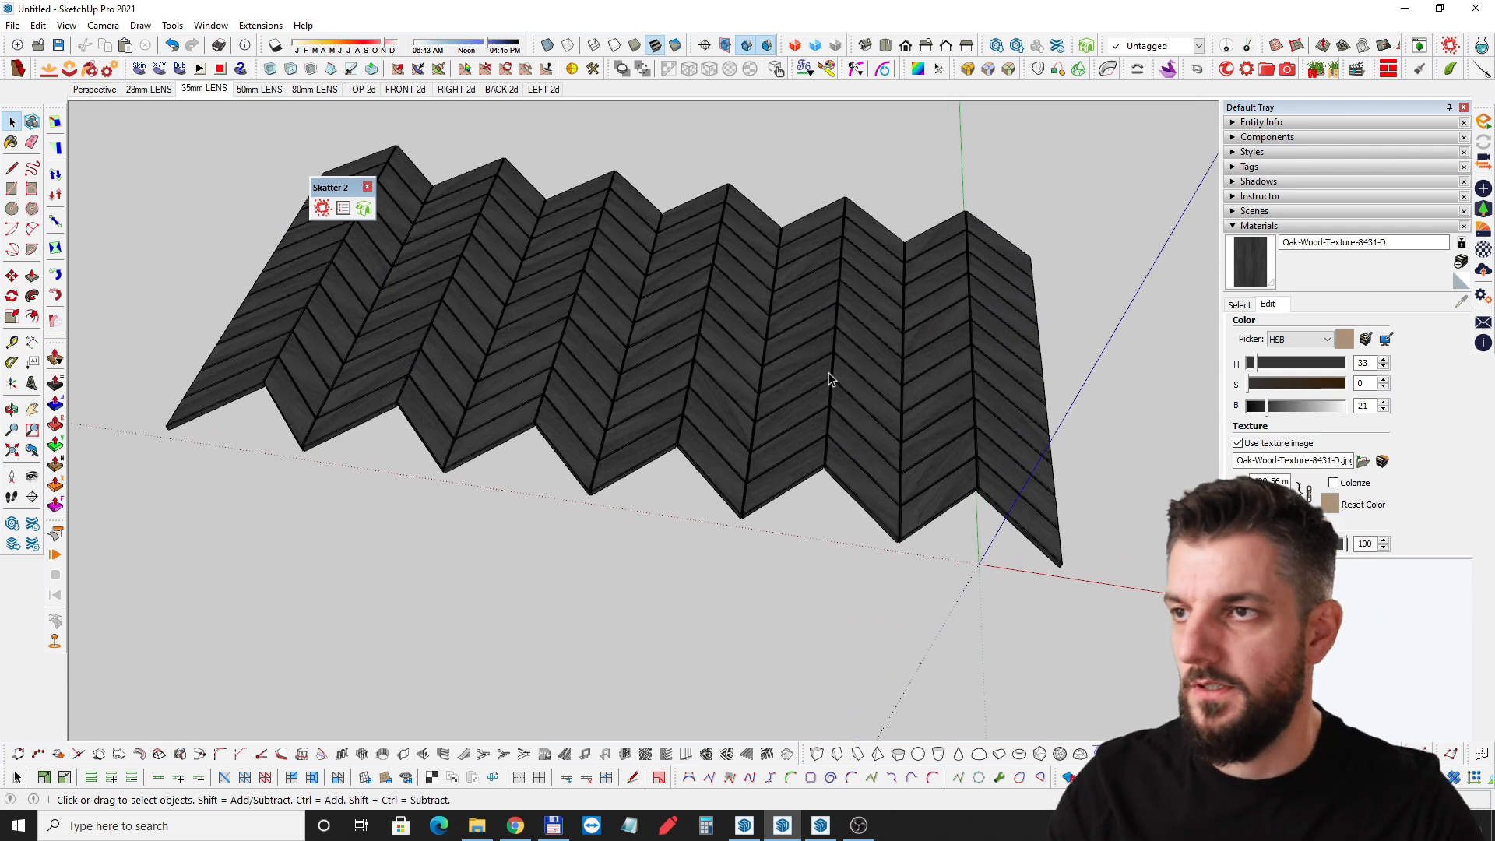
pyautogui.scroll(-3, 829, 379)
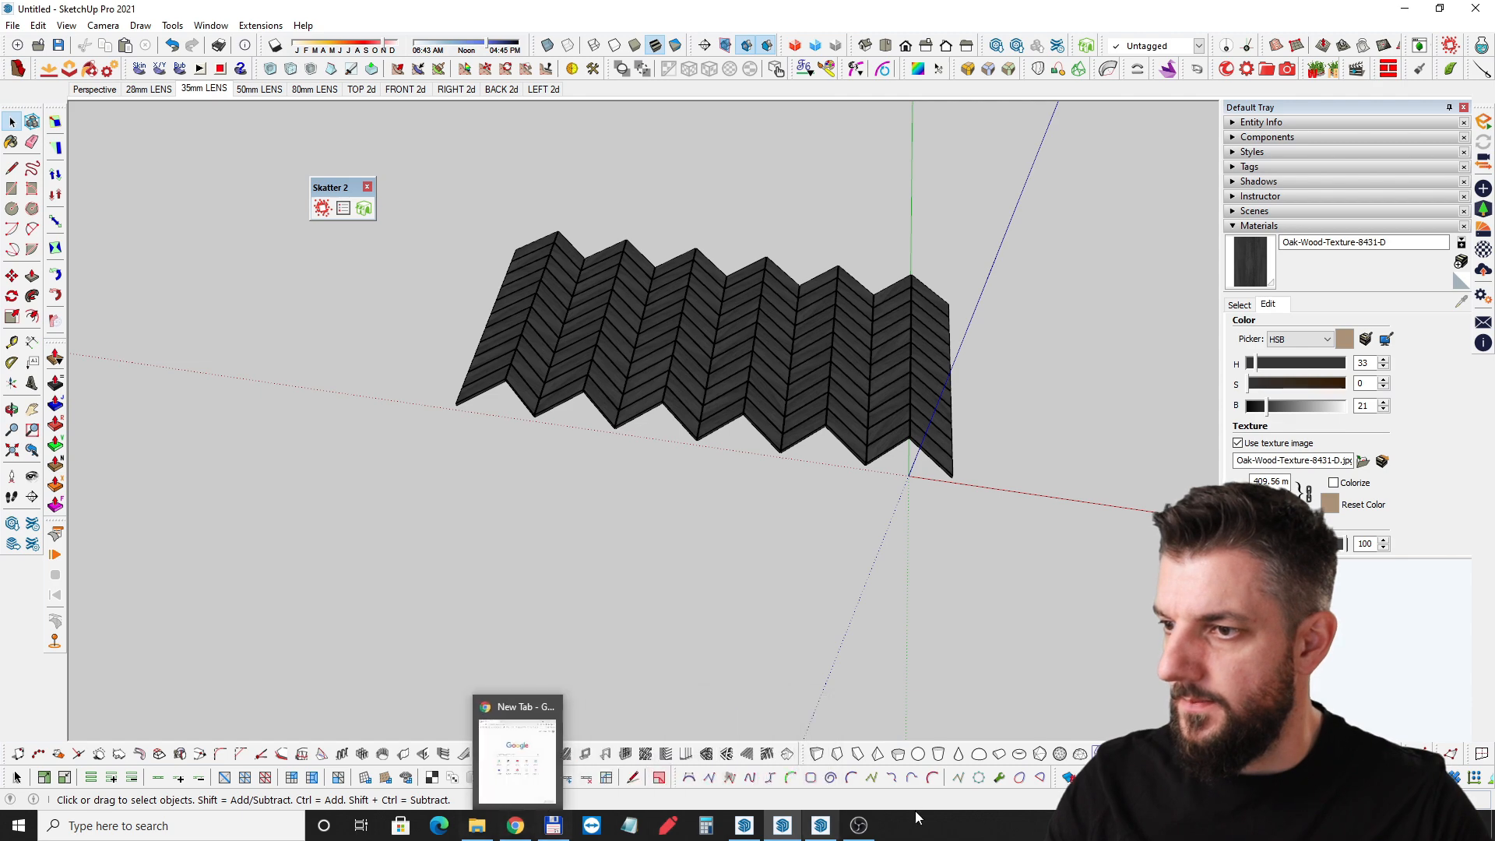
# Switch to the norm interior model, view the seating corner with the bookshelf, and select the lounge chair.
pyautogui.click(745, 831)
pyautogui.moveTo(801, 436)
pyautogui.mouseDown(button='middle')
pyautogui.moveTo(778, 324)
pyautogui.moveTo(714, 569)
pyautogui.moveTo(734, 433)
pyautogui.moveTo(731, 558)
pyautogui.mouseUp(button='middle')
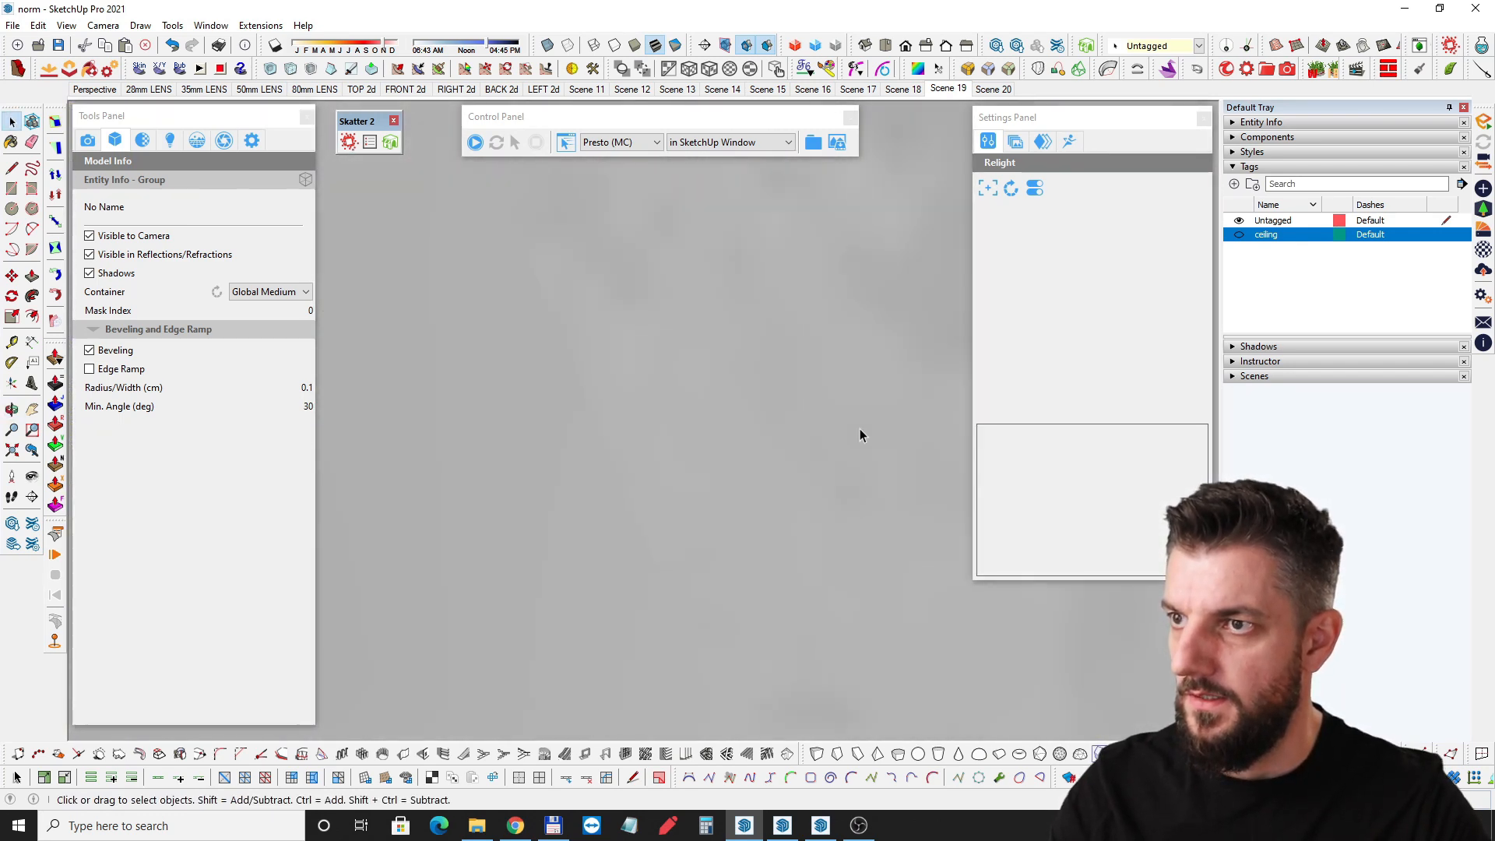
pyautogui.moveTo(854, 437); pyautogui.dragTo(767, 444, button='middle')
pyautogui.click(767, 442)
pyautogui.click(522, 466)
pyautogui.click(682, 443)
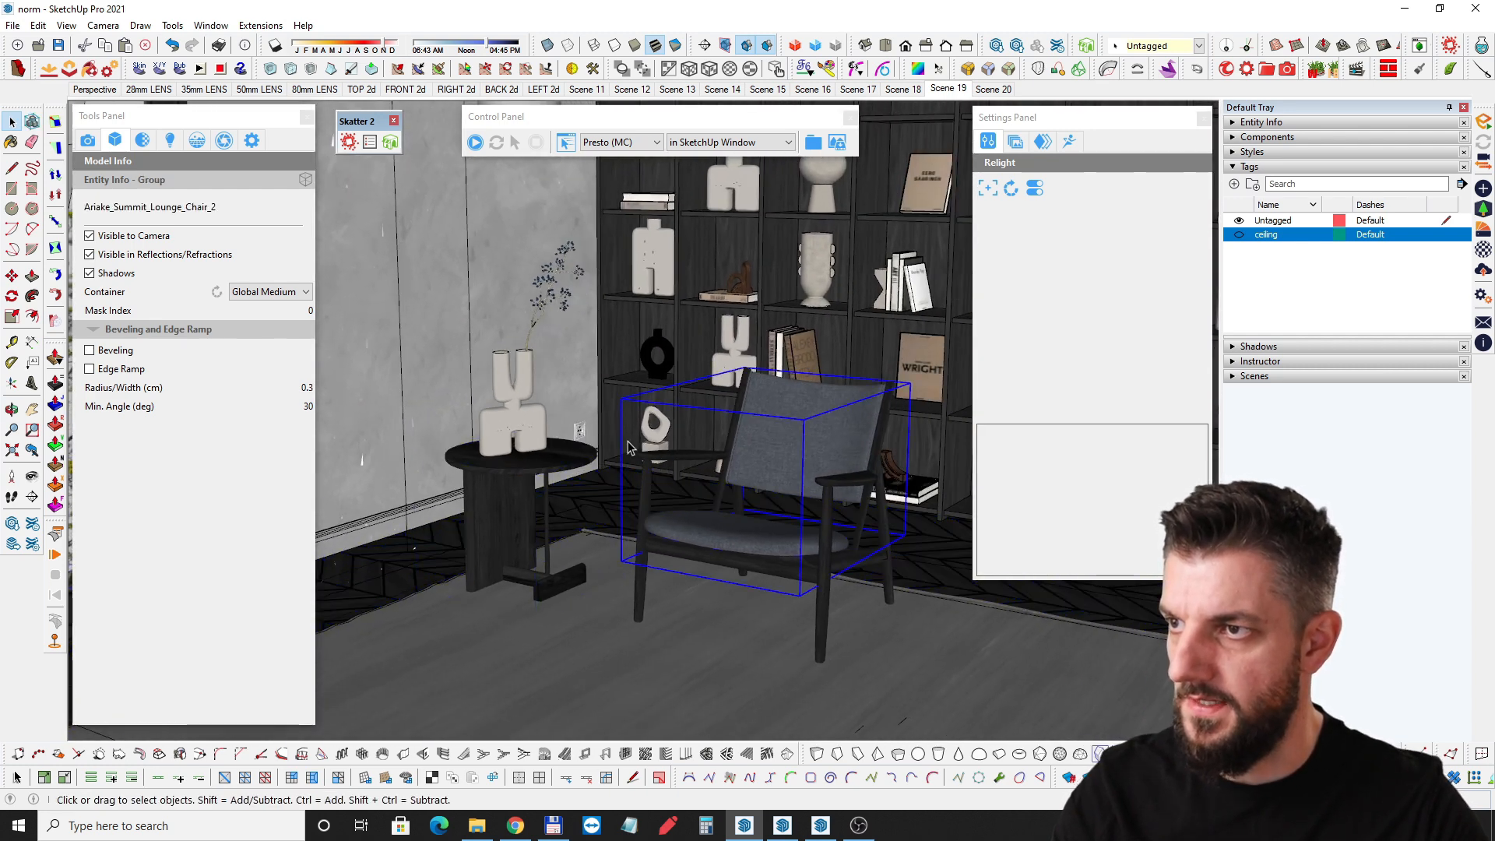
# Open photo NORM_ARCHITECTS_NAERVAER_R66C7348 from the High_res folder, browse back through the reference photos to R66C7206, and return to the interior model.
pyautogui.click(476, 826)
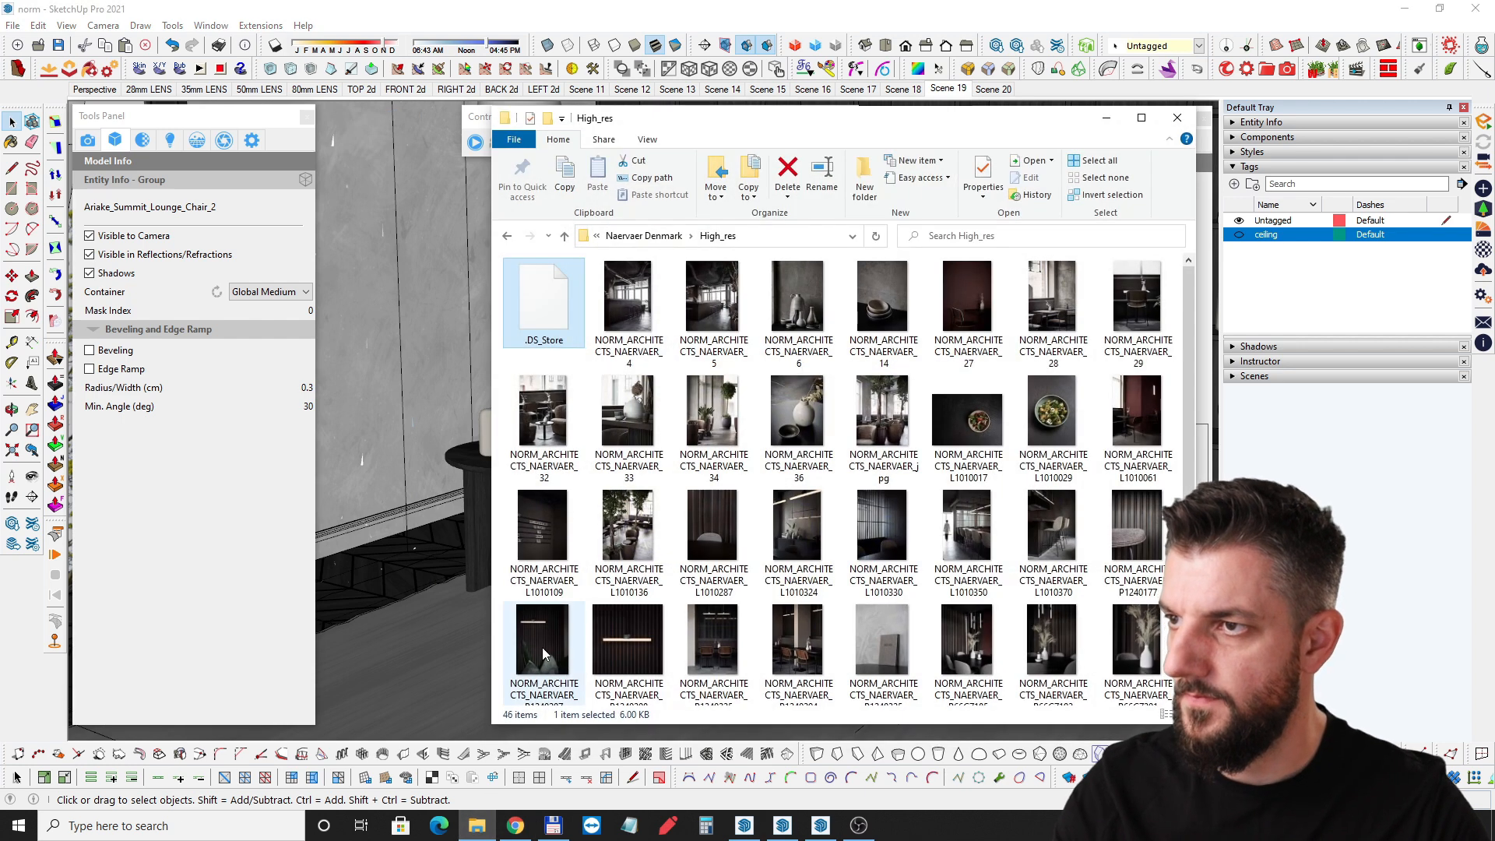
pyautogui.scroll(-3, 880, 537)
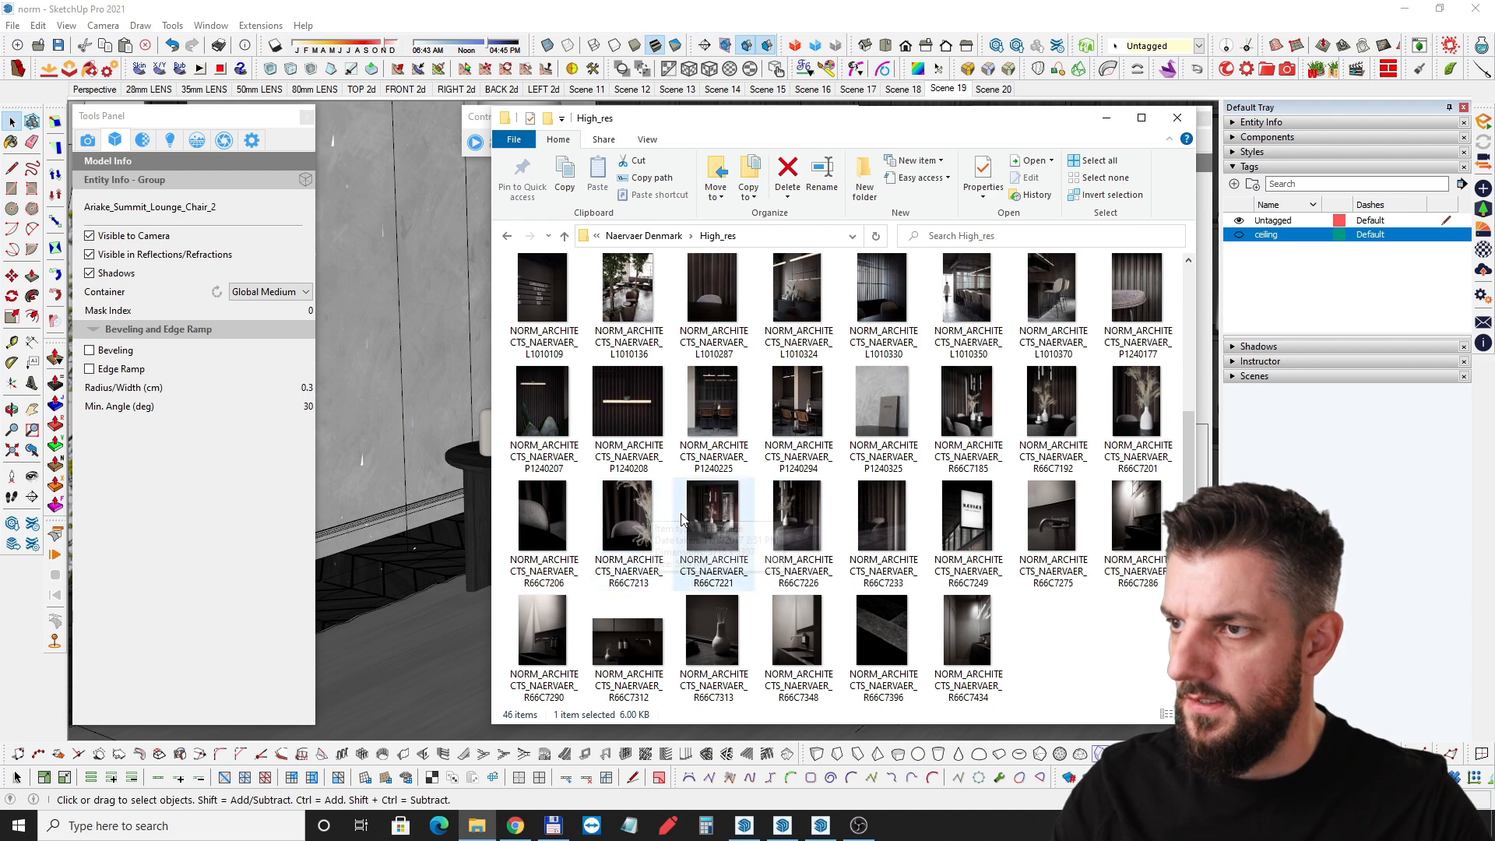
pyautogui.click(792, 627)
pyautogui.doubleClick(793, 625)
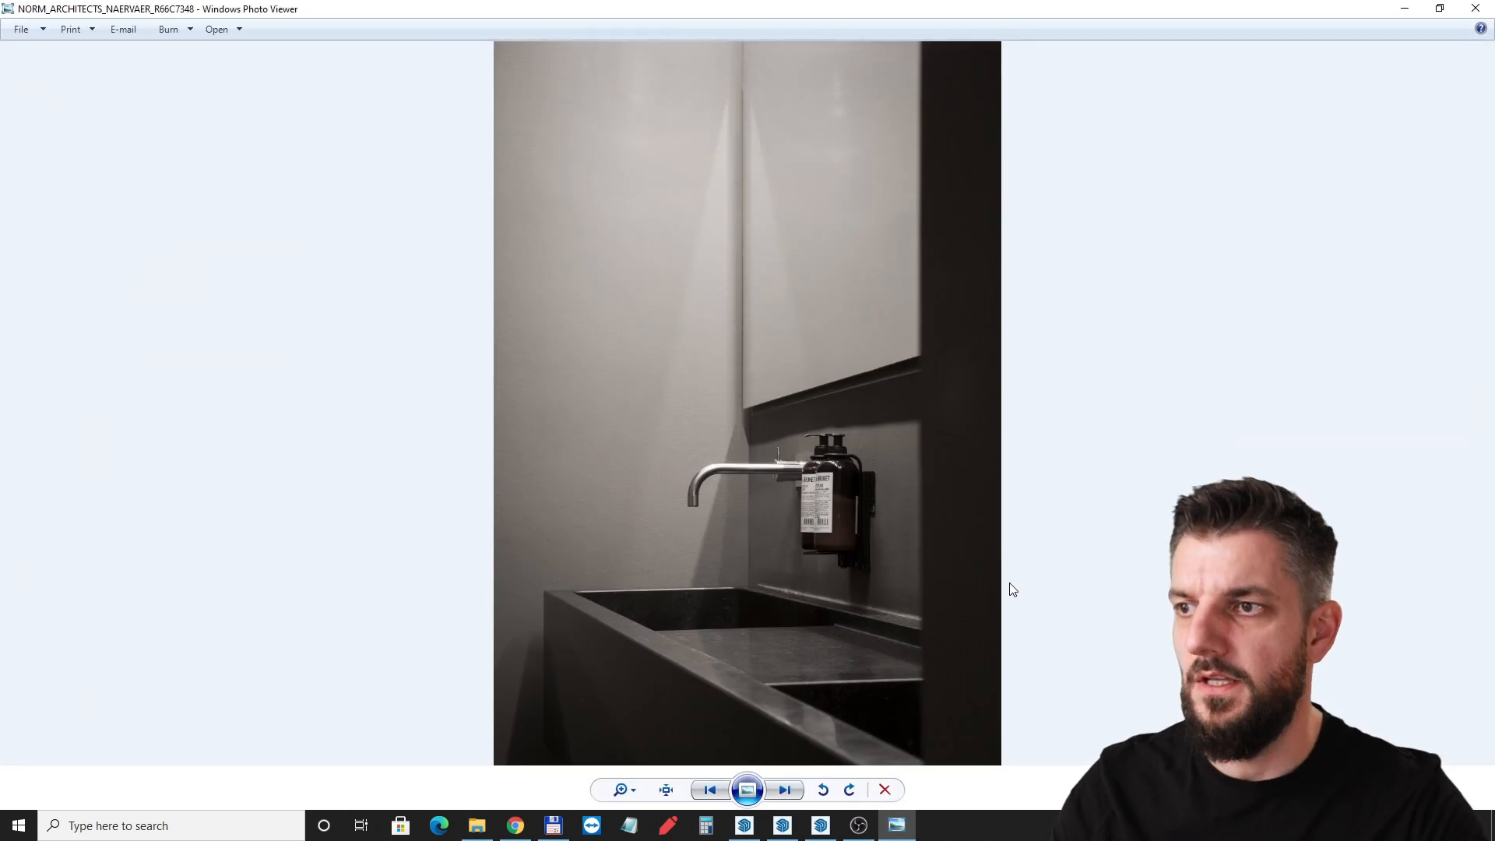
pyautogui.scroll(1, 1012, 589)
pyautogui.scroll(1, 1012, 589)
pyautogui.scroll(4, 1012, 589)
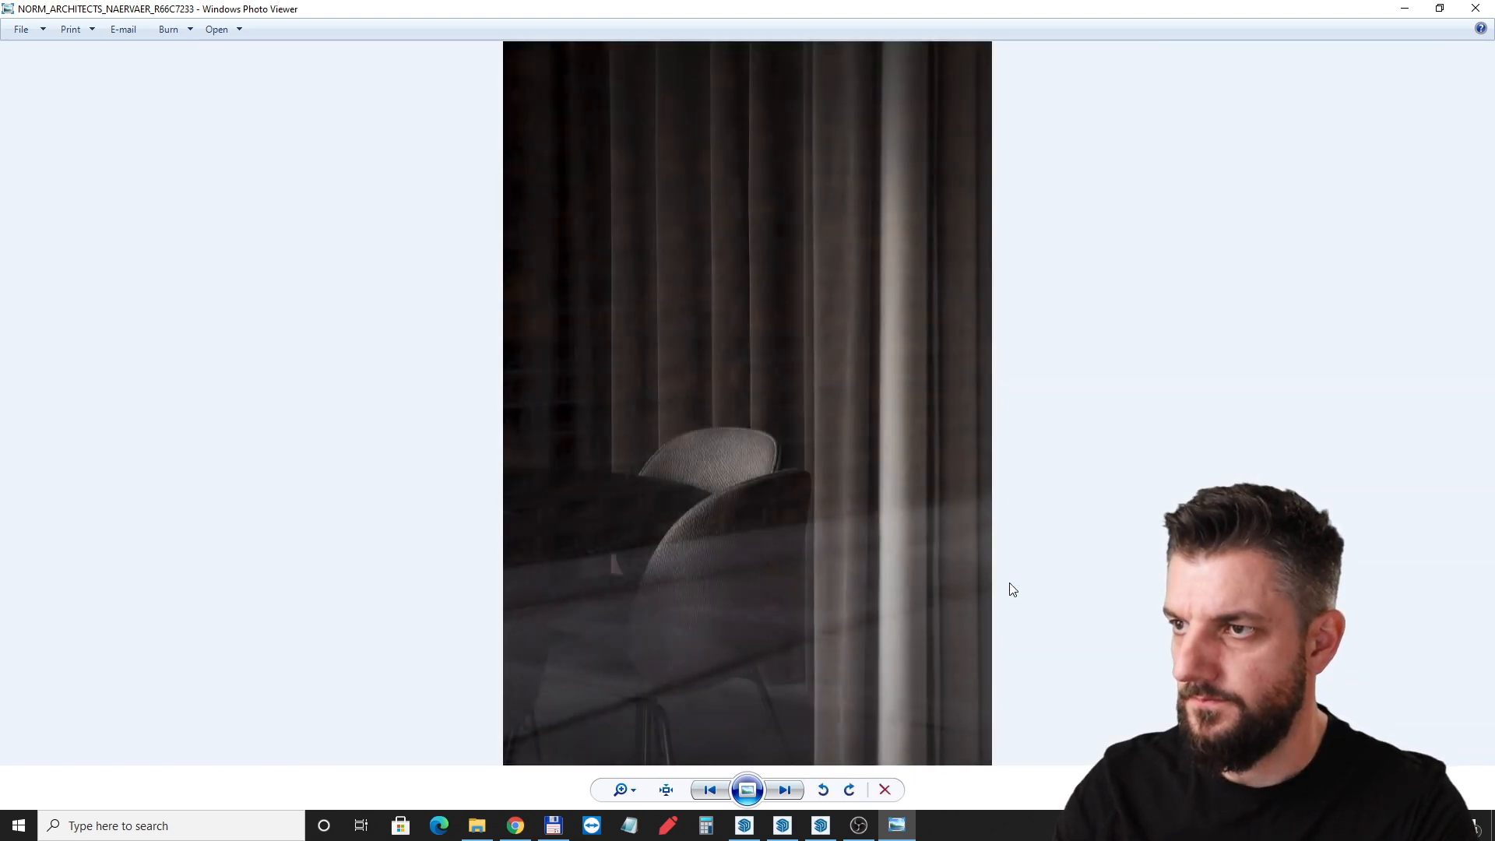
pyautogui.scroll(1, 1012, 589)
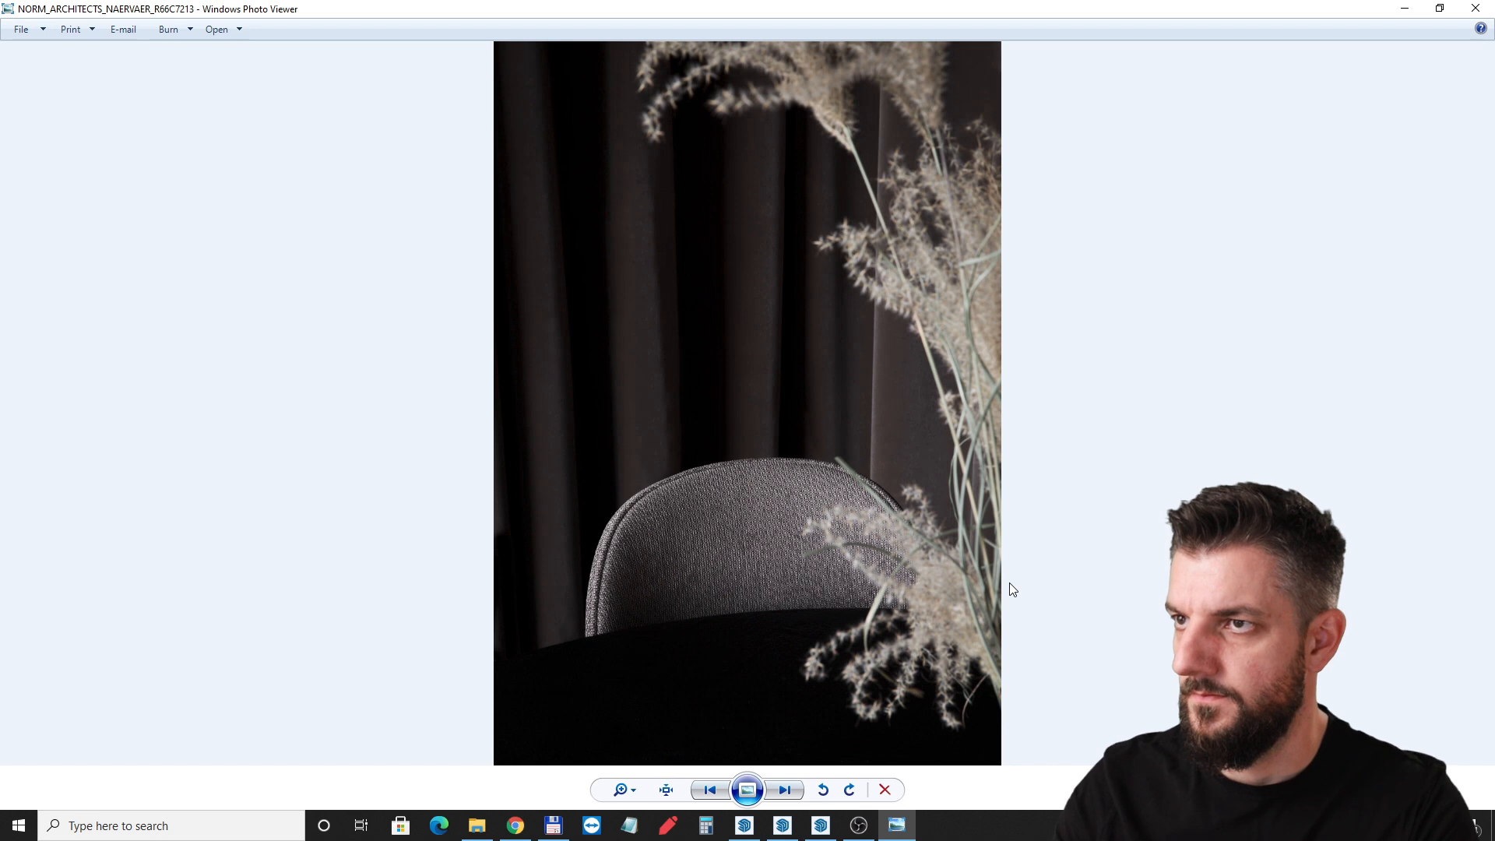
pyautogui.press('Left')
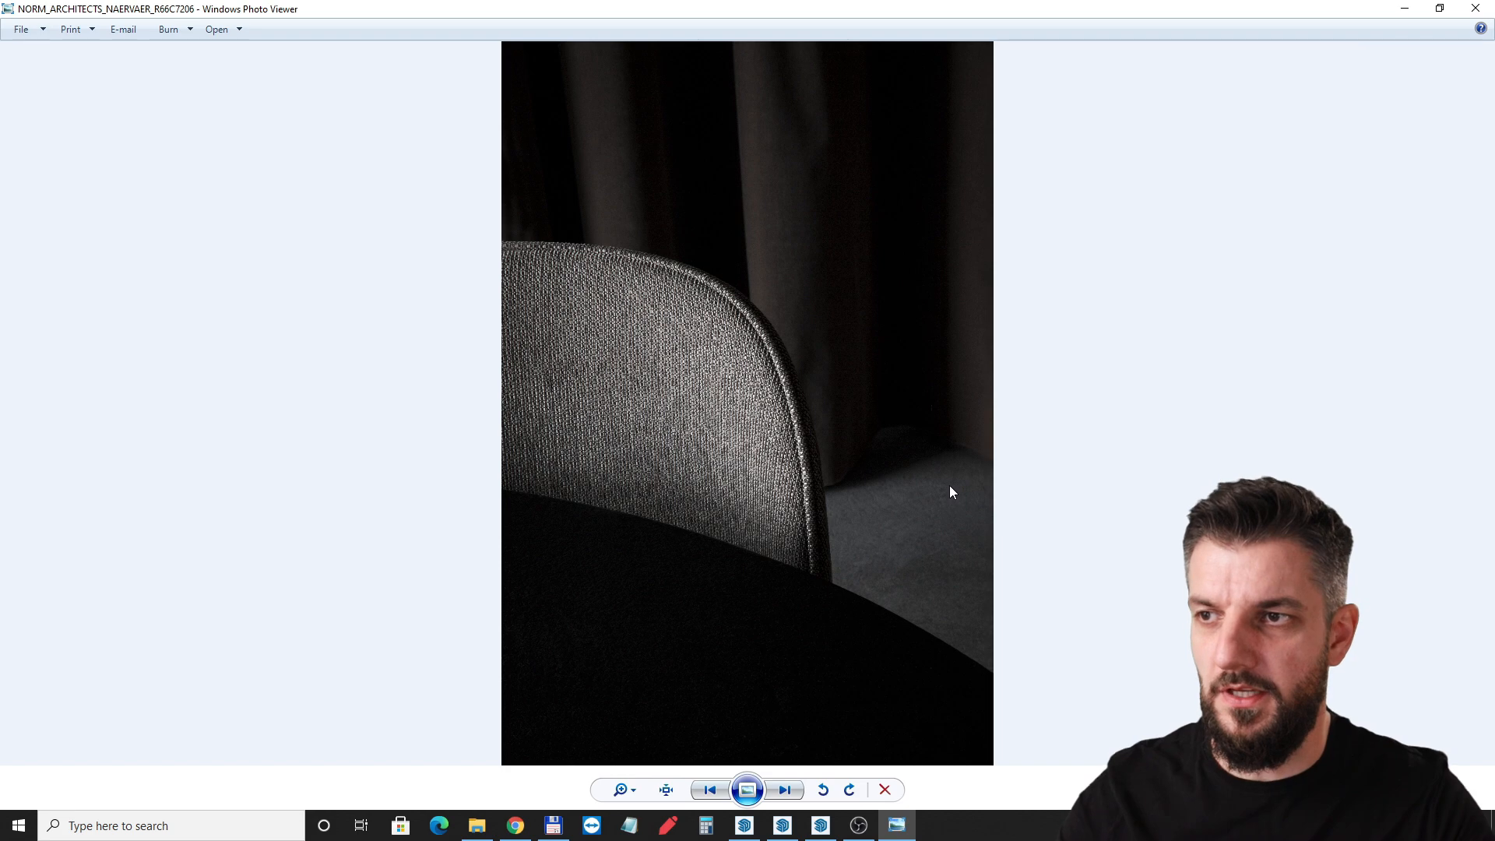
pyautogui.click(1472, 10)
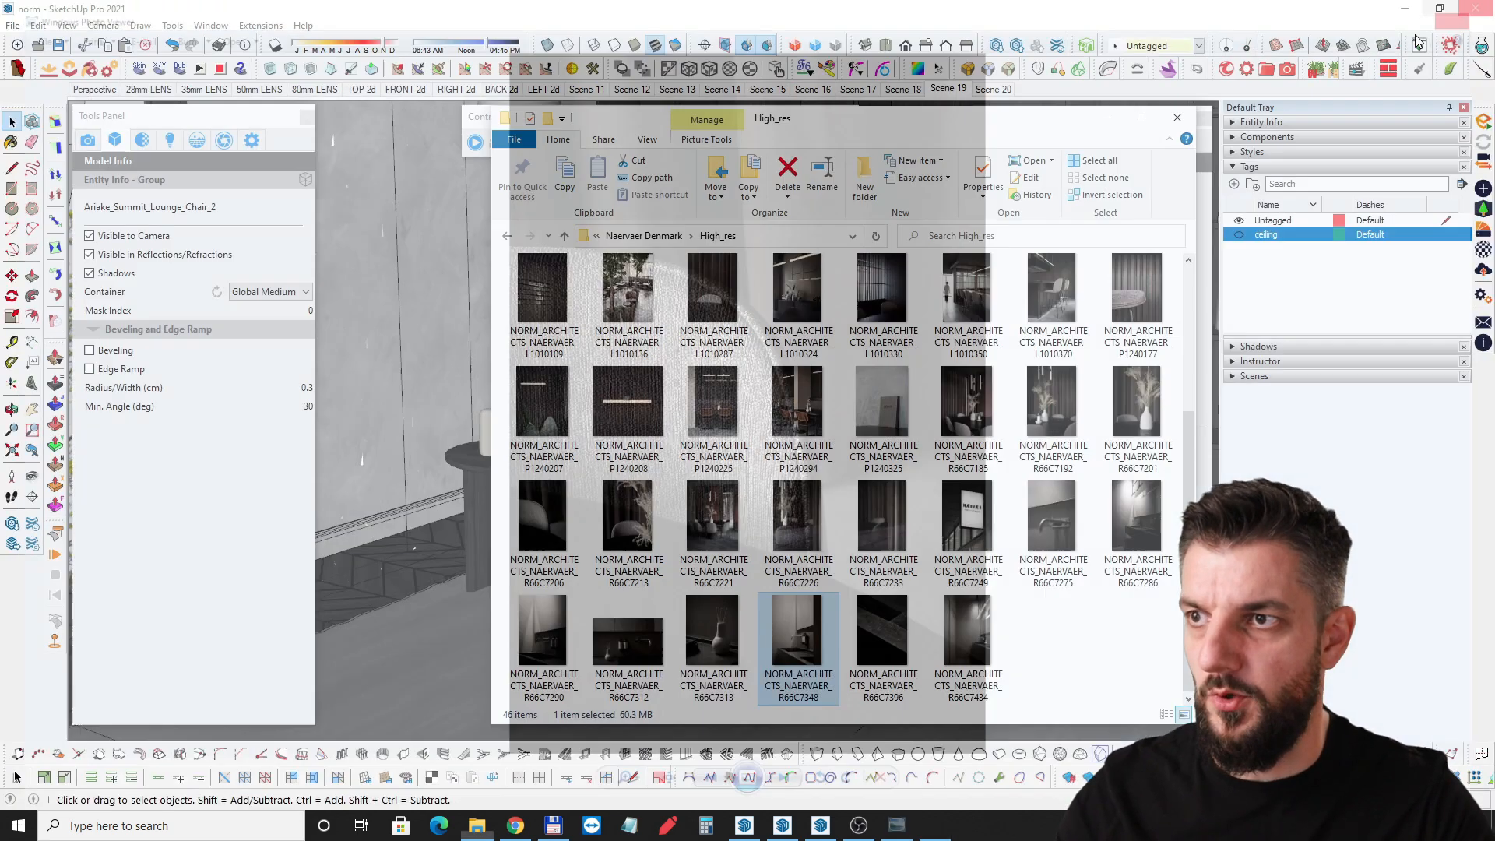
pyautogui.click(1106, 117)
# Examine the interior model from outside and inside, including the windows, trees, curved panels, chevron floor and furniture.
pyautogui.moveTo(870, 412); pyautogui.dragTo(746, 398, button='middle')
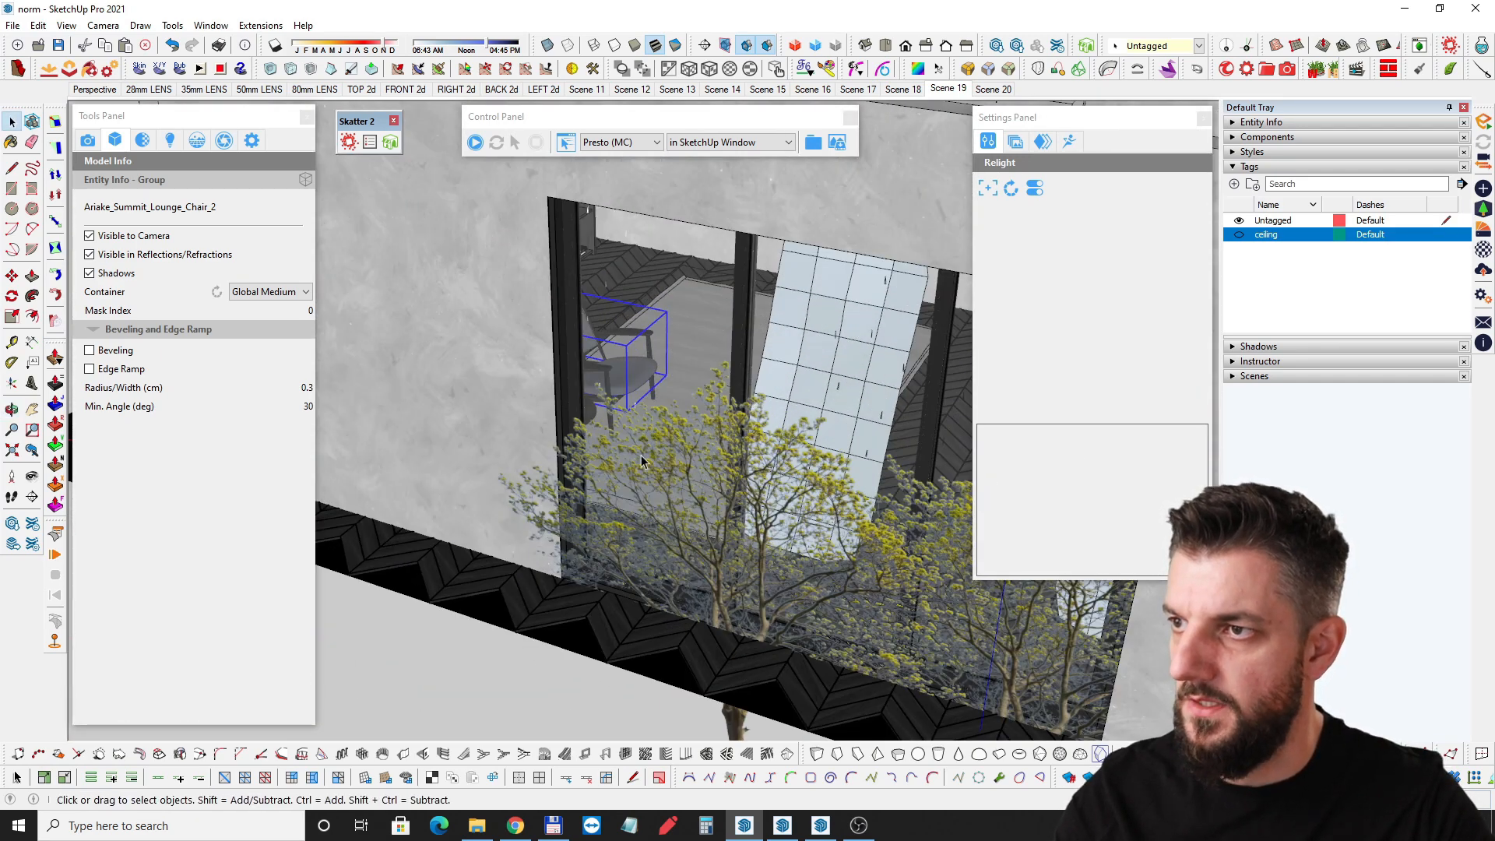
pyautogui.moveTo(716, 358); pyautogui.dragTo(600, 549, button='middle')
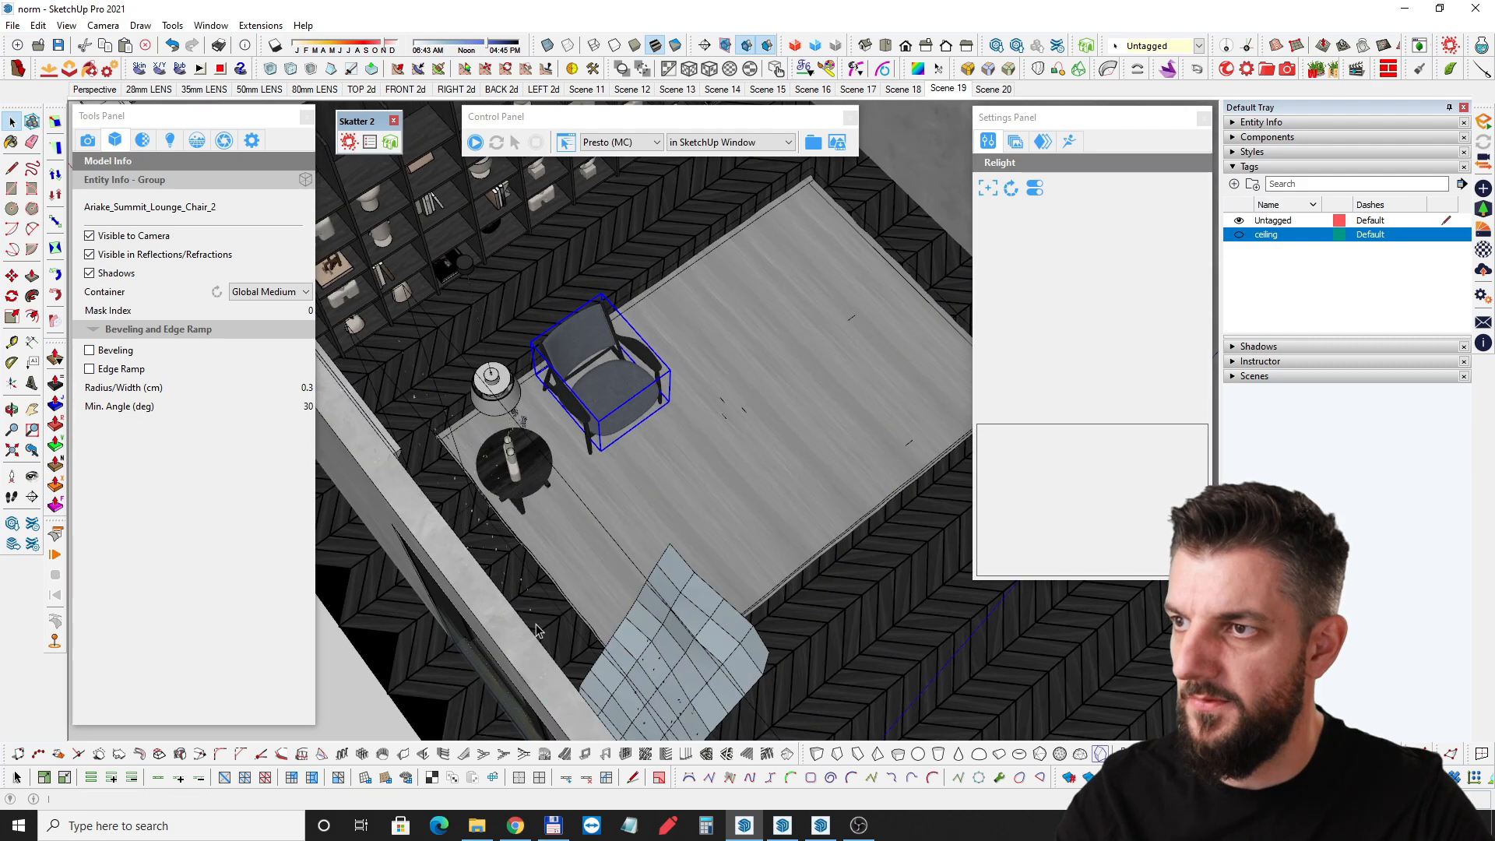
pyautogui.moveTo(584, 616)
pyautogui.mouseDown(button='middle')
pyautogui.moveTo(478, 566)
pyautogui.moveTo(650, 476)
pyautogui.mouseUp(button='middle')
pyautogui.scroll(-5, 478, 566)
pyautogui.moveTo(522, 615); pyautogui.dragTo(600, 540, button='middle')
pyautogui.moveTo(614, 489)
pyautogui.mouseDown(button='middle')
pyautogui.moveTo(668, 489)
pyautogui.moveTo(669, 507)
pyautogui.mouseUp(button='middle')
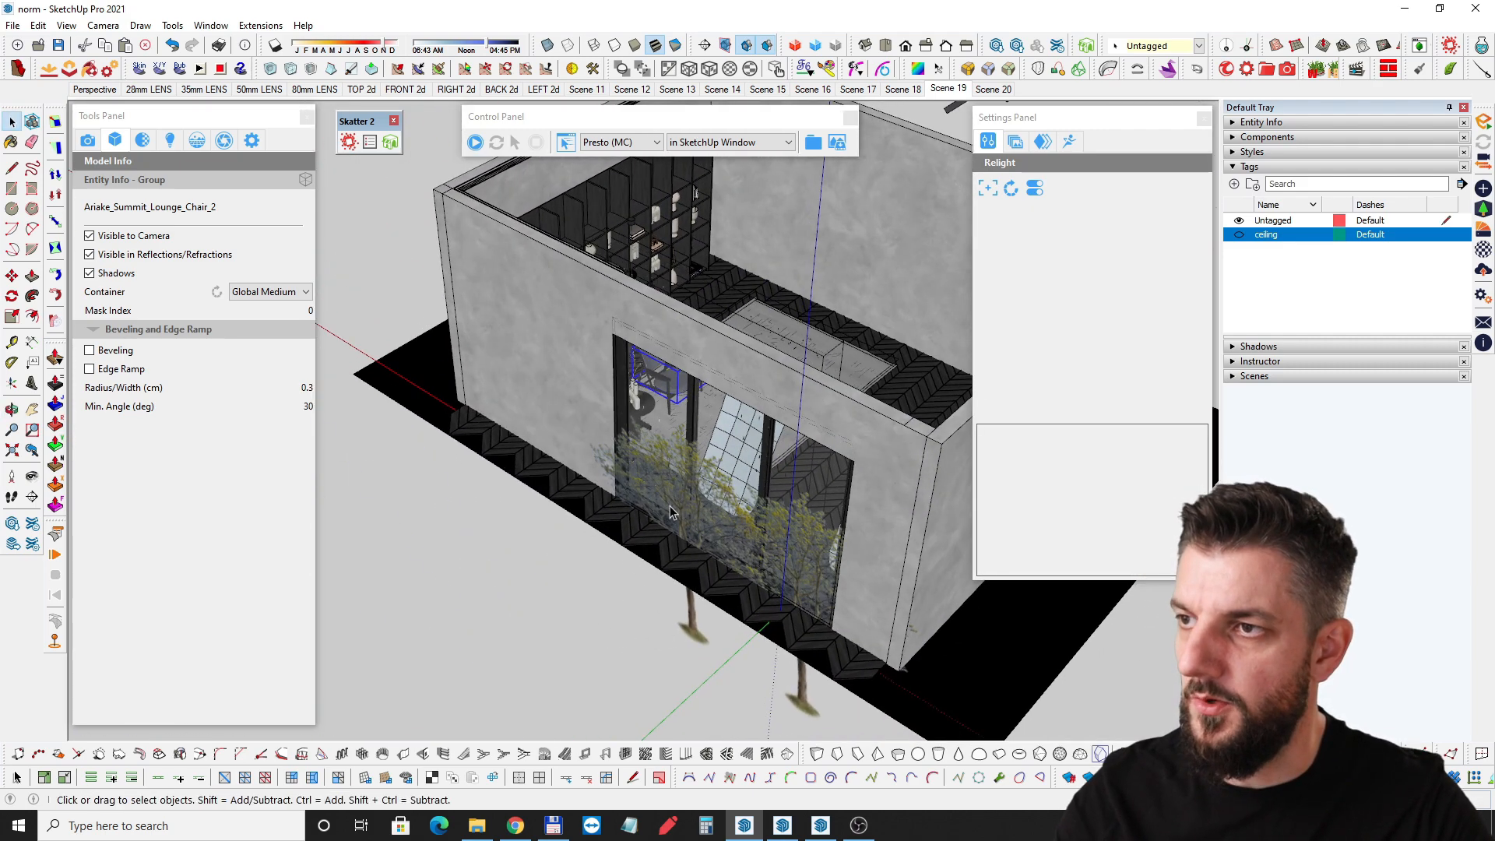
pyautogui.moveTo(675, 437); pyautogui.dragTo(614, 485, button='middle')
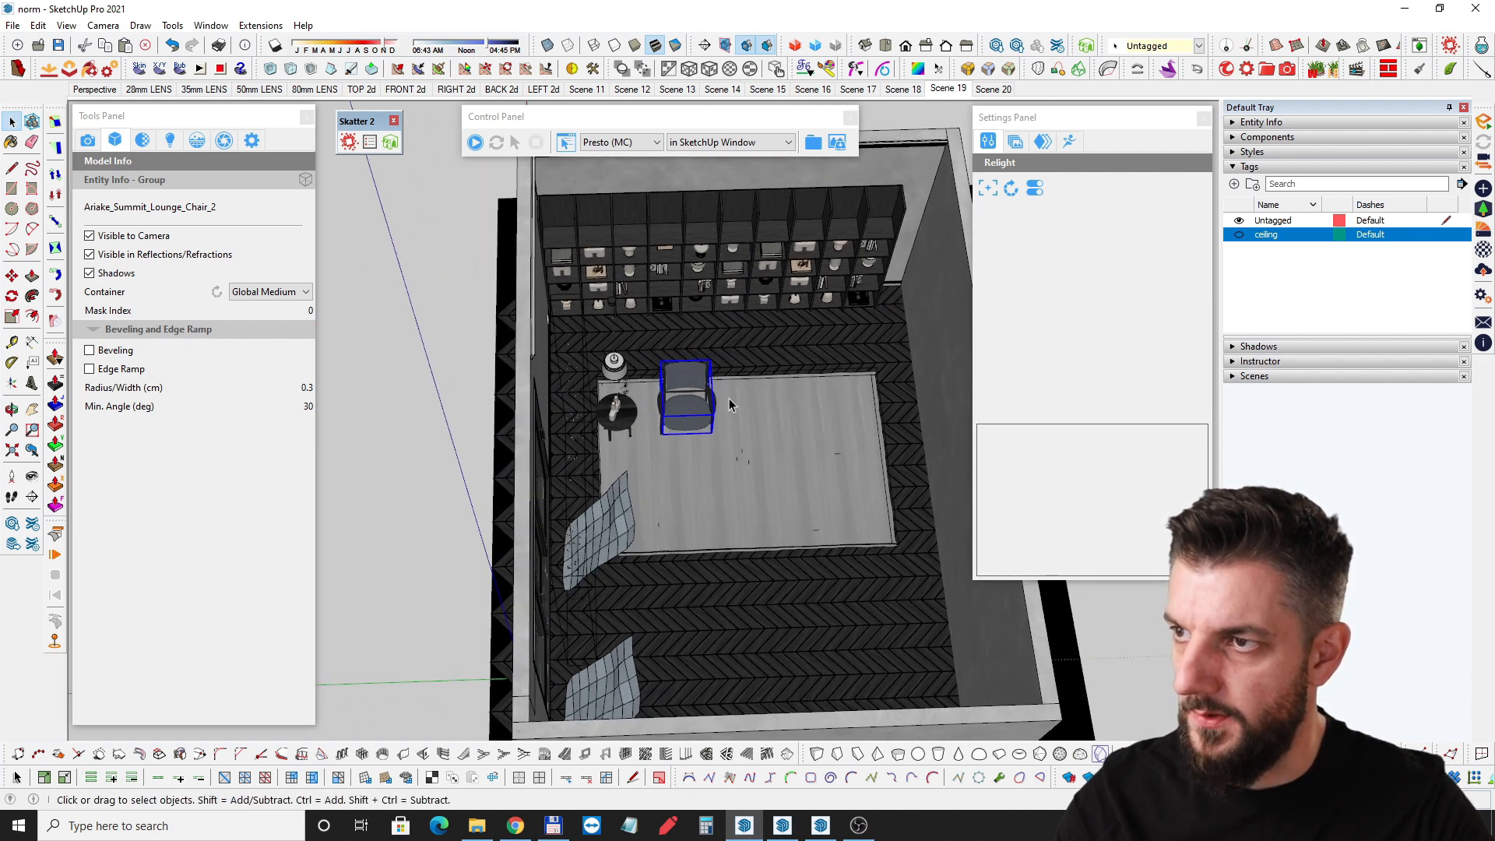
pyautogui.scroll(3, 645, 452)
pyautogui.moveTo(645, 452); pyautogui.dragTo(620, 358, button='middle')
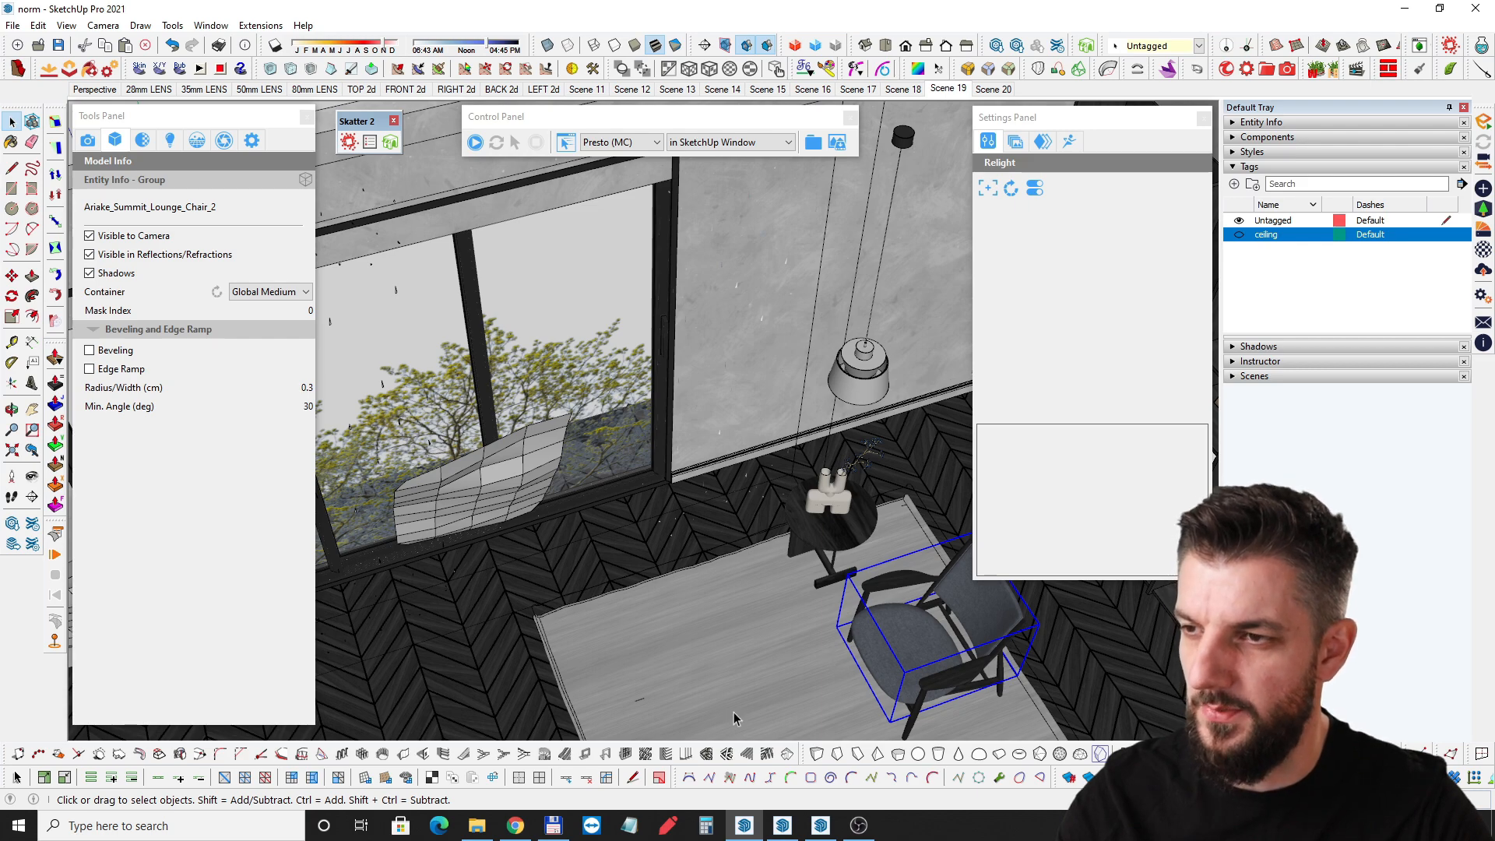
pyautogui.moveTo(666, 632); pyautogui.dragTo(649, 583, button='middle')
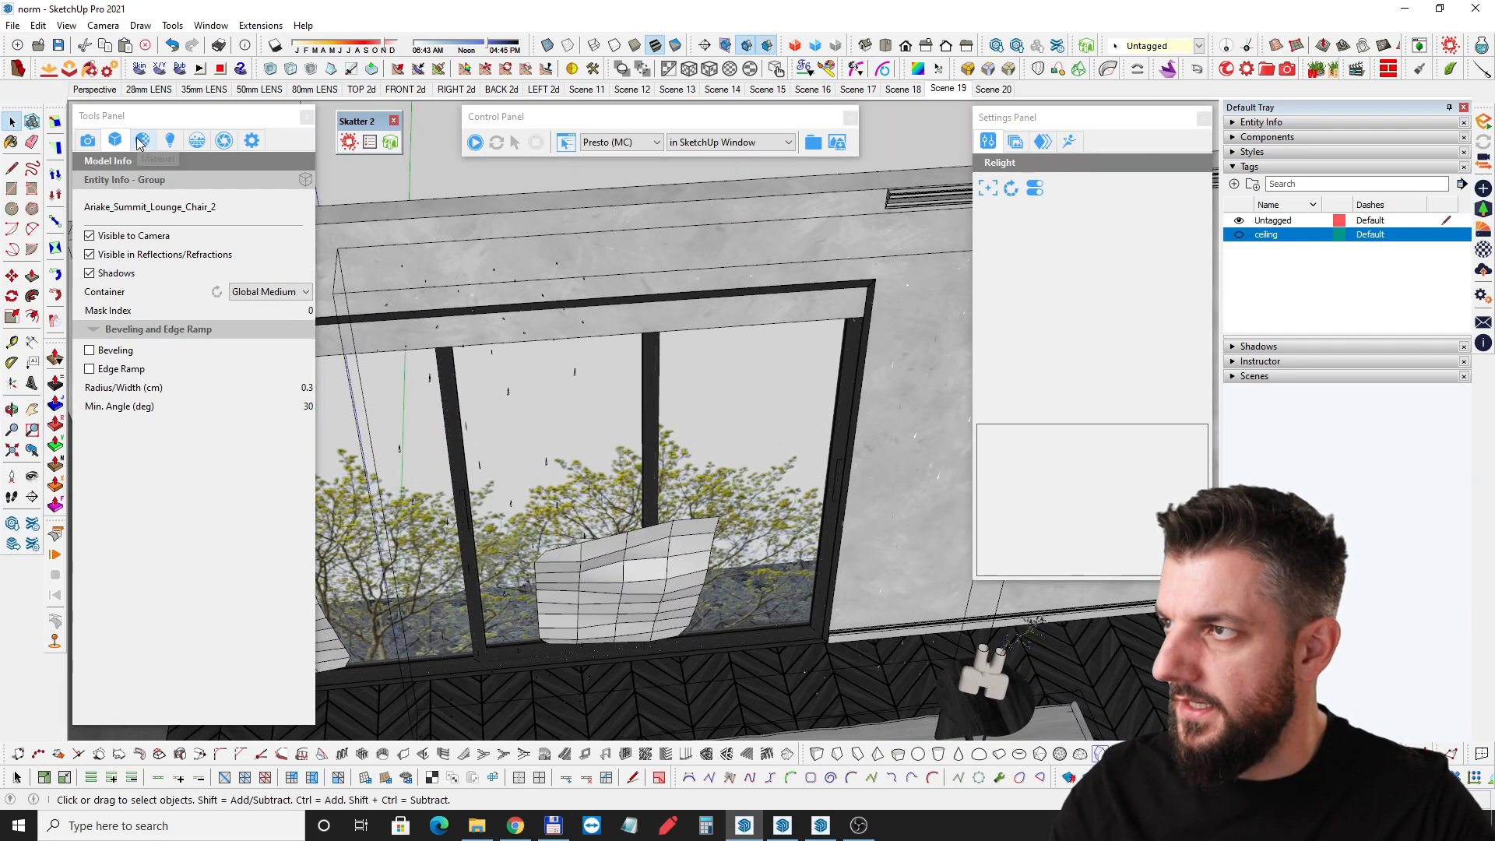
# Review the render environment's manual sun and image-based lighting settings.
pyautogui.click(141, 140)
pyautogui.click(114, 140)
pyautogui.click(197, 140)
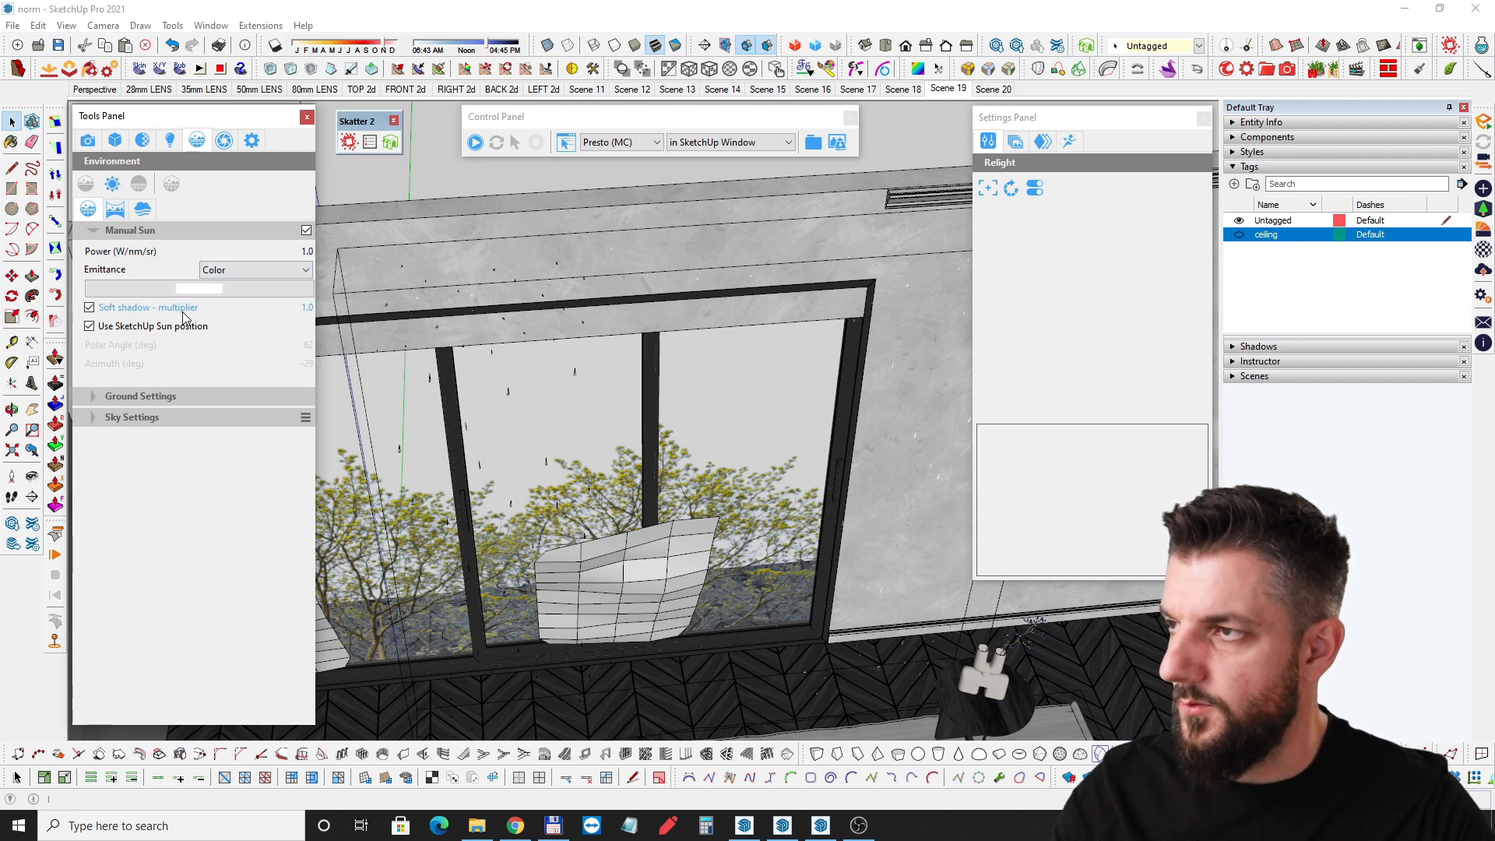
pyautogui.click(115, 208)
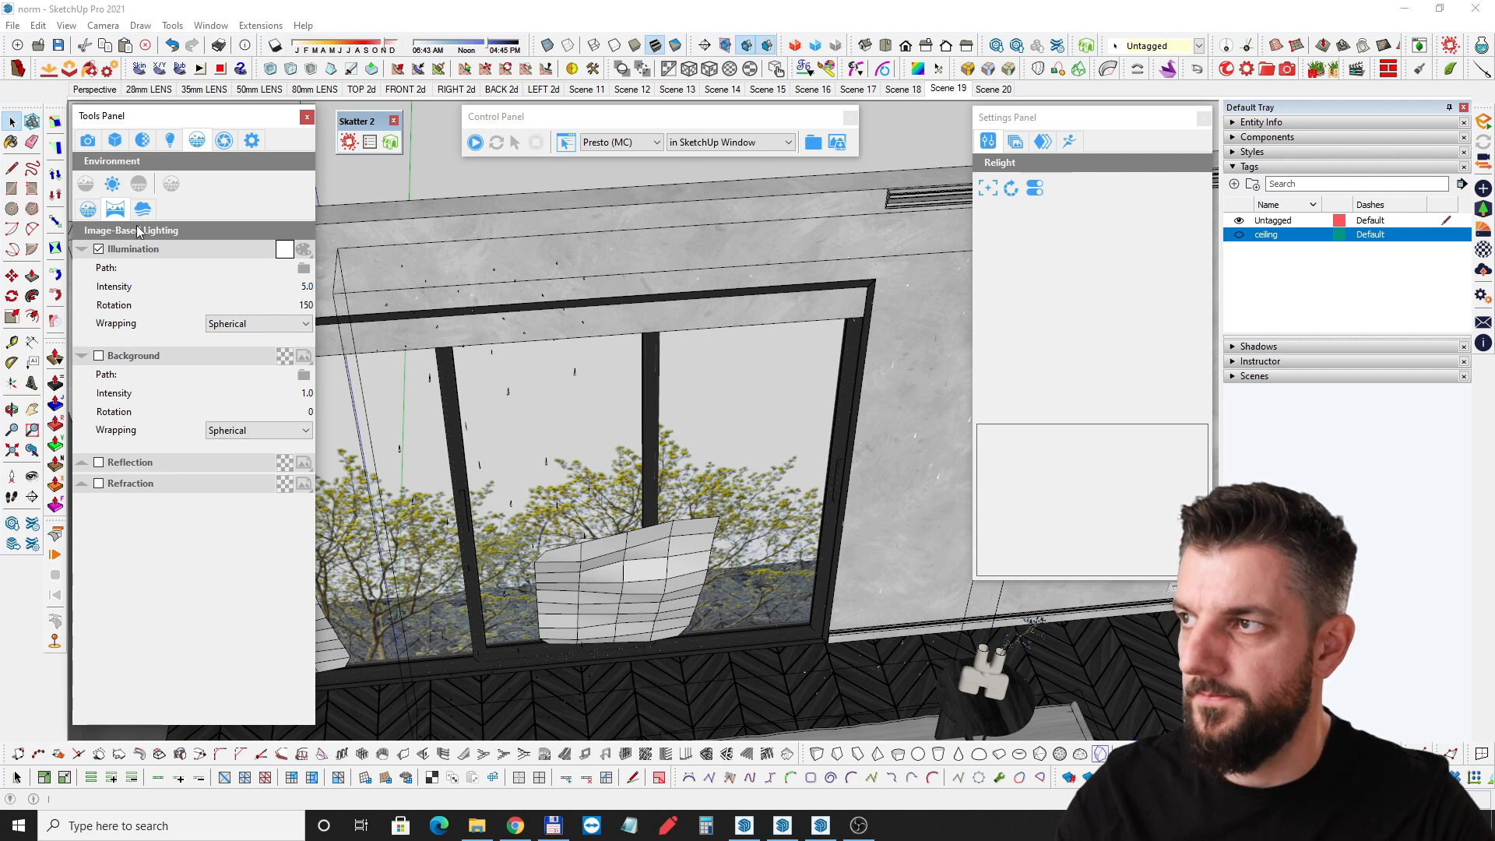
# Review the exposure and denoiser display settings and the Presto (MC) extended tracing depths.
pyautogui.click(224, 140)
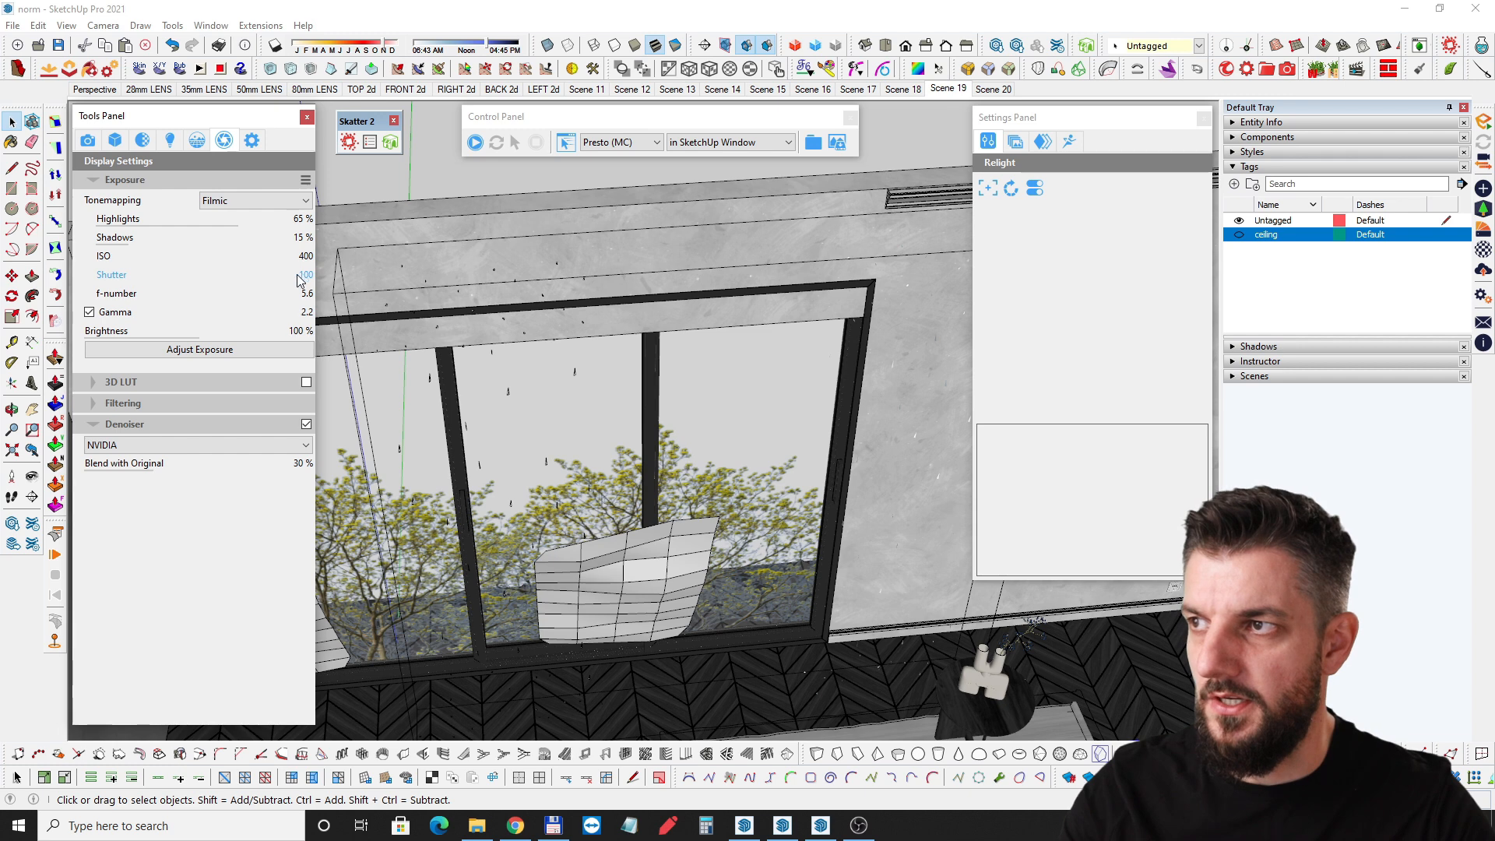
pyautogui.click(251, 139)
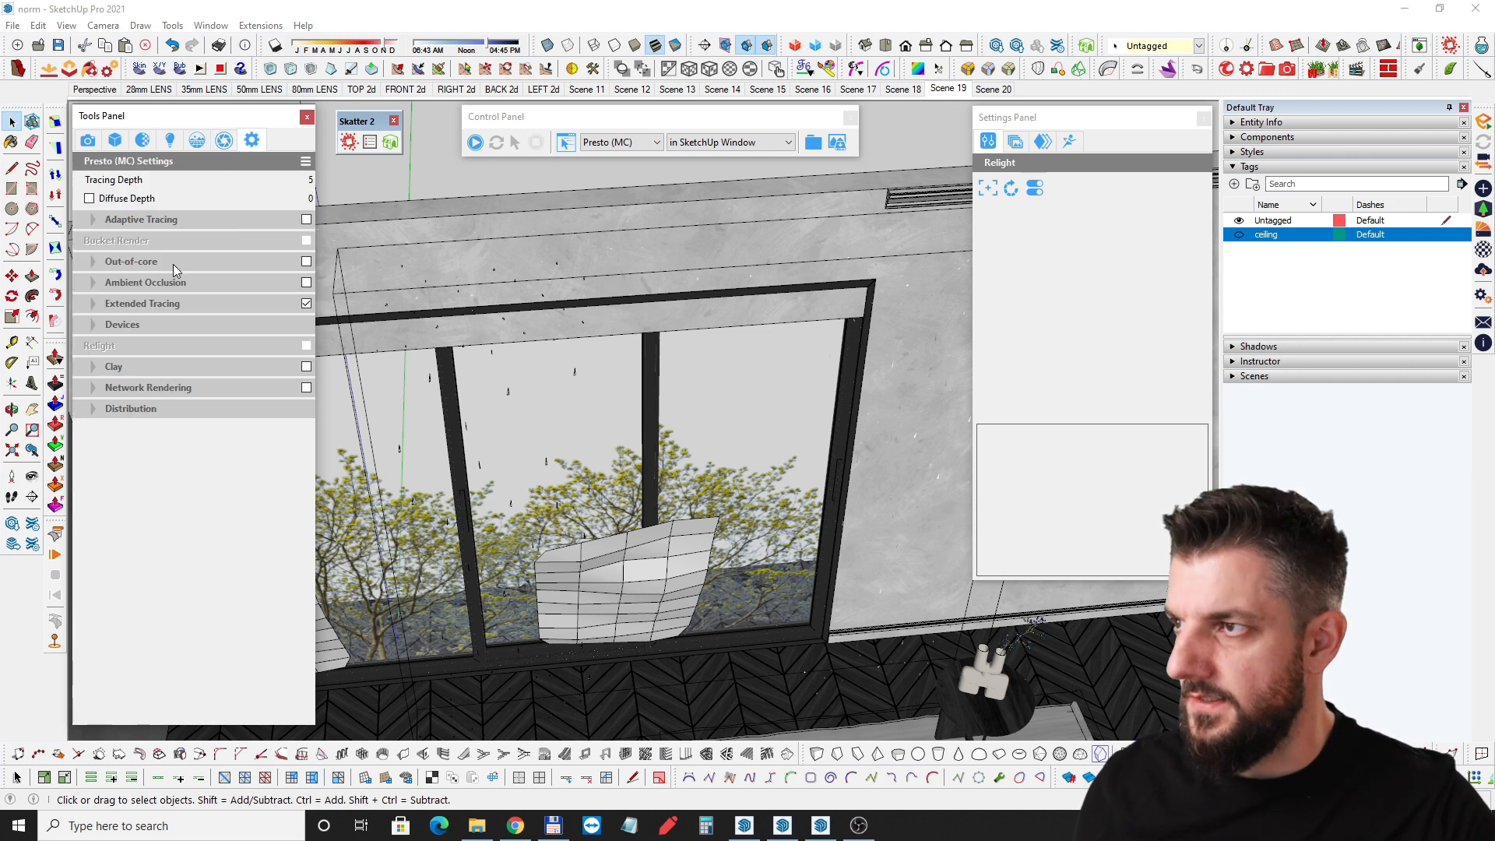
pyautogui.click(208, 305)
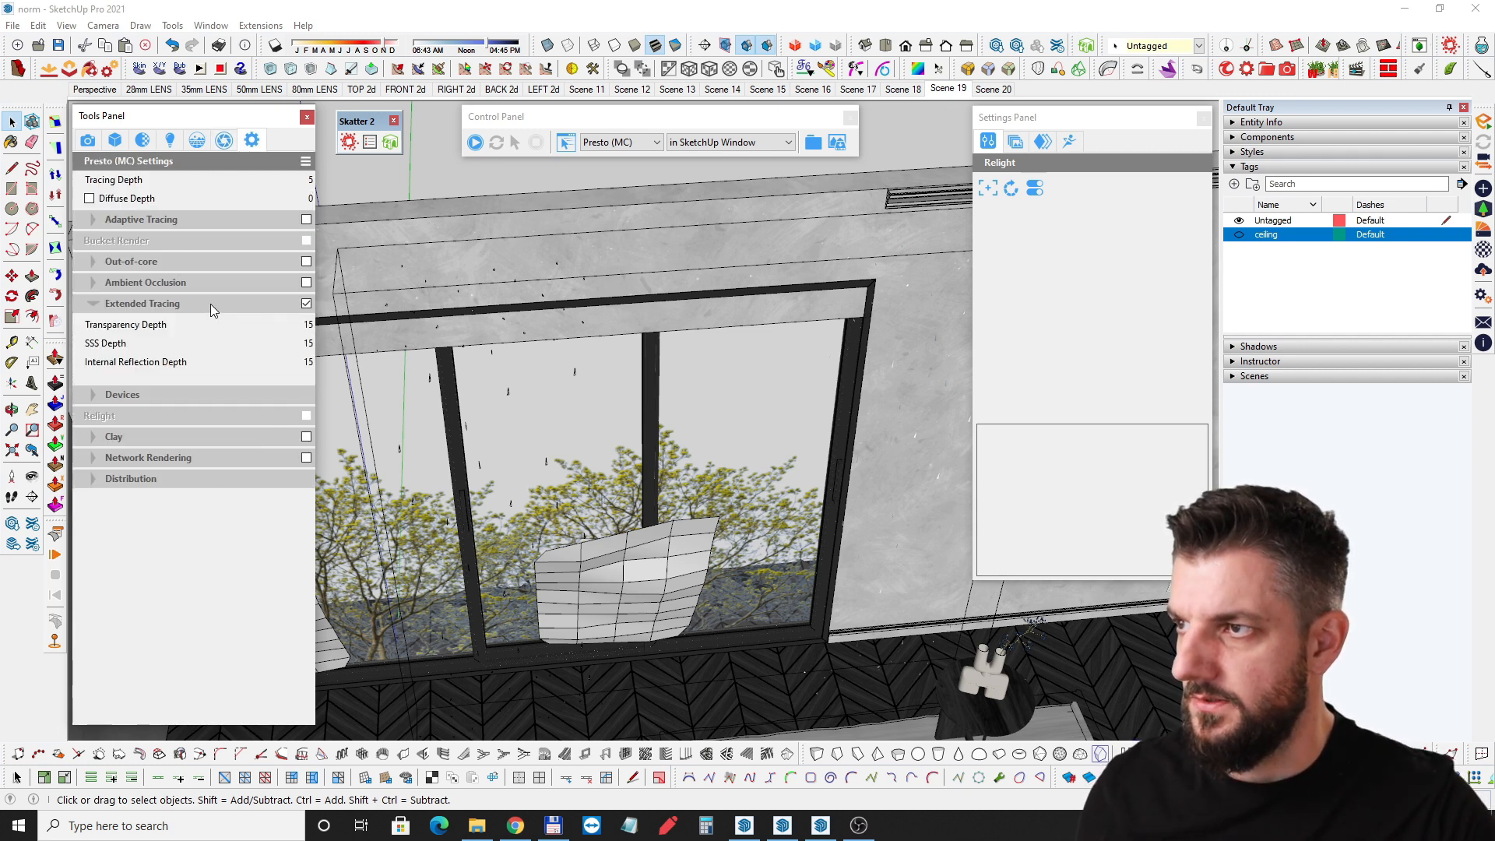
pyautogui.click(223, 140)
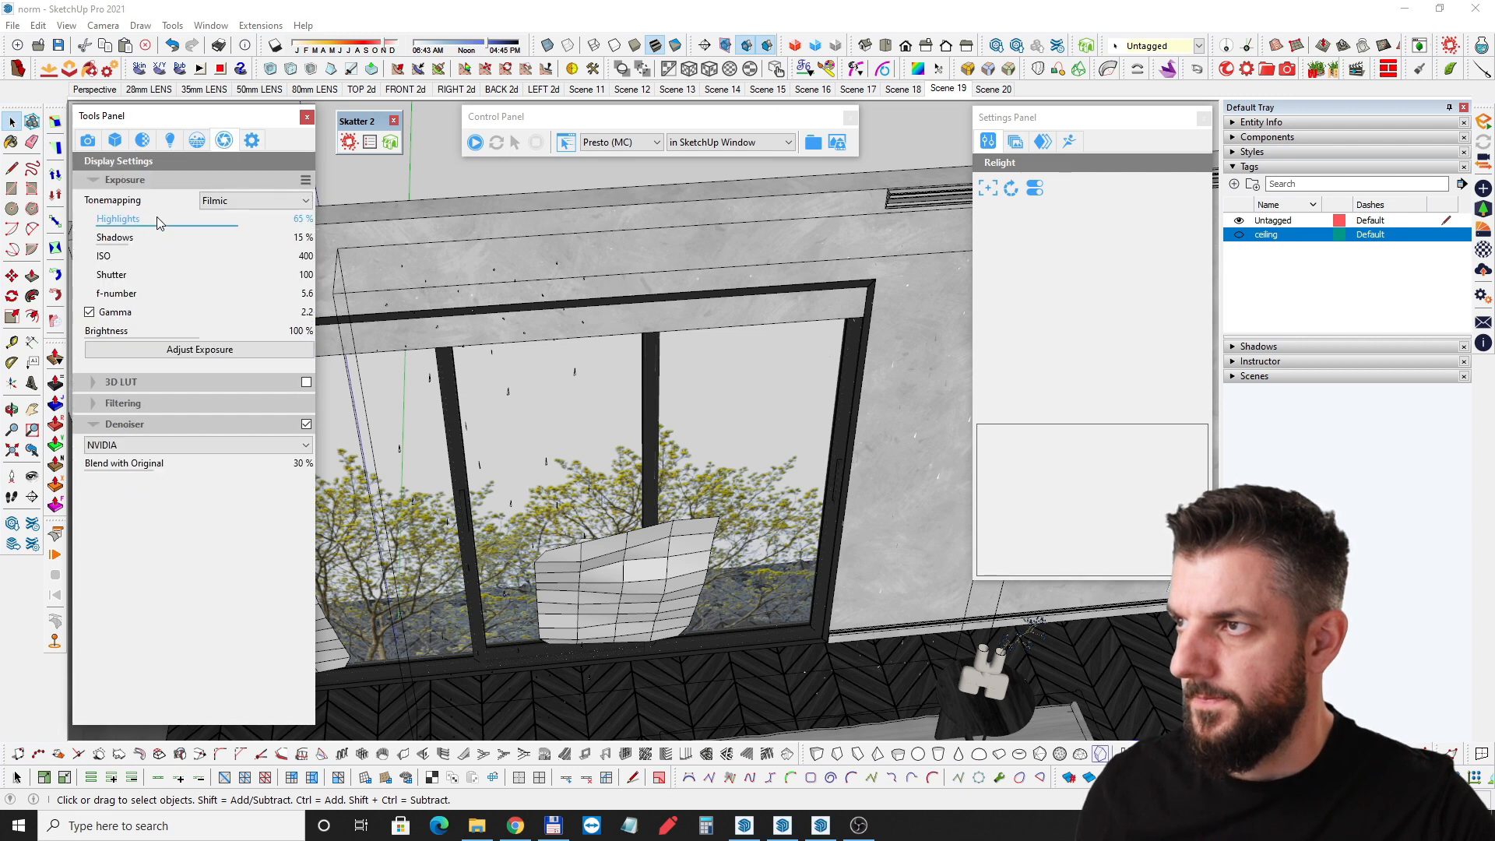
# Review the render camera's resolution and depth-of-field settings, and return to the Scene 19 view.
pyautogui.click(87, 140)
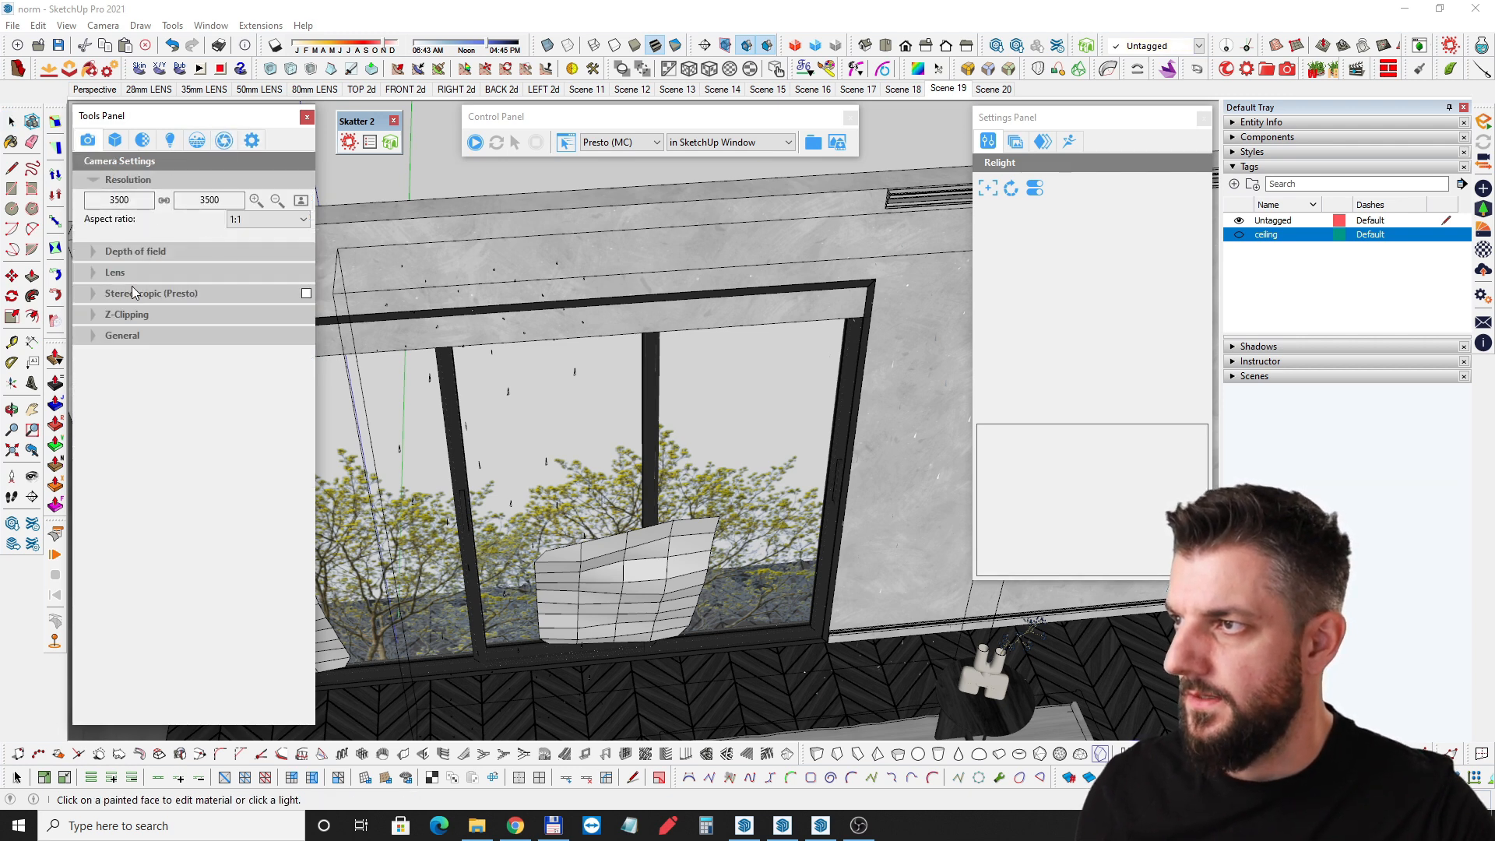
pyautogui.click(151, 256)
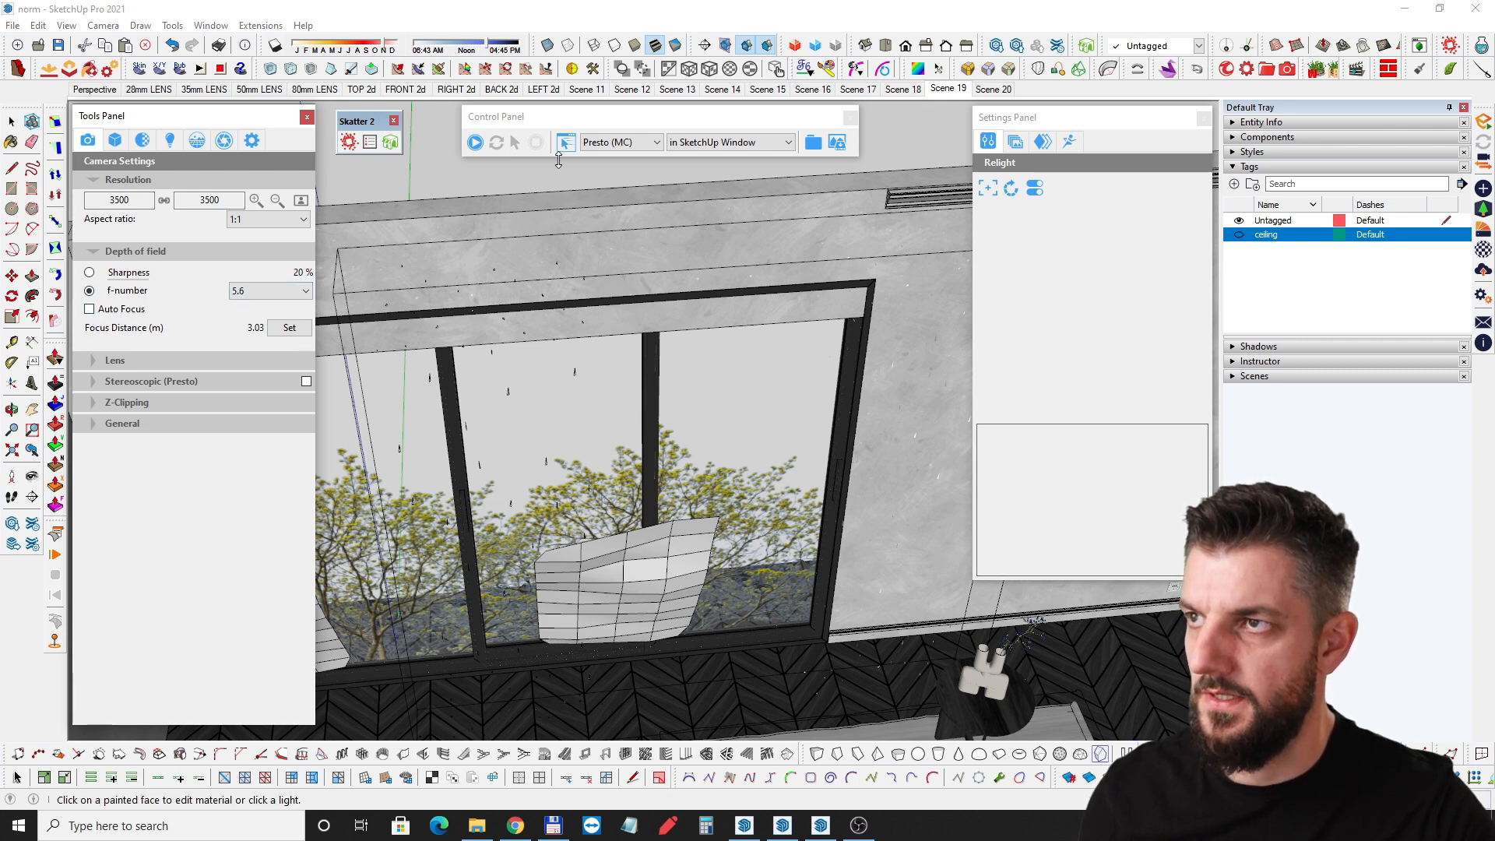
pyautogui.click(945, 89)
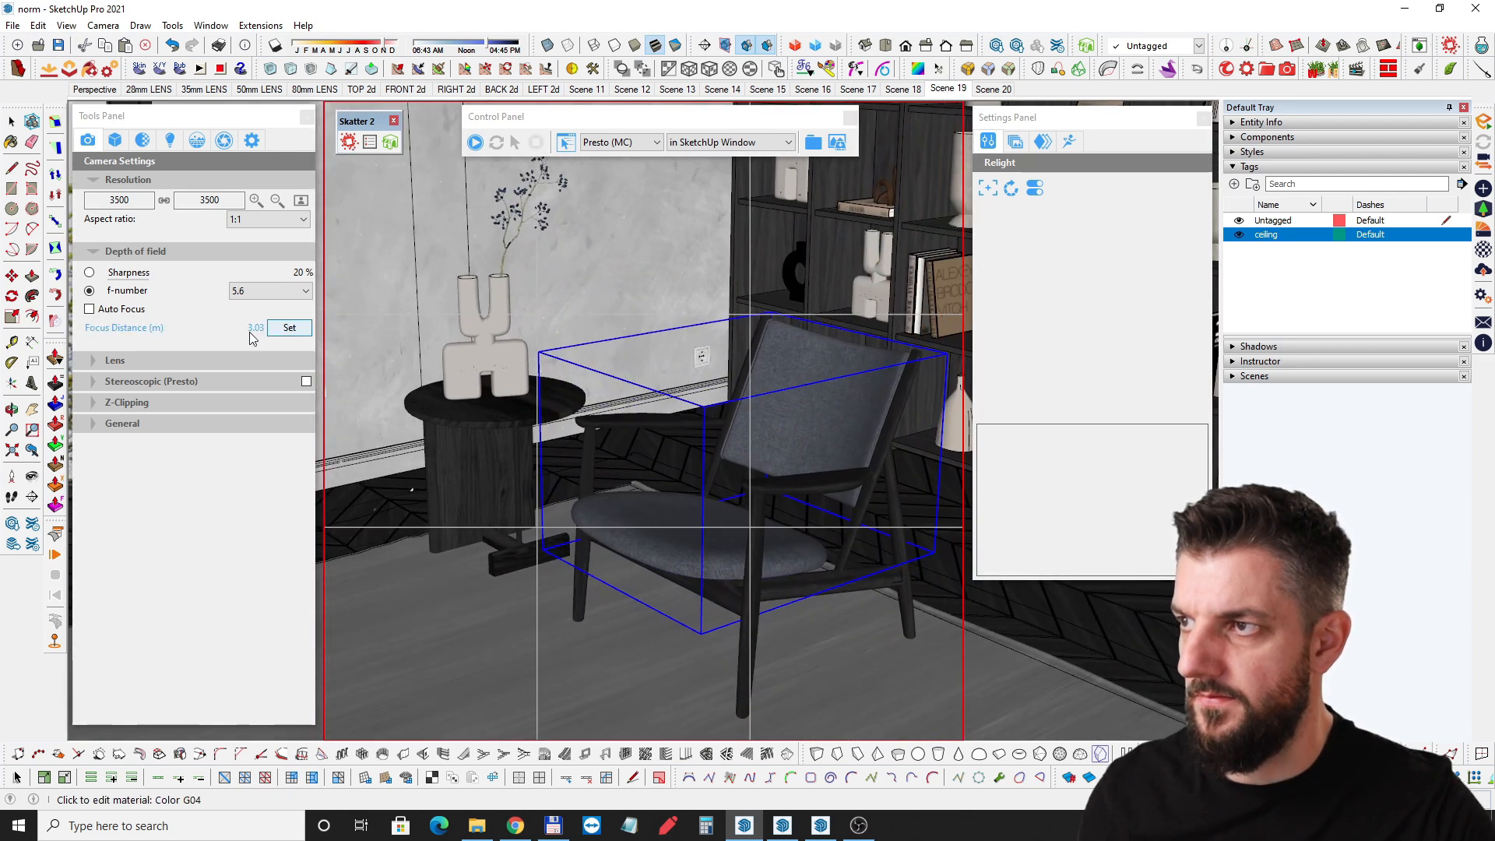
# Hide the ceiling tag so the room interior can be seen from above.
pyautogui.scroll(-10, 648, 417)
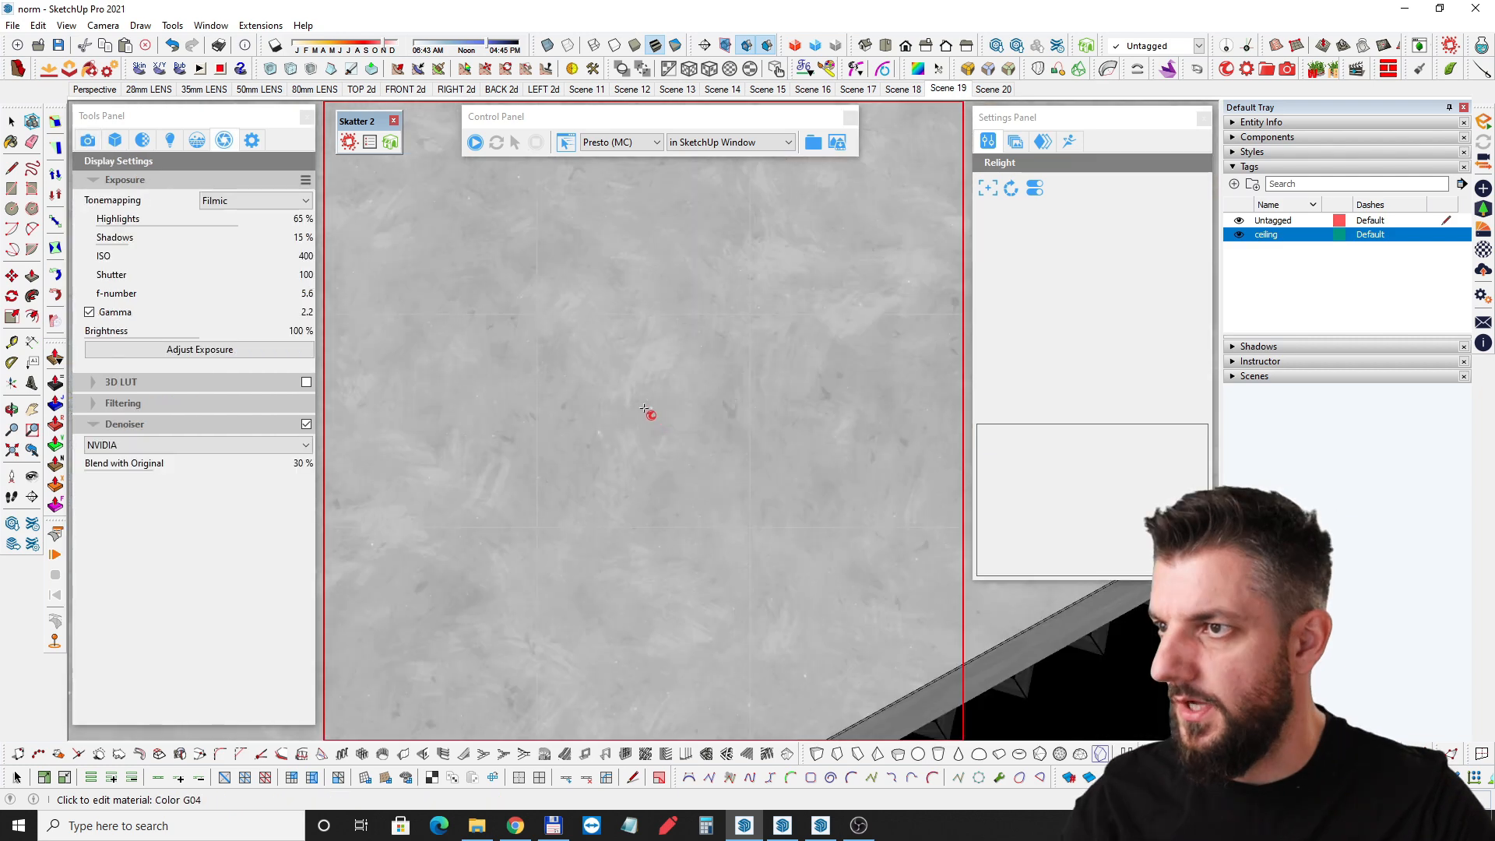
pyautogui.moveTo(669, 400); pyautogui.dragTo(676, 372, button='middle')
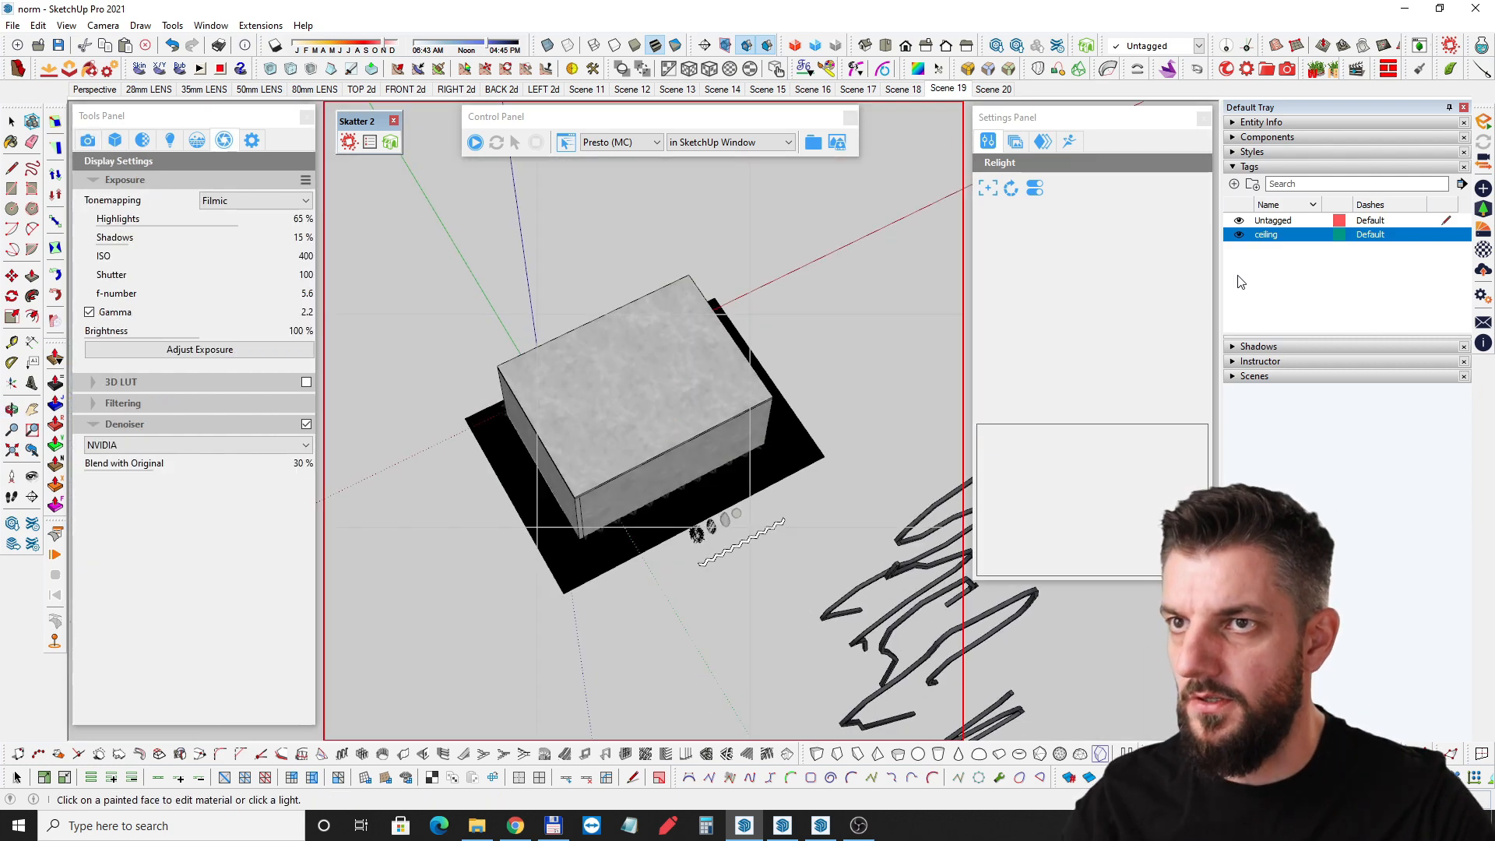
pyautogui.click(1238, 234)
pyautogui.press('space')
pyautogui.scroll(5, 572, 336)
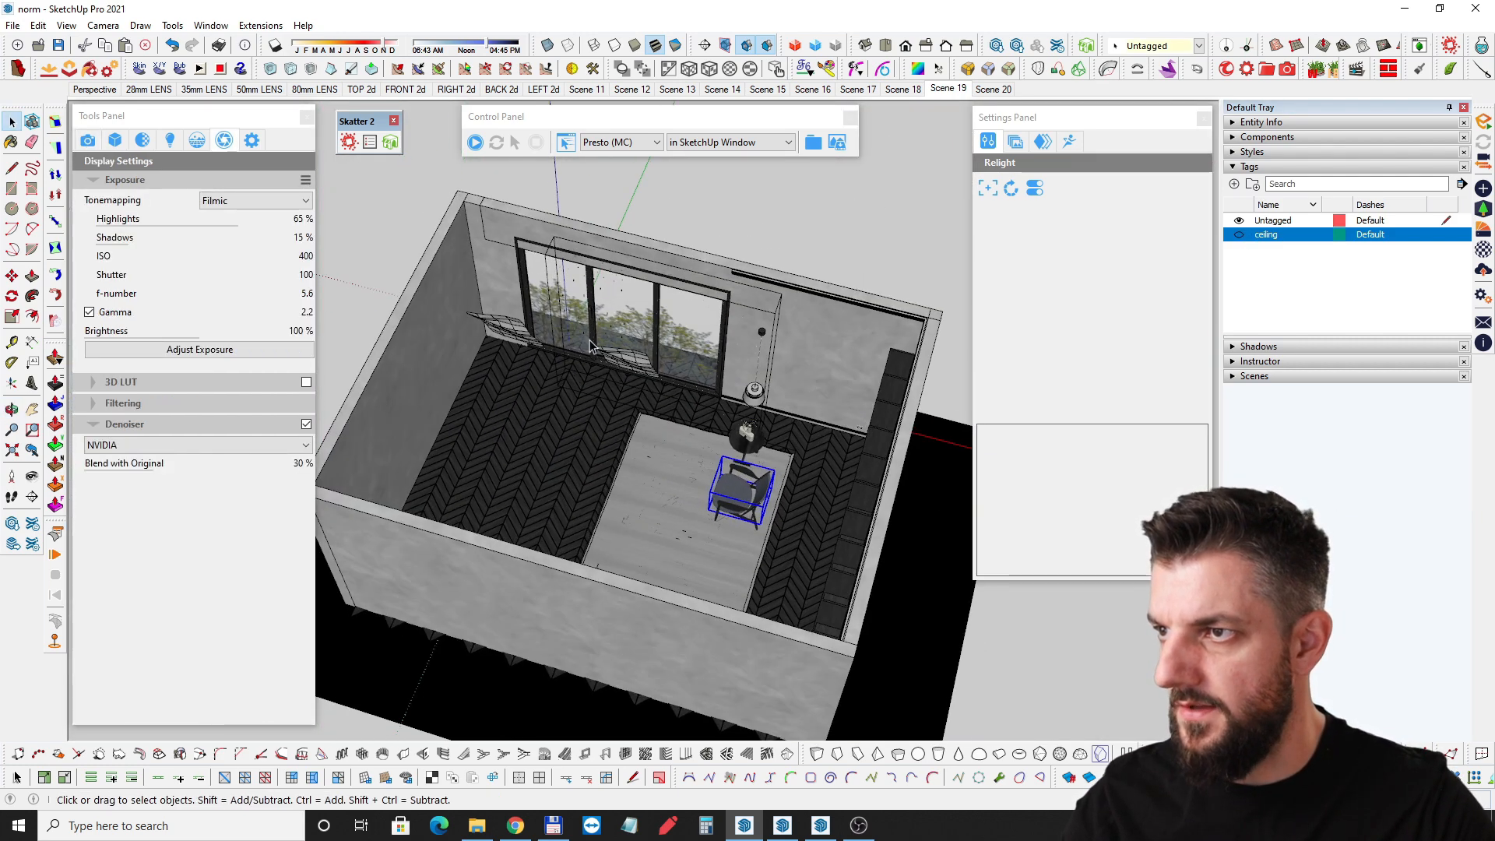
# Select both curved panels by the windows to point them out, and clear the selection.
pyautogui.scroll(10, 573, 336)
pyautogui.click(628, 282)
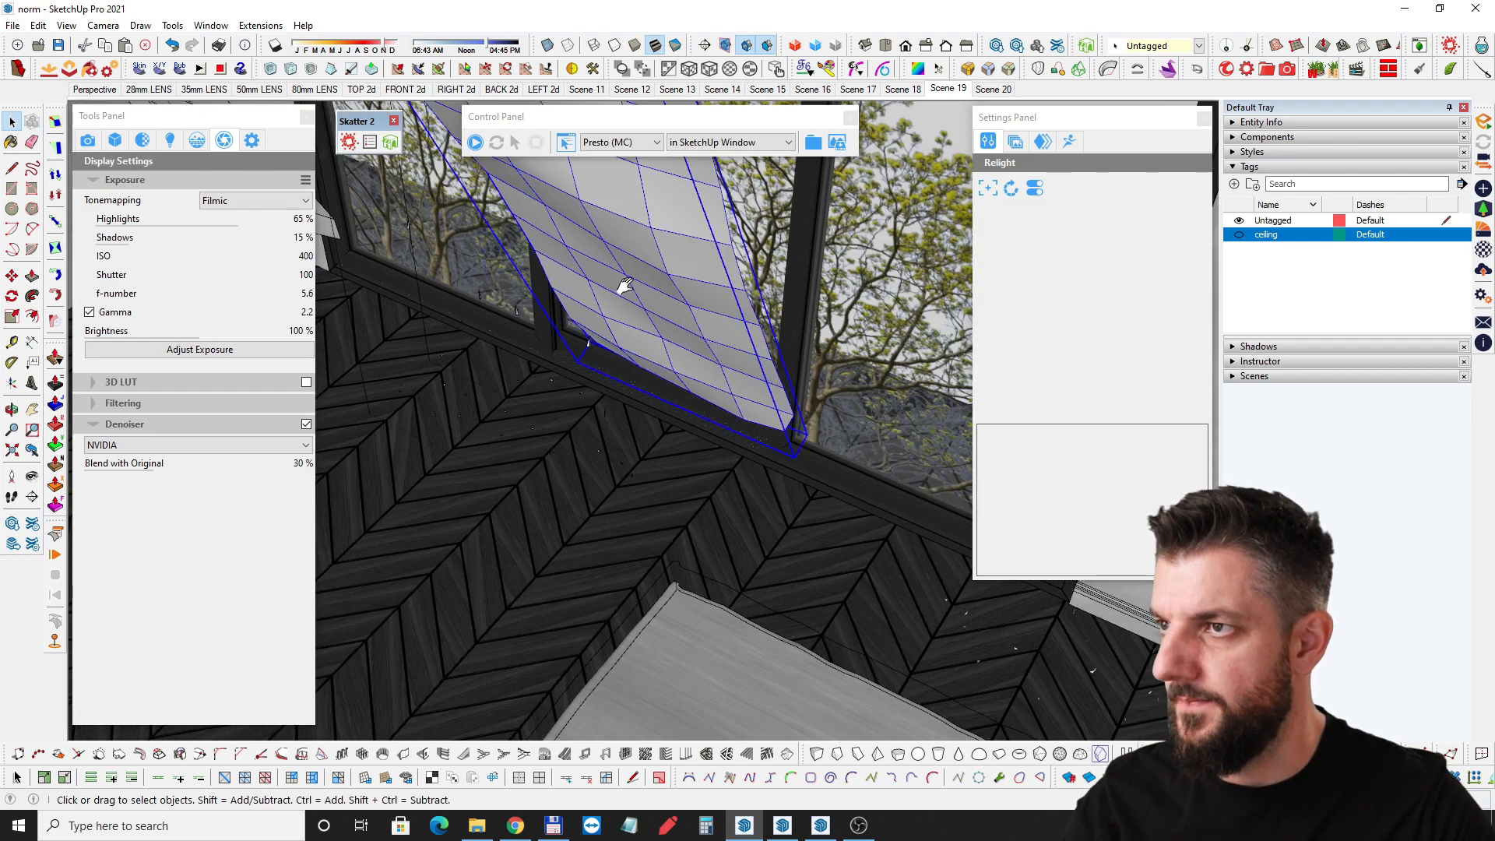
pyautogui.keyDown('shift'); pyautogui.moveTo(628, 281); pyautogui.dragTo(778, 439, button='middle'); pyautogui.keyUp('shift')
pyautogui.scroll(-3, 778, 440)
pyautogui.keyDown('shift'); pyautogui.click(471, 323); pyautogui.keyUp('shift')
pyautogui.moveTo(475, 327); pyautogui.dragTo(756, 375, button='middle')
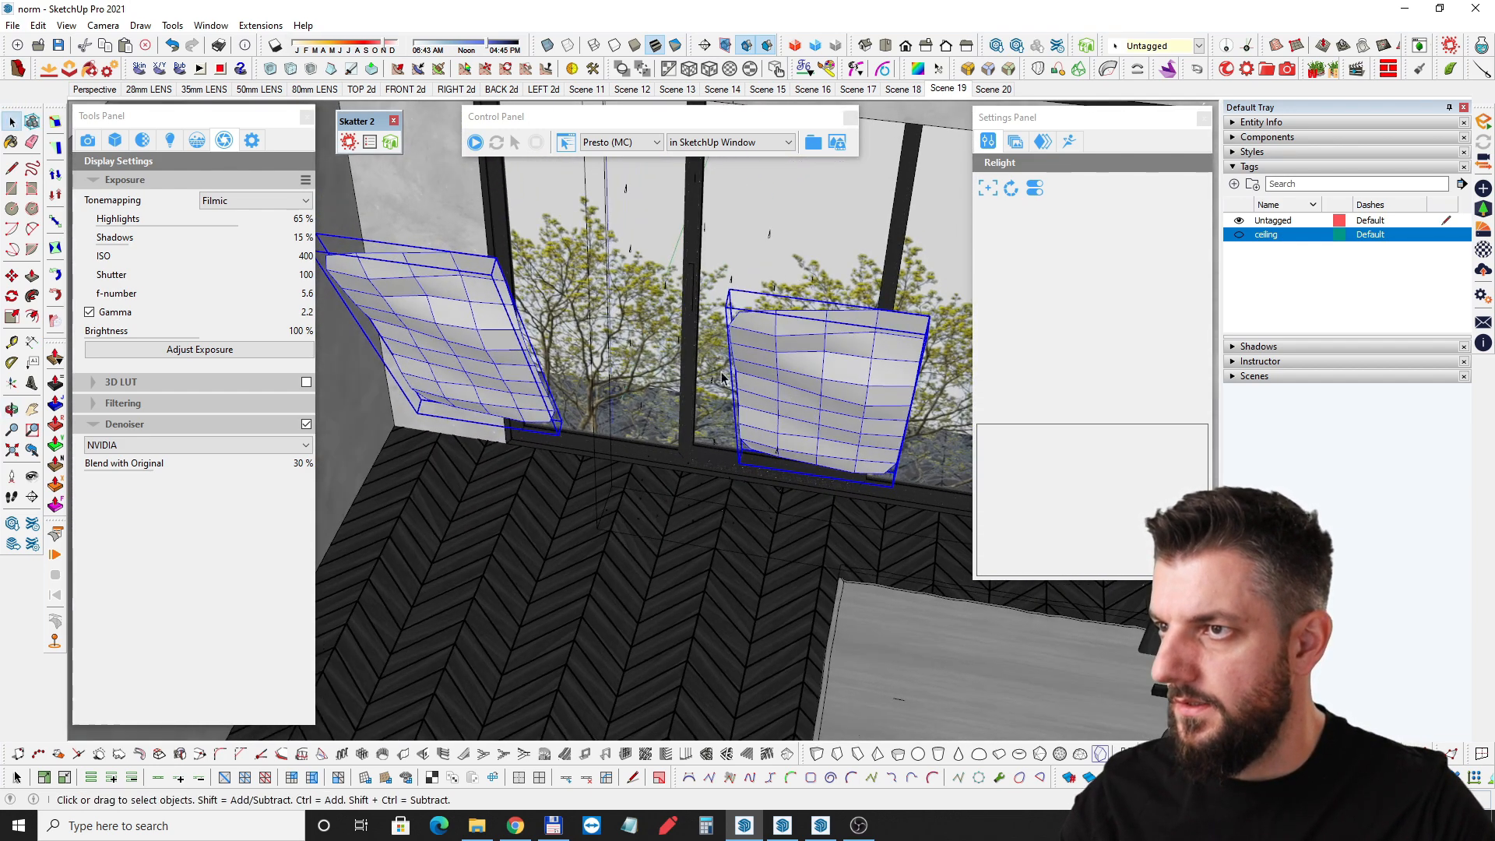
pyautogui.hotkey('ctrl', 't')
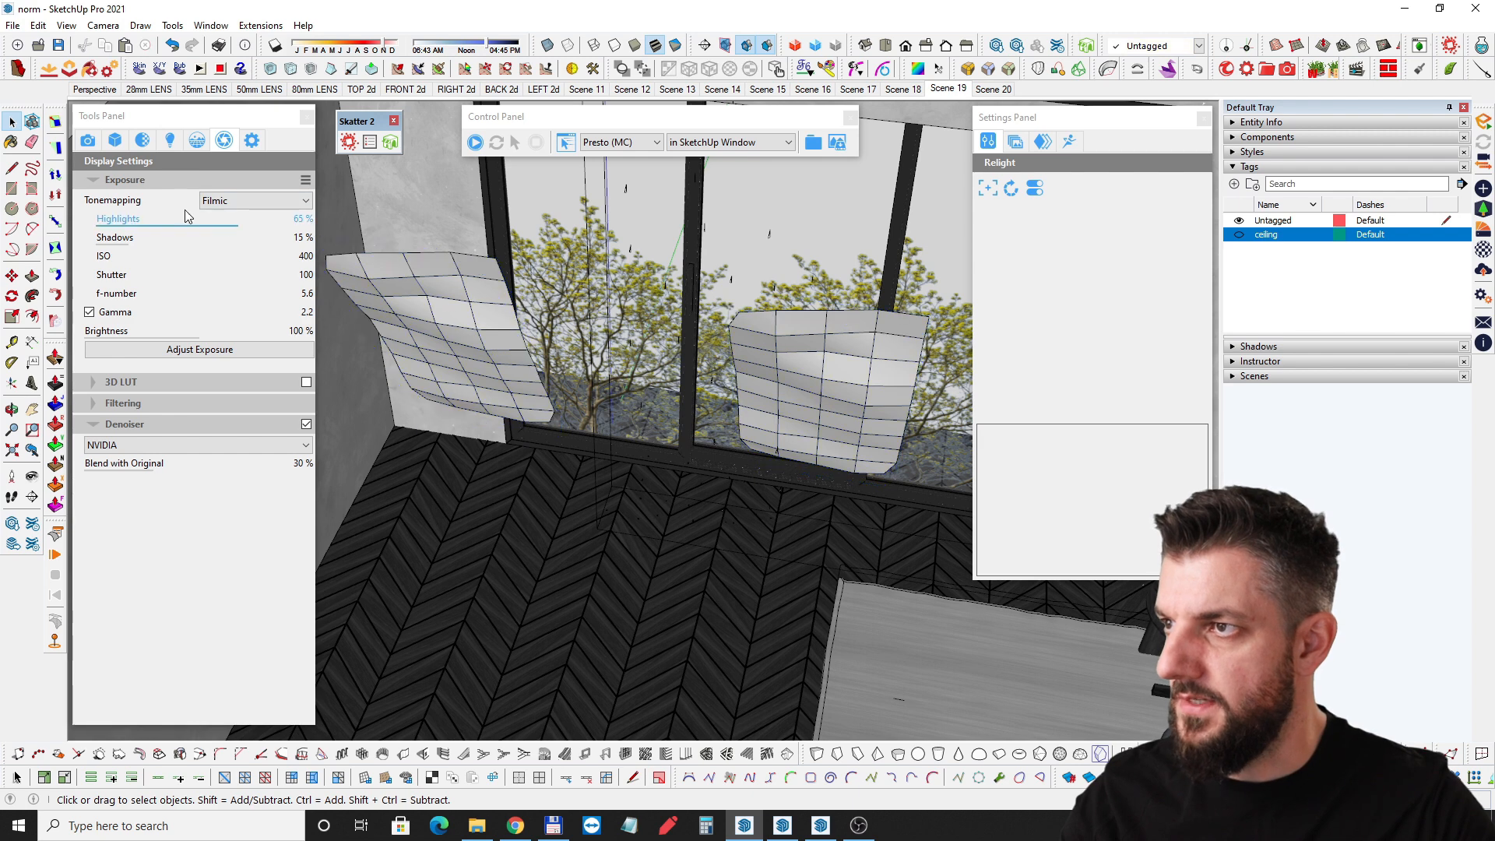
# Inspect the invisible light plane beside the window, including its component visibility options and the emitter preset of its Color C01 material.
pyautogui.click(398, 288)
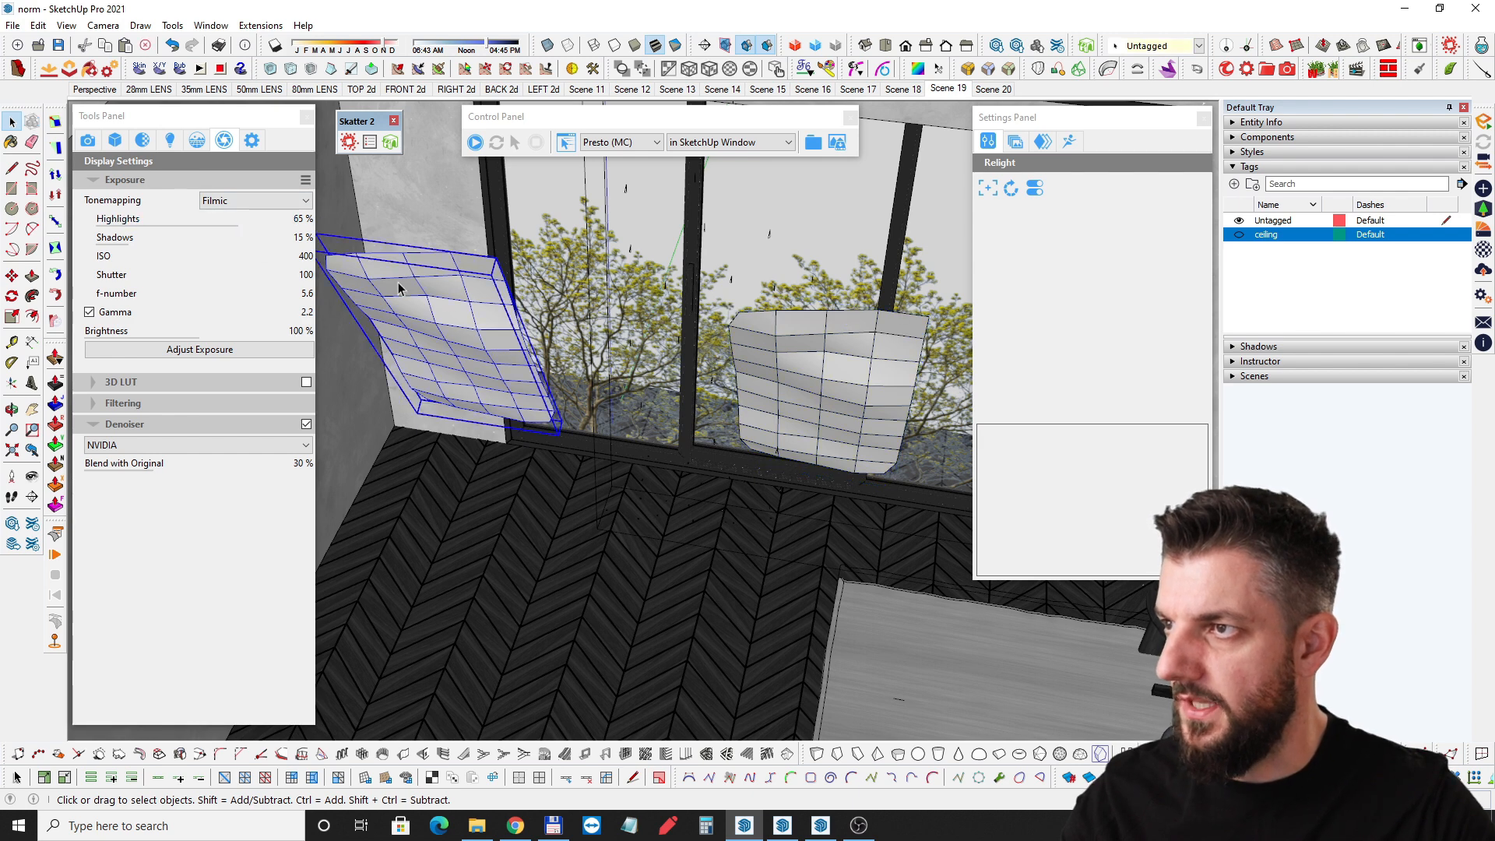
pyautogui.click(114, 140)
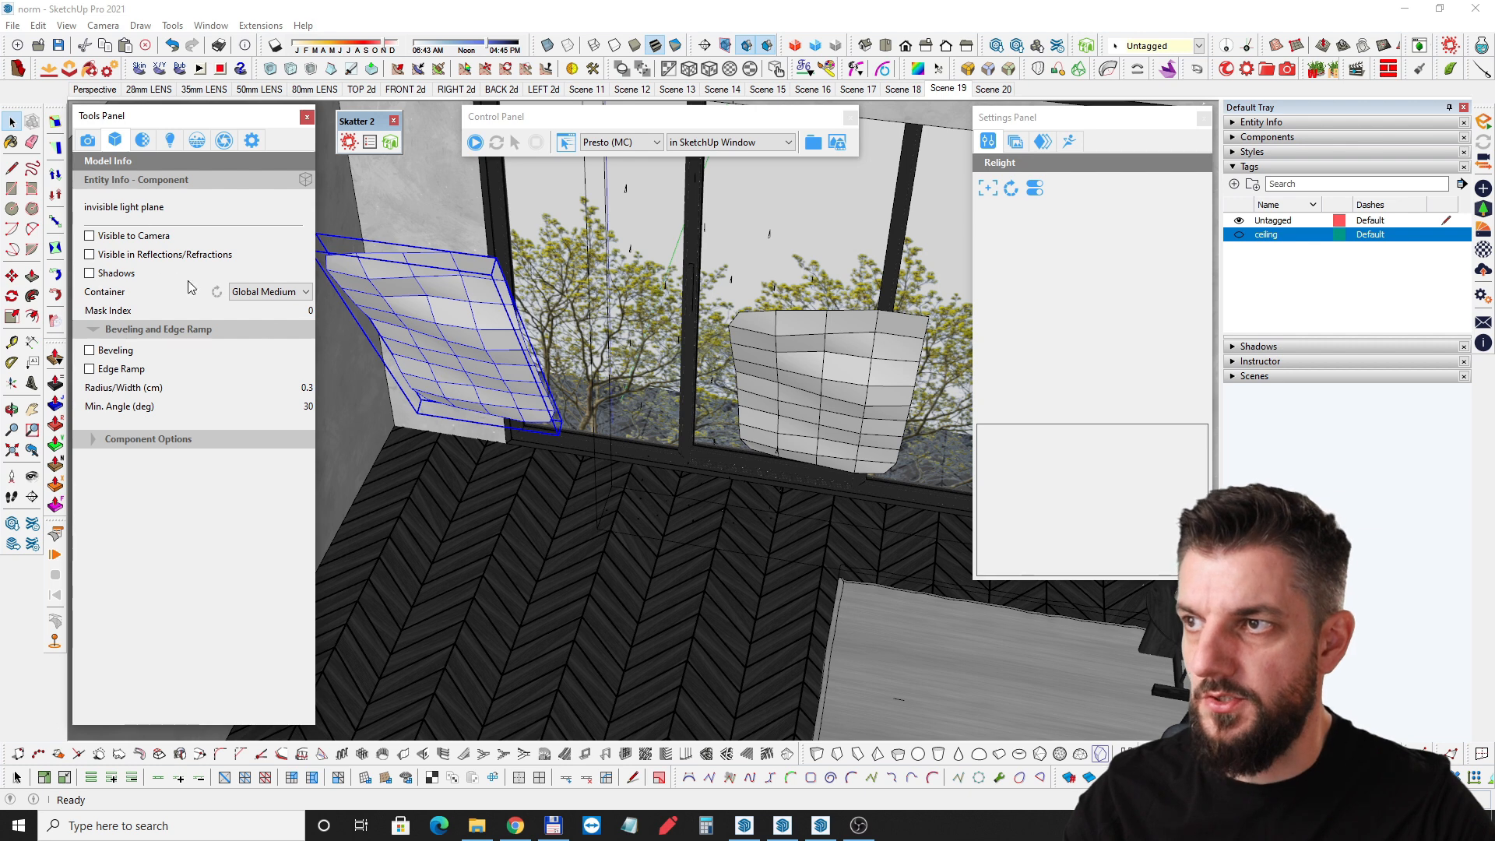
pyautogui.click(831, 386)
pyautogui.click(428, 336)
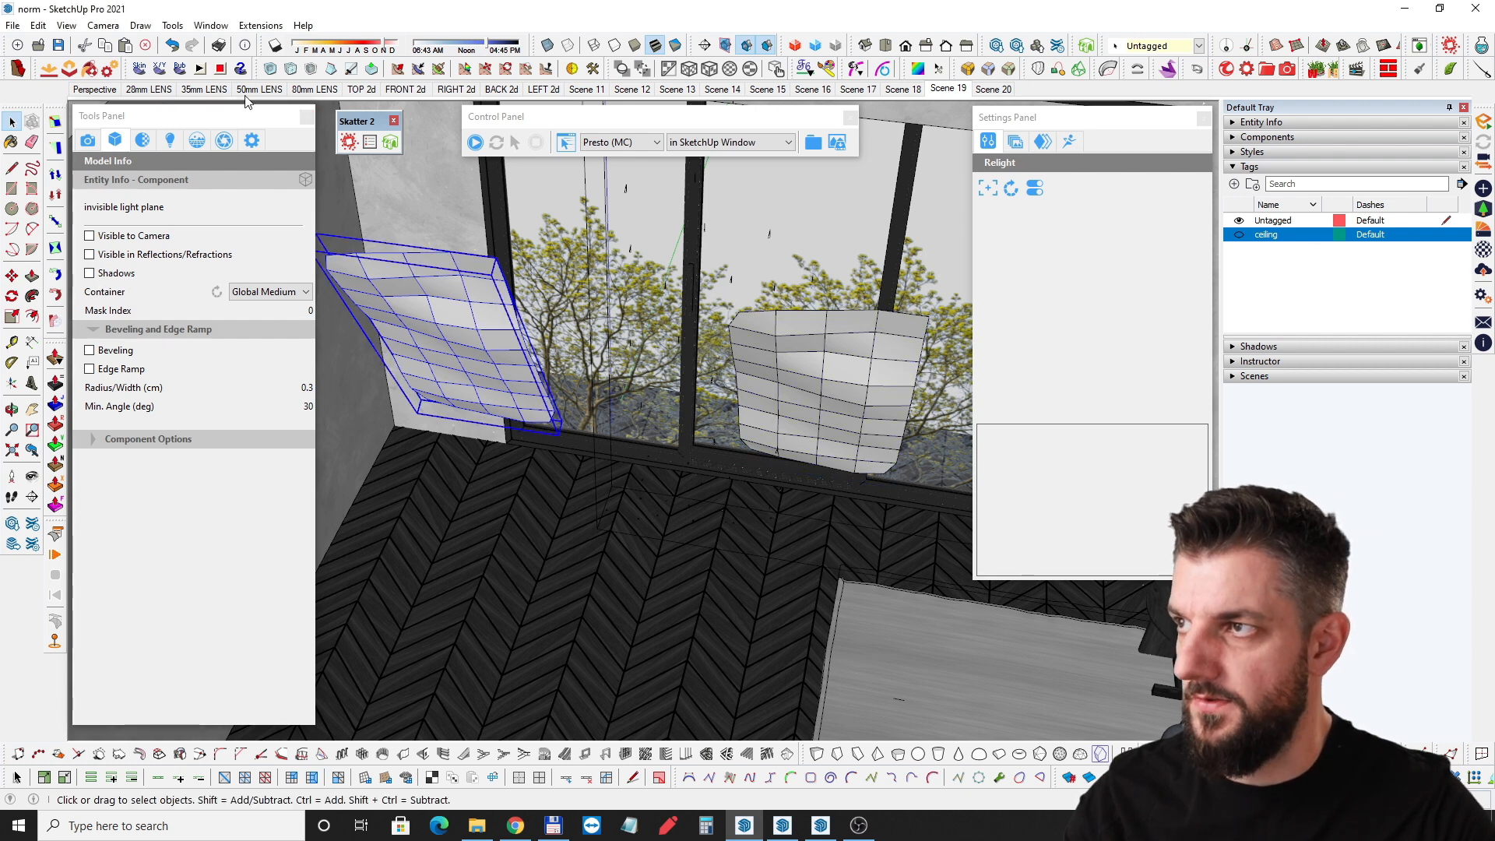
pyautogui.click(141, 140)
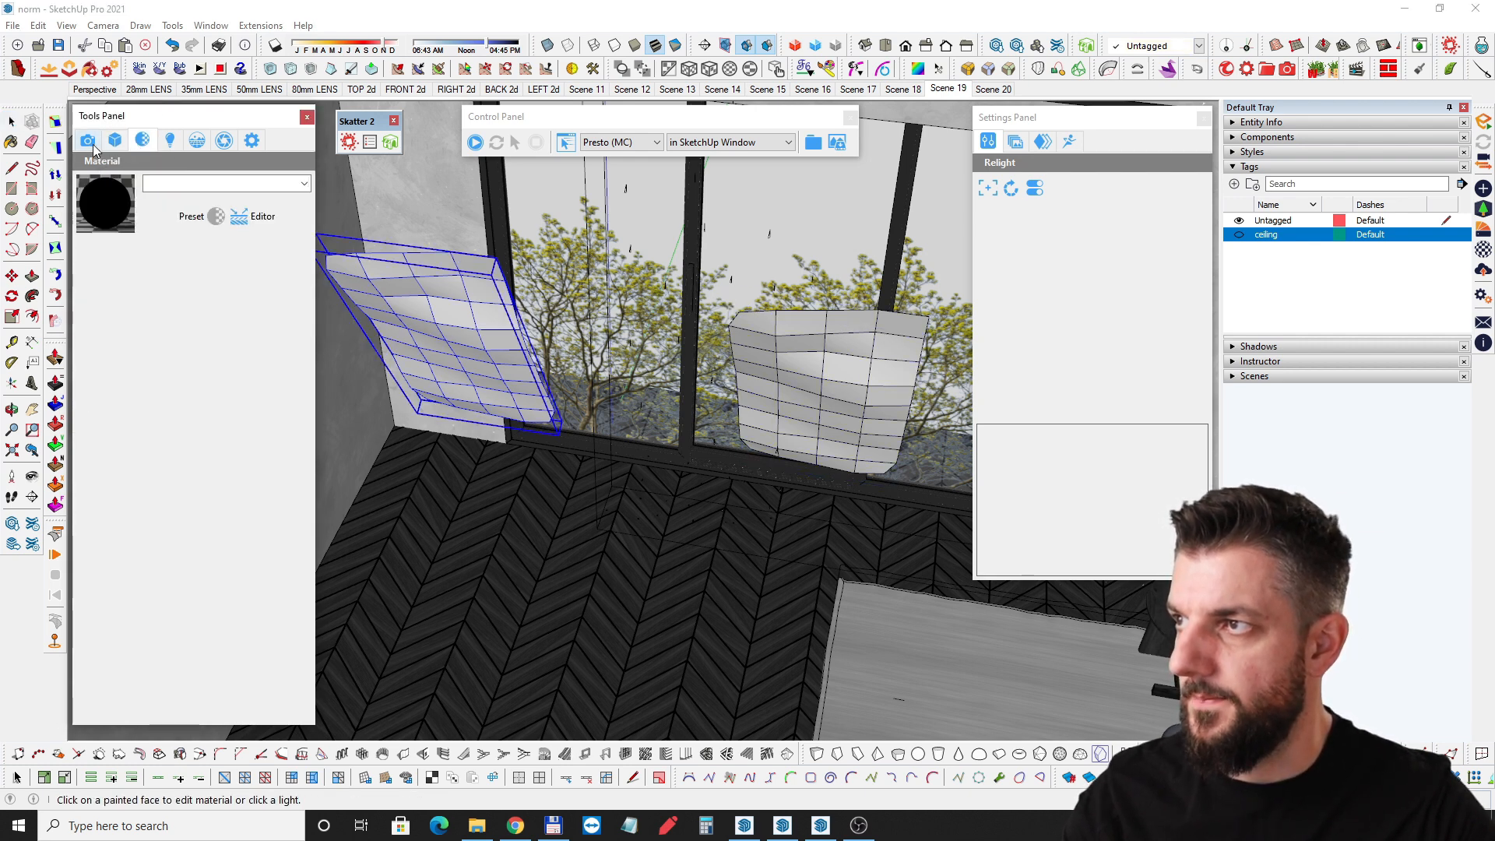
pyautogui.click(420, 309)
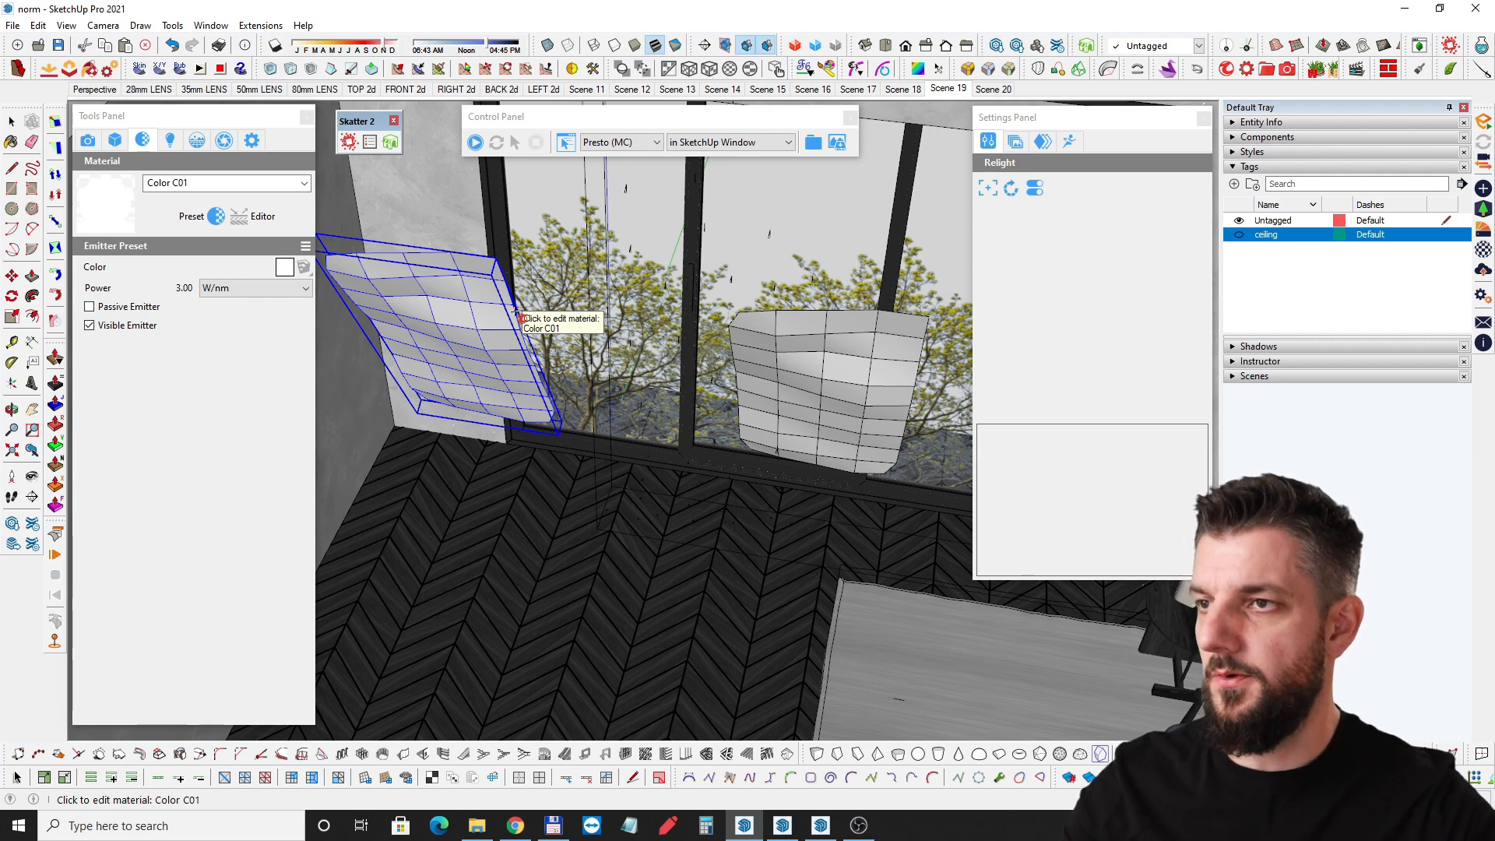
# Show the ceiling tag again and restore the Scene 19 view of the armchair.
pyautogui.moveTo(502, 329); pyautogui.dragTo(814, 433, button='middle')
pyautogui.scroll(4, 835, 555)
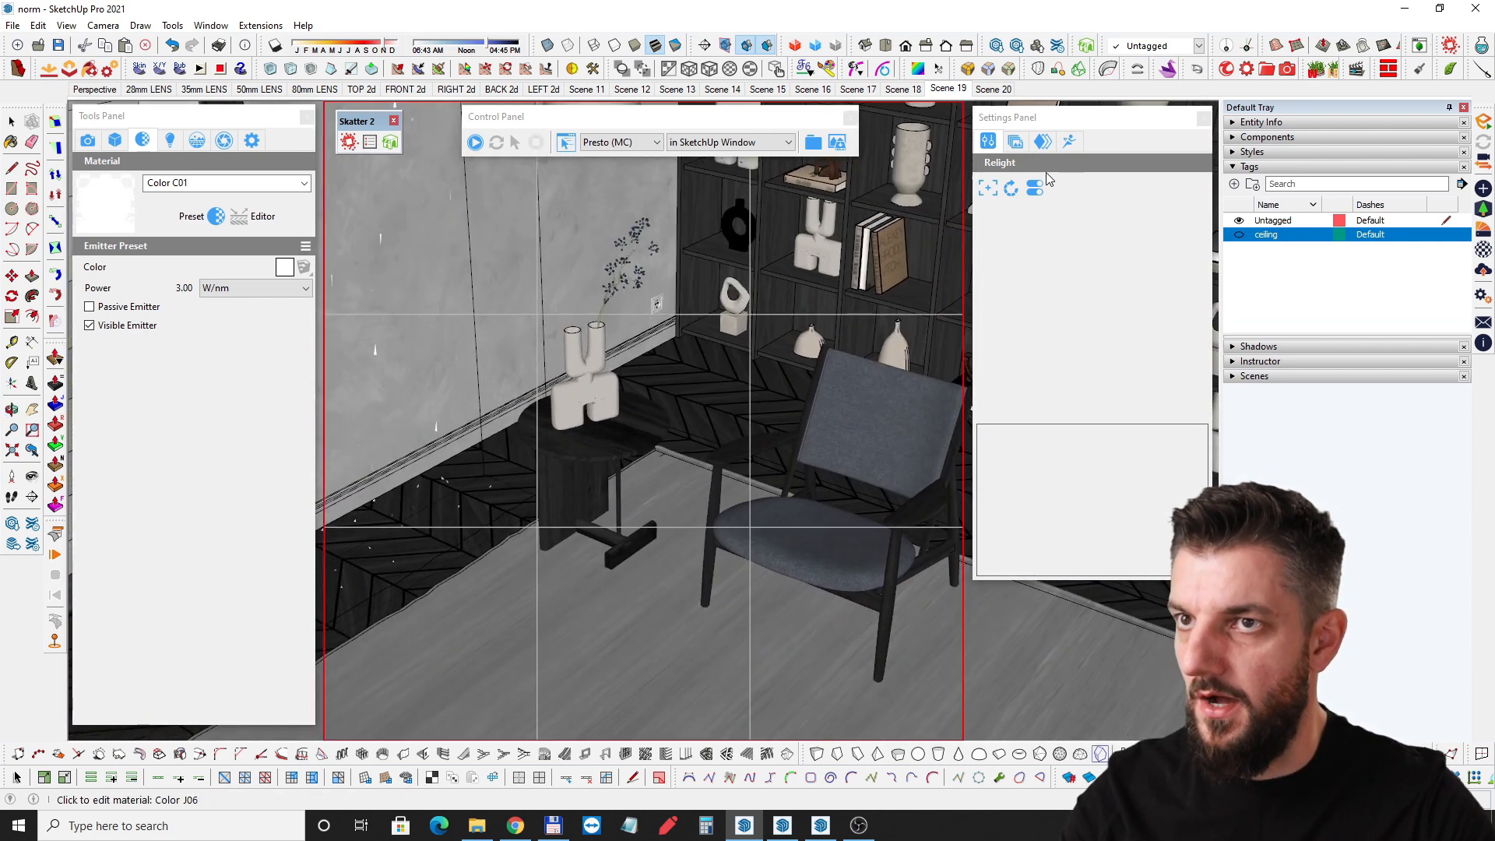
pyautogui.click(1240, 236)
pyautogui.click(930, 87)
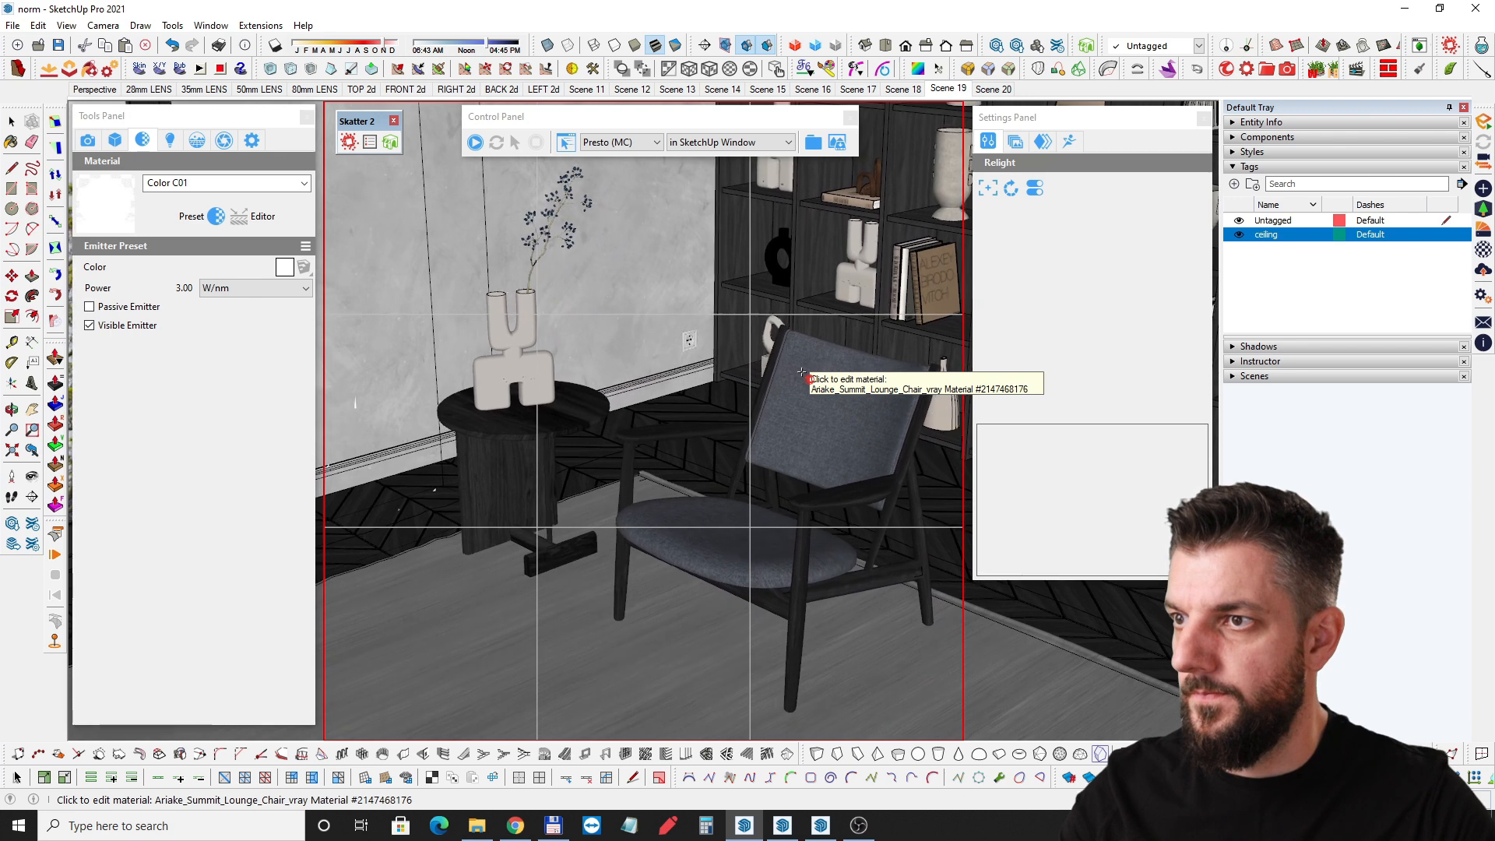
# Review the compositions listed in the Skatter Composition Manager and close it.
pyautogui.click(371, 143)
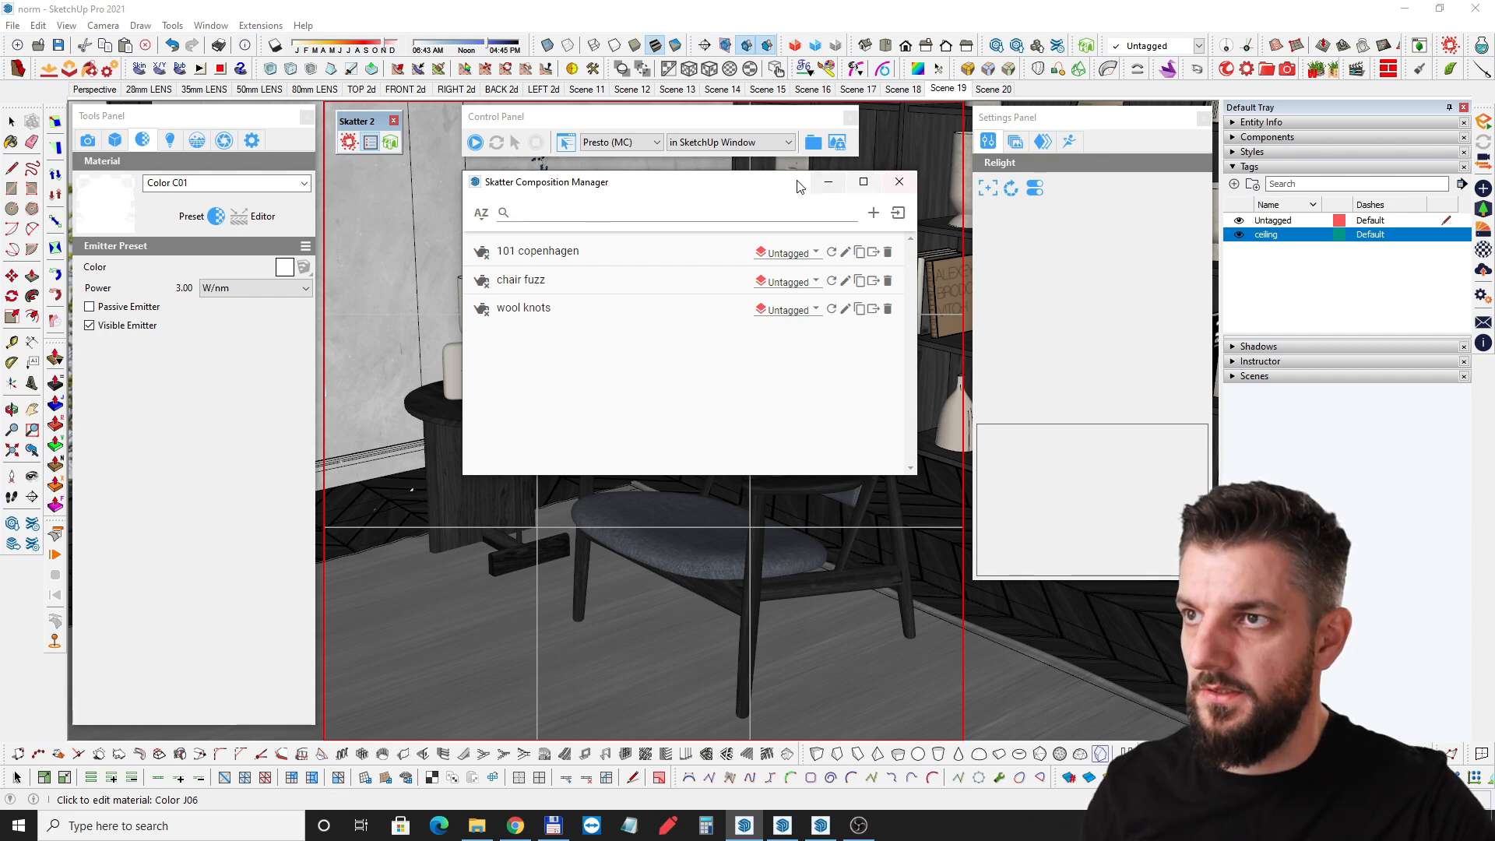
pyautogui.click(902, 182)
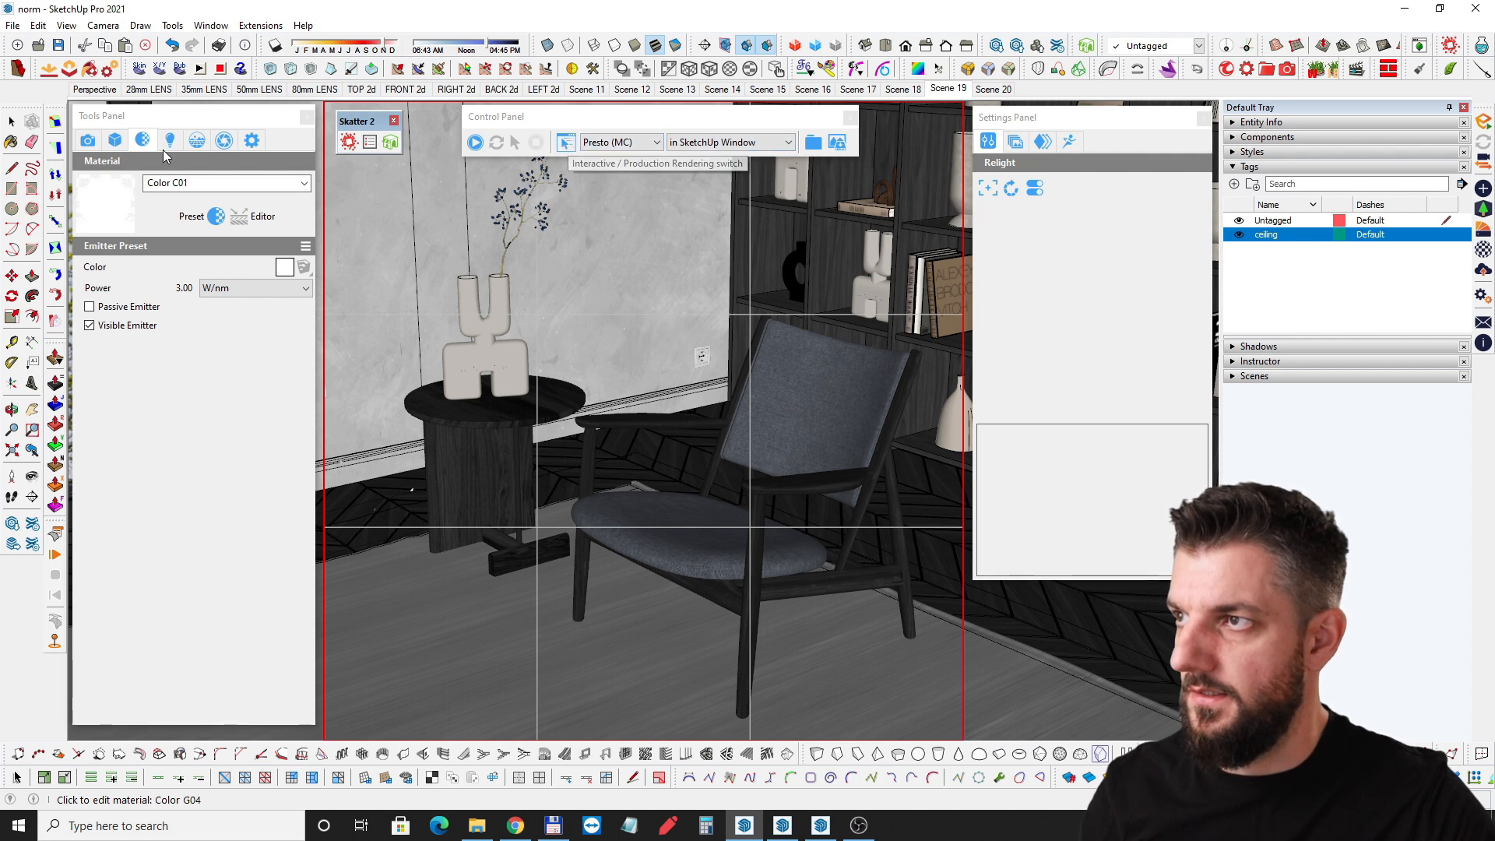
# Turn off the denoiser and start the Presto (MC) render in the SketchUp window.
pyautogui.click(223, 140)
pyautogui.click(306, 424)
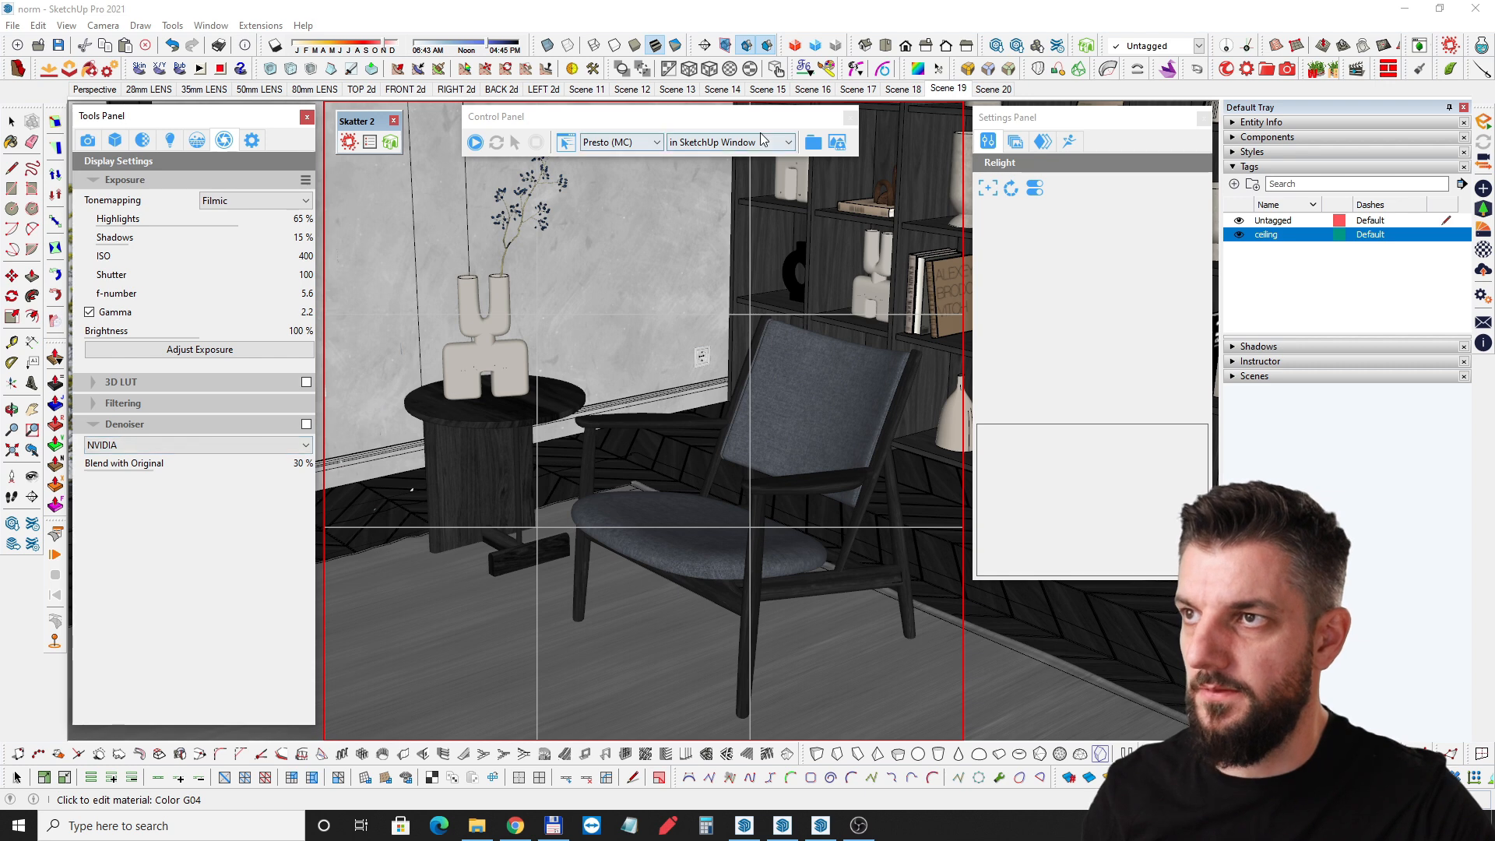
pyautogui.click(475, 142)
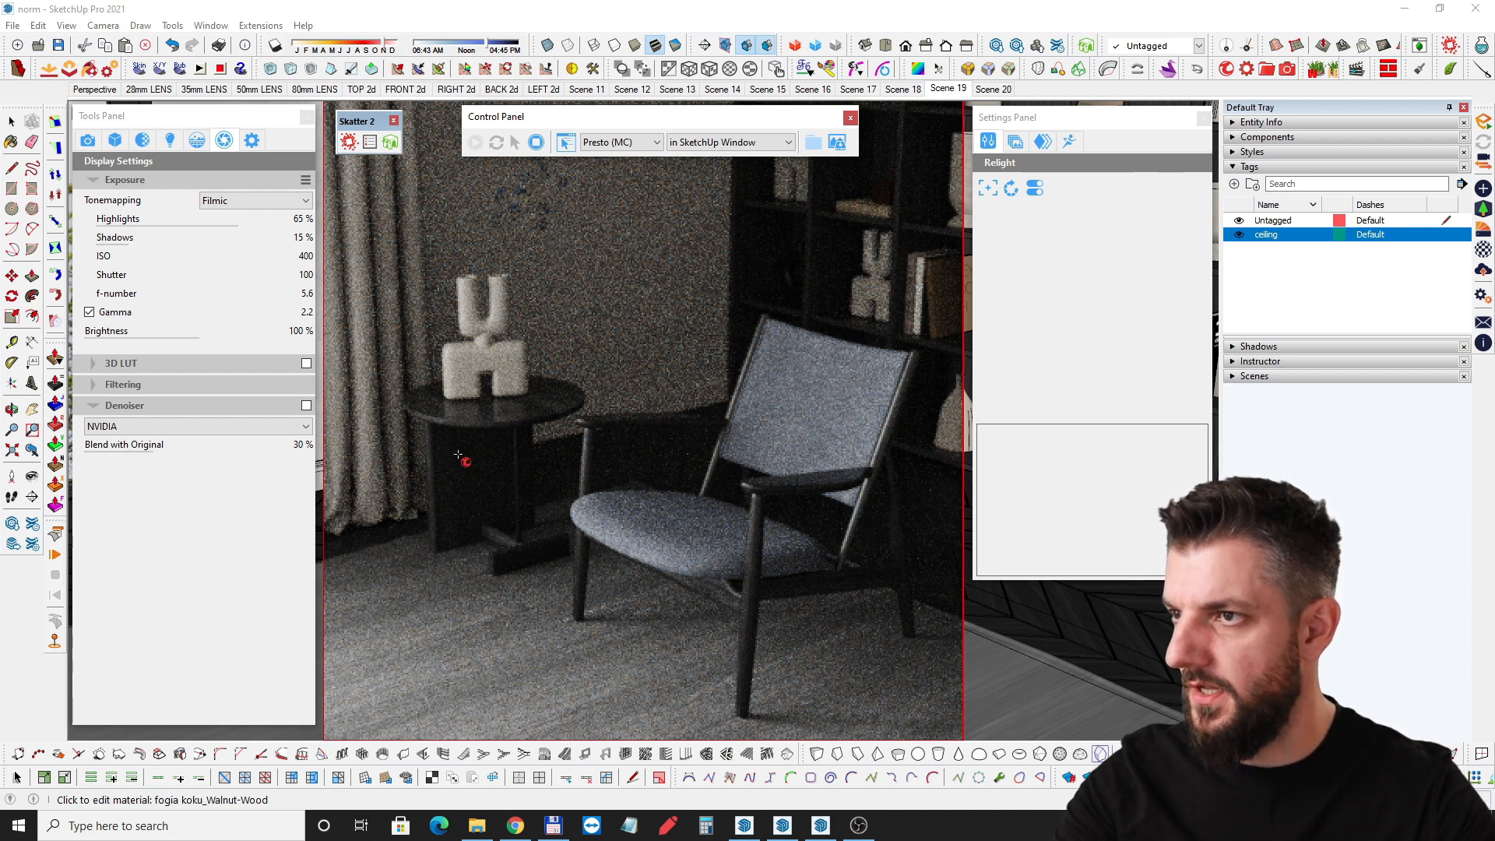
# Set the emitter power of the light planes' Color C01 material to 5 W/nm.
pyautogui.moveTo(153, 116)
pyautogui.mouseDown()
pyautogui.moveTo(8, 109)
pyautogui.moveTo(156, 218)
pyautogui.moveTo(157, 121)
pyautogui.mouseUp()
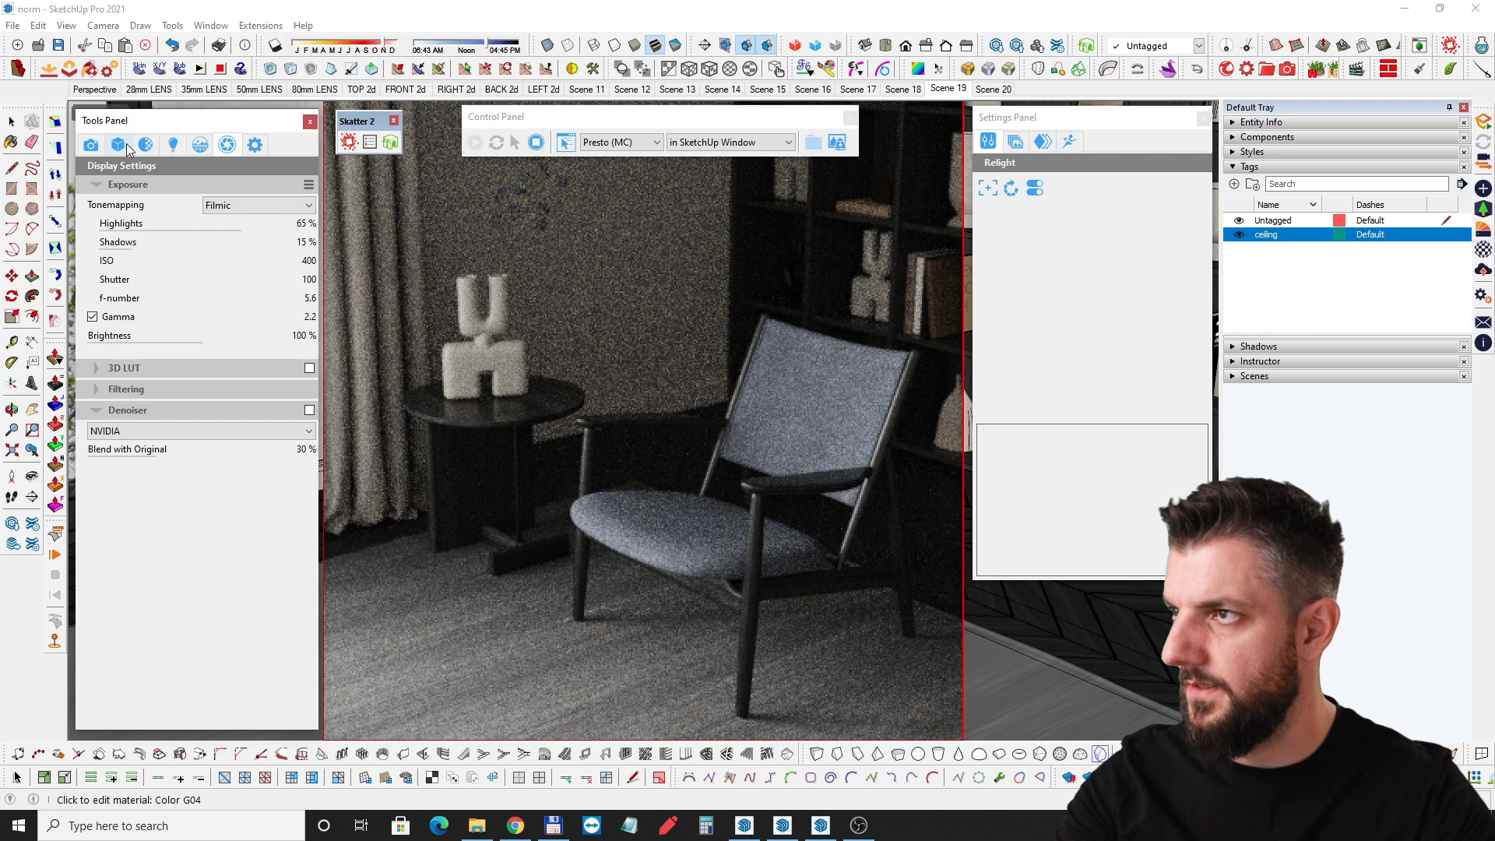
pyautogui.click(146, 144)
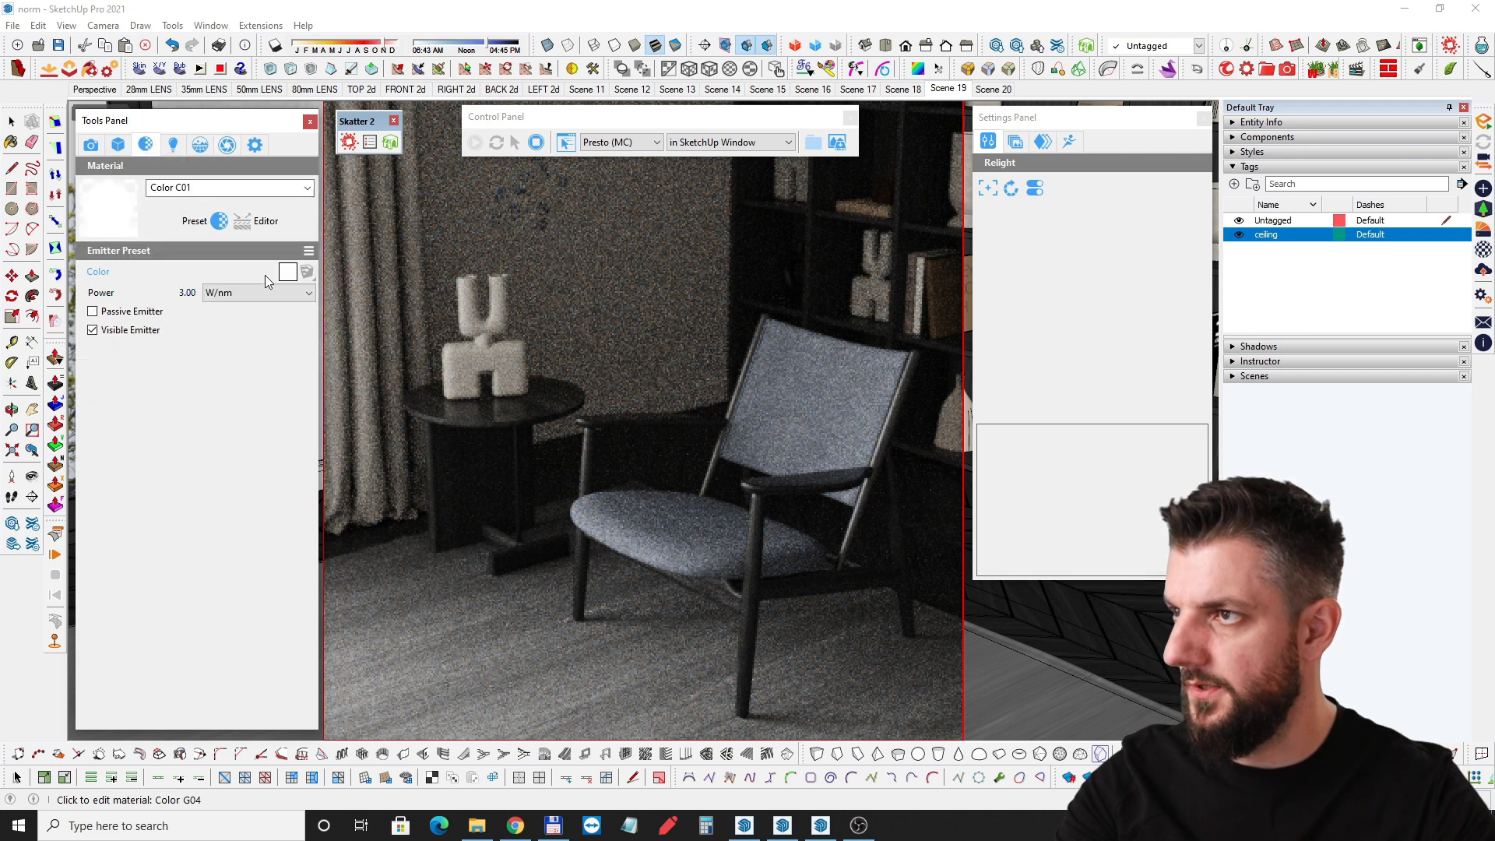
pyautogui.doubleClick(186, 293)
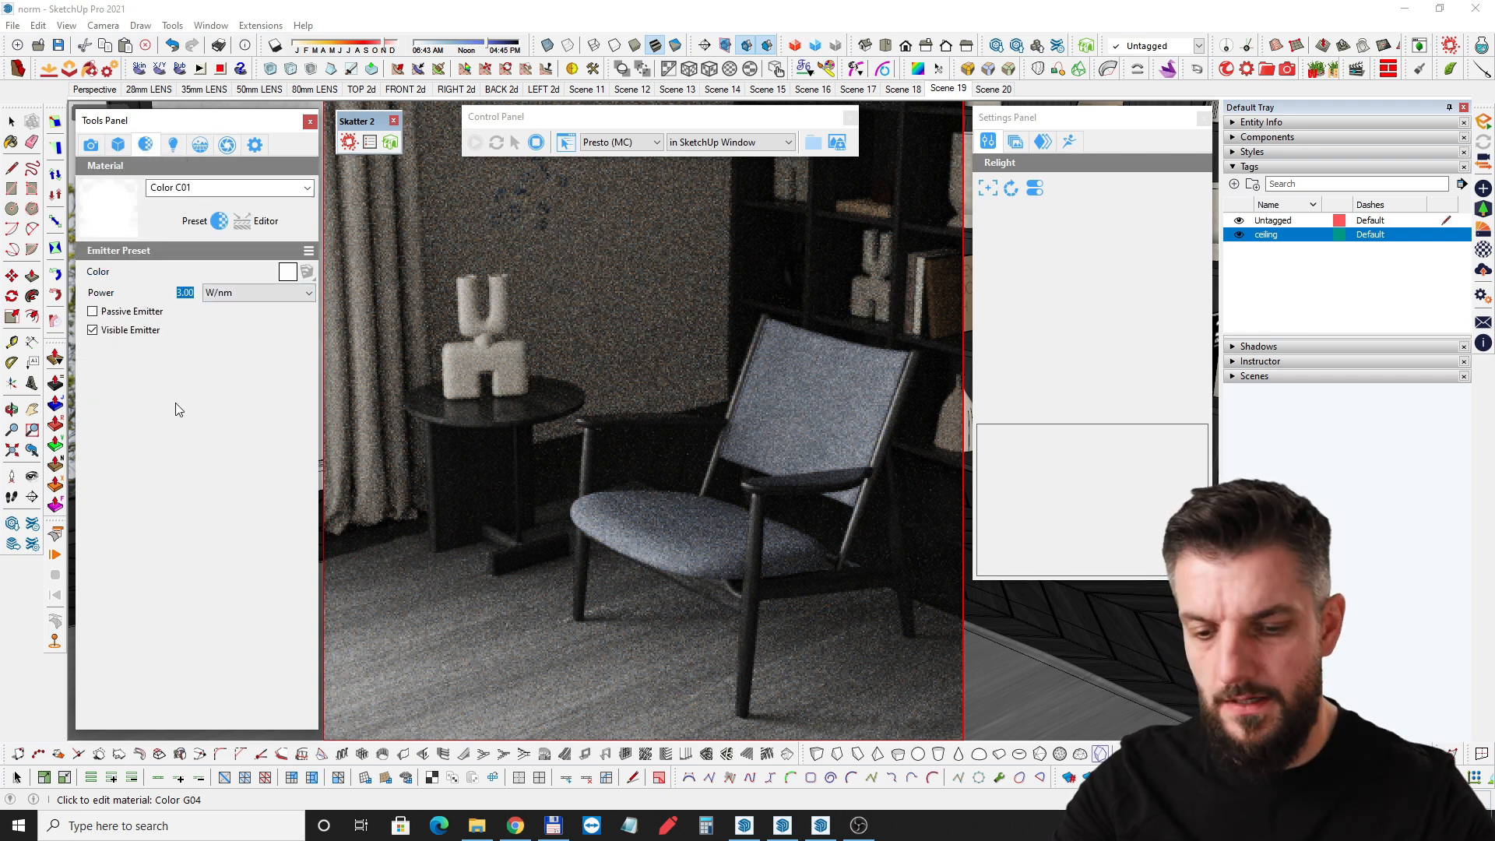
pyautogui.write('5')
pyautogui.press('Return')
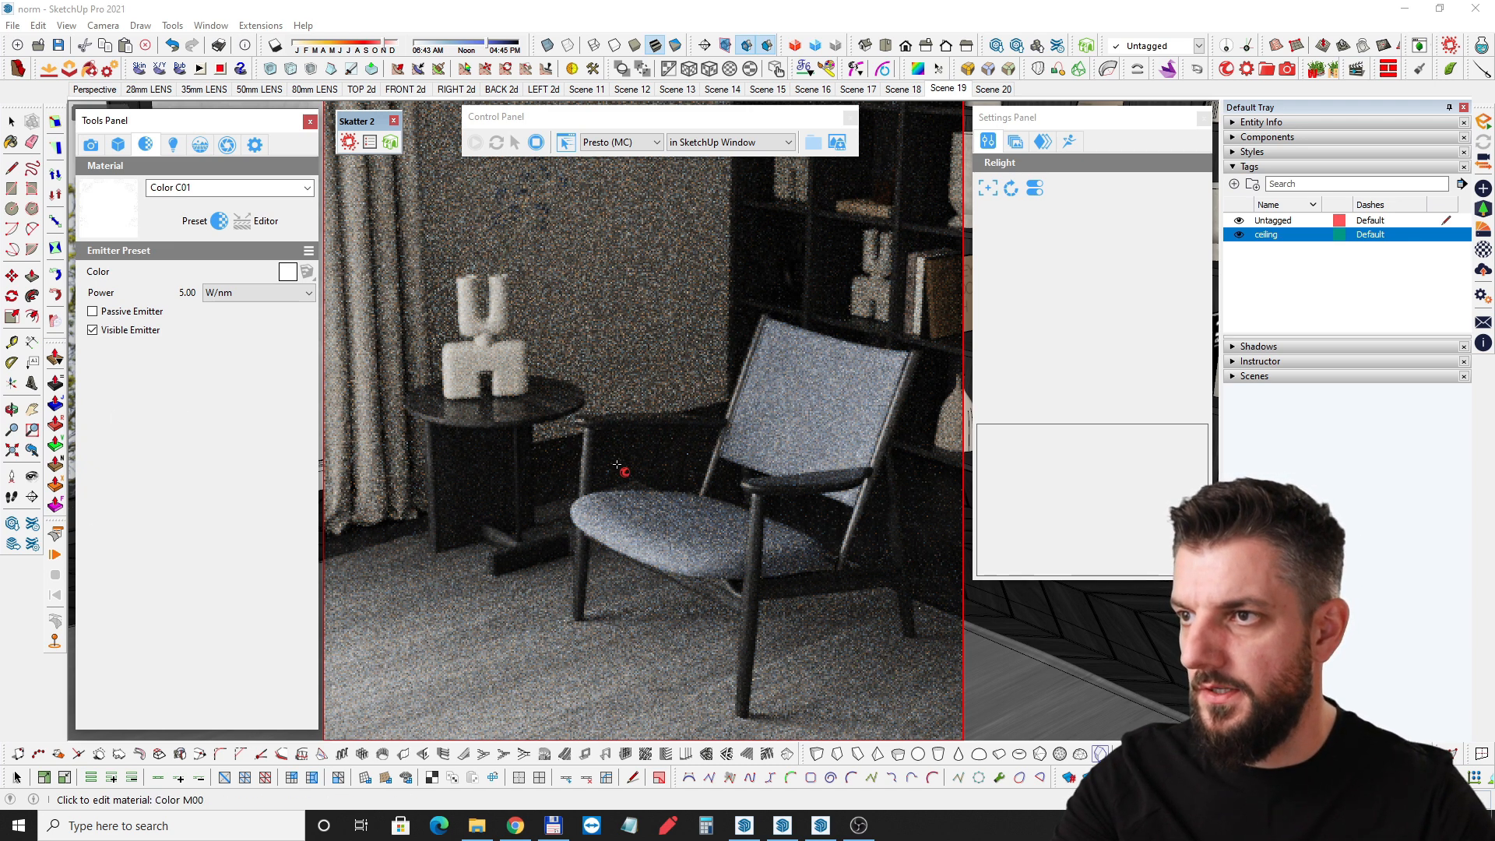
# Try an exposure ISO of 500 on the live render, and set it back to 400.
pyautogui.click(200, 144)
pyautogui.click(224, 146)
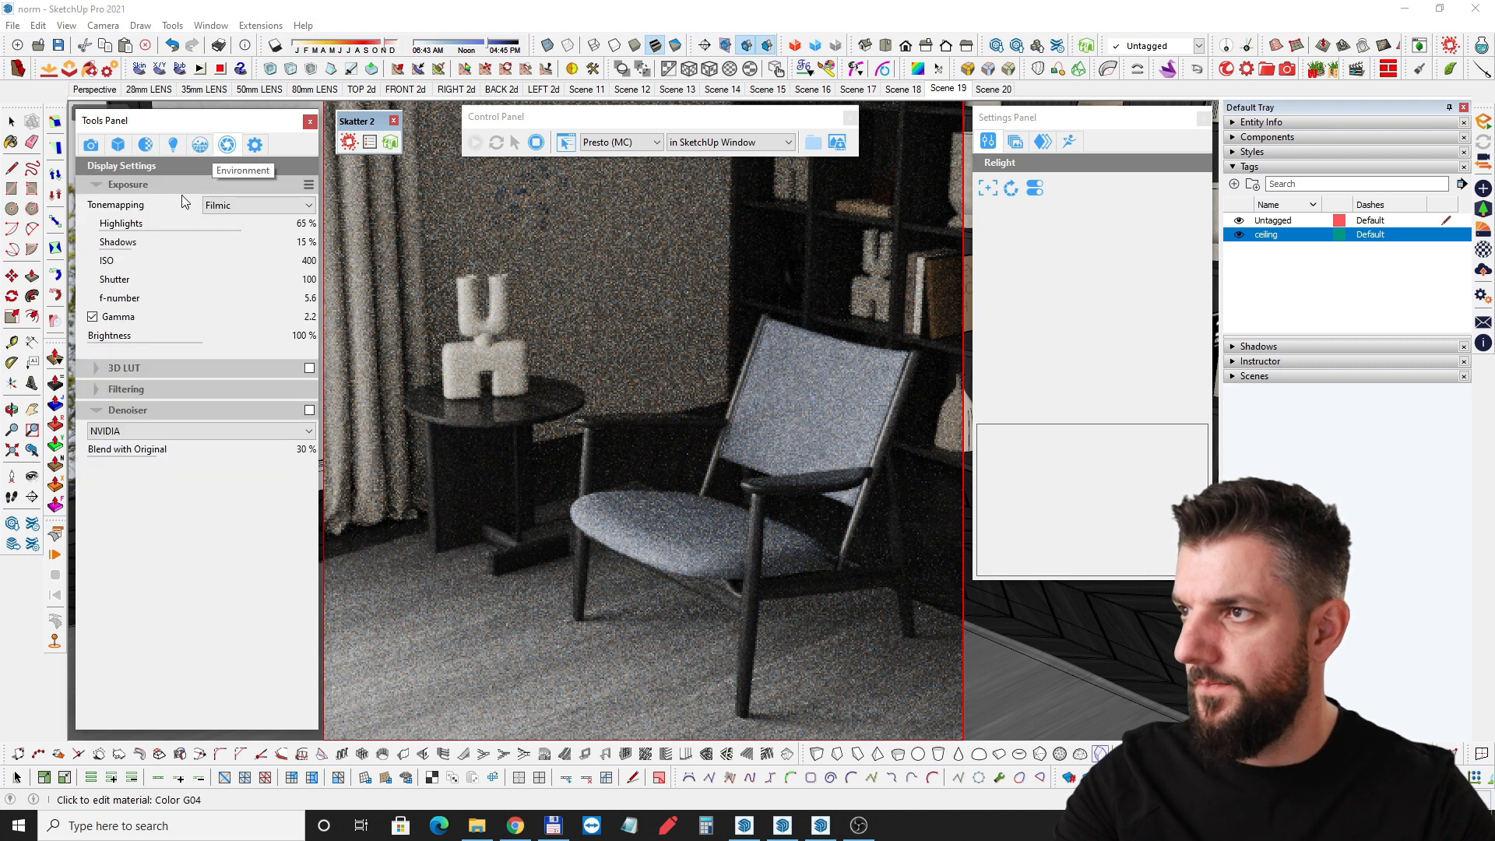
pyautogui.click(300, 260)
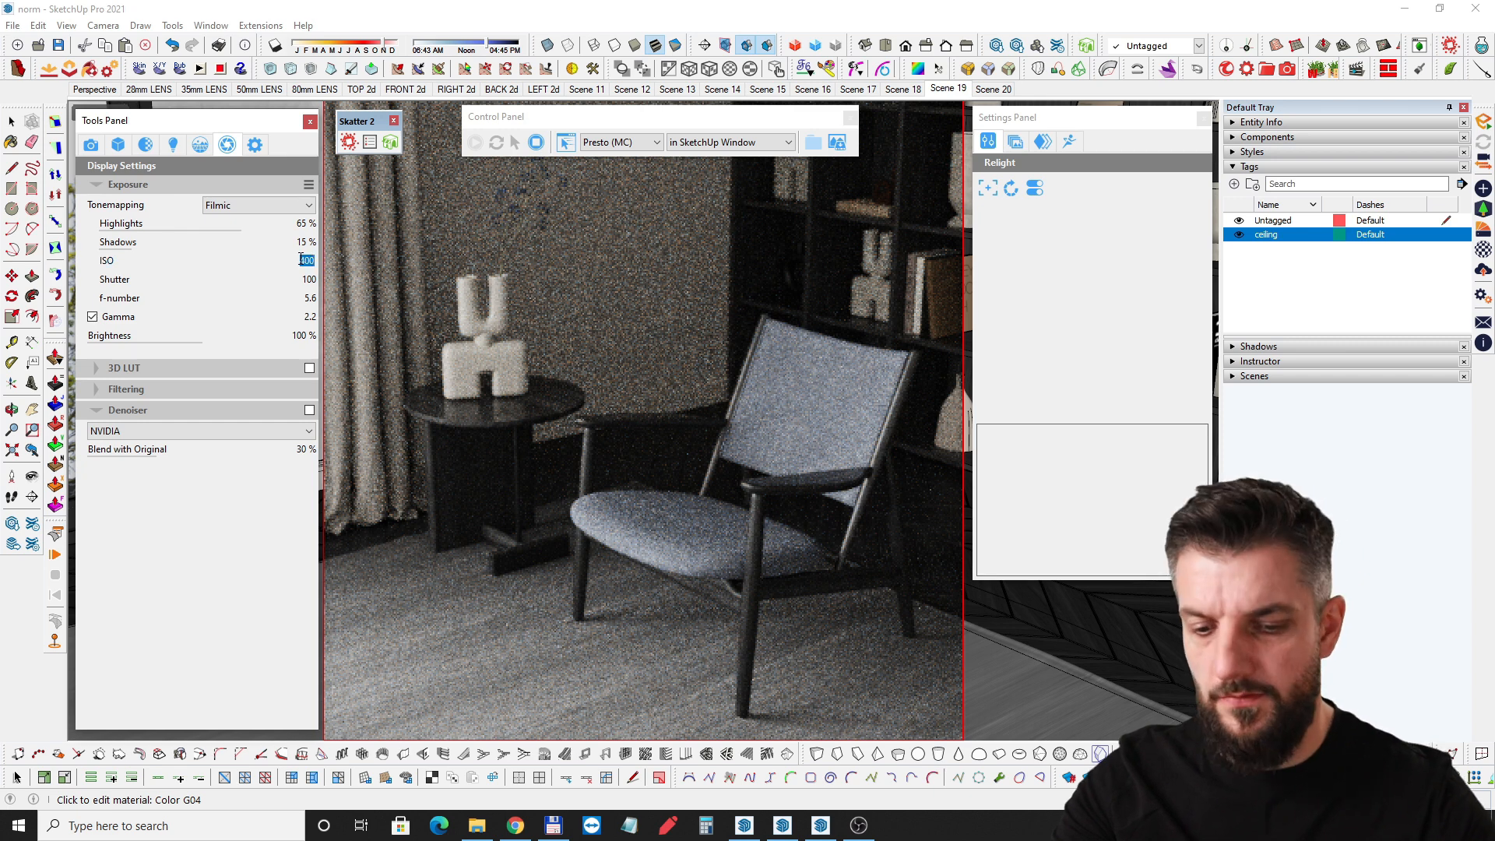
pyautogui.click(302, 261)
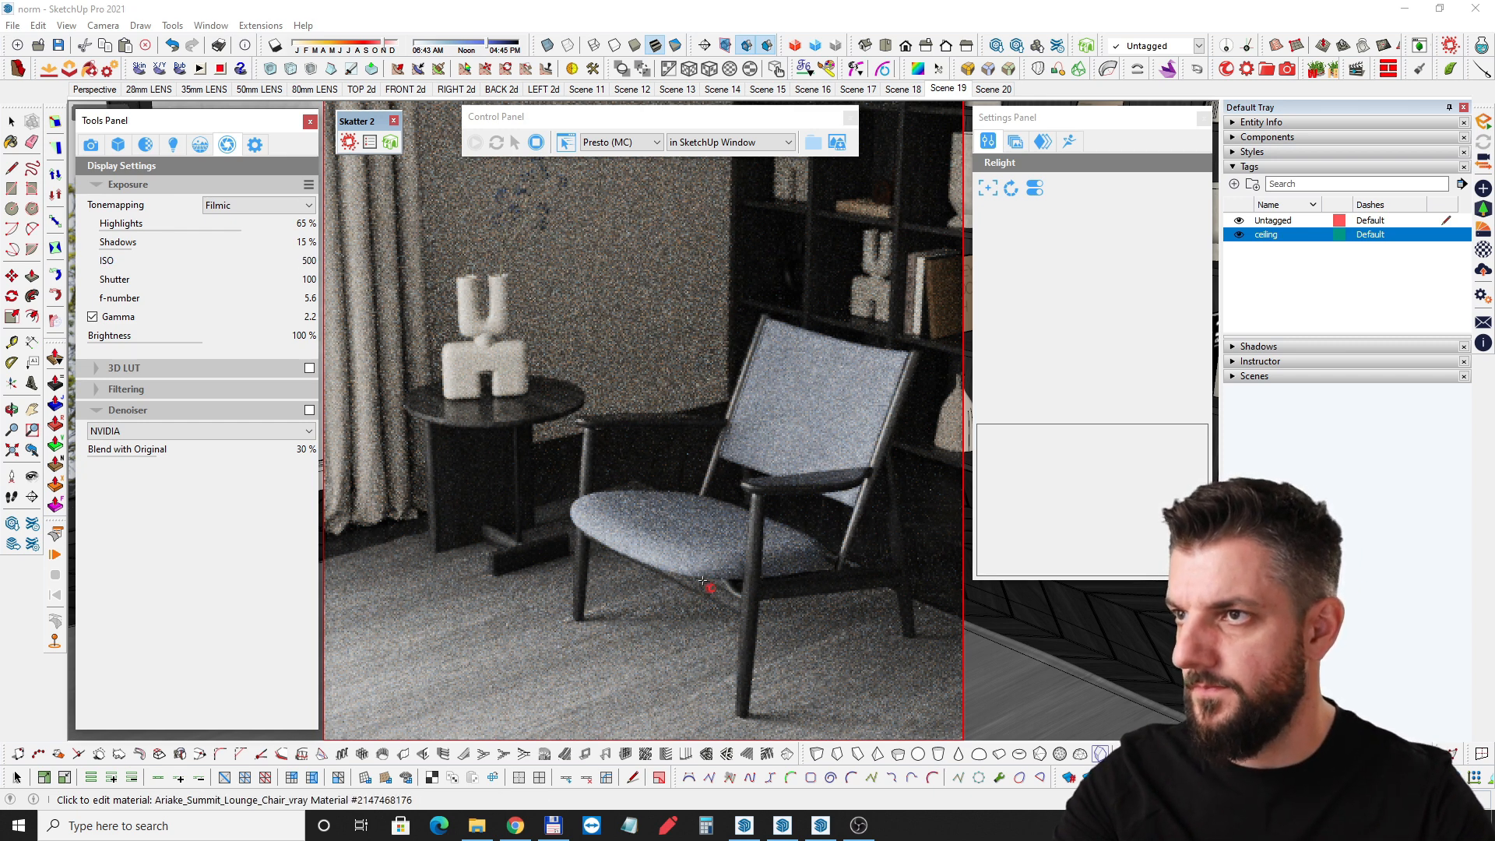
pyautogui.click(295, 261)
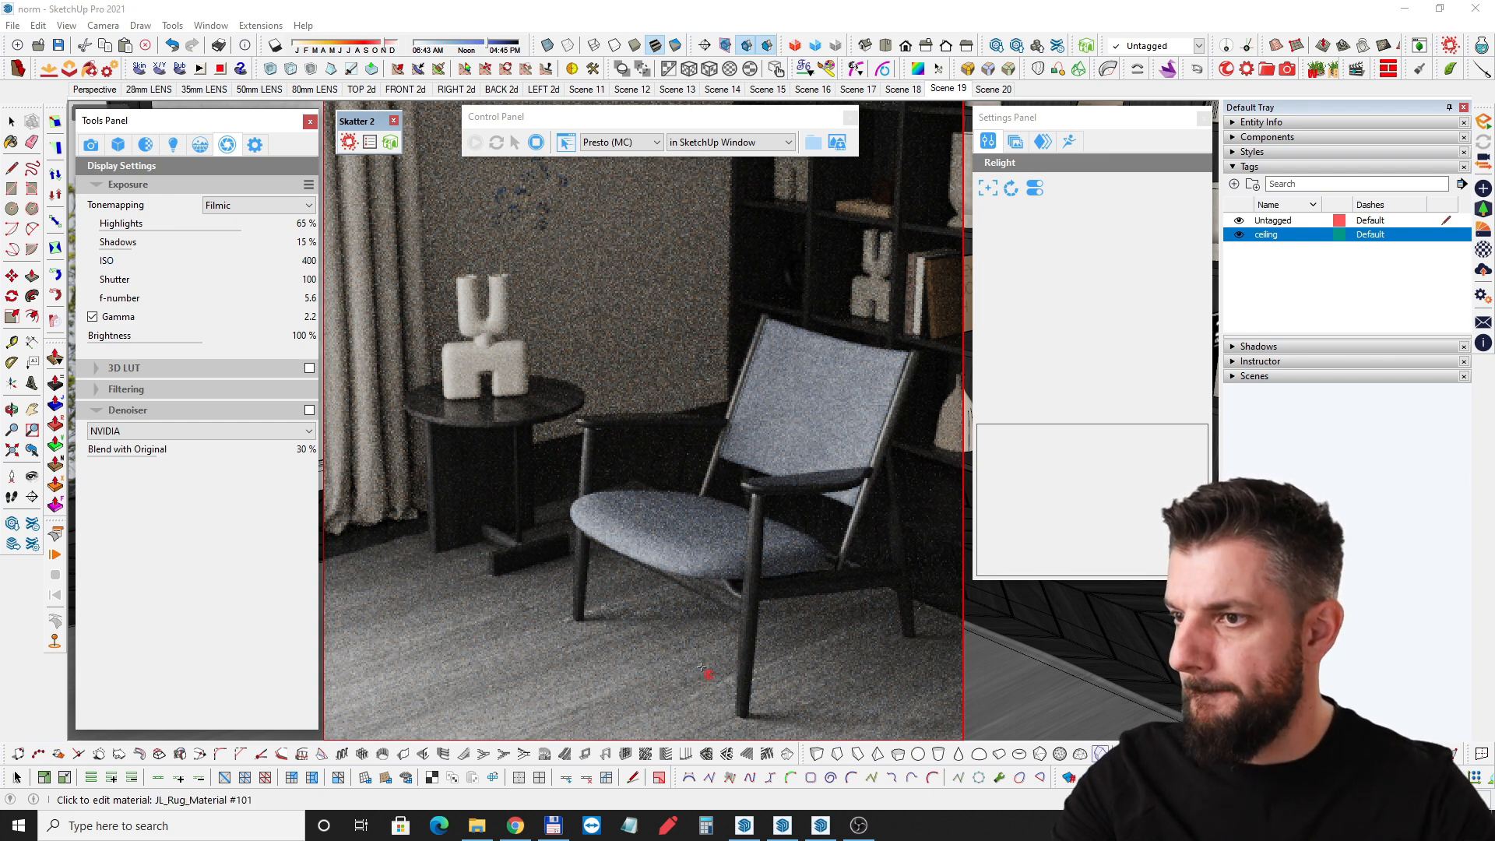
# Review the Color C01 emitter material and the environment's image-based lighting and manual sun settings.
pyautogui.click(118, 146)
pyautogui.click(144, 145)
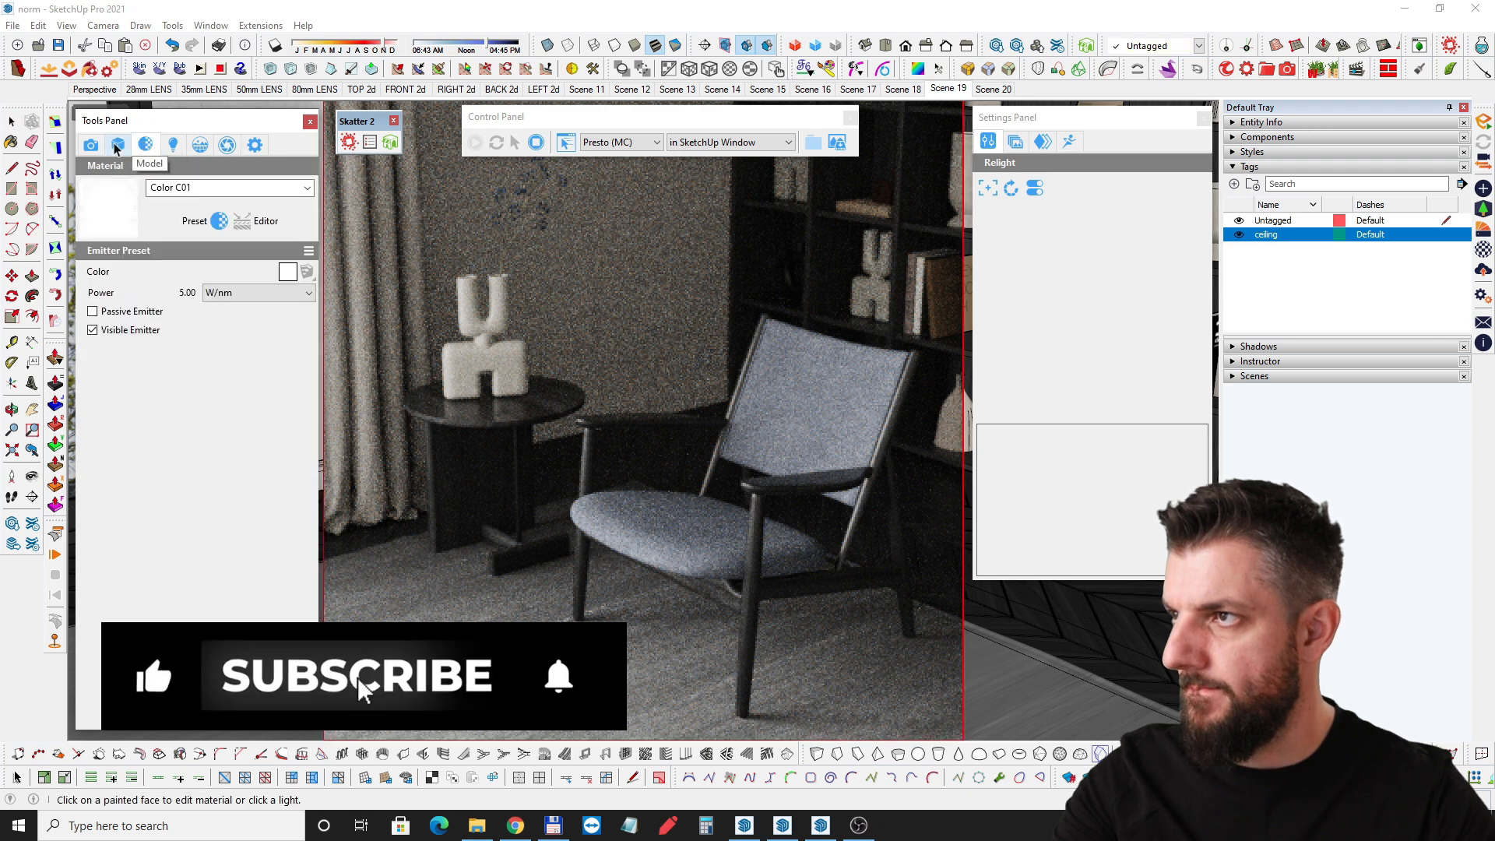
pyautogui.click(121, 146)
pyautogui.click(200, 146)
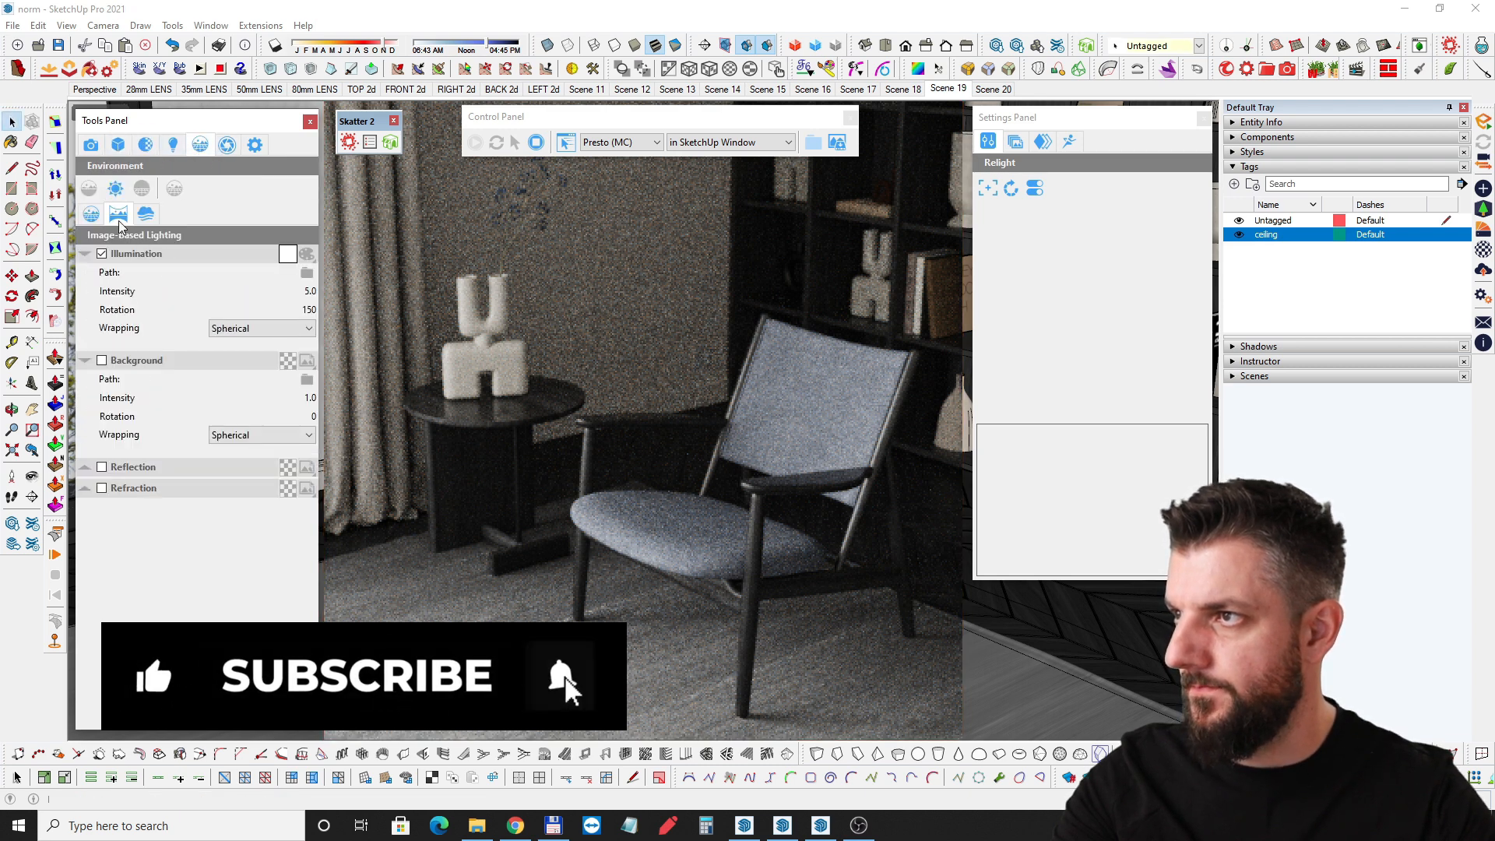
pyautogui.click(92, 214)
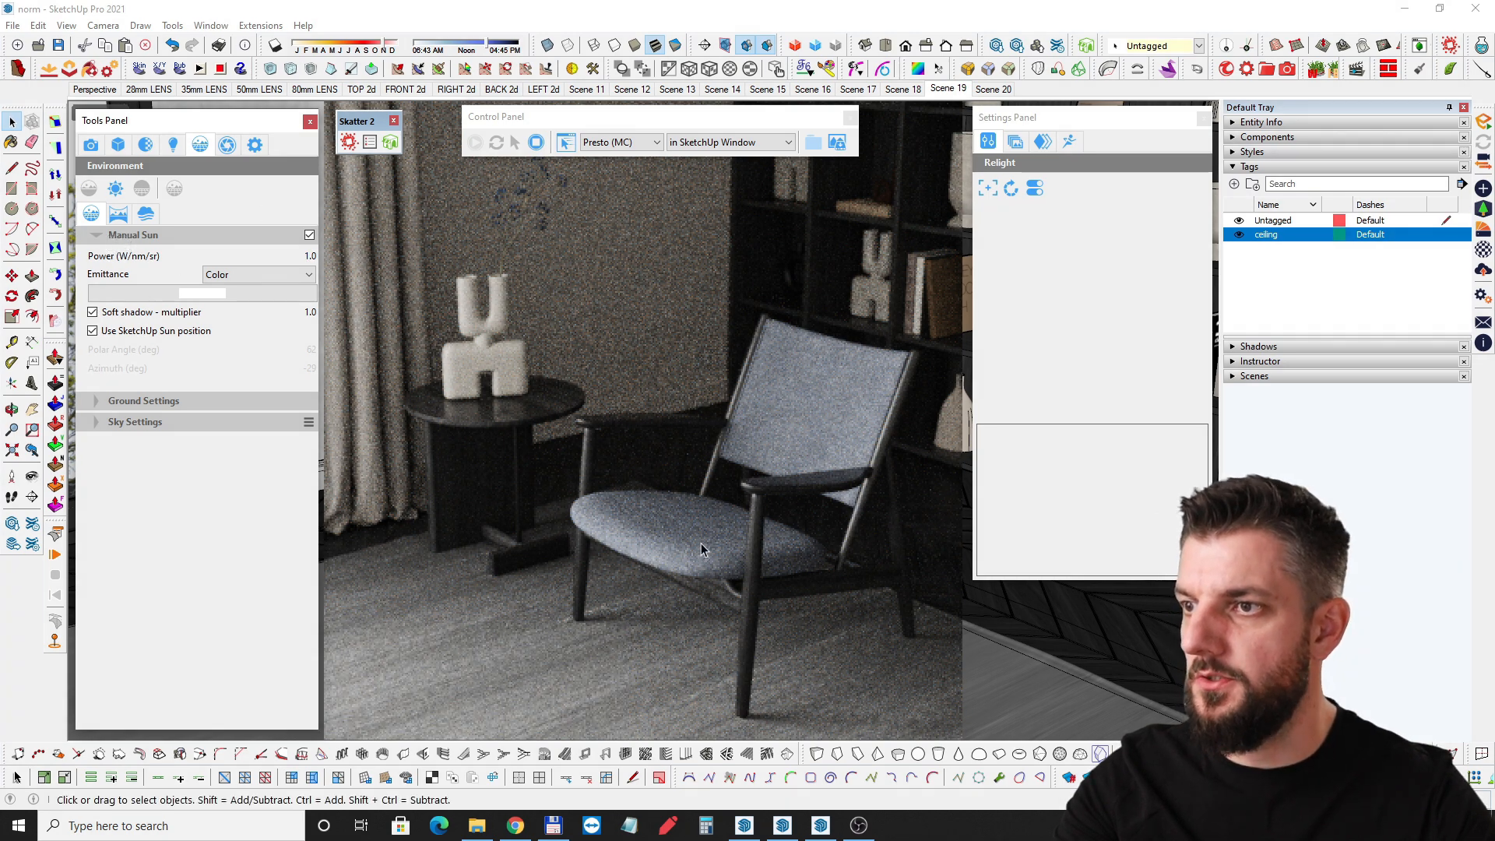
# Examine the armchair, side table and shelving from lower angles in the running interactive render.
pyautogui.moveTo(705, 542); pyautogui.dragTo(720, 491, button='middle')
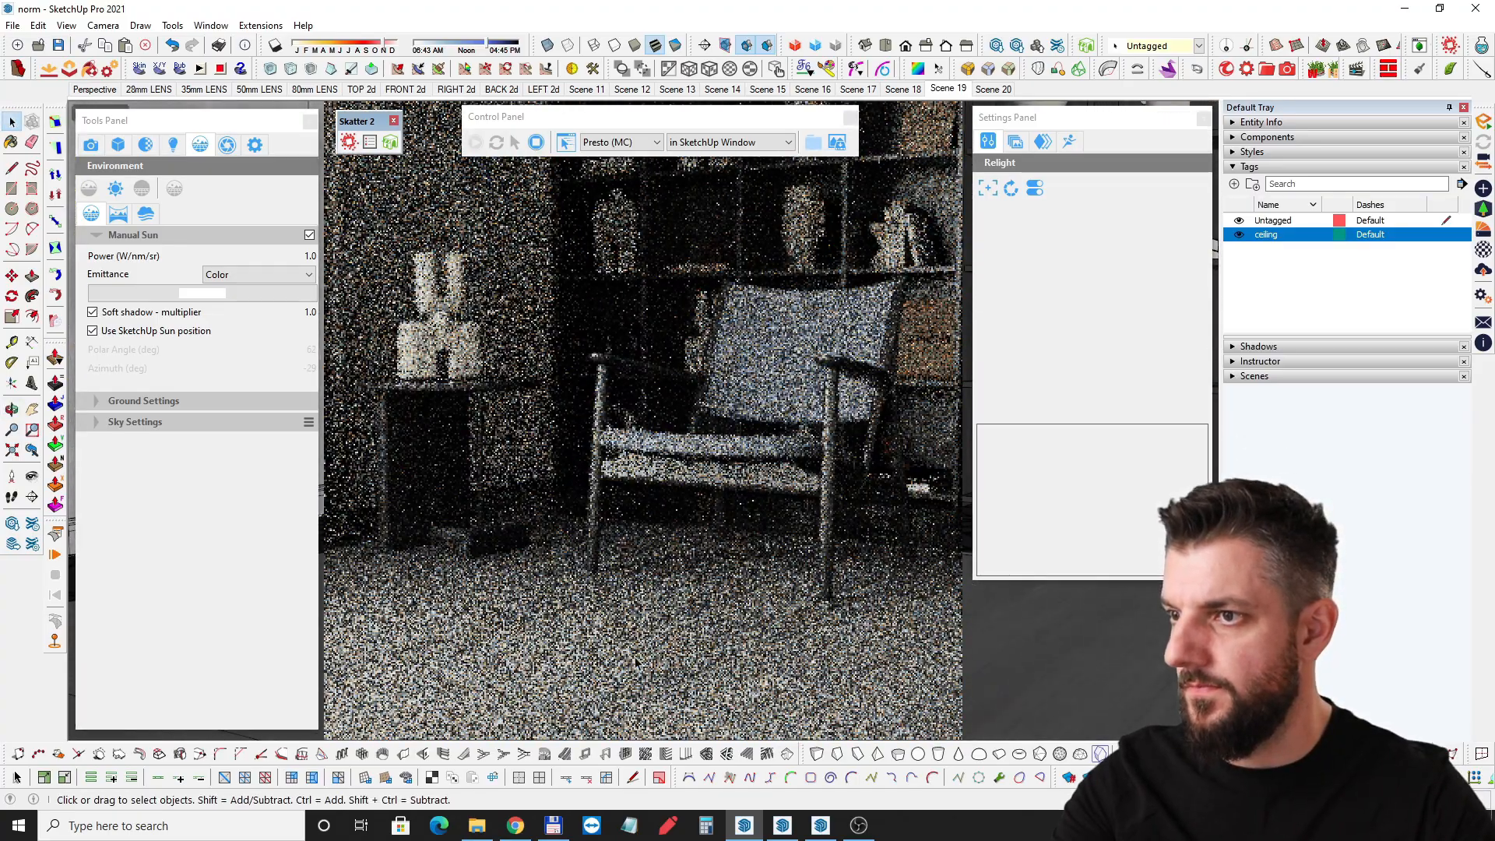
pyautogui.moveTo(545, 654); pyautogui.dragTo(623, 627, button='middle')
pyautogui.moveTo(771, 545); pyautogui.dragTo(734, 537, button='middle')
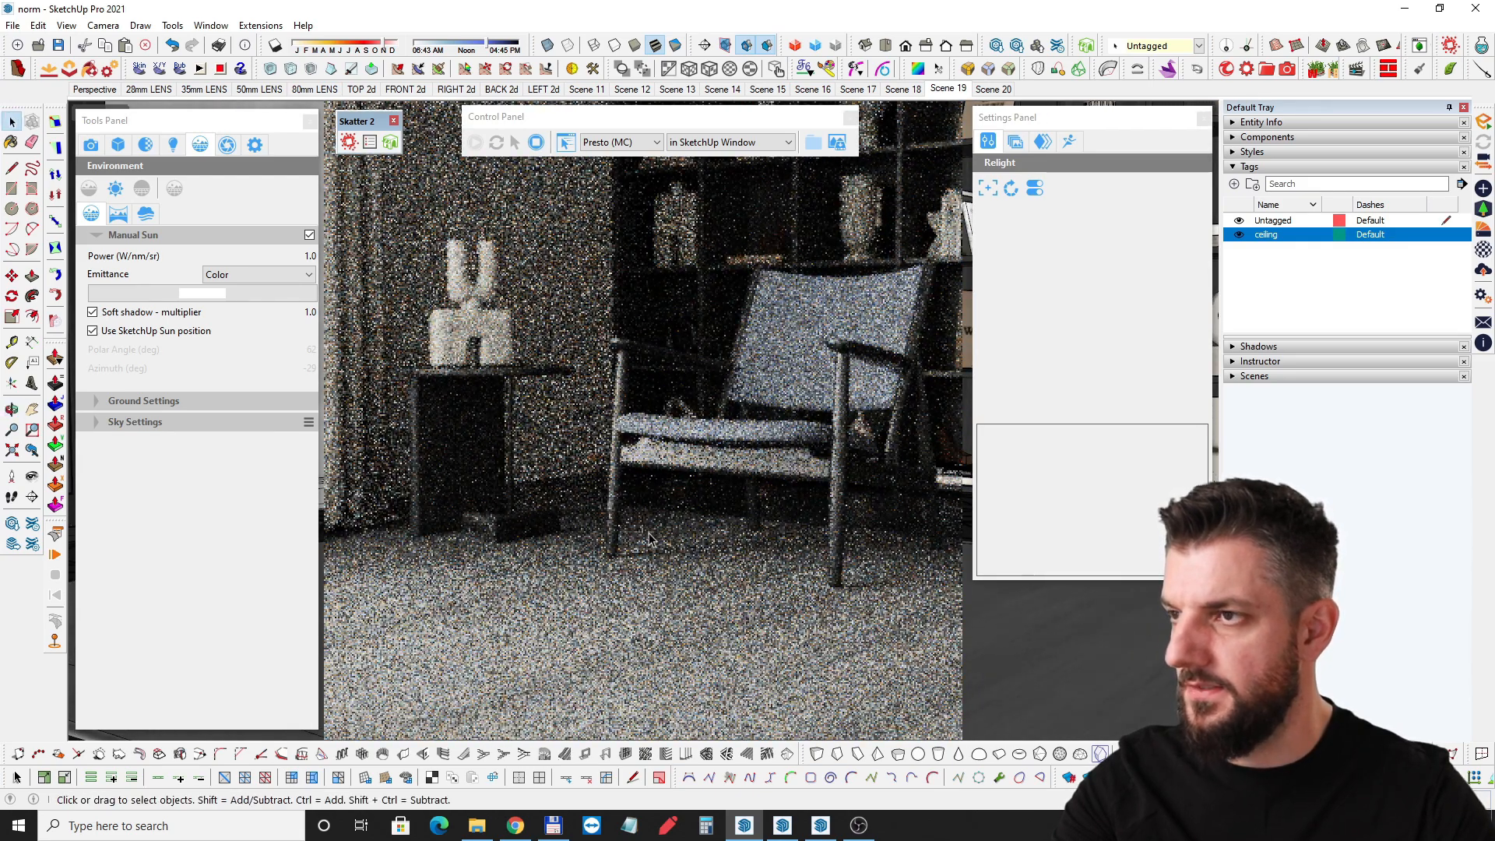
pyautogui.moveTo(689, 470); pyautogui.dragTo(669, 459, button='middle')
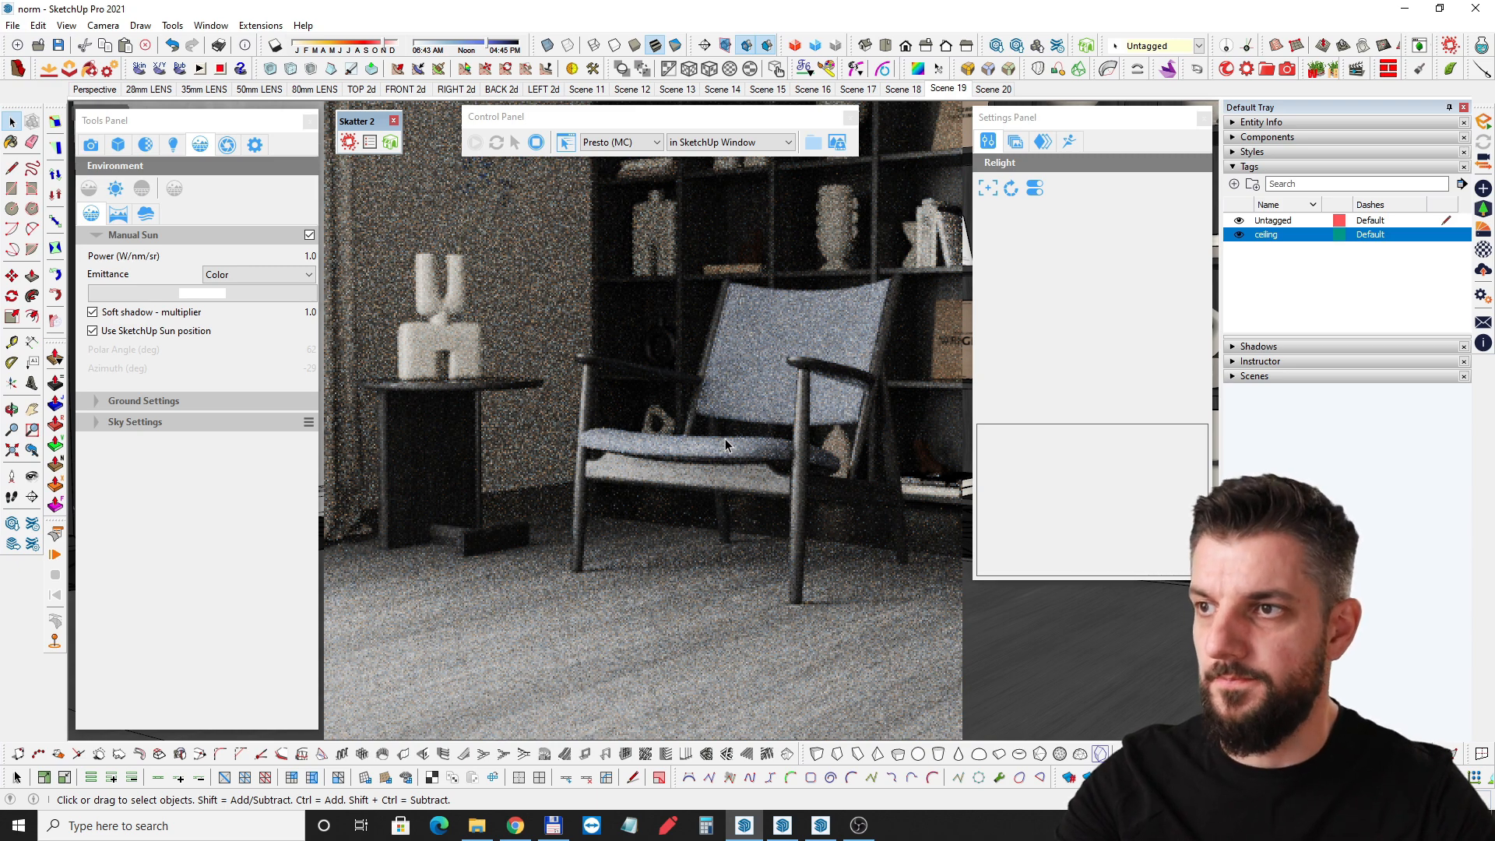
pyautogui.moveTo(723, 427); pyautogui.dragTo(752, 389, button='middle')
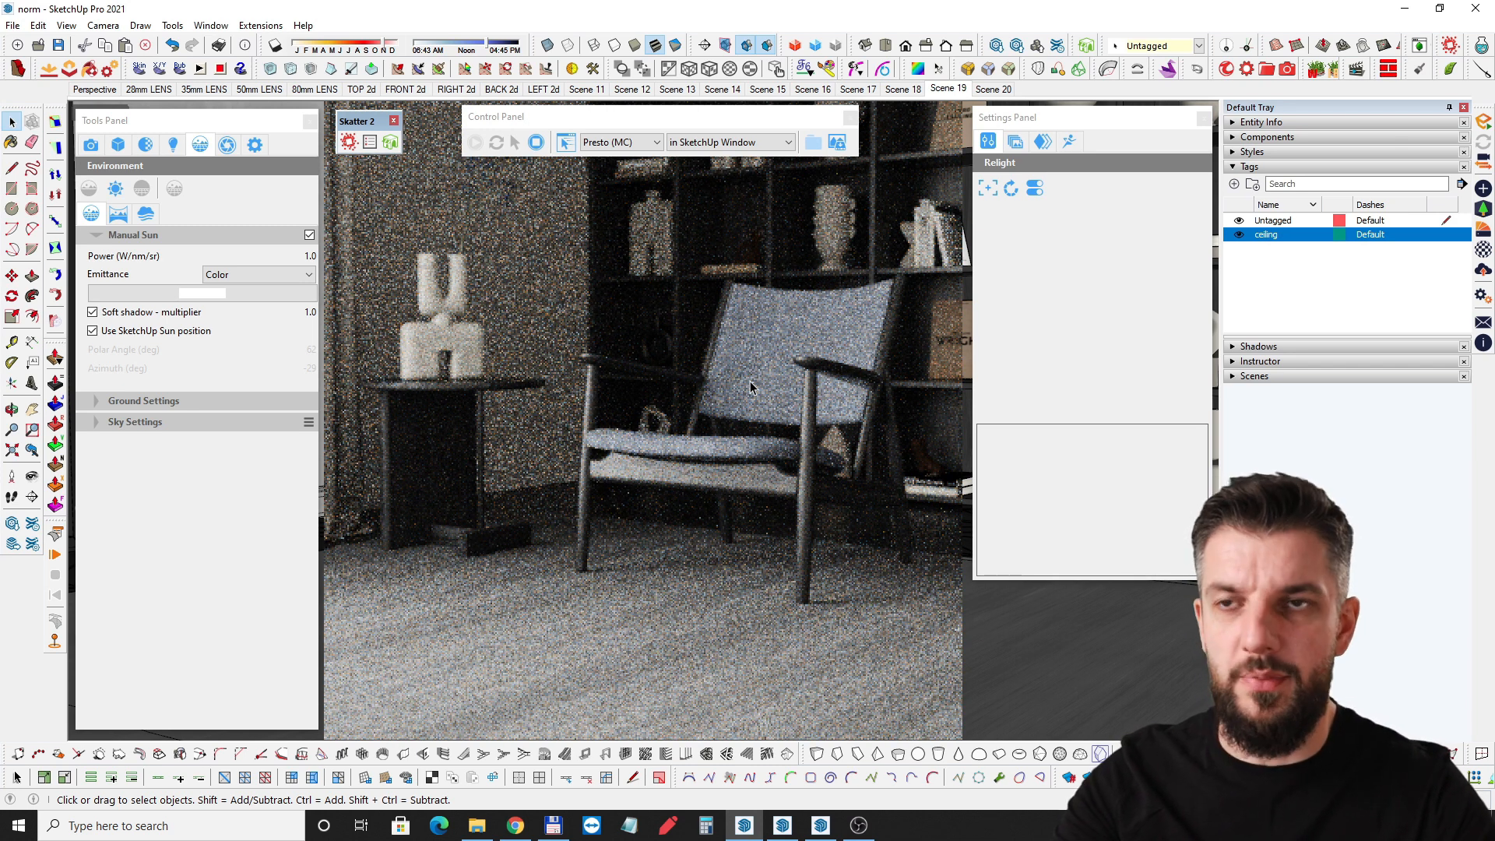
# Check the armchair and side table from a few closer angles in the live render, and stop the rendering.
pyautogui.scroll(2, 425, 393)
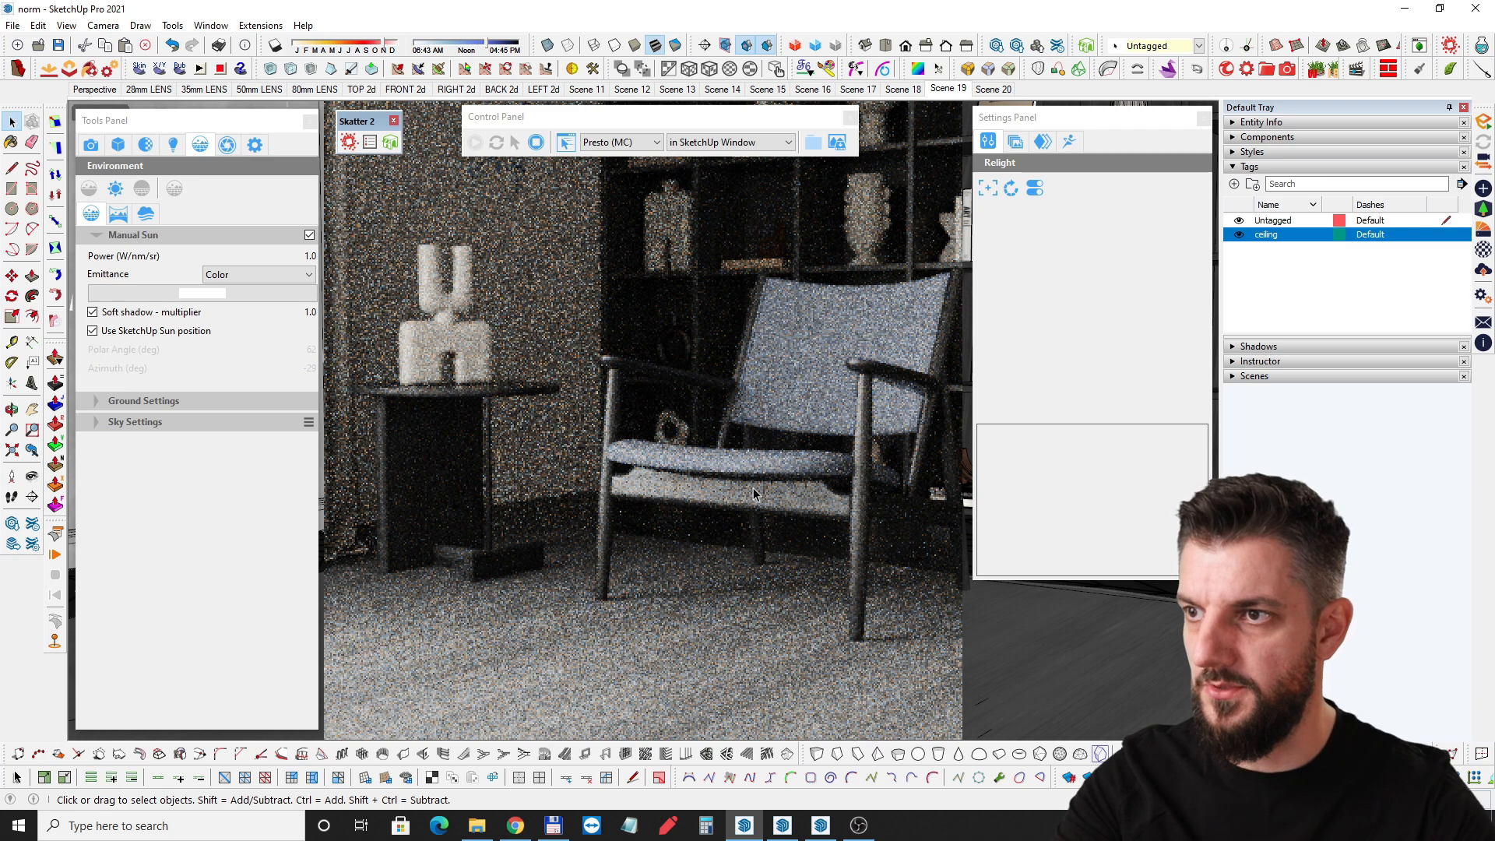
pyautogui.scroll(-1, 756, 471)
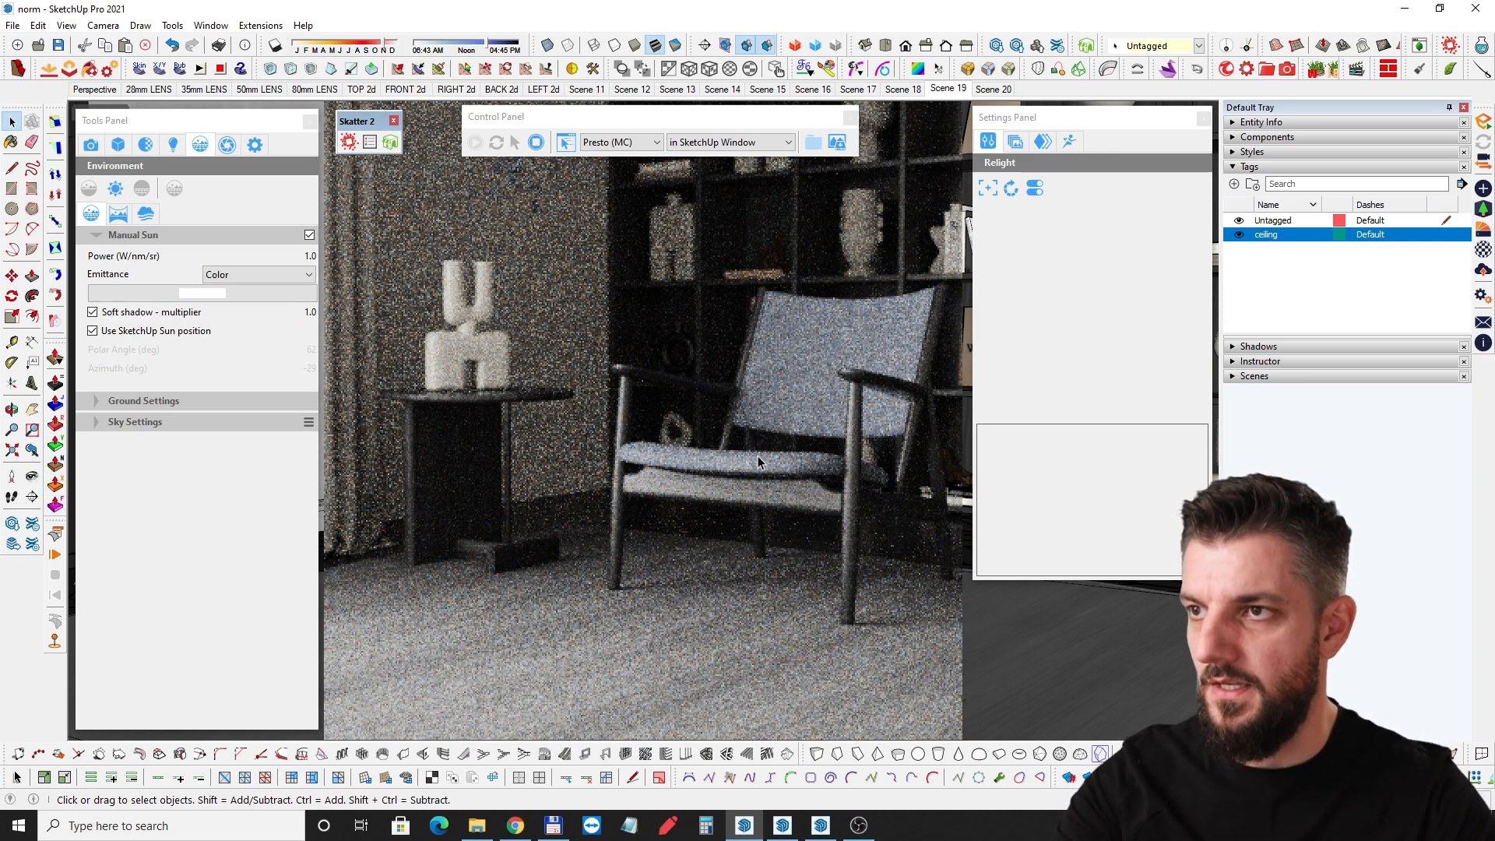
pyautogui.press('o')
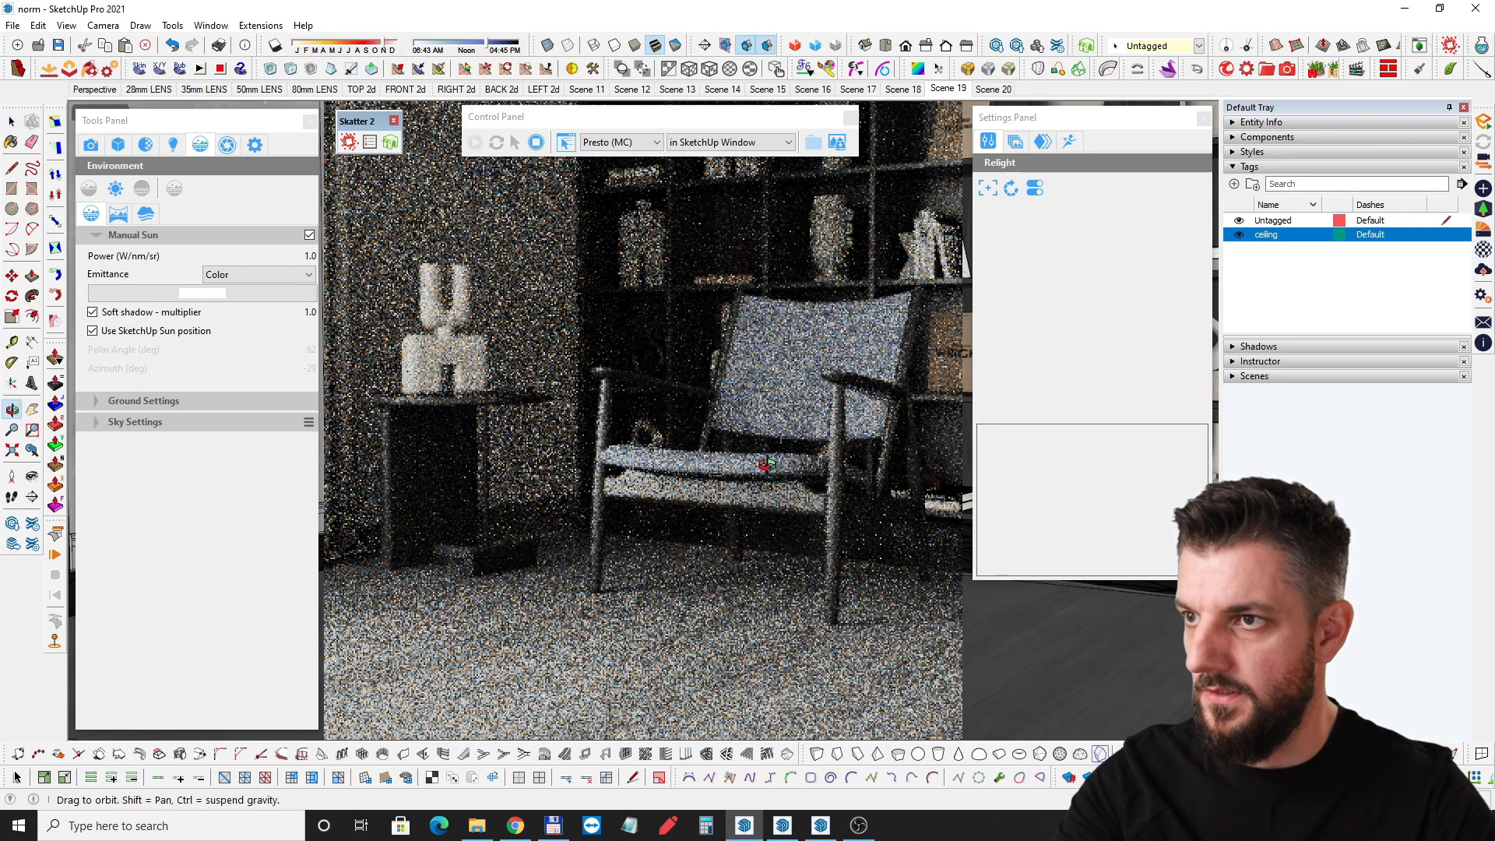
pyautogui.moveTo(766, 464); pyautogui.dragTo(757, 460)
pyautogui.press('space')
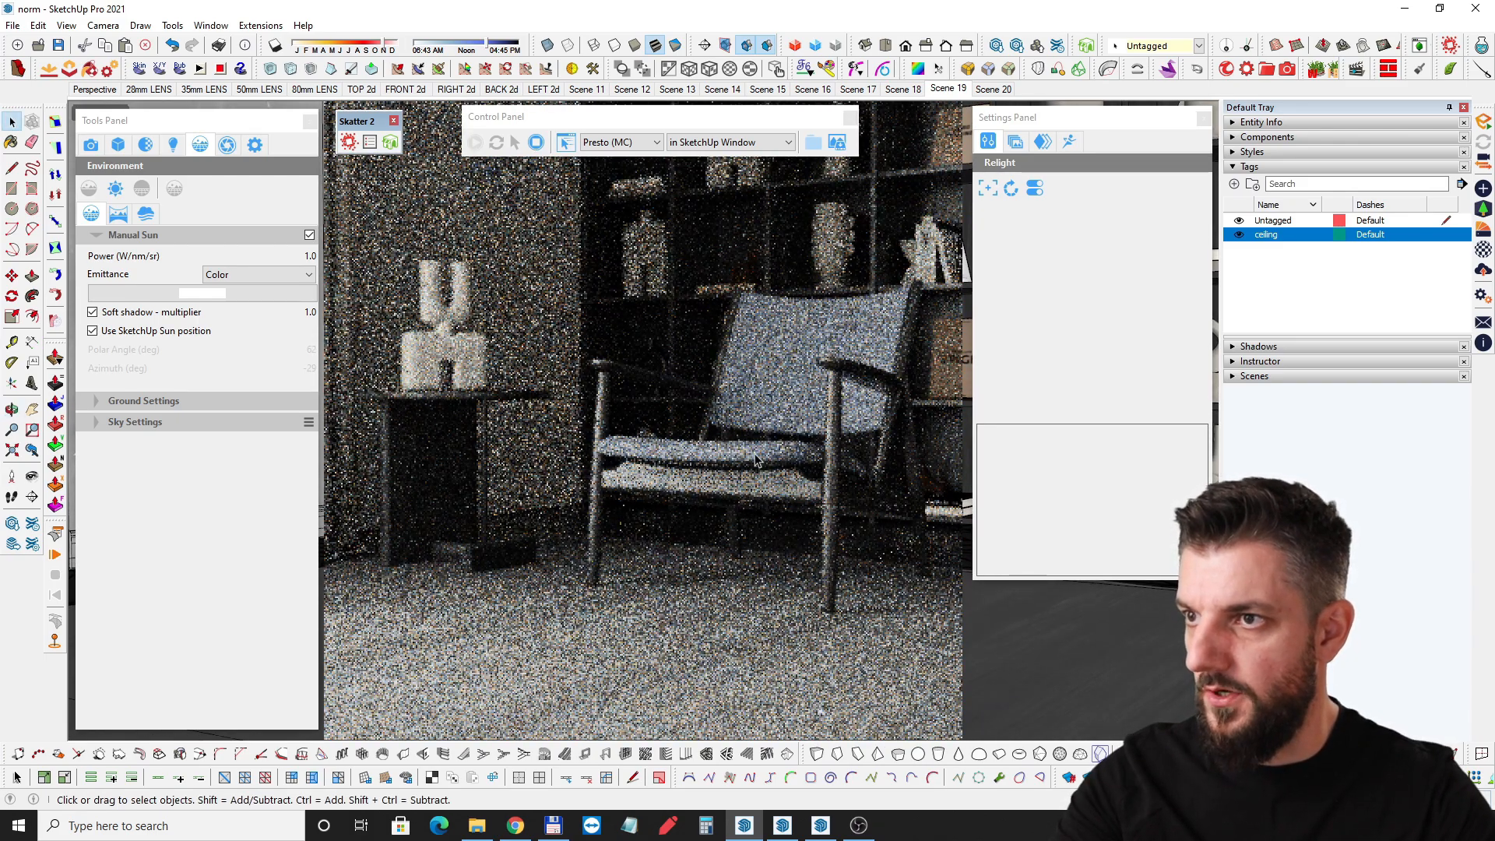
pyautogui.moveTo(755, 460); pyautogui.dragTo(685, 476, button='middle')
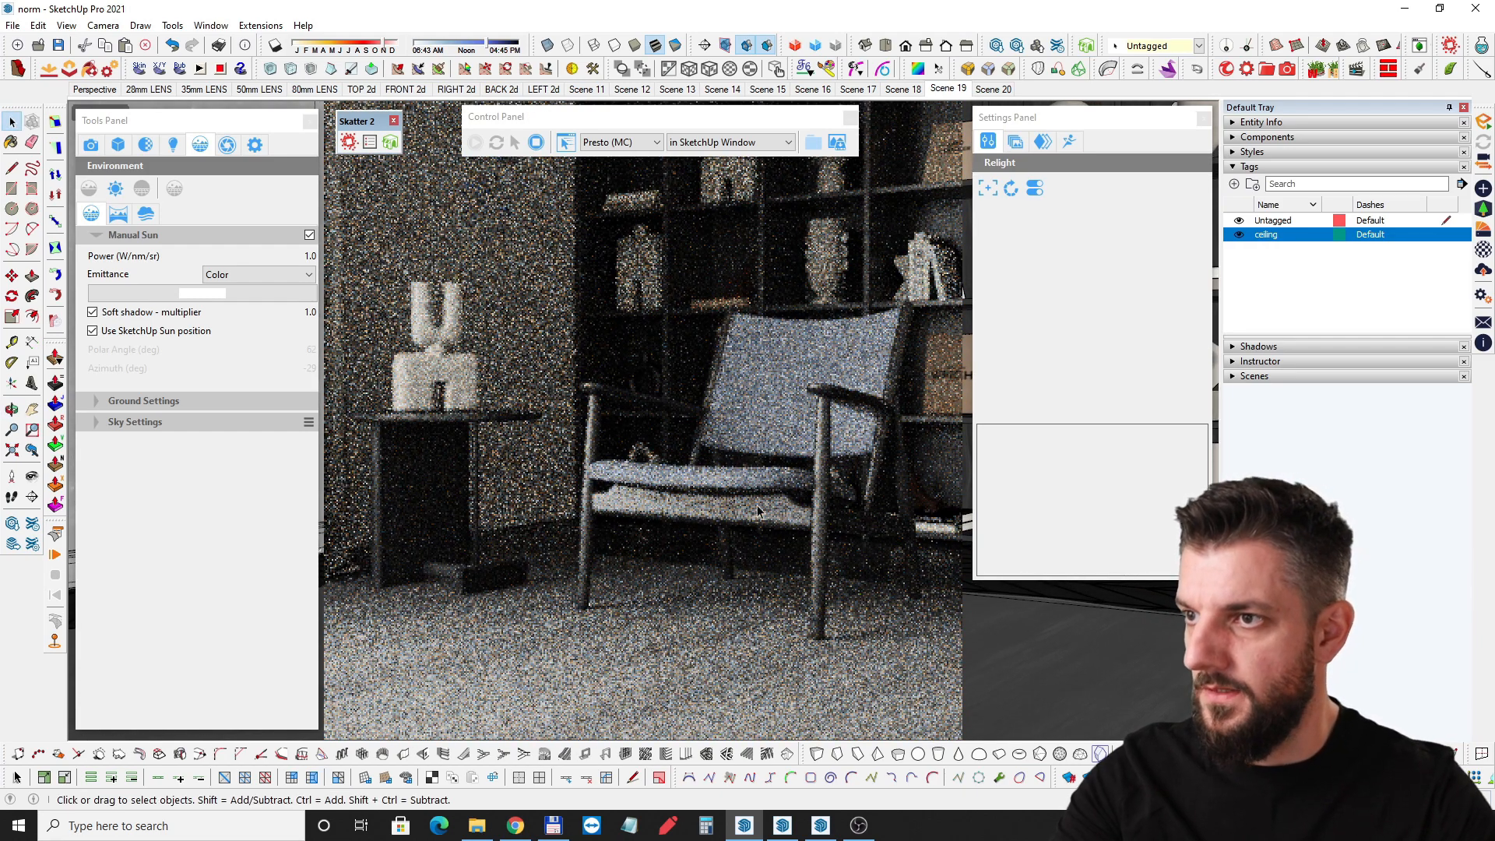
pyautogui.moveTo(730, 498); pyautogui.dragTo(701, 487, button='middle')
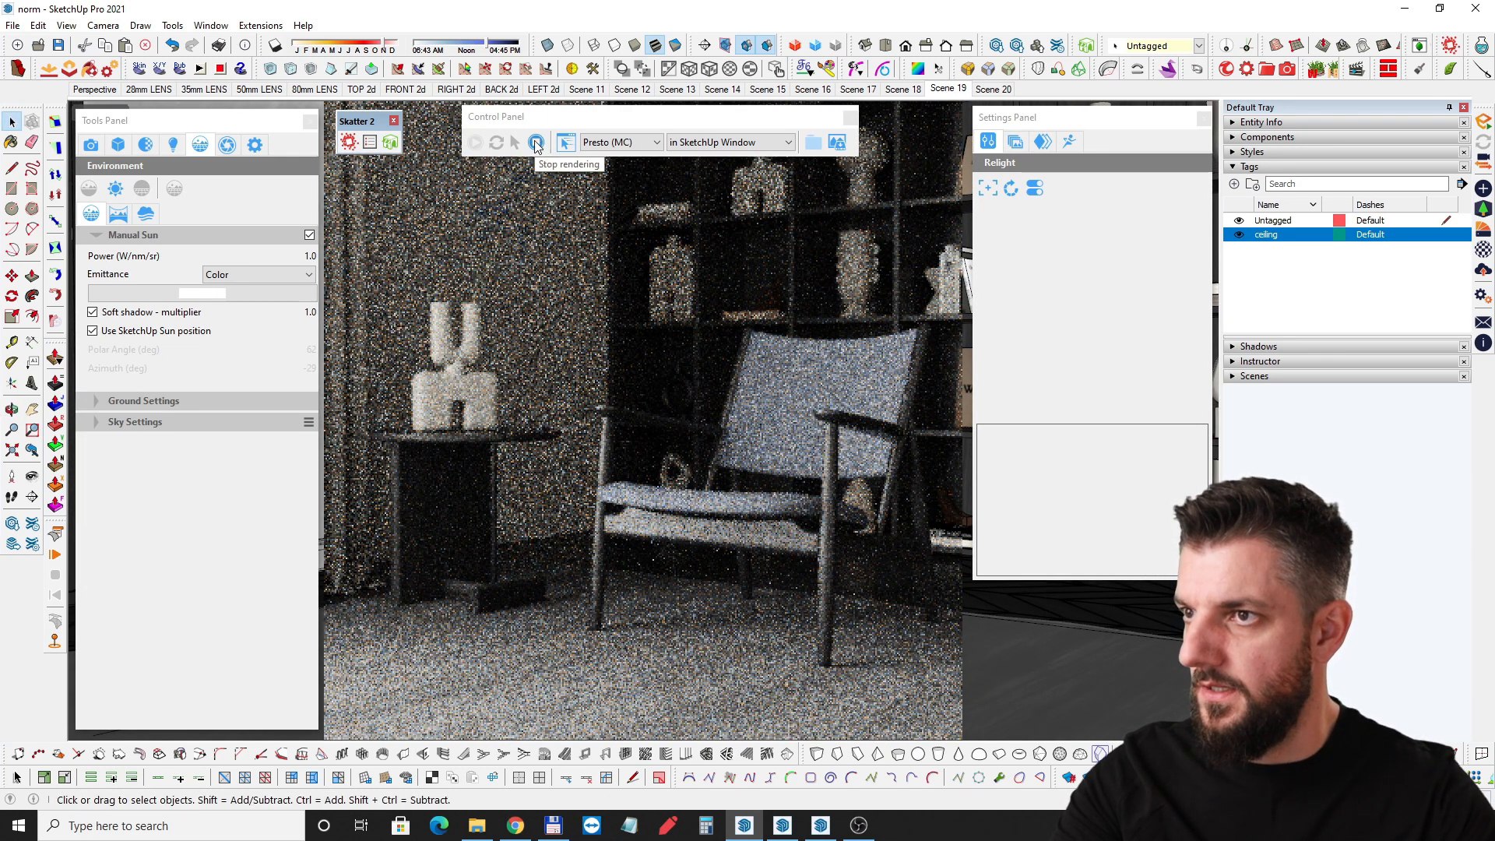
pyautogui.click(535, 143)
# Find the row of wool pieces outside the room and examine the plain, striped and fibre-covered versions up close.
pyautogui.moveTo(758, 427)
pyautogui.mouseDown(button='middle')
pyautogui.moveTo(784, 361)
pyautogui.moveTo(789, 434)
pyautogui.mouseUp(button='middle')
pyautogui.moveTo(732, 498)
pyautogui.mouseDown(button='middle')
pyautogui.moveTo(778, 506)
pyautogui.moveTo(767, 502)
pyautogui.mouseUp(button='middle')
pyautogui.scroll(10, 638, 321)
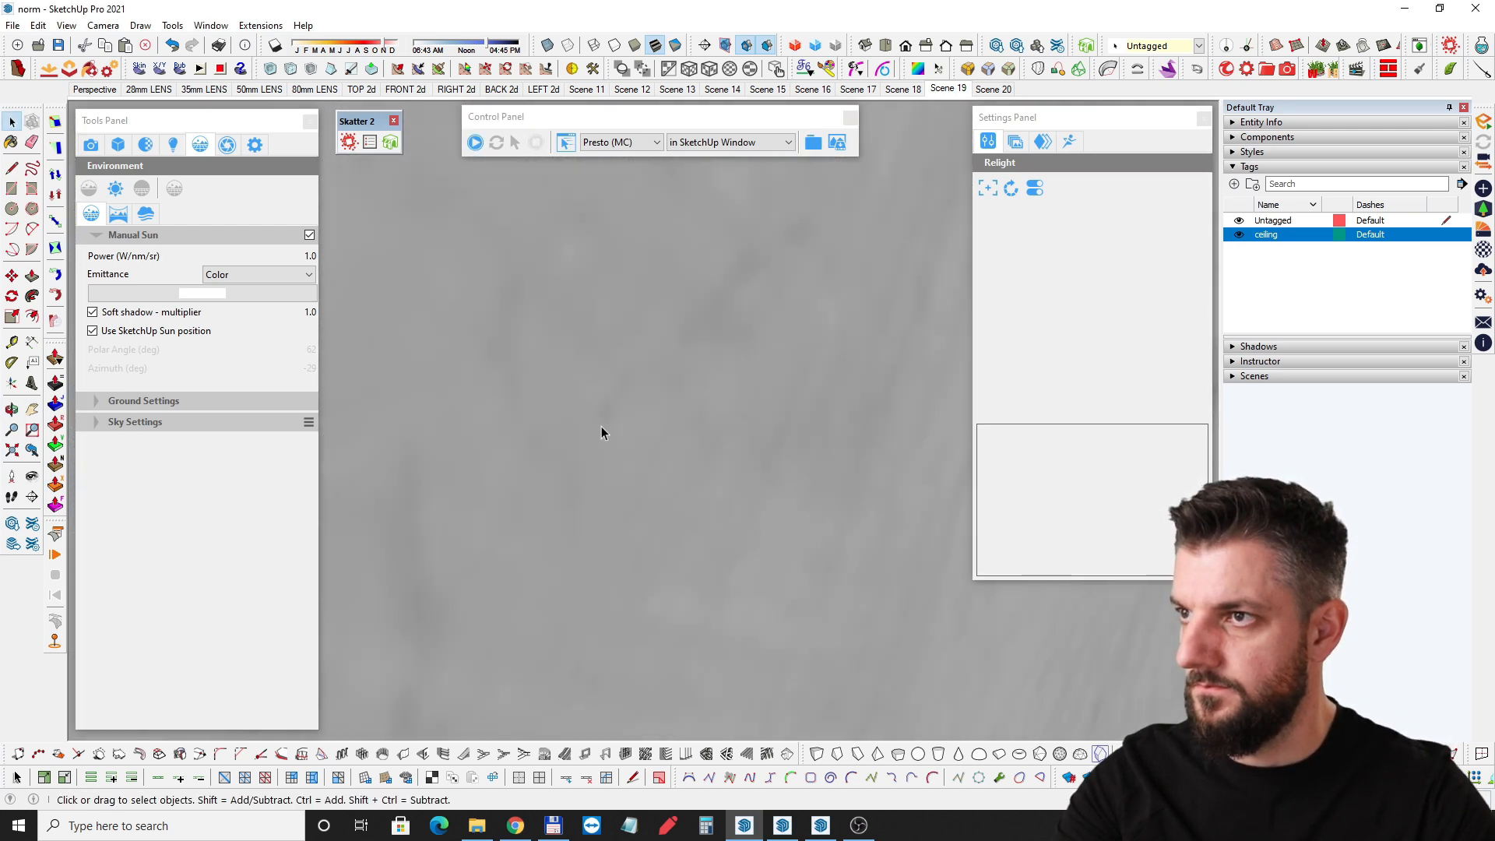
pyautogui.scroll(-10, 604, 400)
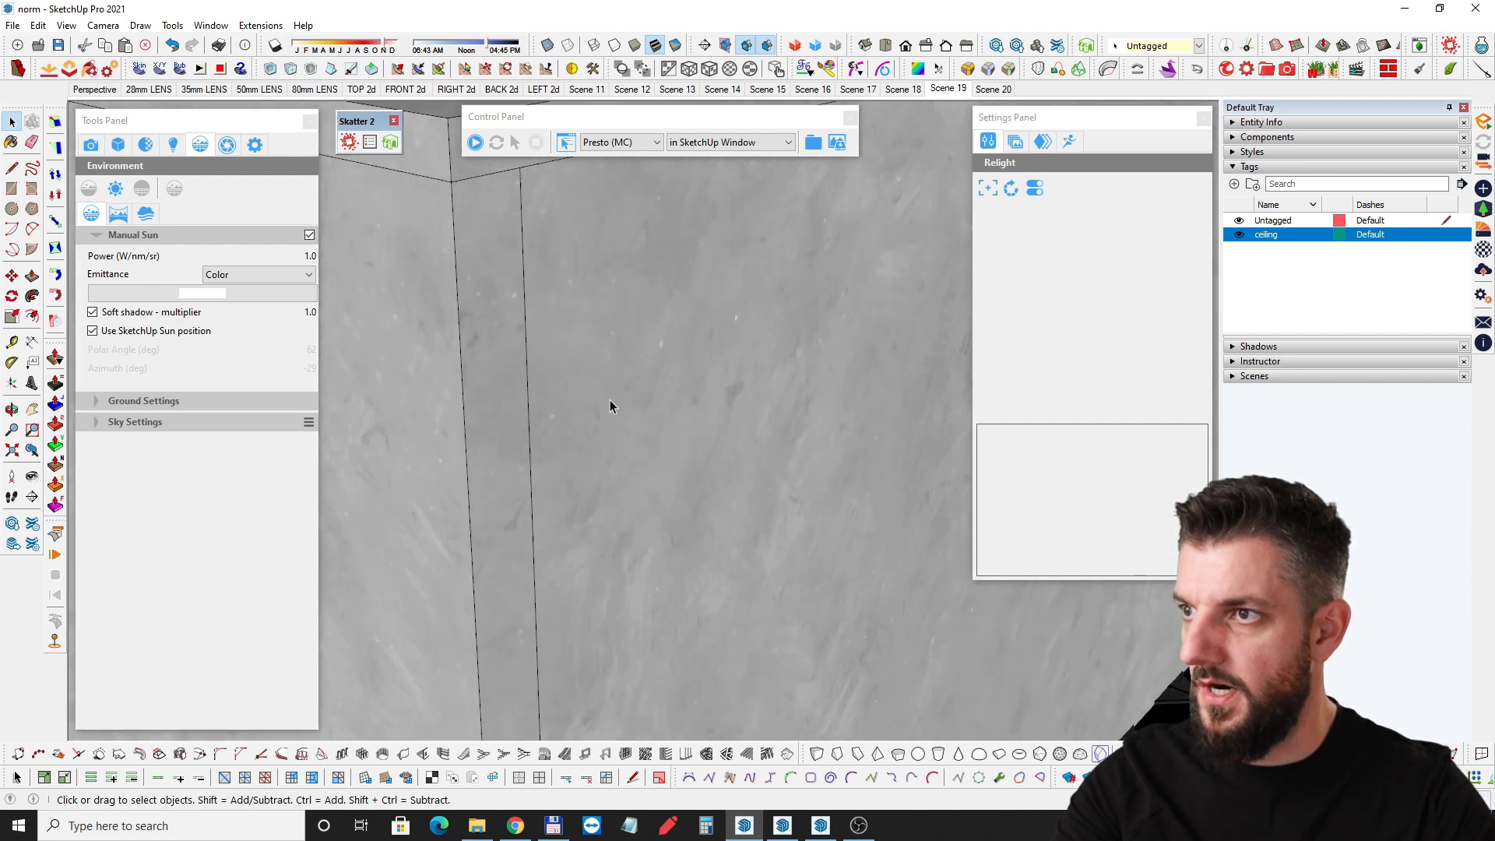
pyautogui.moveTo(583, 392)
pyautogui.mouseDown(button='middle')
pyautogui.moveTo(682, 499)
pyautogui.moveTo(506, 401)
pyautogui.mouseUp(button='middle')
pyautogui.keyDown('shift'); pyautogui.moveTo(801, 476); pyautogui.dragTo(571, 460, button='middle'); pyautogui.keyUp('shift')
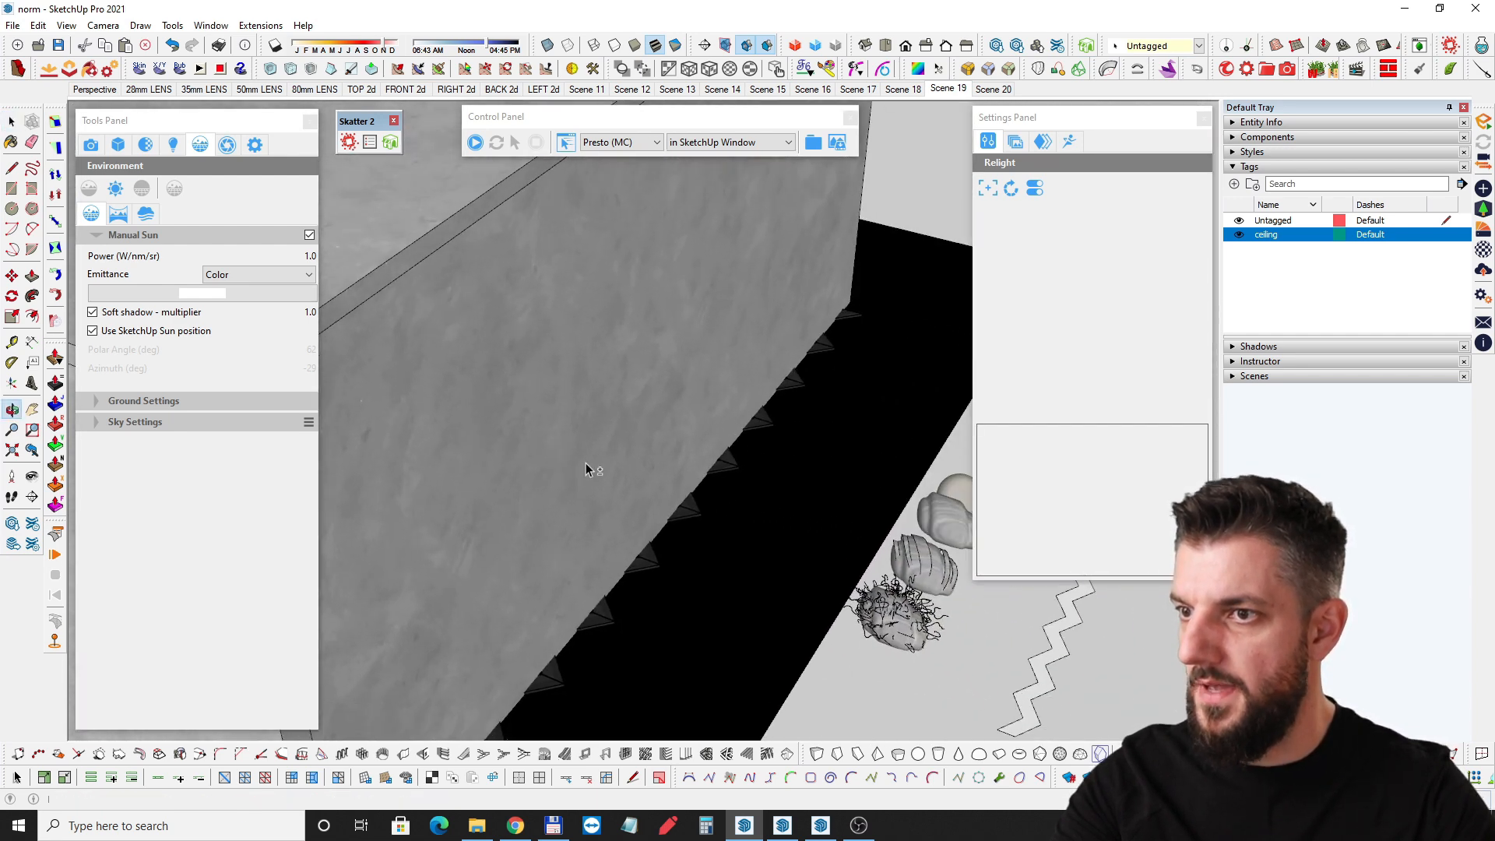
pyautogui.scroll(3, 852, 595)
pyautogui.keyDown('shift'); pyautogui.moveTo(852, 584); pyautogui.dragTo(657, 495, button='middle'); pyautogui.keyUp('shift')
pyautogui.scroll(3, 723, 538)
pyautogui.moveTo(759, 532); pyautogui.dragTo(576, 541, button='middle')
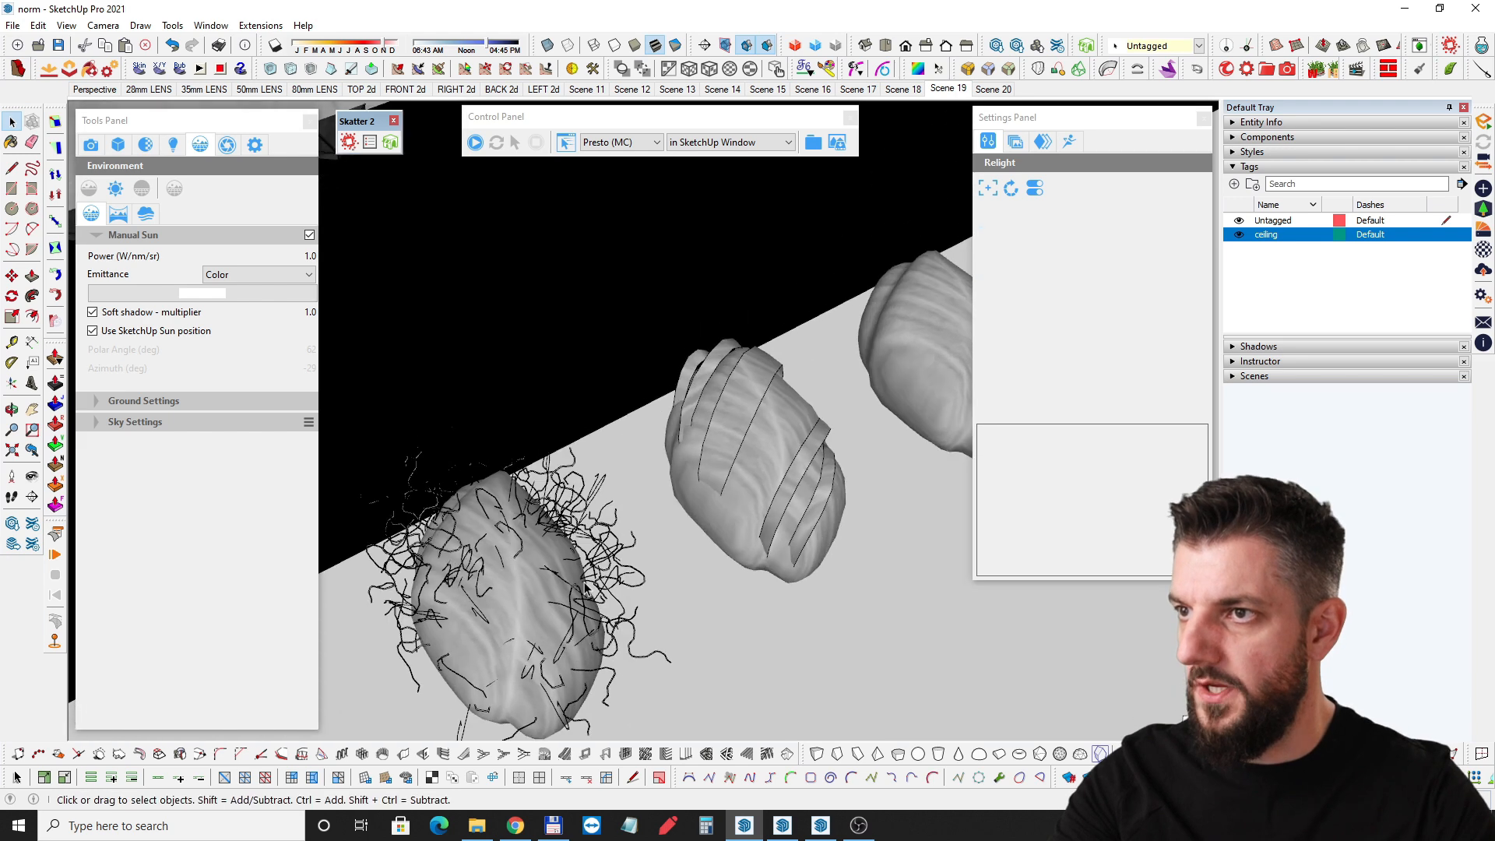
pyautogui.scroll(-3, 747, 531)
pyautogui.moveTo(825, 494); pyautogui.dragTo(440, 518, button='middle')
pyautogui.scroll(3, 558, 506)
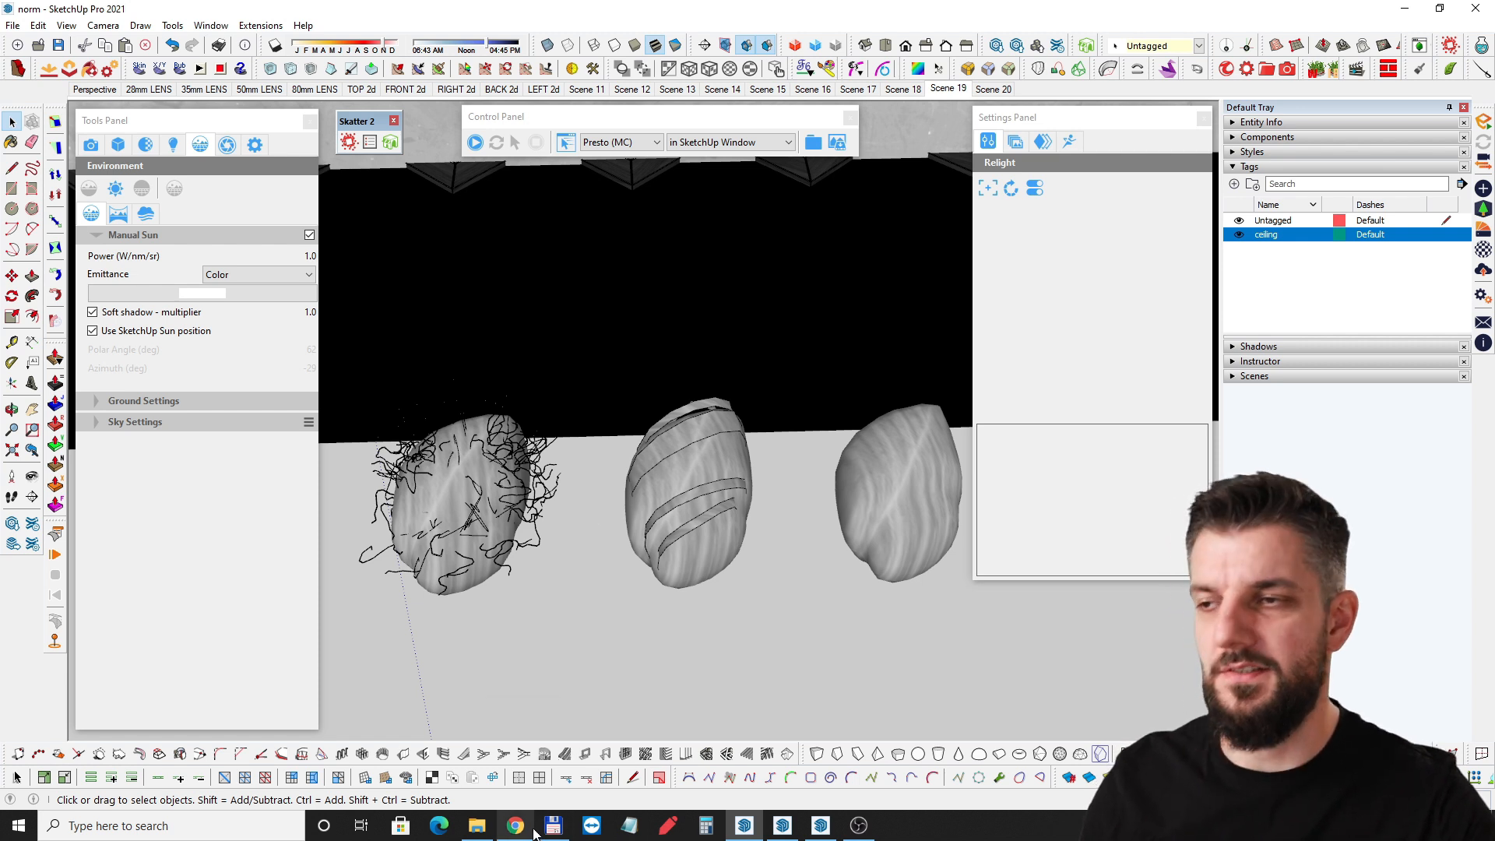
# Switch to Total Commander, look through the braided wool rug reference photos in the CARPET folder, and return to the model.
pyautogui.moveTo(534, 833)
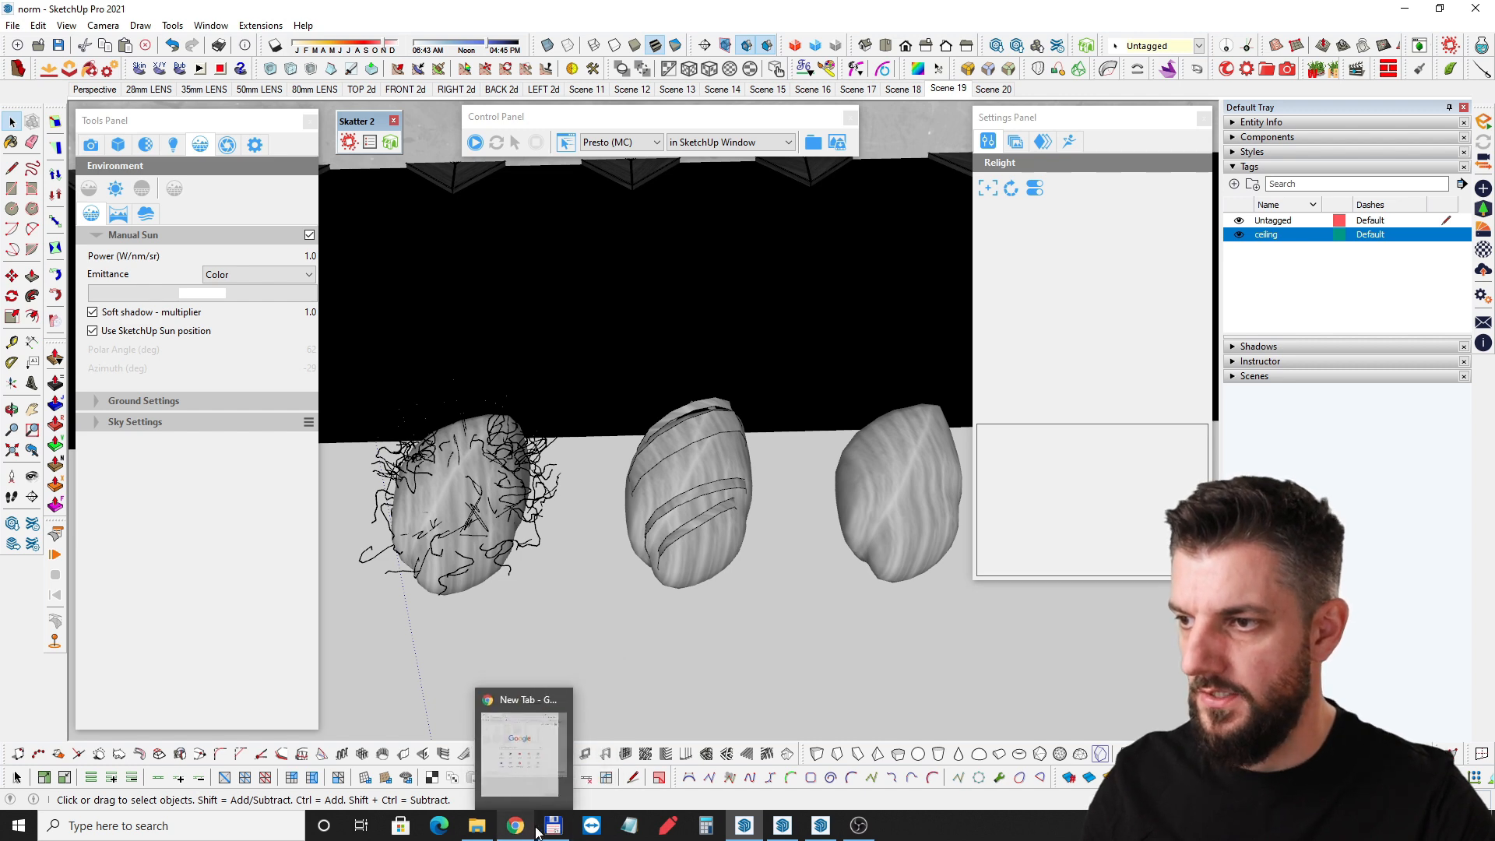
pyautogui.click(553, 827)
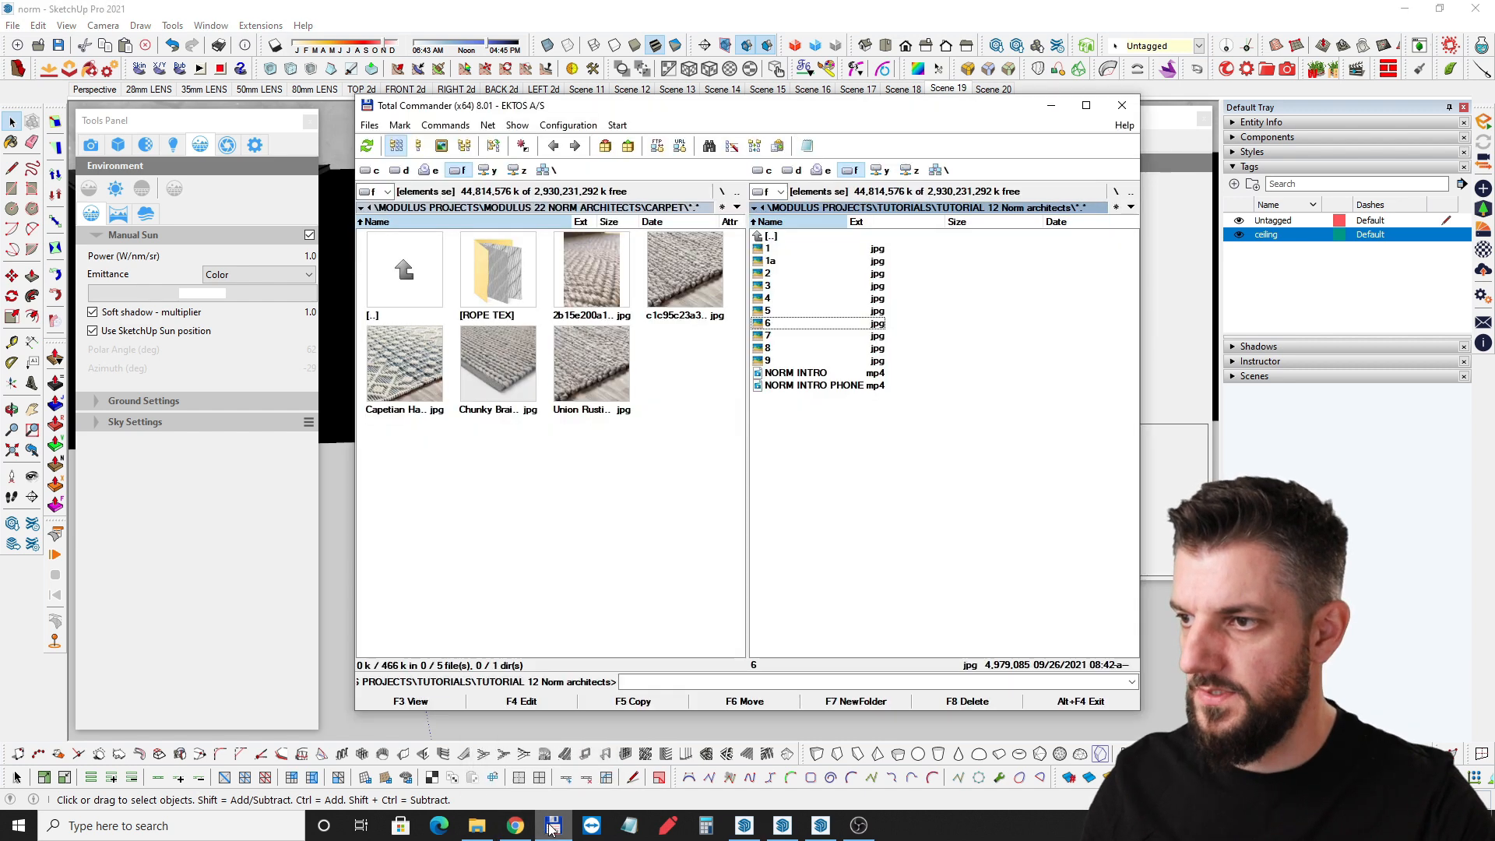
pyautogui.doubleClick(601, 255)
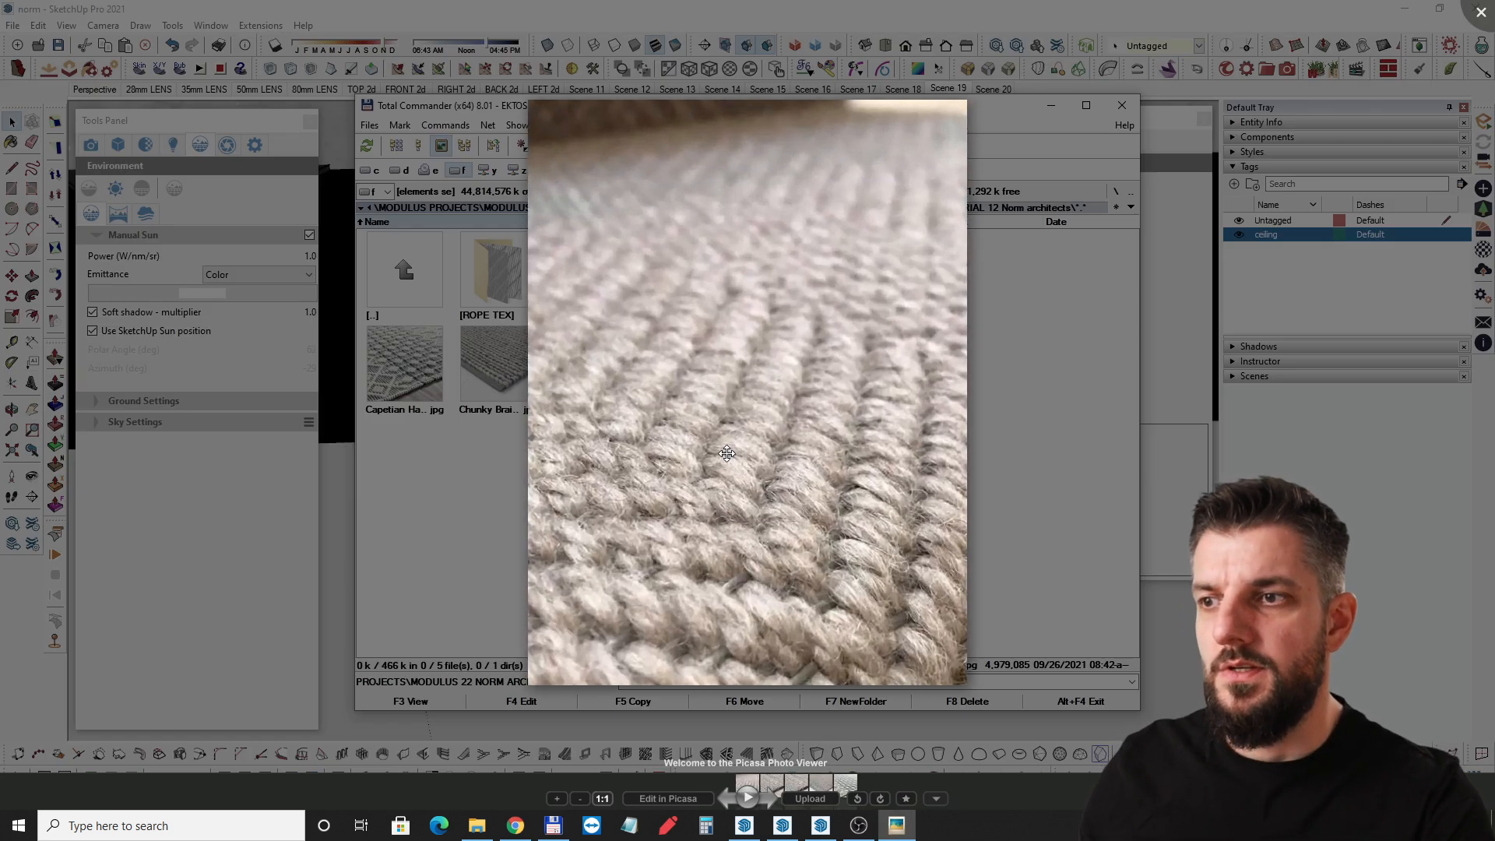
pyautogui.press('Right')
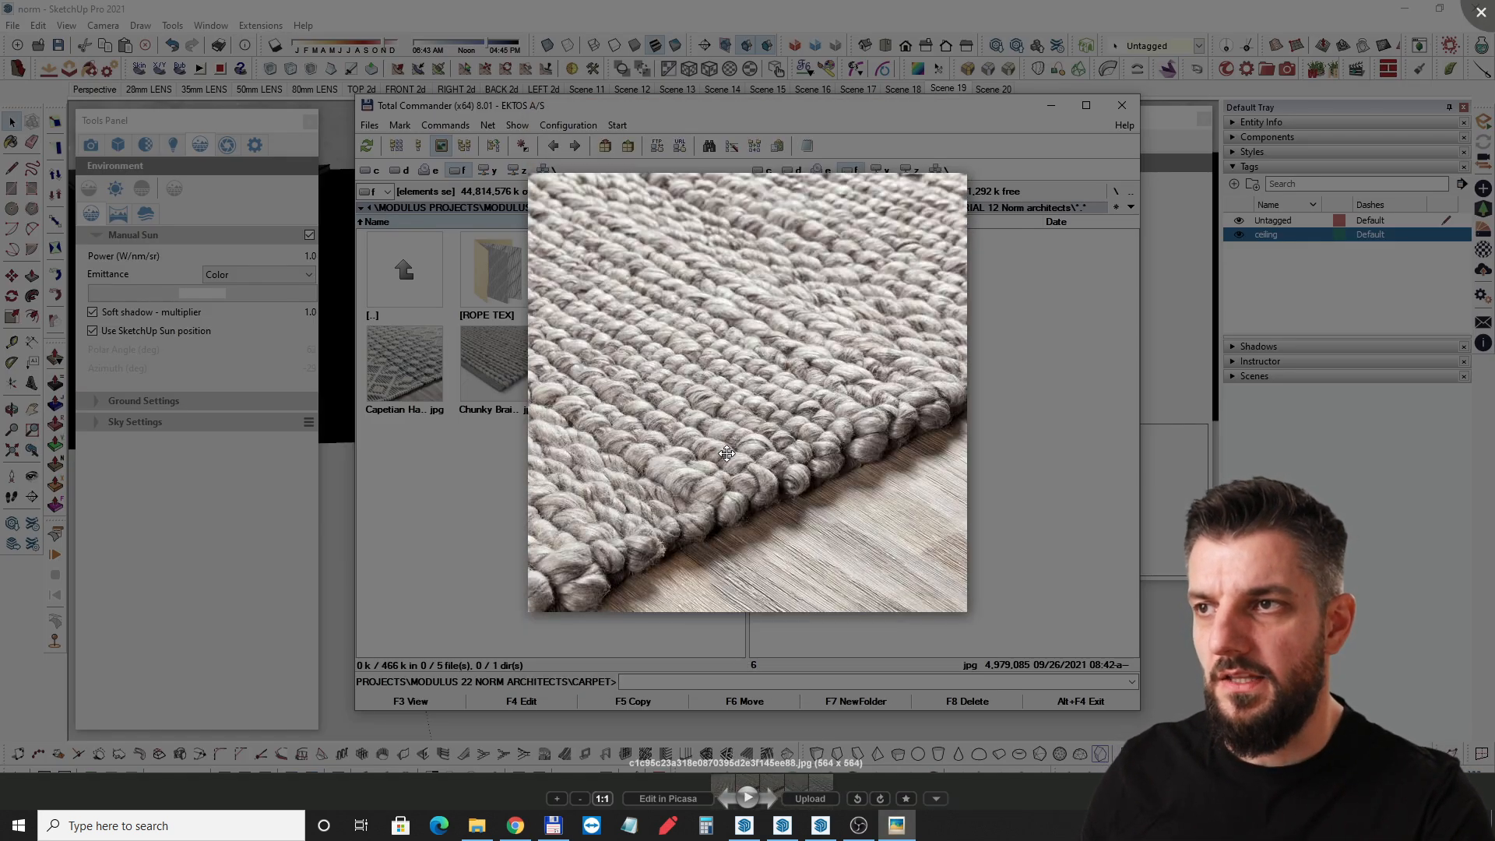
pyautogui.press('Right')
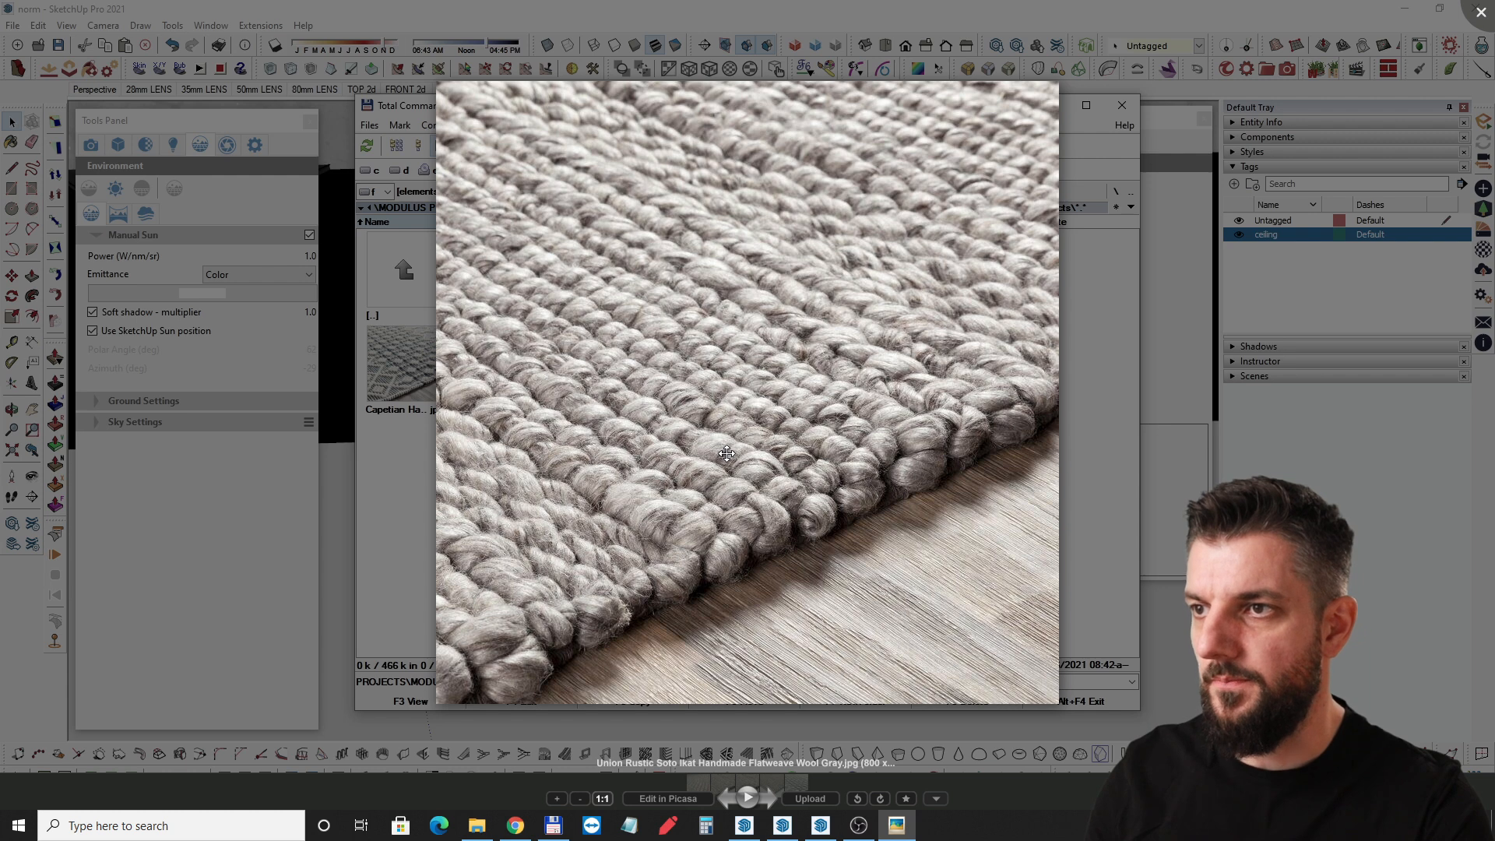
pyautogui.press('Right')
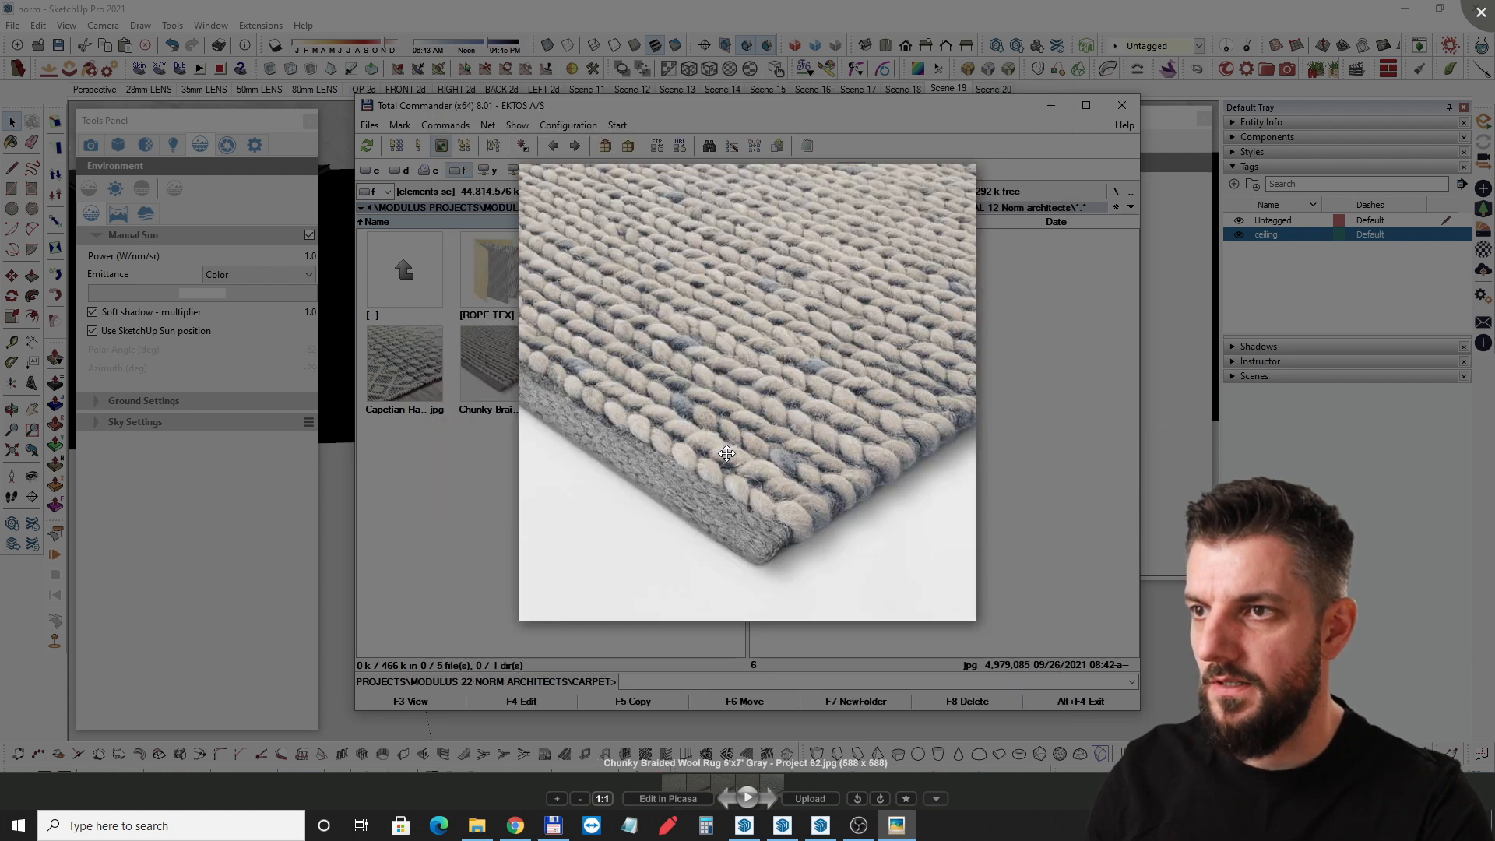
pyautogui.press('Right')
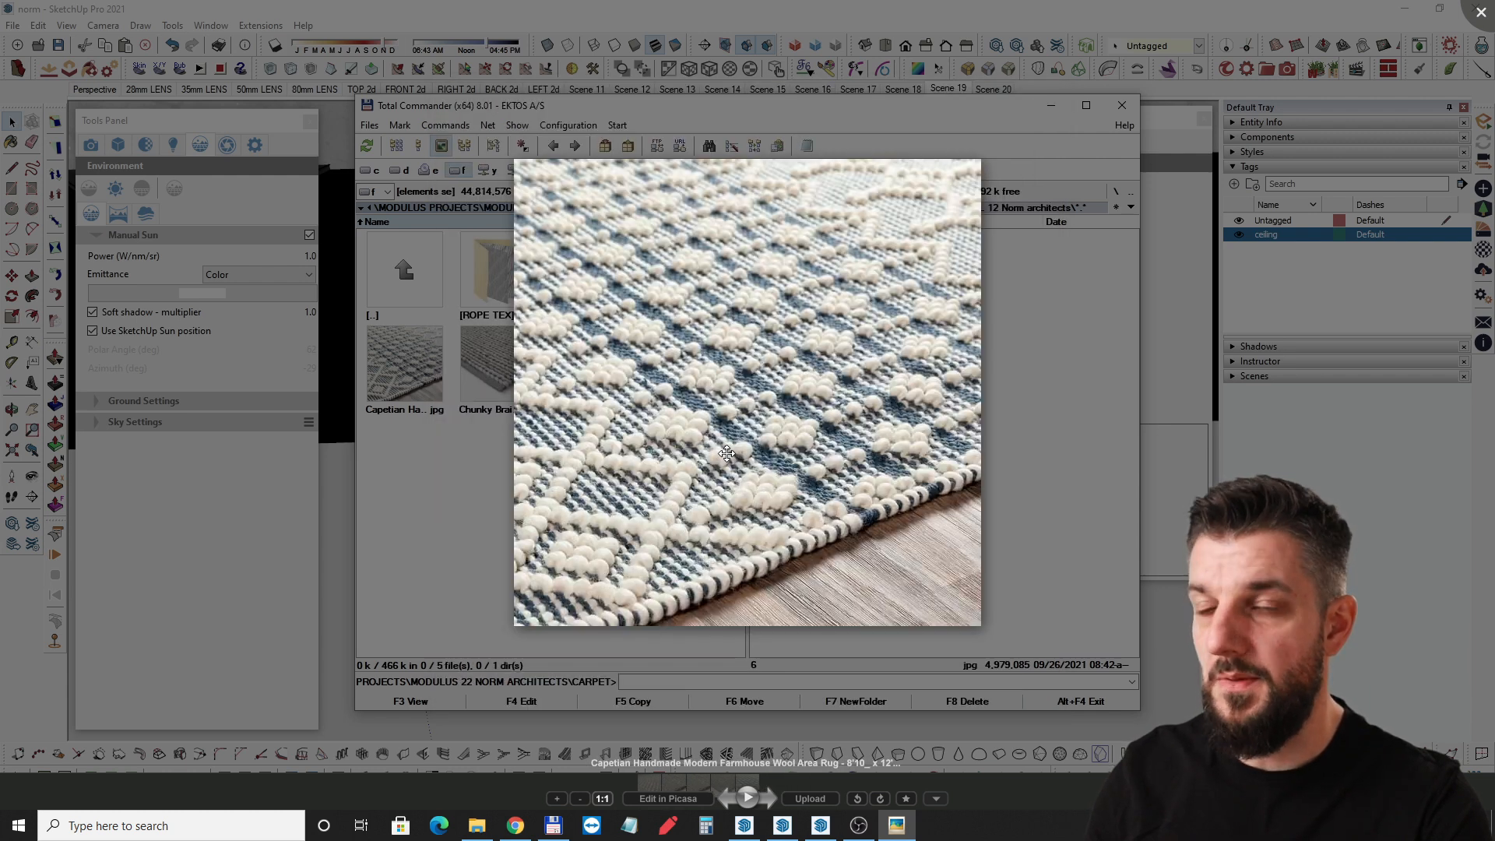
pyautogui.press('Right')
pyautogui.press('Right')
pyautogui.press('Right')
pyautogui.press('Right')
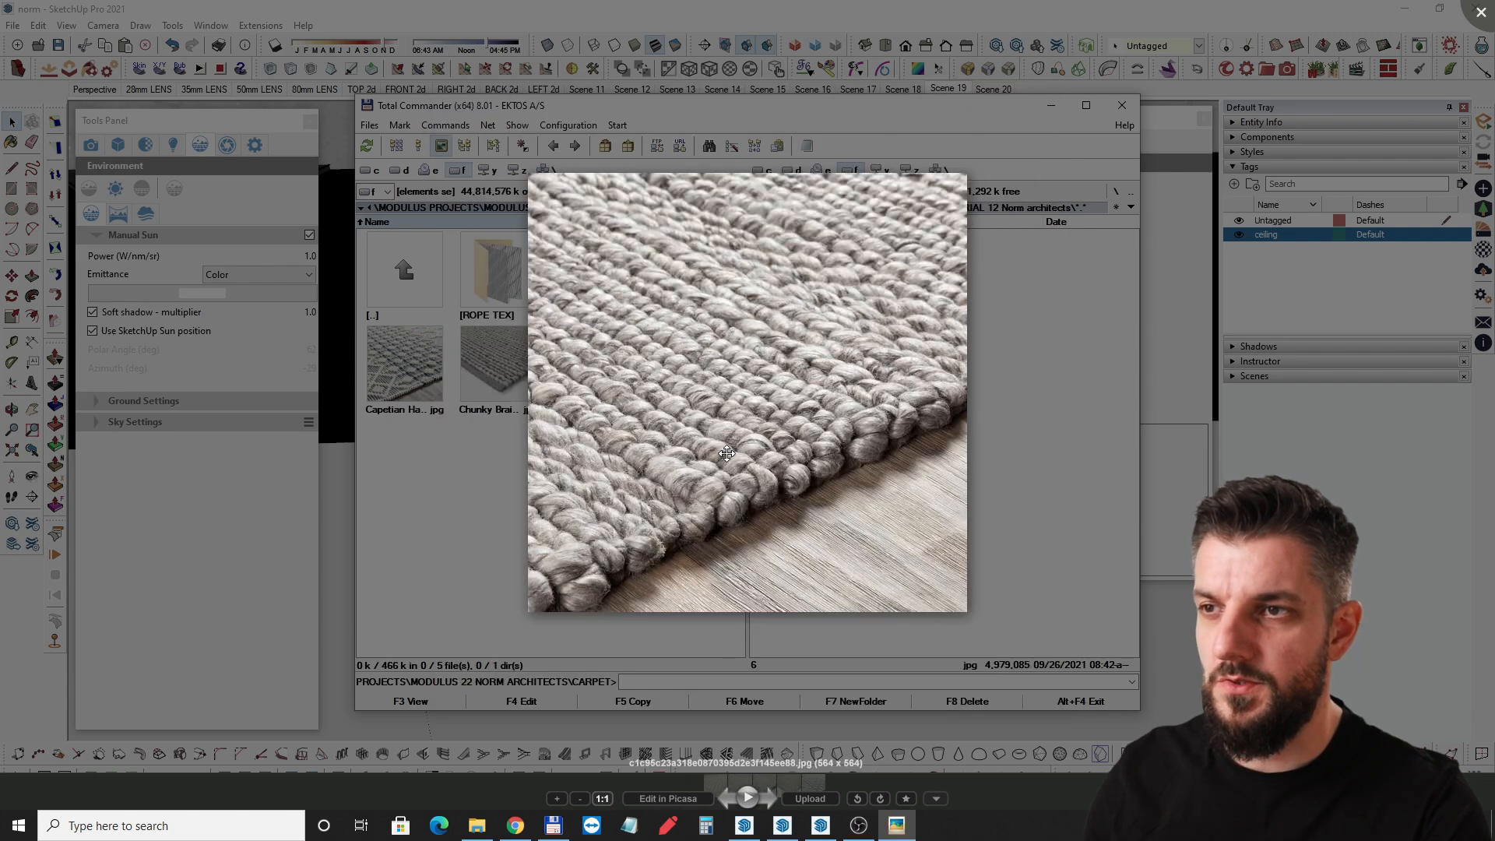
pyautogui.press('Escape')
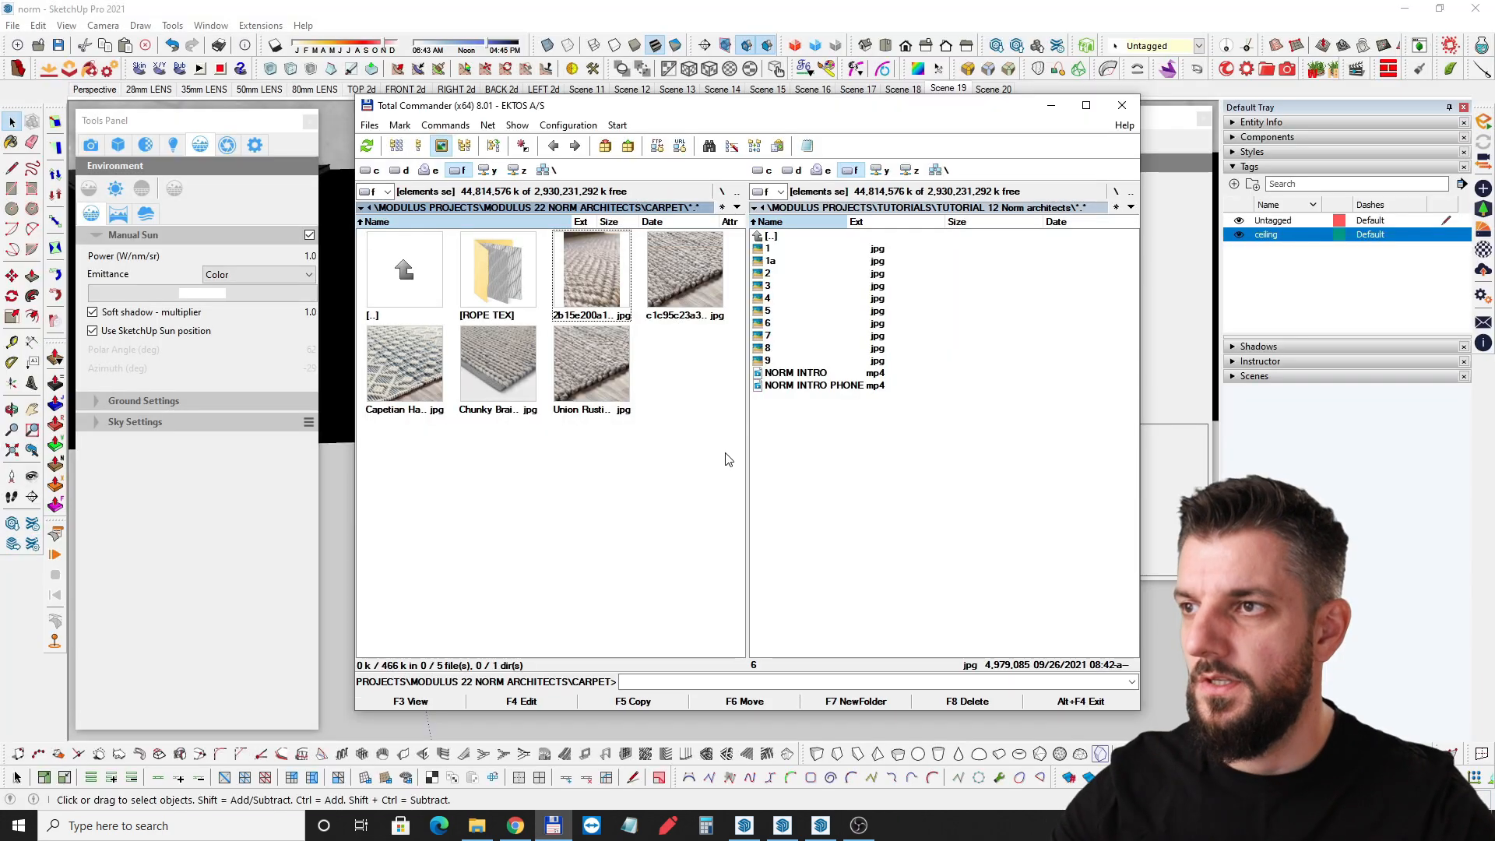
pyautogui.click(1050, 105)
pyautogui.scroll(-5, 665, 541)
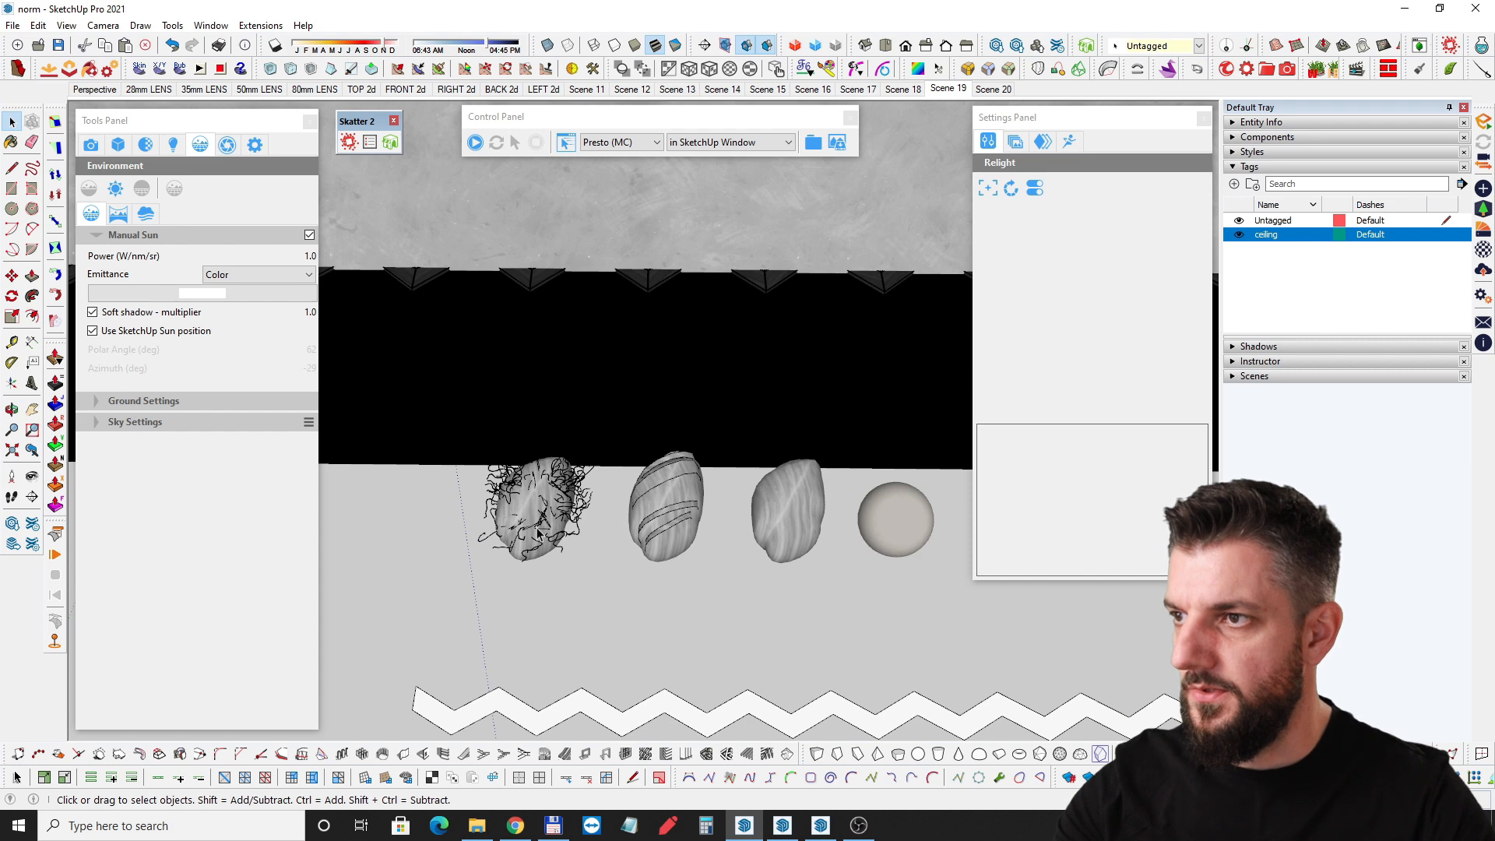
# Switch to the wool model file and examine the stepped box base shape with all its geometry selected.
pyautogui.click(820, 825)
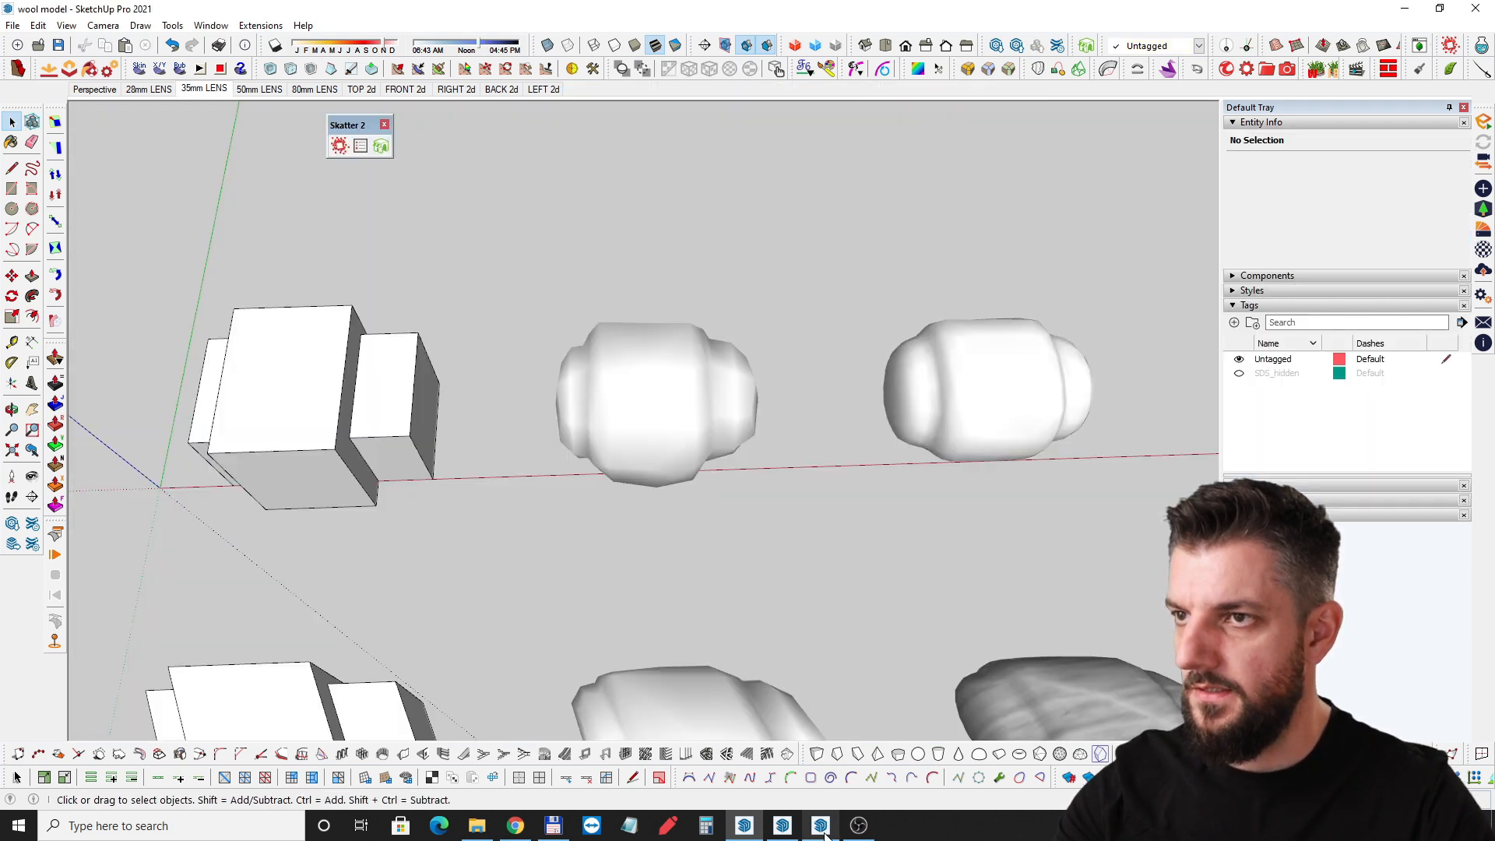
pyautogui.moveTo(649, 414)
pyautogui.mouseDown(button='middle')
pyautogui.moveTo(640, 436)
pyautogui.moveTo(467, 433)
pyautogui.moveTo(386, 282)
pyautogui.moveTo(478, 383)
pyautogui.mouseUp(button='middle')
pyautogui.scroll(3, 520, 454)
pyautogui.tripleClick(477, 384)
pyautogui.scroll(-4, 375, 399)
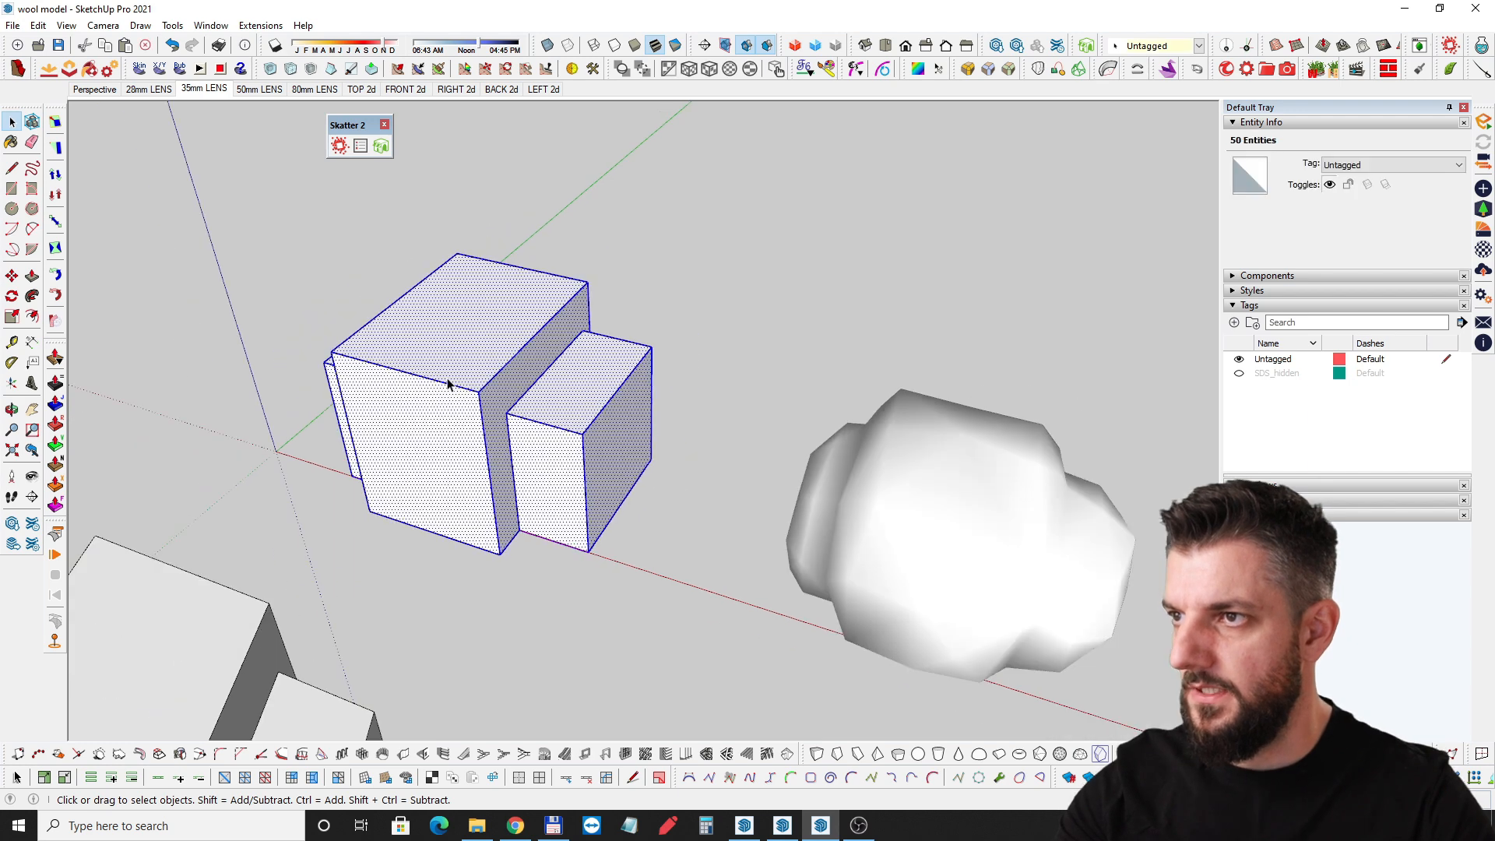
pyautogui.moveTo(375, 398); pyautogui.dragTo(433, 433, button='middle')
pyautogui.scroll(3, 540, 464)
pyautogui.scroll(-2, 467, 421)
pyautogui.scroll(2, 434, 433)
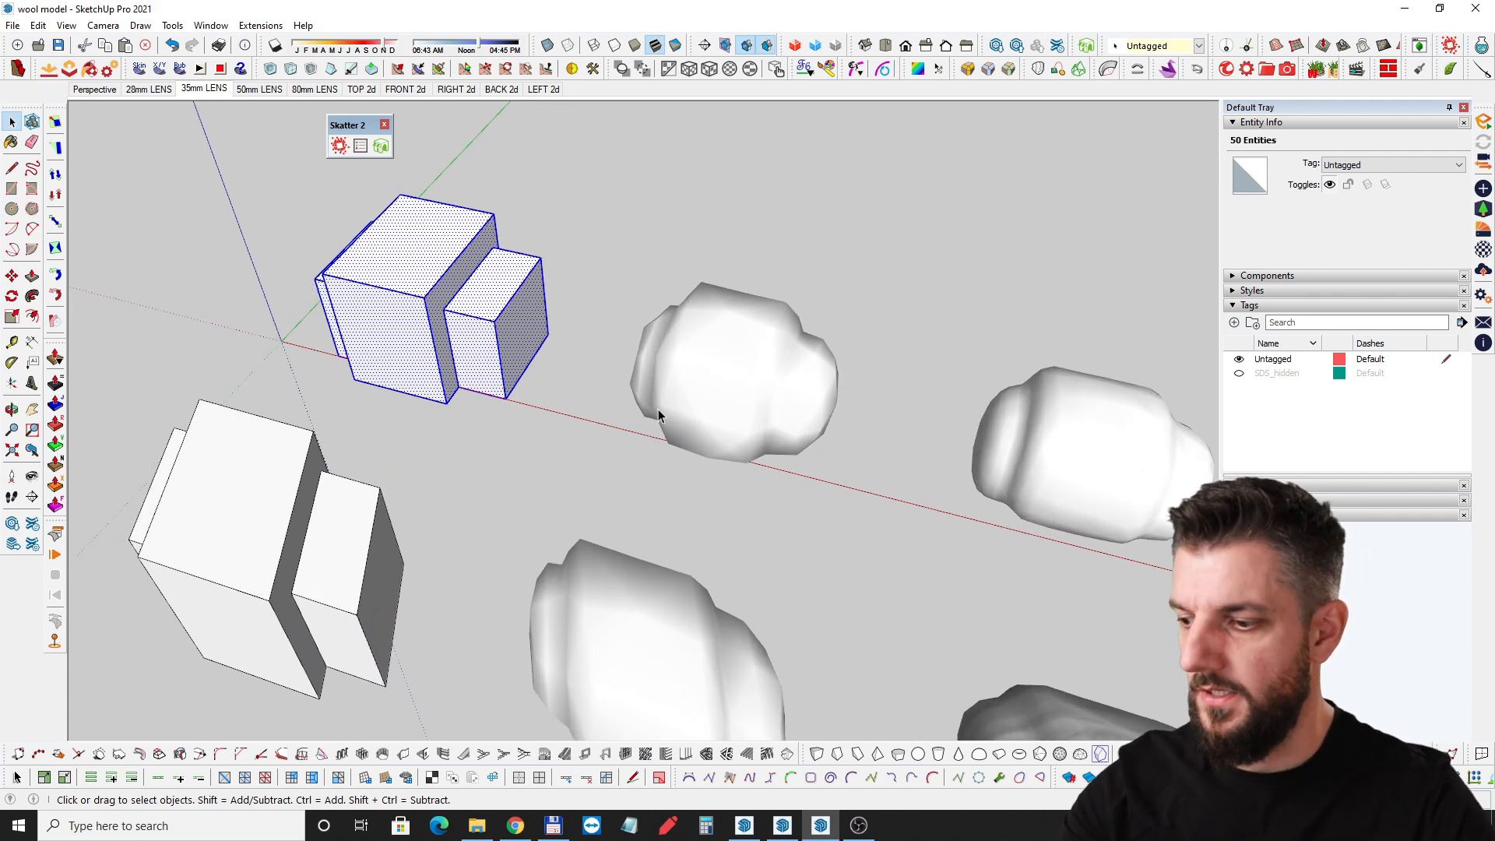
pyautogui.scroll(-2, 600, 404)
pyautogui.moveTo(600, 404); pyautogui.dragTo(766, 429, button='middle')
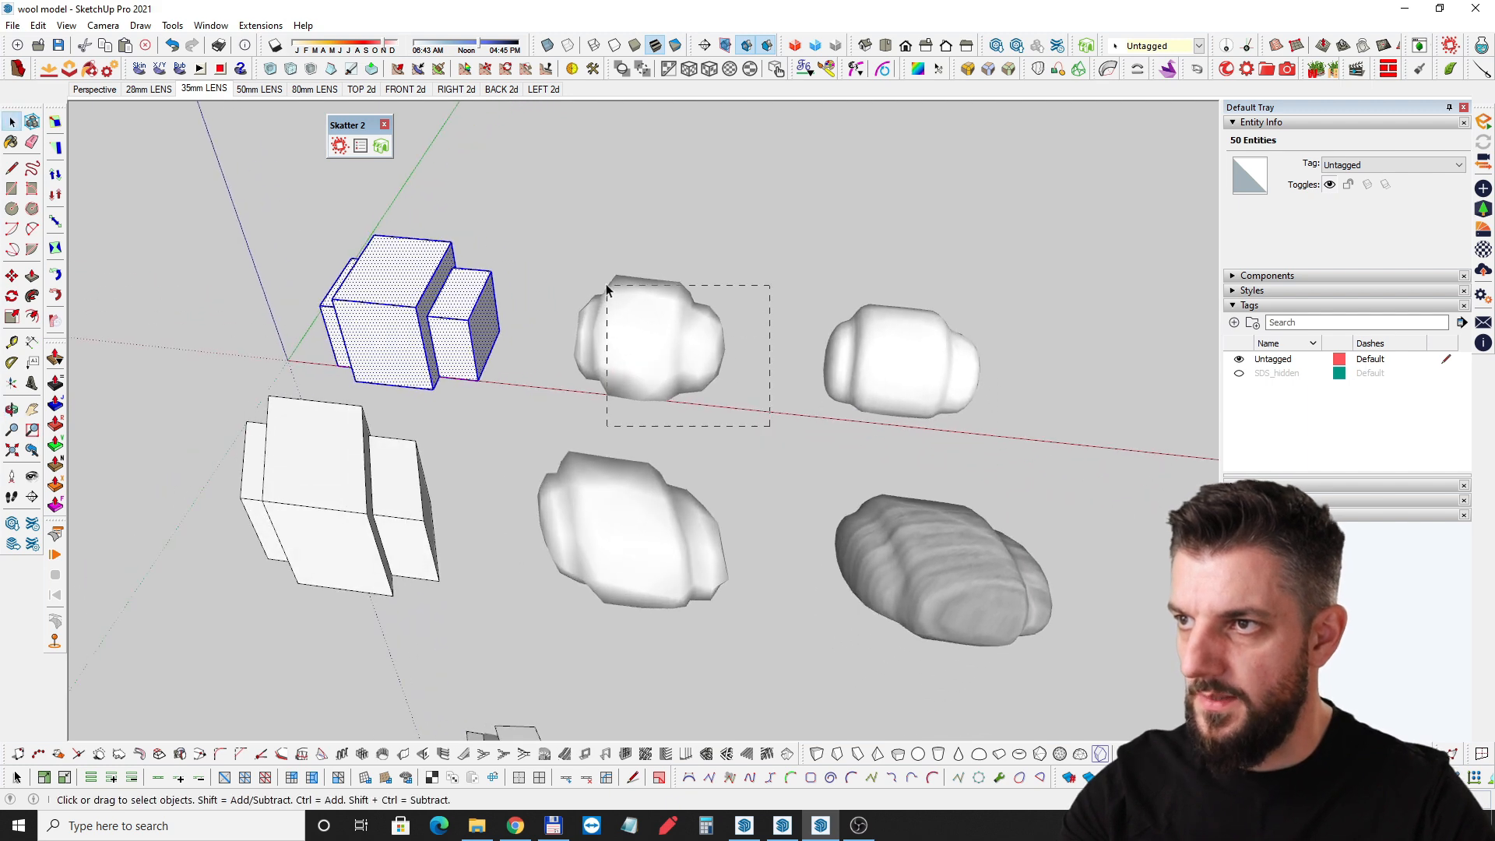
# Examine the smoothed versions of the base shape, selecting the smoothest group, and the textured variants further along.
pyautogui.moveTo(611, 294); pyautogui.dragTo(612, 295)
pyautogui.click(840, 384)
pyautogui.moveTo(957, 423); pyautogui.dragTo(557, 507, button='middle')
pyautogui.scroll(-10, 709, 459)
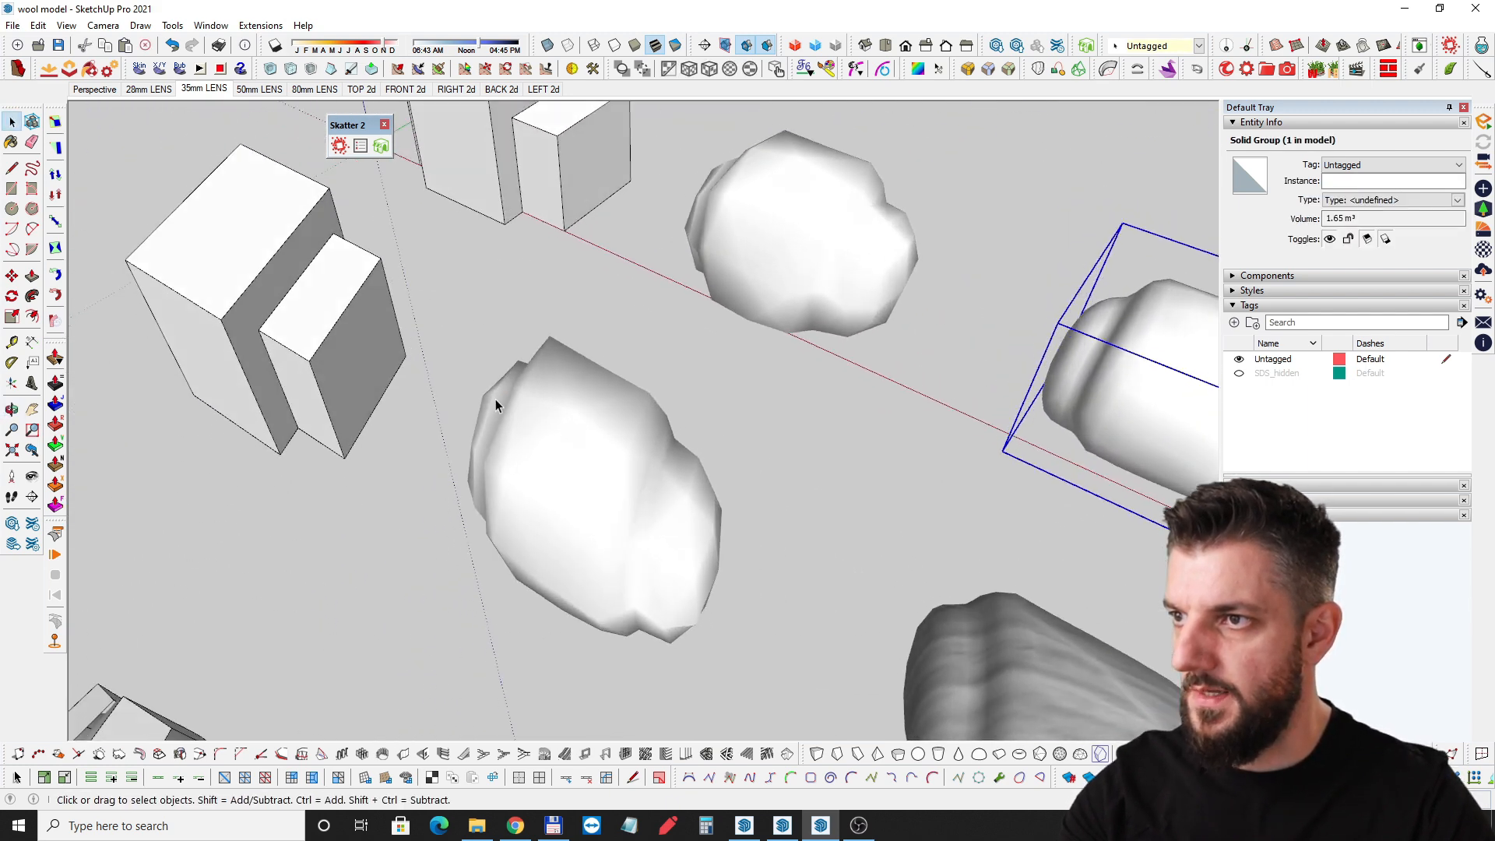
pyautogui.keyDown('shift'); pyautogui.moveTo(650, 458); pyautogui.dragTo(771, 383, button='middle'); pyautogui.keyUp('shift')
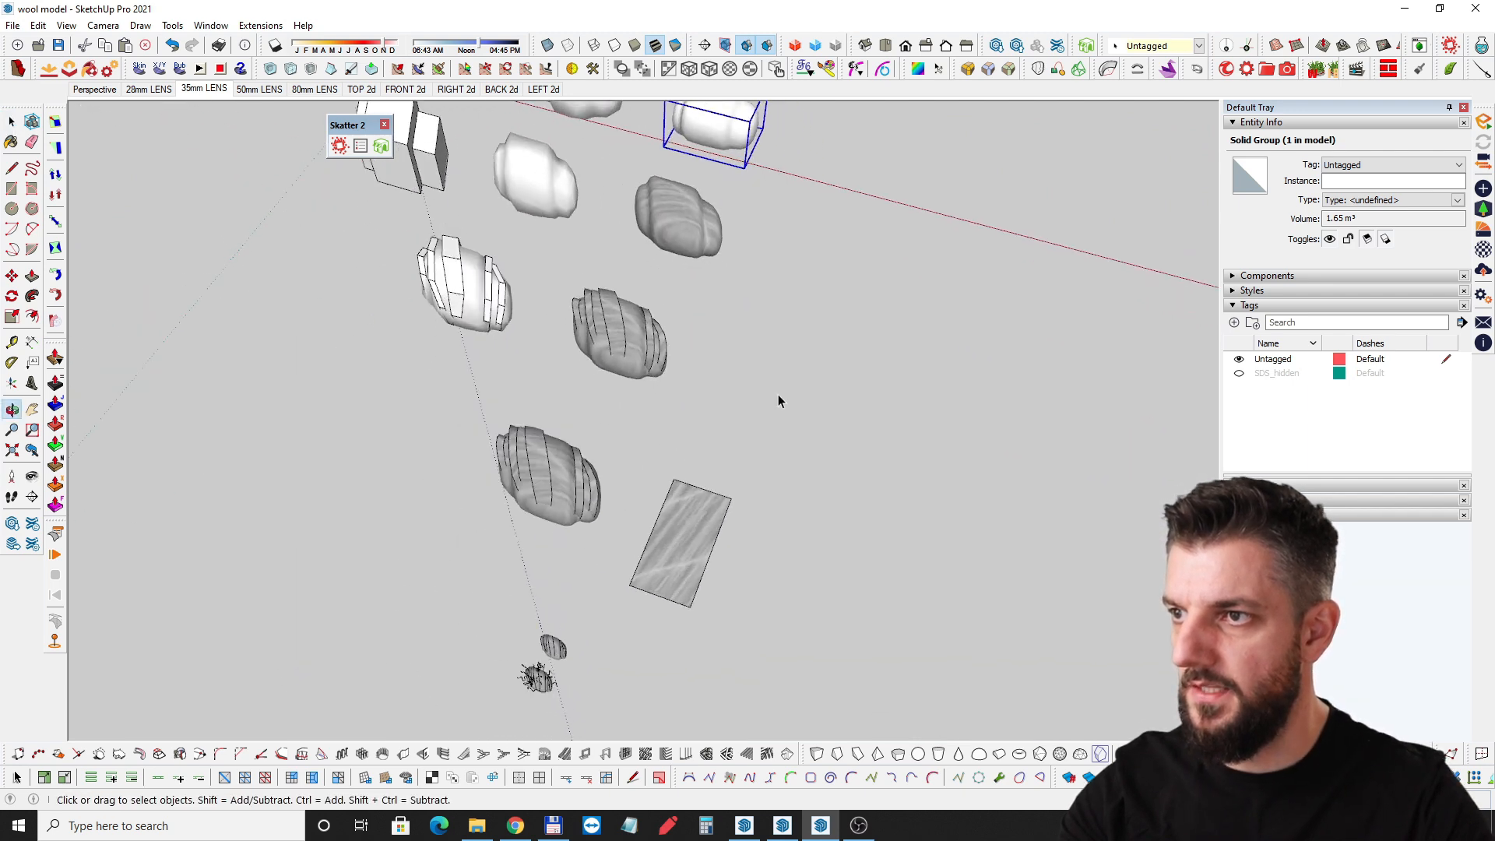
pyautogui.scroll(3, 693, 518)
pyautogui.scroll(-3, 504, 389)
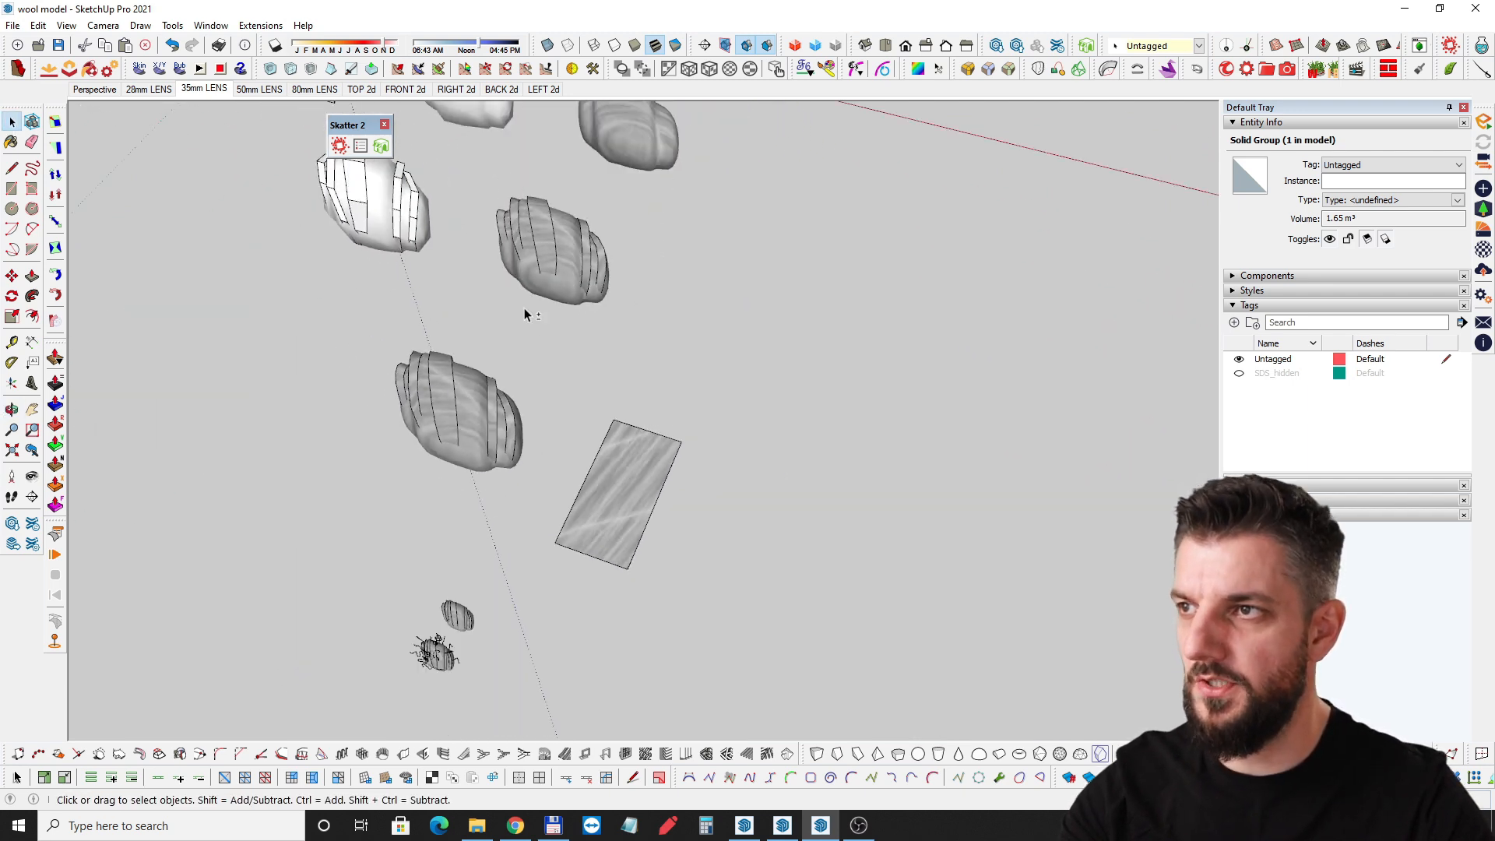
# Examine the small textured wool pieces up close, selecting the component of curved strips wrapped around one of them.
pyautogui.moveTo(524, 317); pyautogui.dragTo(81, 311, button='middle')
pyautogui.scroll(3, 514, 272)
pyautogui.moveTo(535, 305)
pyautogui.keyDown('shift'); pyautogui.mouseDown(button='middle')
pyautogui.moveTo(557, 395)
pyautogui.moveTo(171, 323)
pyautogui.moveTo(833, 309)
pyautogui.moveTo(794, 335)
pyautogui.mouseUp(button='middle'); pyautogui.keyUp('shift')
pyautogui.scroll(2, 520, 437)
pyautogui.keyDown('shift'); pyautogui.moveTo(381, 556); pyautogui.dragTo(712, 214, button='middle'); pyautogui.keyUp('shift')
pyautogui.scroll(5, 573, 360)
pyautogui.moveTo(570, 359); pyautogui.dragTo(409, 400, button='middle')
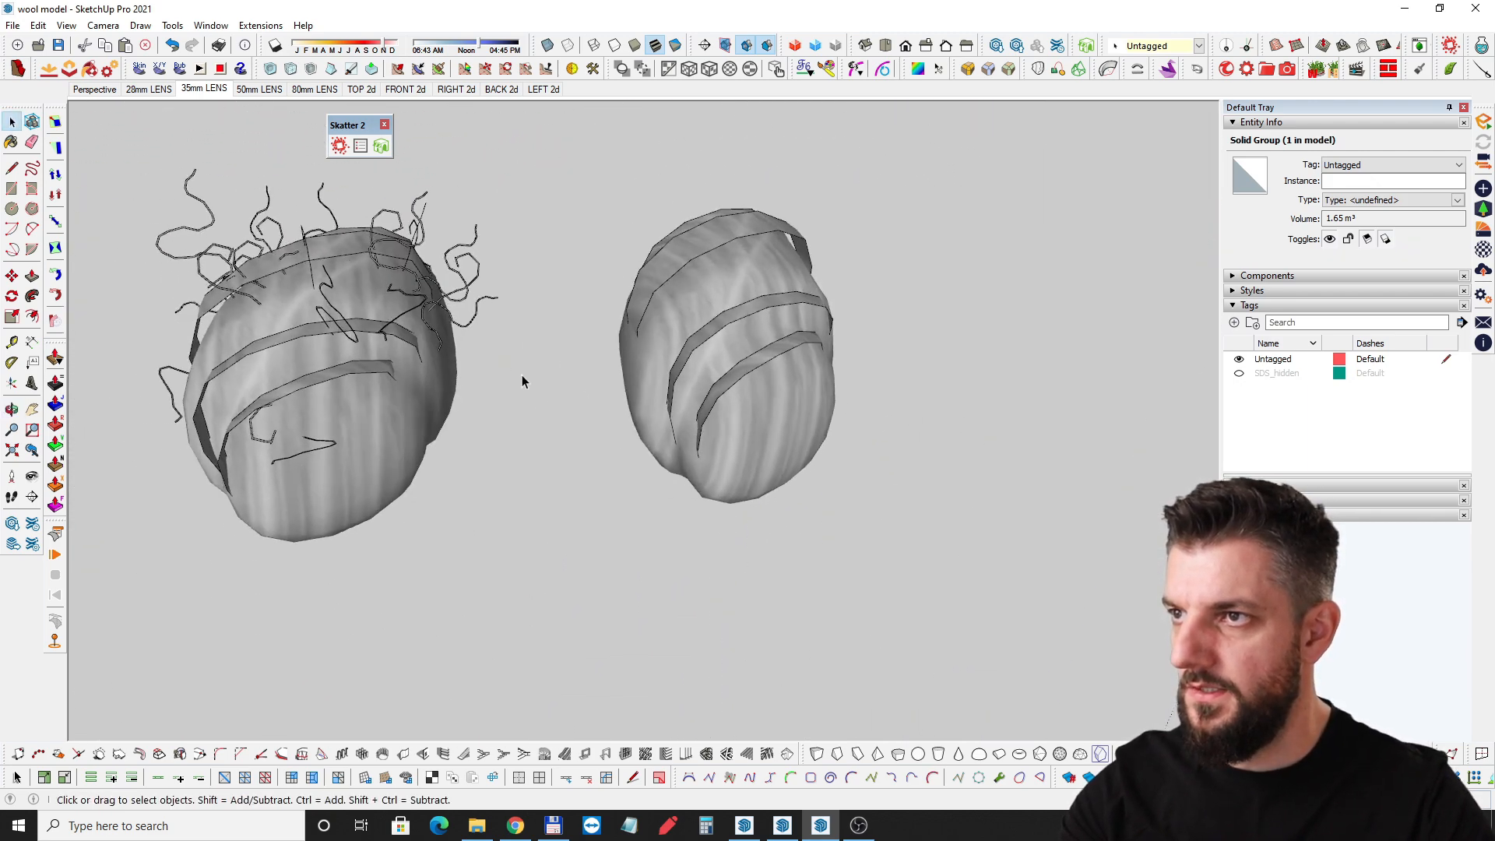
pyautogui.scroll(3, 694, 273)
pyautogui.click(783, 204)
pyautogui.moveTo(783, 204)
pyautogui.mouseDown(button='middle')
pyautogui.moveTo(641, 207)
pyautogui.moveTo(777, 204)
pyautogui.mouseUp(button='middle')
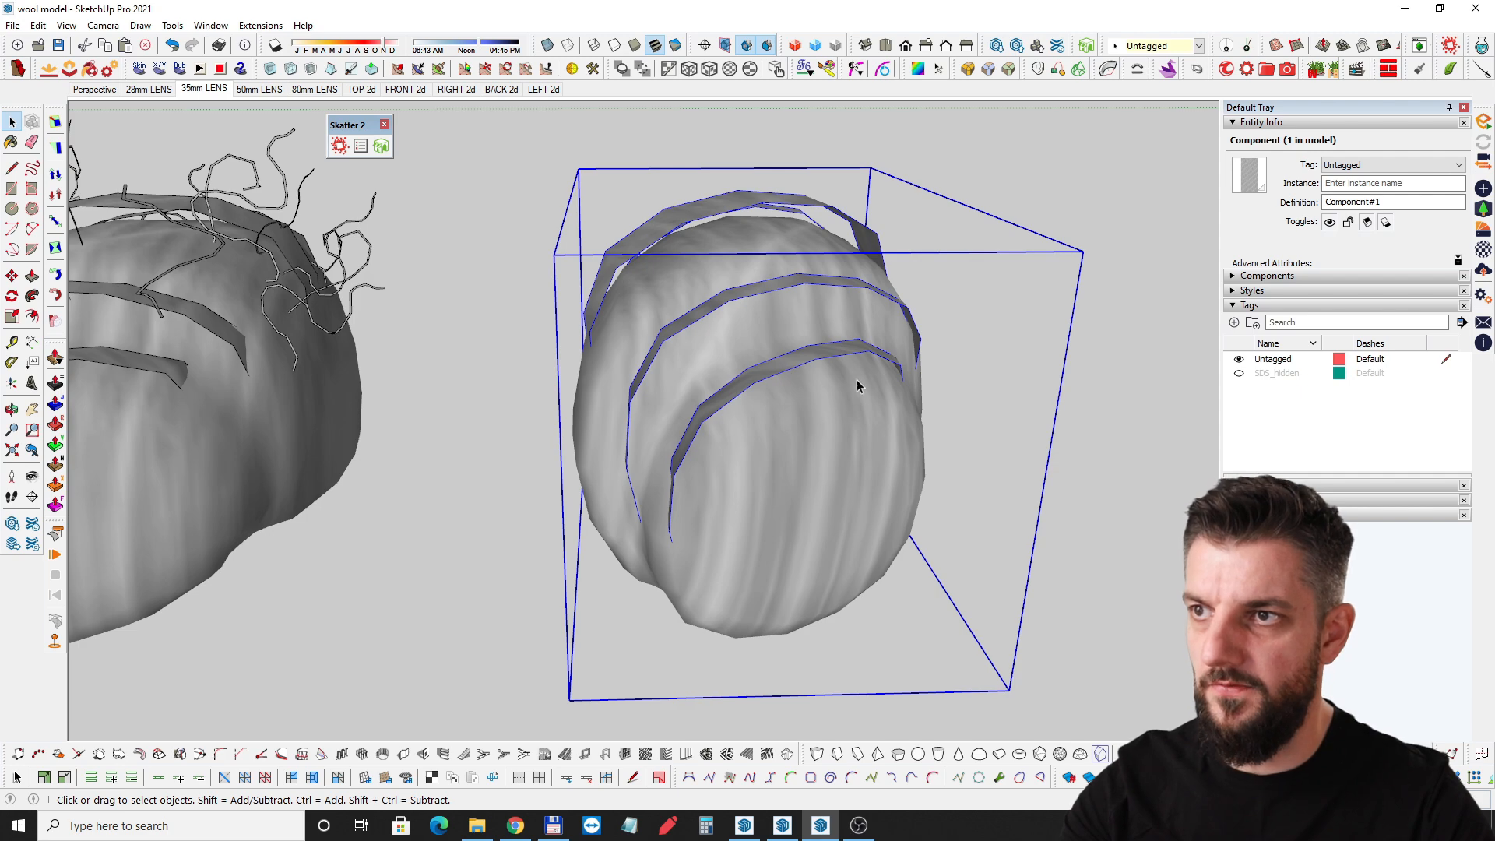
pyautogui.moveTo(781, 277); pyautogui.dragTo(895, 361, button='middle')
pyautogui.scroll(-3, 807, 319)
# Examine the loose curly fibres on the wool piece from several angles and clear the selection.
pyautogui.moveTo(623, 350); pyautogui.dragTo(956, 253, button='middle')
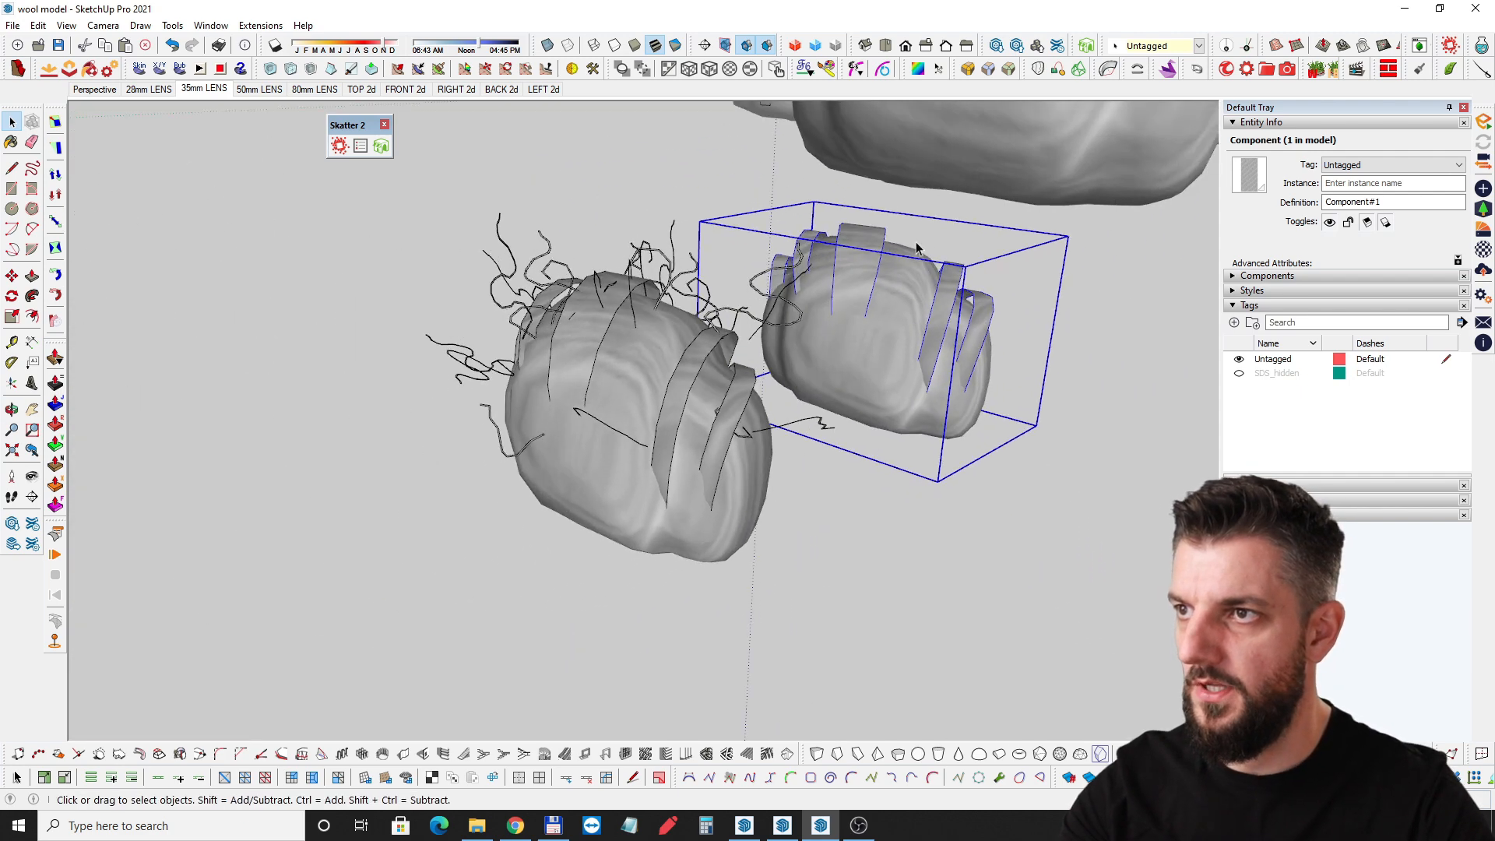
pyautogui.scroll(5, 714, 299)
pyautogui.moveTo(572, 304); pyautogui.dragTo(637, 314, button='middle')
pyautogui.scroll(-3, 637, 314)
pyautogui.moveTo(1034, 363); pyautogui.dragTo(617, 350, button='middle')
pyautogui.scroll(2, 717, 361)
pyautogui.scroll(-3, 685, 350)
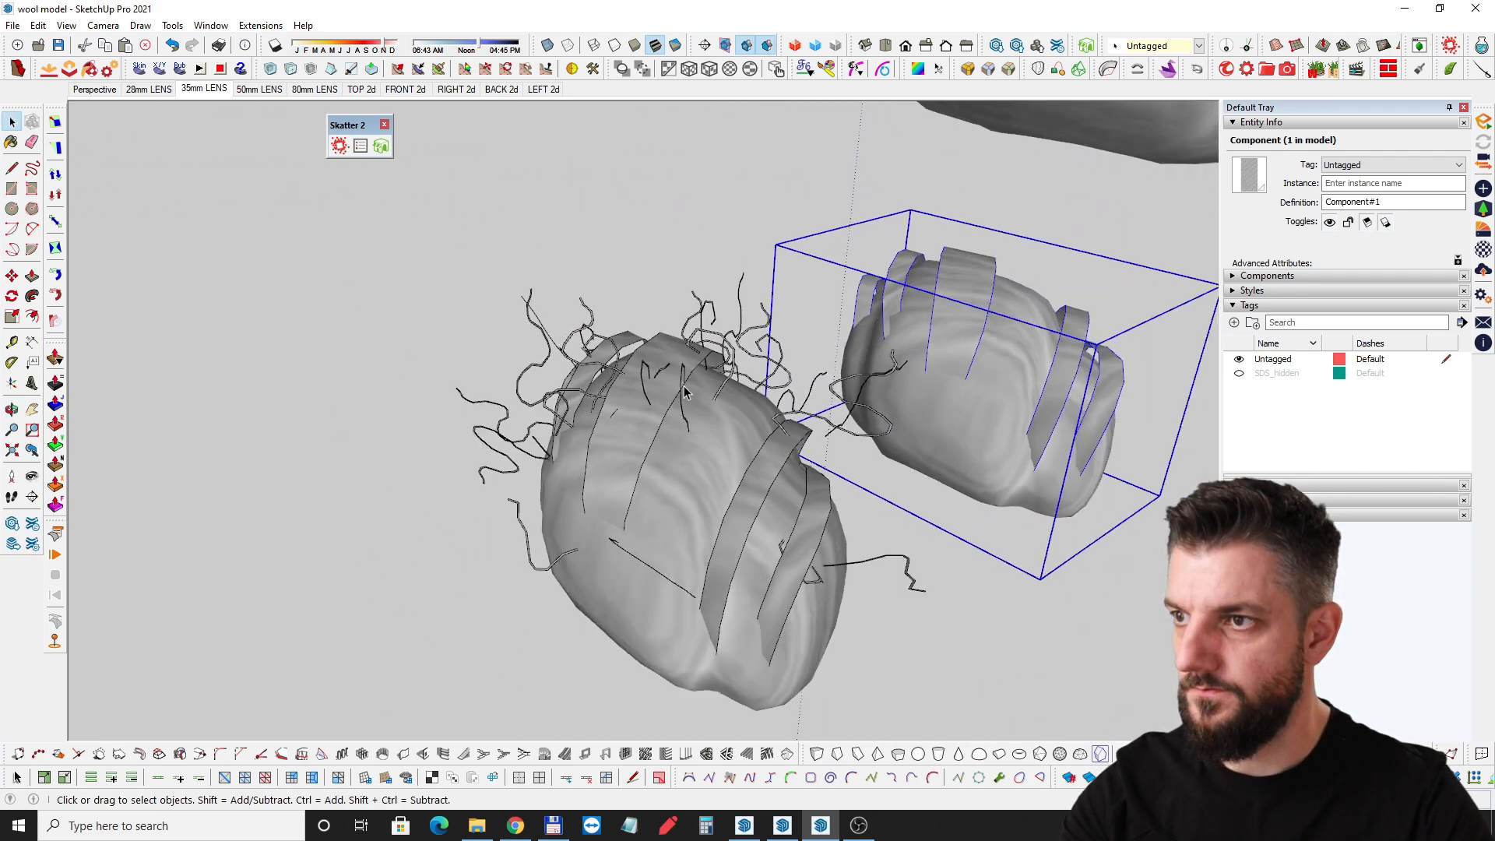
pyautogui.scroll(-1, 703, 306)
pyautogui.click(676, 282)
pyautogui.moveTo(675, 284); pyautogui.dragTo(740, 429, button='middle')
pyautogui.scroll(-5, 695, 407)
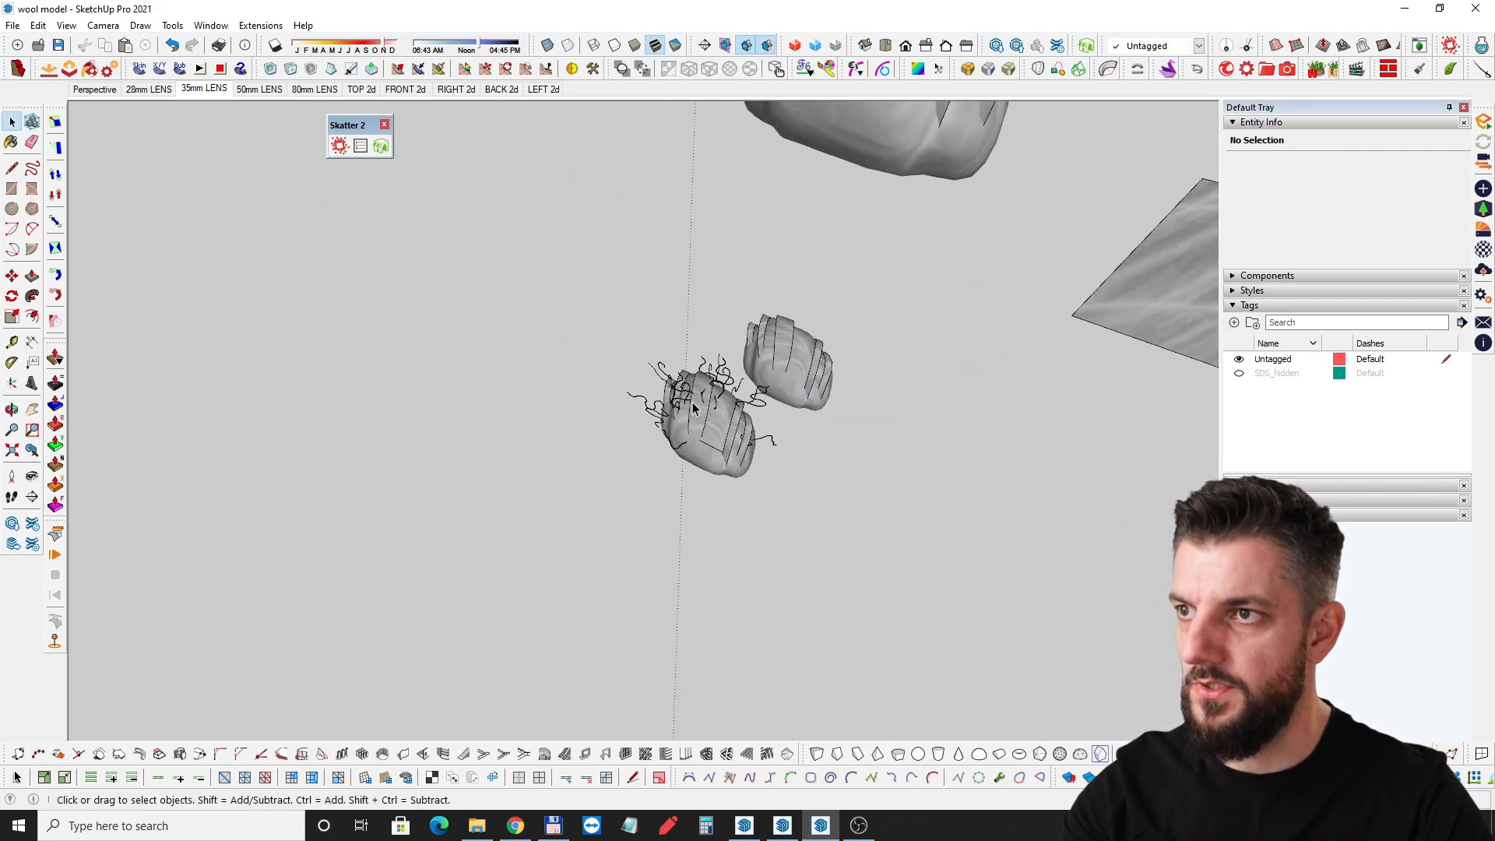
# Switch back to the norm model and view the row of wool pieces beside the room.
pyautogui.click(782, 827)
pyautogui.click(744, 825)
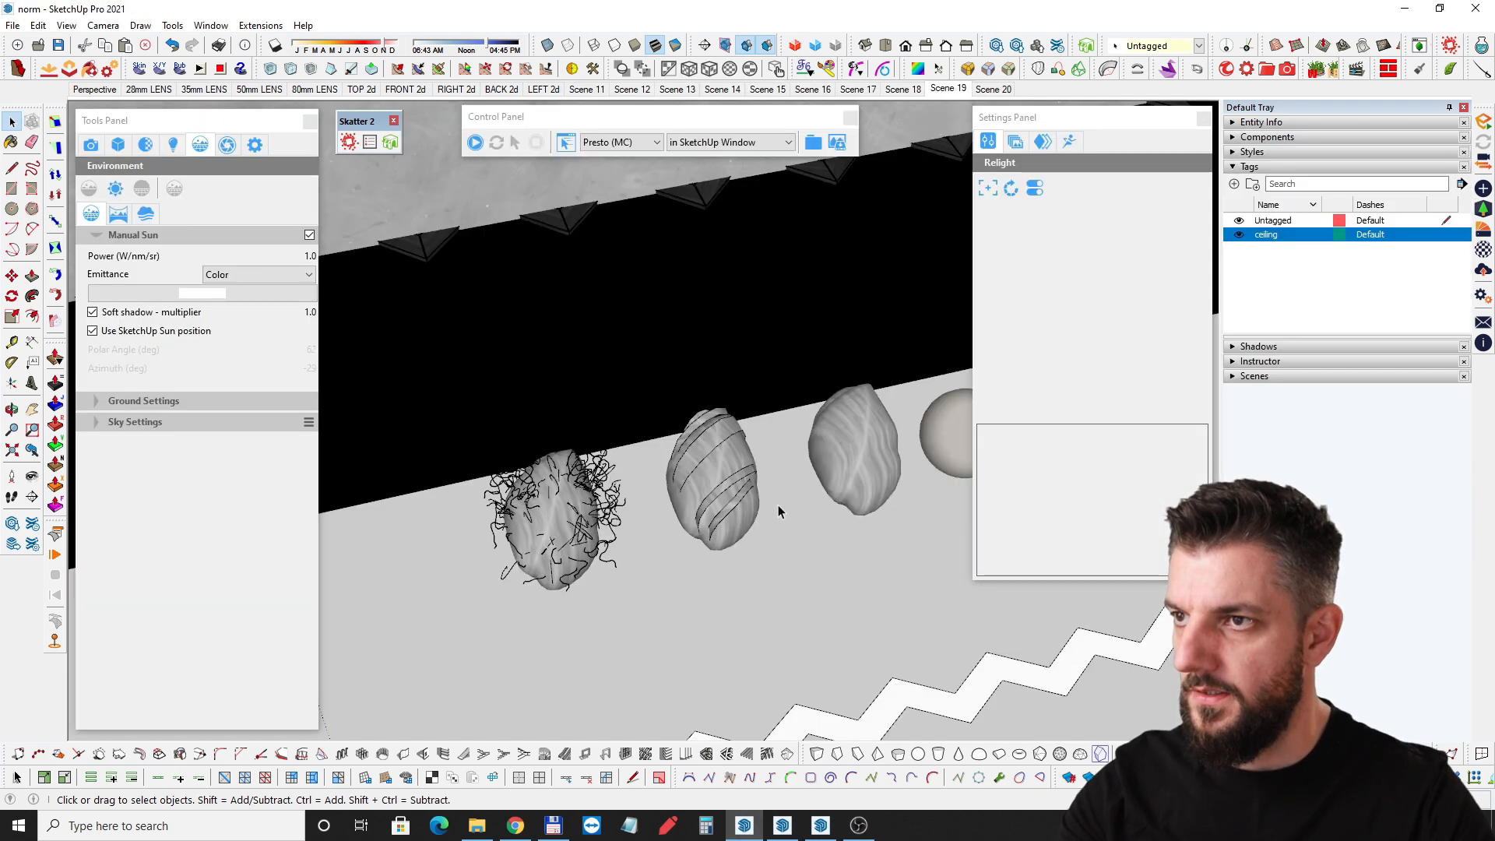
pyautogui.press('space')
pyautogui.scroll(-2, 739, 523)
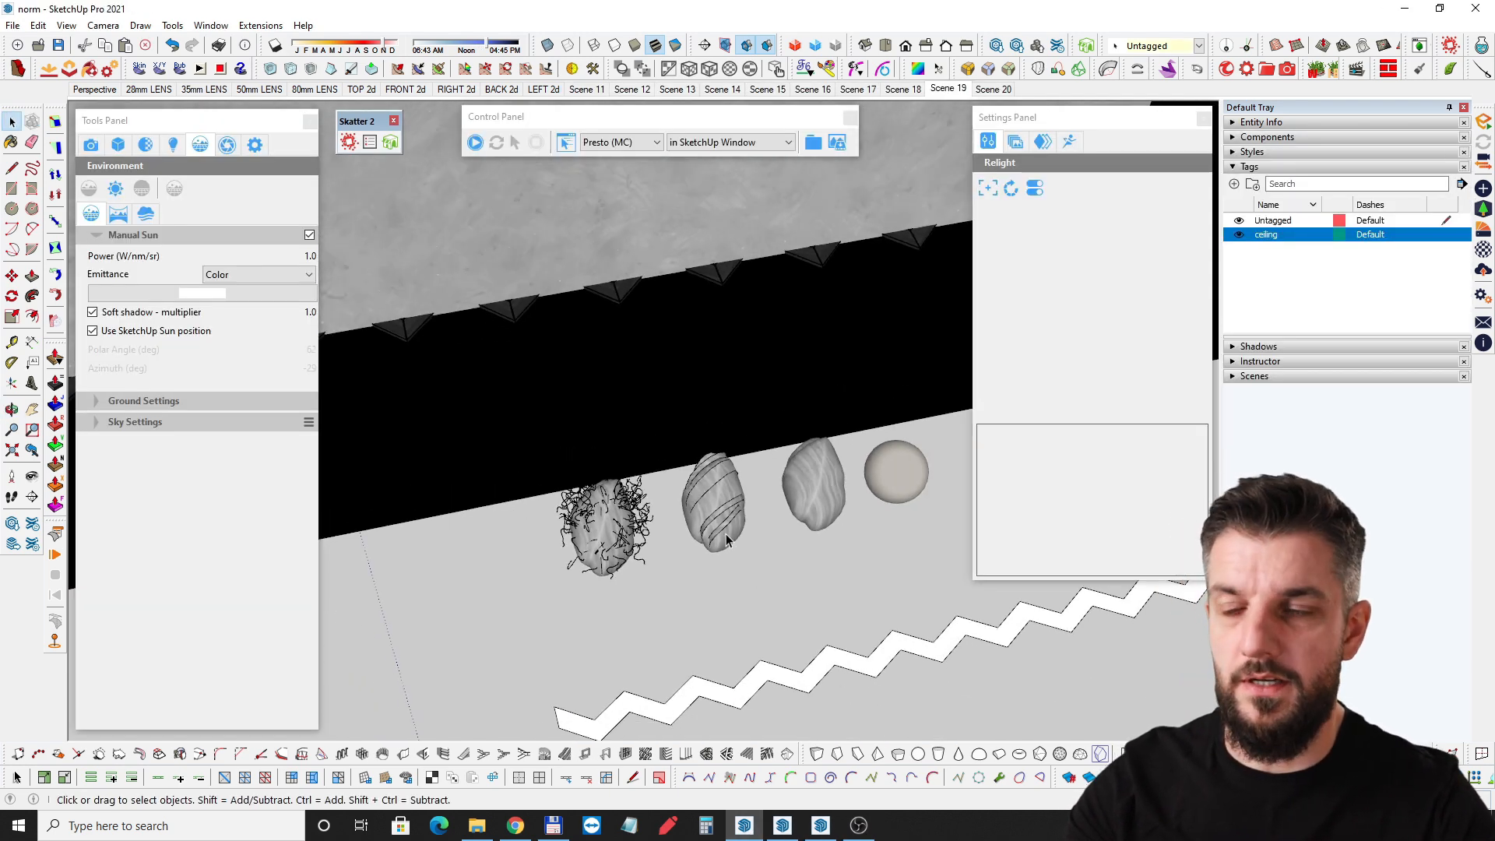
# Examine the row of wool pieces beside the room up close from another angle.
pyautogui.scroll(4, 670, 532)
pyautogui.moveTo(674, 542); pyautogui.dragTo(981, 471, button='middle')
pyautogui.scroll(3, 786, 408)
pyautogui.press('space')
pyautogui.click(480, 456)
pyautogui.scroll(3, 720, 510)
pyautogui.scroll(4, 494, 477)
pyautogui.press('space')
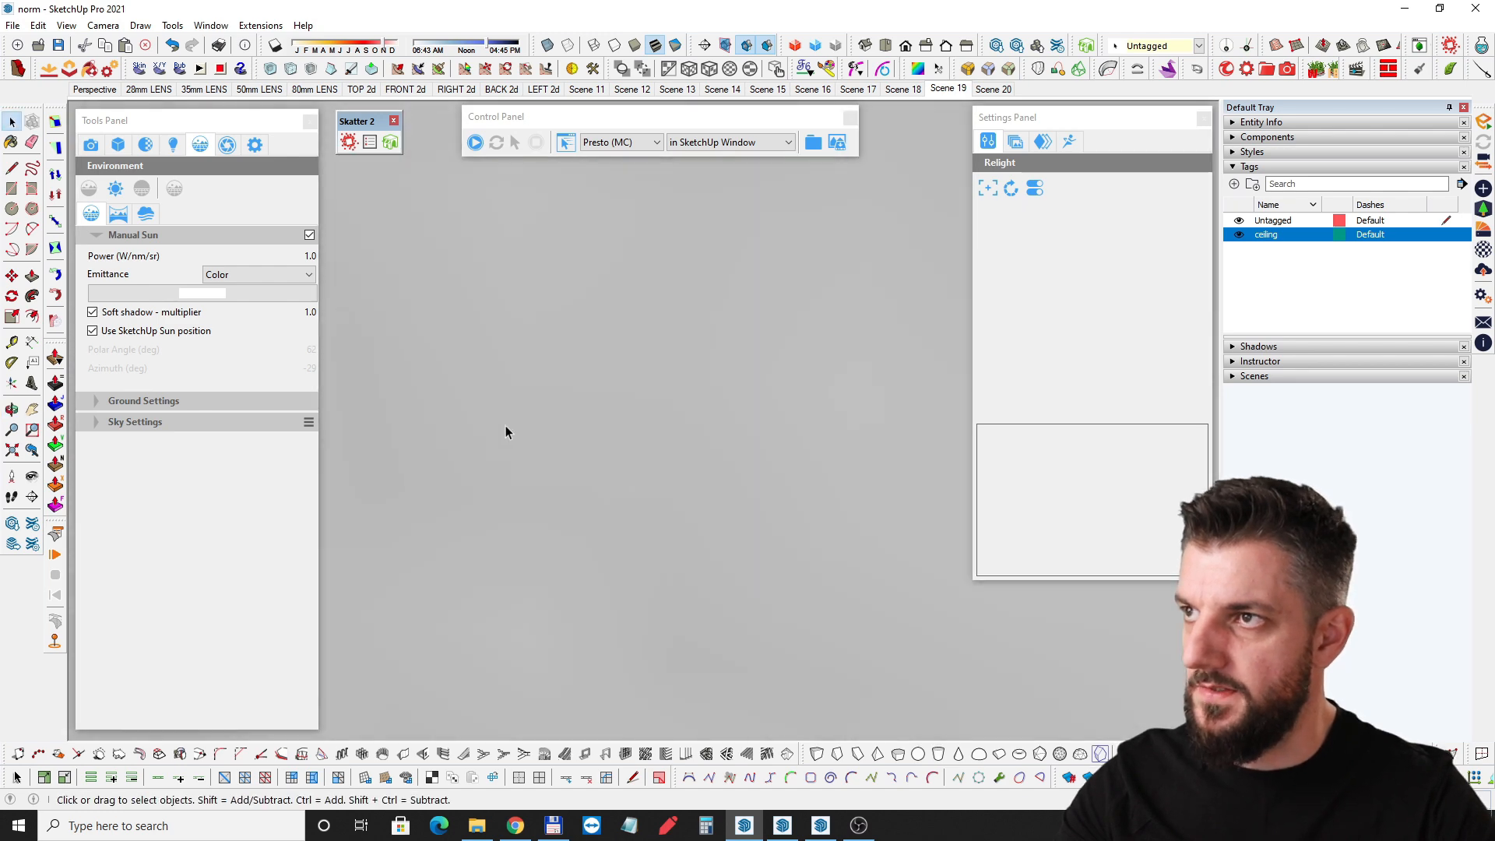
# Return to the Scene 19 view and open a new Skatter composition, moving its editor clear of the chair and rug.
pyautogui.click(938, 90)
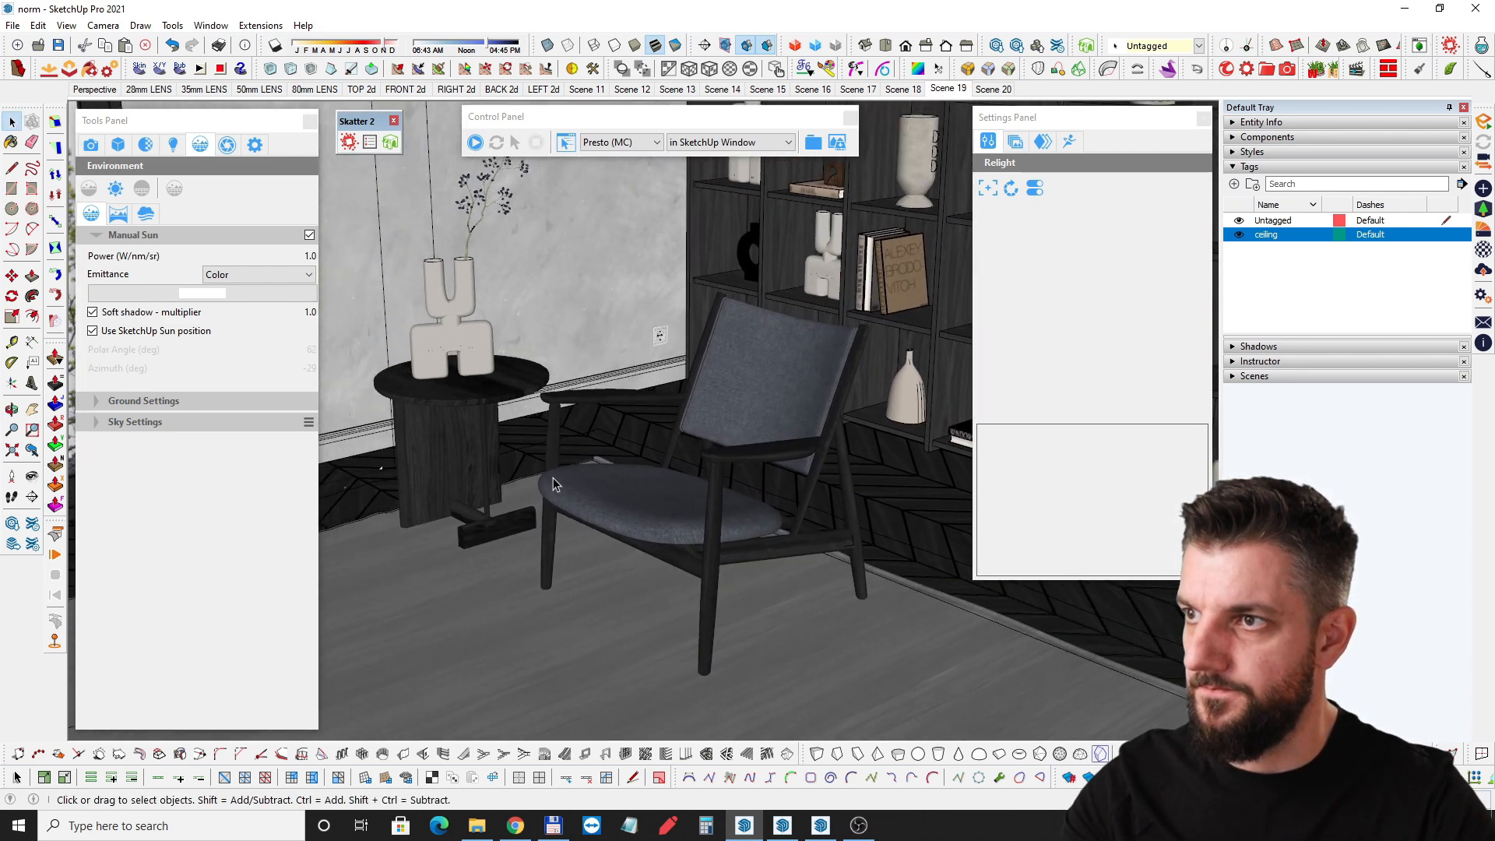
pyautogui.moveTo(562, 537); pyautogui.dragTo(691, 389, button='middle')
pyautogui.moveTo(362, 126); pyautogui.dragTo(372, 131)
pyautogui.click(358, 146)
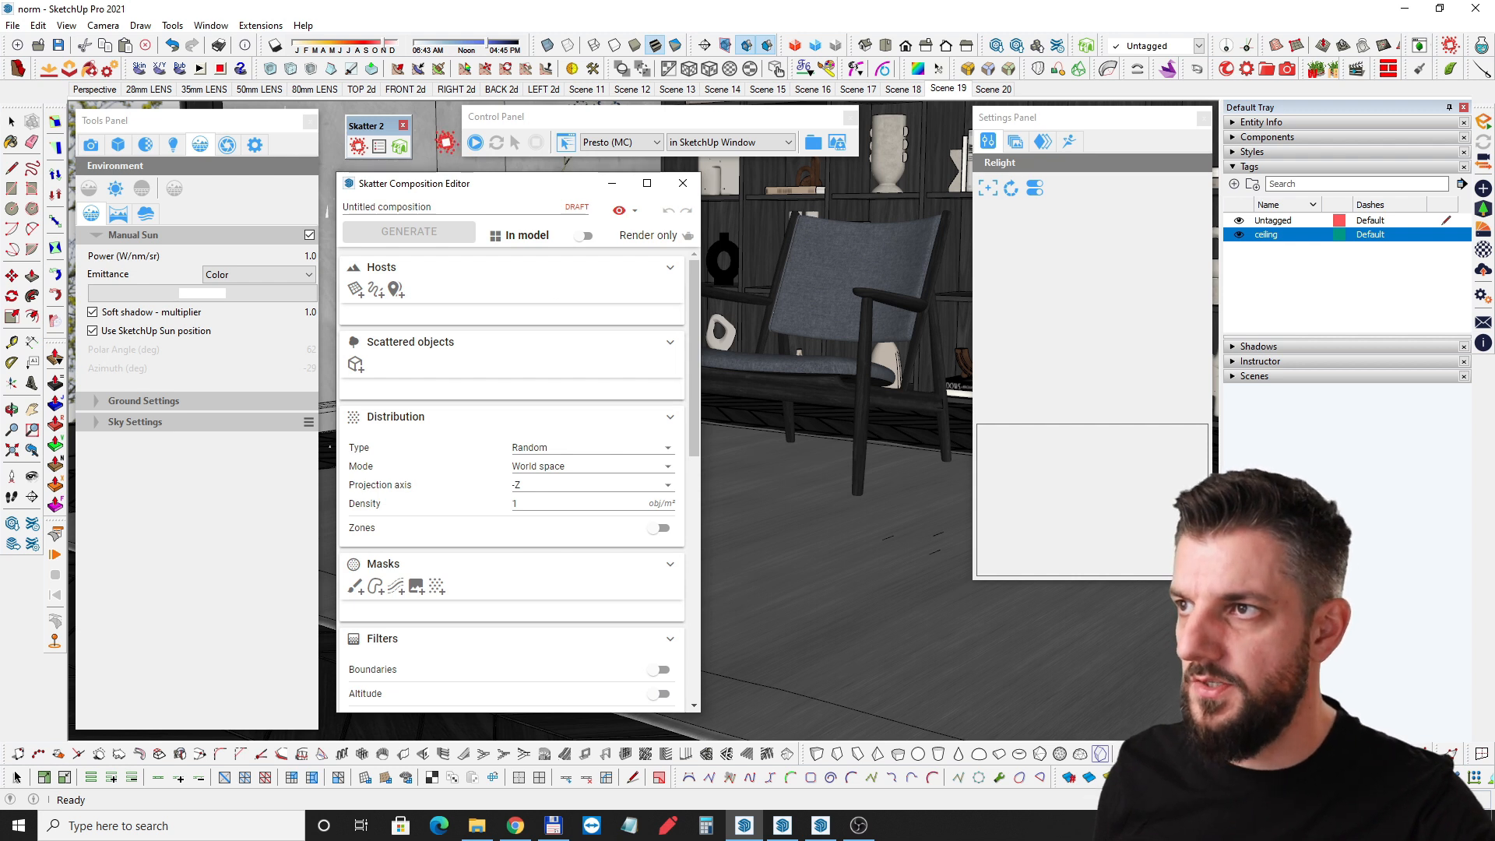
pyautogui.moveTo(459, 185); pyautogui.dragTo(192, 181)
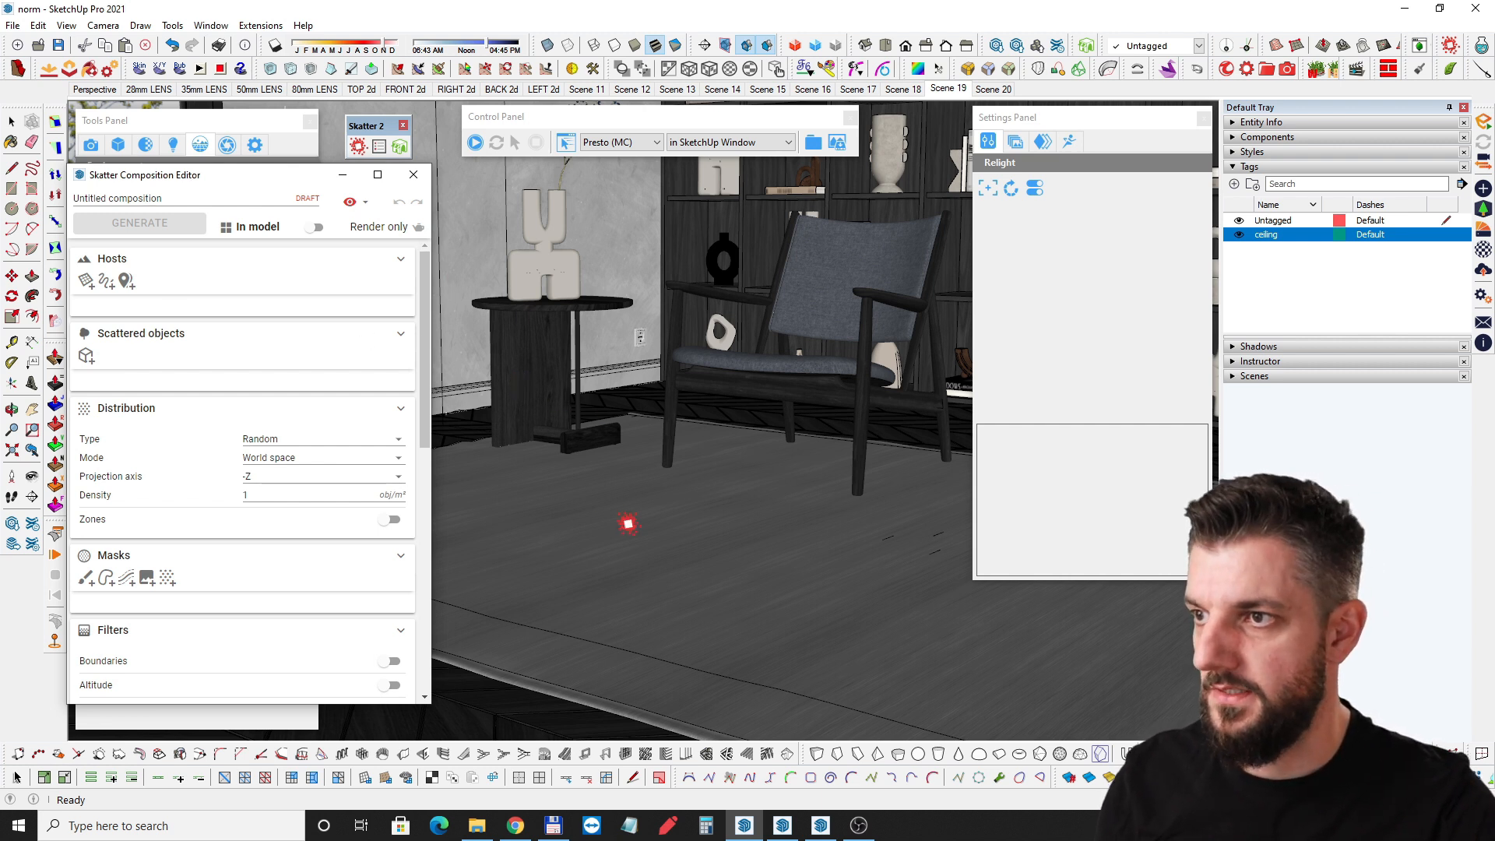
# Enable the render-only wool knots composition and open it for editing, closing the Composition Manager.
pyautogui.moveTo(621, 510); pyautogui.dragTo(623, 526, button='middle')
pyautogui.click(376, 145)
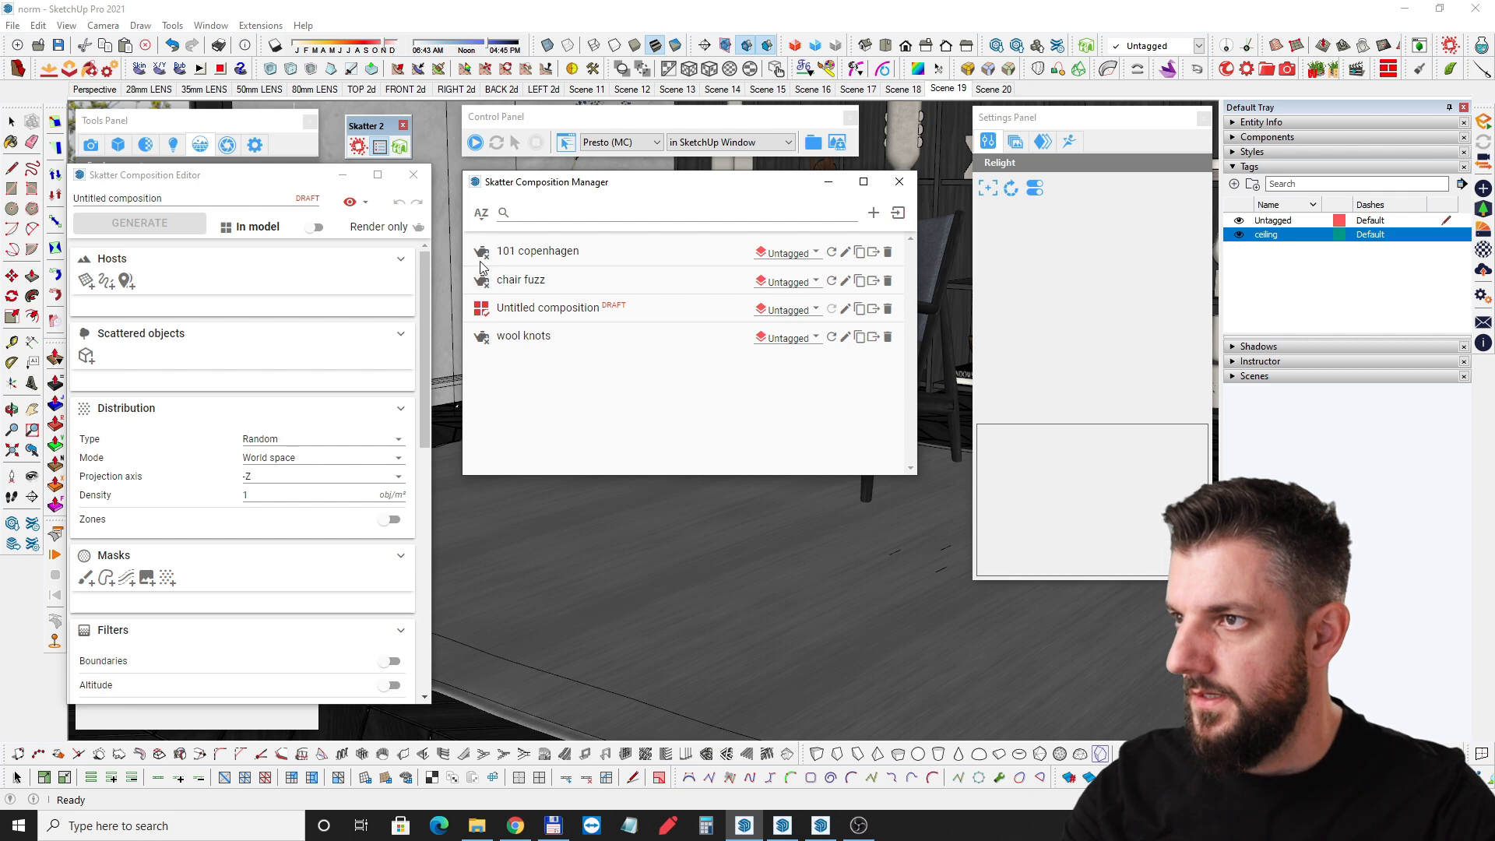
pyautogui.click(480, 339)
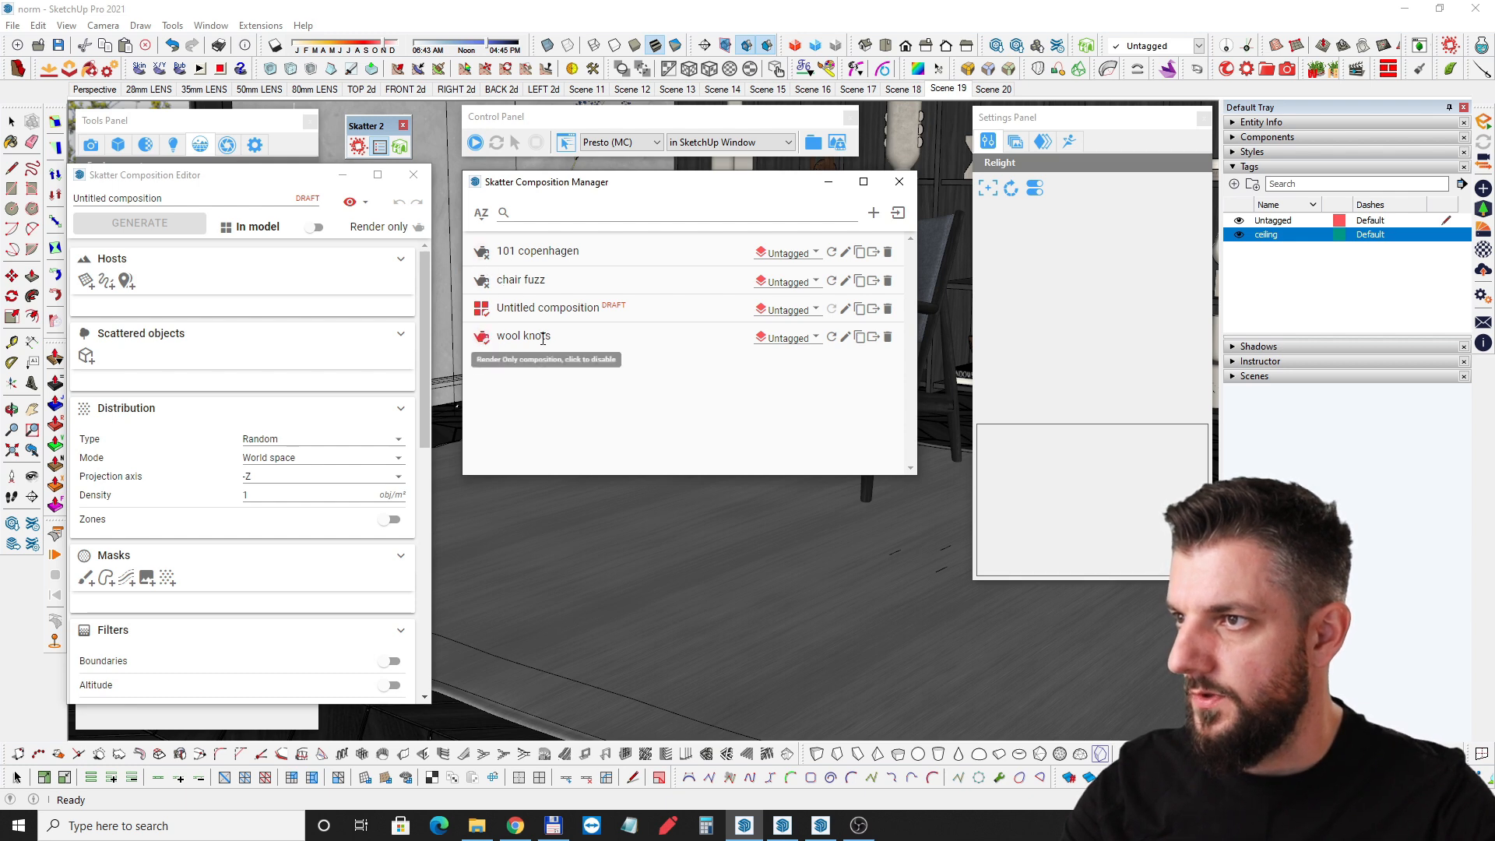
pyautogui.click(844, 339)
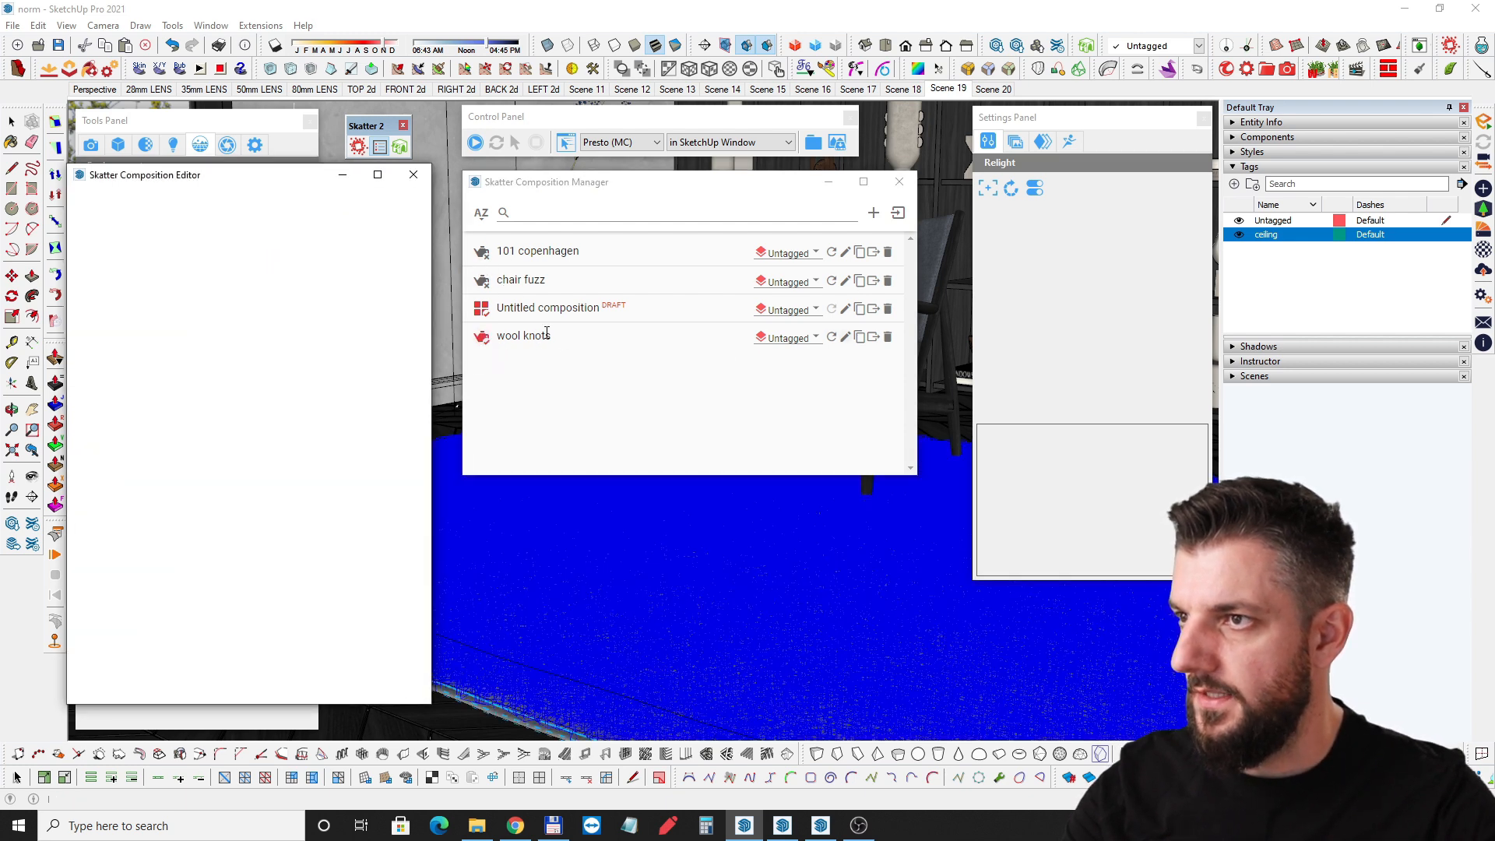
pyautogui.click(899, 182)
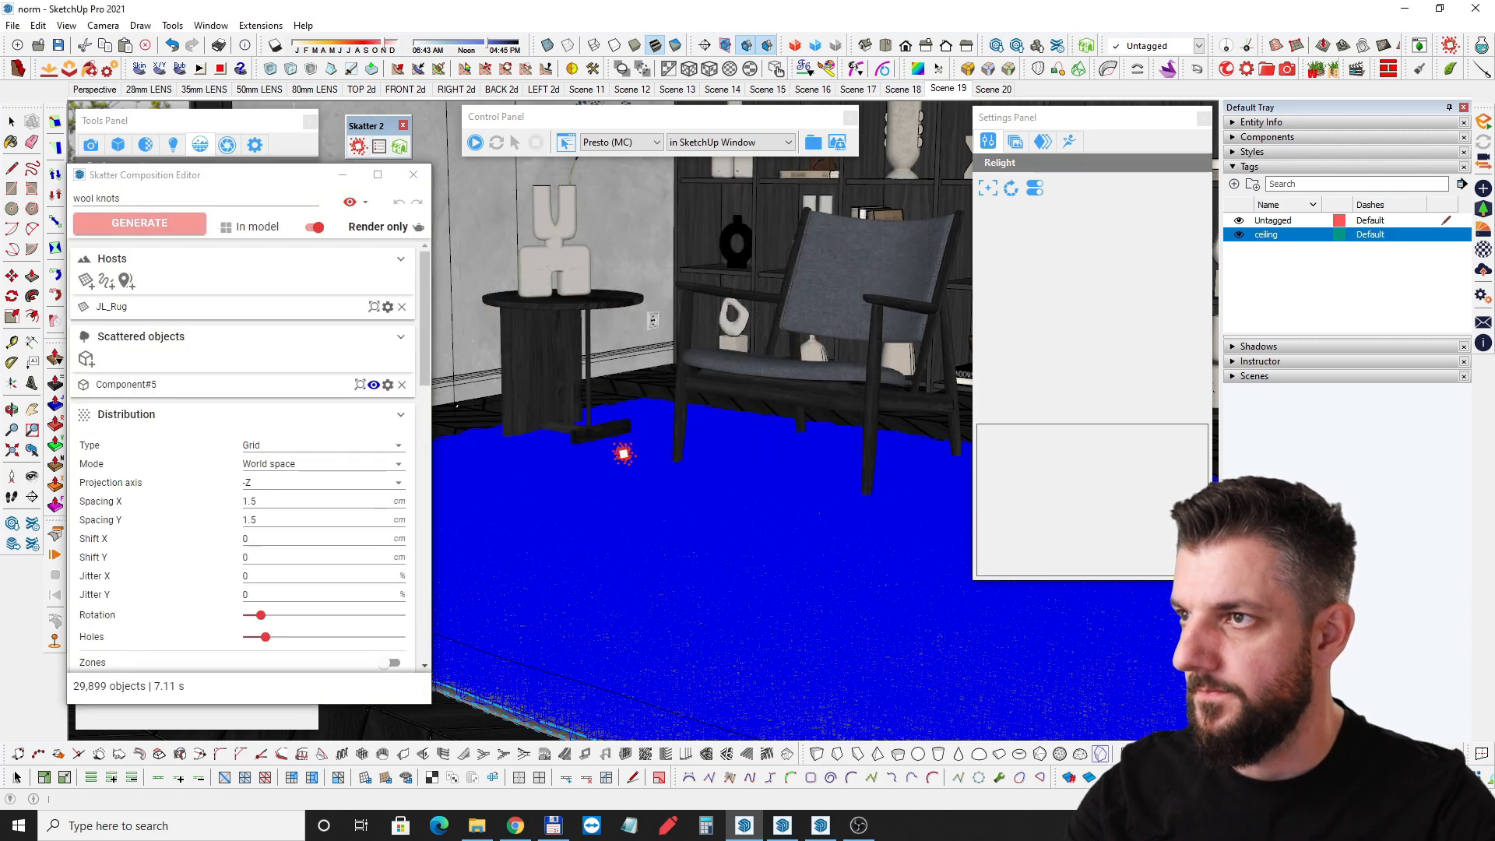
# Examine the scattered proxies along the rug's edge and the composition's scattered object and grid distribution settings.
pyautogui.moveTo(620, 506); pyautogui.dragTo(758, 343, button='middle')
pyautogui.keyDown('shift'); pyautogui.moveTo(699, 463); pyautogui.dragTo(771, 383, button='middle'); pyautogui.keyUp('shift')
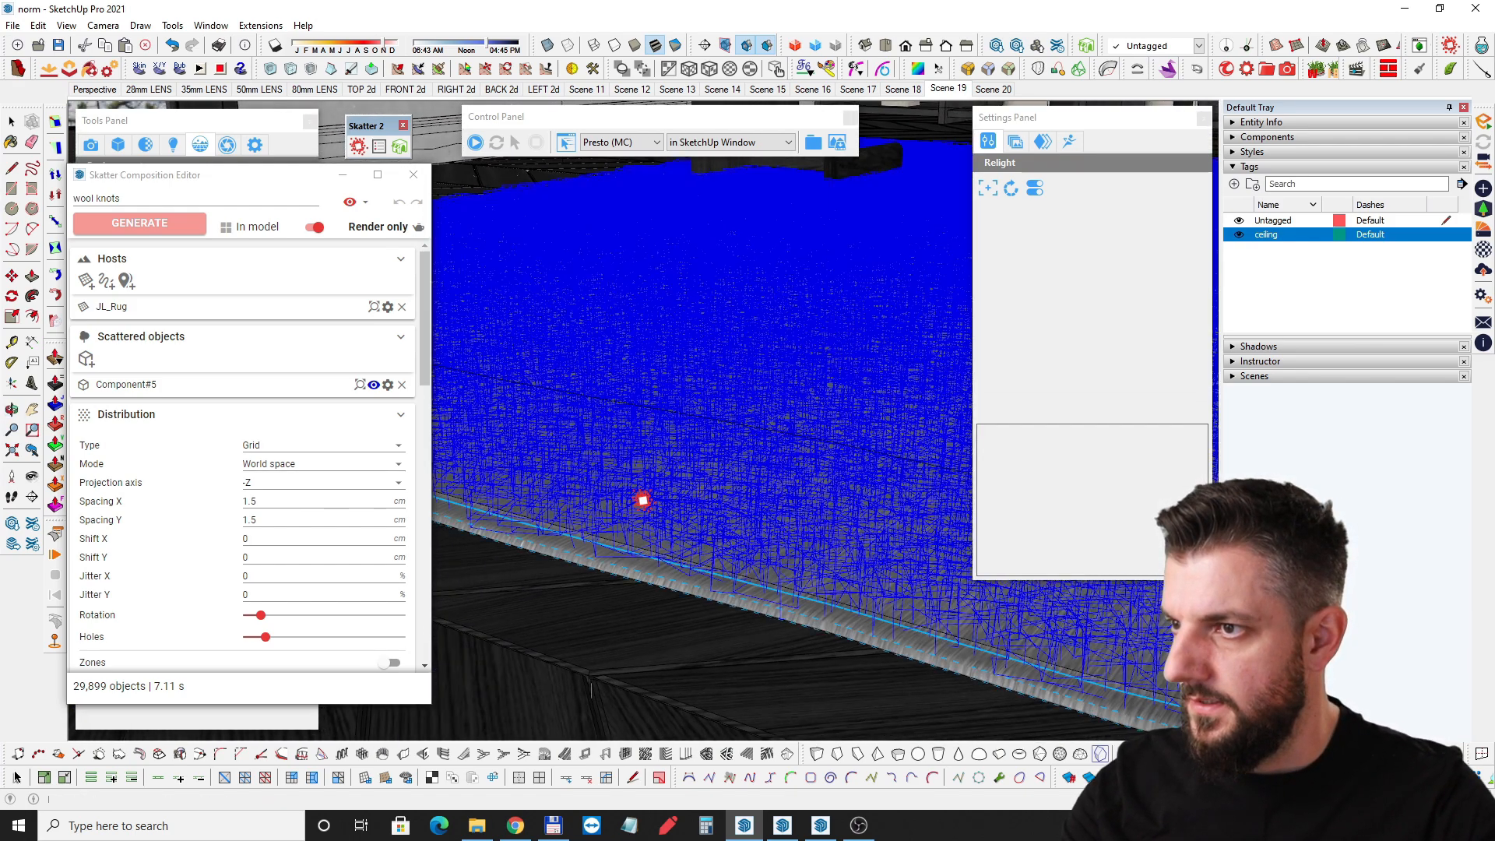
pyautogui.scroll(1, 640, 499)
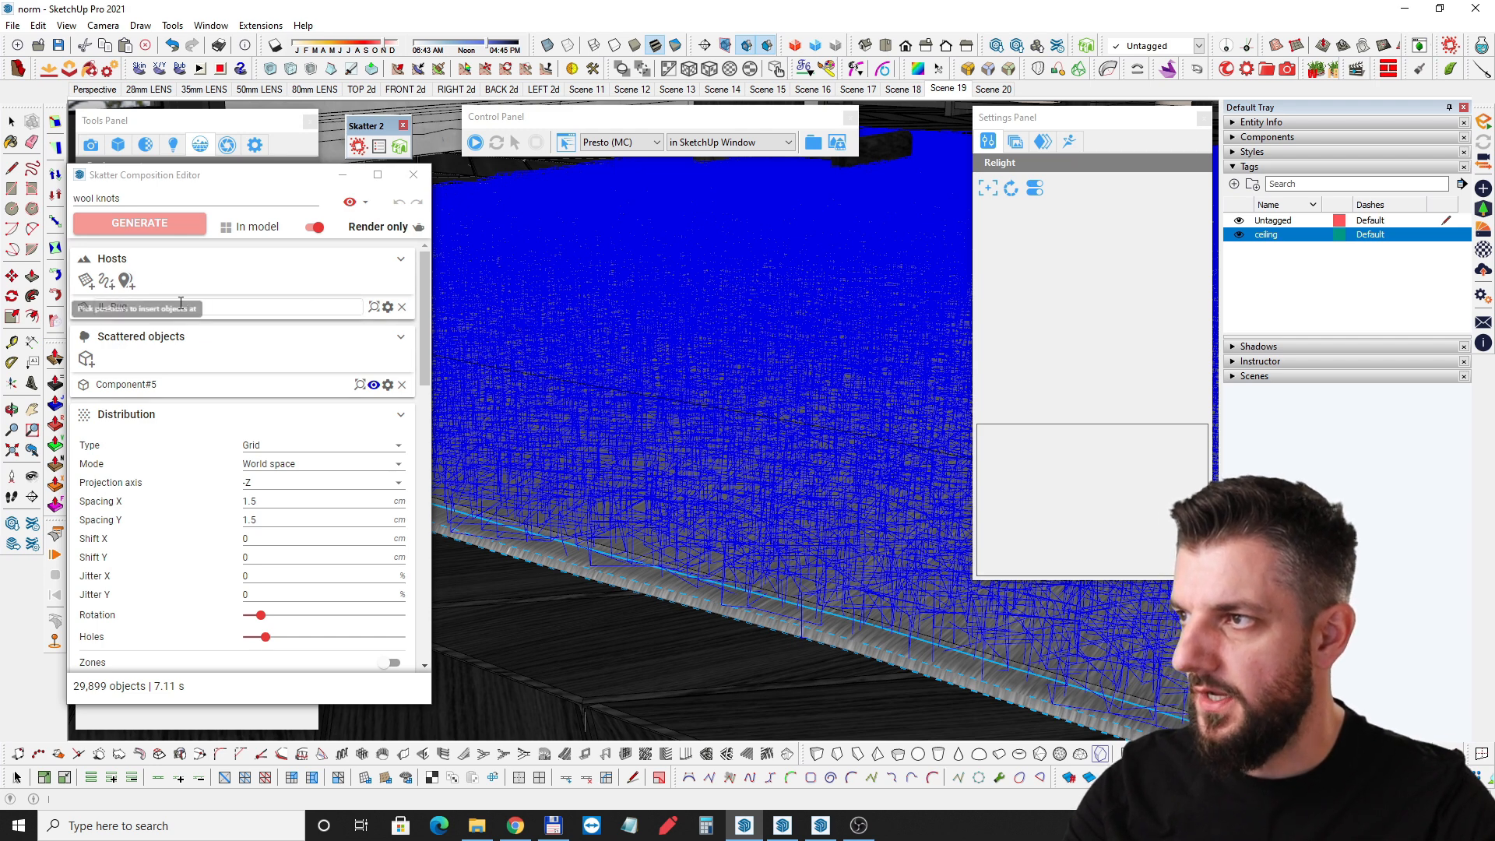
pyautogui.click(206, 383)
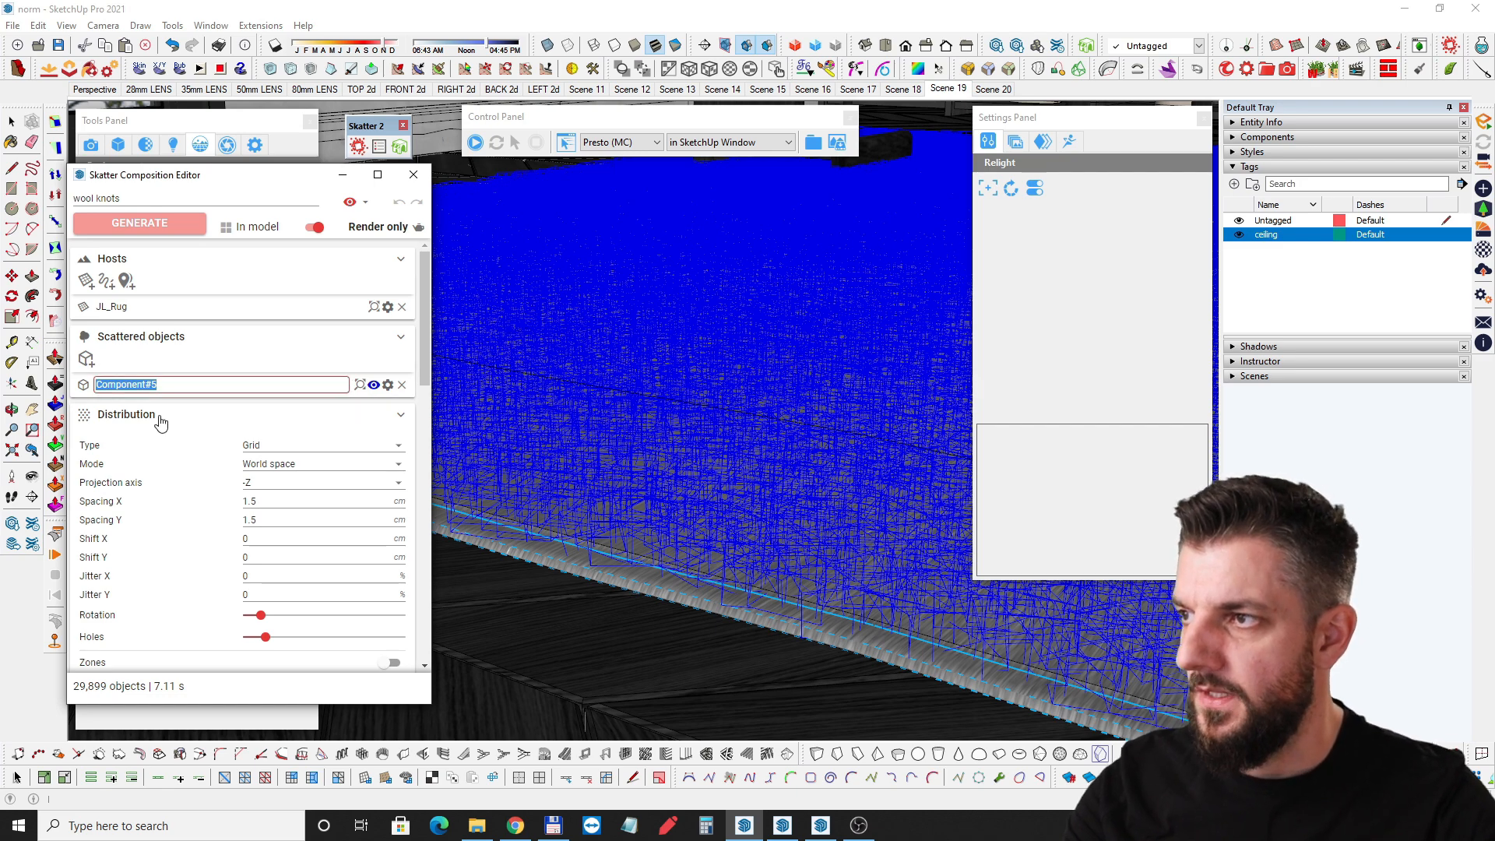
pyautogui.moveTo(670, 507)
pyautogui.mouseDown(button='middle')
pyautogui.moveTo(670, 553)
pyautogui.moveTo(747, 497)
pyautogui.moveTo(670, 481)
pyautogui.mouseUp(button='middle')
pyautogui.scroll(2, 738, 477)
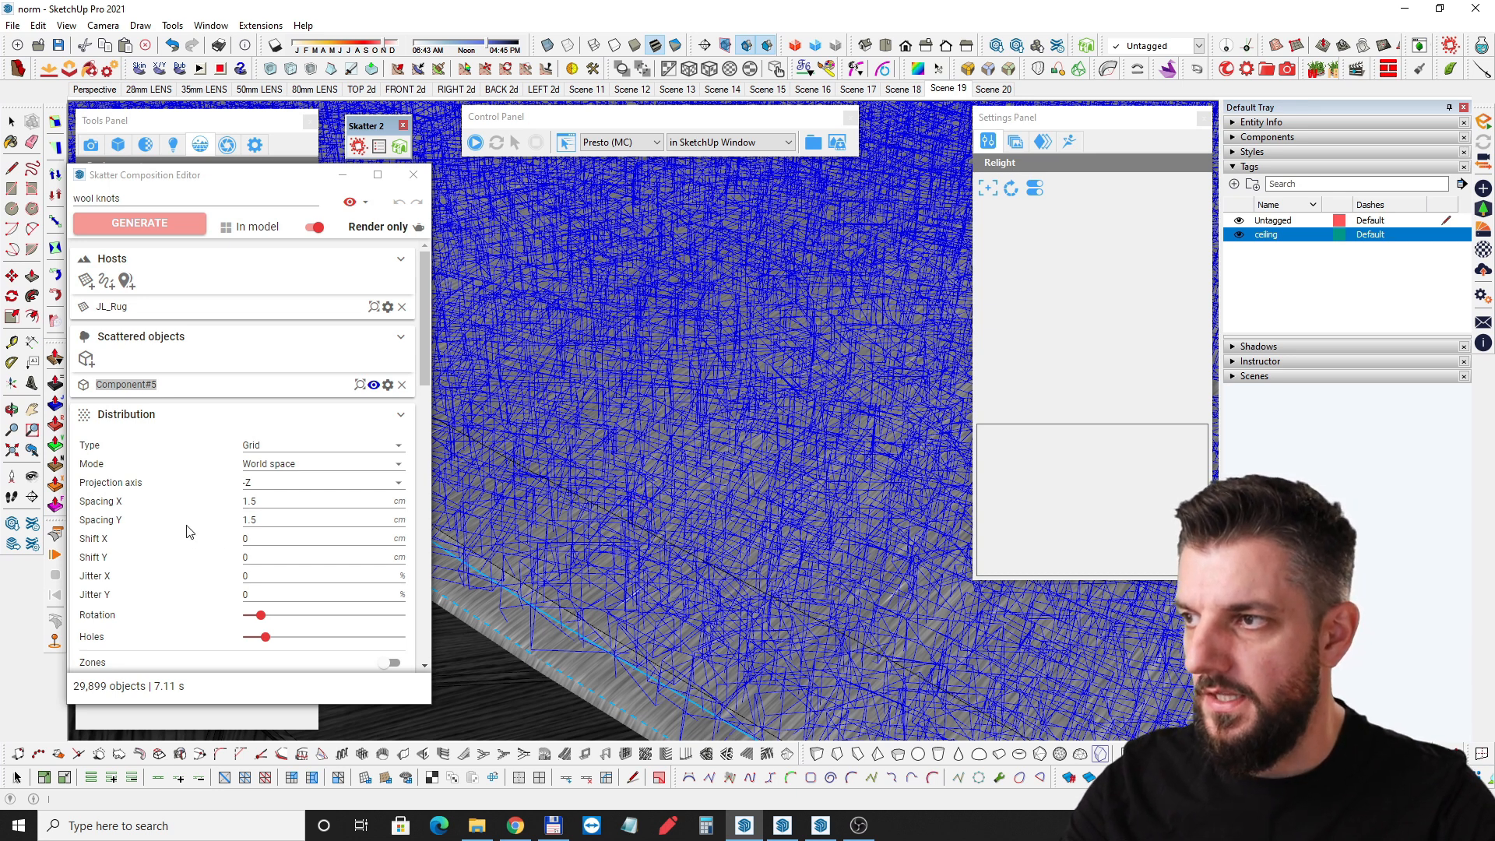
pyautogui.scroll(-1, 189, 533)
pyautogui.moveTo(261, 542)
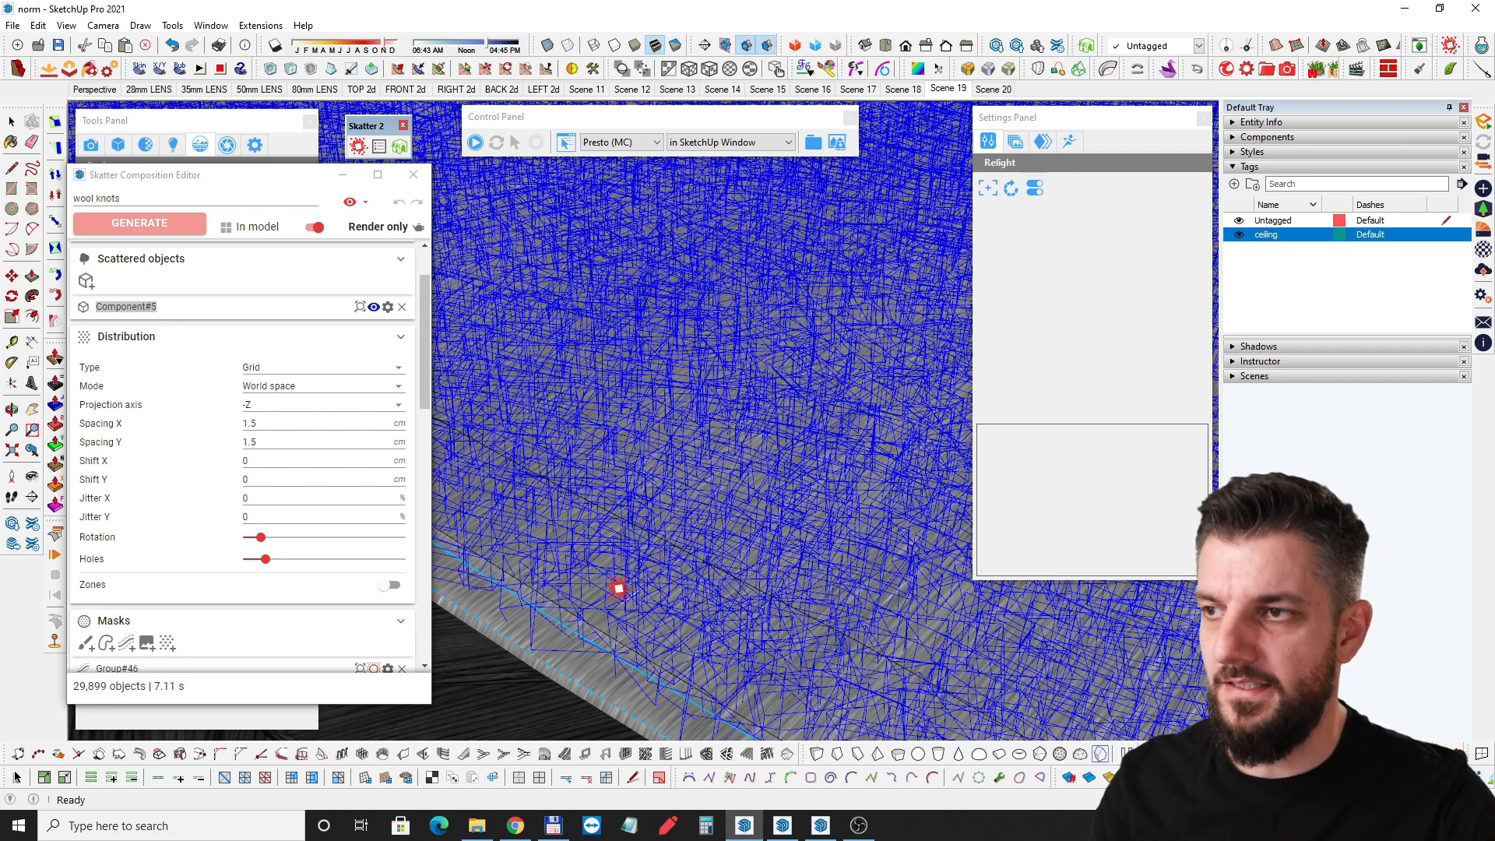
# Examine the Group#46 mask of the wool knots composition and the rug border it belongs to.
pyautogui.scroll(-3, 144, 510)
pyautogui.click(178, 514)
pyautogui.moveTo(557, 529); pyautogui.dragTo(560, 575, button='middle')
pyautogui.press('space')
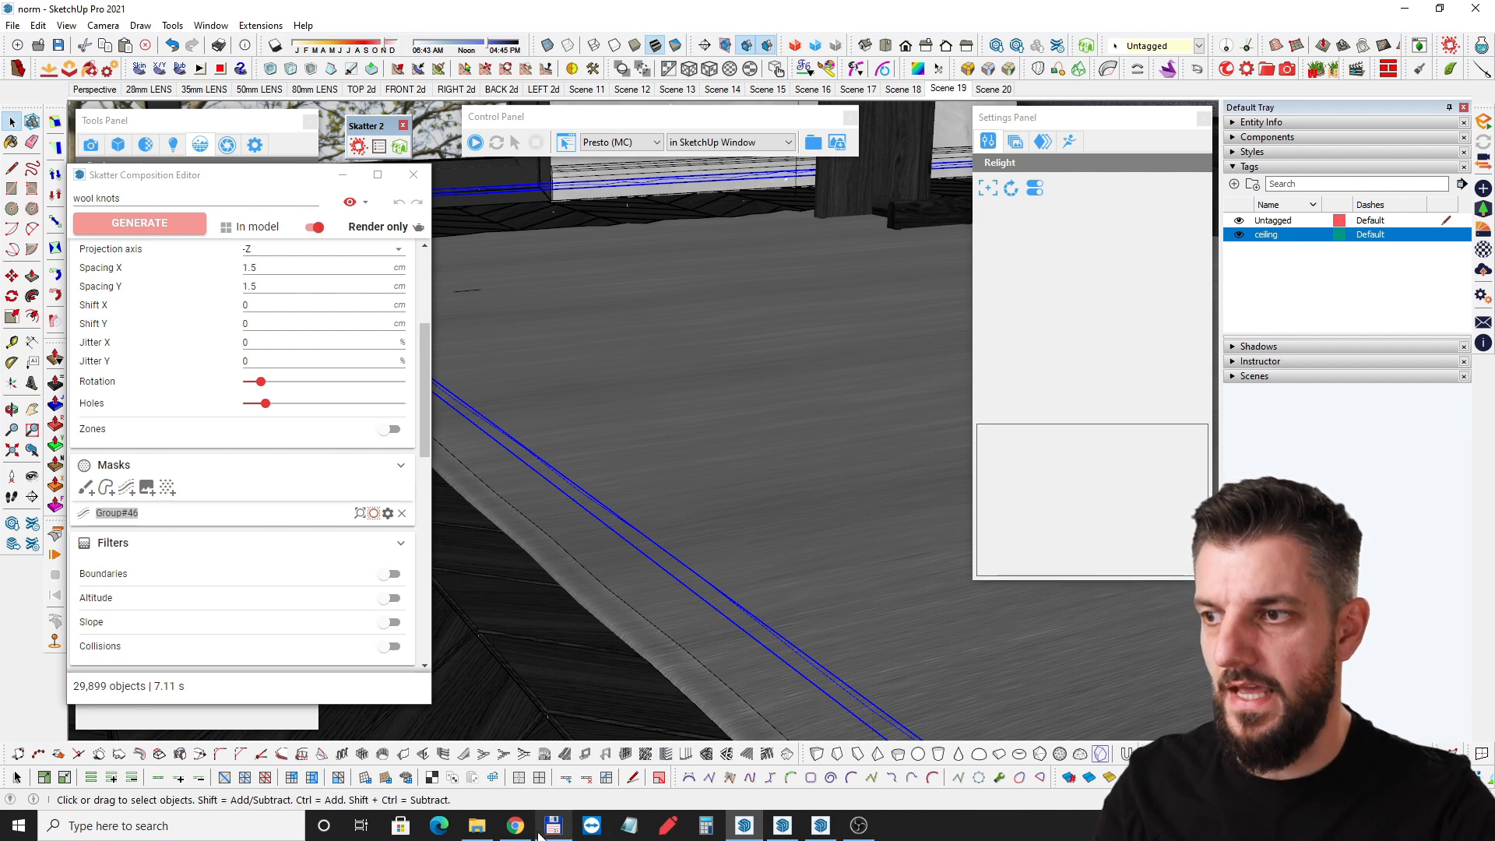
# Switch to Total Commander, study the edge of the Chunky Braided wool rug reference photo enlarged, and return to SketchUp.
pyautogui.click(481, 830)
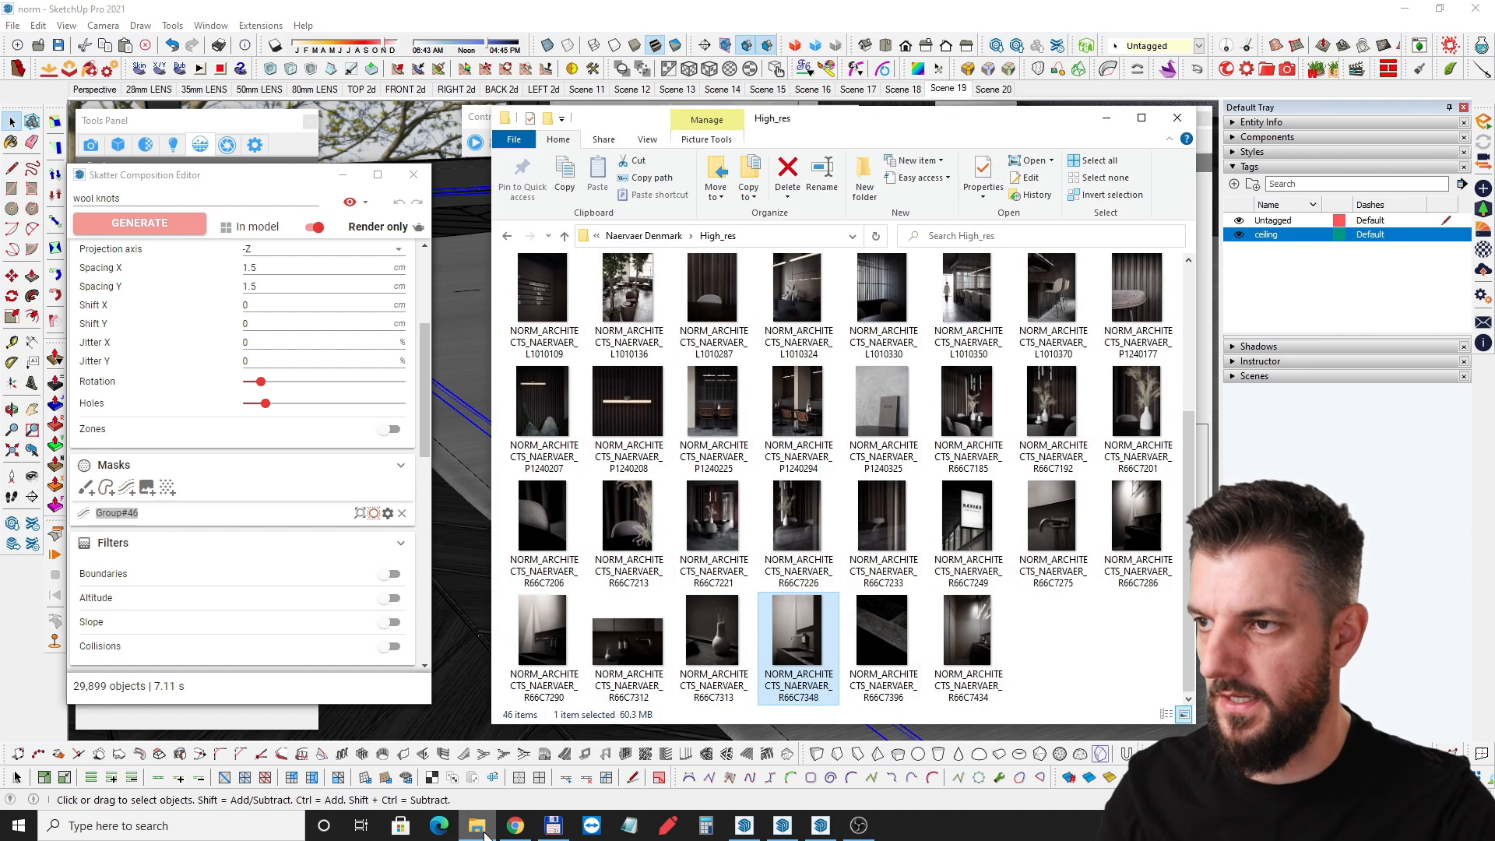
pyautogui.click(1106, 117)
pyautogui.click(553, 825)
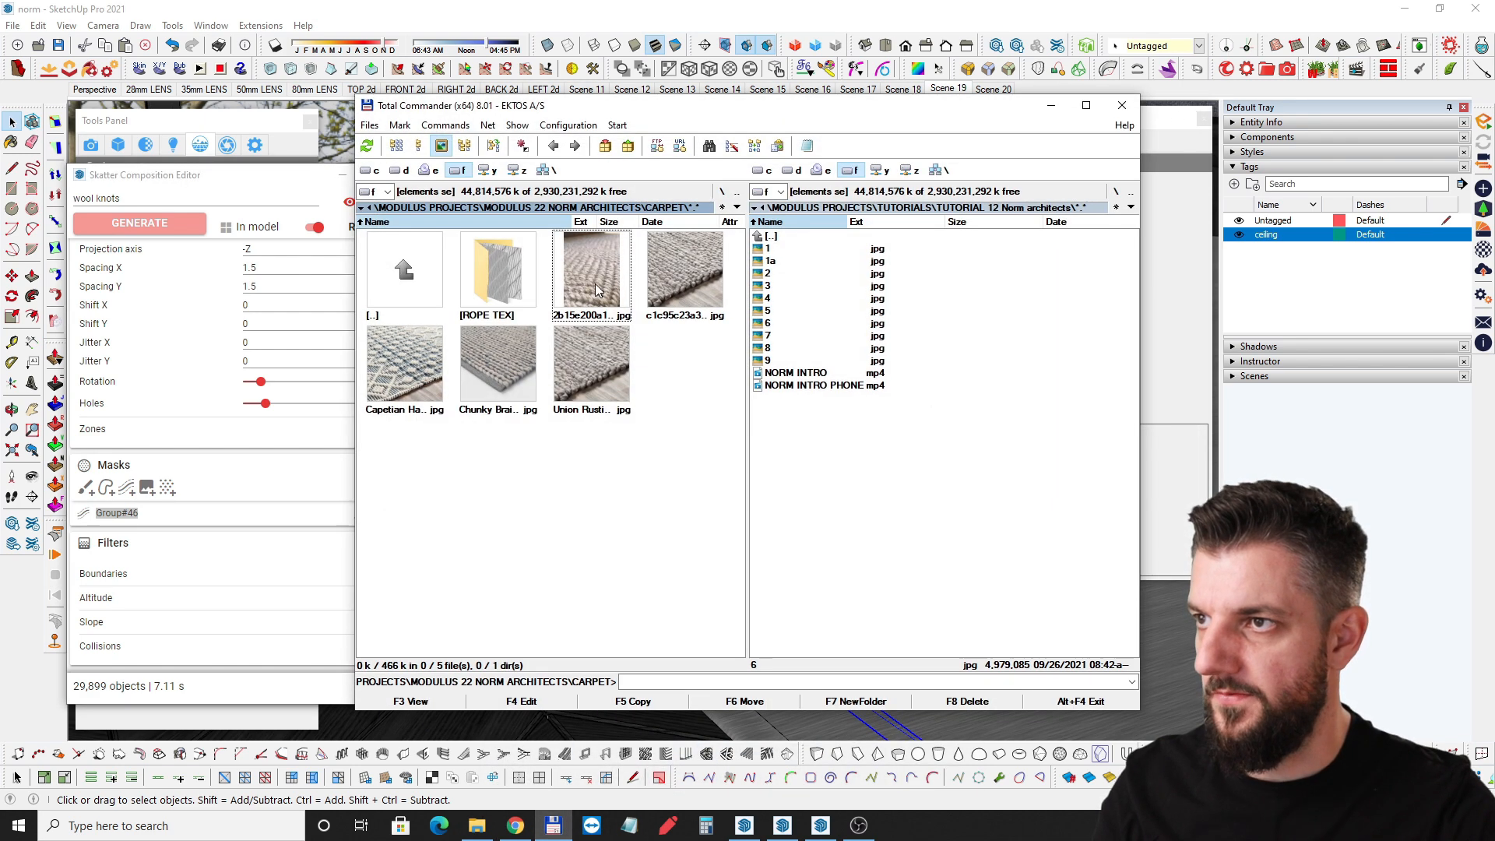
pyautogui.doubleClick(502, 356)
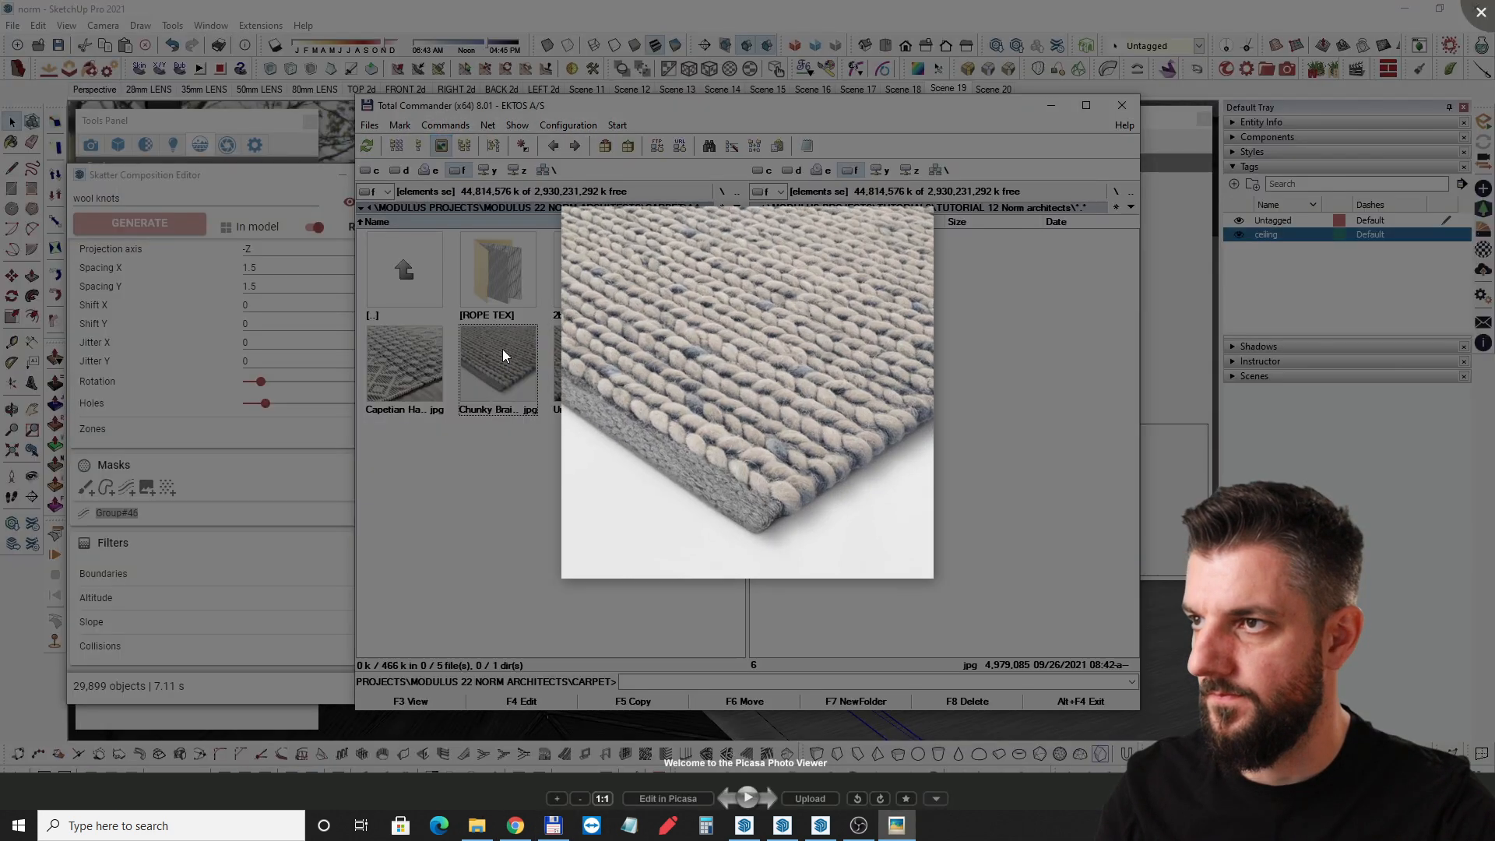
pyautogui.scroll(3, 710, 508)
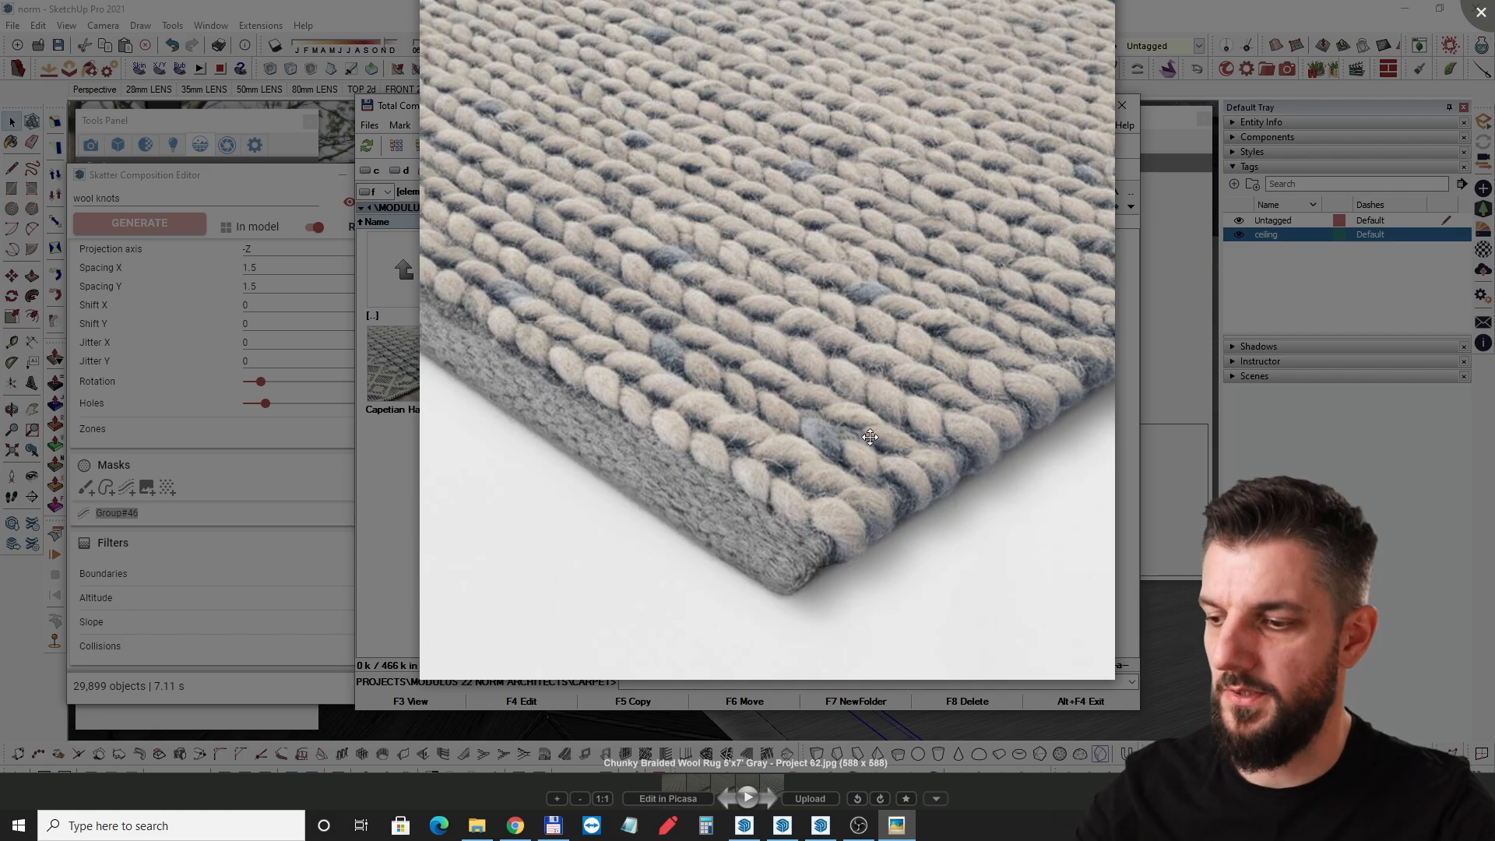
pyautogui.press('Escape')
pyautogui.click(1075, 105)
# Expand the Group#46 mask's settings and examine its offset along the rug's border from several angles.
pyautogui.moveTo(649, 580); pyautogui.dragTo(594, 551, button='middle')
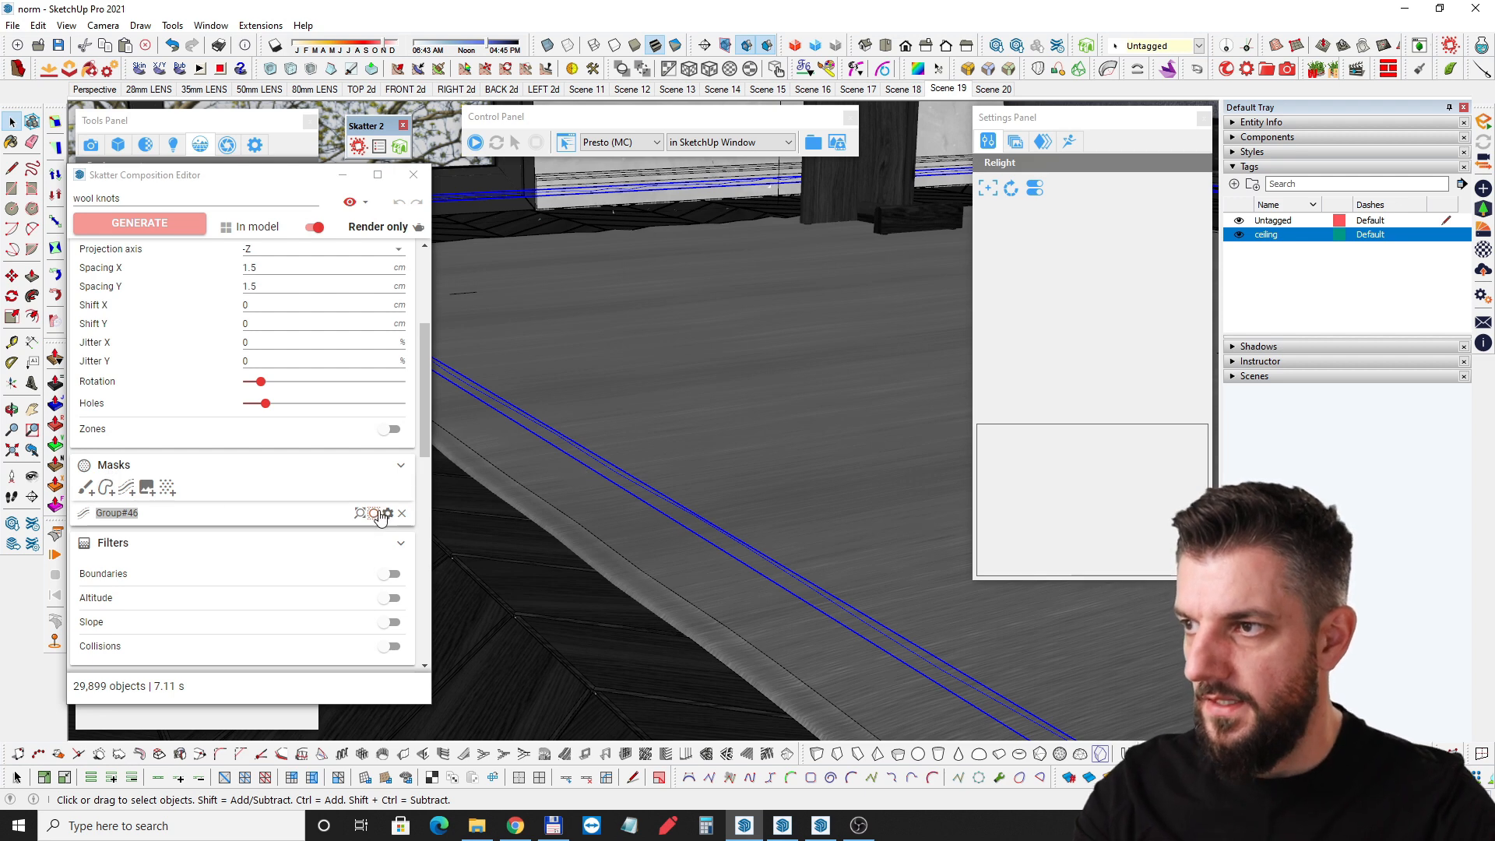
pyautogui.moveTo(657, 540); pyautogui.dragTo(623, 537, button='middle')
pyautogui.scroll(-2, 241, 555)
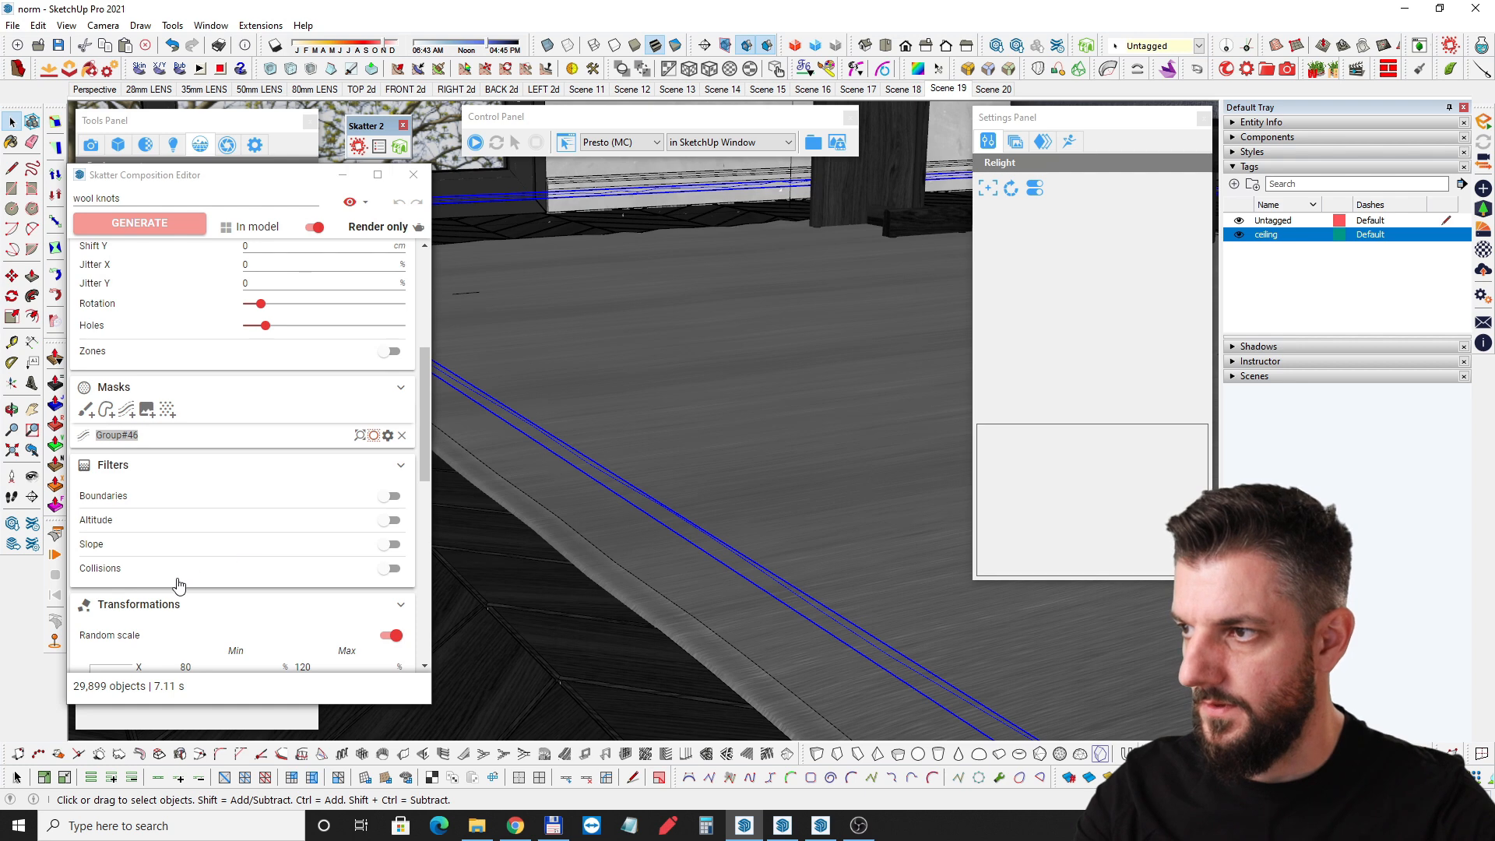
pyautogui.scroll(-1, 222, 582)
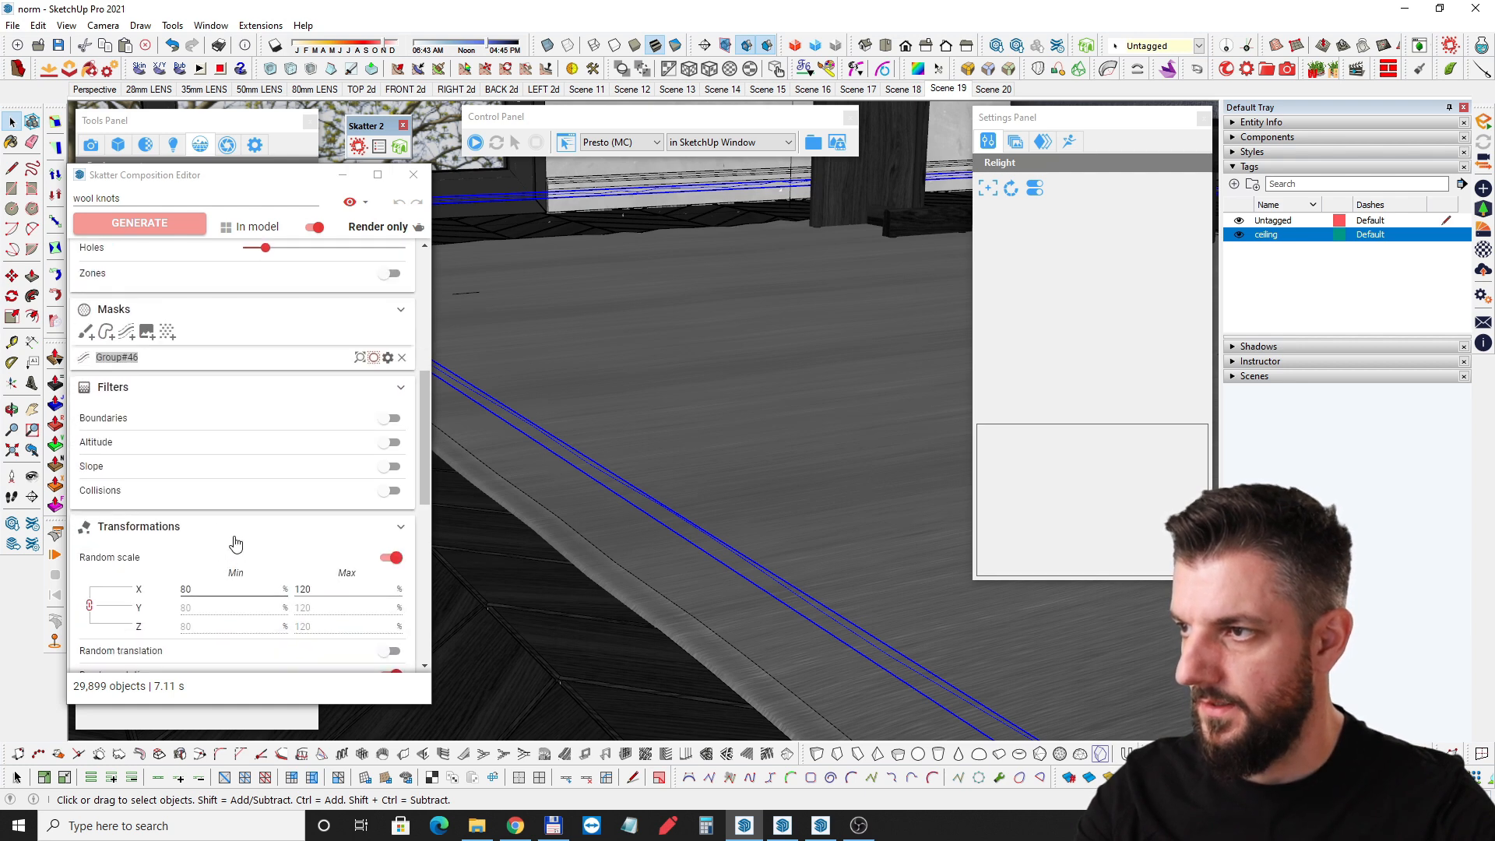
pyautogui.click(387, 357)
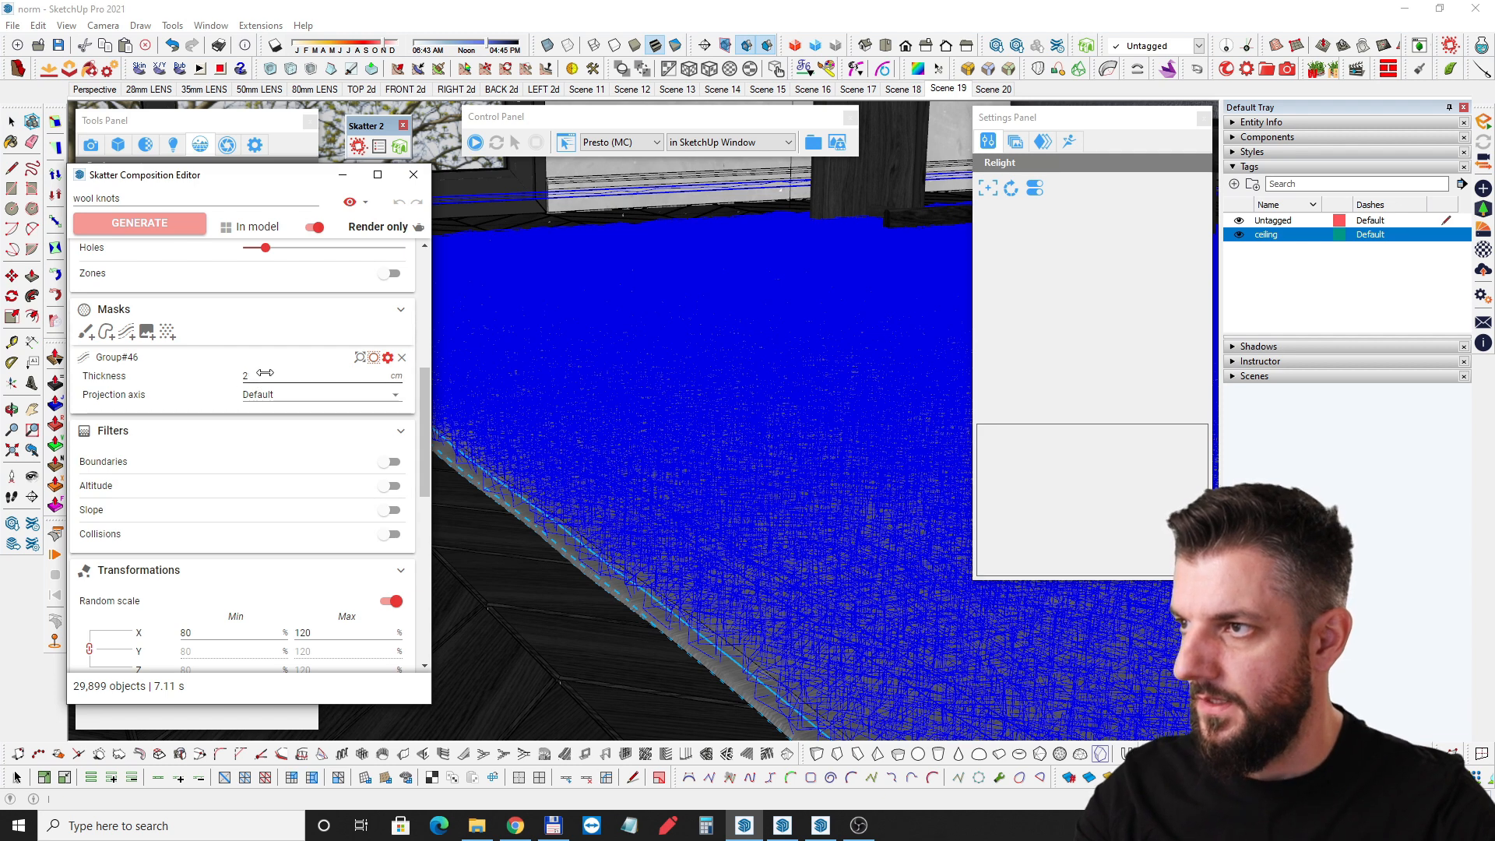
pyautogui.moveTo(614, 500); pyautogui.dragTo(545, 476, button='middle')
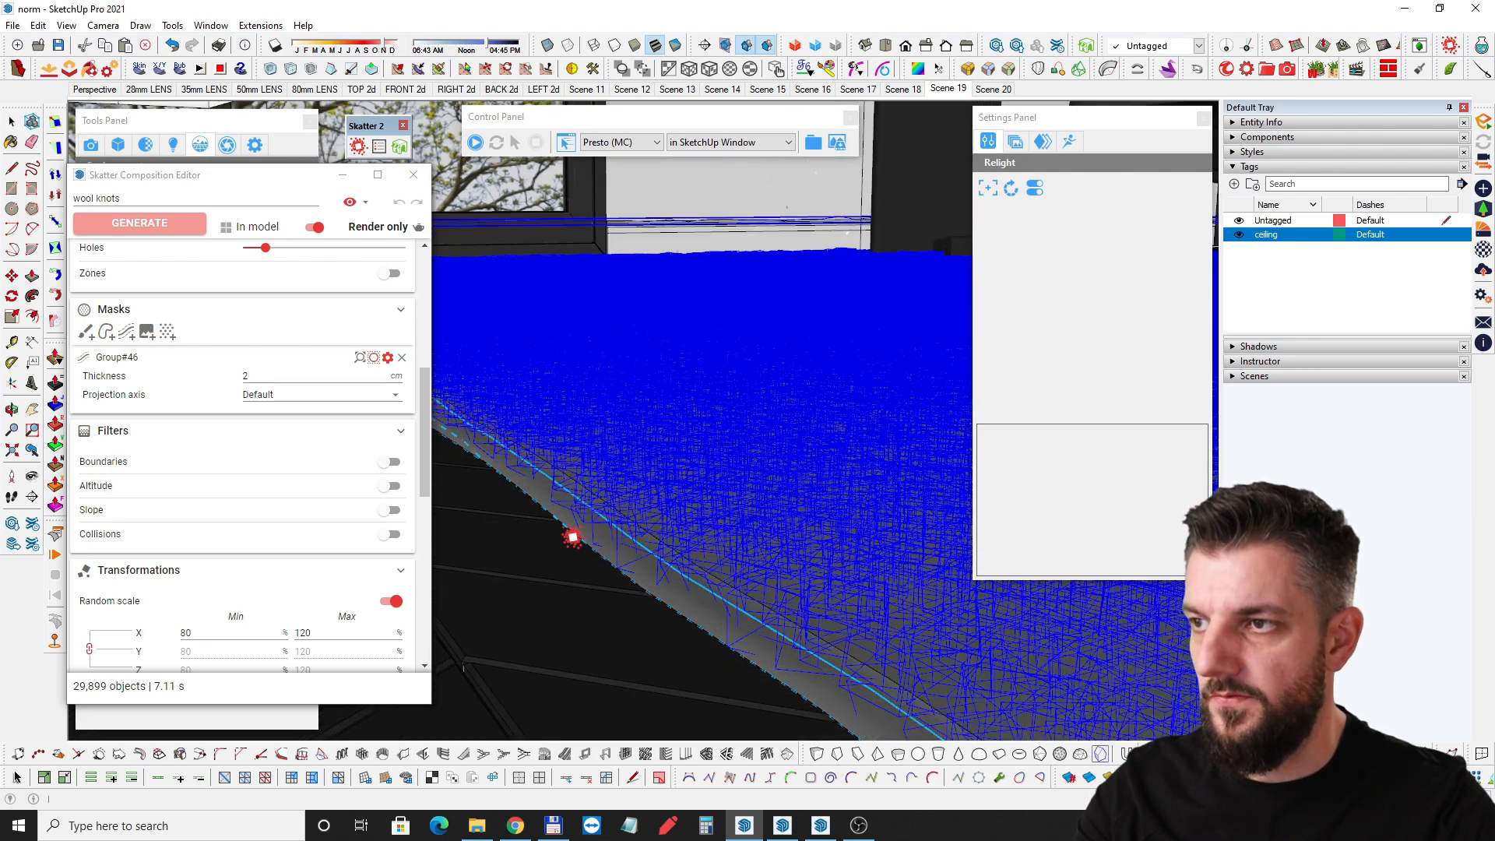
pyautogui.moveTo(591, 540); pyautogui.dragTo(584, 611, button='middle')
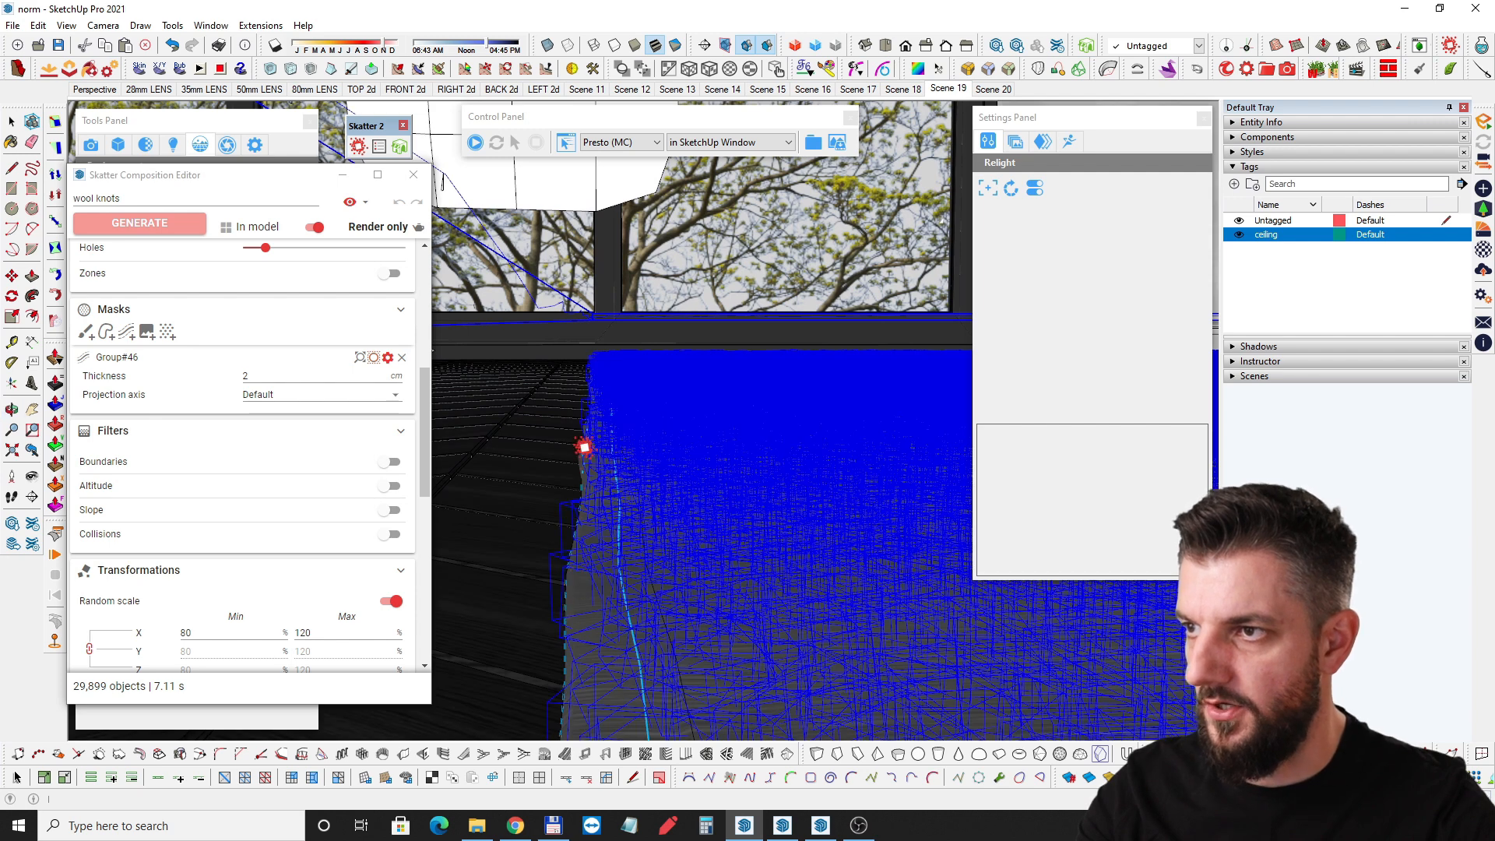
pyautogui.moveTo(584, 607); pyautogui.dragTo(550, 612, button='middle')
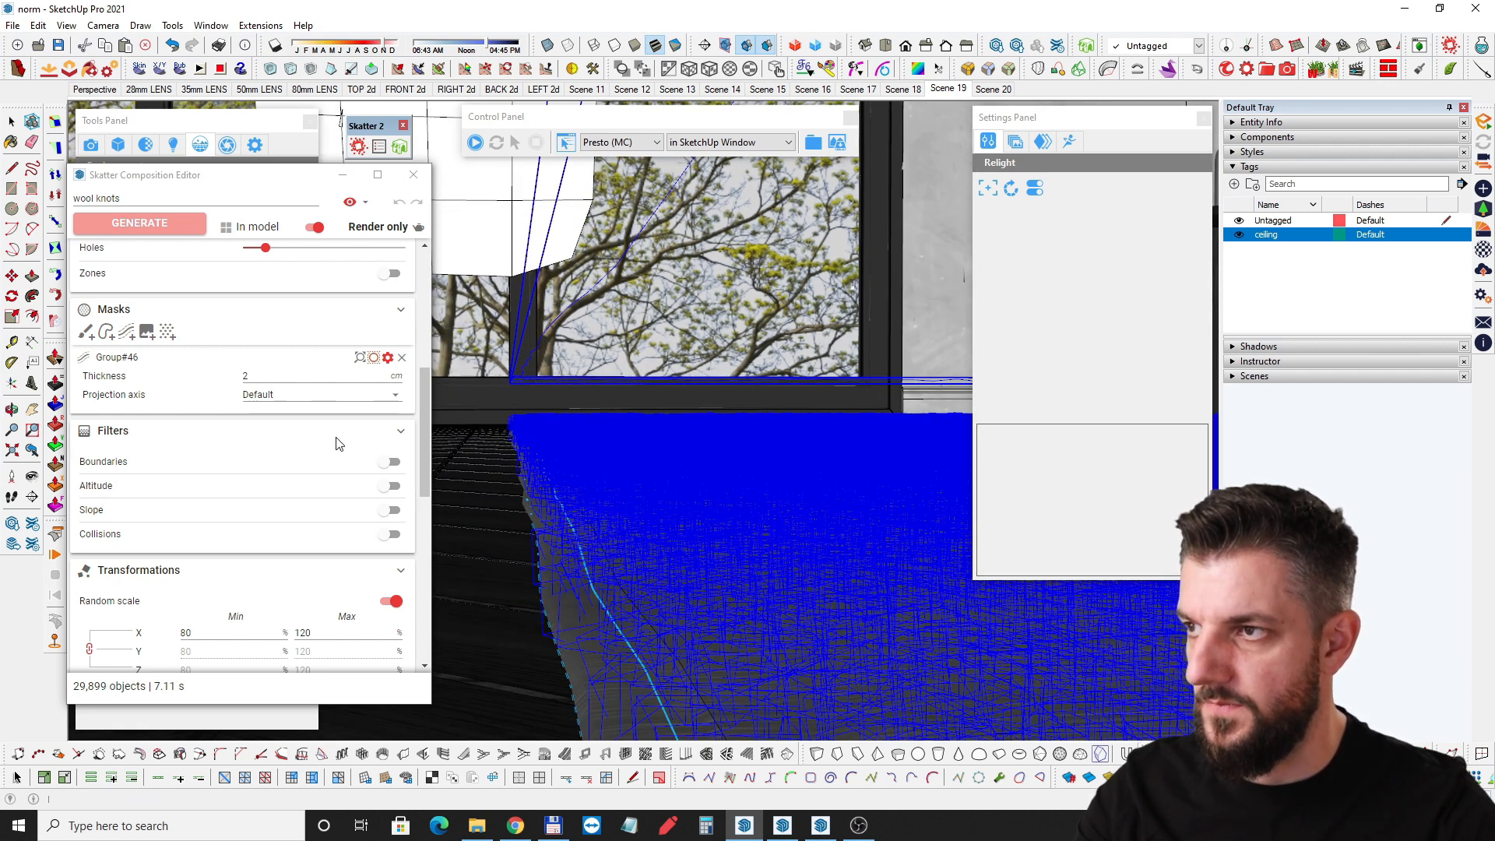
# Try a 4 cm thickness for the Group#46 mask and set it back to 2 cm.
pyautogui.click(274, 375)
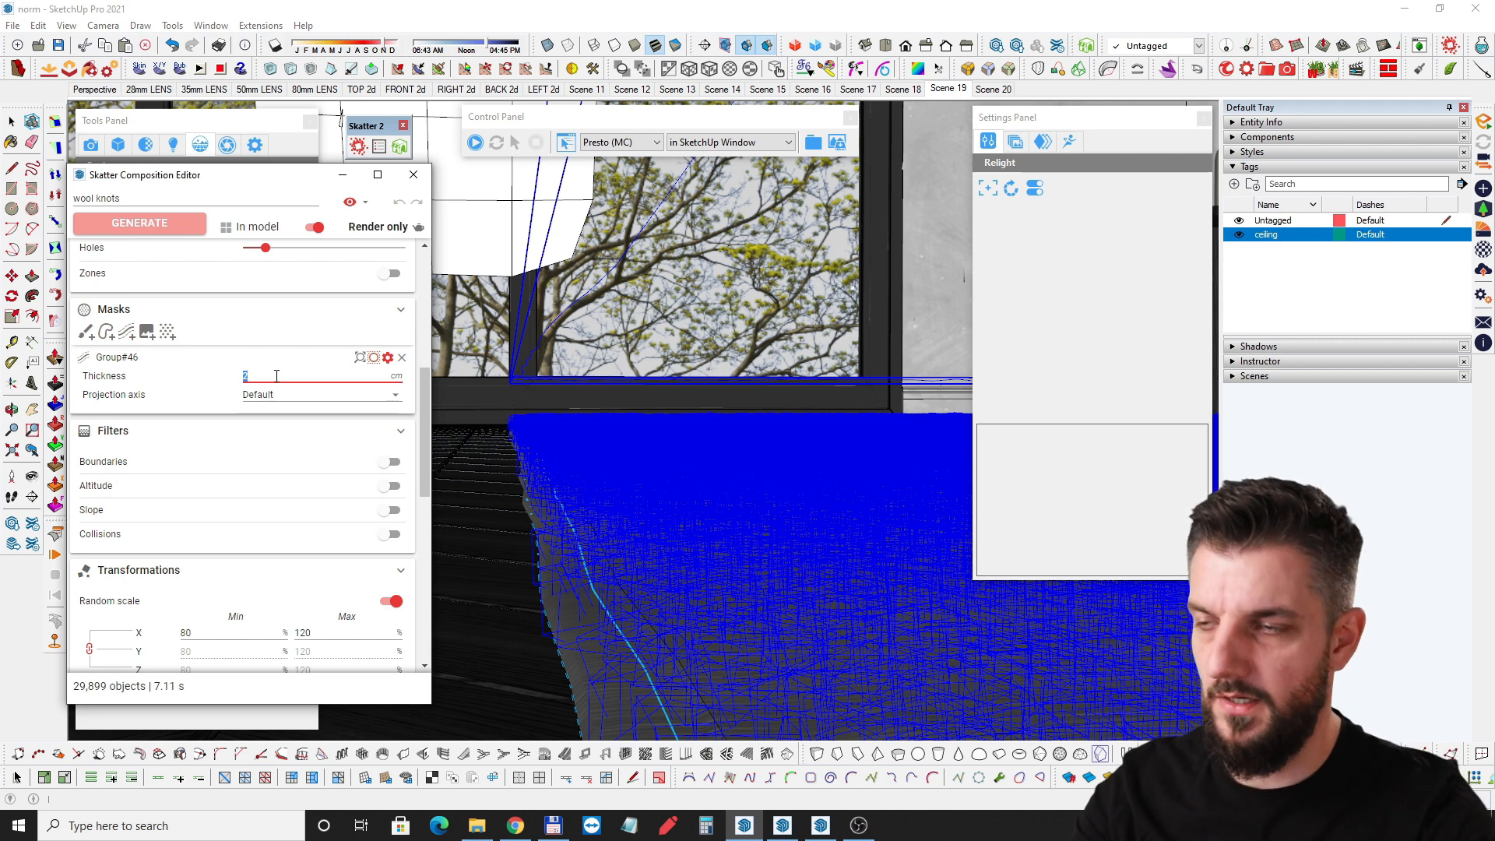
pyautogui.write('4')
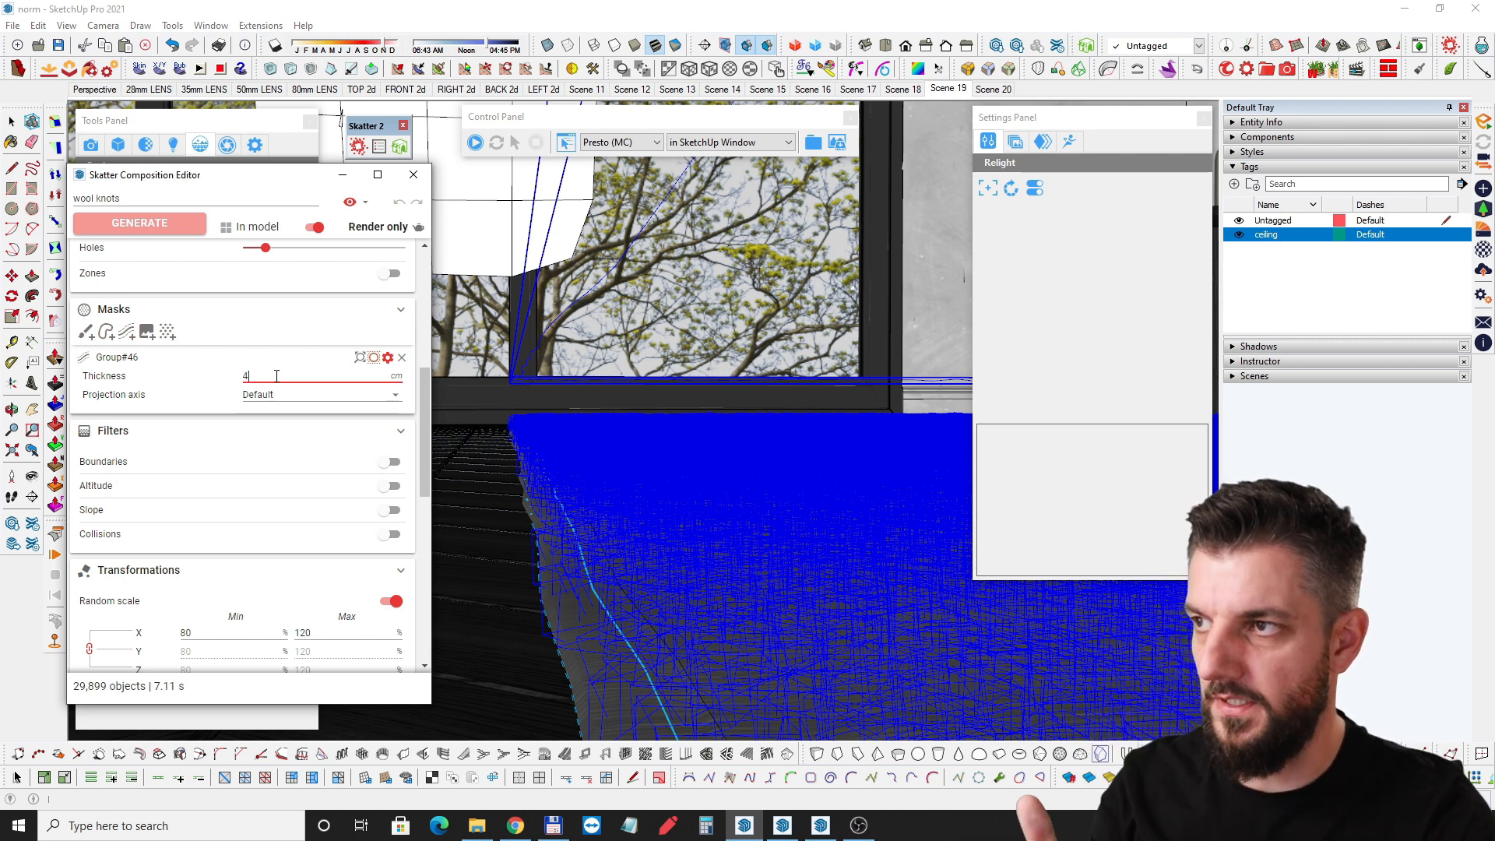
pyautogui.press('Return')
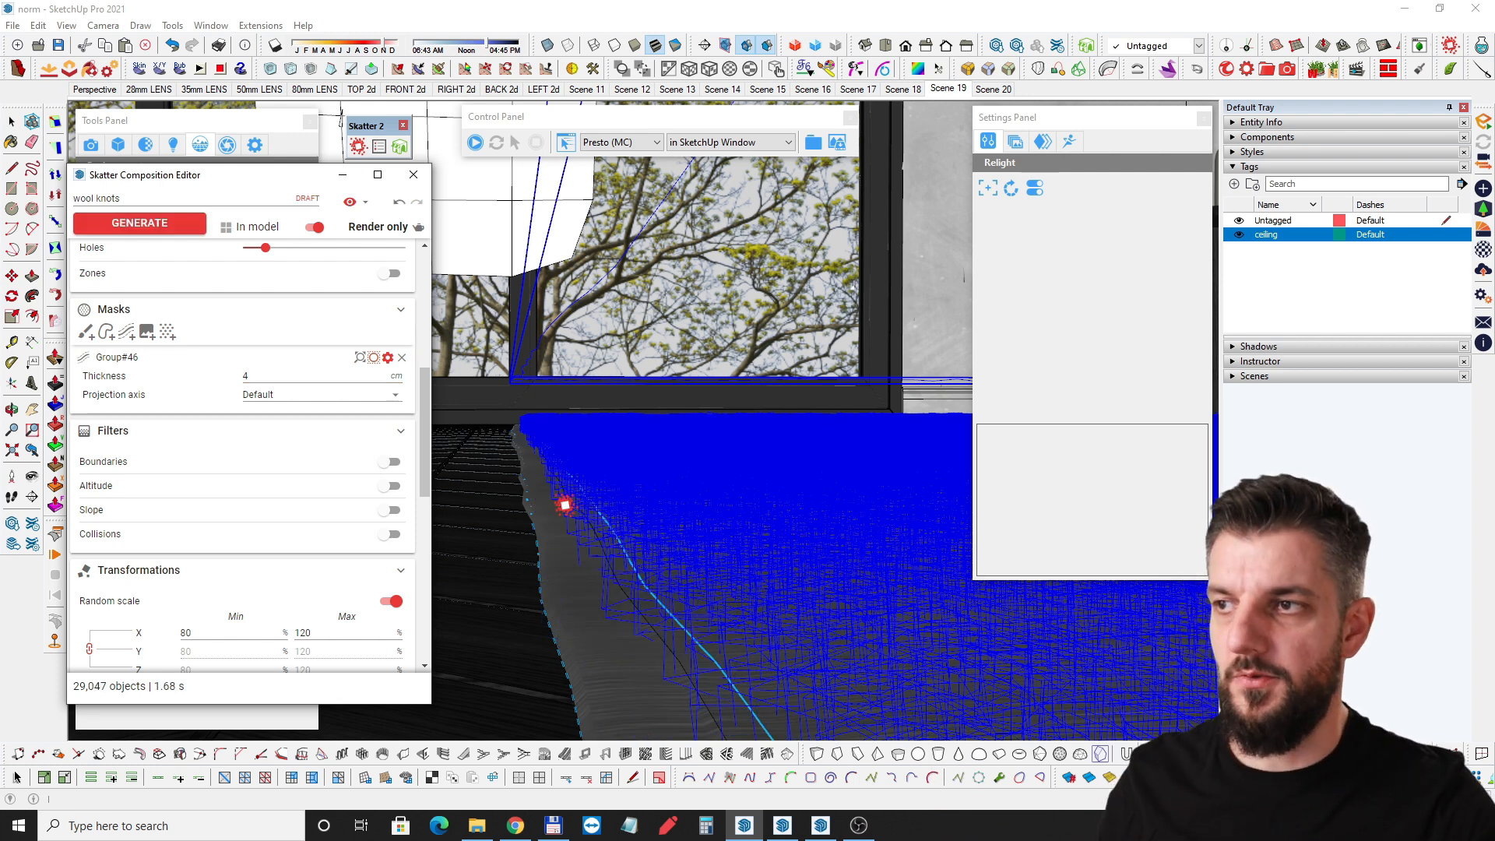
pyautogui.click(245, 376)
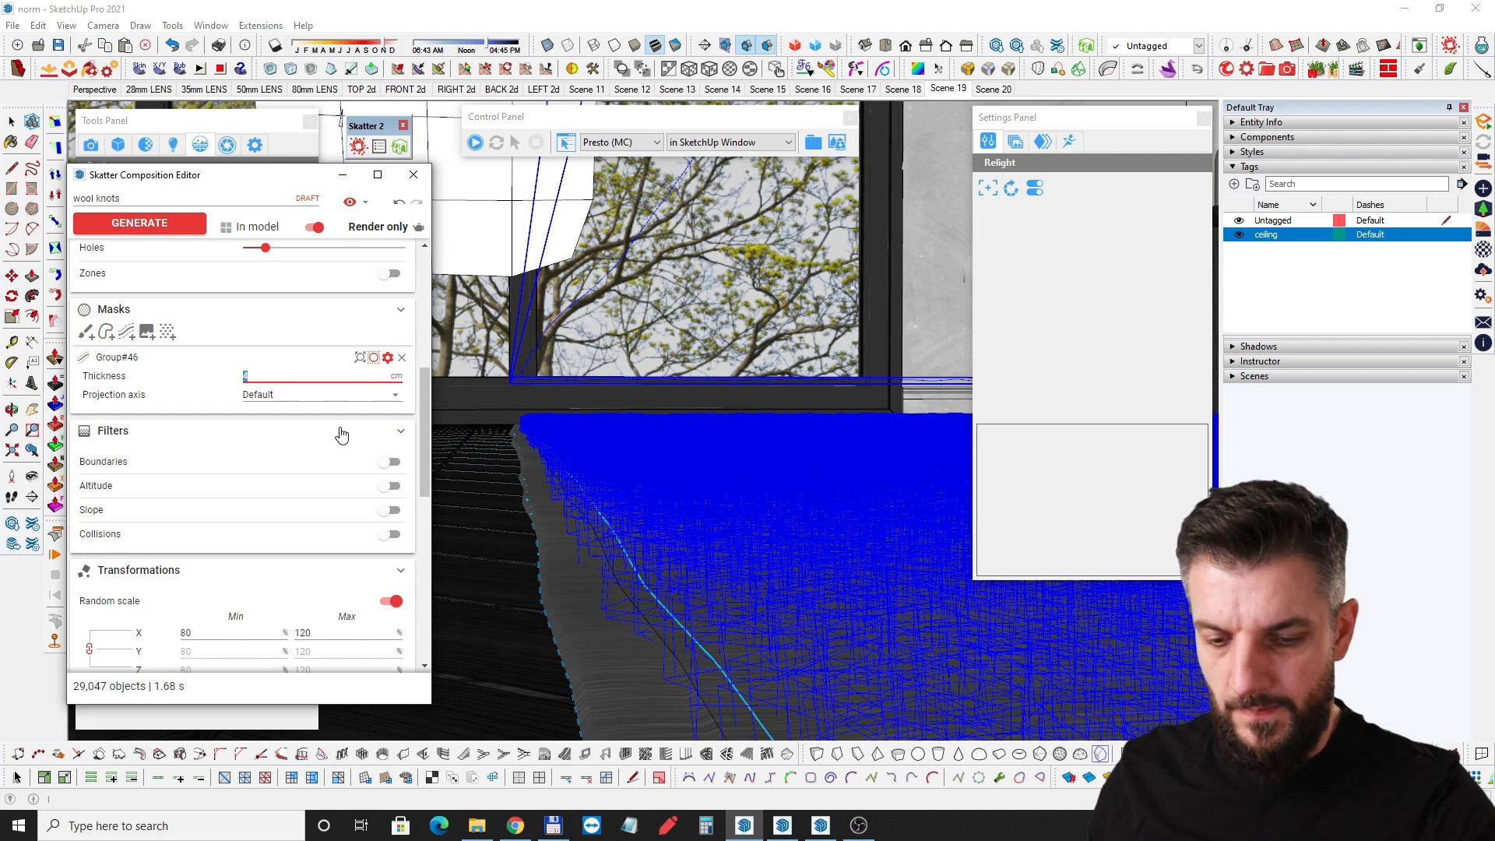
pyautogui.press('Return')
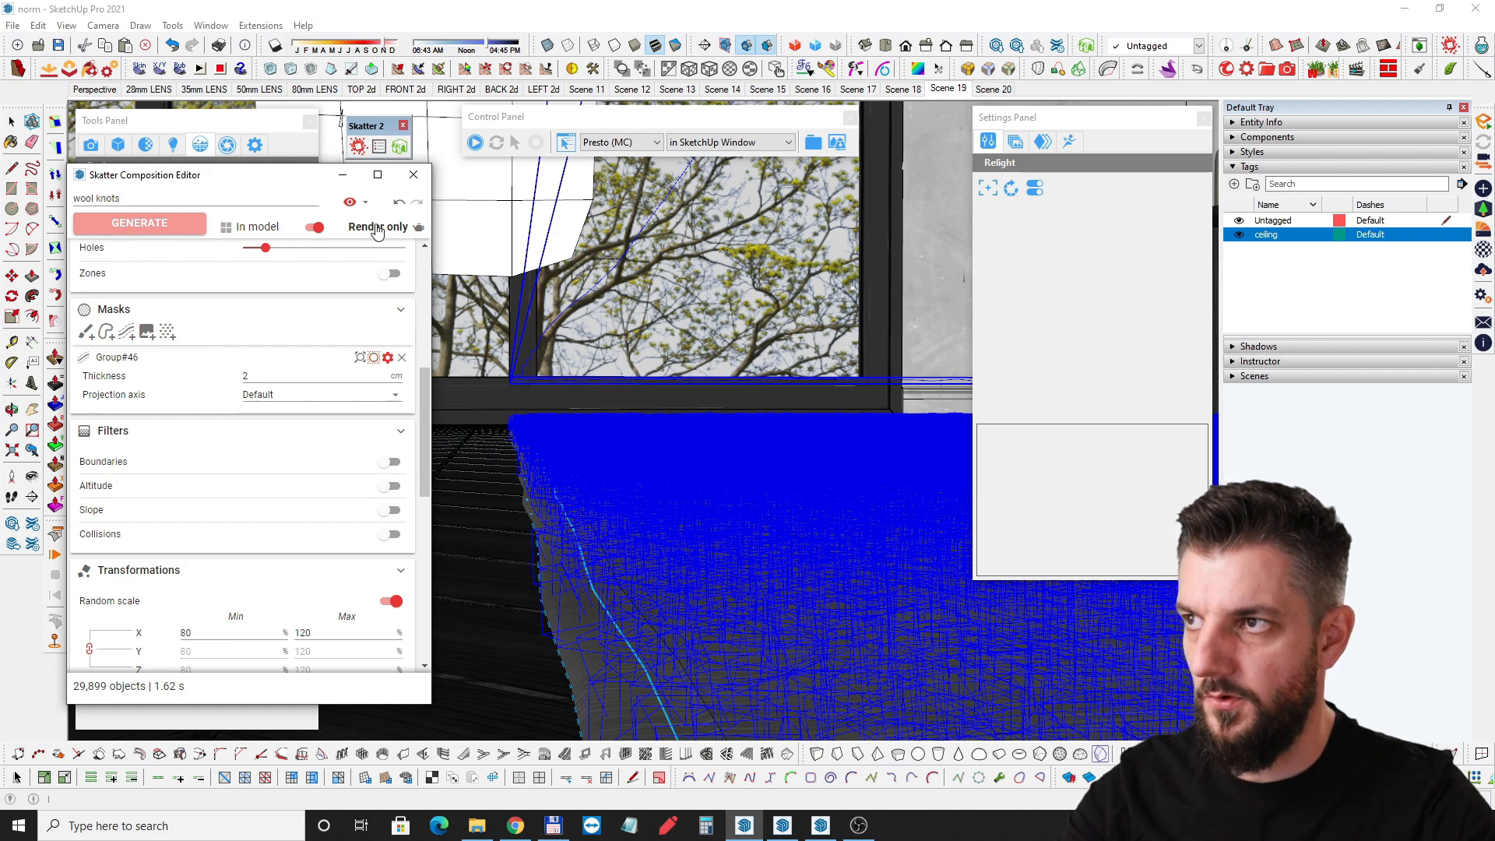
# Examine the scattered rug edge from several angles and the source pieces standing outside the room.
pyautogui.moveTo(569, 481); pyautogui.dragTo(501, 467, button='middle')
pyautogui.moveTo(622, 546)
pyautogui.mouseDown(button='middle')
pyautogui.moveTo(676, 562)
pyautogui.moveTo(634, 545)
pyautogui.mouseUp(button='middle')
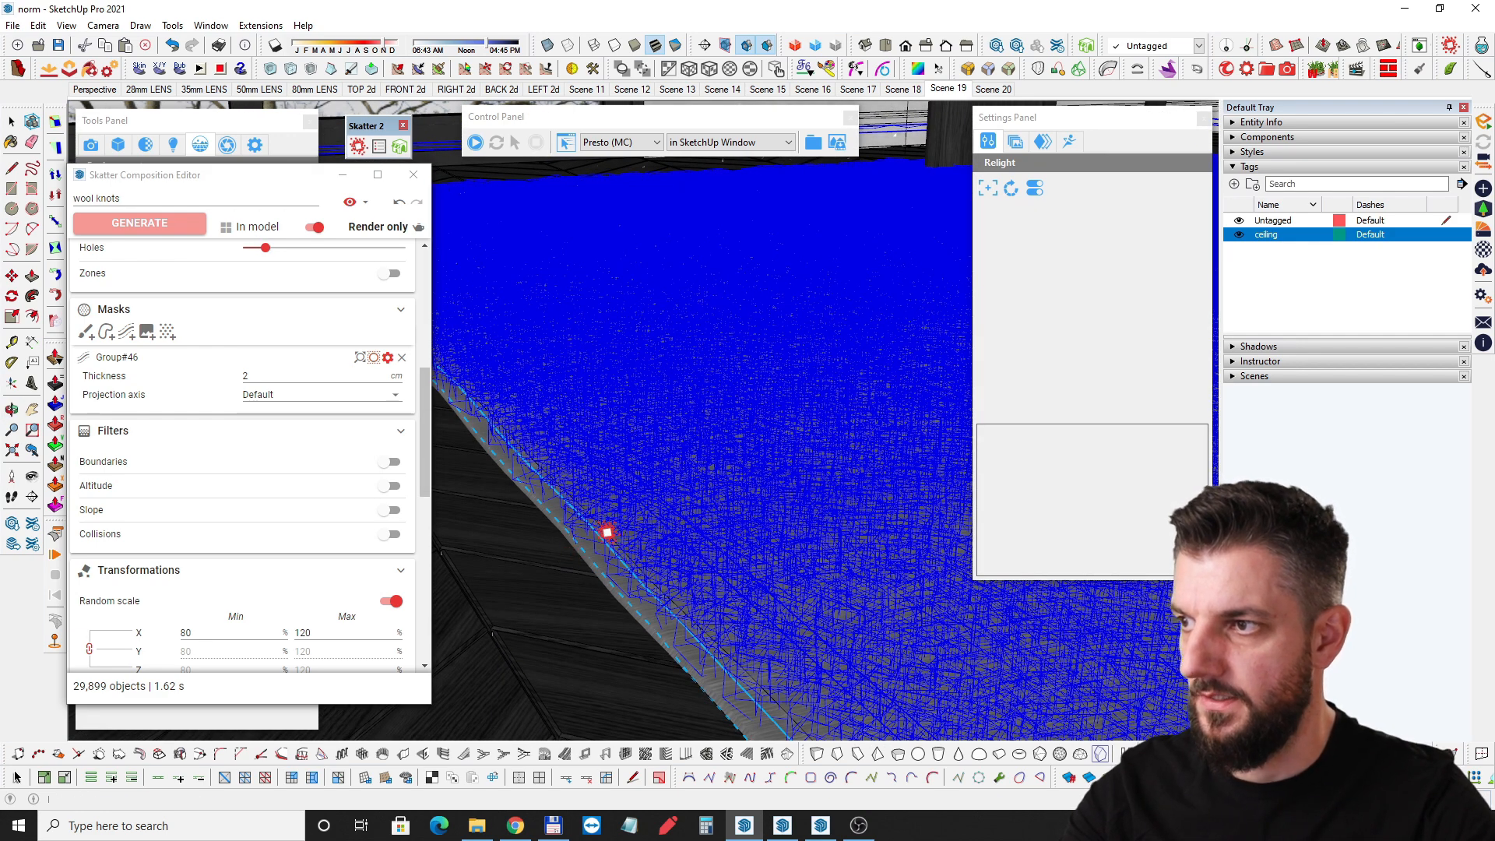
pyautogui.scroll(4, 615, 530)
pyautogui.press('space')
pyautogui.moveTo(565, 516); pyautogui.dragTo(640, 514, button='middle')
pyautogui.scroll(-1, 646, 513)
pyautogui.scroll(-7, 710, 510)
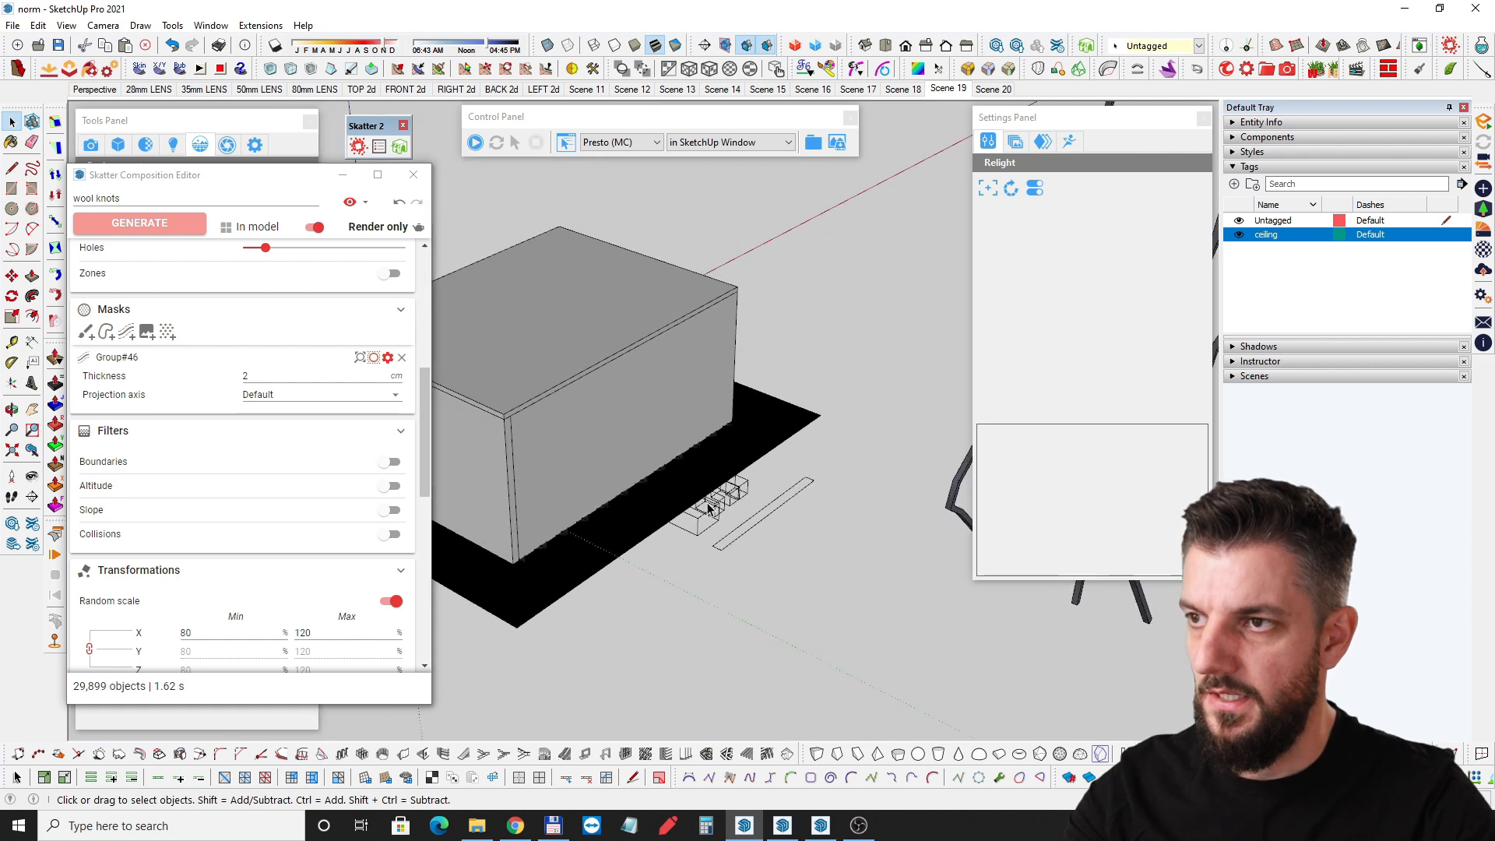
pyautogui.moveTo(856, 510); pyautogui.dragTo(637, 404, button='middle')
pyautogui.scroll(6, 575, 576)
pyautogui.keyDown('shift'); pyautogui.moveTo(567, 526); pyautogui.dragTo(692, 568, button='middle'); pyautogui.keyUp('shift')
pyautogui.scroll(2, 731, 613)
pyautogui.moveTo(625, 443)
pyautogui.mouseDown(button='middle')
pyautogui.moveTo(878, 535)
pyautogui.moveTo(804, 416)
pyautogui.moveTo(734, 475)
pyautogui.mouseUp(button='middle')
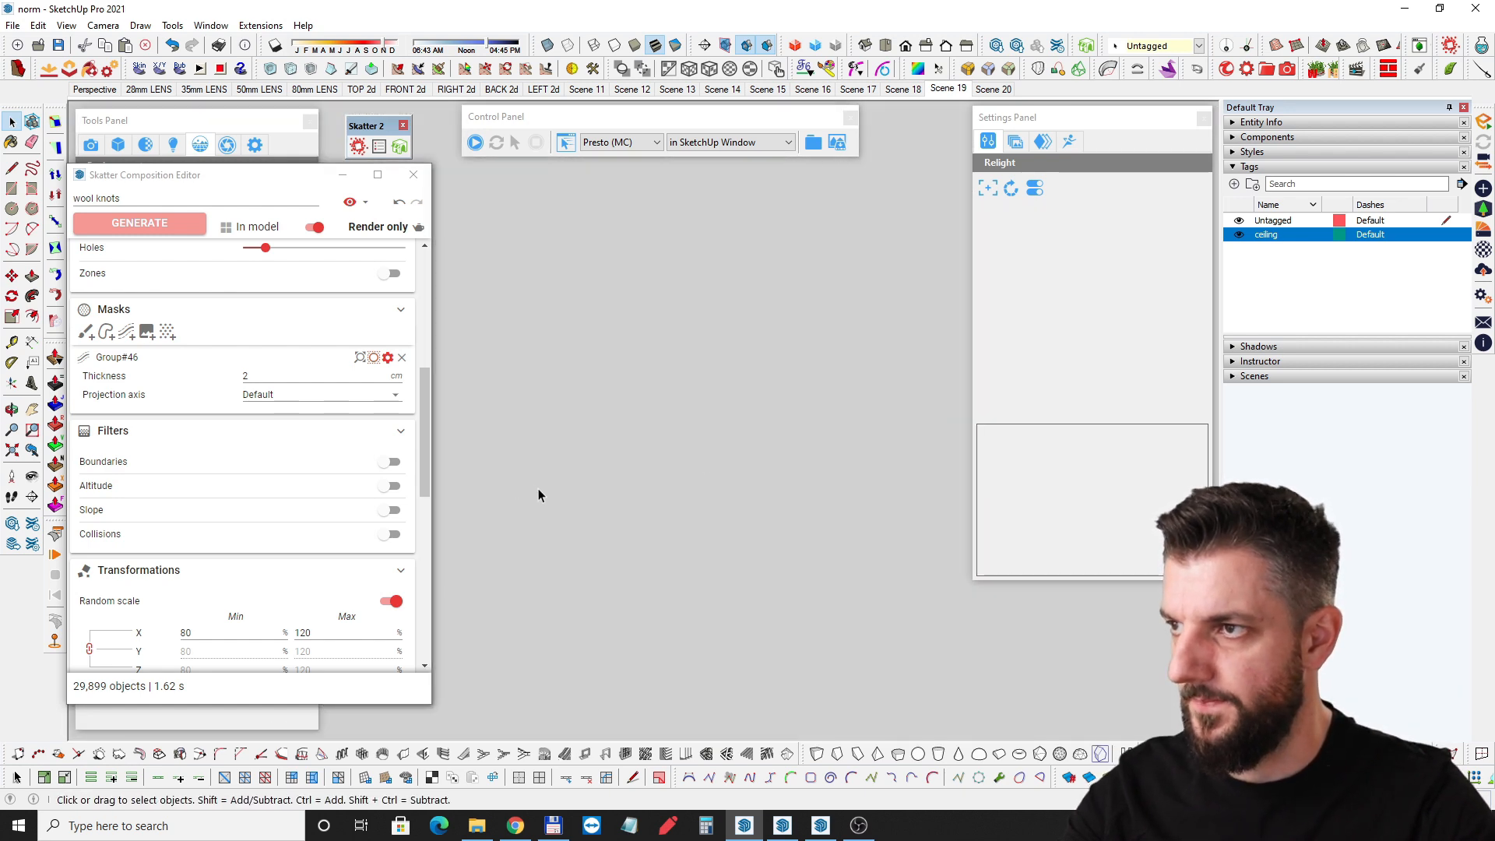
# Return to the rug under the chair and review the composition's distribution, scattered object and host settings.
pyautogui.scroll(3, 530, 485)
pyautogui.moveTo(531, 487)
pyautogui.mouseDown(button='middle')
pyautogui.moveTo(804, 399)
pyautogui.moveTo(503, 486)
pyautogui.moveTo(877, 483)
pyautogui.moveTo(573, 464)
pyautogui.mouseUp(button='middle')
pyautogui.scroll(3, 199, 318)
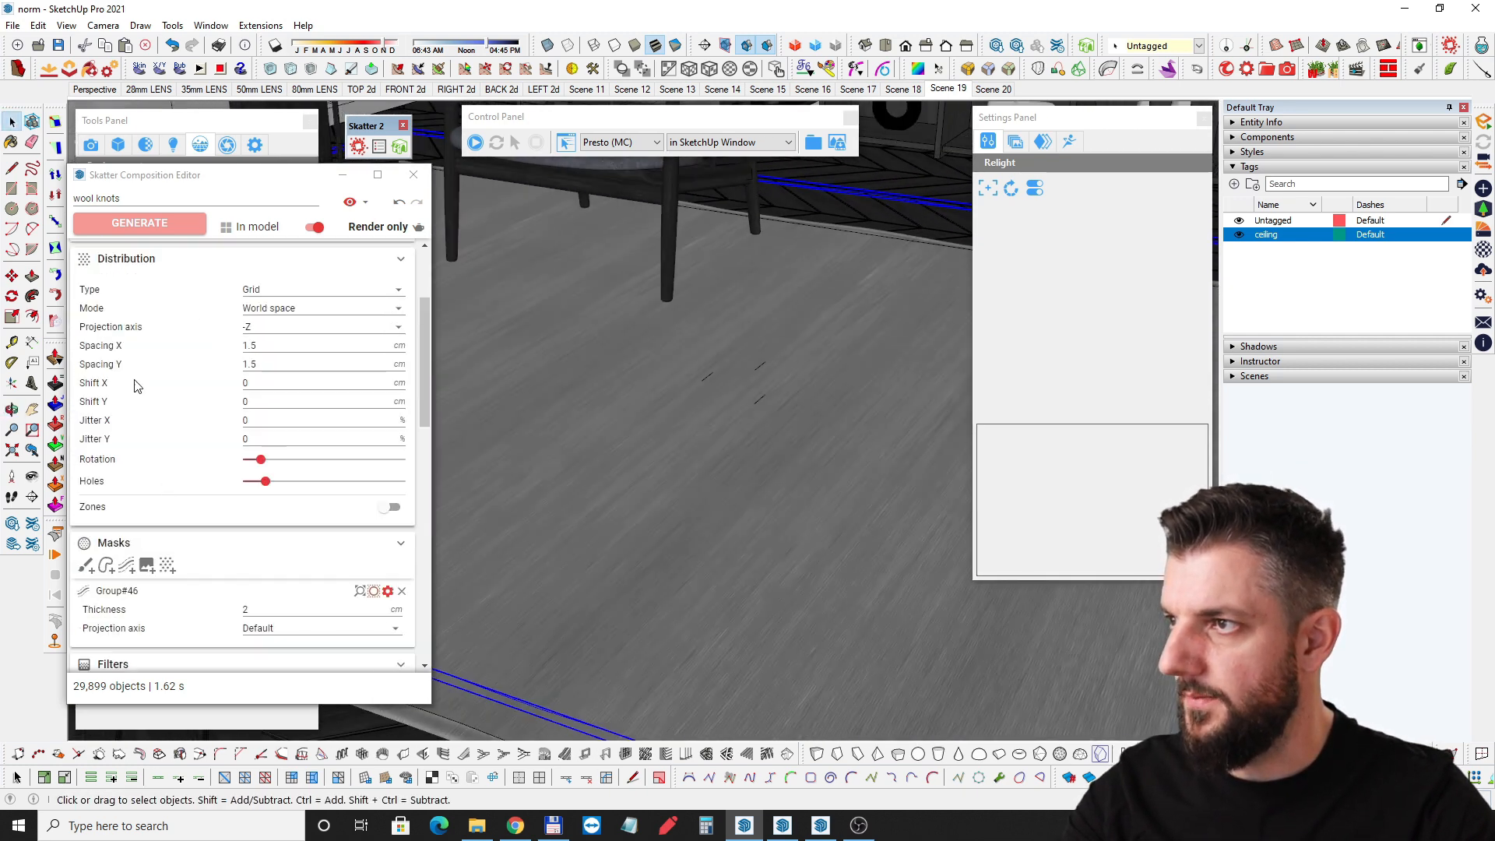
pyautogui.scroll(2, 122, 311)
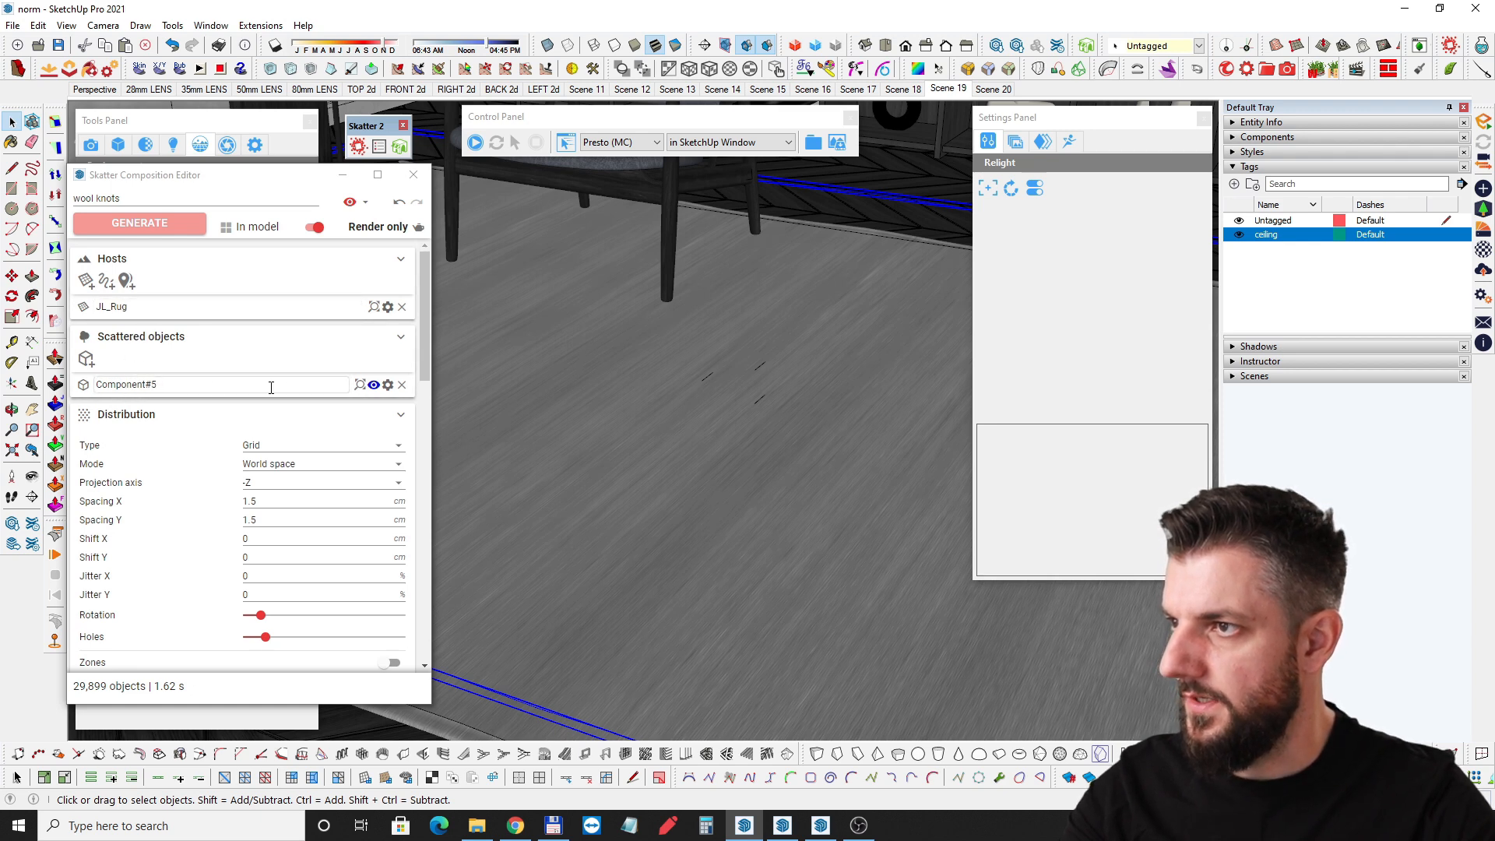
# Expand the scattered Component#5's settings, review the wool knots composition's masks, filters, transformations, camera and options, and close the composition editor.
pyautogui.click(387, 384)
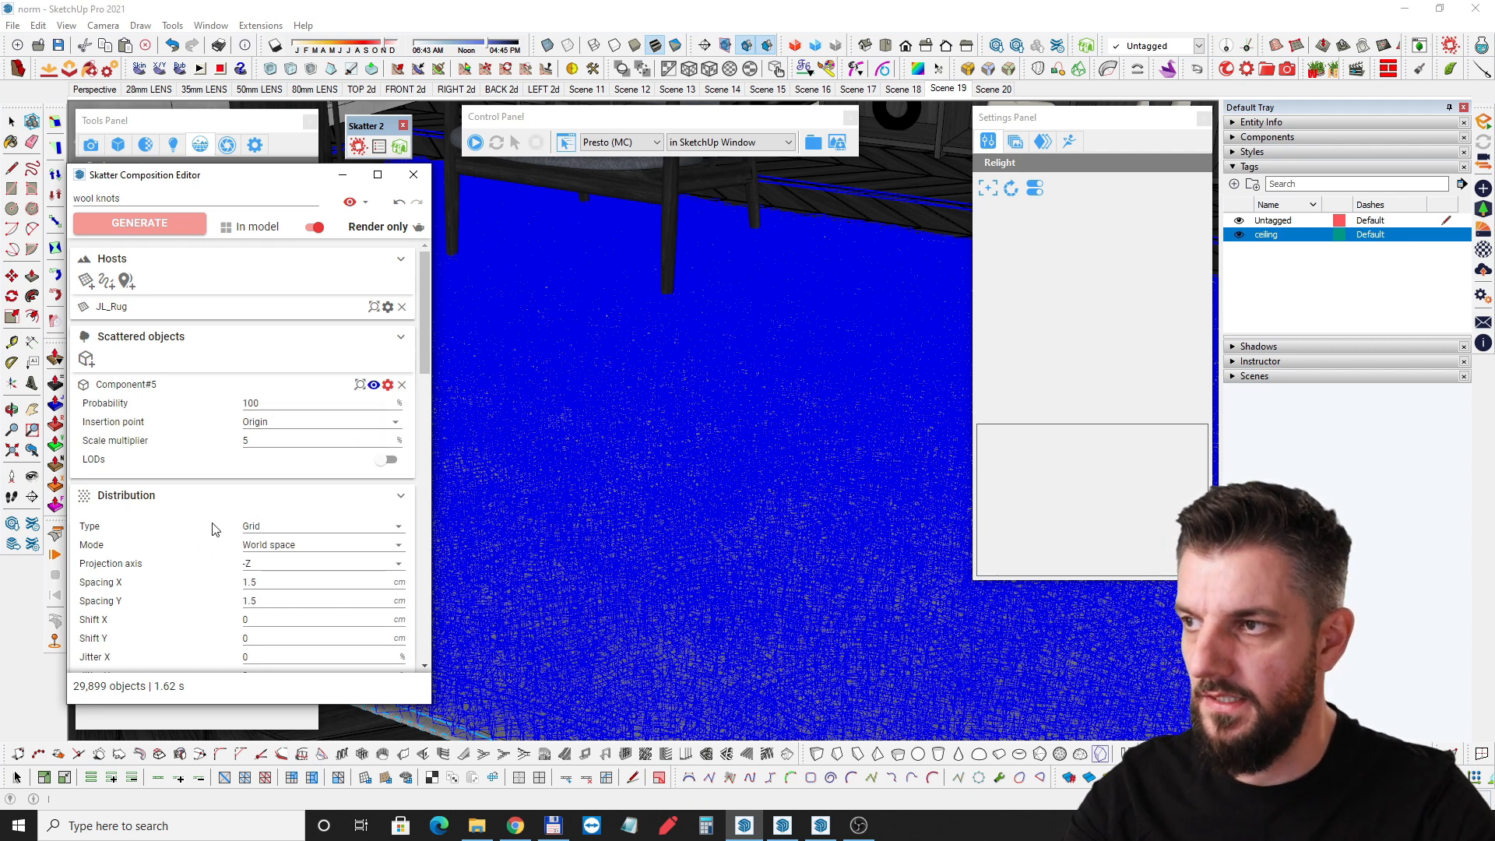
pyautogui.moveTo(594, 604); pyautogui.dragTo(568, 562, button='middle')
pyautogui.scroll(-8, 166, 498)
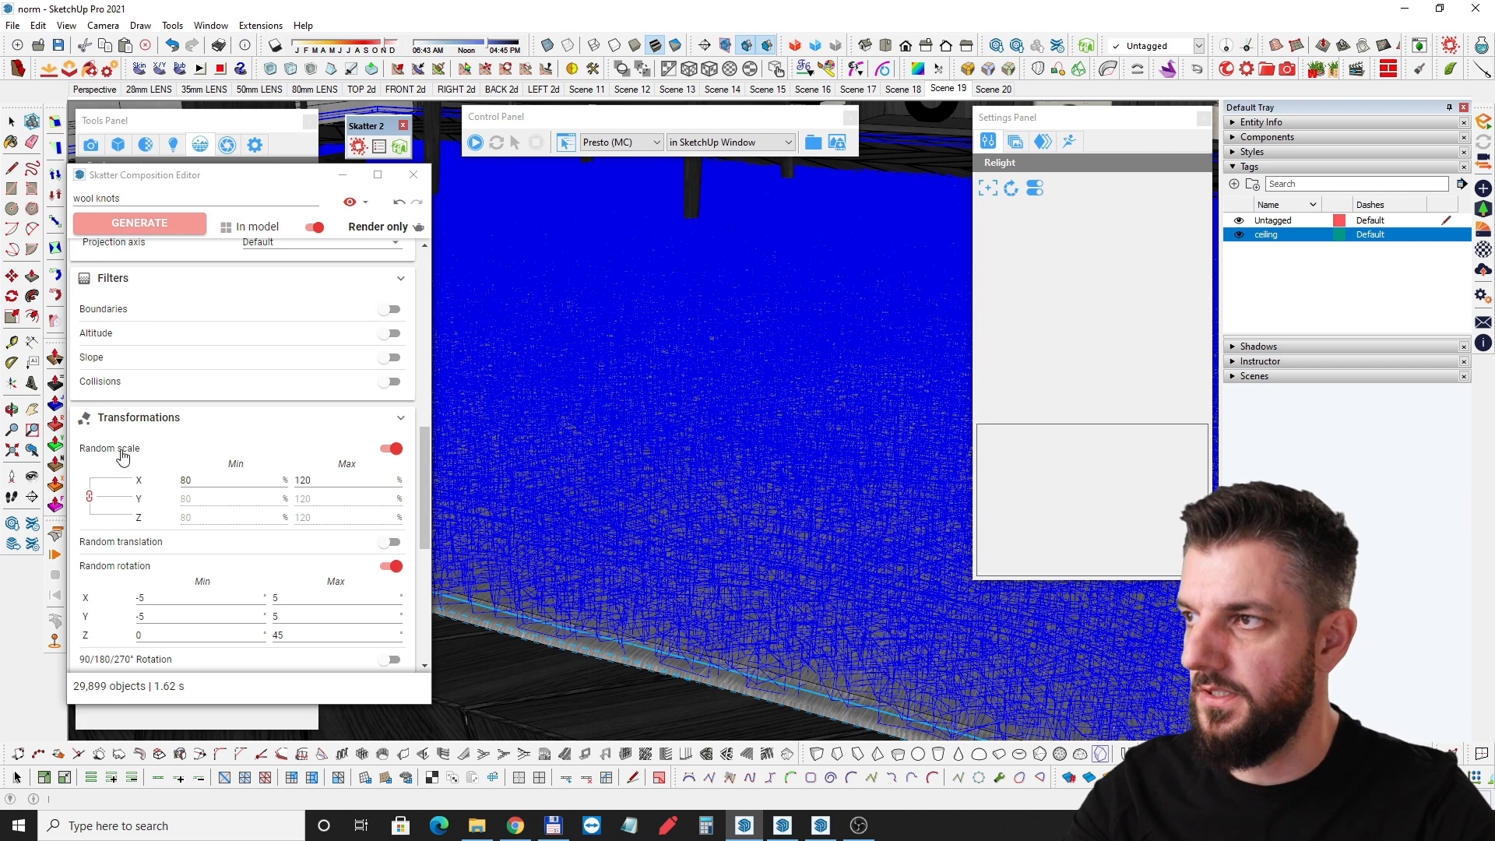
pyautogui.scroll(-4, 107, 467)
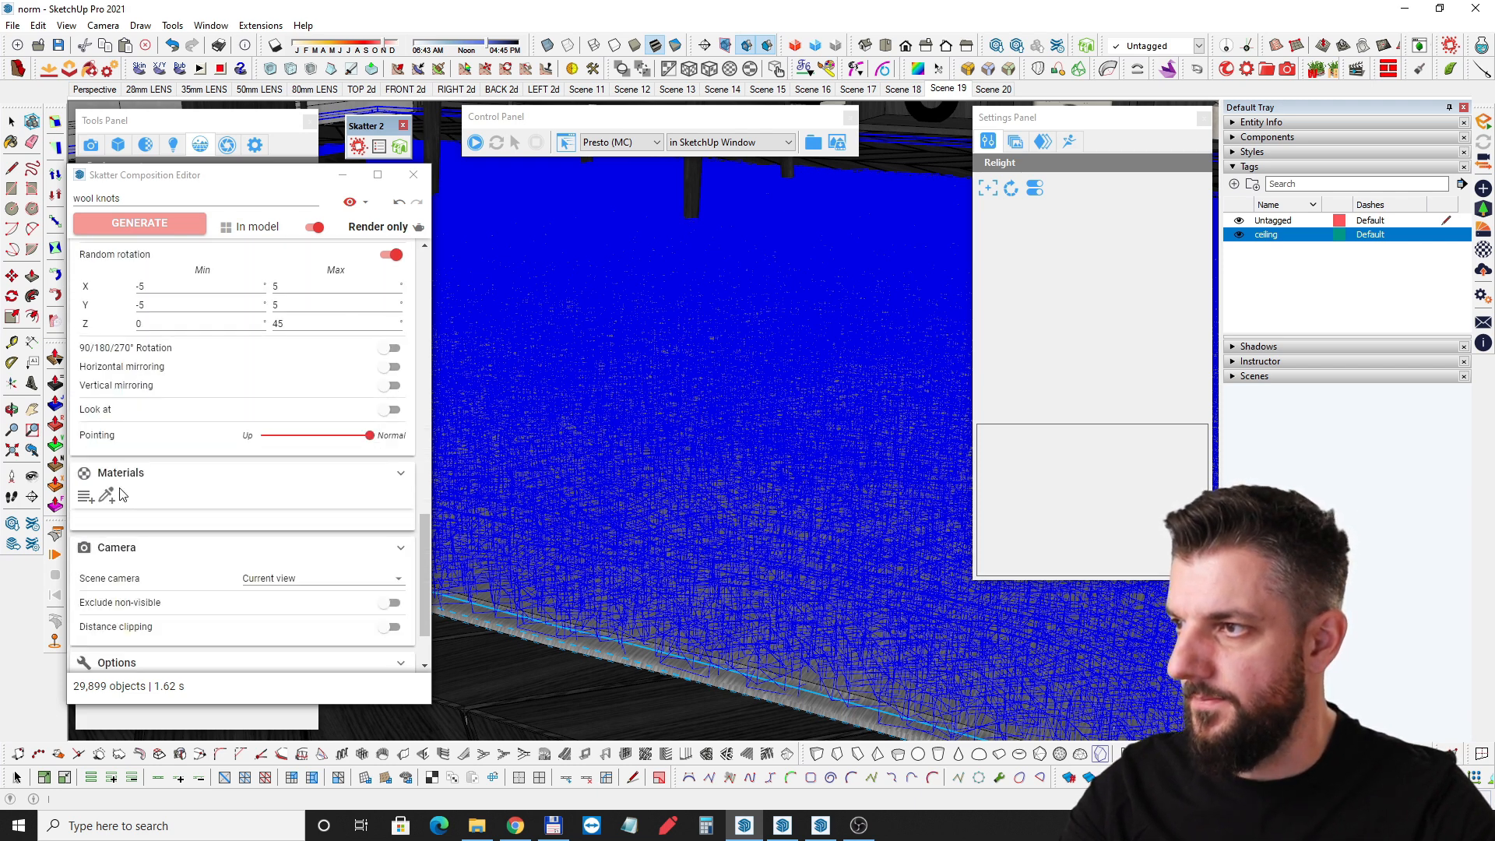
pyautogui.scroll(-1, 156, 502)
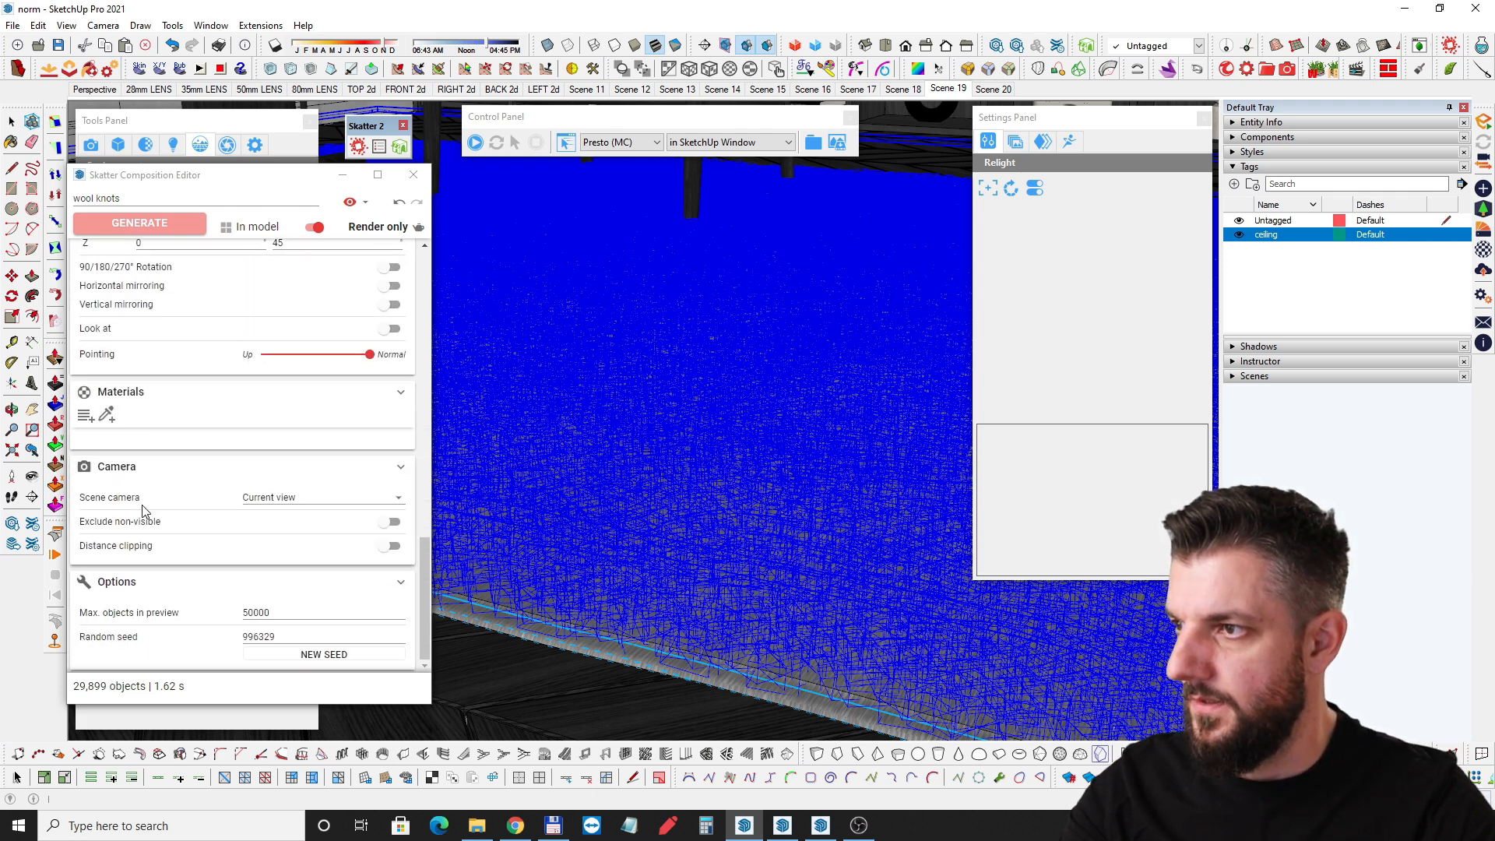
pyautogui.scroll(6, 143, 511)
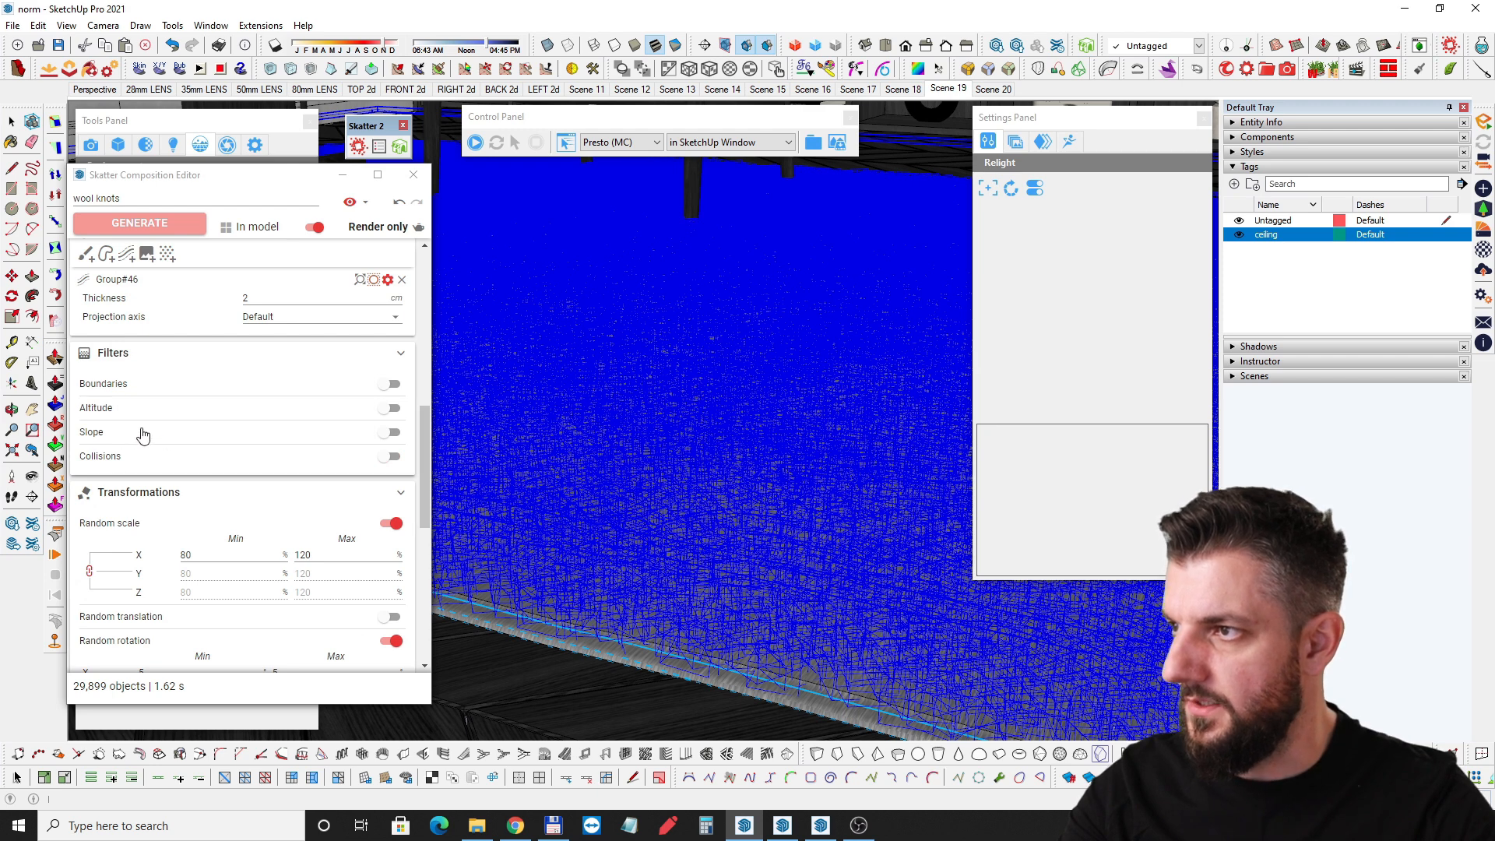
pyautogui.scroll(2, 160, 435)
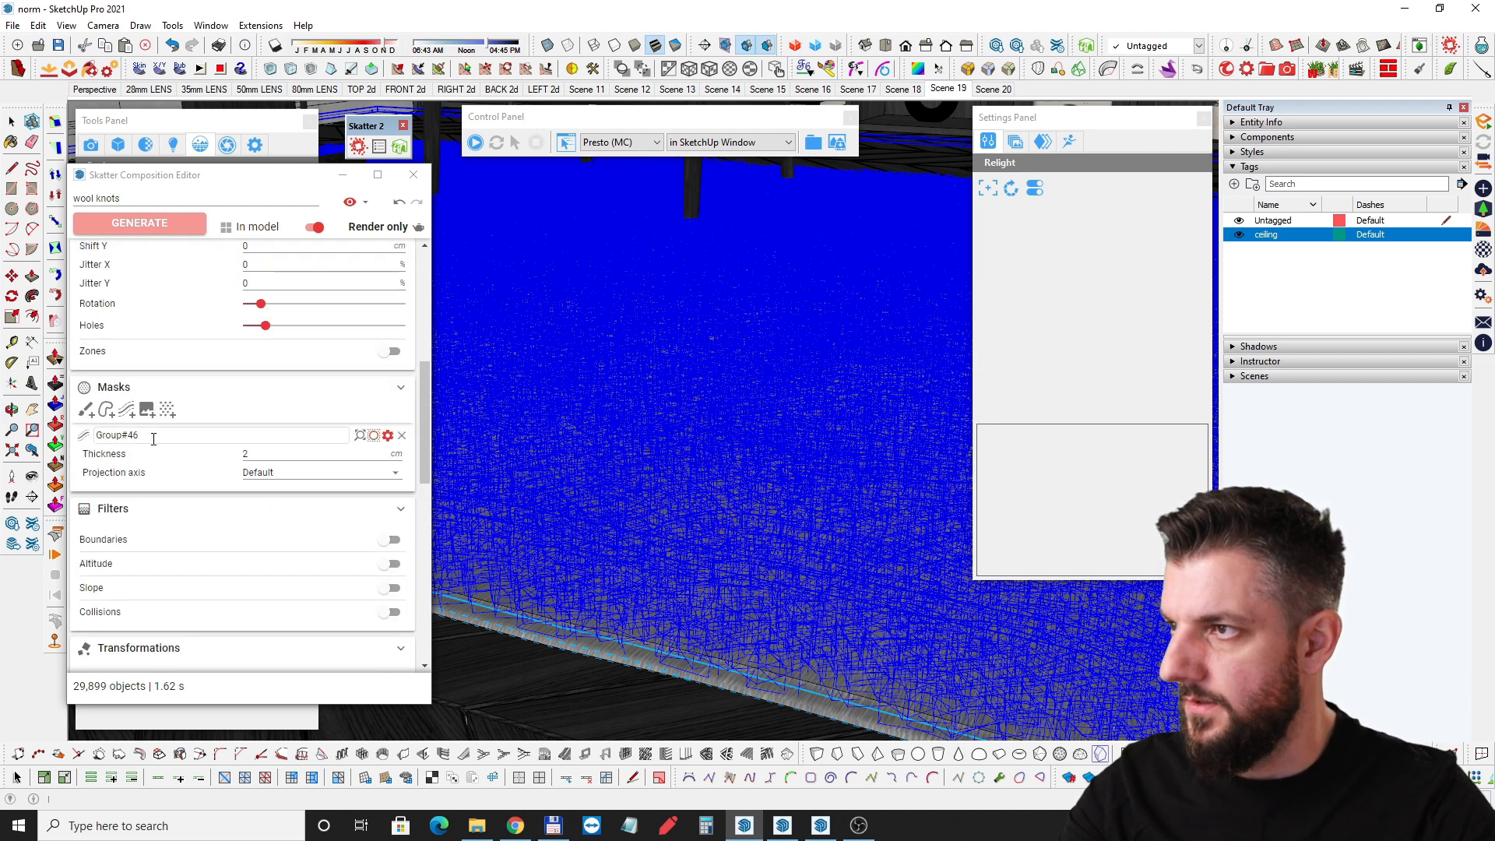
pyautogui.scroll(1, 153, 438)
pyautogui.scroll(-4, 153, 428)
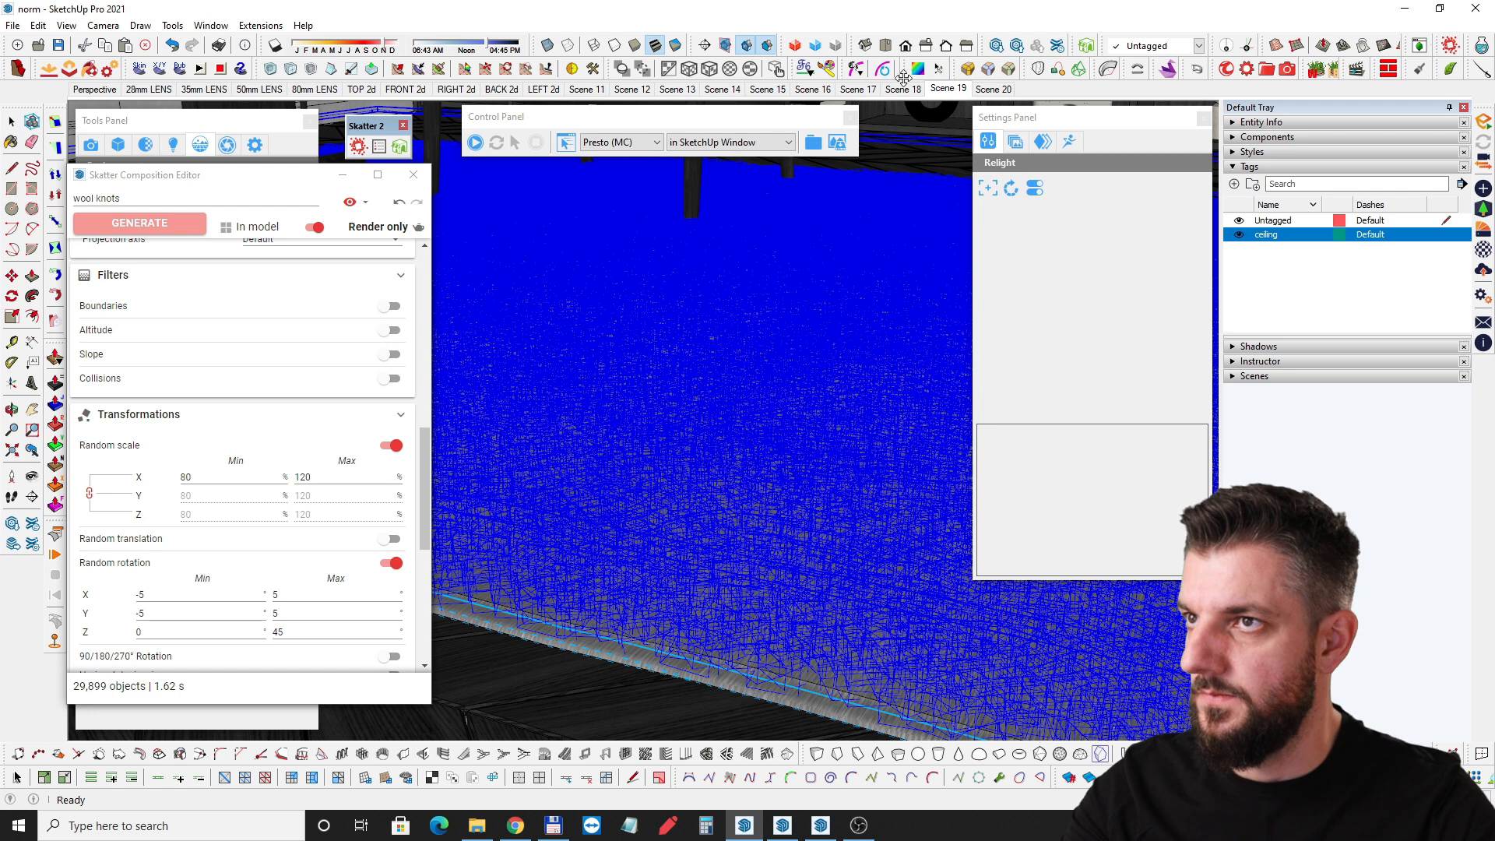
pyautogui.click(412, 175)
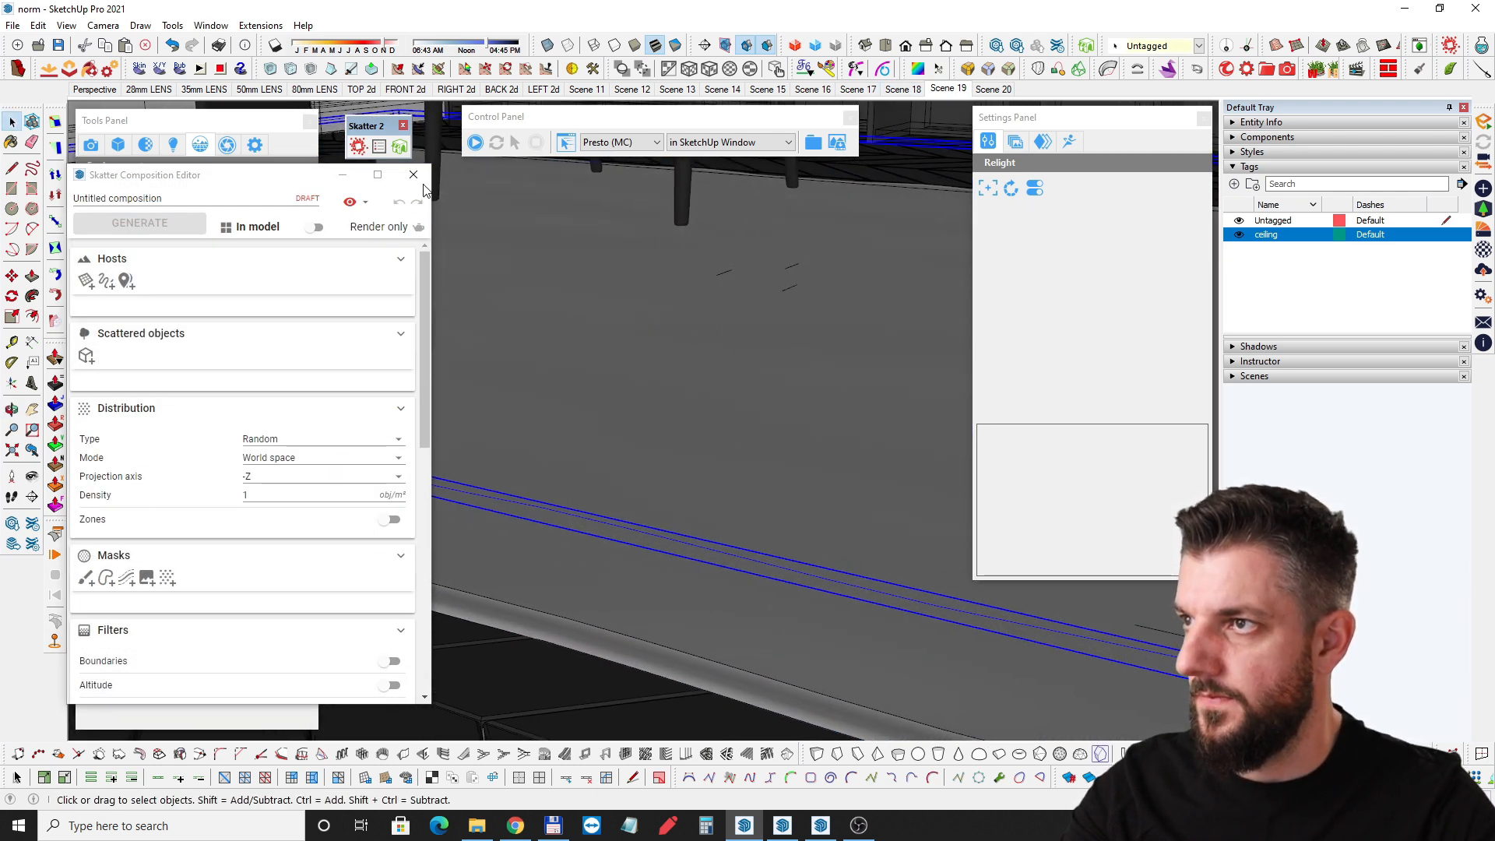
# Render the rug under the chair interactively and set the camera's depth of field f-number to Pinhole.
pyautogui.moveTo(617, 318); pyautogui.dragTo(614, 365, button='middle')
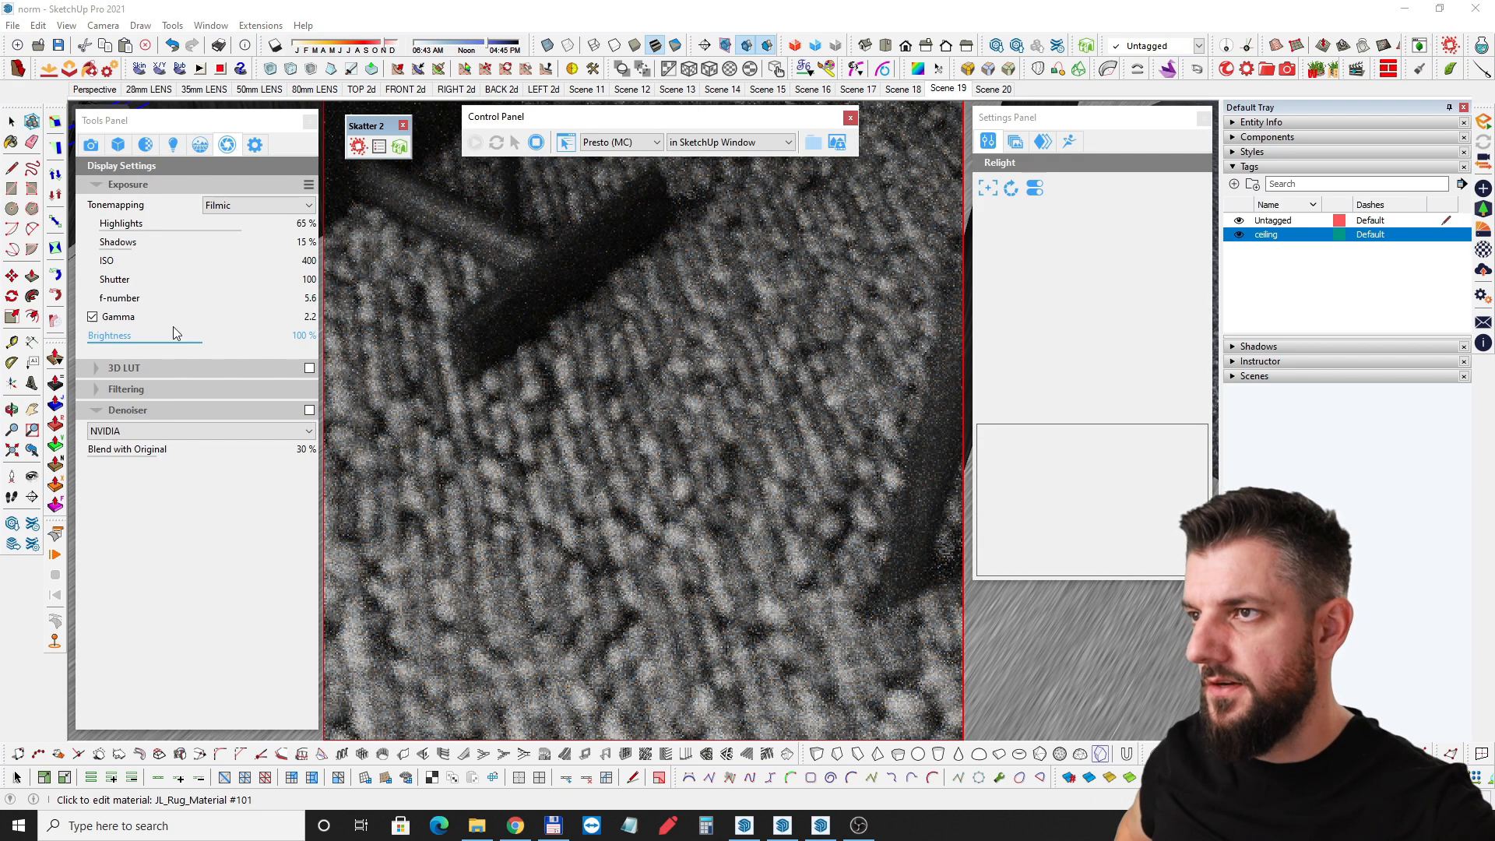
pyautogui.click(91, 146)
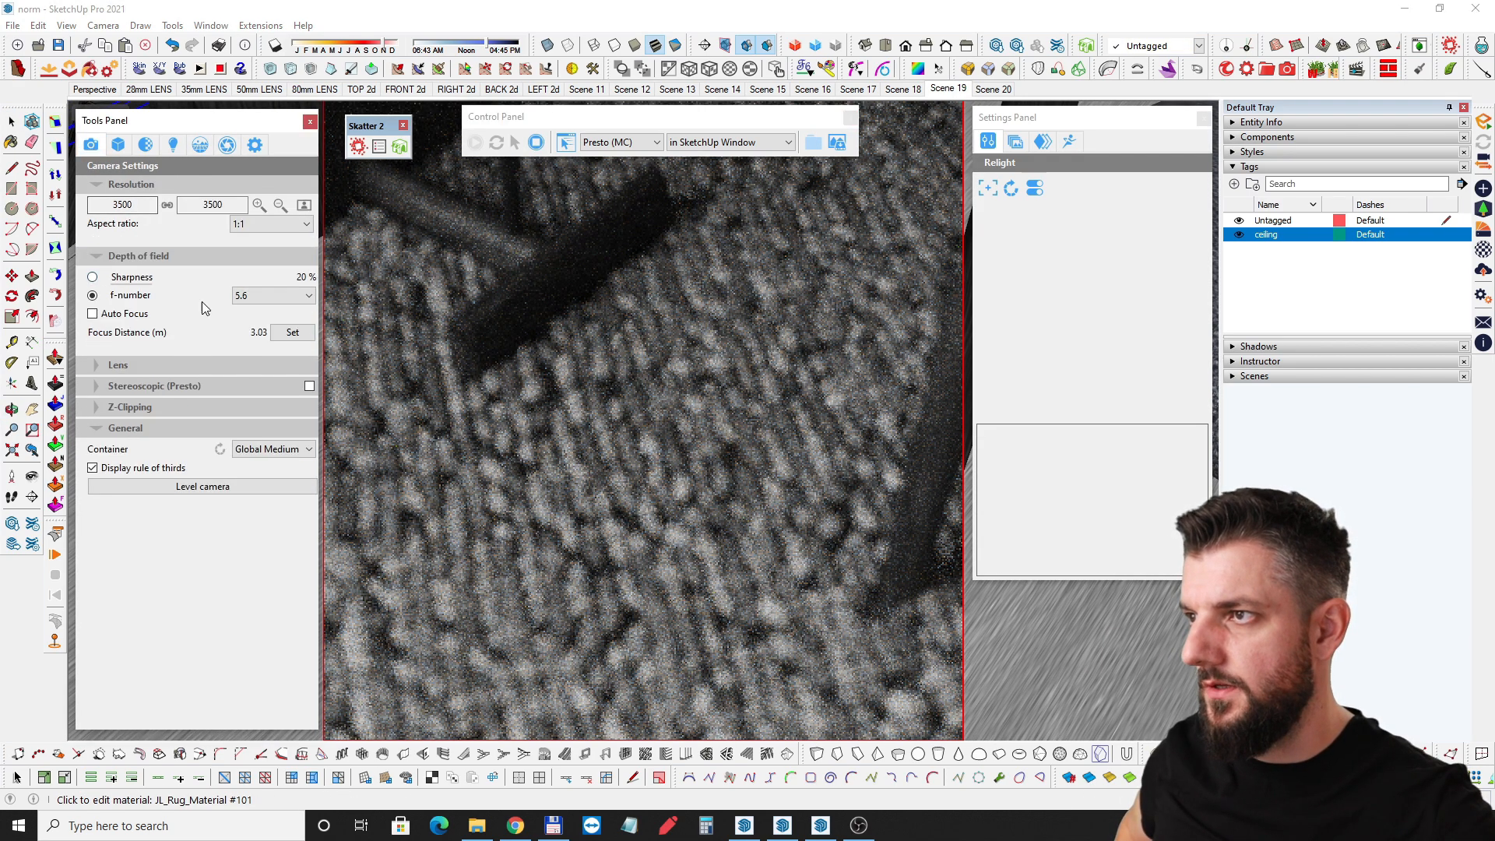
pyautogui.click(265, 296)
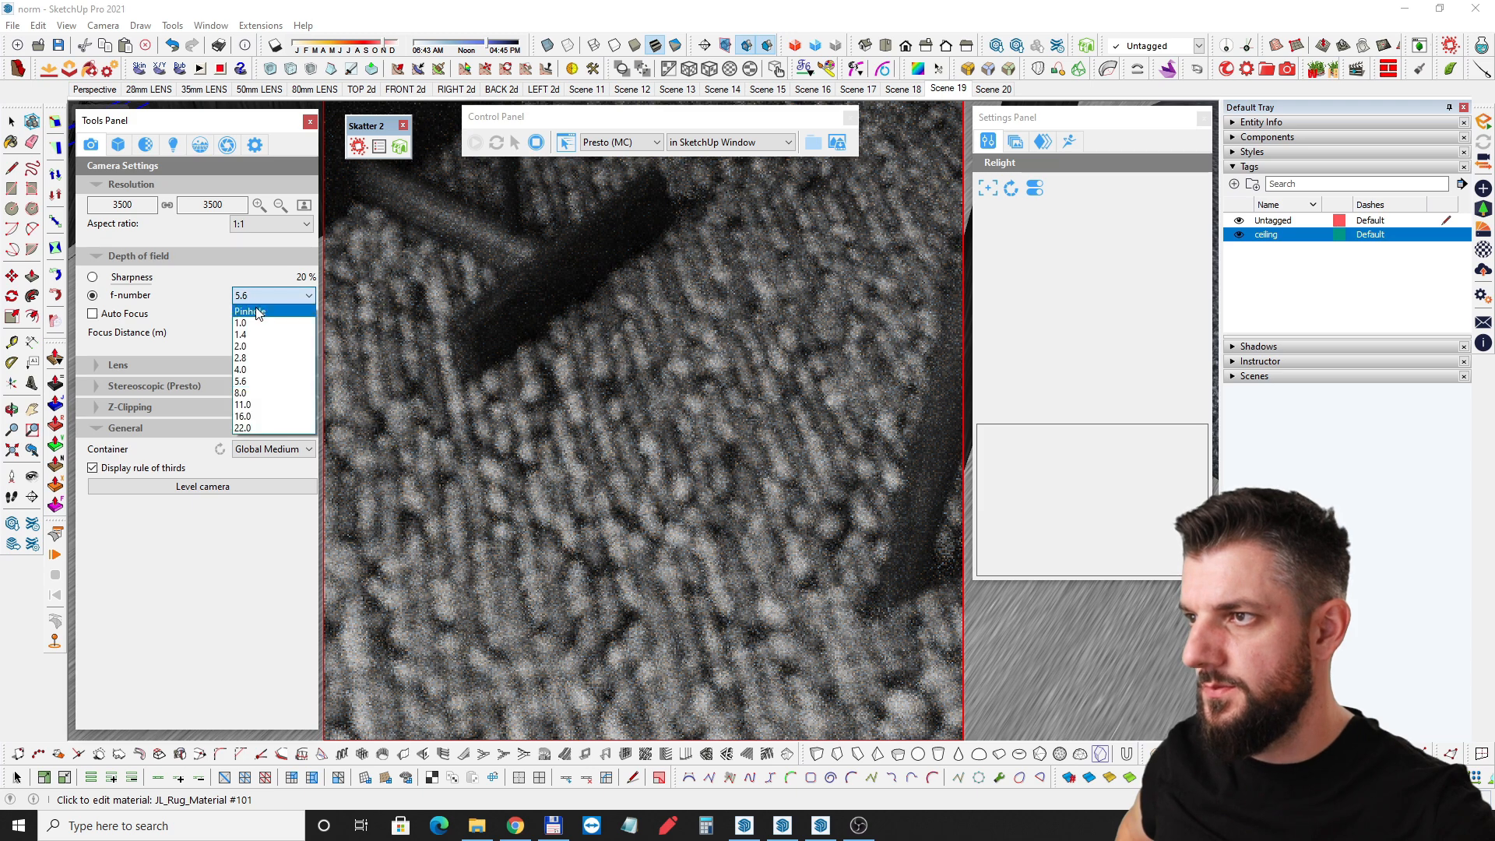
pyautogui.click(260, 312)
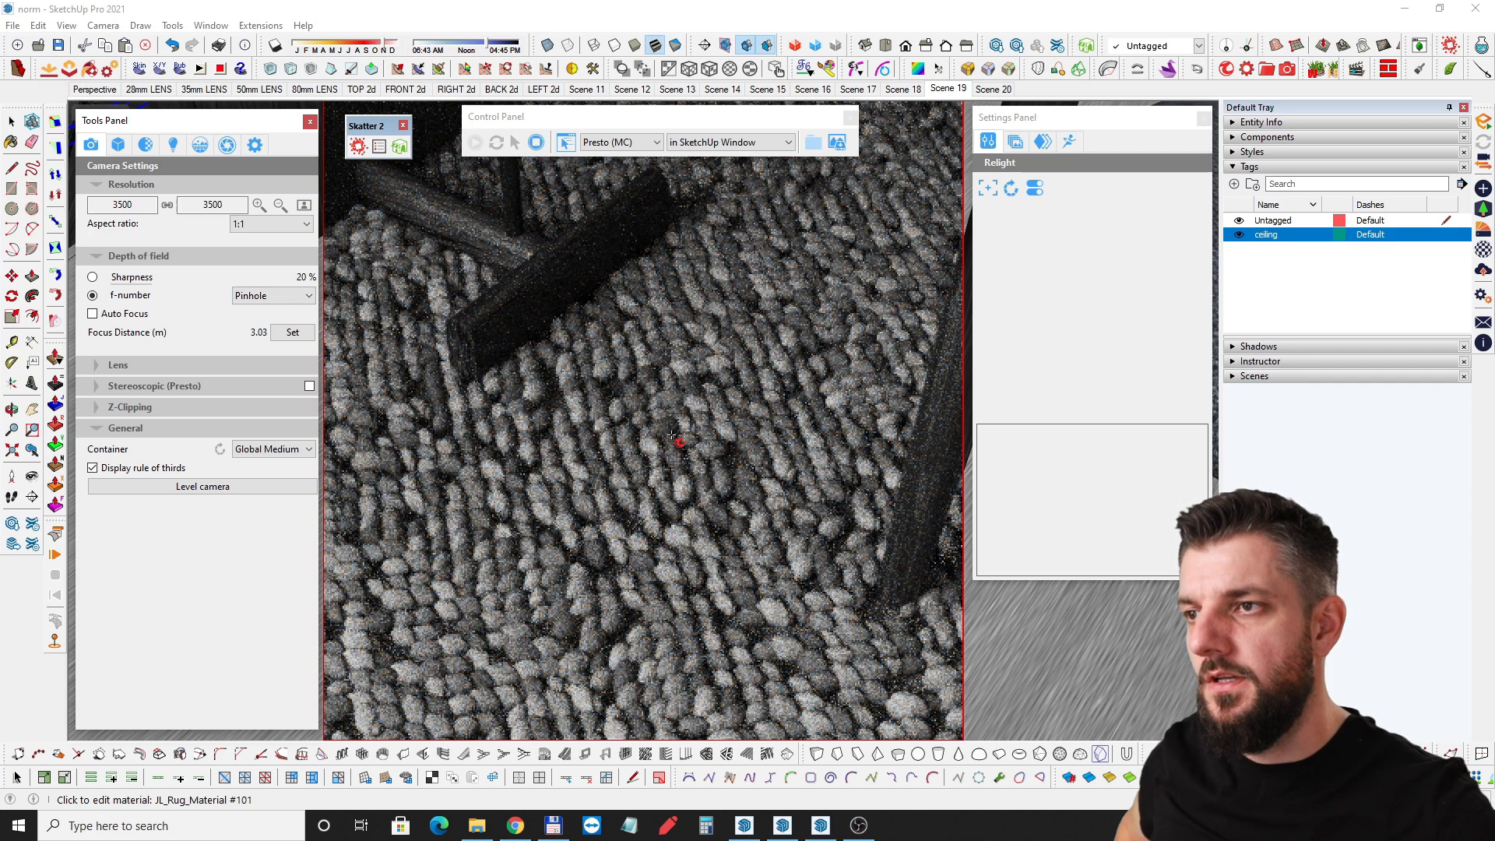
pyautogui.moveTo(666, 481); pyautogui.dragTo(679, 461, button='middle')
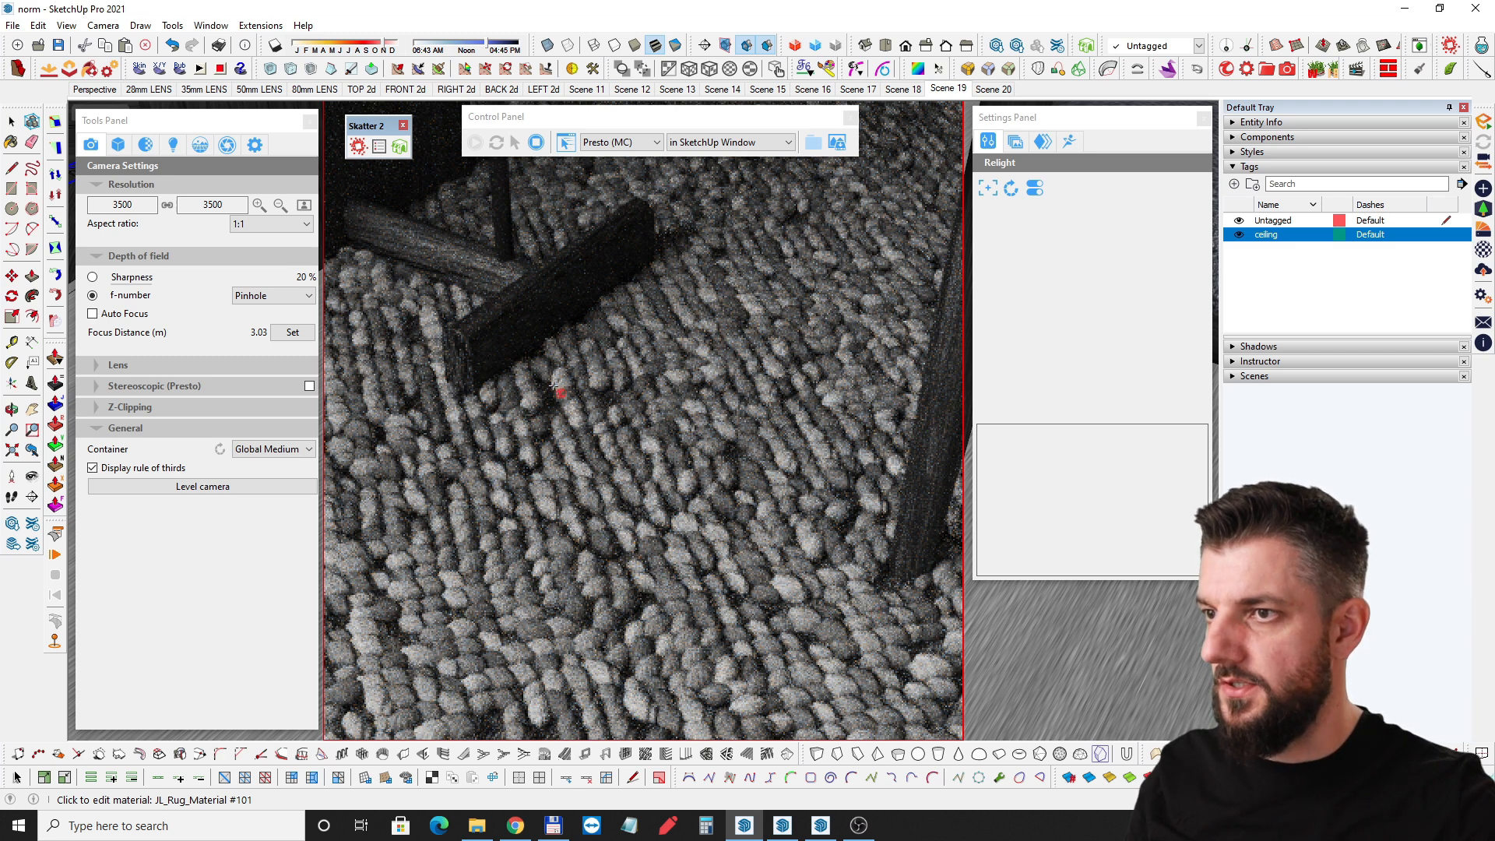
# Load the TexturesCom_Rope_NaturalSisal_512_roughness material for editing by picking it from the source wool piece outside the room.
pyautogui.click(143, 148)
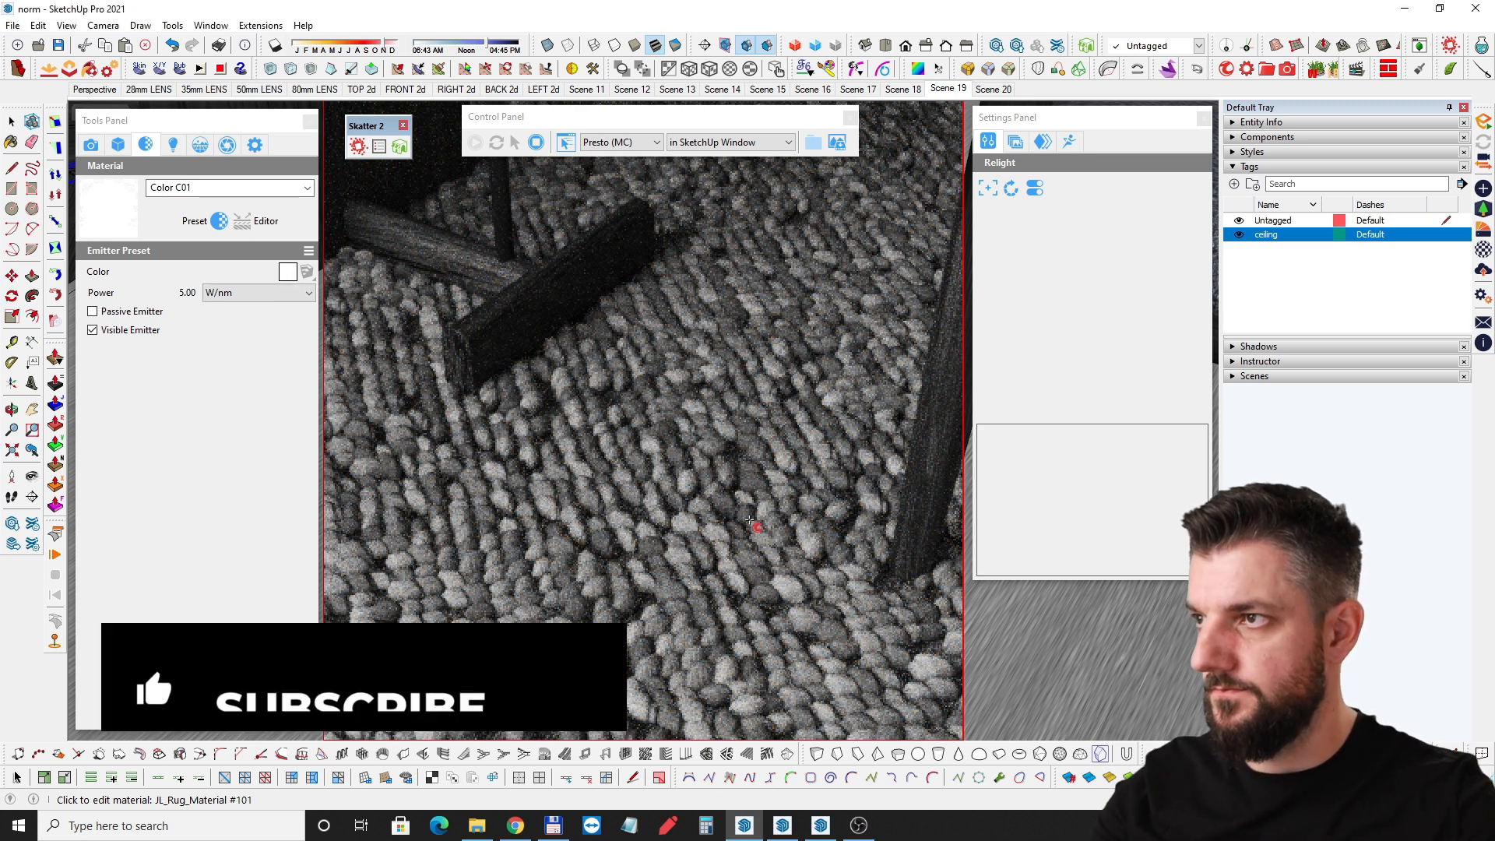
pyautogui.click(740, 499)
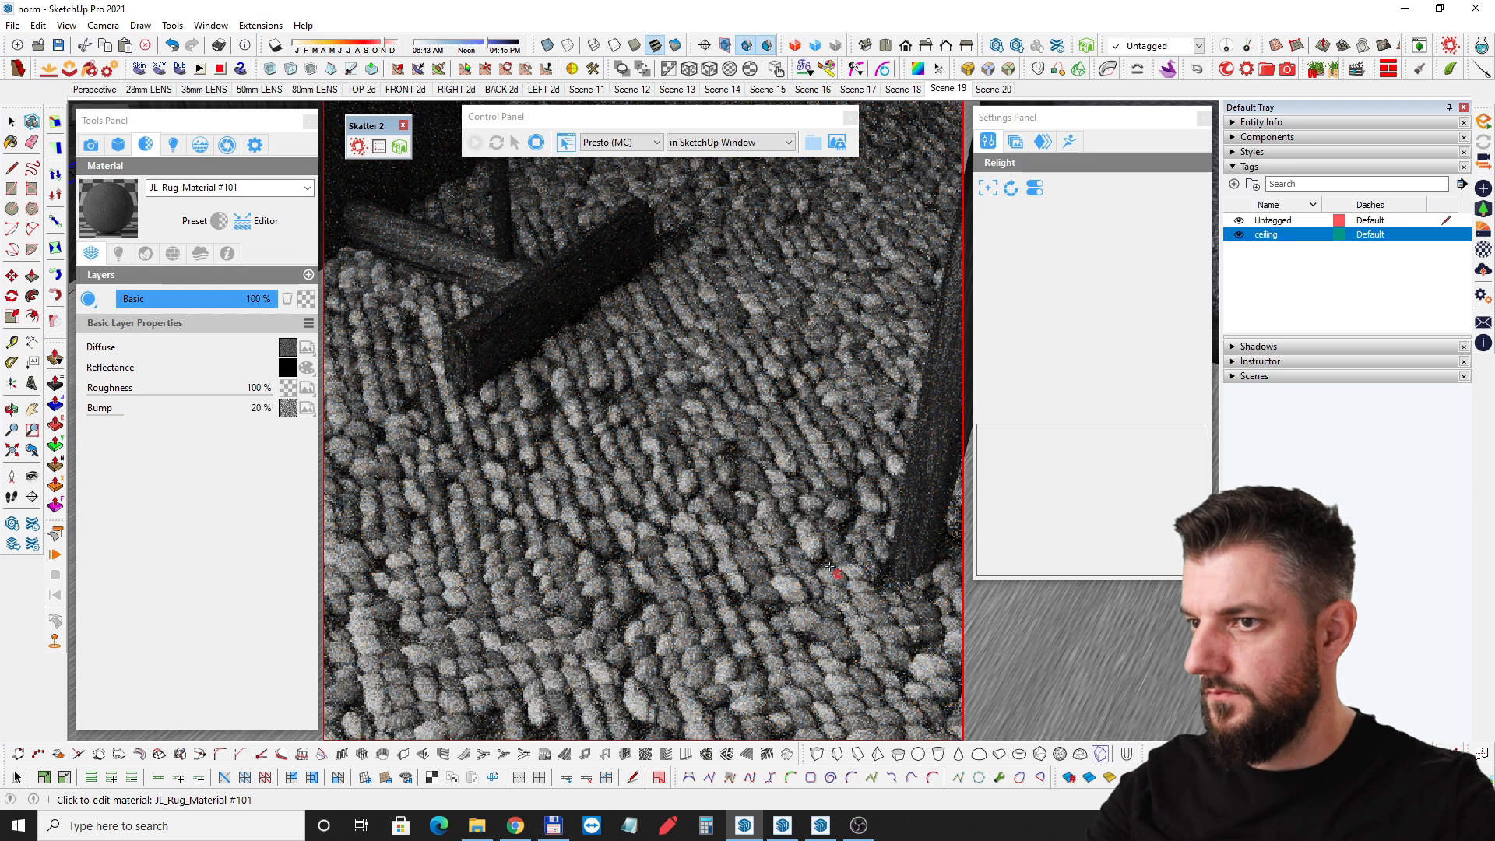
pyautogui.moveTo(888, 616); pyautogui.dragTo(606, 440, button='middle')
pyautogui.scroll(-3, 524, 433)
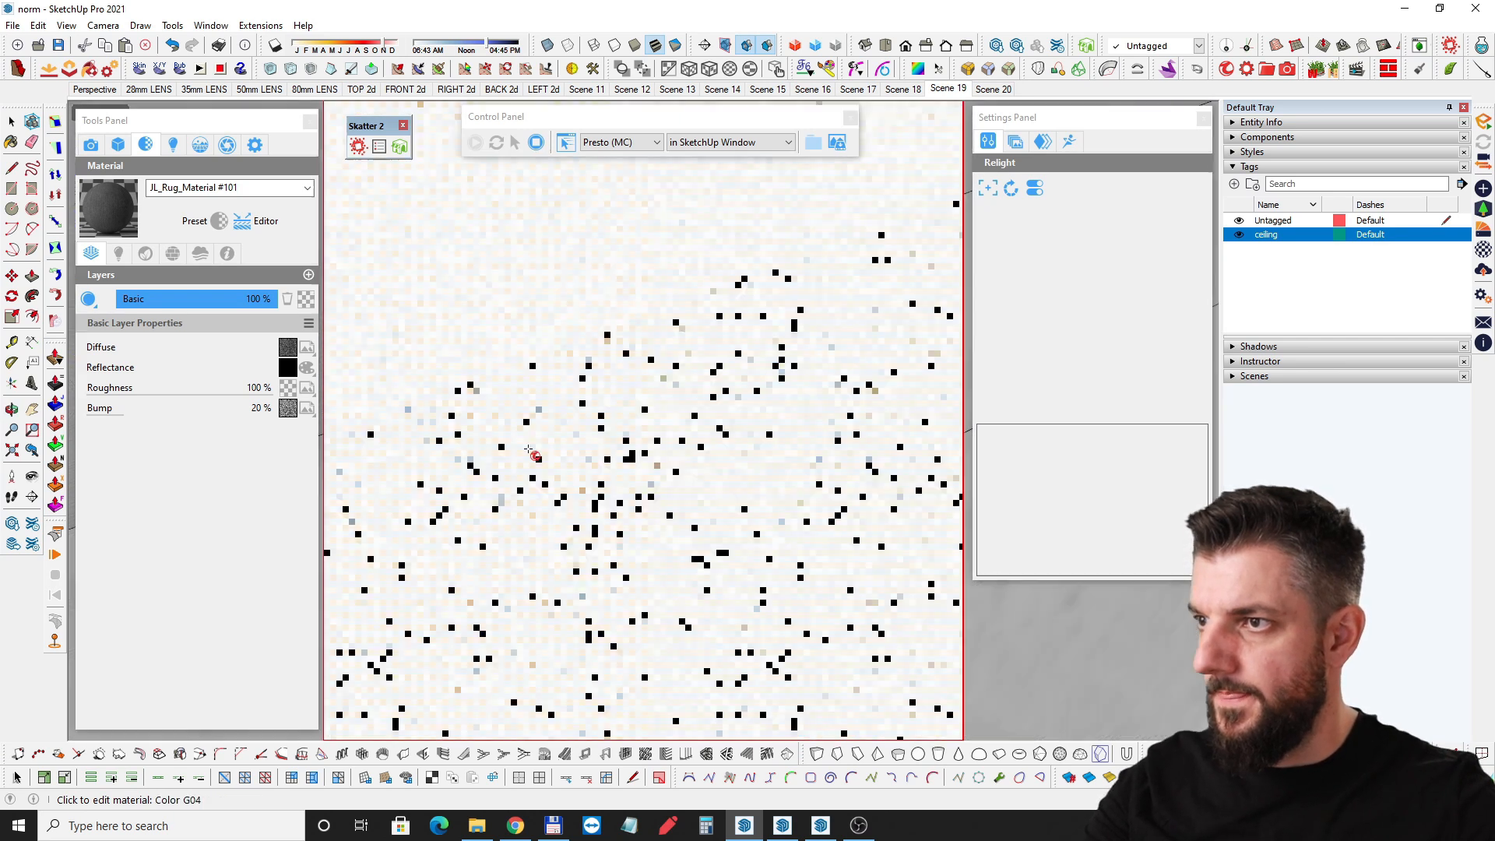
pyautogui.scroll(-3, 750, 497)
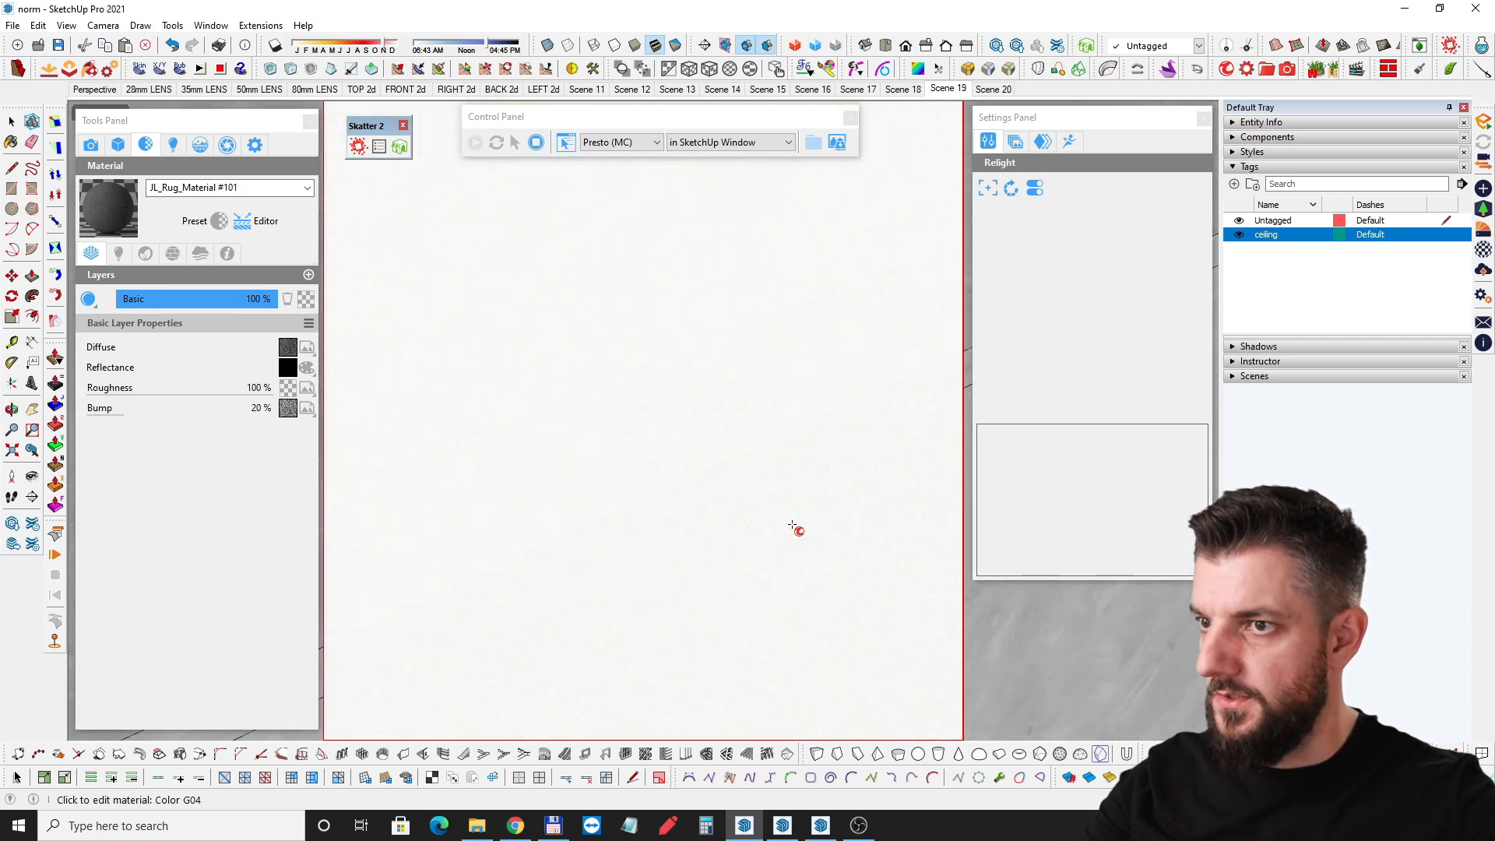
pyautogui.scroll(-5, 816, 568)
pyautogui.moveTo(816, 567); pyautogui.dragTo(679, 433, button='middle')
pyautogui.scroll(4, 830, 589)
pyautogui.scroll(2, 749, 633)
pyautogui.scroll(2, 747, 576)
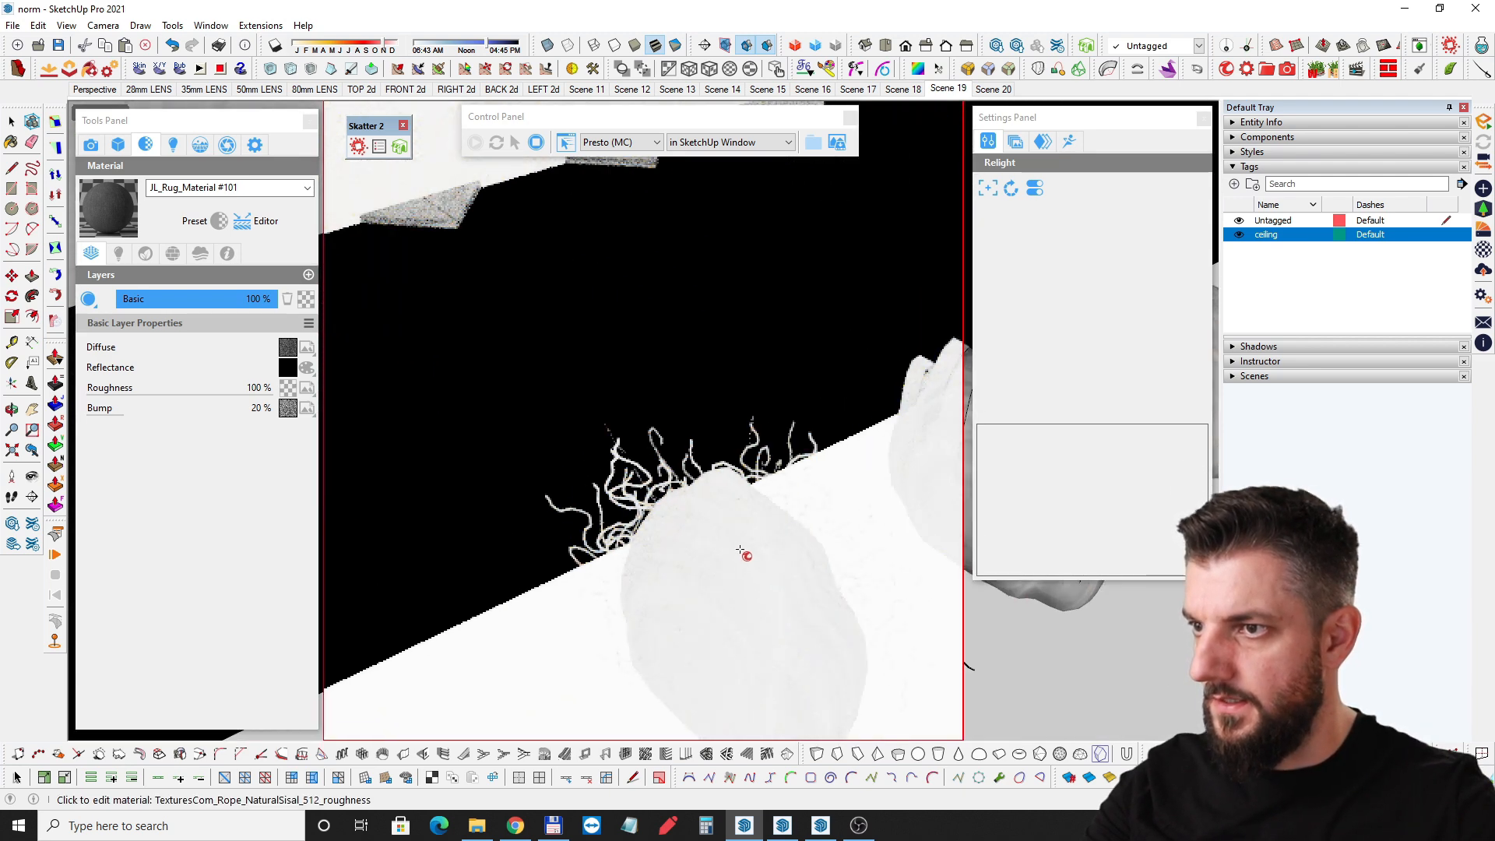
pyautogui.moveTo(483, 427); pyautogui.dragTo(784, 496, button='middle')
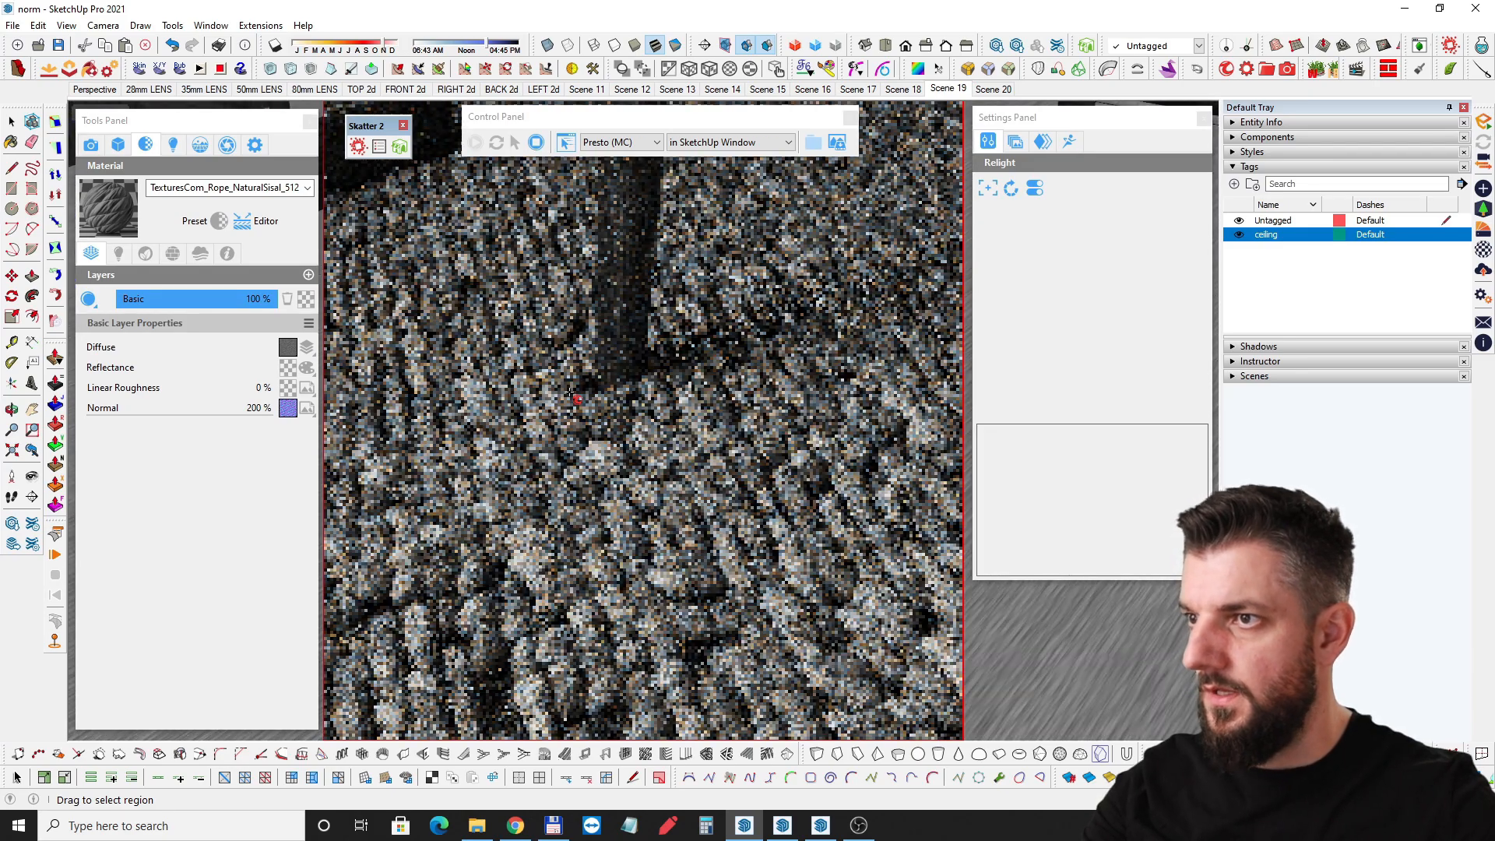
# Delete random color layer #1 from the rope material's diffuse and view the plain-textured rug around the chair legs.
pyautogui.scroll(2, 570, 395)
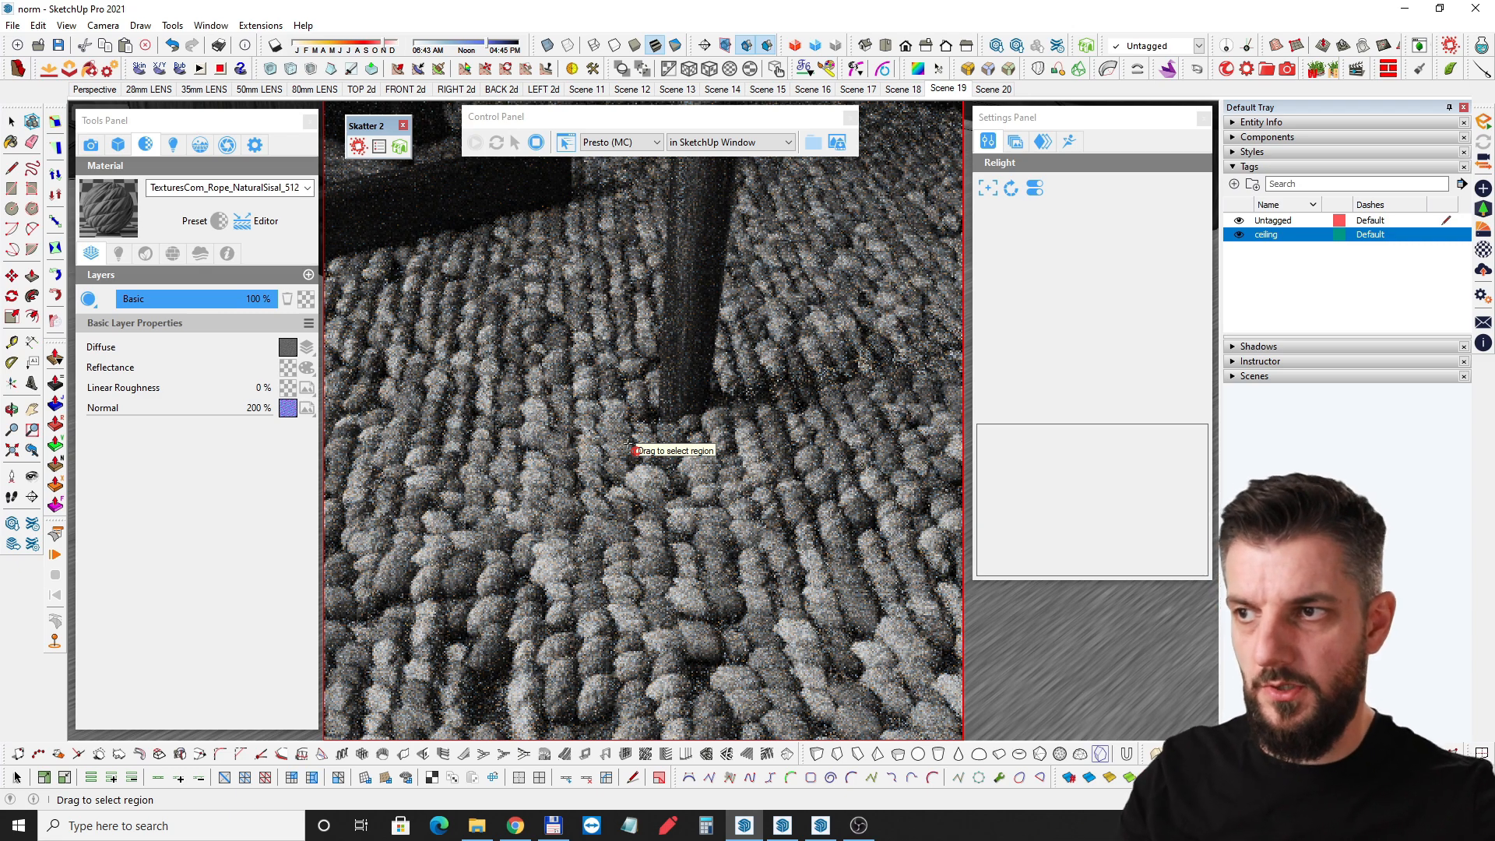
pyautogui.scroll(2, 662, 490)
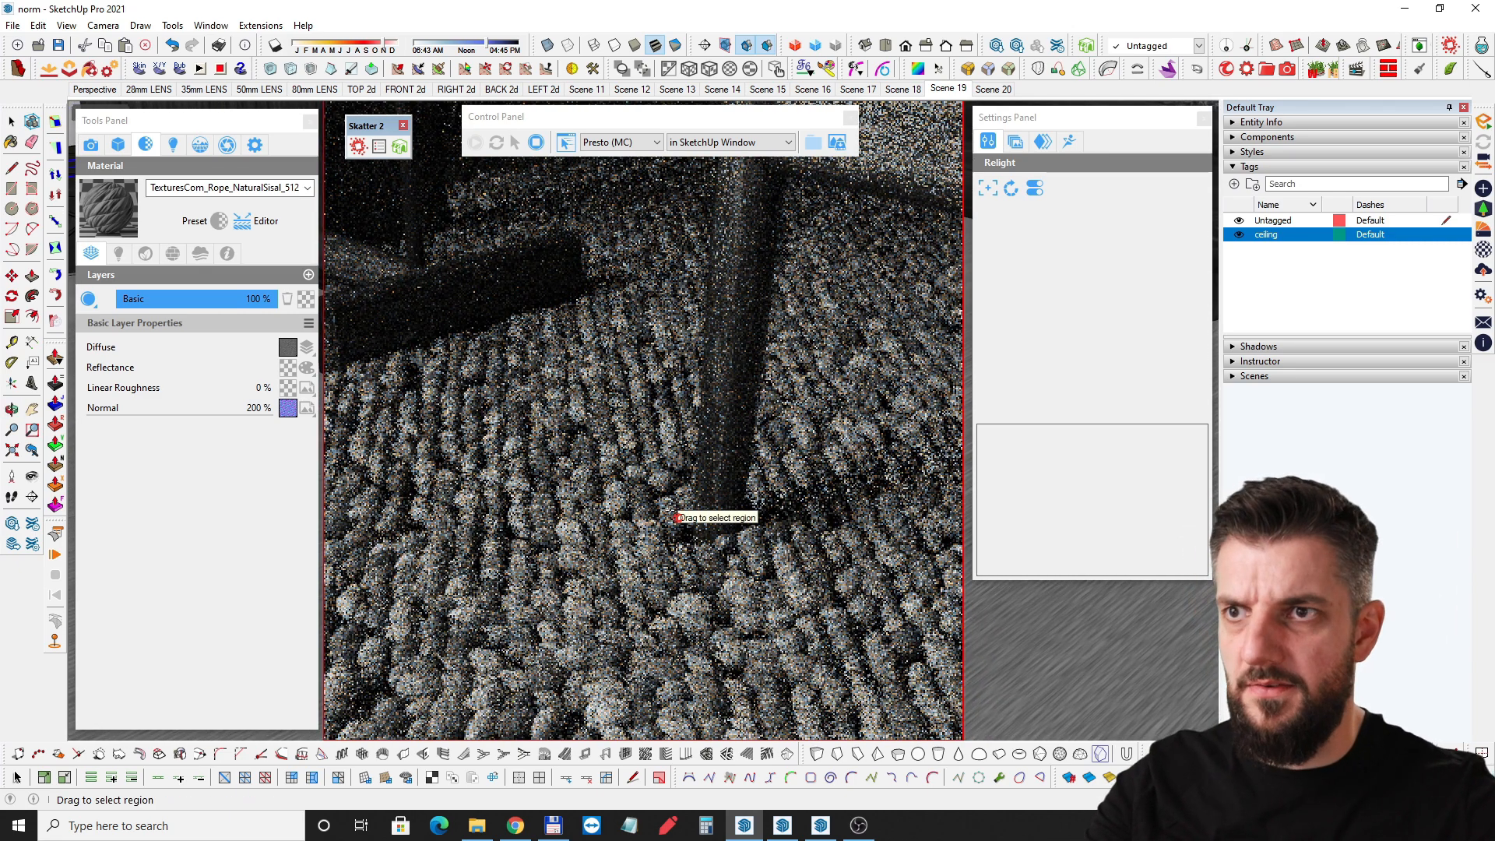
pyautogui.scroll(2, 627, 549)
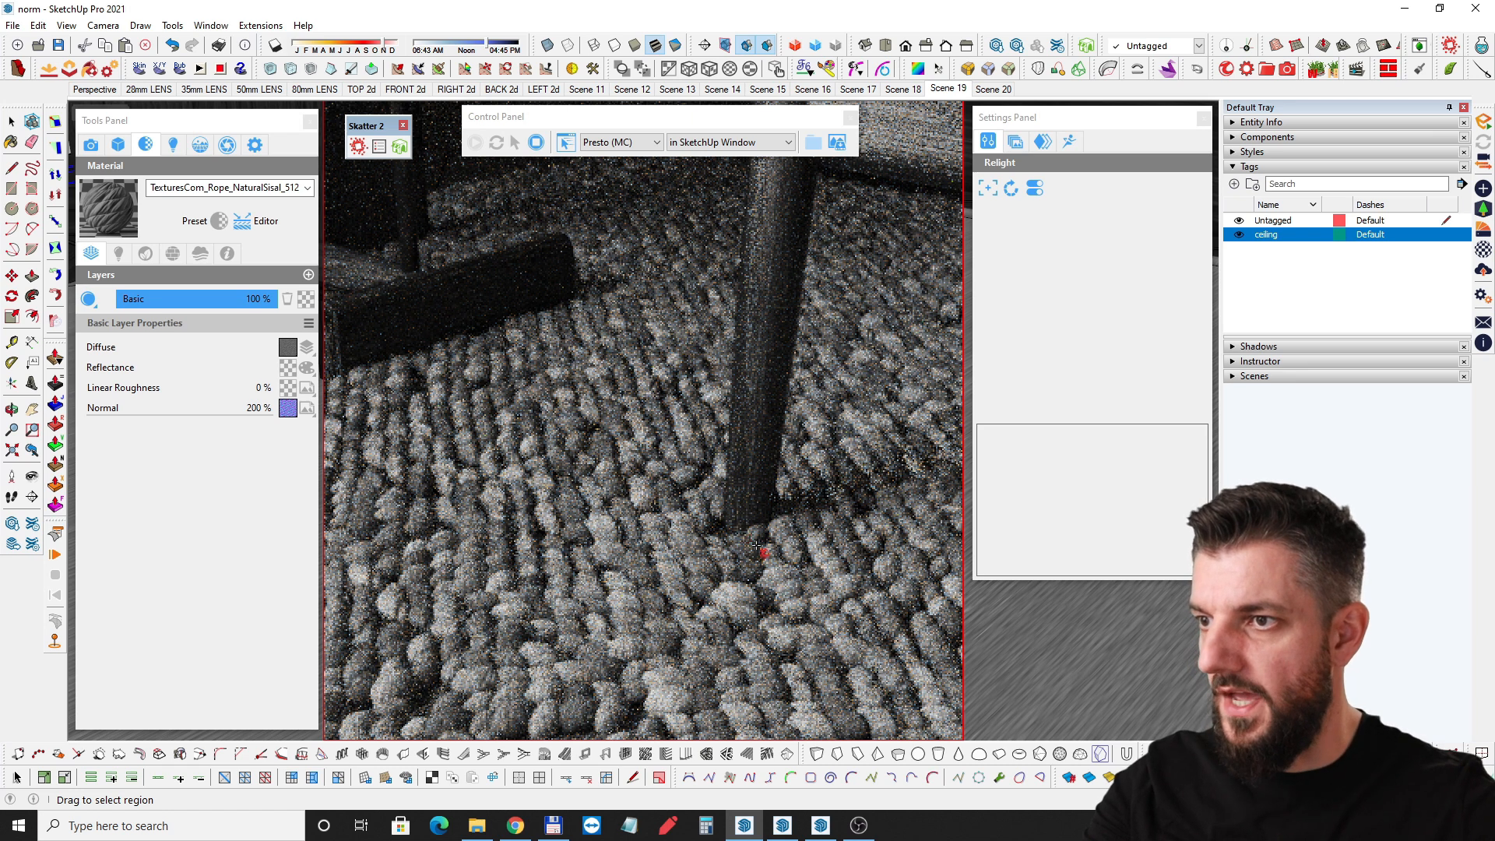
pyautogui.click(180, 351)
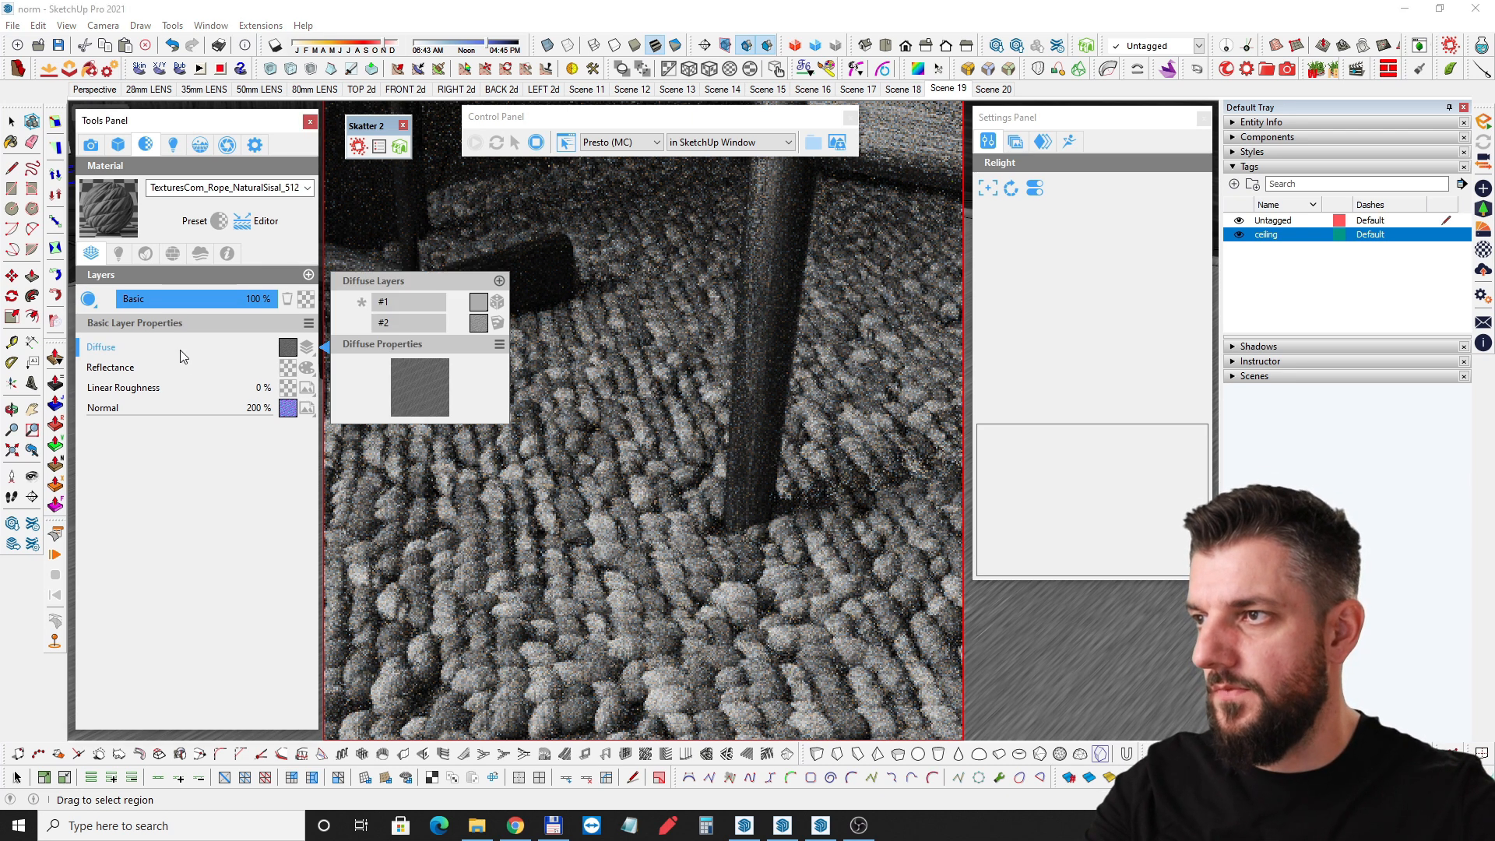
pyautogui.click(421, 309)
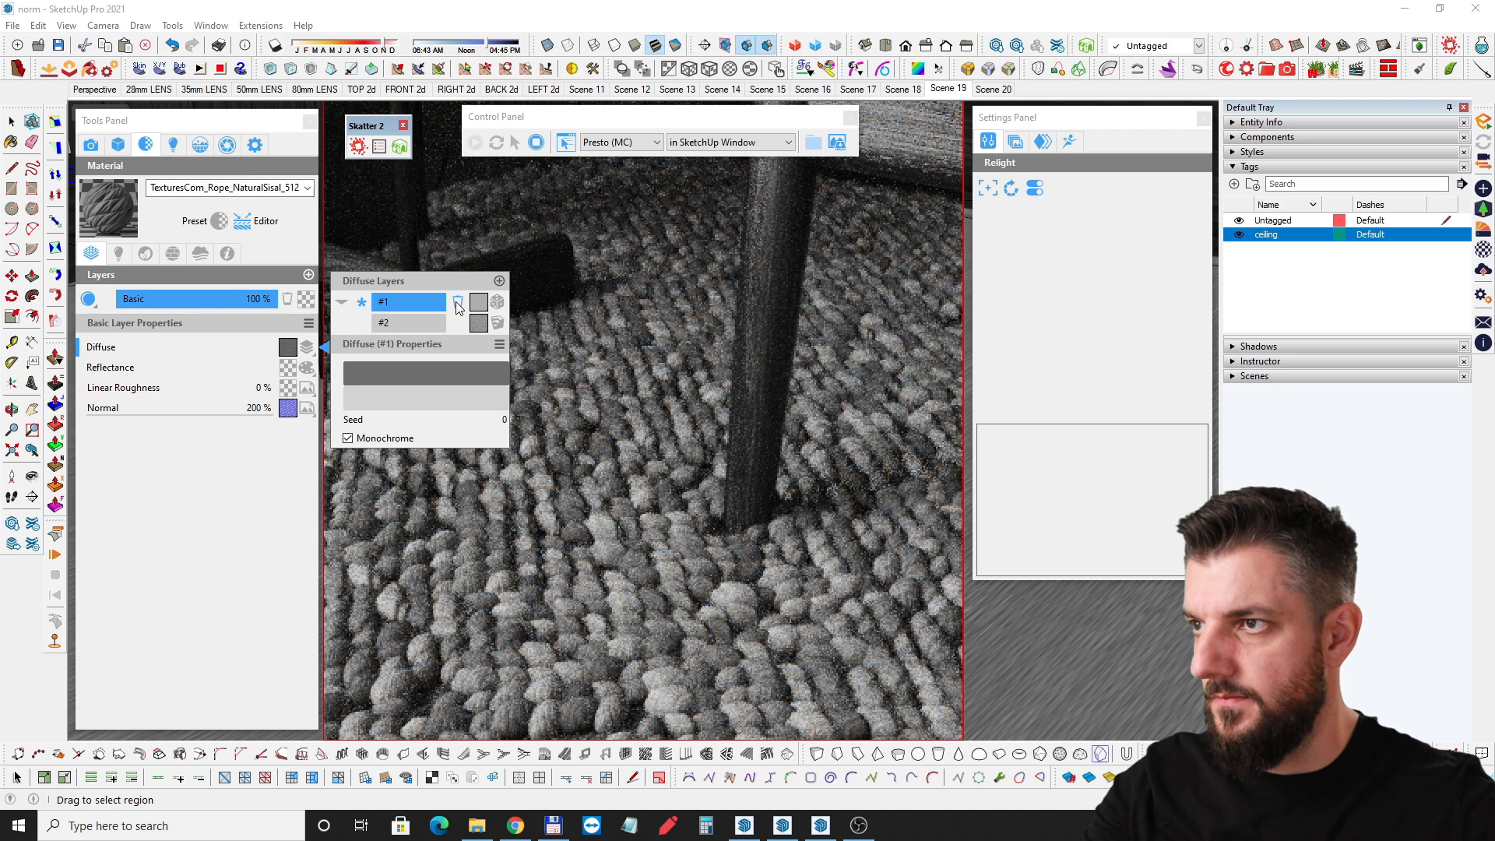
pyautogui.click(356, 356)
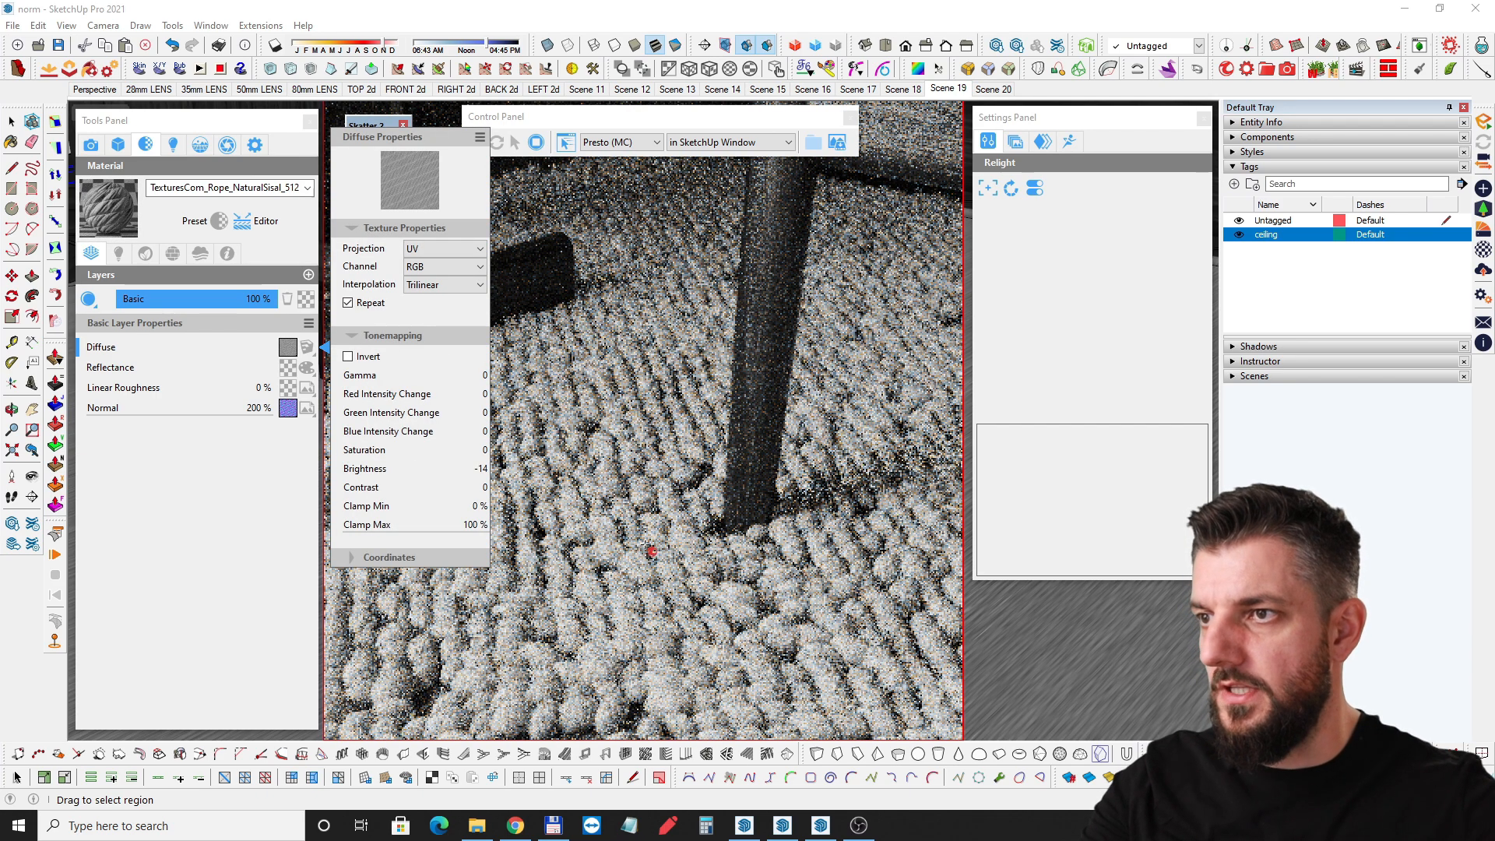
pyautogui.moveTo(652, 542); pyautogui.dragTo(668, 473, button='middle')
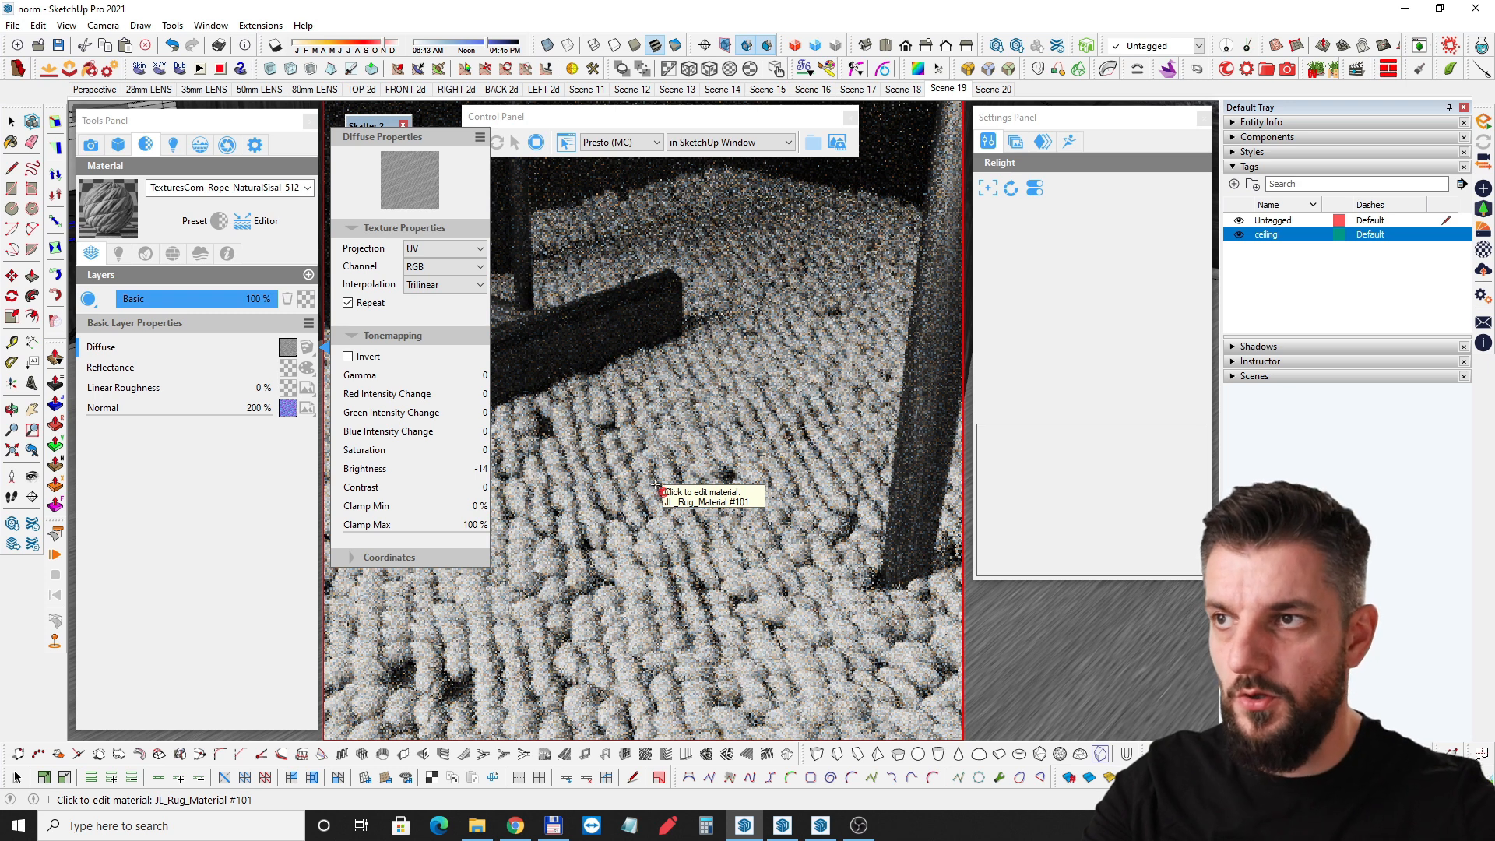
# Enlarge the rope material's preview and mix its diffuse texture with a Random Color.
pyautogui.click(189, 347)
pyautogui.click(179, 347)
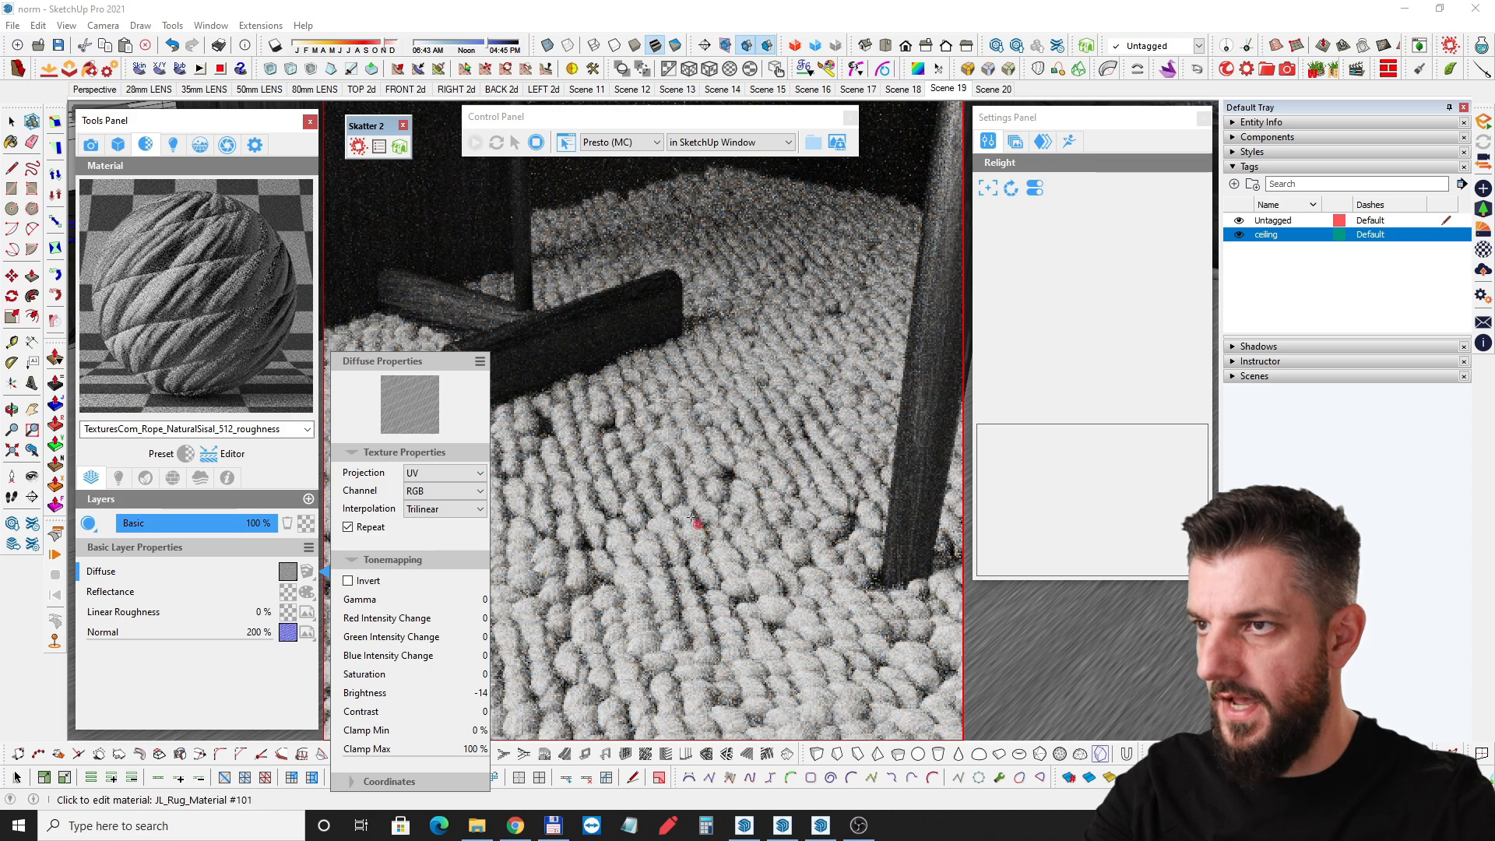
pyautogui.moveTo(691, 568); pyautogui.dragTo(713, 598, button='middle')
pyautogui.scroll(2, 713, 598)
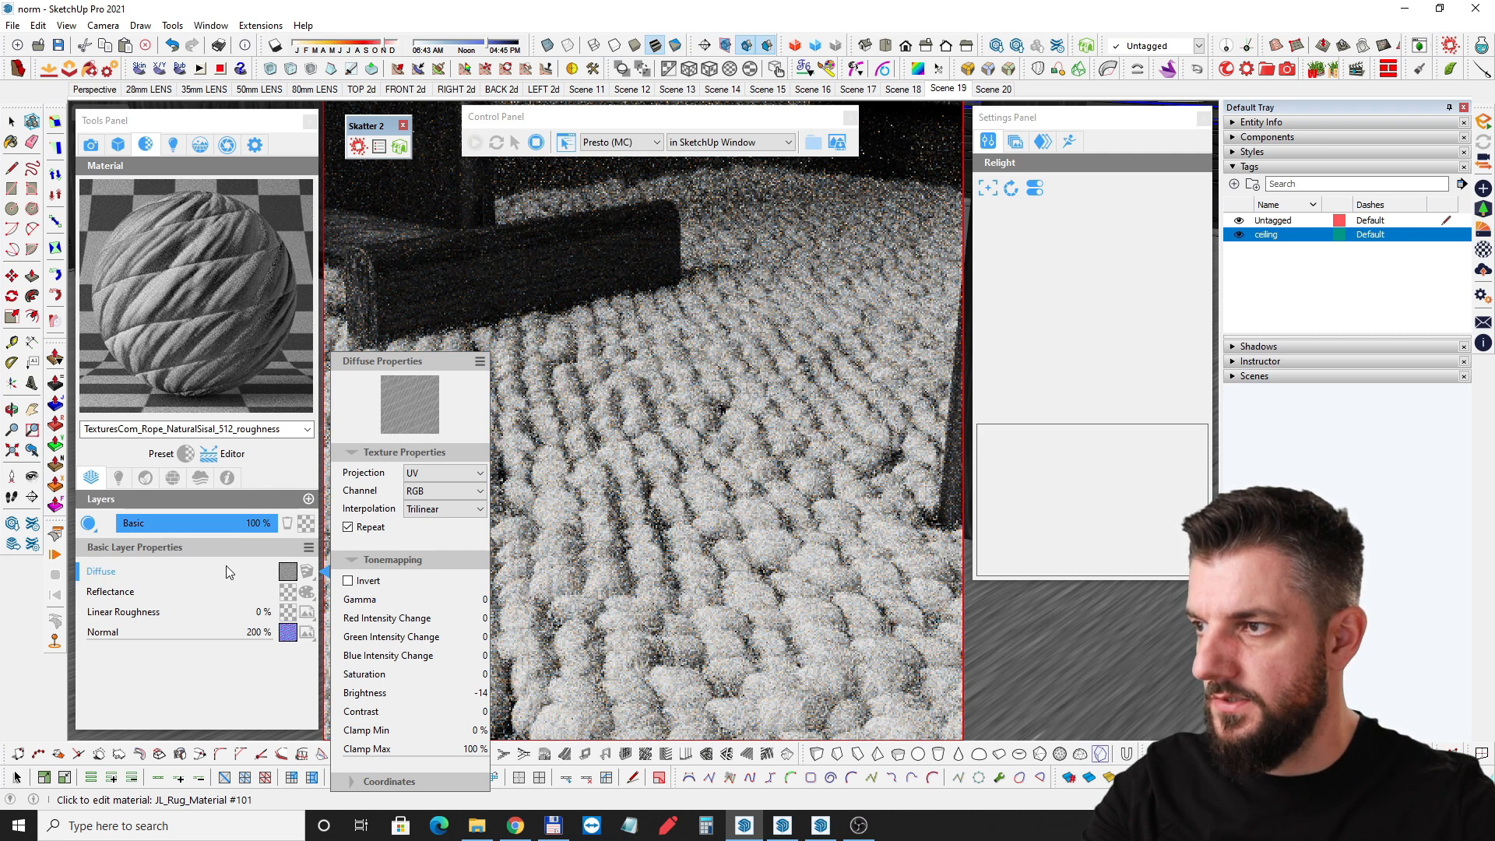
pyautogui.click(200, 571)
pyautogui.click(157, 572)
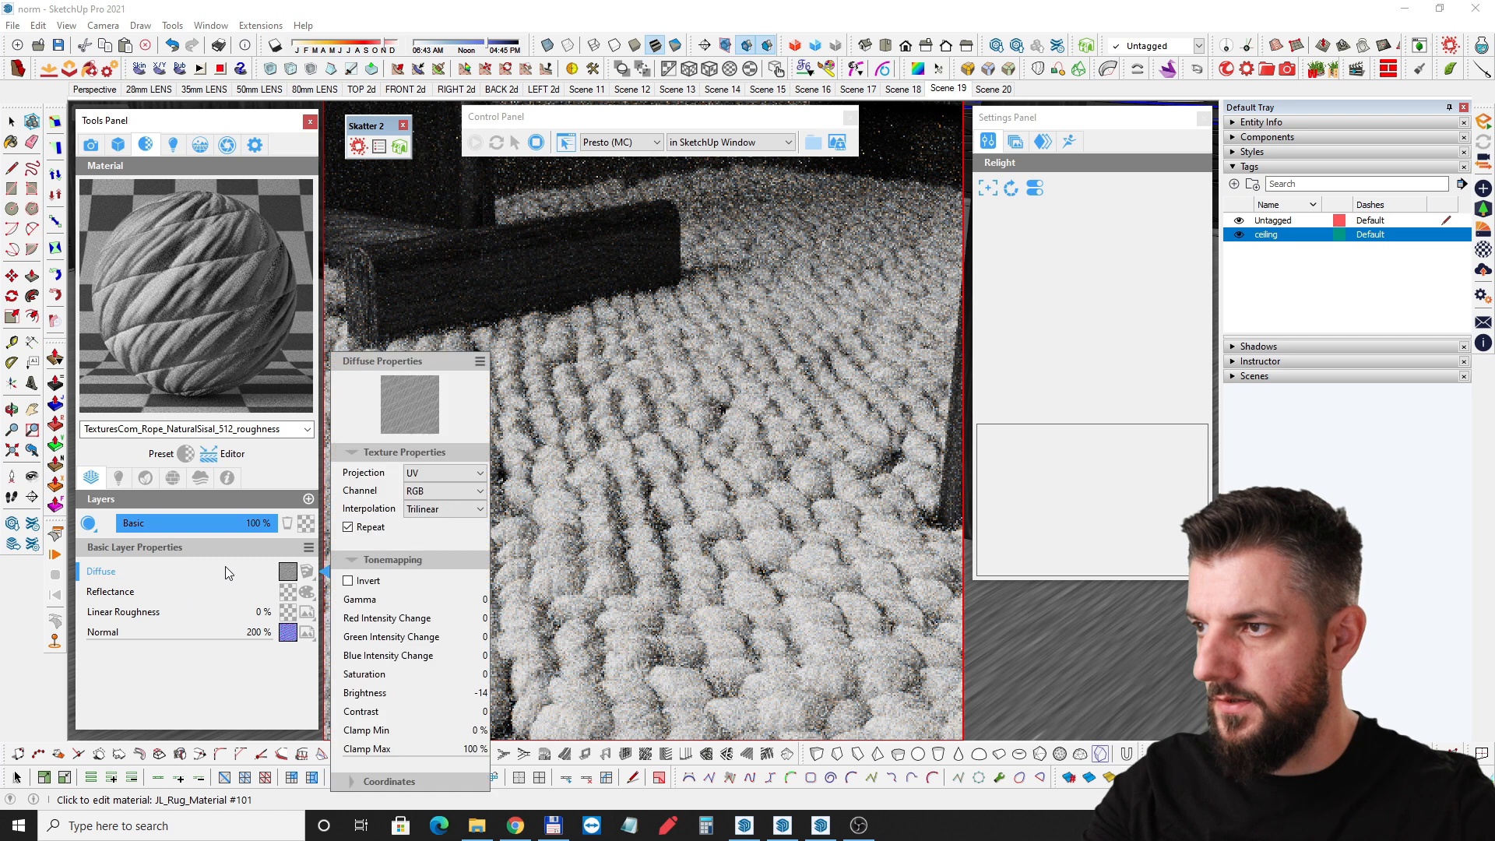
pyautogui.click(479, 361)
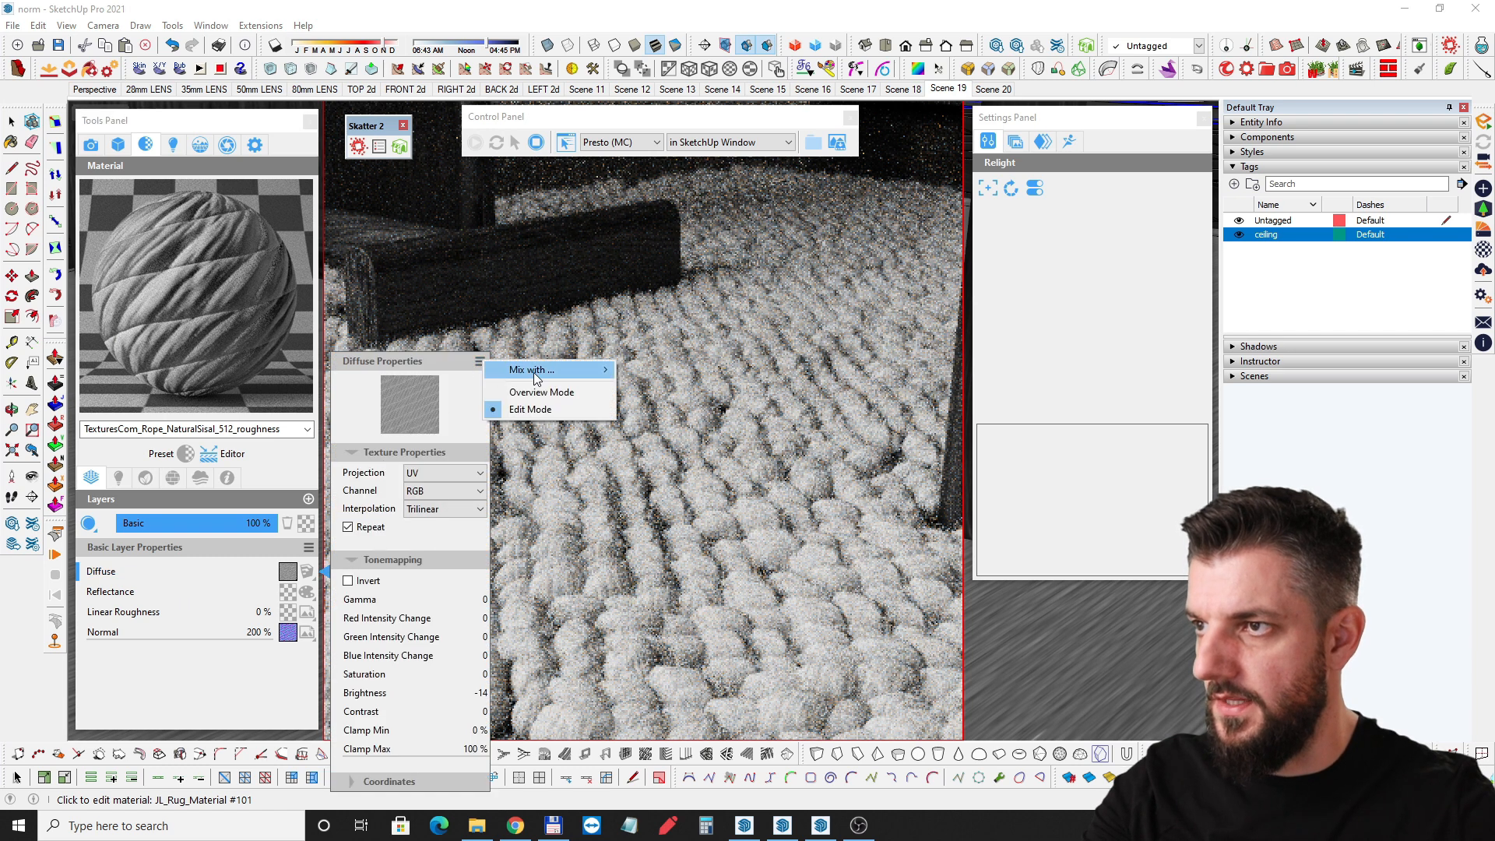
pyautogui.moveTo(573, 369)
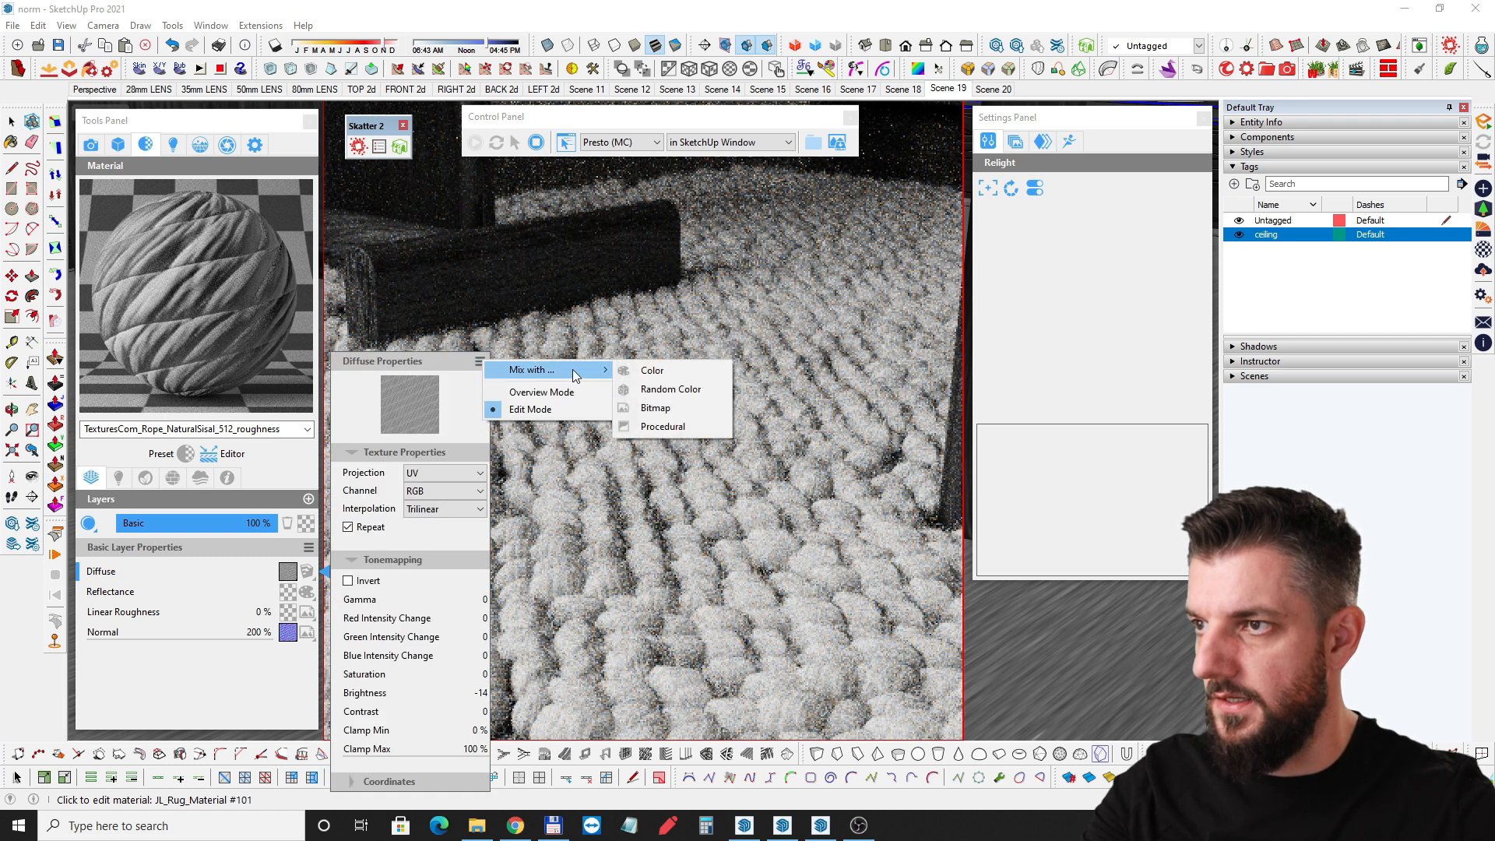
pyautogui.click(684, 389)
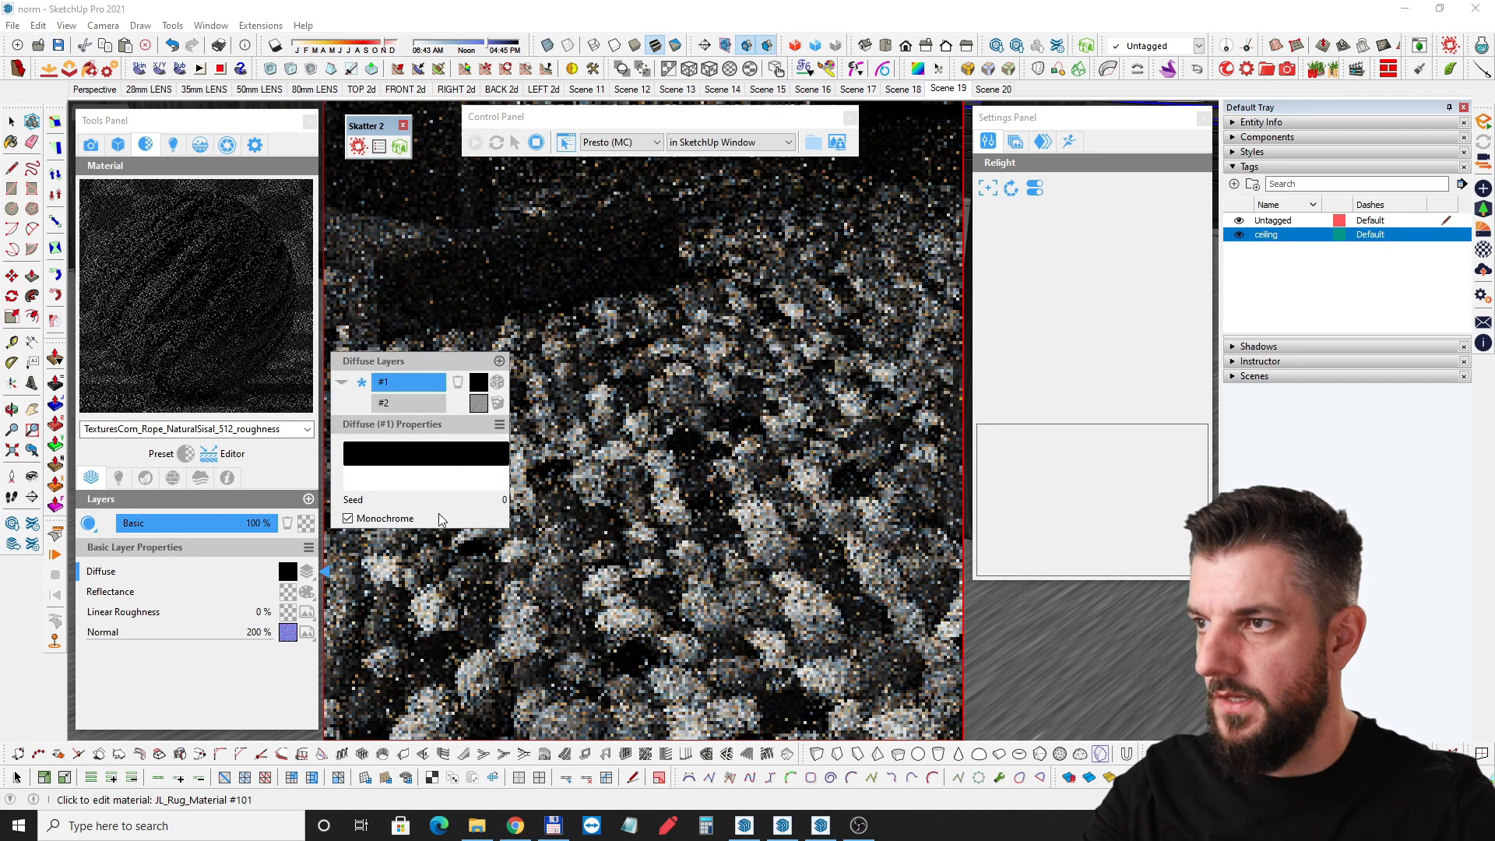
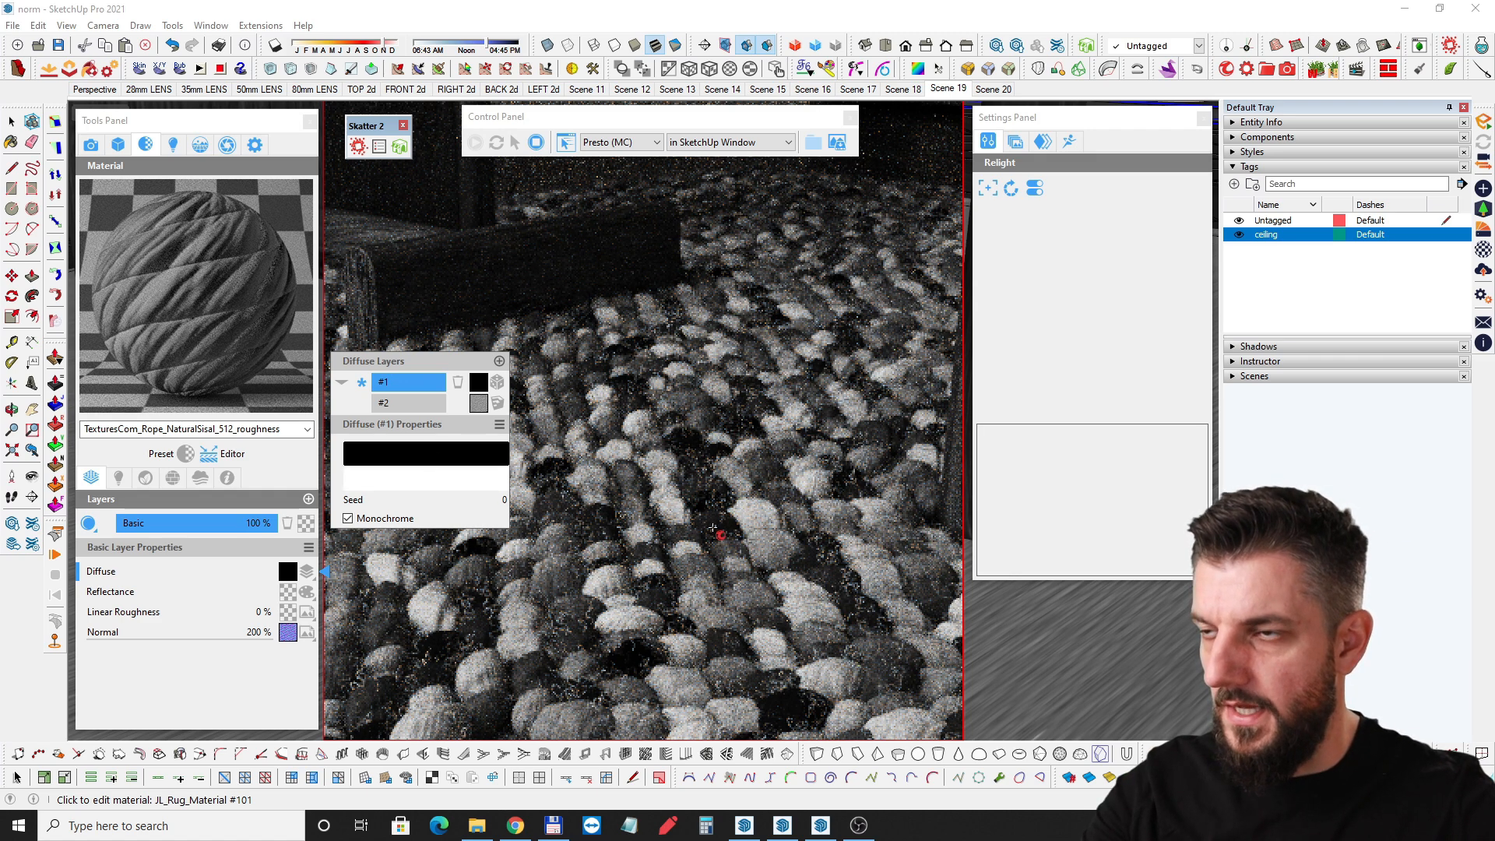
# Set the darker color of the rope material's random color diffuse layer #1 to grey RGB 123, 123, 123.
pyautogui.scroll(-2, 725, 539)
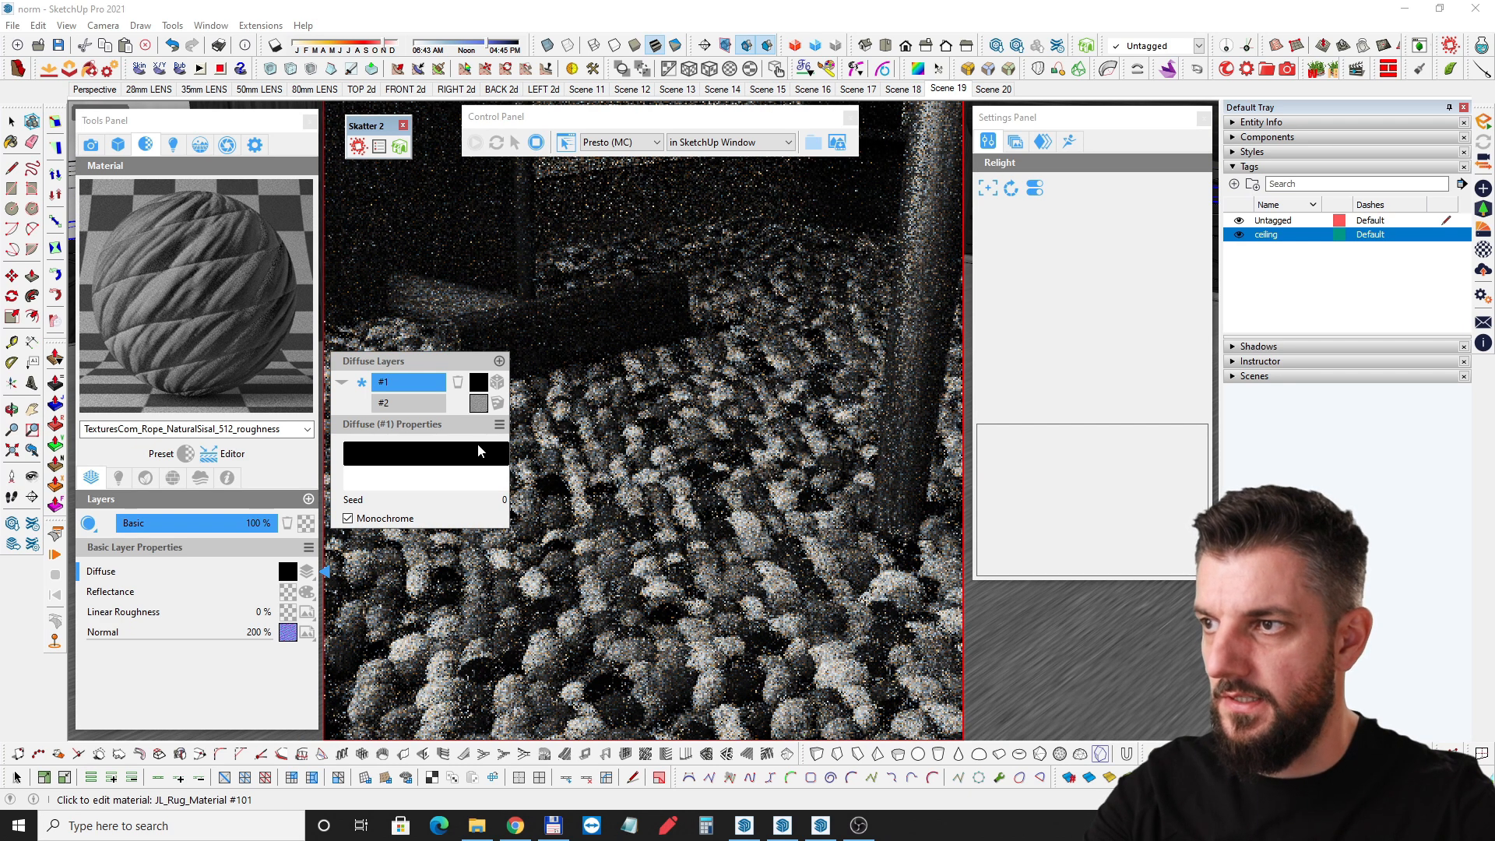
pyautogui.click(467, 446)
pyautogui.moveTo(574, 575); pyautogui.dragTo(573, 543)
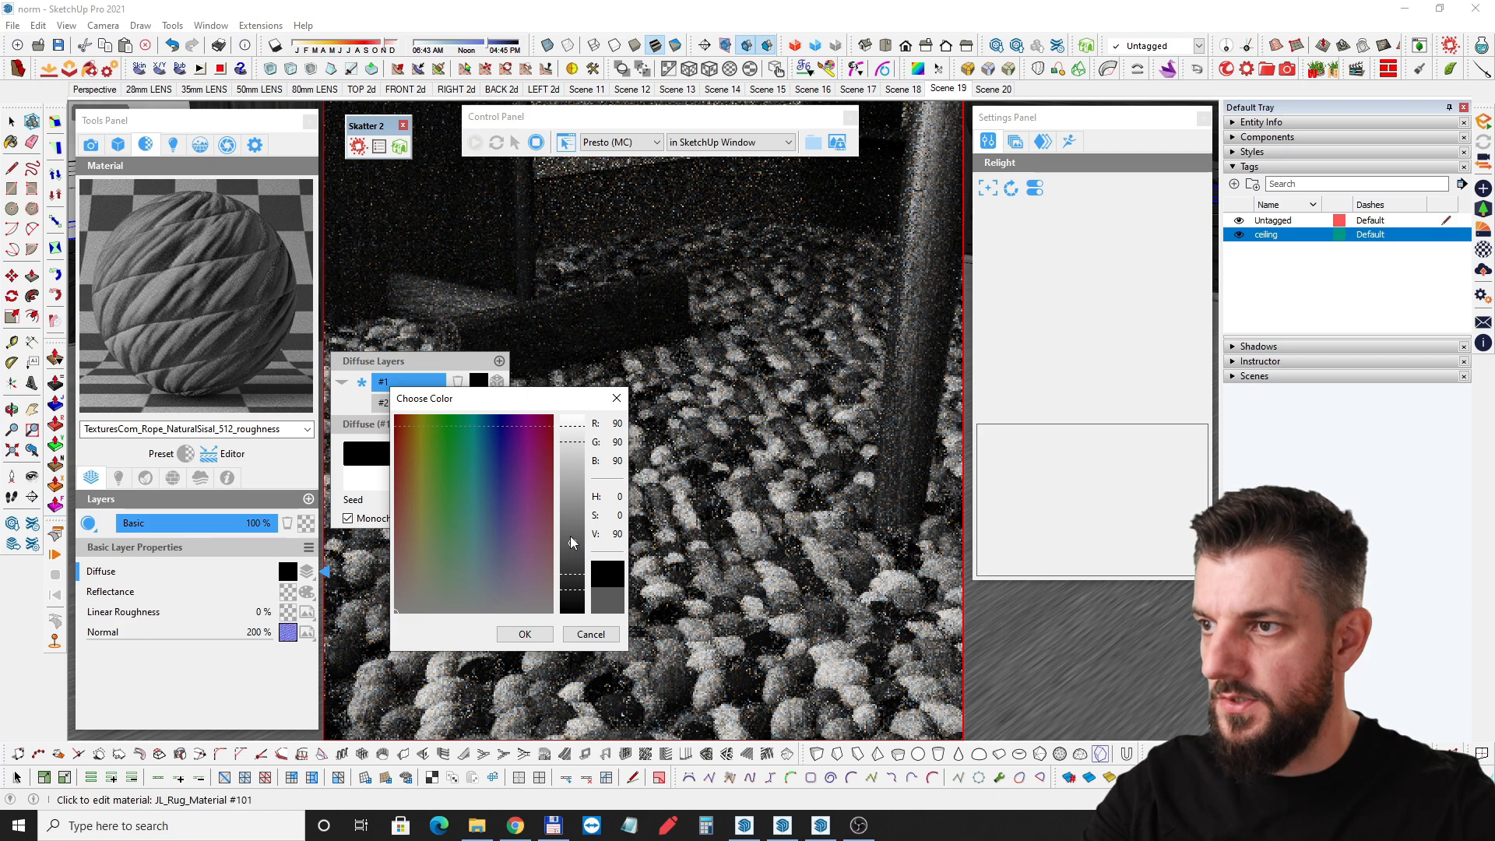
pyautogui.click(524, 634)
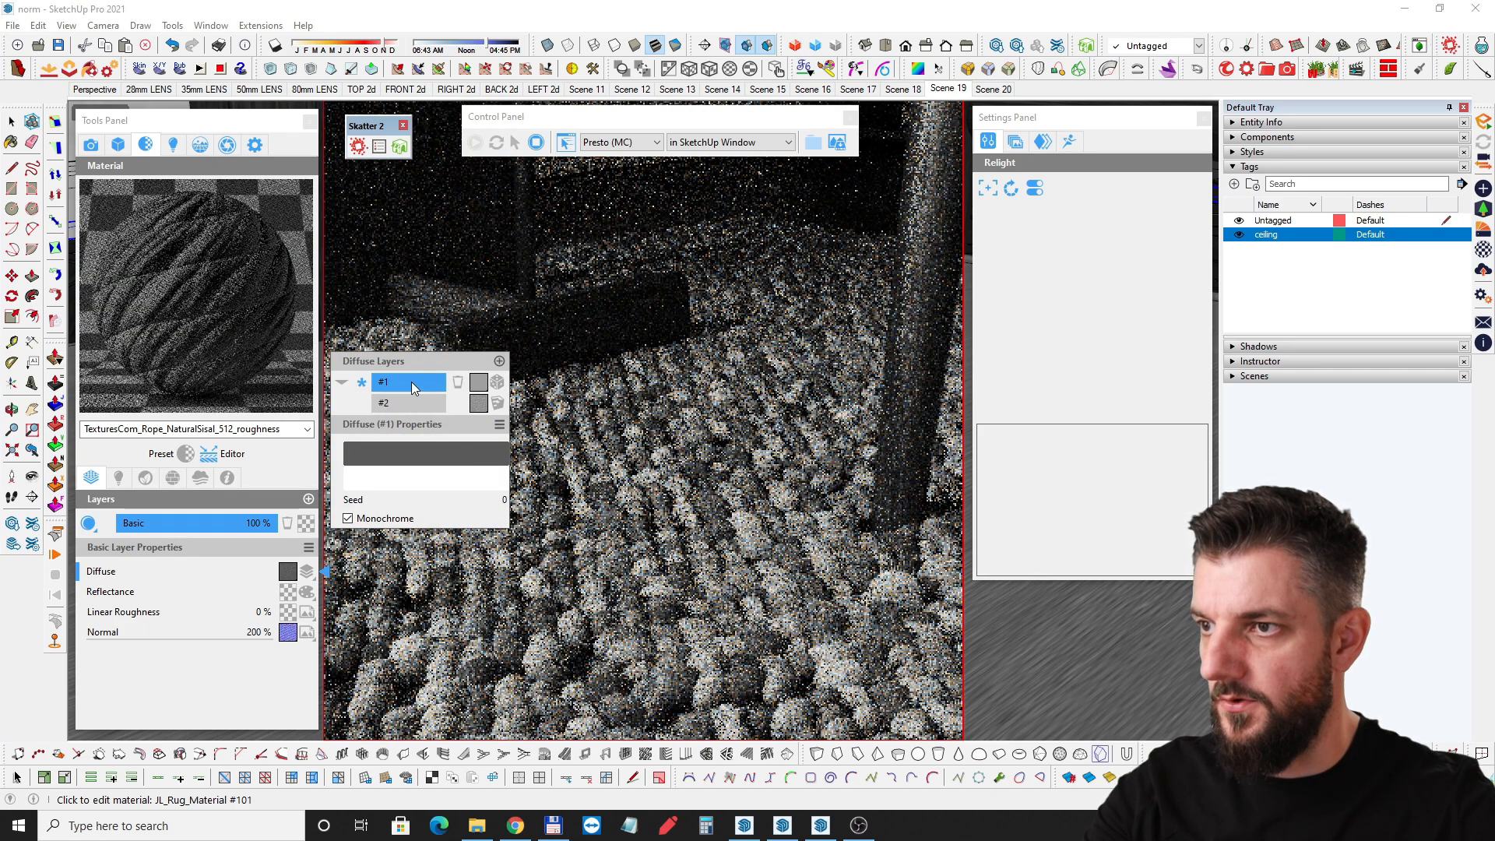
pyautogui.click(438, 459)
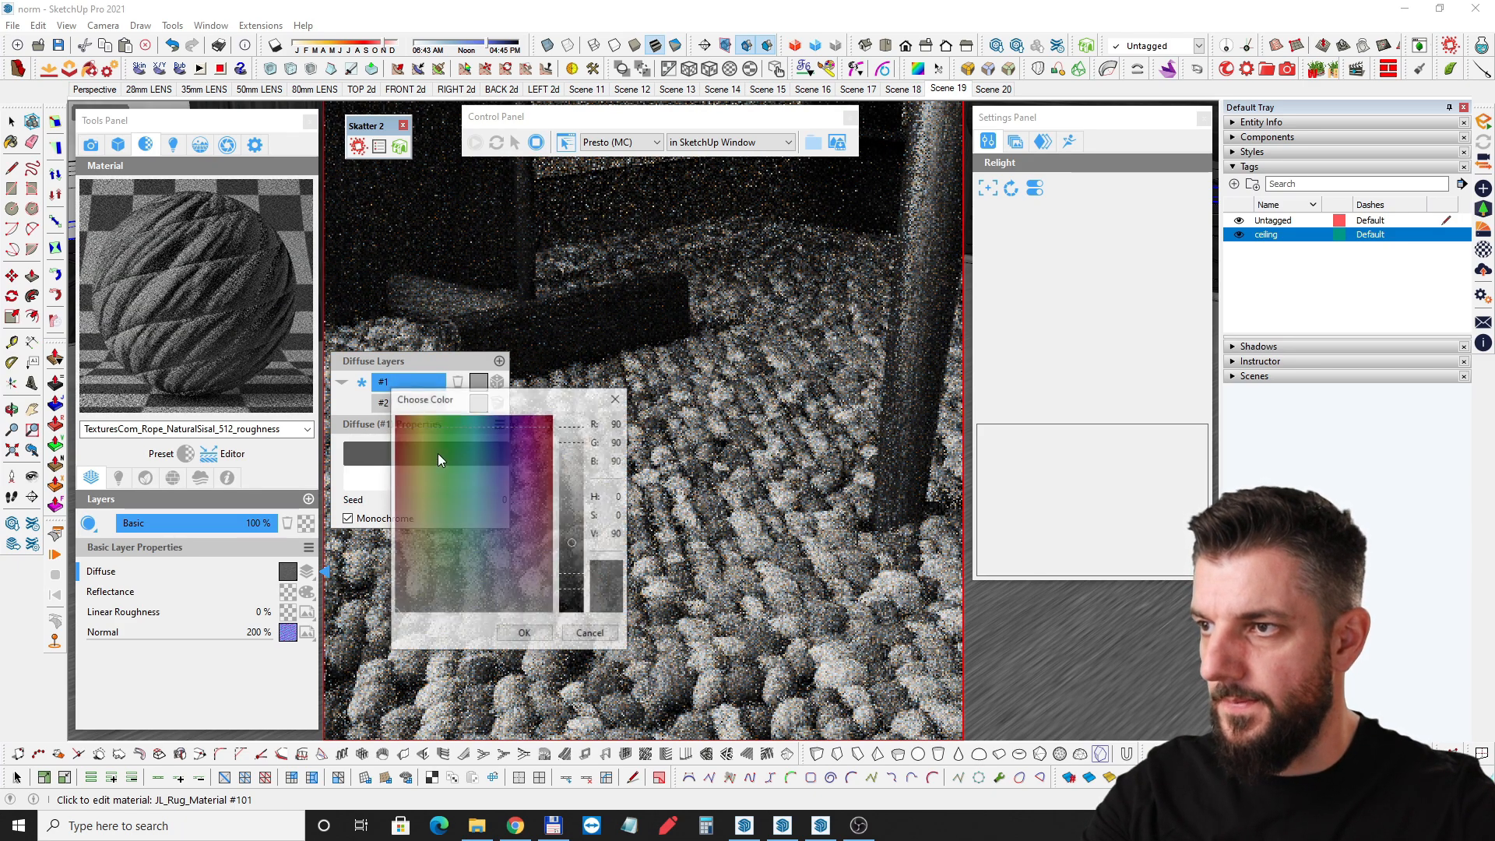
pyautogui.moveTo(576, 542); pyautogui.dragTo(577, 524)
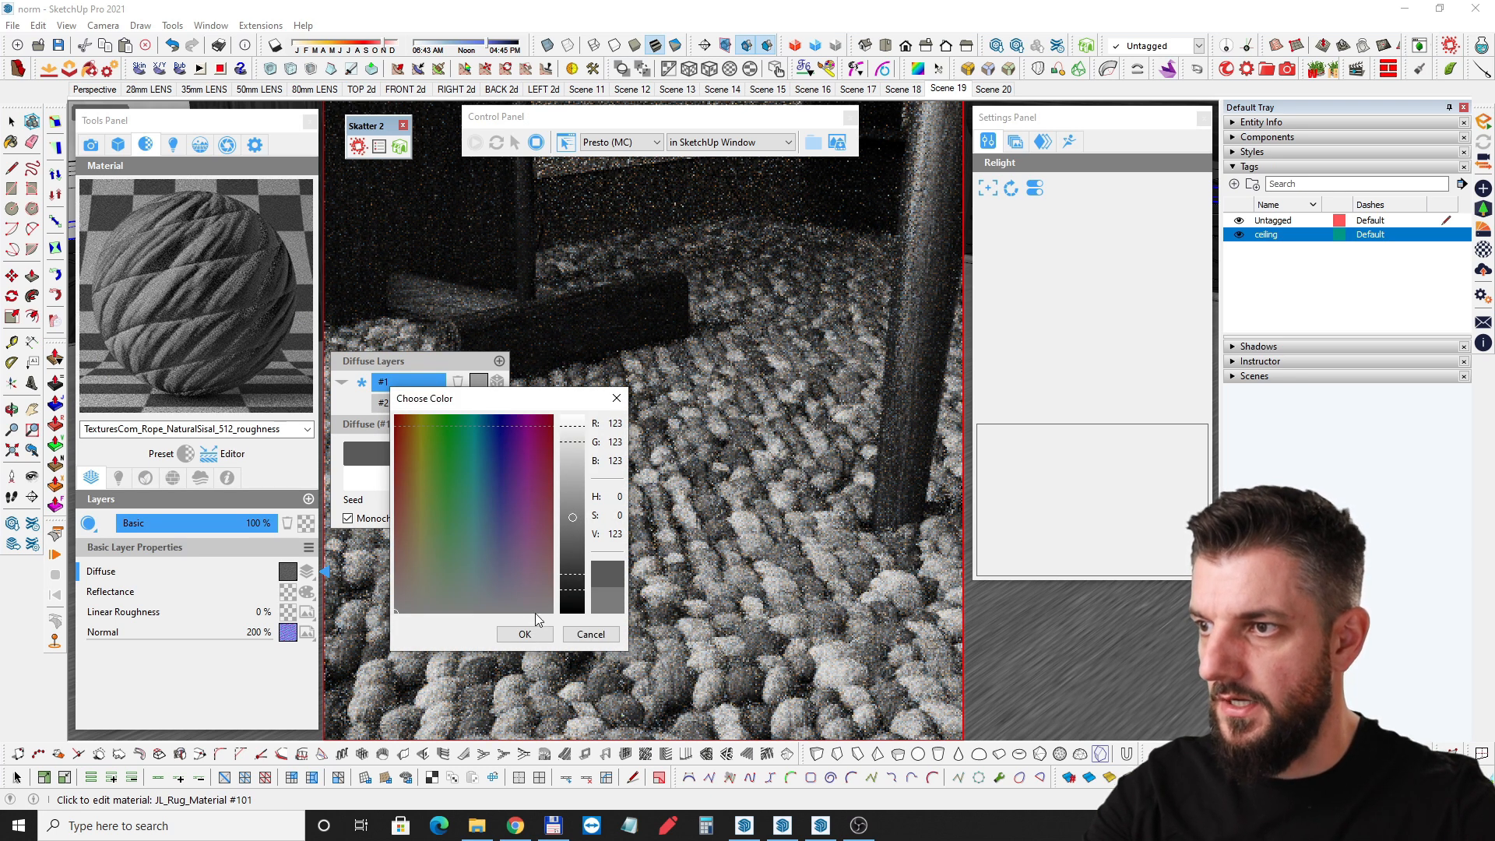
pyautogui.click(523, 634)
# Set the lighter color of the rope material's random color diffuse layer #1 to grey RGB 203, 203, 203.
pyautogui.click(431, 478)
pyautogui.moveTo(573, 465); pyautogui.dragTo(574, 472)
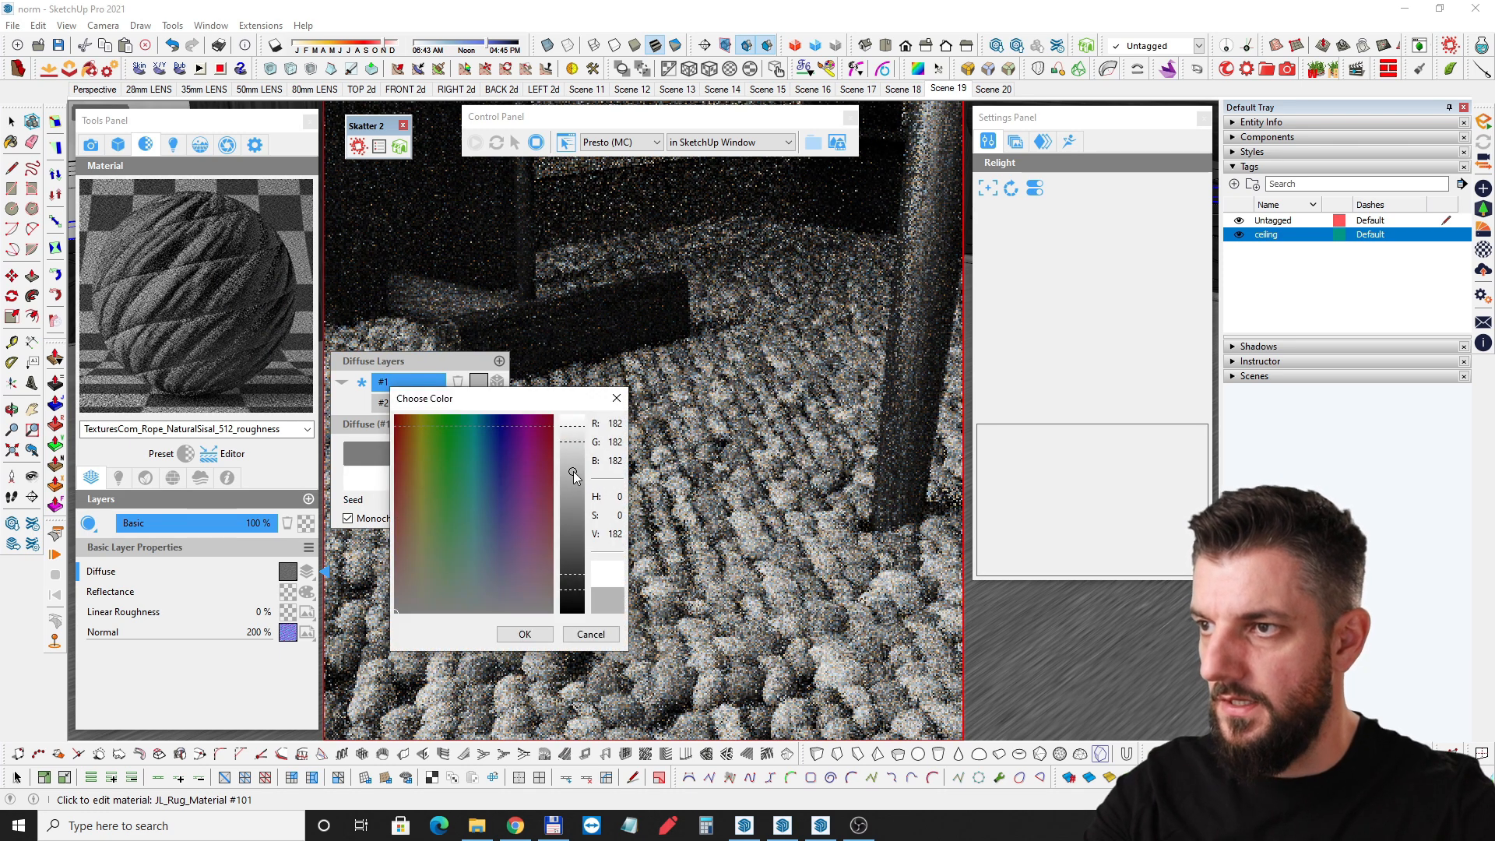
pyautogui.click(530, 634)
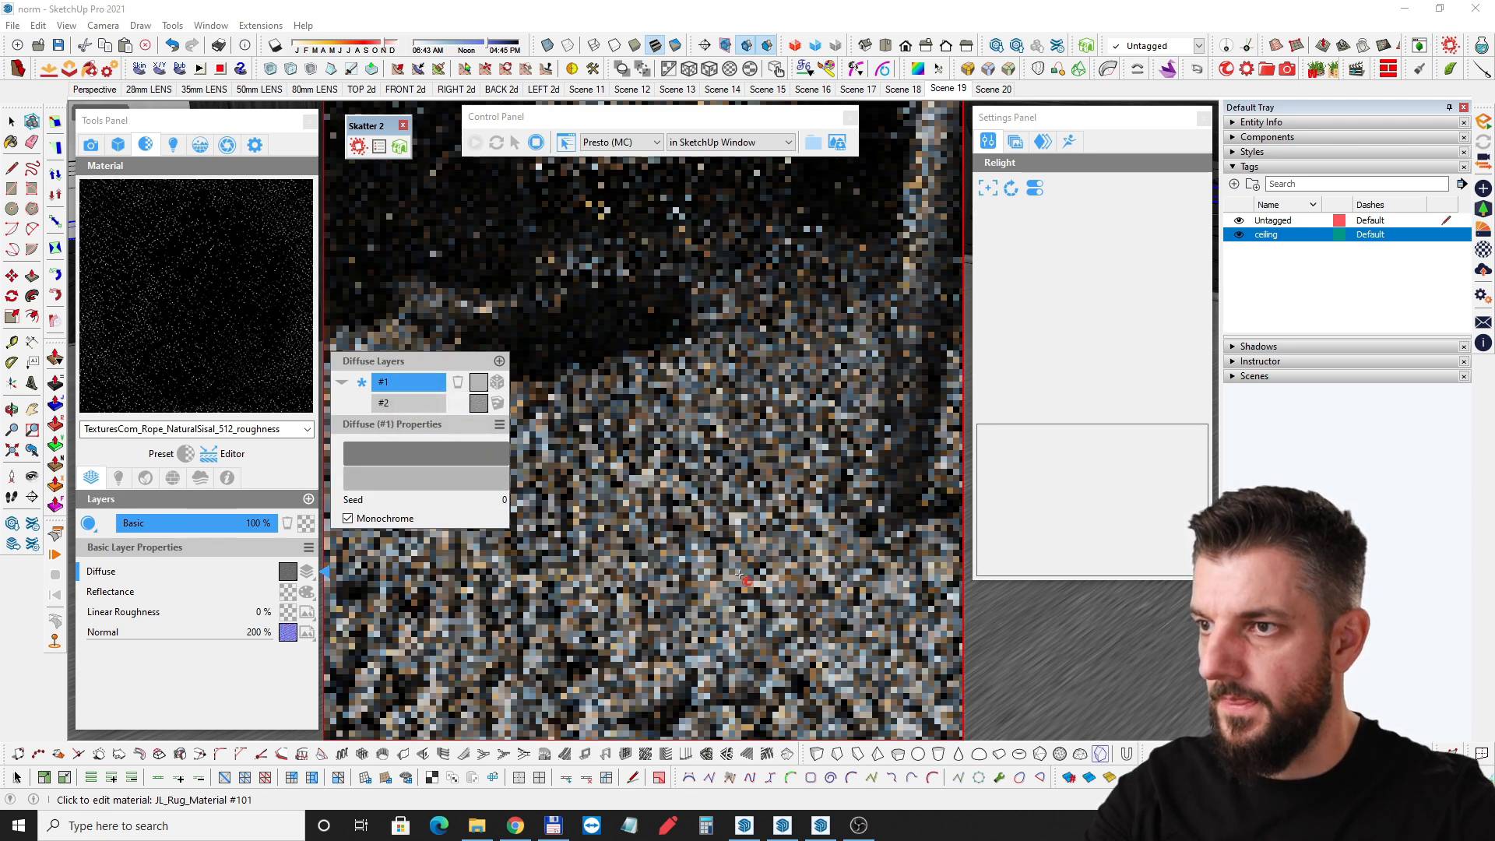
pyautogui.click(456, 475)
pyautogui.moveTo(573, 472); pyautogui.dragTo(573, 460)
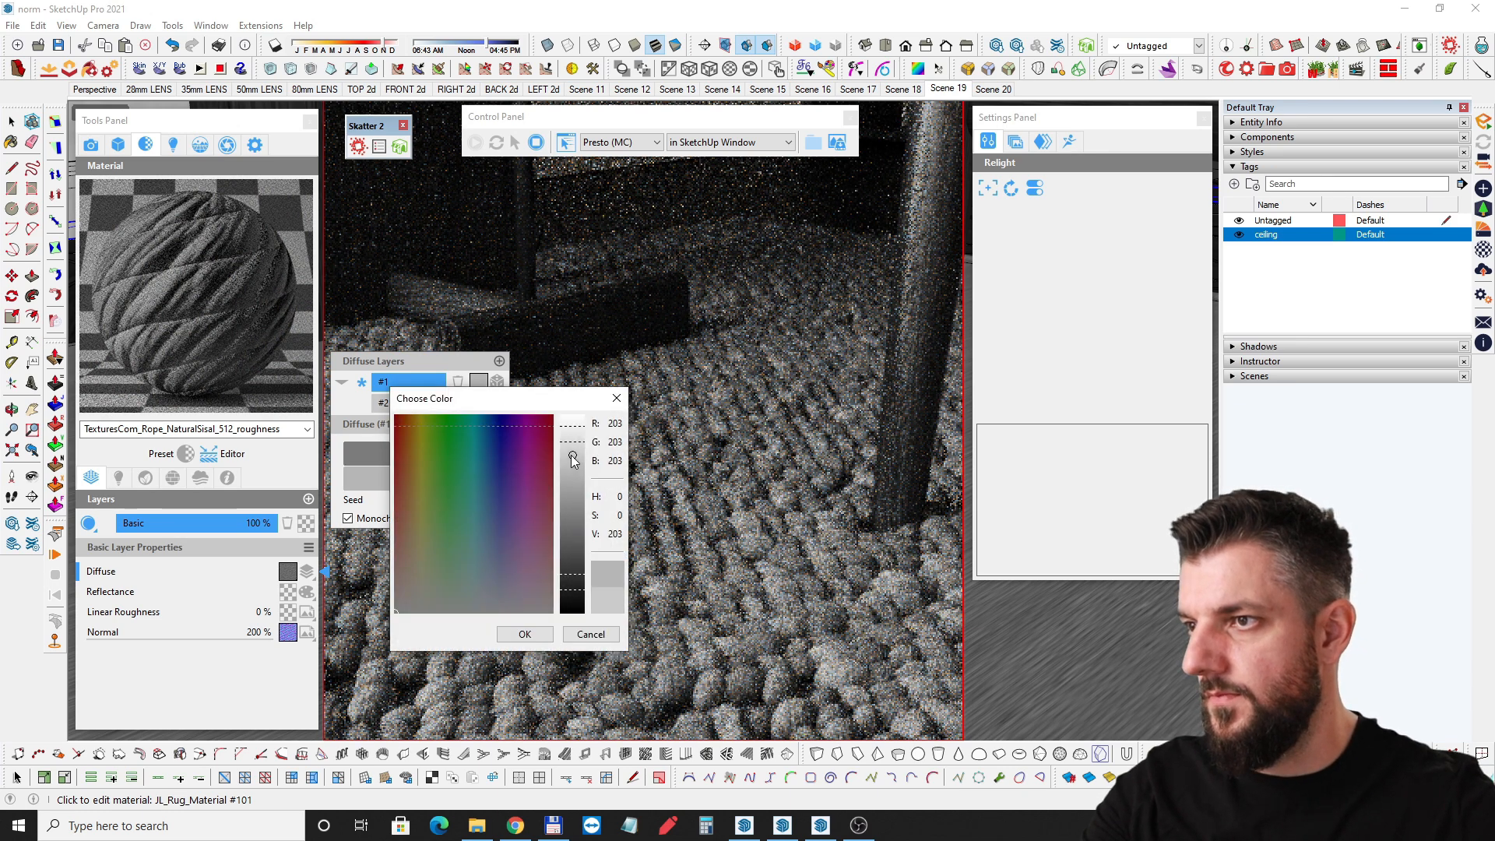
pyautogui.click(520, 636)
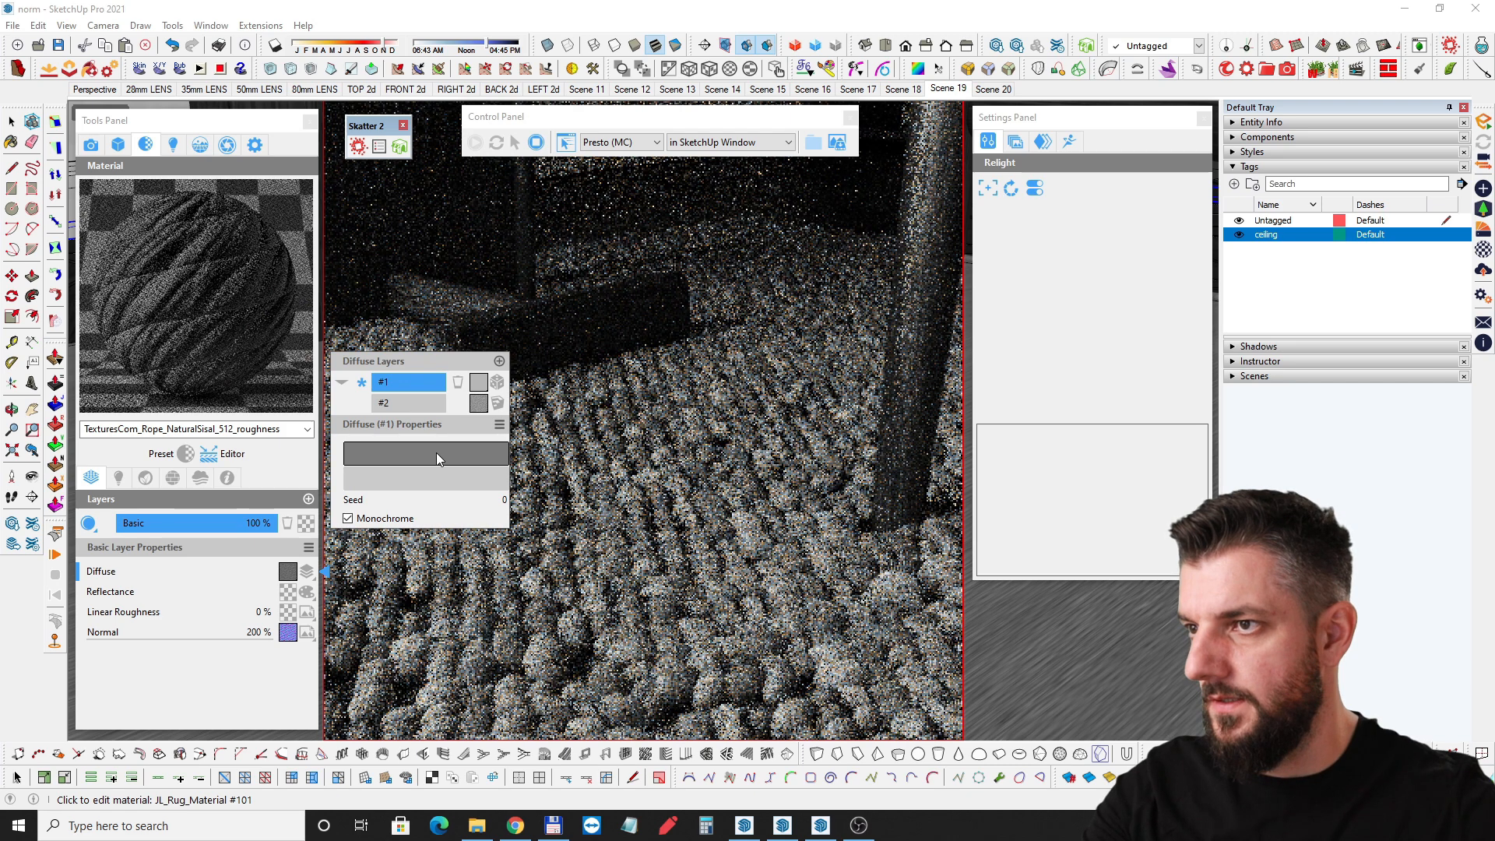
# Examine the rendered wool rug up close around the chair legs and the fabric of the chair's seat and backrest.
pyautogui.moveTo(712, 490); pyautogui.dragTo(801, 529, button='middle')
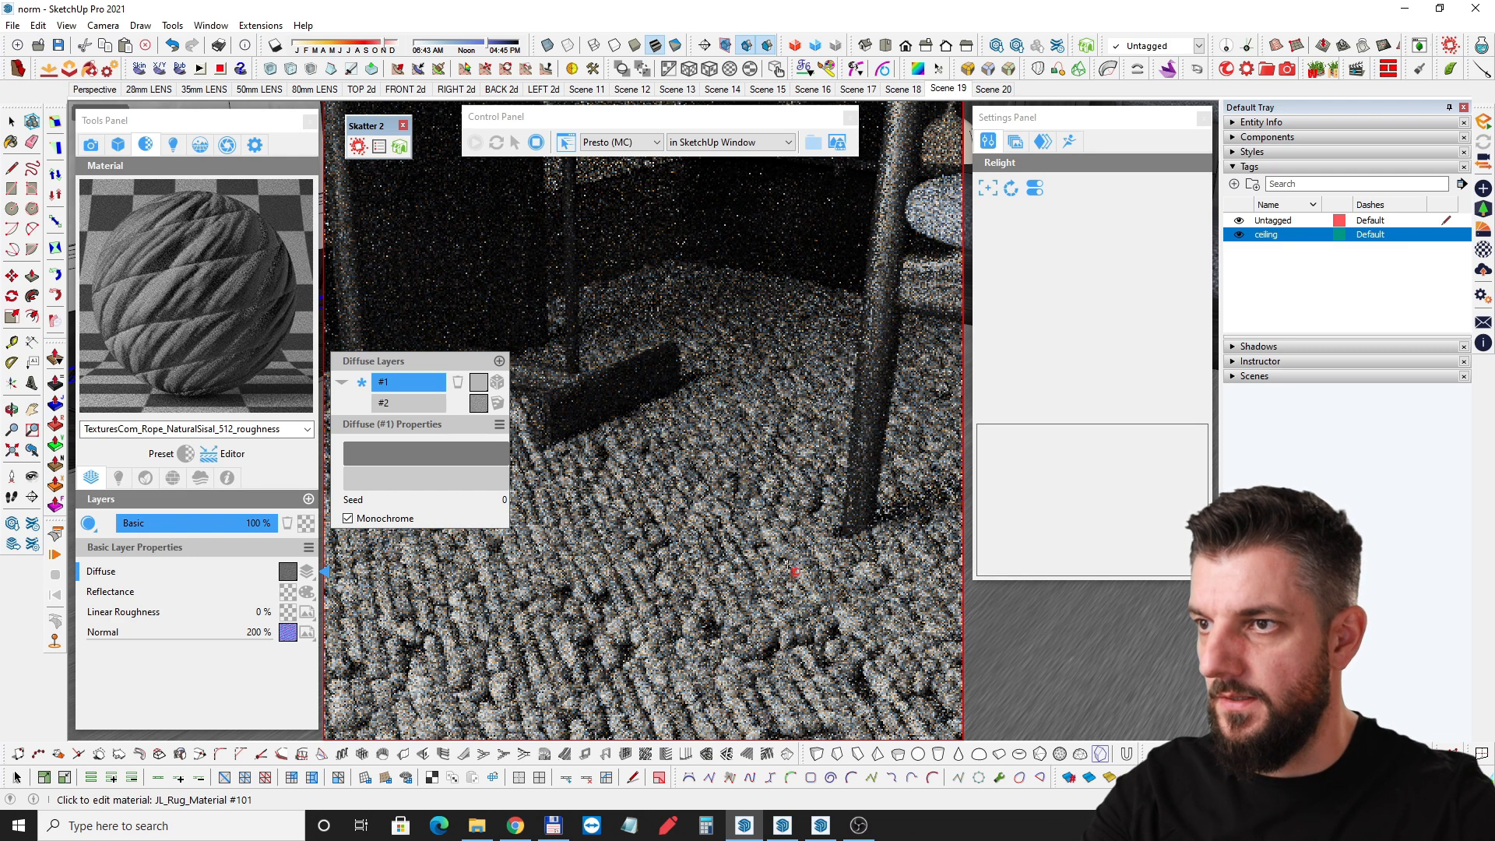
pyautogui.moveTo(783, 560); pyautogui.dragTo(672, 542, button='middle')
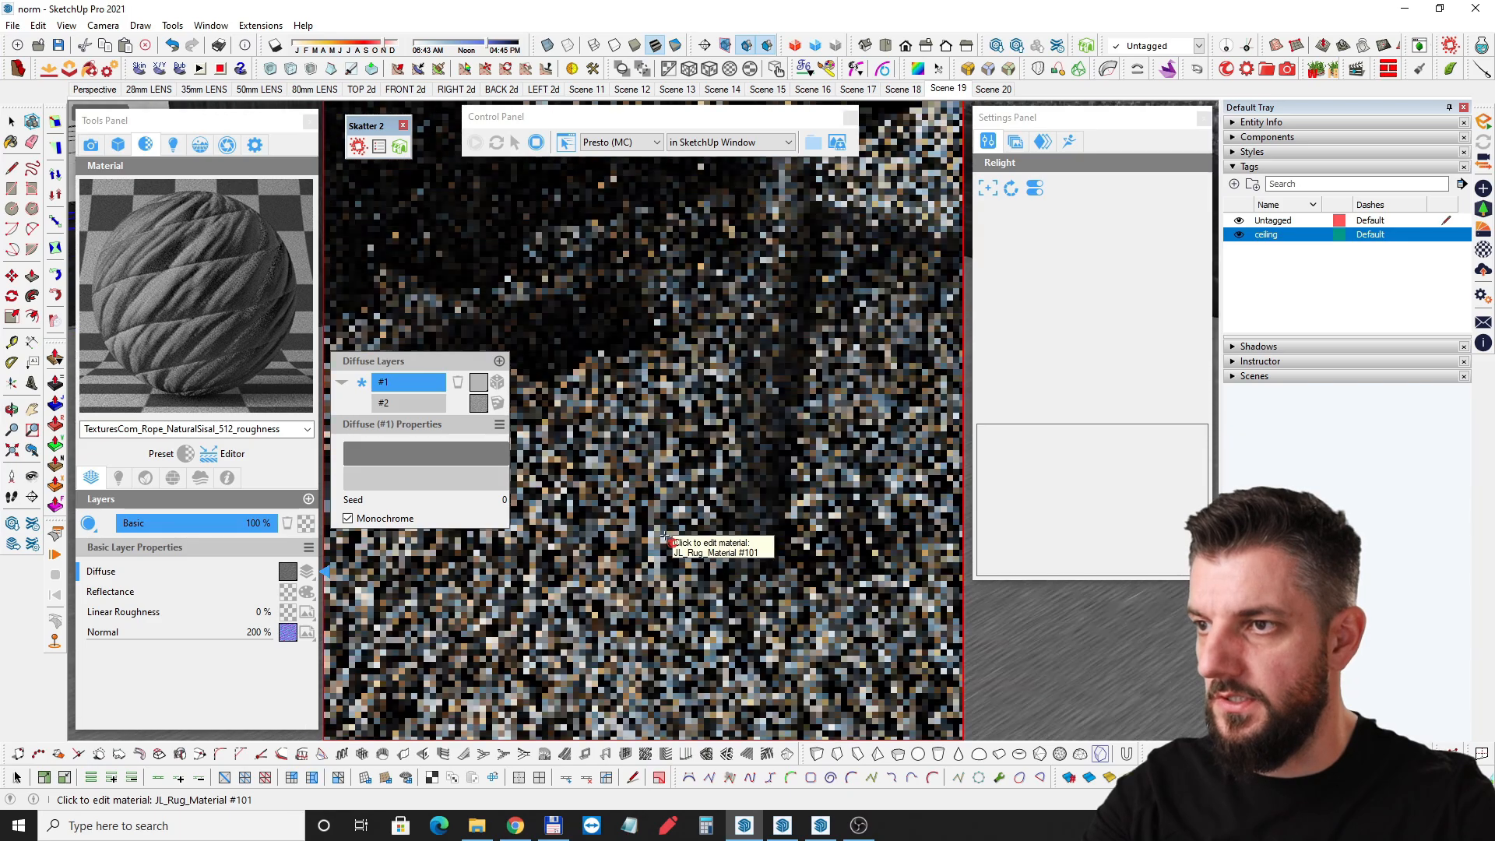
pyautogui.moveTo(672, 542); pyautogui.dragTo(678, 502, button='middle')
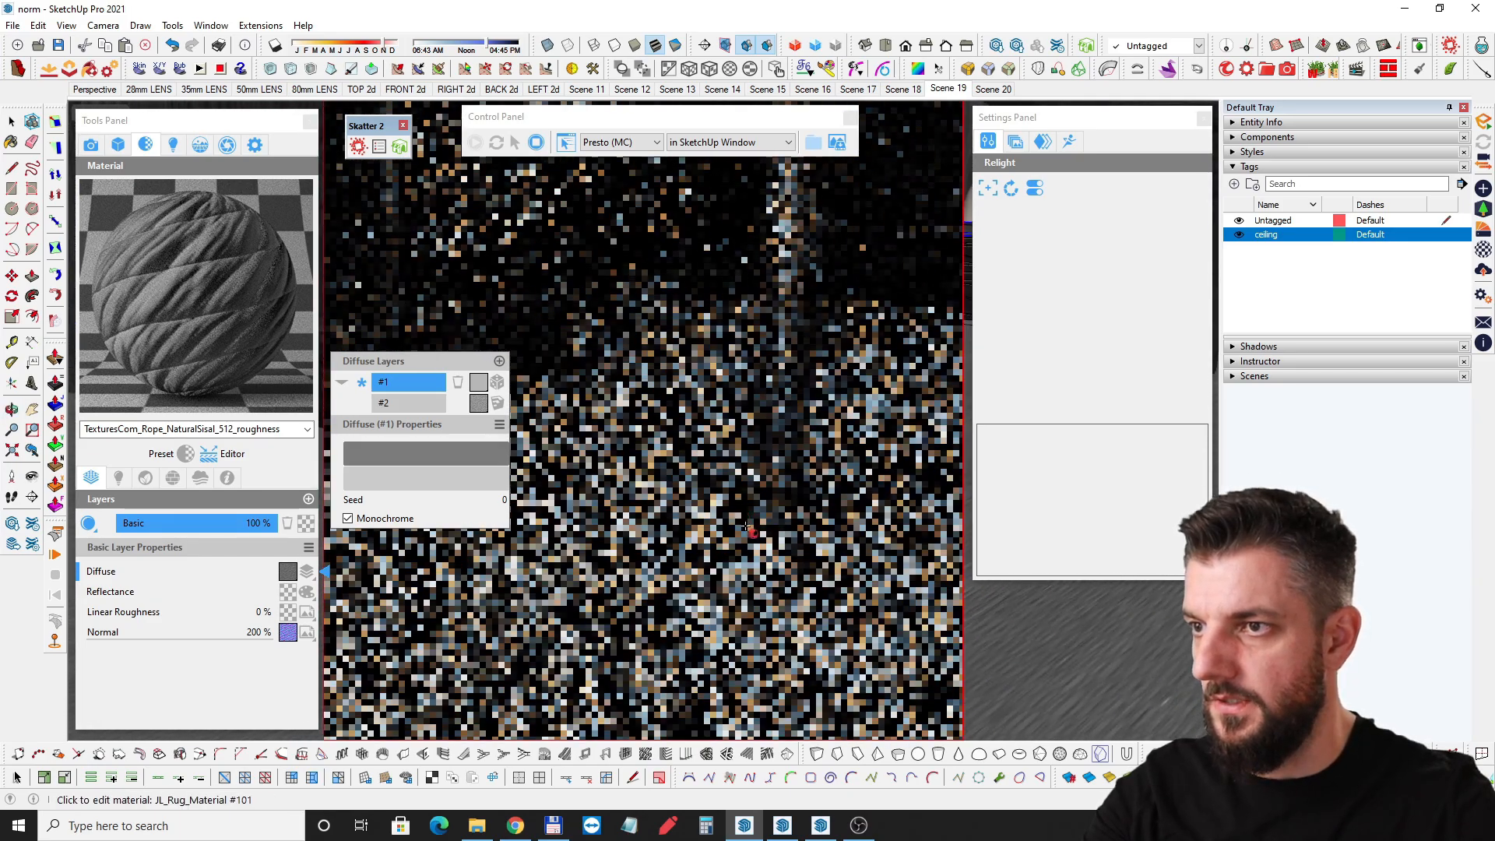
pyautogui.scroll(5, 726, 527)
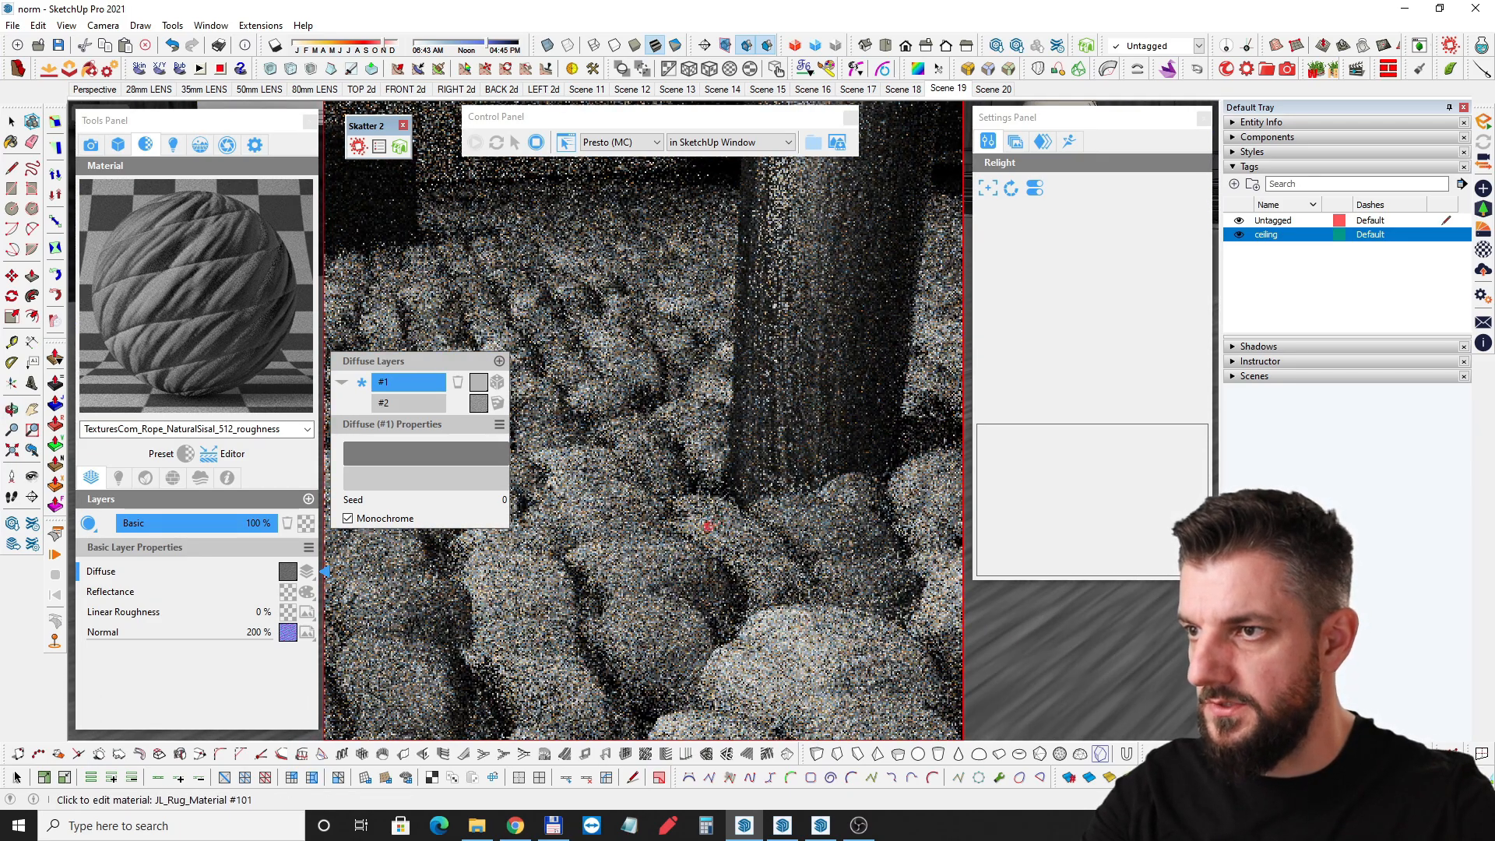
pyautogui.moveTo(828, 601); pyautogui.dragTo(828, 450, button='middle')
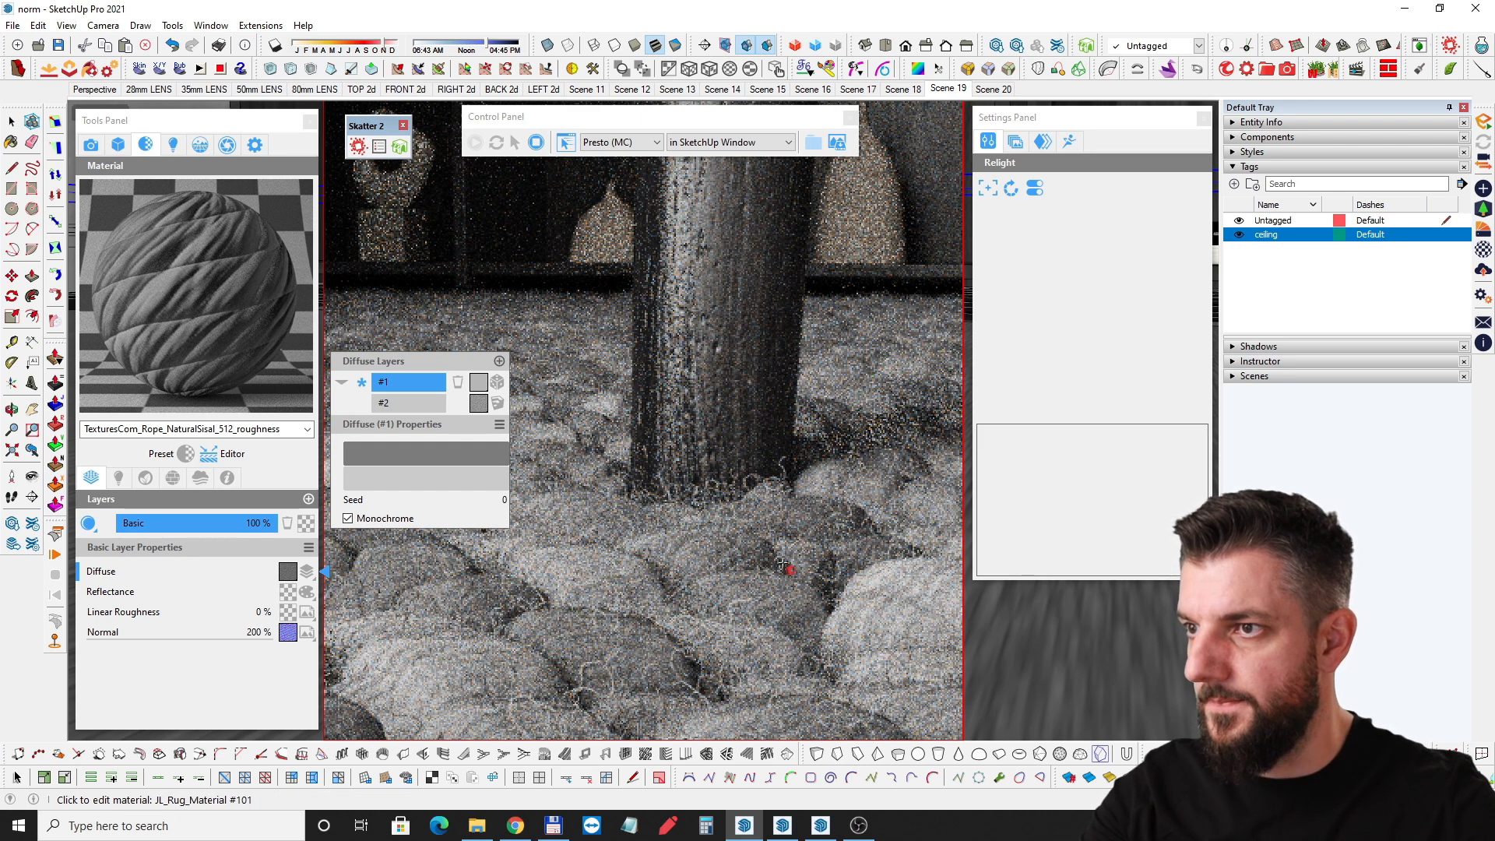
pyautogui.moveTo(753, 461)
pyautogui.mouseDown(button='middle')
pyautogui.moveTo(688, 550)
pyautogui.moveTo(730, 537)
pyautogui.moveTo(735, 426)
pyautogui.moveTo(864, 408)
pyautogui.moveTo(716, 416)
pyautogui.moveTo(759, 432)
pyautogui.mouseUp(button='middle')
pyautogui.scroll(3, 729, 433)
pyautogui.moveTo(646, 436); pyautogui.dragTo(677, 452, button='middle')
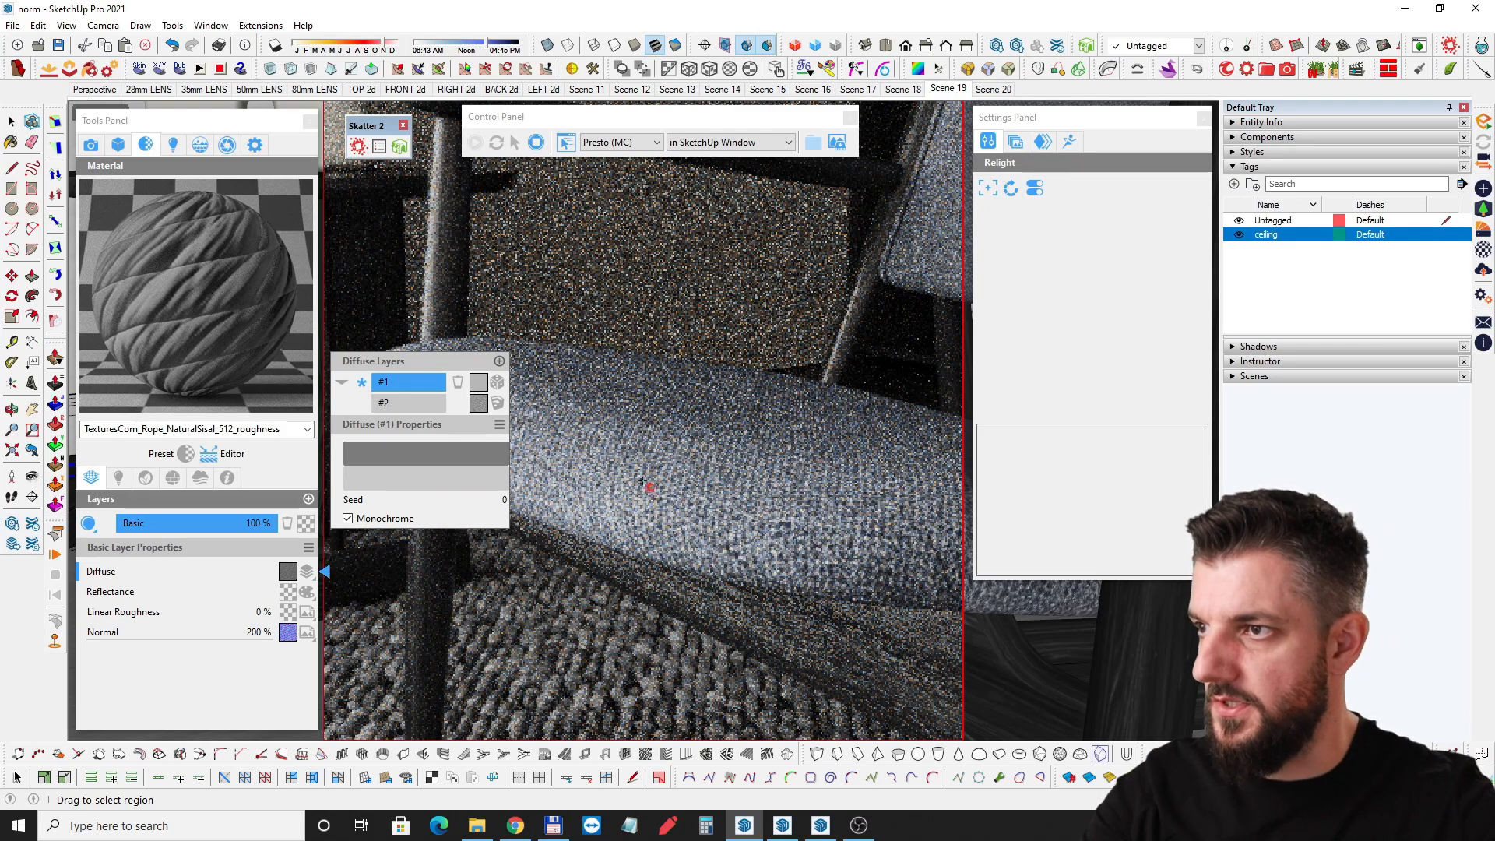
pyautogui.moveTo(646, 486); pyautogui.dragTo(769, 531, button='middle')
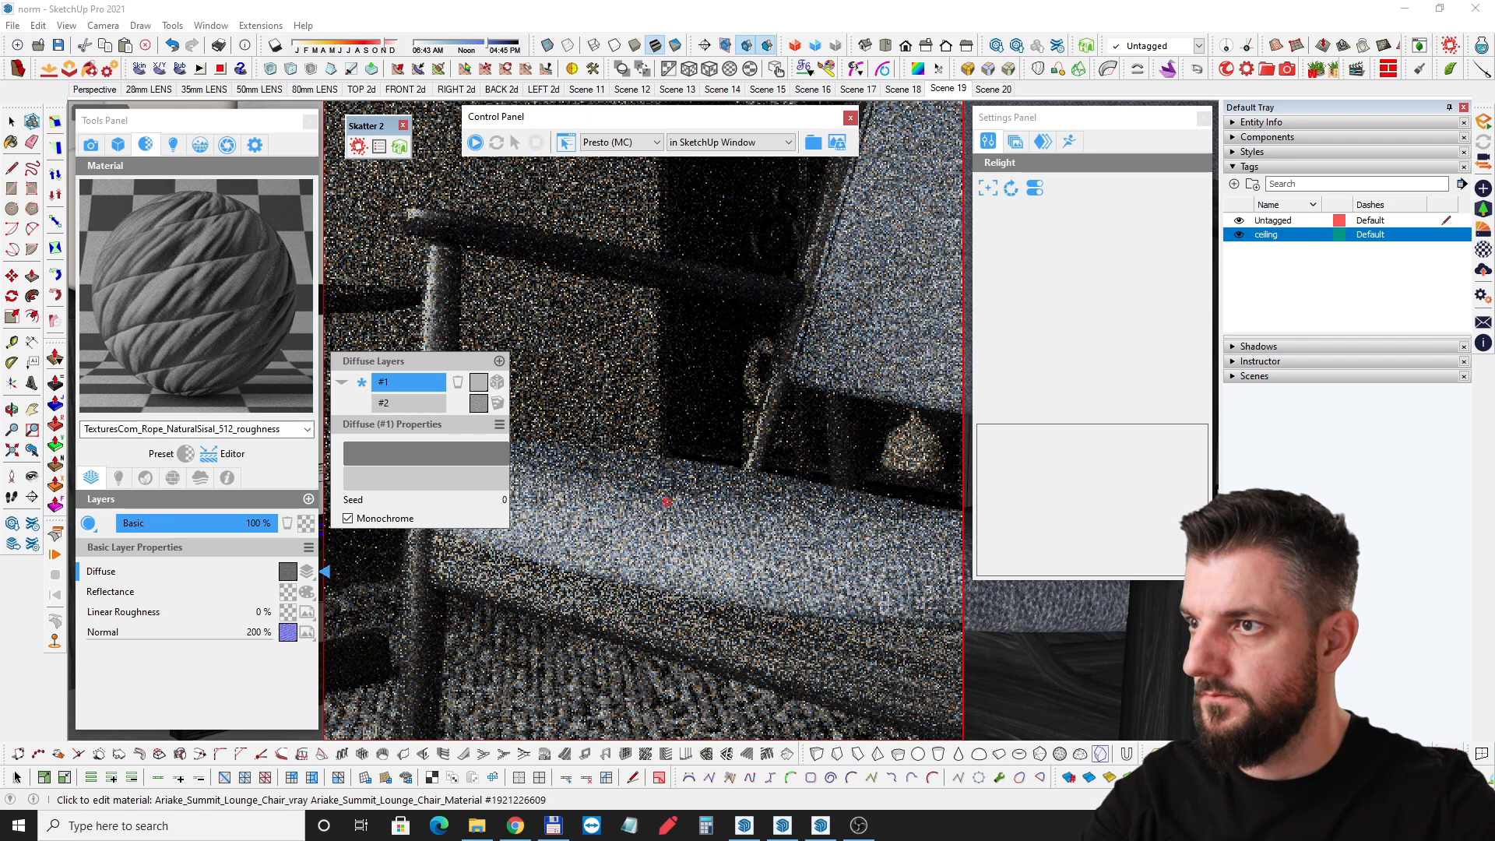
pyautogui.moveTo(690, 498)
pyautogui.mouseDown(button='middle')
pyautogui.moveTo(737, 510)
pyautogui.moveTo(754, 545)
pyautogui.moveTo(744, 537)
pyautogui.mouseUp(button='middle')
# Open the chair fuzz composition for editing from the Skatter Composition Manager and dismiss the manager.
pyautogui.click(181, 572)
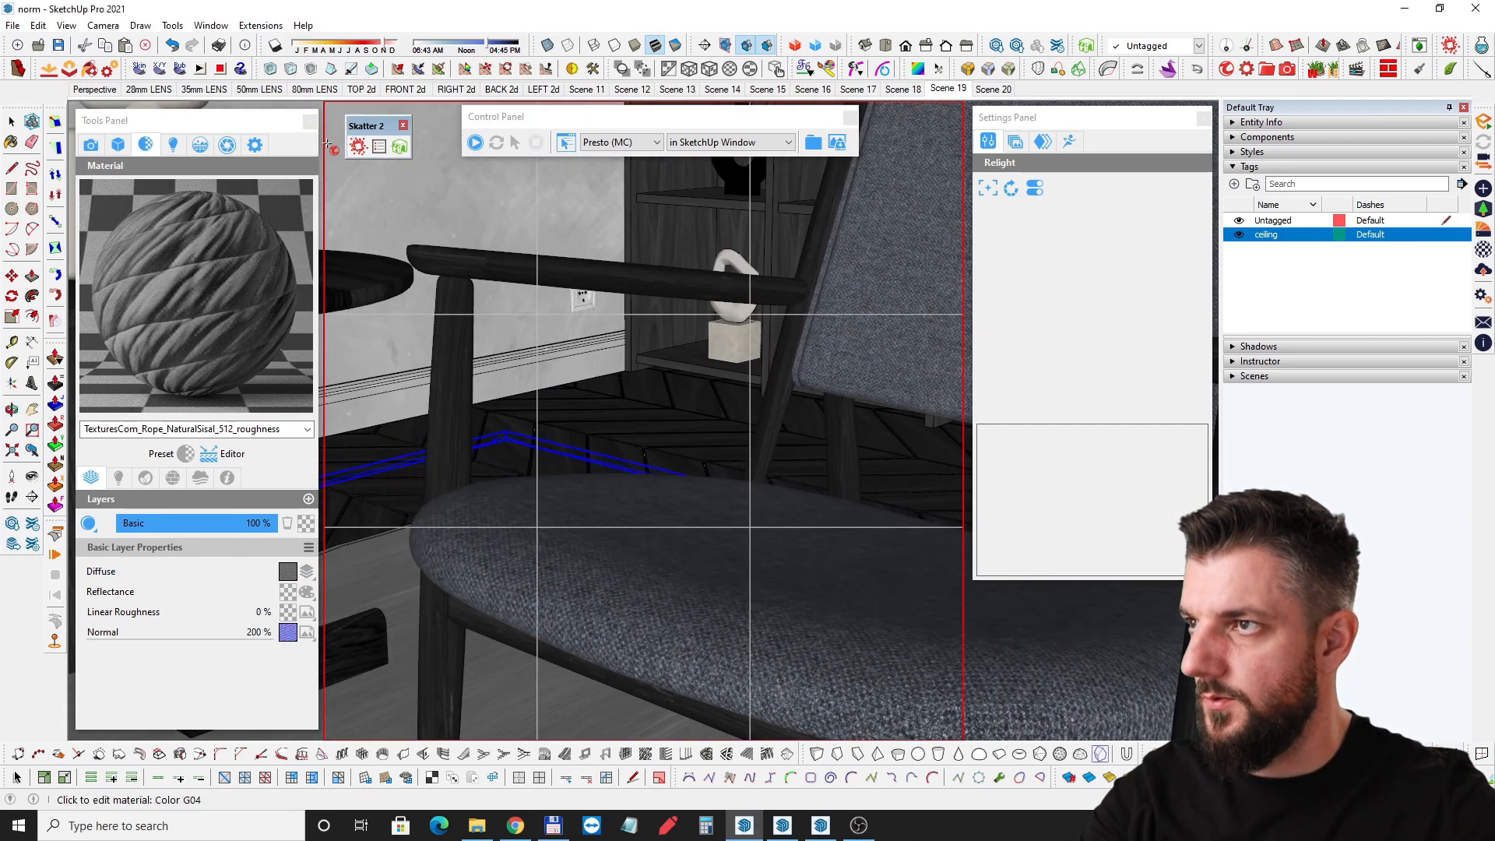
pyautogui.click(379, 147)
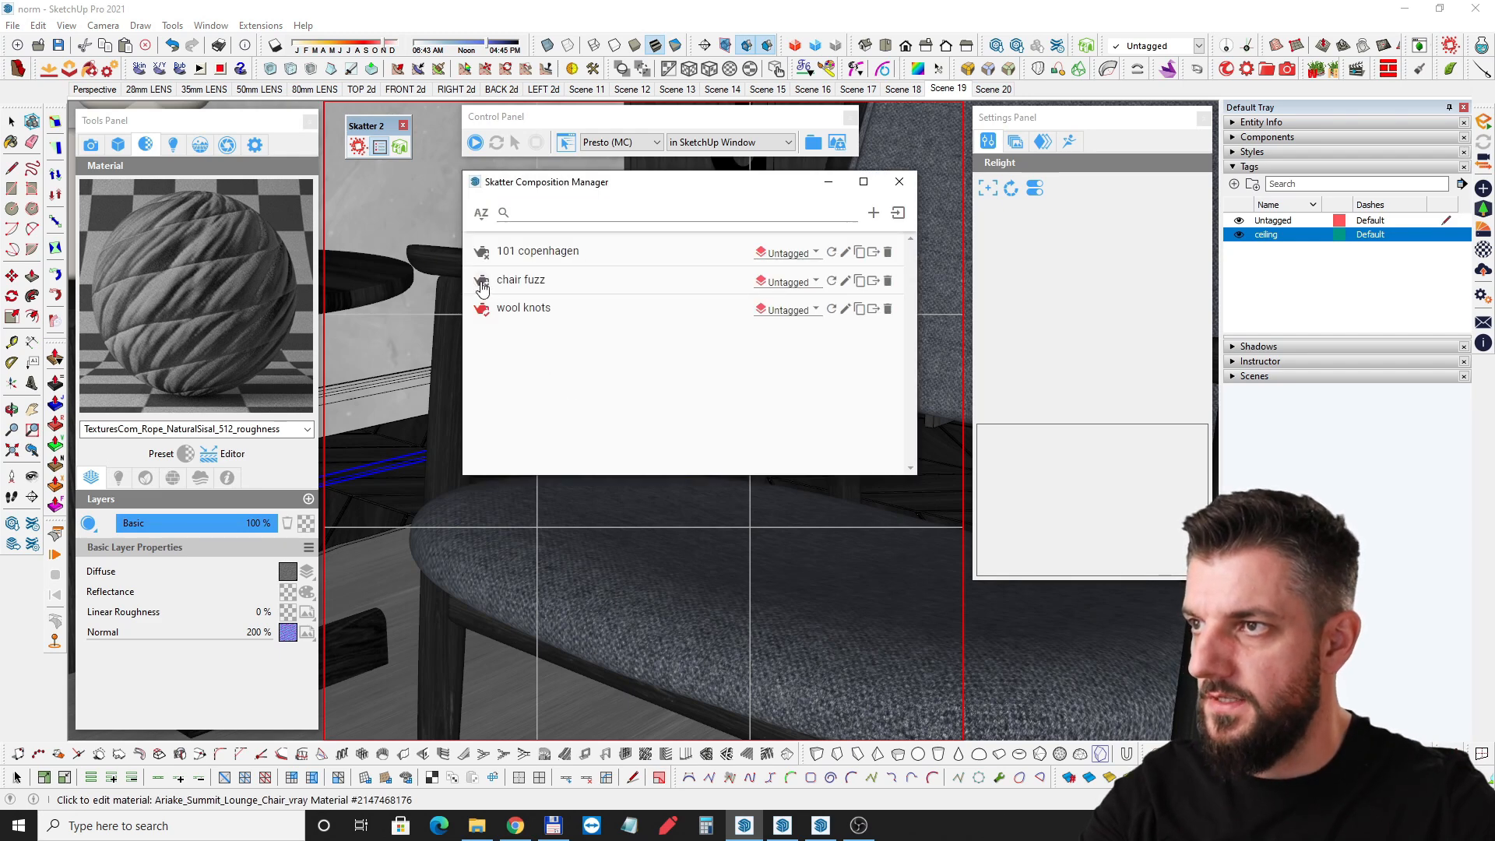
pyautogui.click(844, 281)
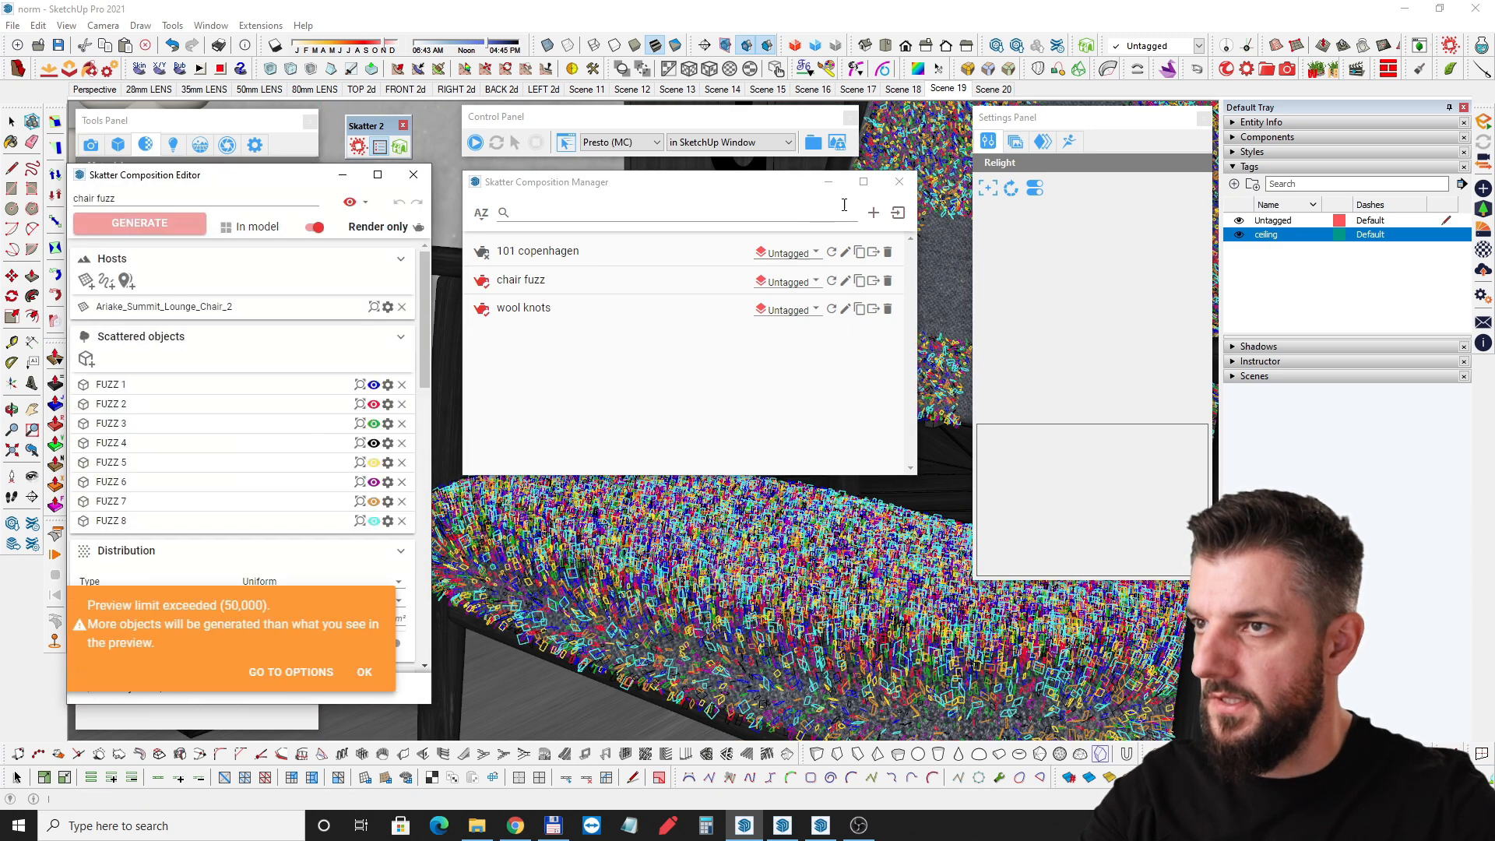
pyautogui.click(900, 183)
# Examine the scatter preview of the FUZZ objects across the lounge chair's seat and backrest.
pyautogui.moveTo(627, 347); pyautogui.dragTo(709, 451, button='middle')
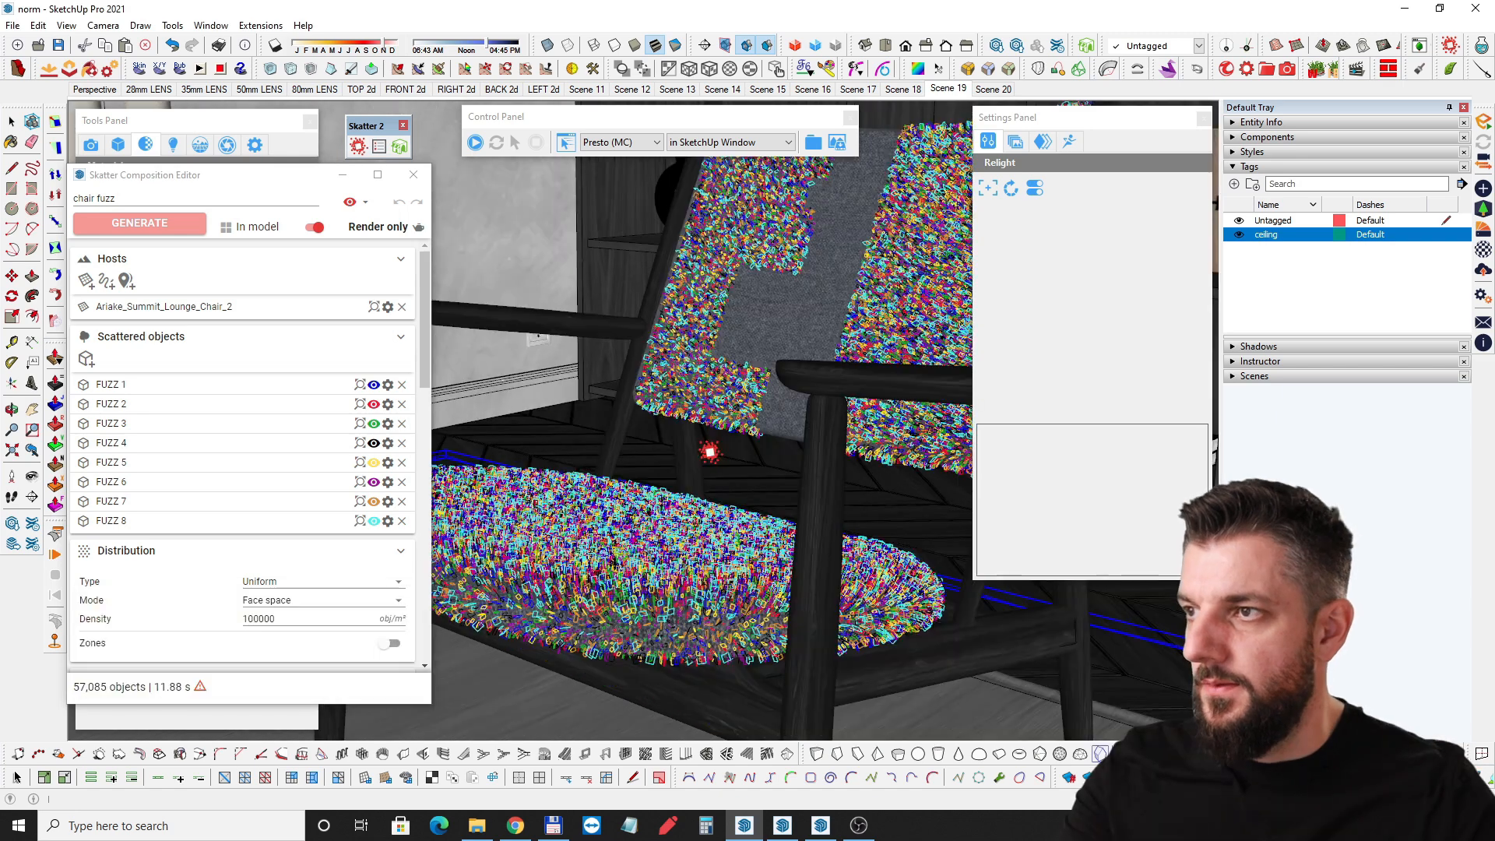
pyautogui.moveTo(661, 575)
pyautogui.mouseDown(button='middle')
pyautogui.moveTo(647, 551)
pyautogui.moveTo(690, 540)
pyautogui.moveTo(737, 573)
pyautogui.moveTo(874, 534)
pyautogui.moveTo(585, 553)
pyautogui.moveTo(787, 543)
pyautogui.mouseUp(button='middle')
pyautogui.scroll(2, 703, 536)
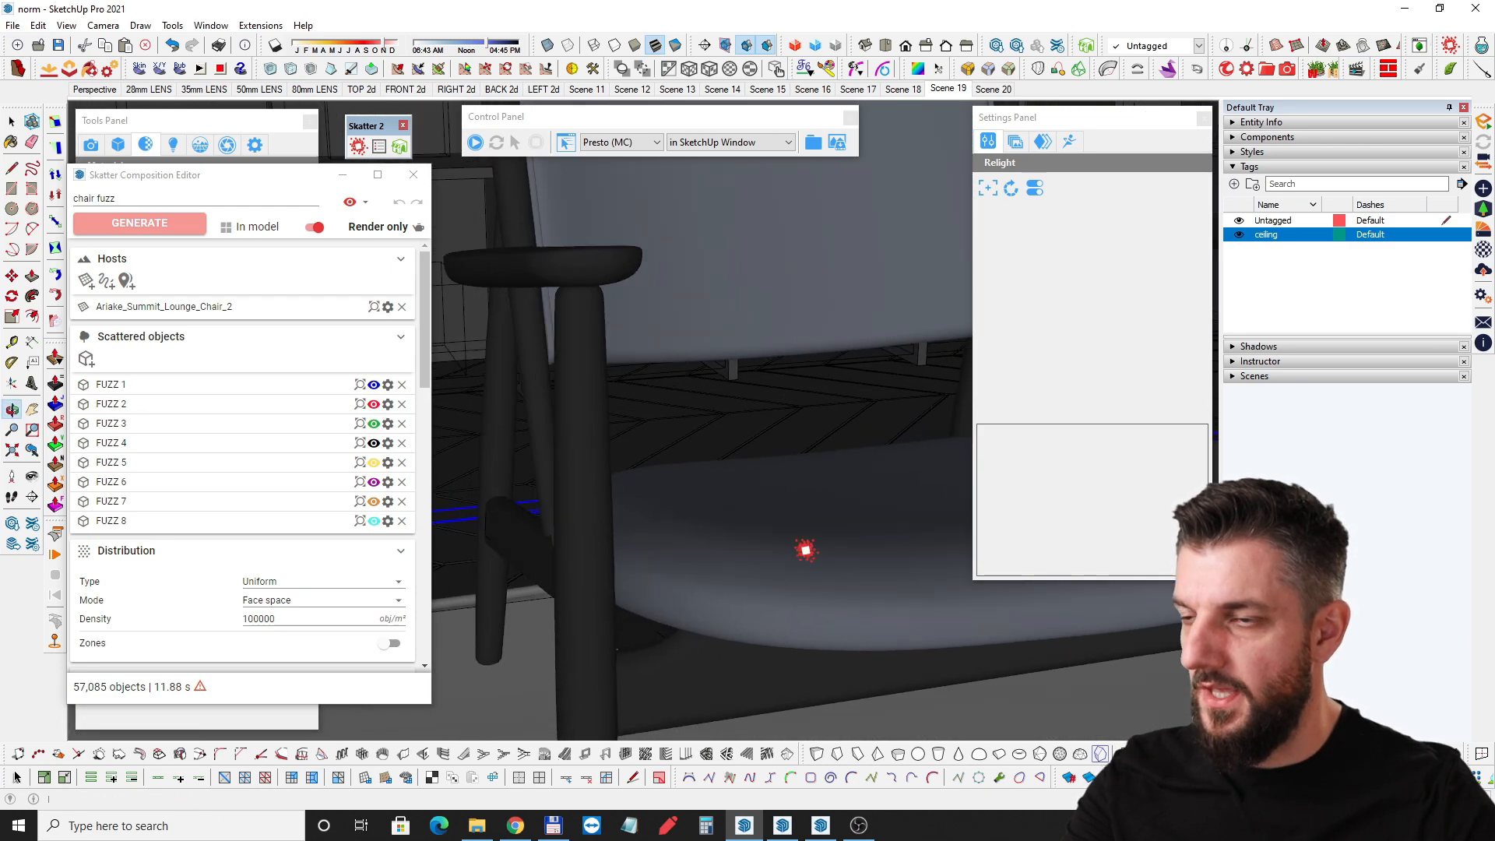
pyautogui.scroll(1, 732, 506)
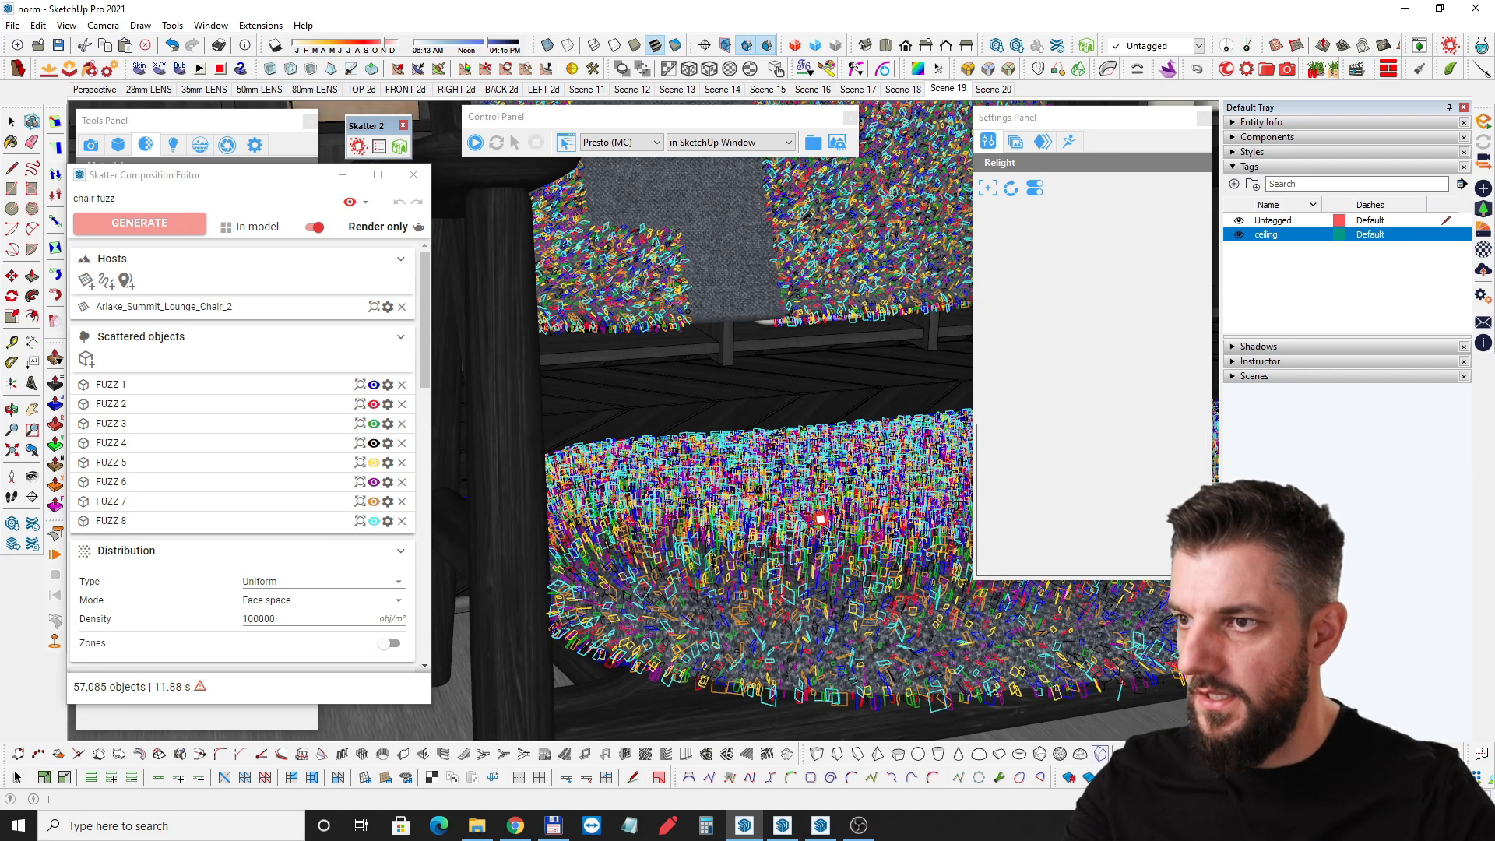
pyautogui.moveTo(795, 502)
pyautogui.mouseDown(button='middle')
pyautogui.moveTo(777, 464)
pyautogui.moveTo(720, 456)
pyautogui.moveTo(700, 511)
pyautogui.moveTo(570, 557)
pyautogui.moveTo(764, 601)
pyautogui.moveTo(706, 557)
pyautogui.mouseUp(button='middle')
pyautogui.moveTo(731, 382)
pyautogui.mouseDown(button='middle')
pyautogui.moveTo(754, 524)
pyautogui.moveTo(731, 545)
pyautogui.mouseUp(button='middle')
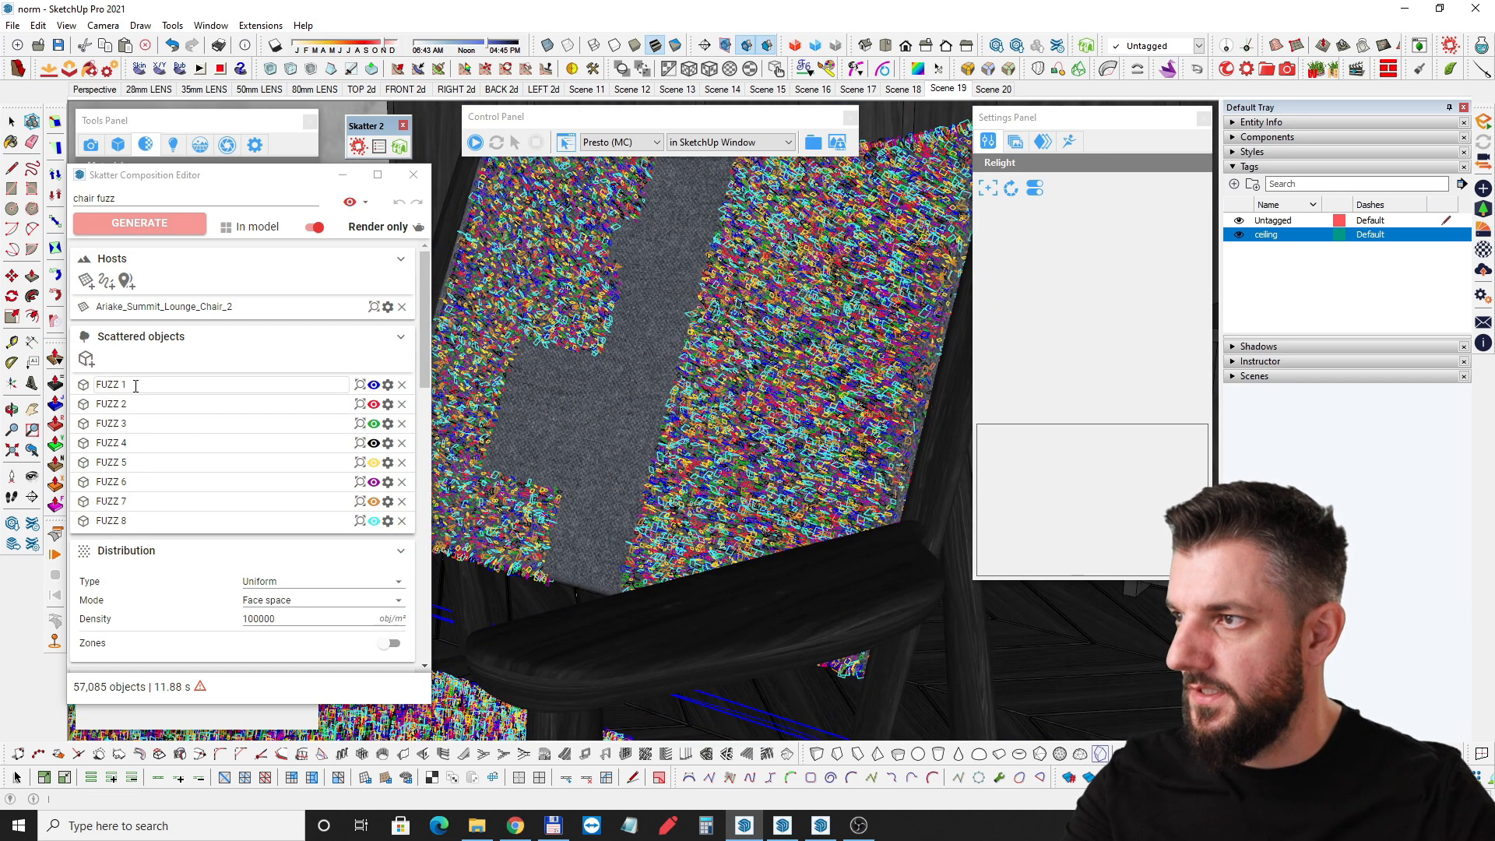
pyautogui.scroll(-1, 166, 467)
pyautogui.scroll(-1, 160, 436)
pyautogui.scroll(1, 139, 389)
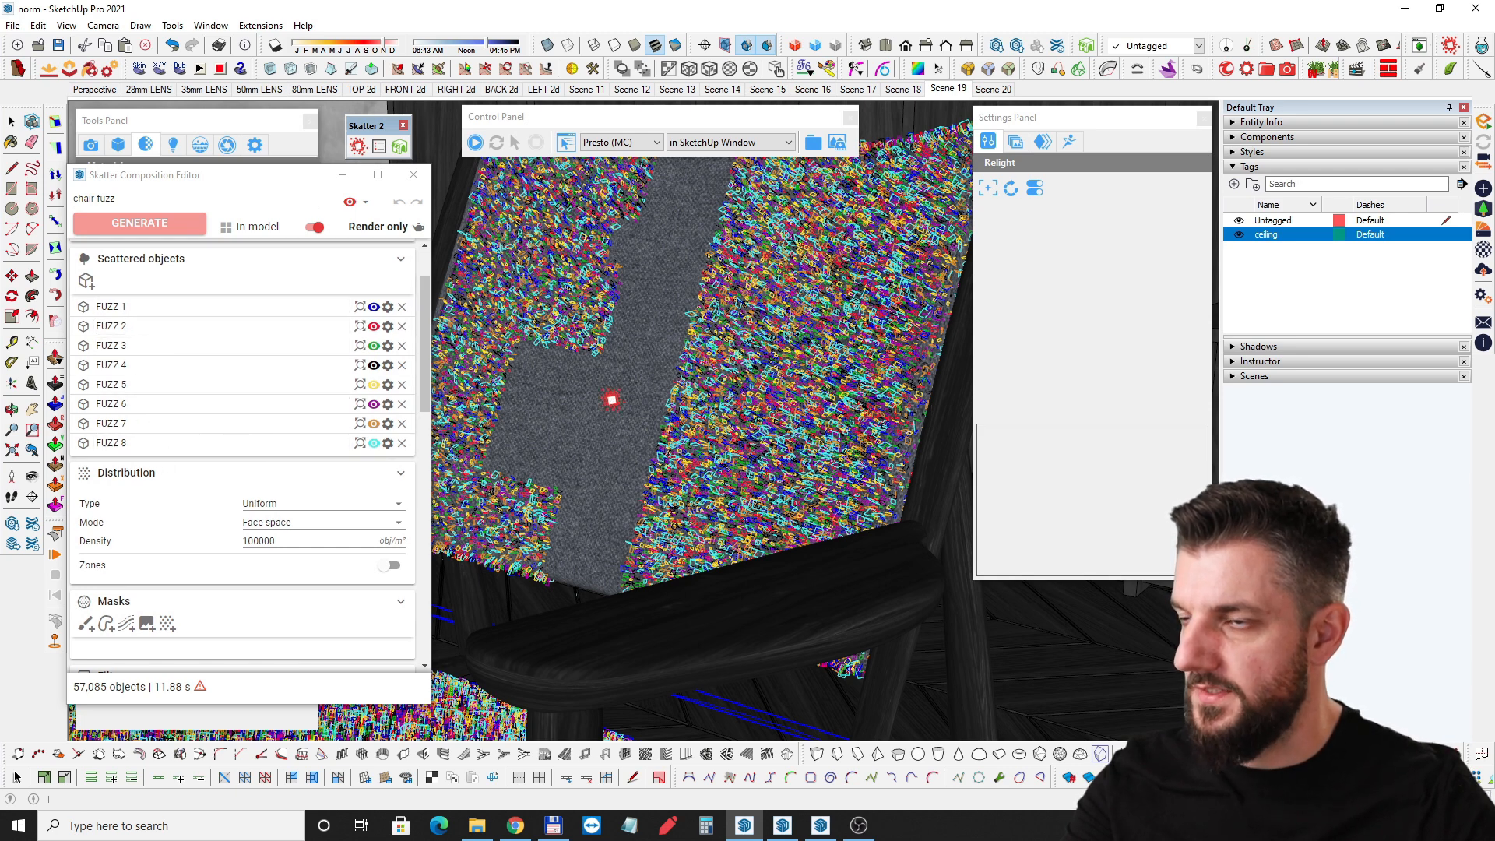
pyautogui.moveTo(625, 494); pyautogui.dragTo(717, 500, button='middle')
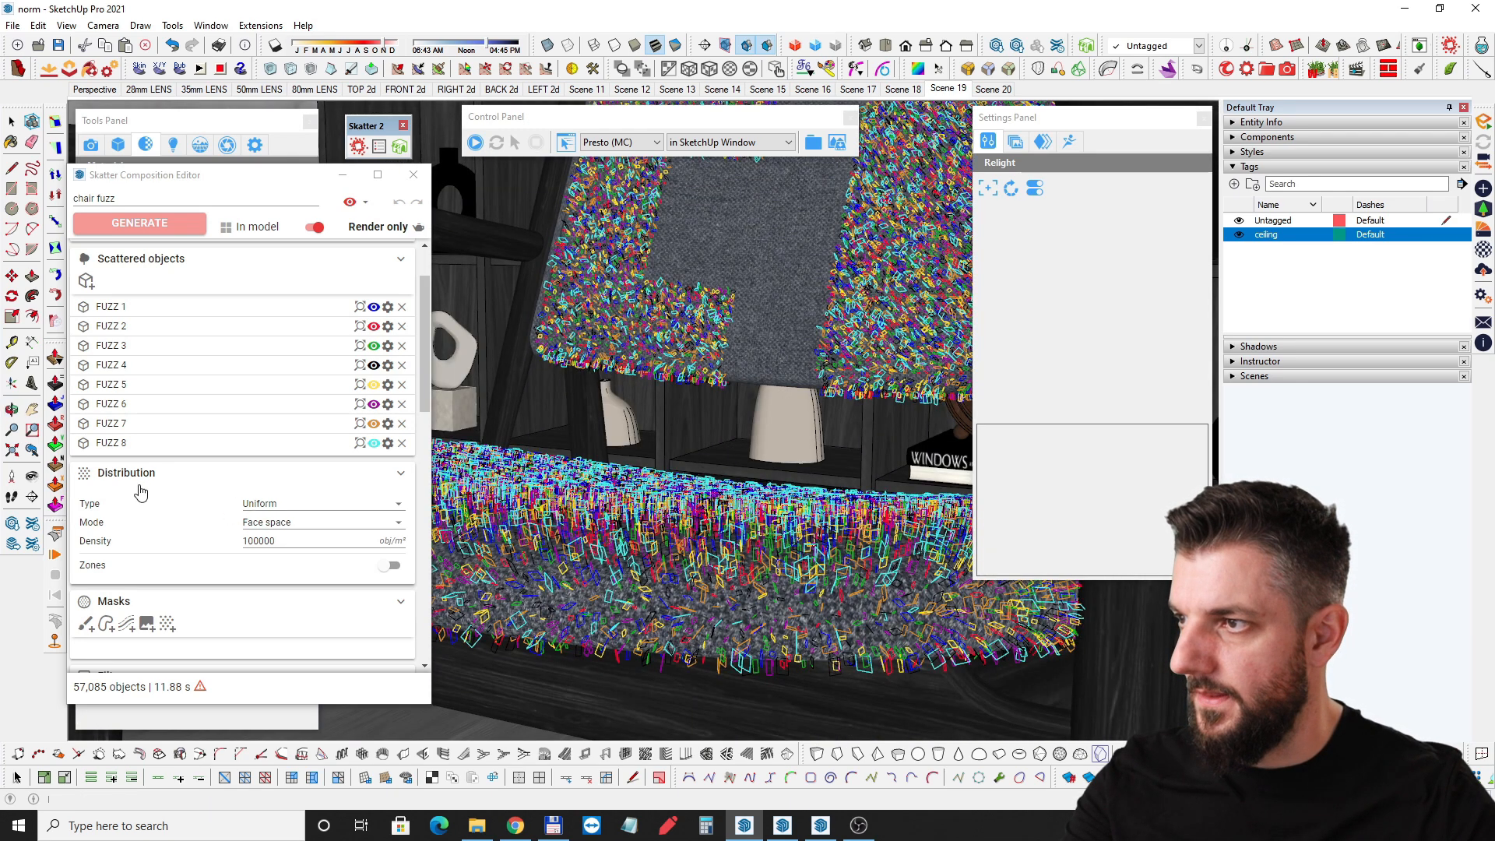
# Check the distribution mode options of the chair fuzz composition and how the fuzz covers the seat and backrest.
pyautogui.scroll(-1, 142, 486)
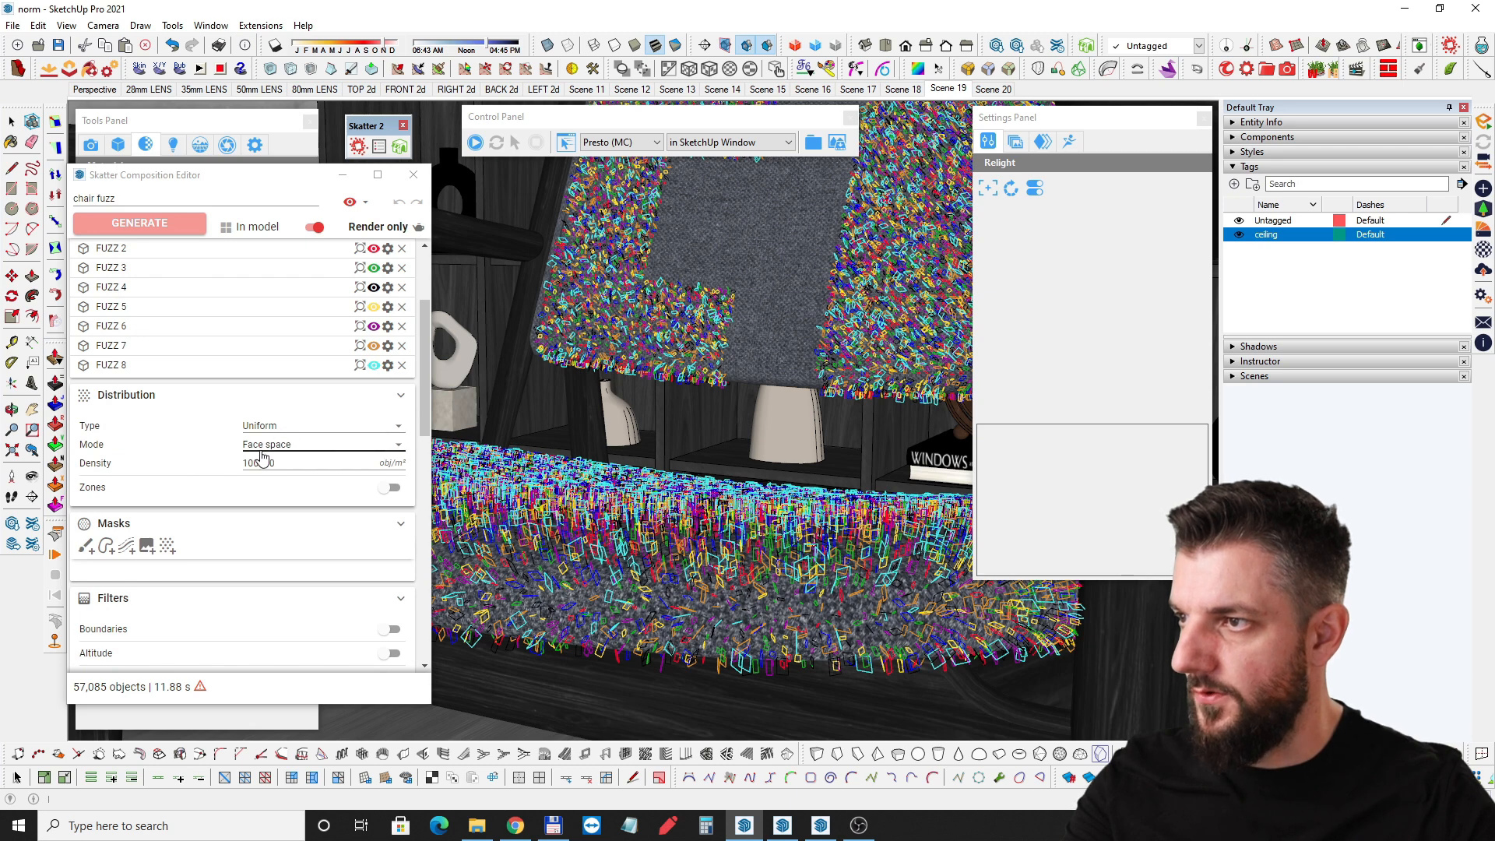
pyautogui.click(321, 449)
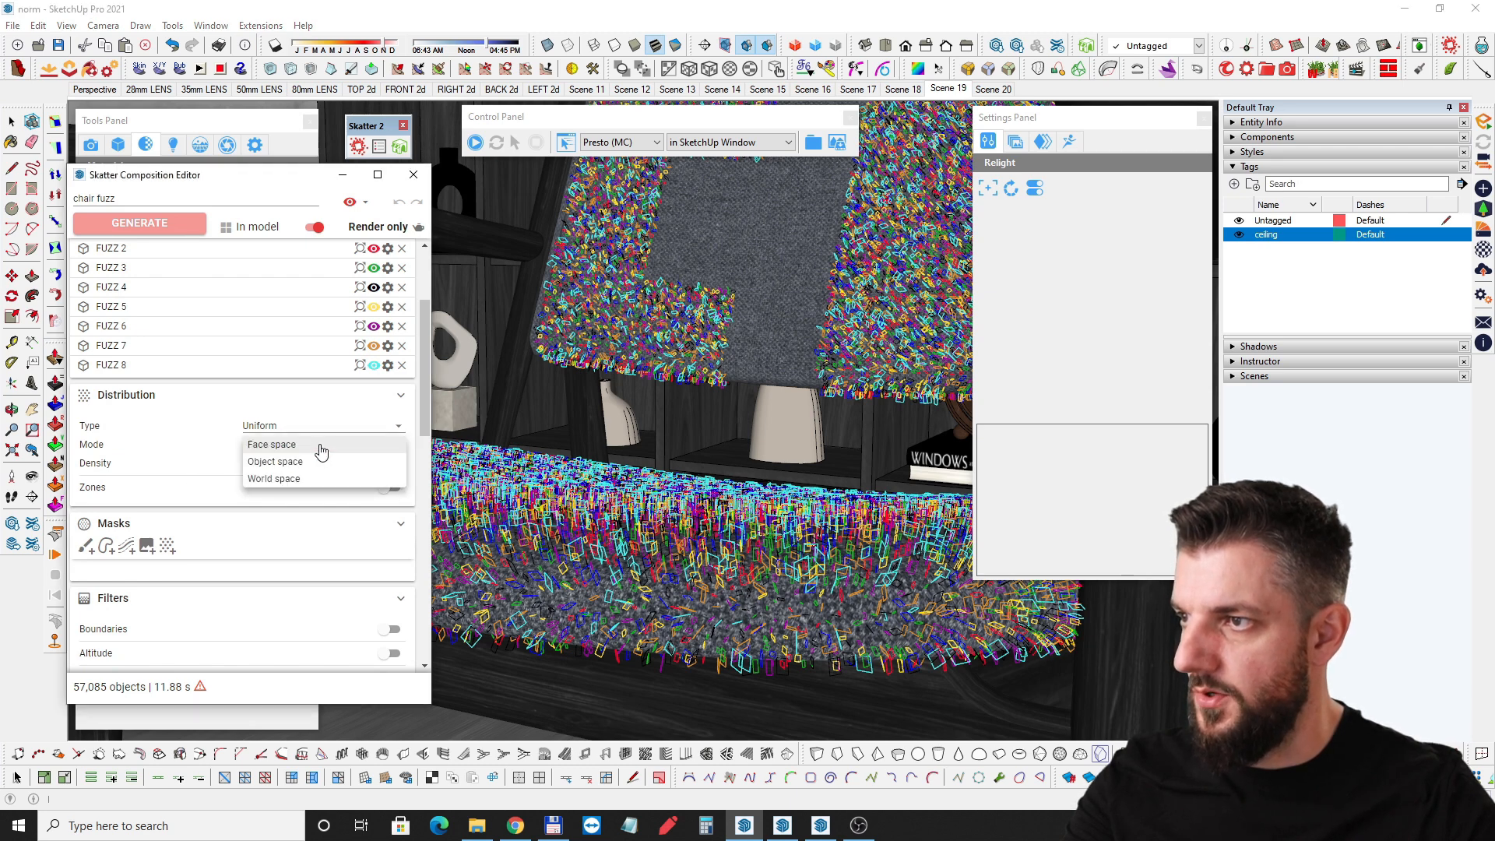
pyautogui.click(208, 450)
pyautogui.moveTo(708, 407); pyautogui.dragTo(740, 600, button='middle')
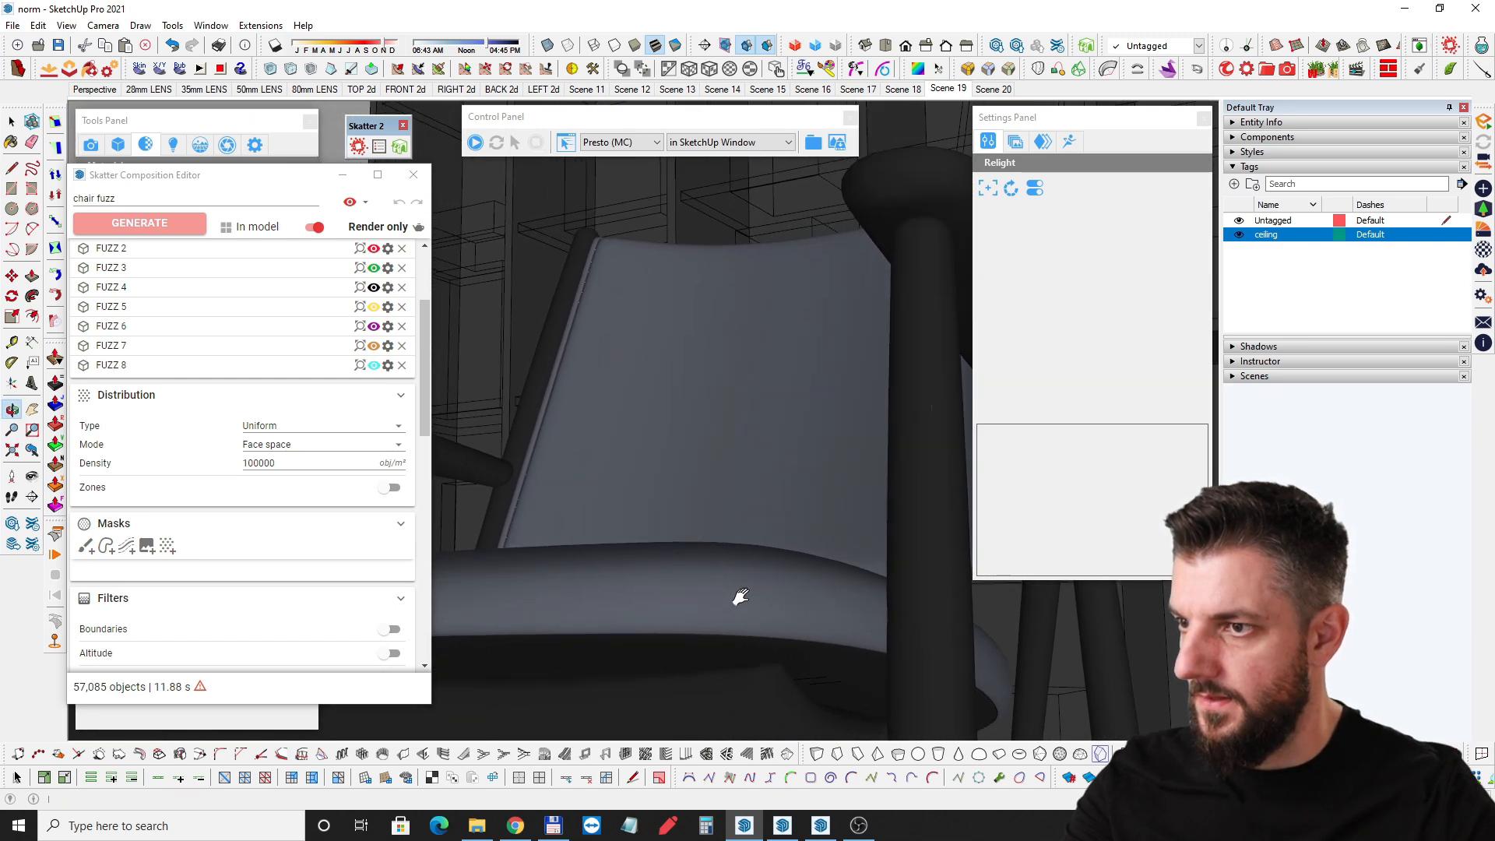
pyautogui.moveTo(619, 612); pyautogui.dragTo(684, 554, button='middle')
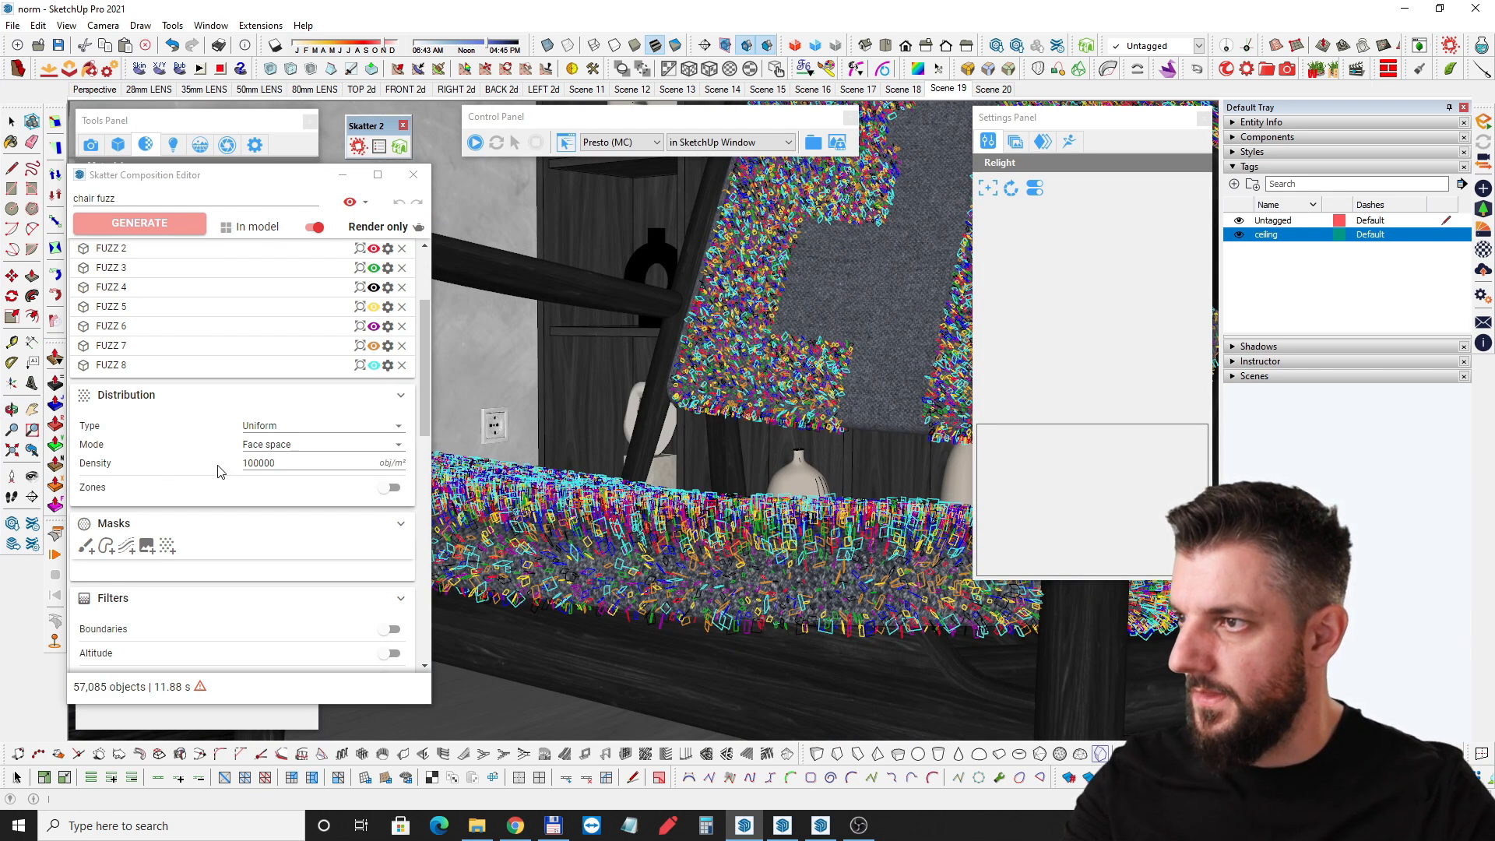
# Review the chair fuzz composition's filters, random scale, random rotation and pointing direction alongside its distribution settings.
pyautogui.scroll(-1, 198, 501)
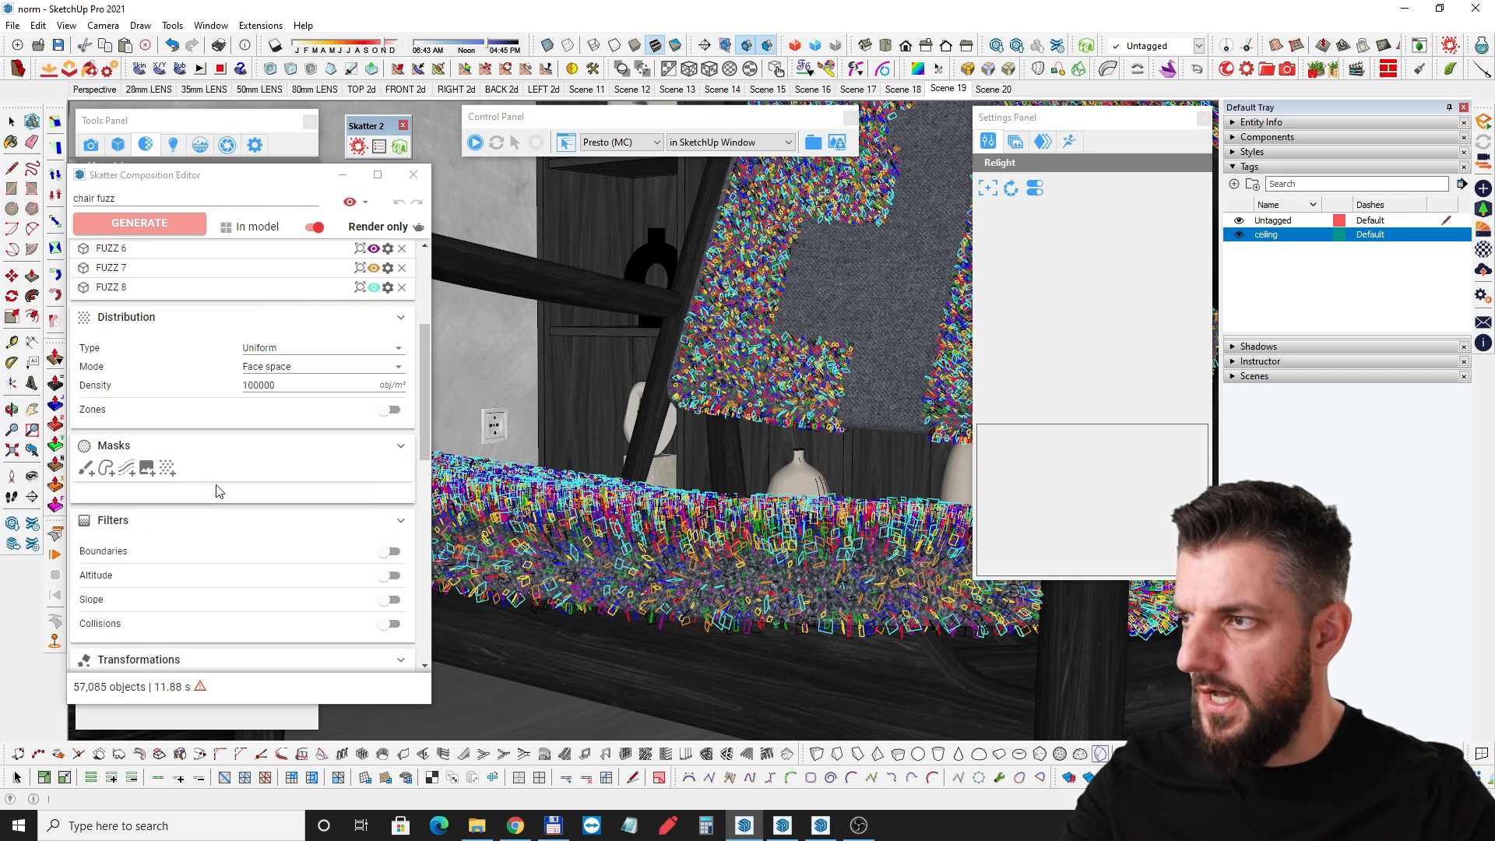
pyautogui.scroll(-1, 203, 494)
pyautogui.scroll(-1, 195, 514)
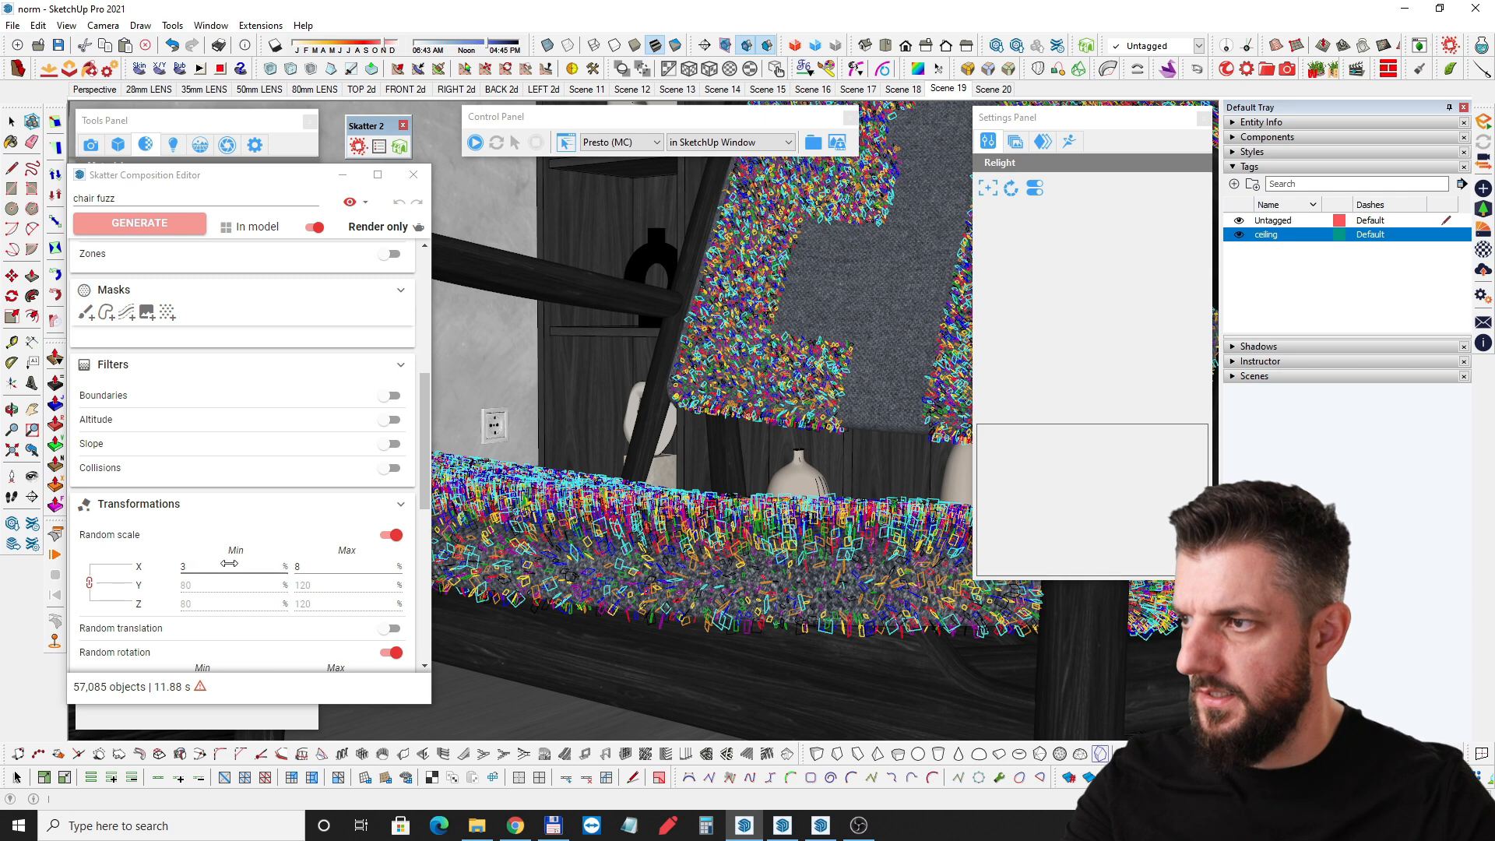
pyautogui.scroll(-1, 229, 560)
pyautogui.scroll(-2, 156, 545)
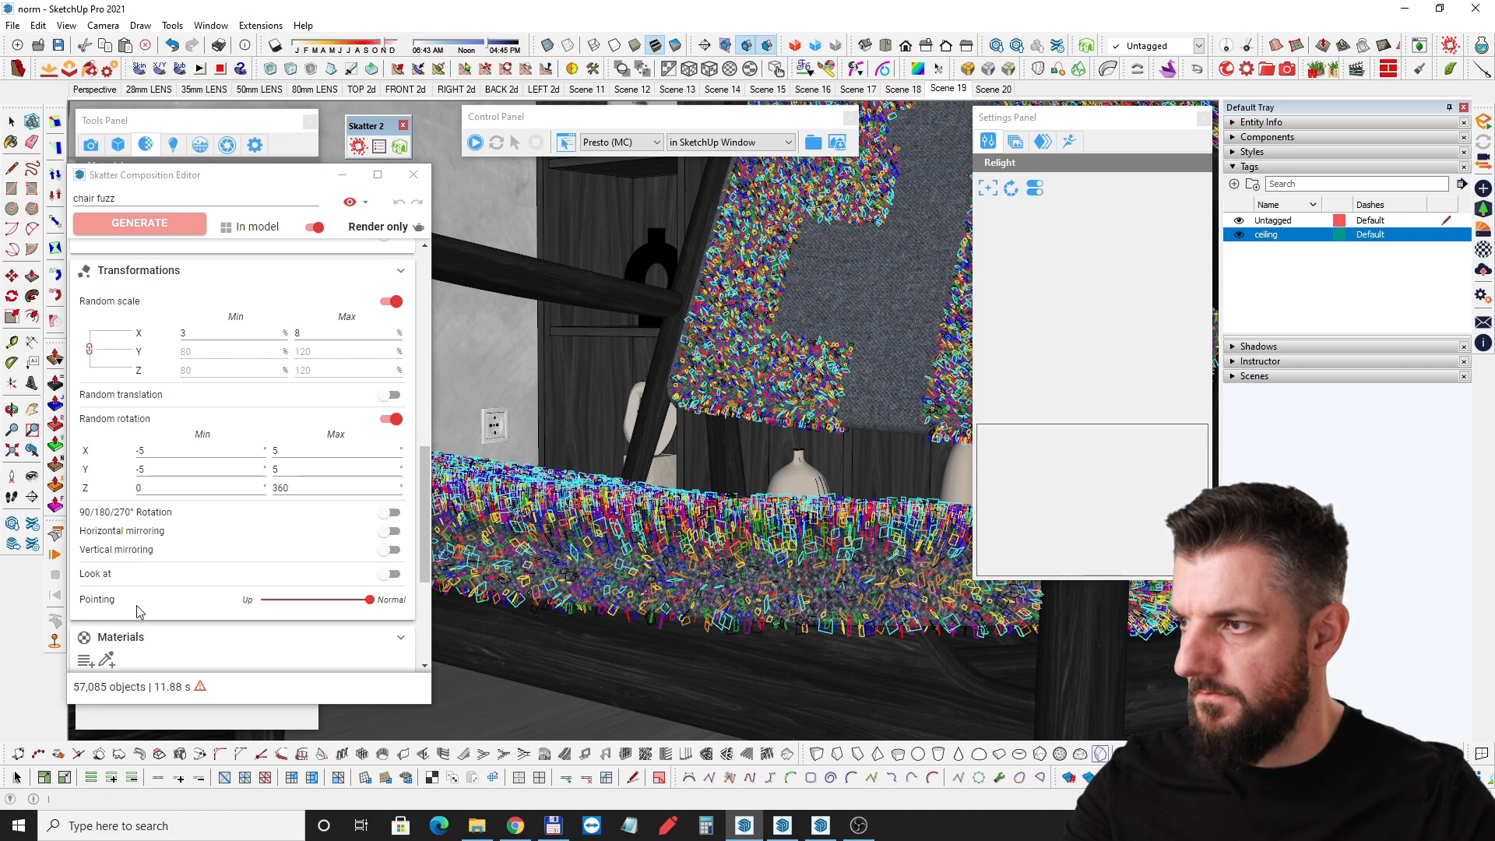
pyautogui.moveTo(367, 600); pyautogui.dragTo(370, 599)
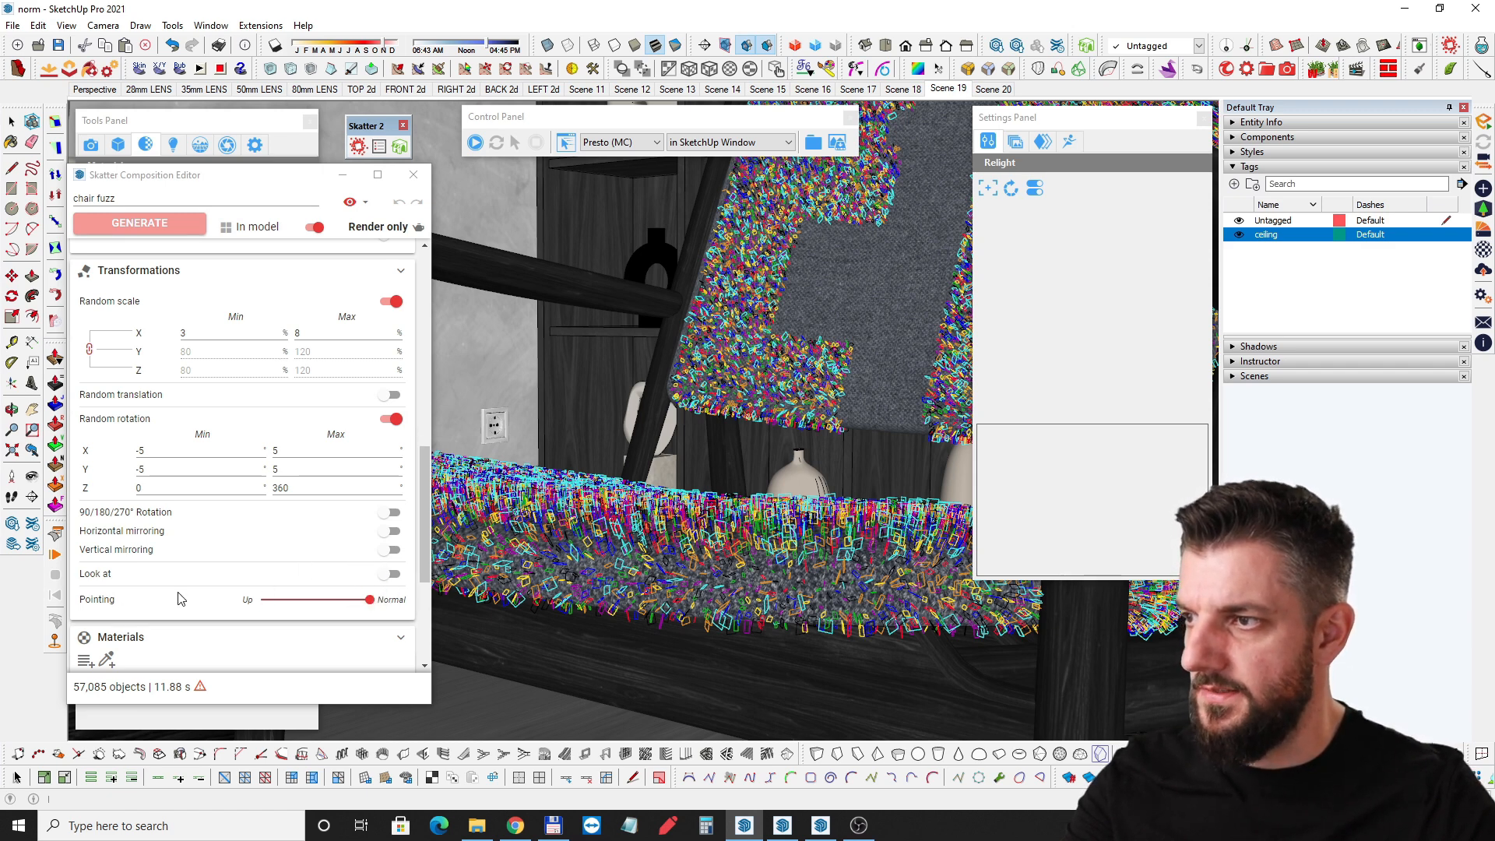
pyautogui.scroll(10, 128, 566)
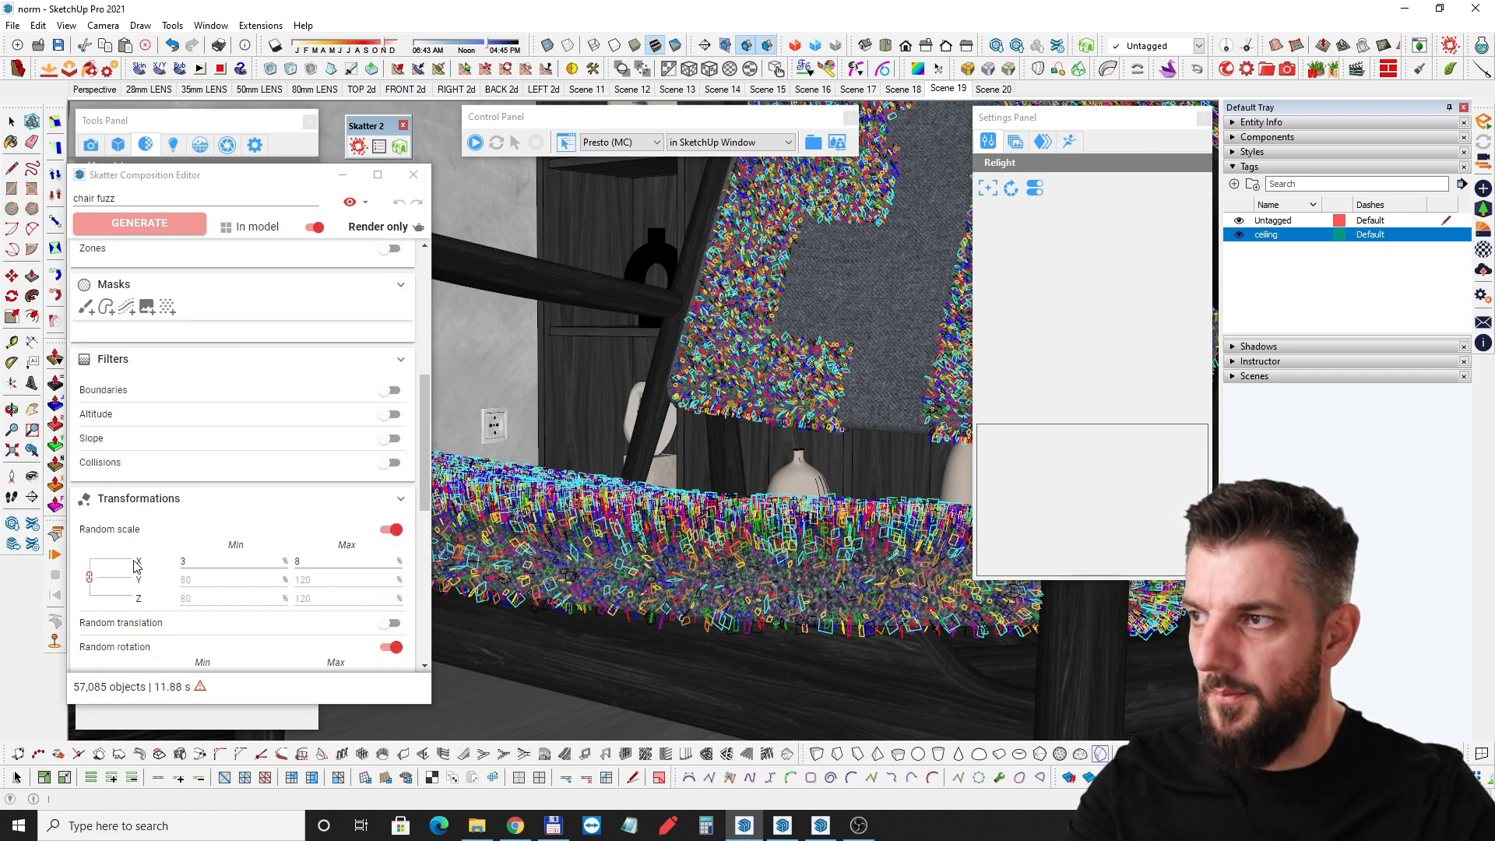
pyautogui.scroll(3, 207, 561)
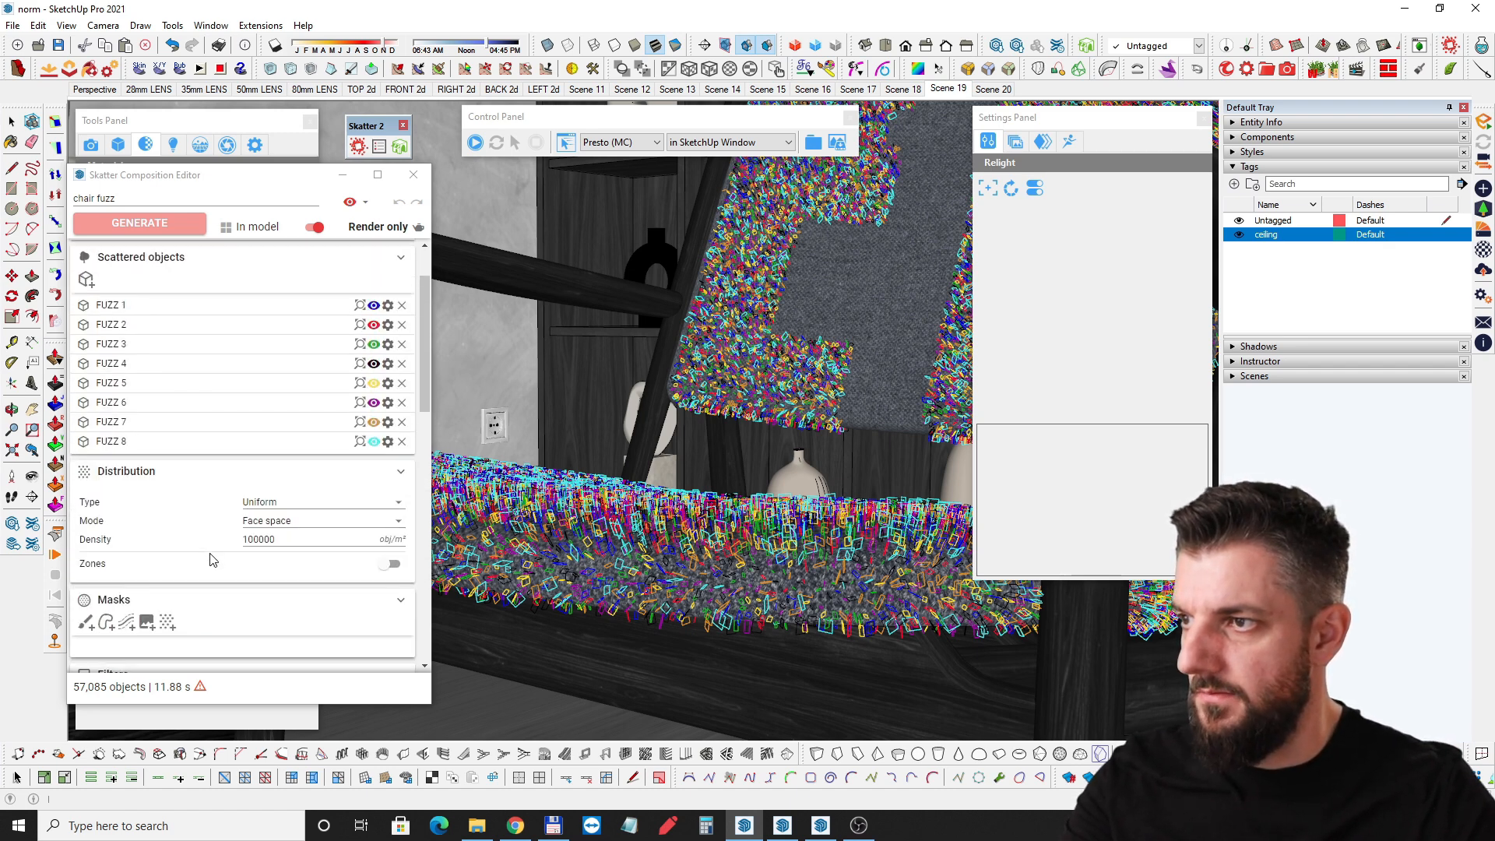
# Locate the modelled fuzz strands placed outside the room that serve as the chair fuzz composition's scattered objects.
pyautogui.moveTo(549, 428)
pyautogui.mouseDown(button='middle')
pyautogui.moveTo(674, 506)
pyautogui.moveTo(764, 510)
pyautogui.moveTo(703, 443)
pyautogui.mouseUp(button='middle')
pyautogui.scroll(-5, 697, 483)
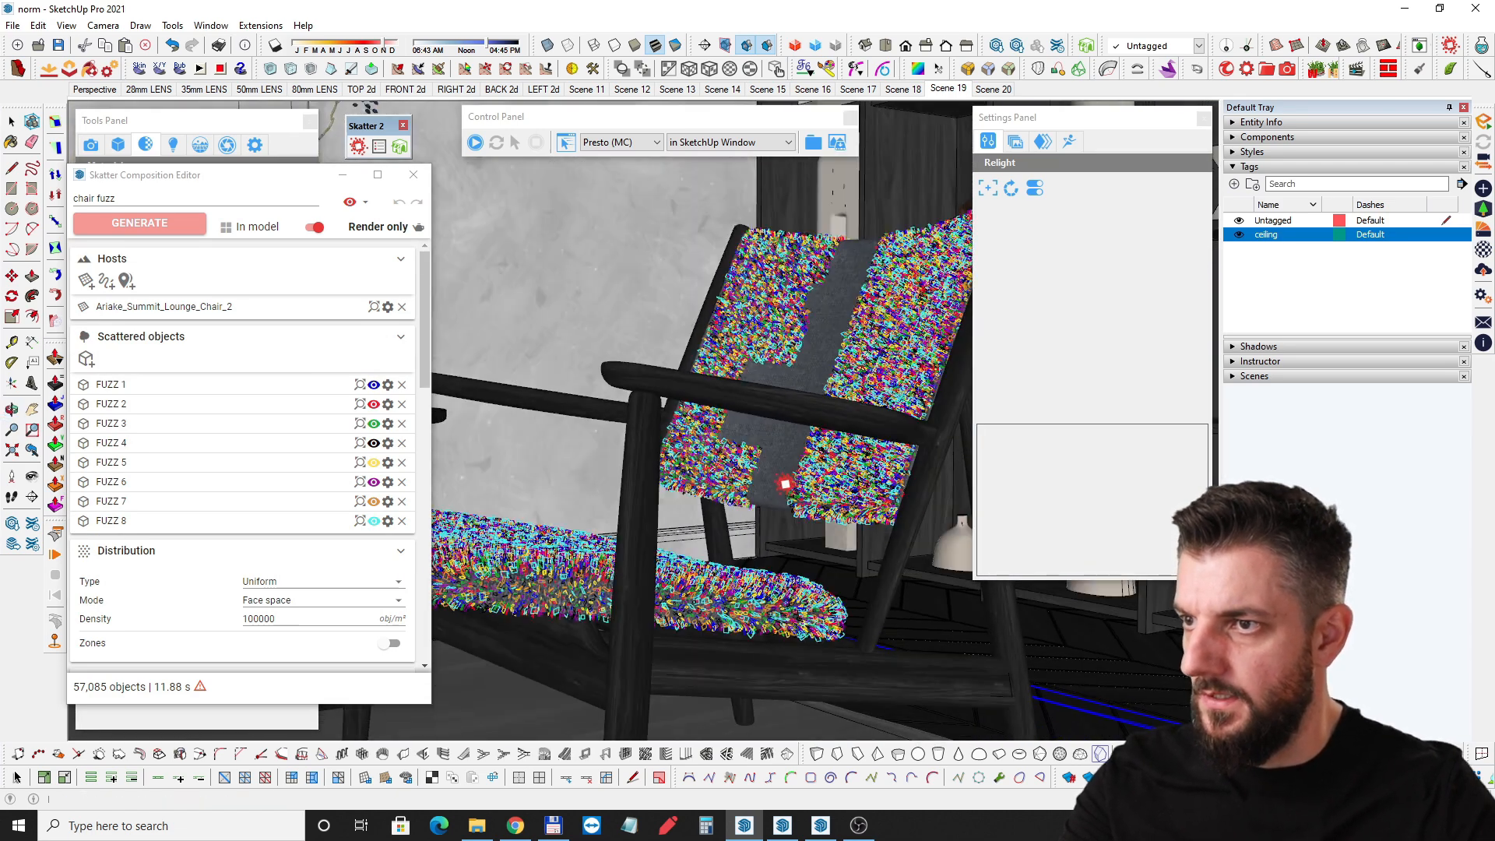
pyautogui.scroll(-3, 685, 520)
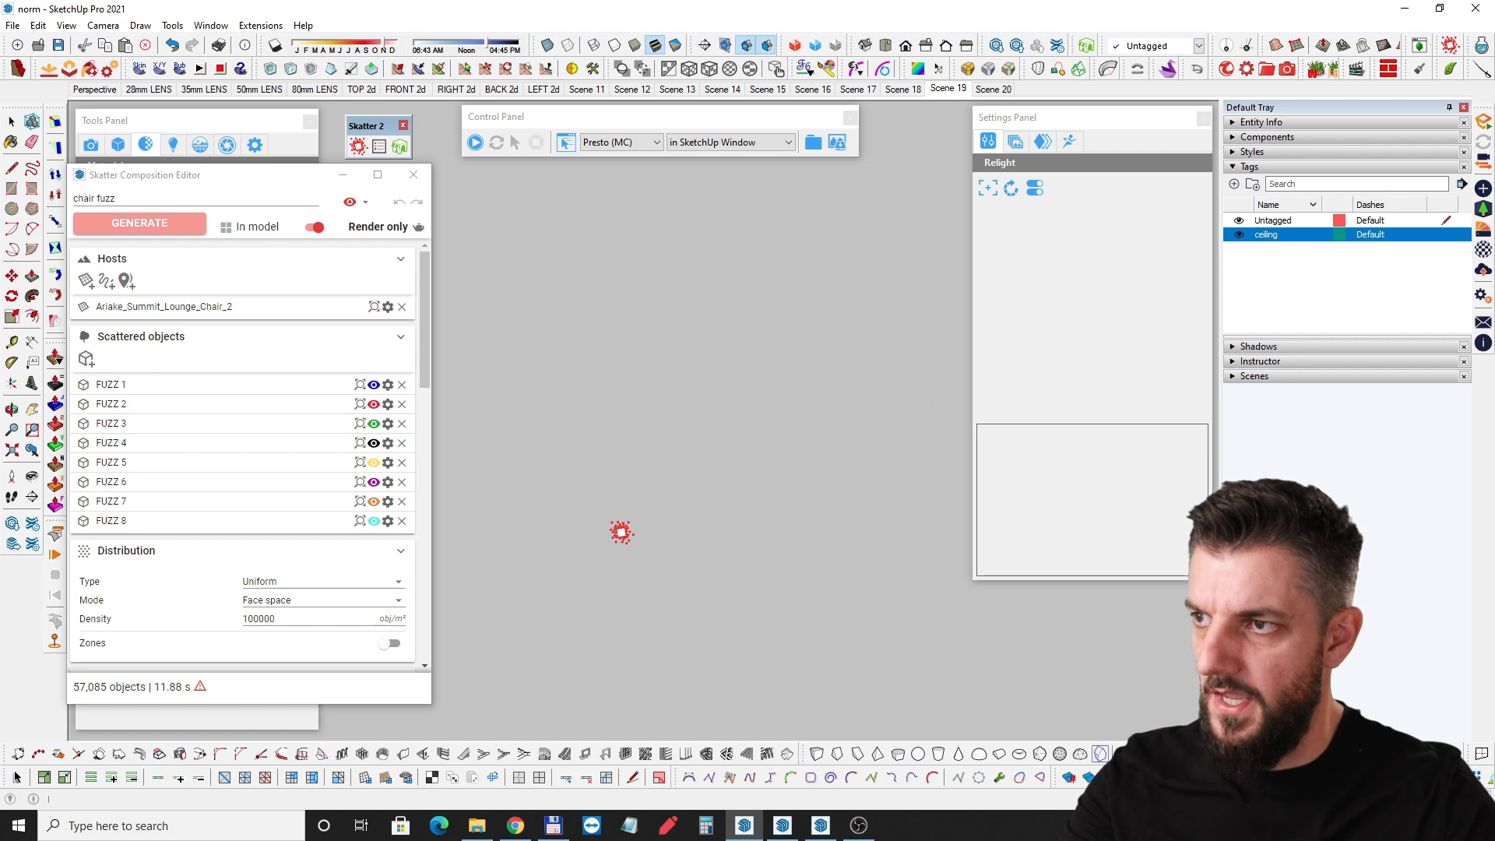
pyautogui.scroll(-2, 679, 578)
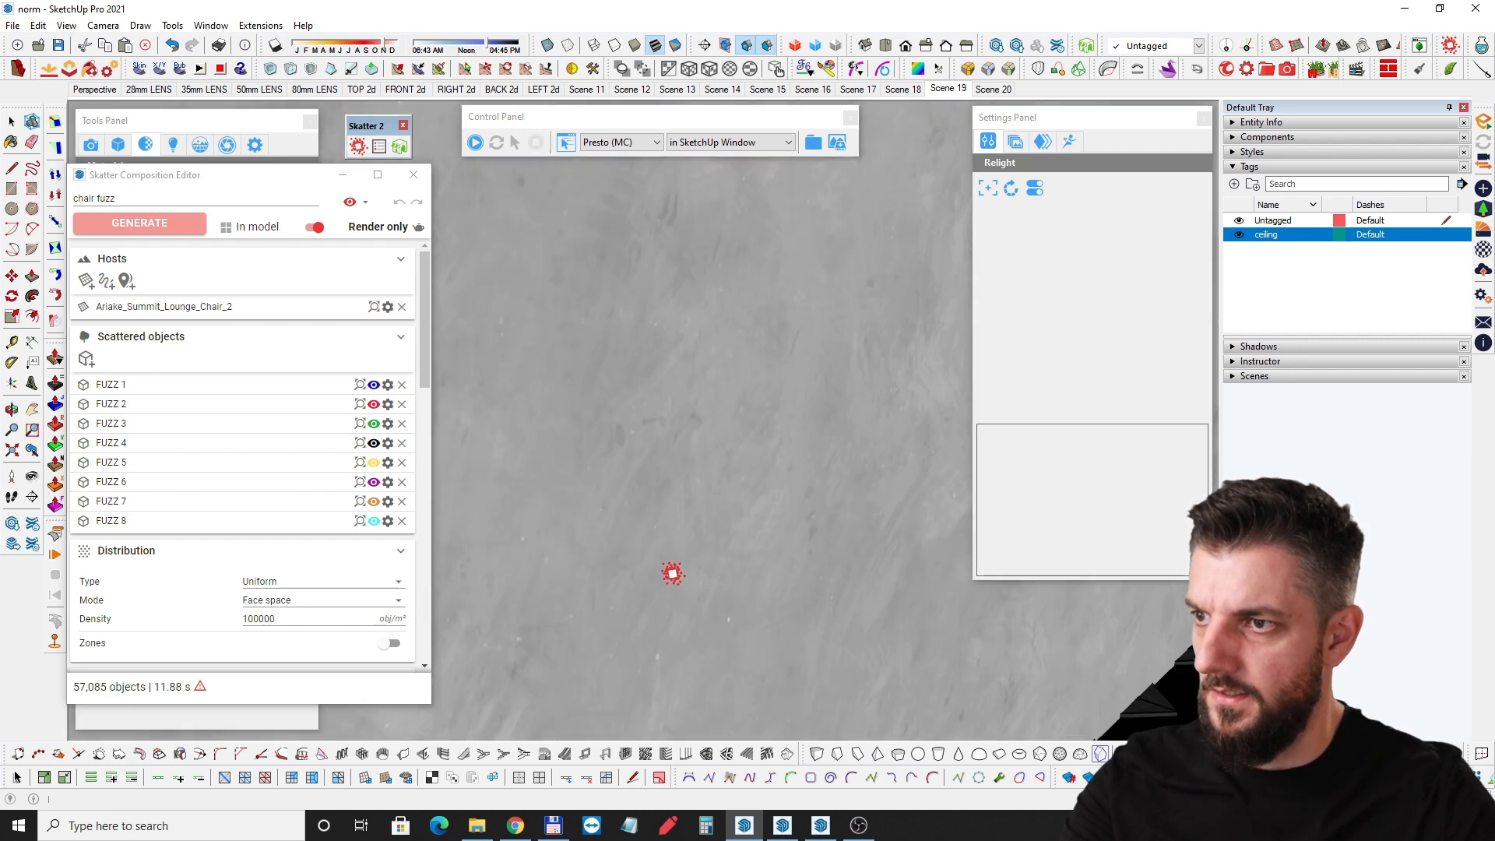
pyautogui.scroll(-4, 648, 558)
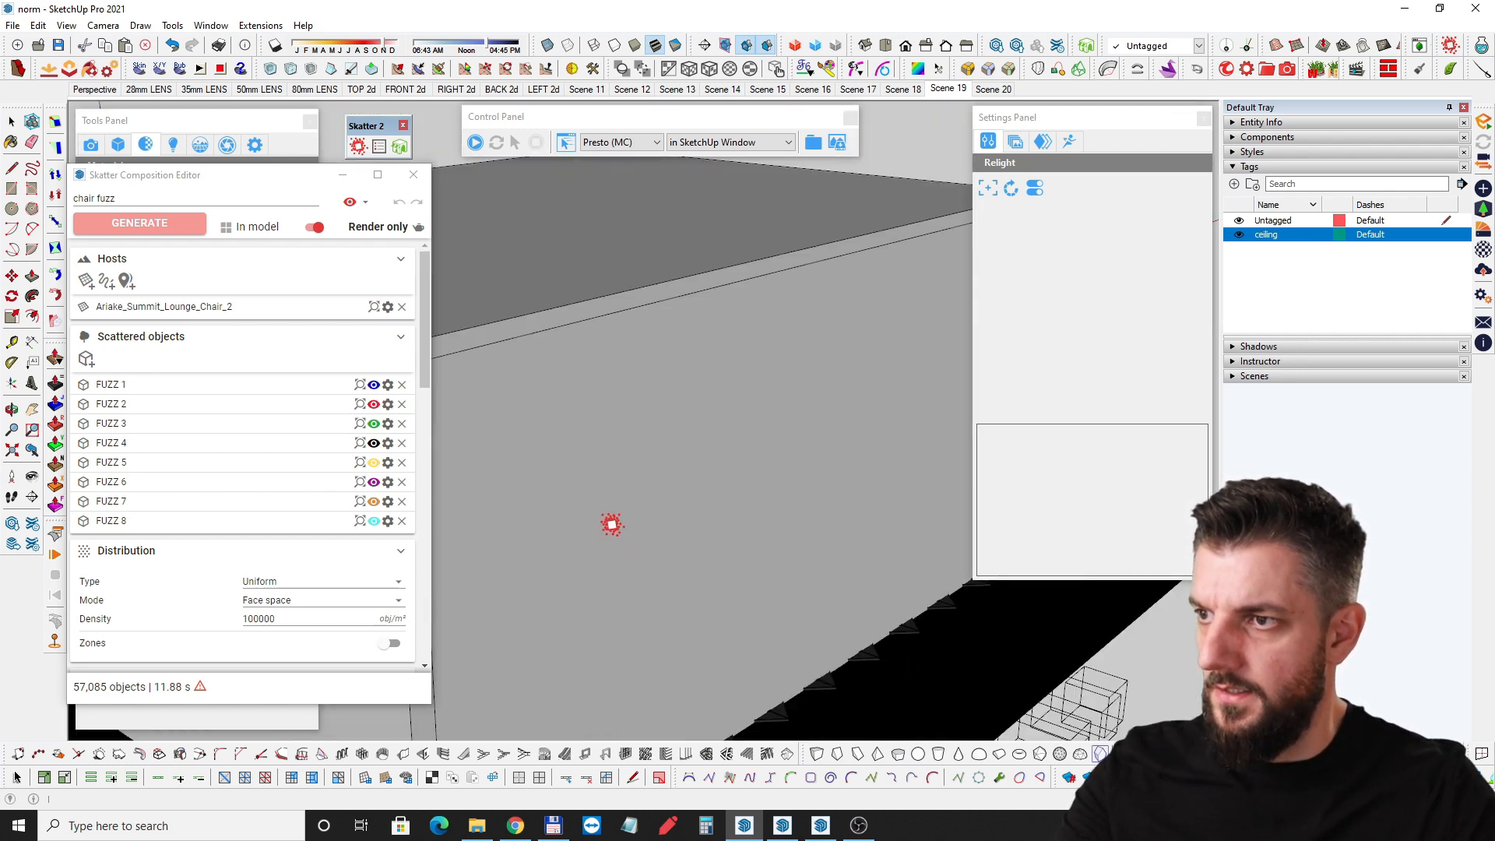
pyautogui.scroll(-2, 781, 558)
pyautogui.keyDown('shift'); pyautogui.moveTo(965, 641); pyautogui.dragTo(497, 558, button='middle'); pyautogui.keyUp('shift')
pyautogui.keyDown('shift'); pyautogui.moveTo(895, 576); pyautogui.dragTo(731, 594, button='middle'); pyautogui.keyUp('shift')
pyautogui.scroll(-2, 649, 569)
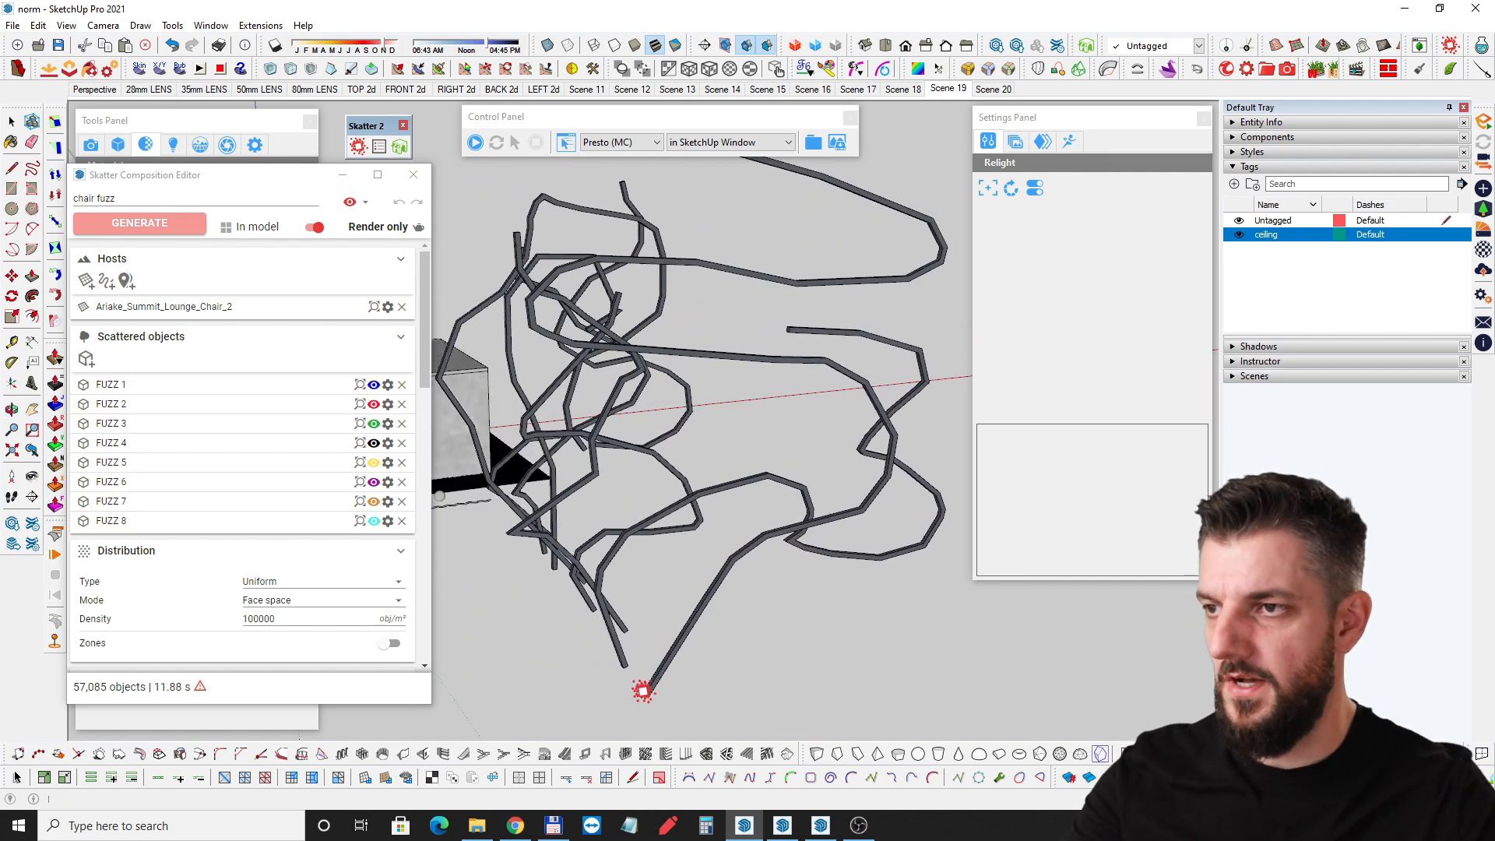
# Examine the shape, thickness and loose ends of the source fuzz strands from several angles.
pyautogui.scroll(3, 643, 692)
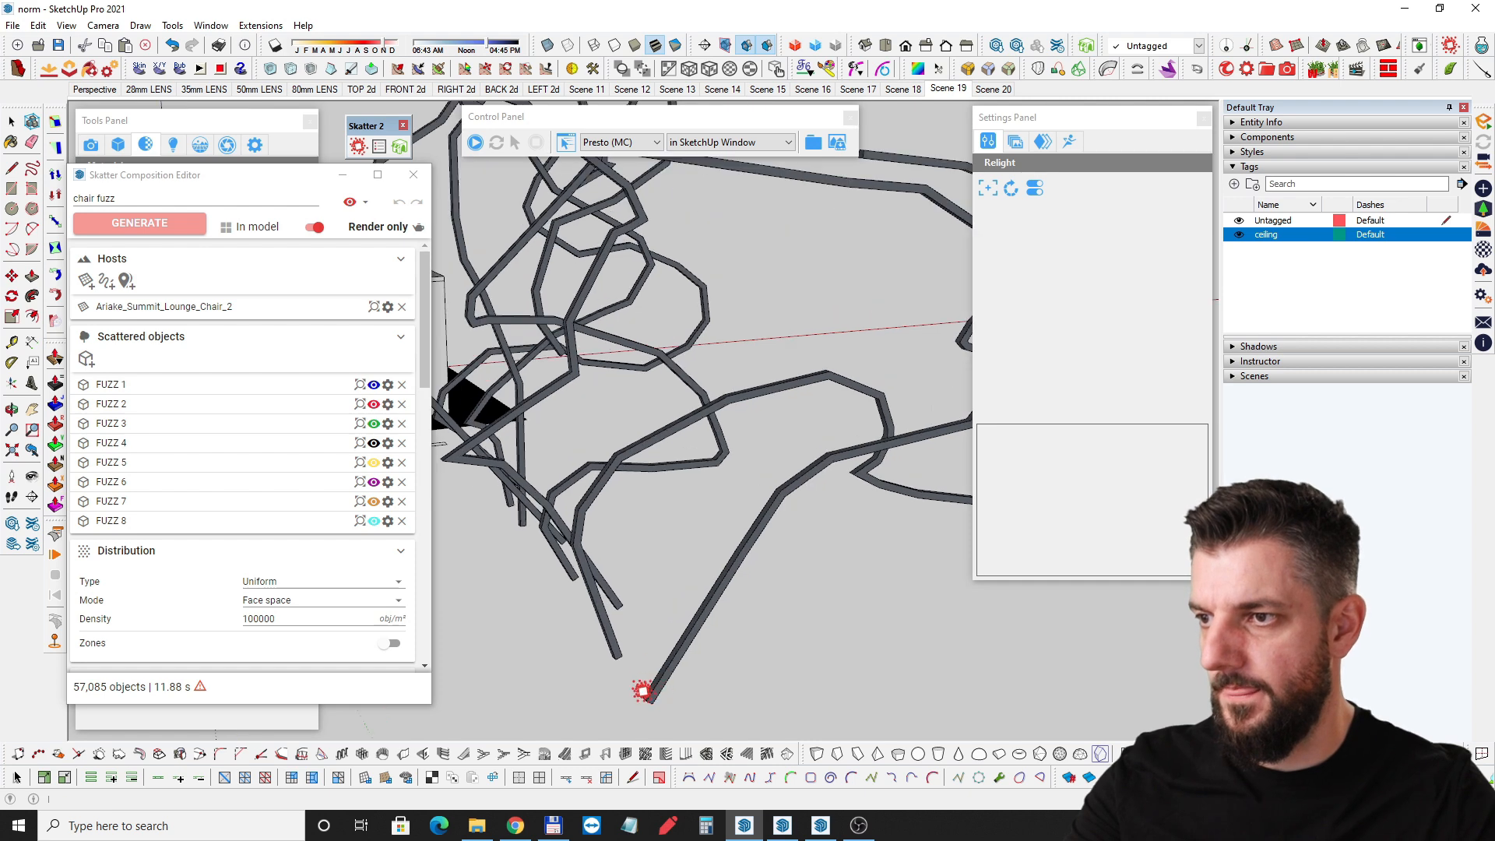
pyautogui.moveTo(650, 692); pyautogui.dragTo(762, 610, button='middle')
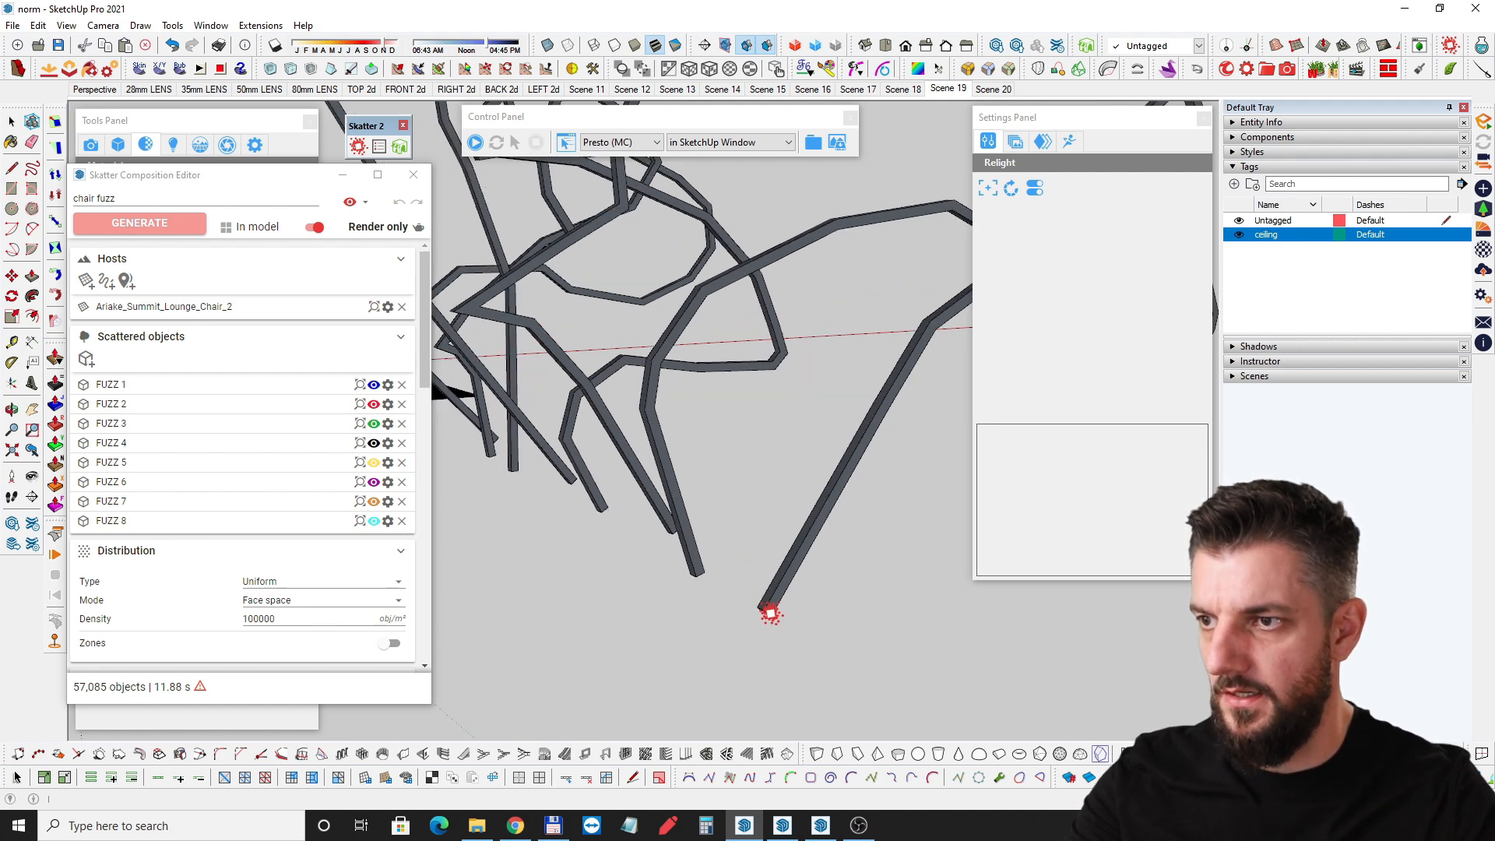
pyautogui.moveTo(771, 609); pyautogui.dragTo(770, 609, button='middle')
pyautogui.scroll(-8, 755, 615)
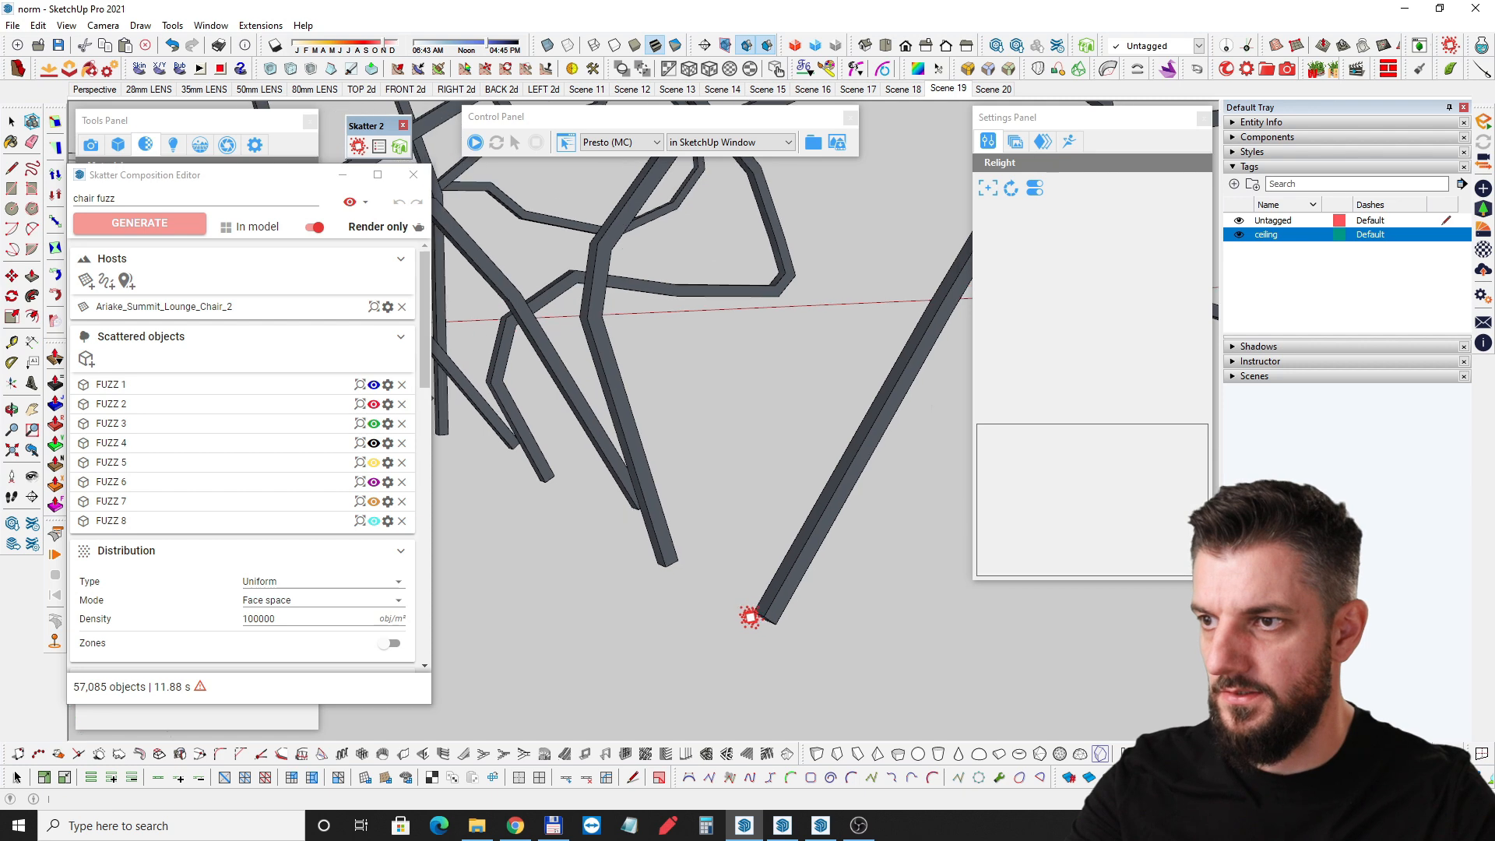
pyautogui.moveTo(748, 621); pyautogui.dragTo(748, 622, button='middle')
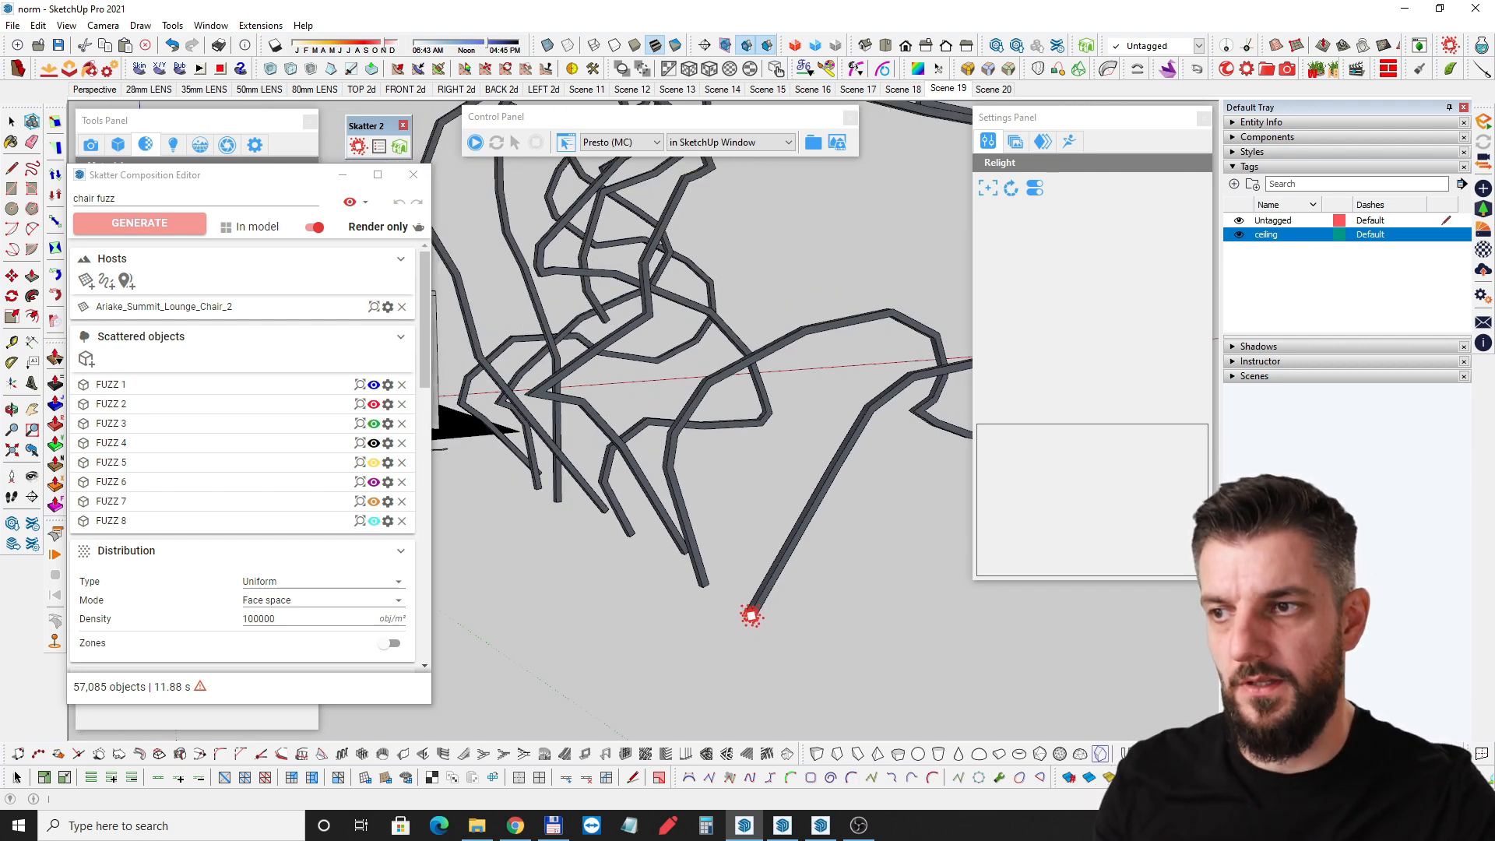
pyautogui.moveTo(750, 615); pyautogui.dragTo(620, 650, button='middle')
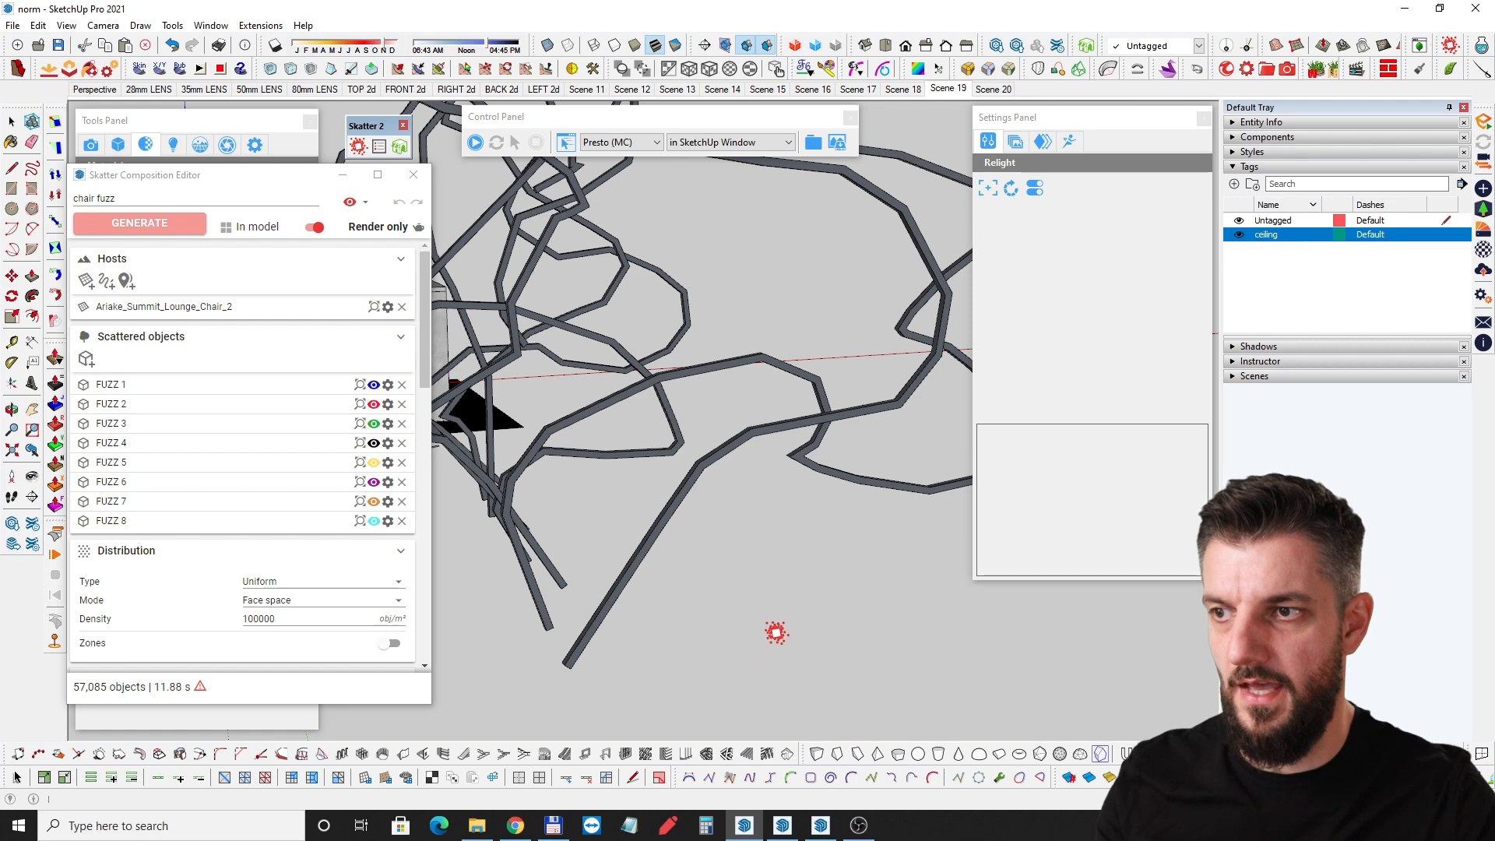
pyautogui.moveTo(765, 629); pyautogui.dragTo(988, 630, button='middle')
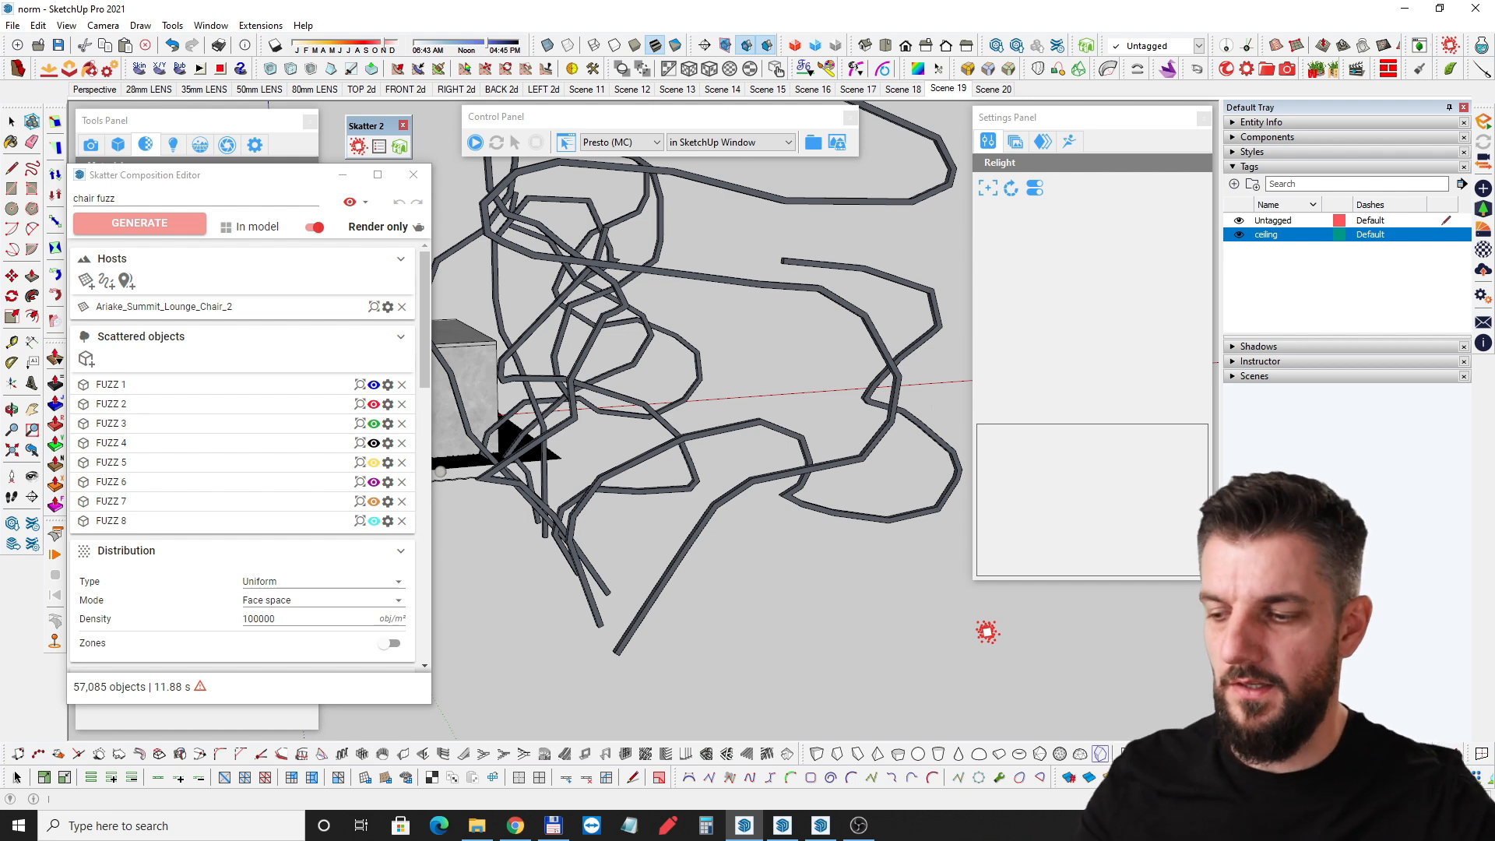
pyautogui.moveTo(734, 550); pyautogui.dragTo(682, 510, button='middle')
pyautogui.keyDown('shift'); pyautogui.moveTo(681, 510); pyautogui.dragTo(856, 543); pyautogui.keyUp('shift')
# Return to the lounge chair and inspect the chair fuzz scatter preview on its seat and backrest.
pyautogui.scroll(10, 623, 469)
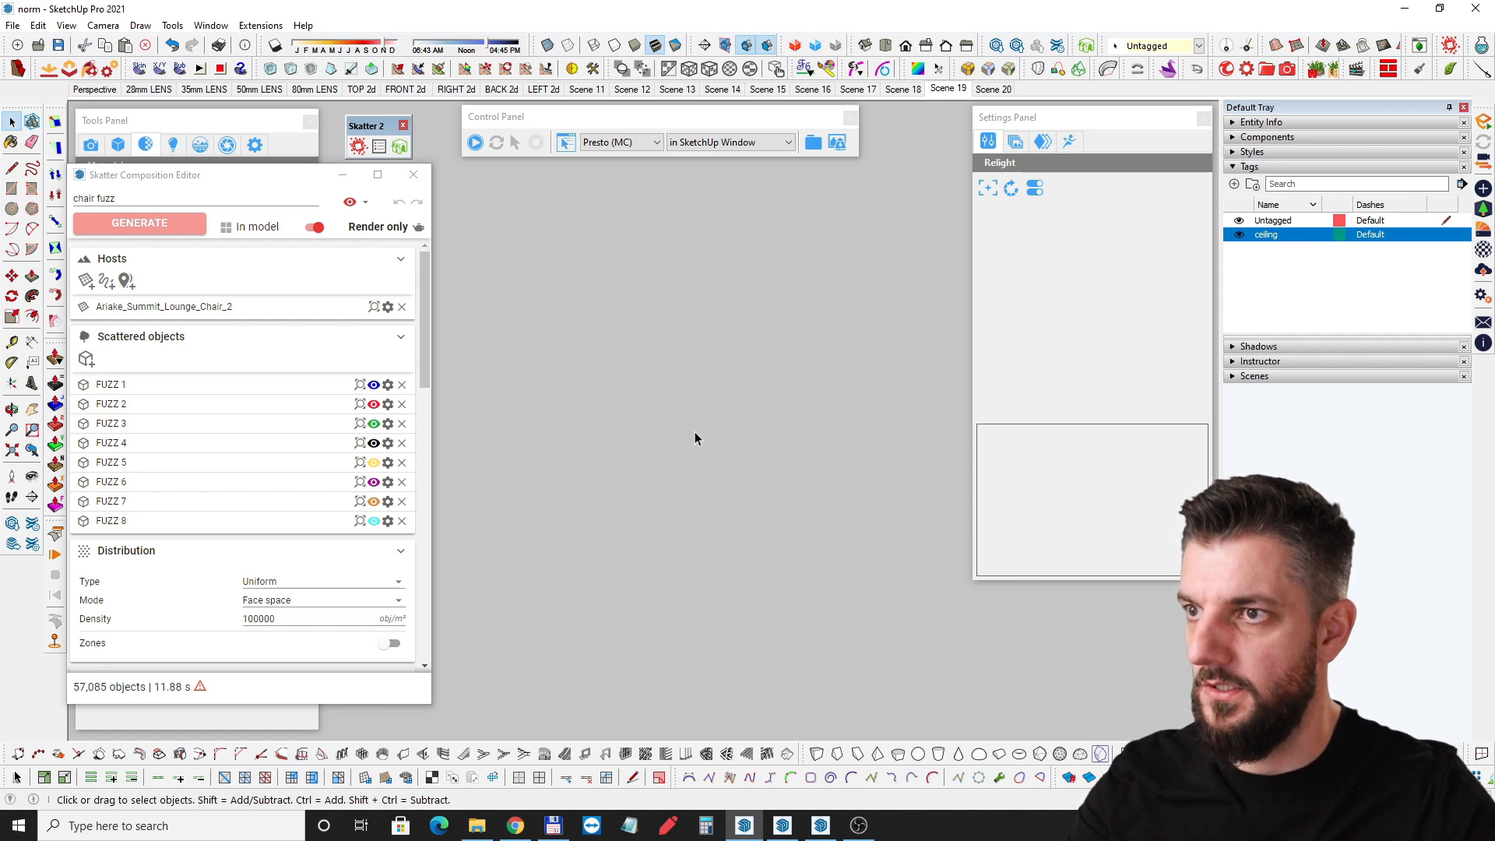
pyautogui.scroll(6, 693, 432)
pyautogui.keyDown('shift'); pyautogui.moveTo(883, 618); pyautogui.dragTo(821, 557, button='middle'); pyautogui.keyUp('shift')
pyautogui.scroll(3, 732, 525)
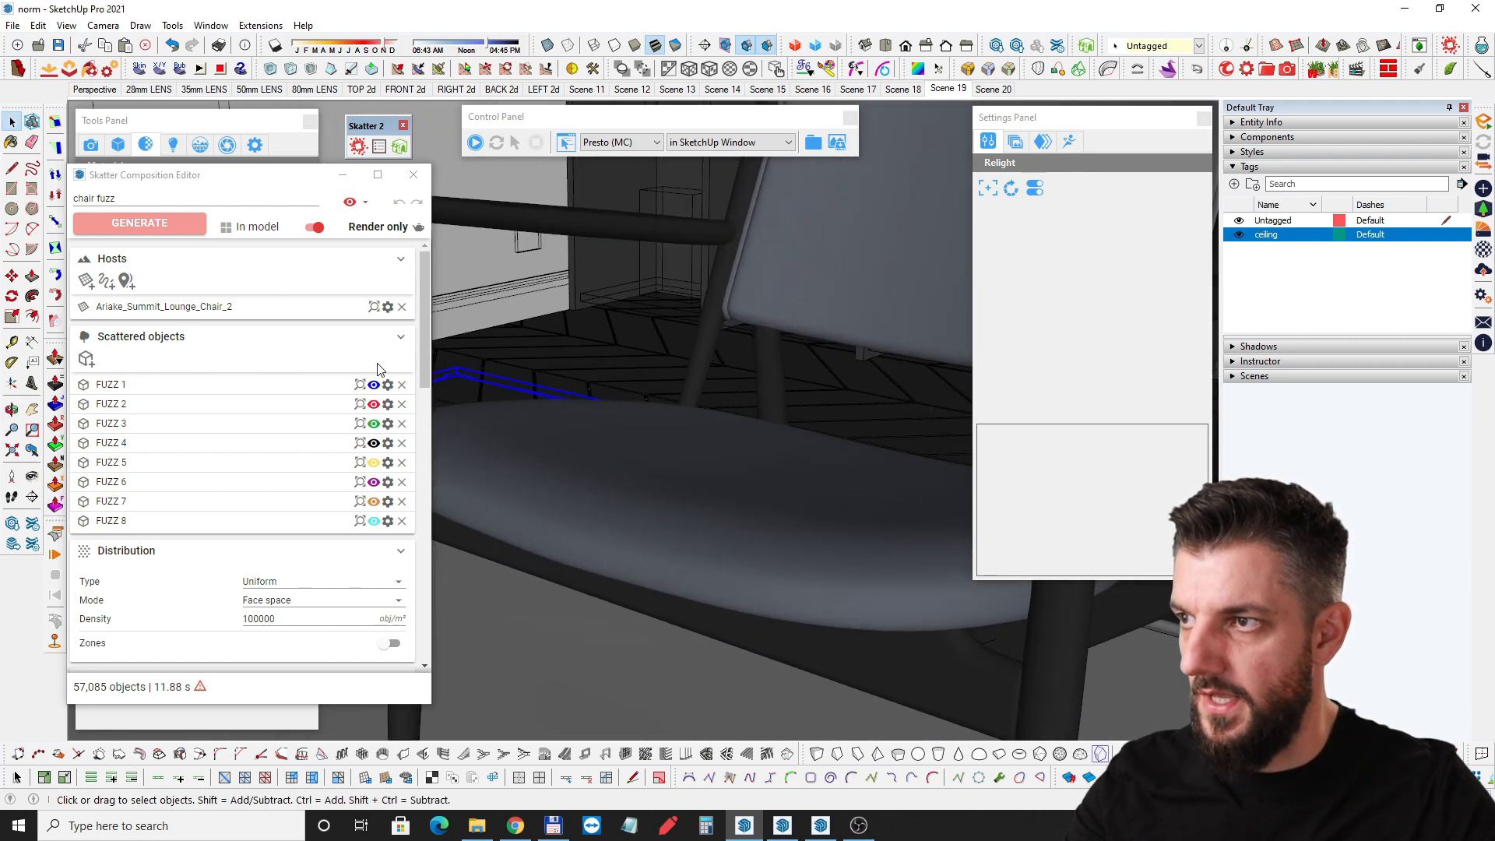
pyautogui.moveTo(630, 484); pyautogui.dragTo(568, 457, button='middle')
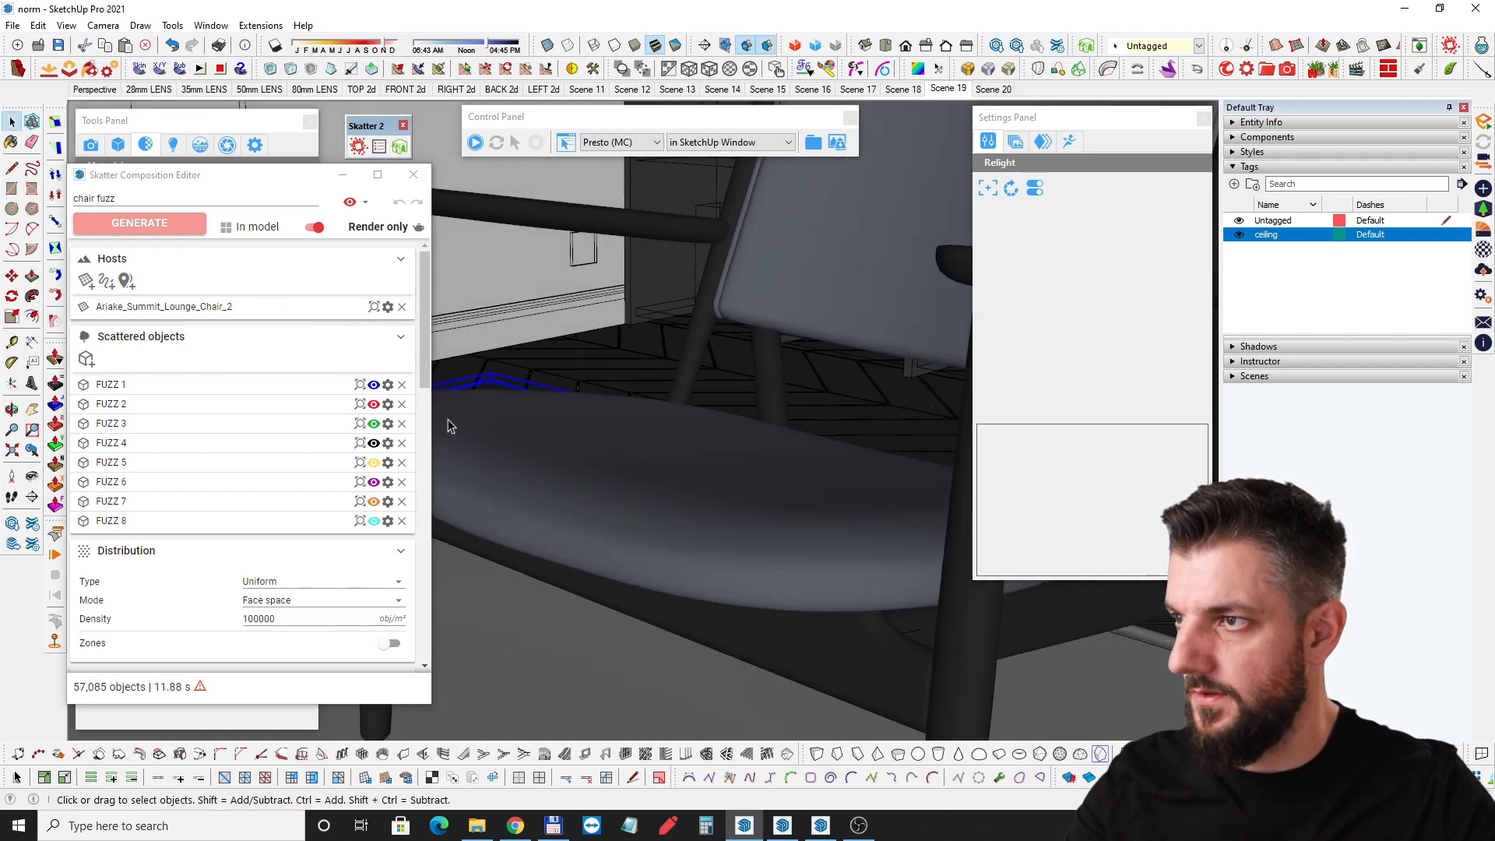
pyautogui.click(231, 389)
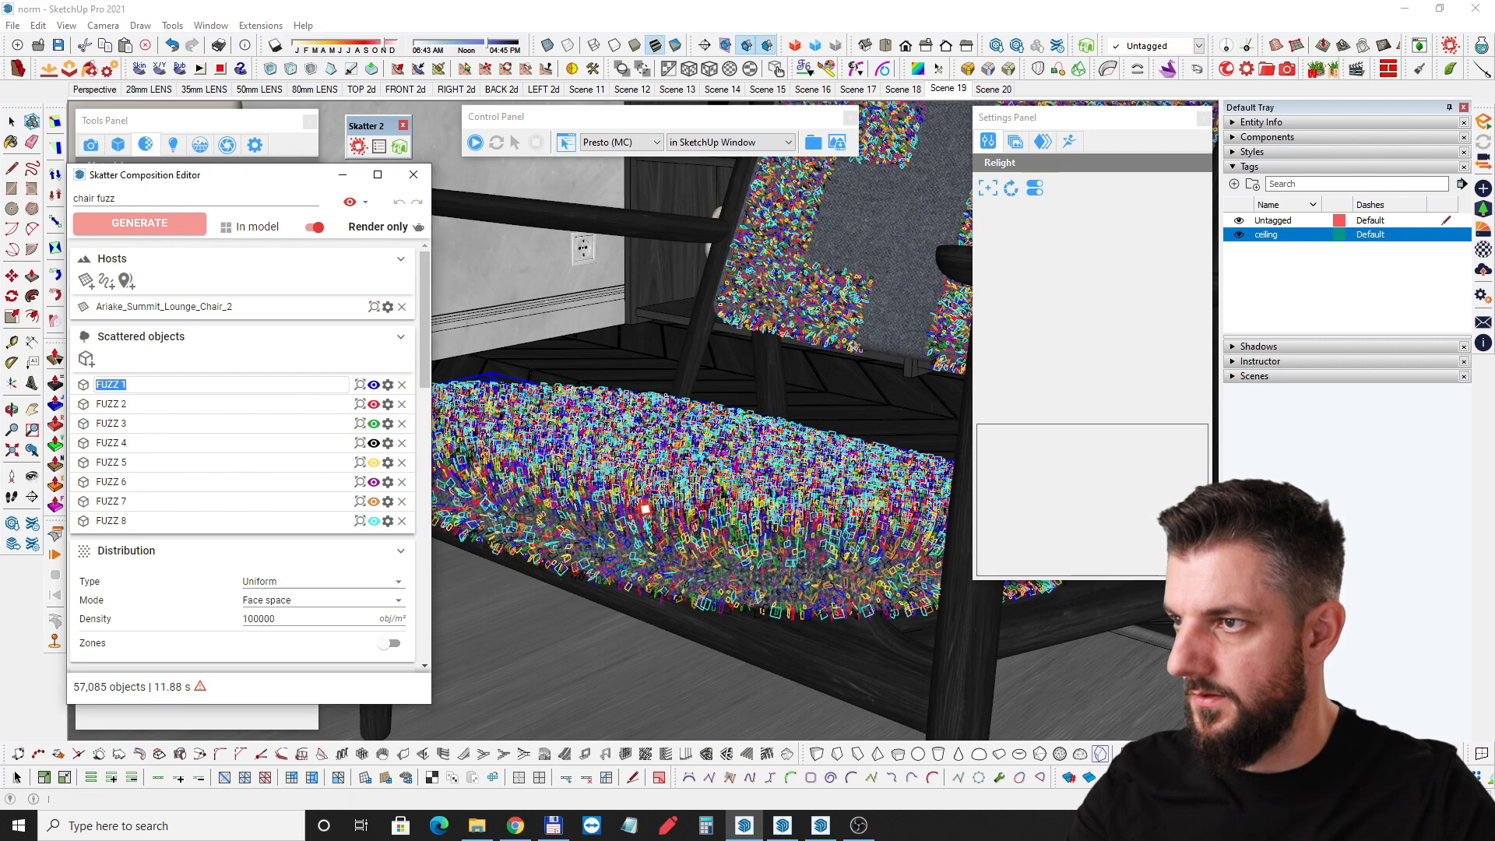
pyautogui.moveTo(661, 502)
pyautogui.mouseDown(button='middle')
pyautogui.moveTo(741, 471)
pyautogui.moveTo(889, 475)
pyautogui.moveTo(651, 515)
pyautogui.moveTo(841, 487)
pyautogui.moveTo(604, 568)
pyautogui.moveTo(738, 455)
pyautogui.mouseUp(button='middle')
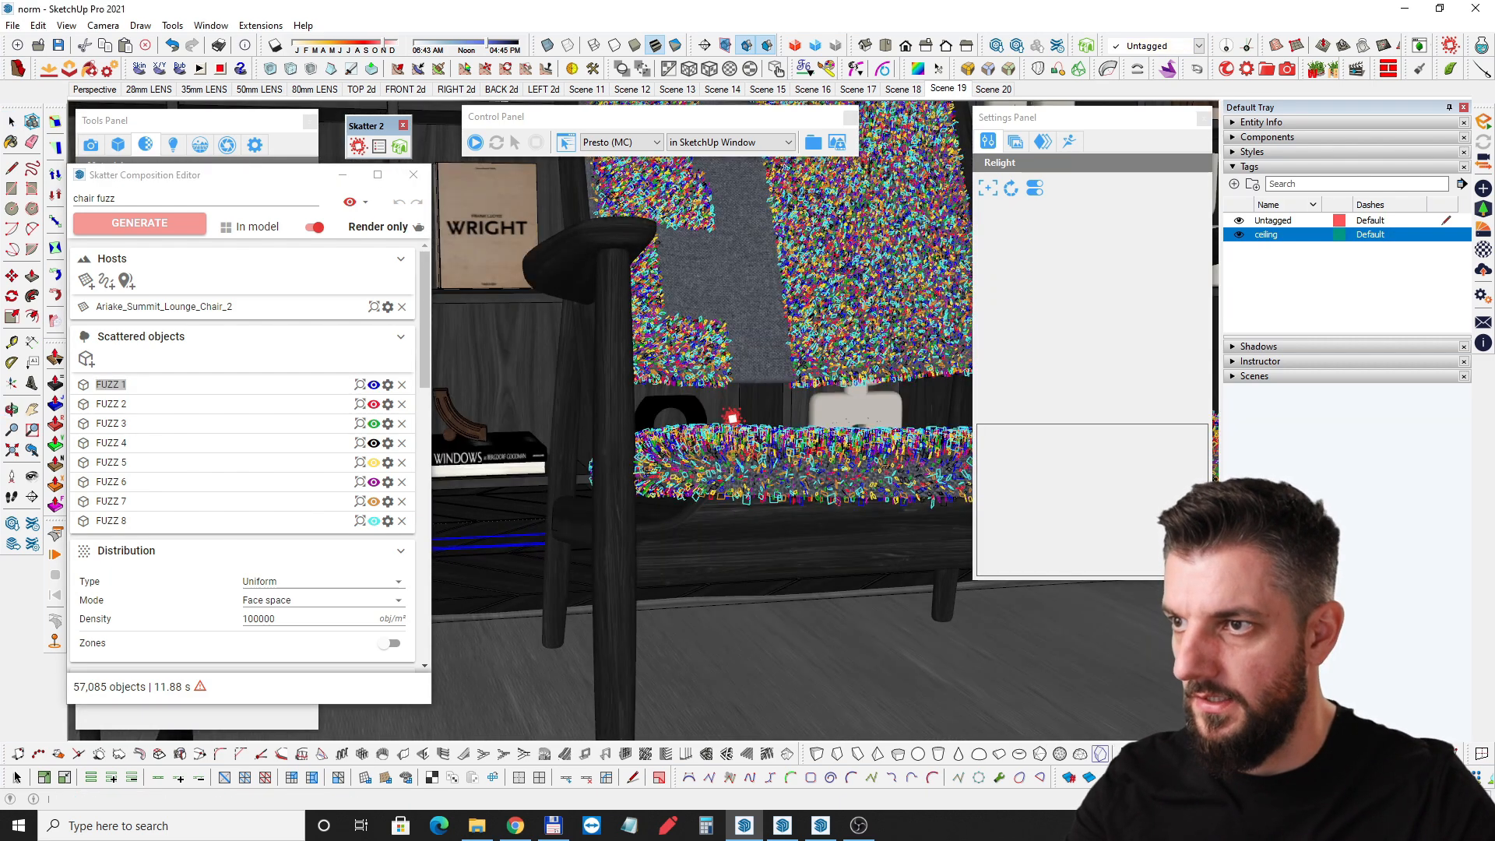
pyautogui.moveTo(698, 378)
pyautogui.mouseDown(button='middle')
pyautogui.moveTo(517, 433)
pyautogui.moveTo(753, 433)
pyautogui.moveTo(550, 493)
pyautogui.moveTo(812, 491)
pyautogui.moveTo(677, 500)
pyautogui.mouseUp(button='middle')
# Close the chair fuzz composition, open the 101 copenhagen composition for editing, and dismiss the Composition Manager and the preview limit notice.
pyautogui.moveTo(600, 288); pyautogui.dragTo(667, 444, button='middle')
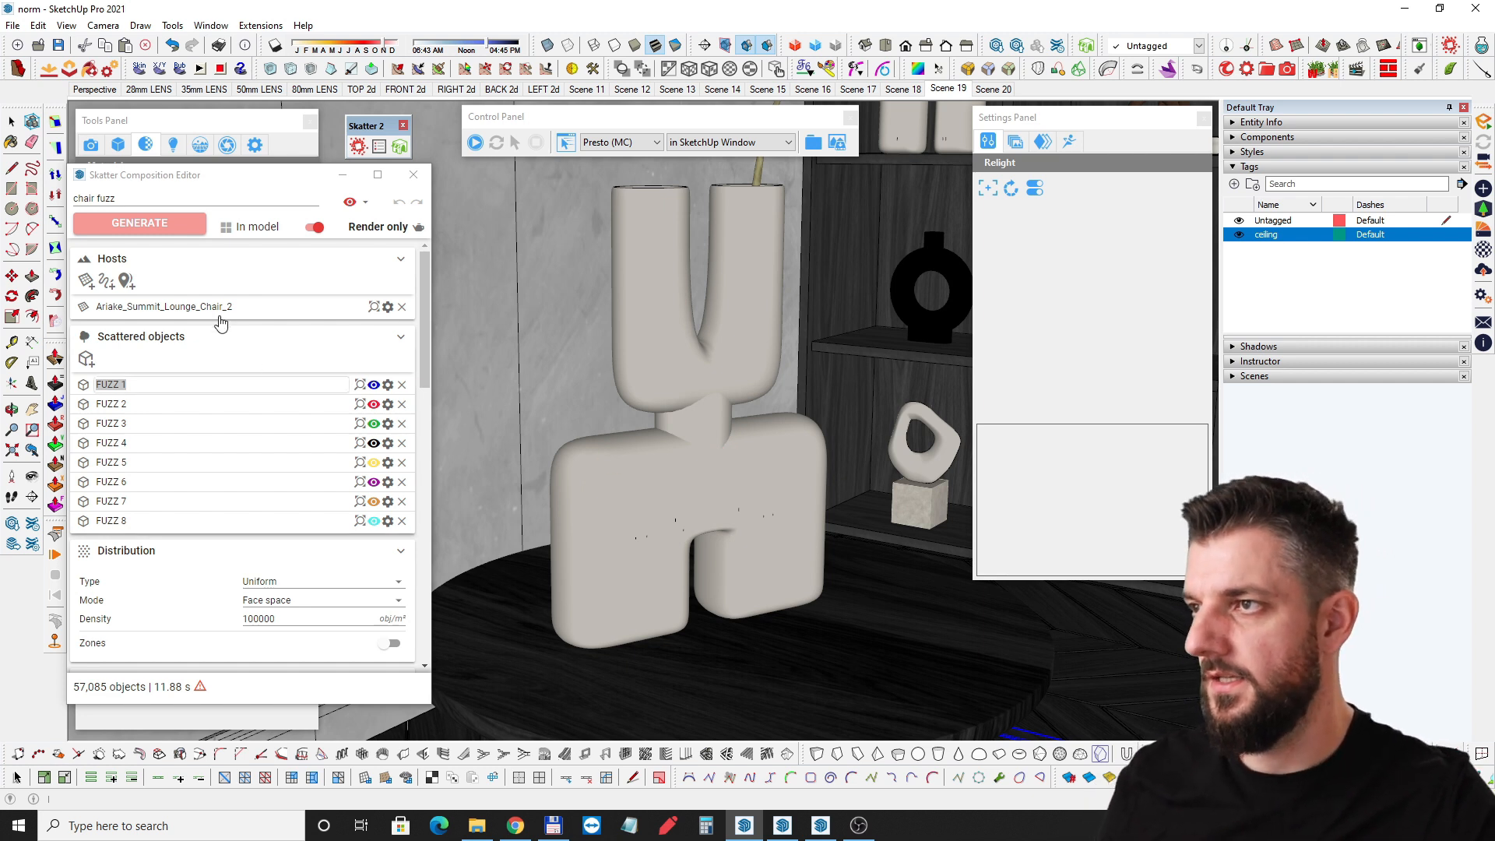
pyautogui.click(358, 147)
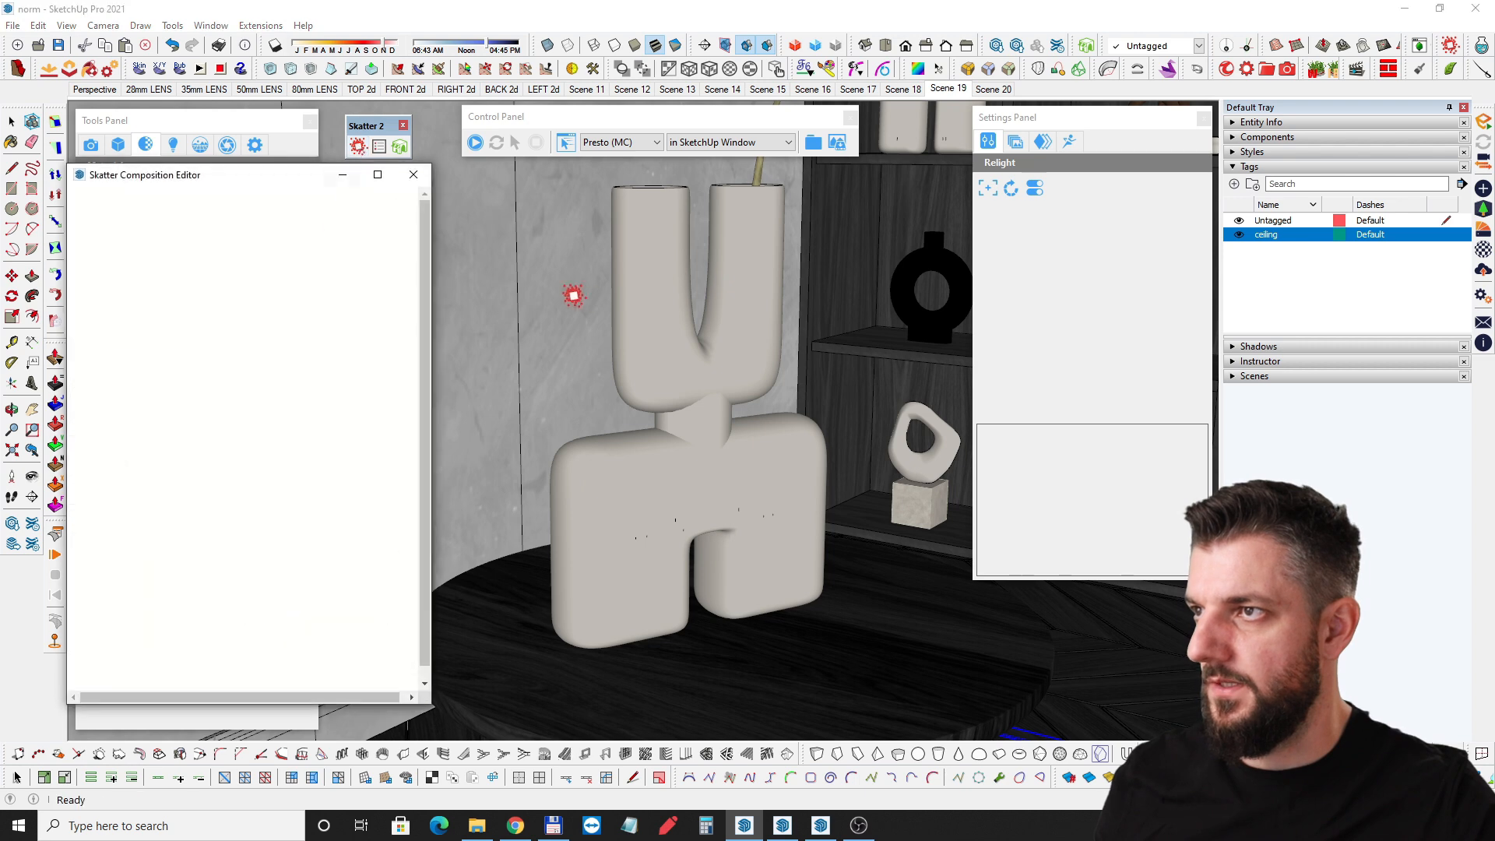
pyautogui.click(413, 175)
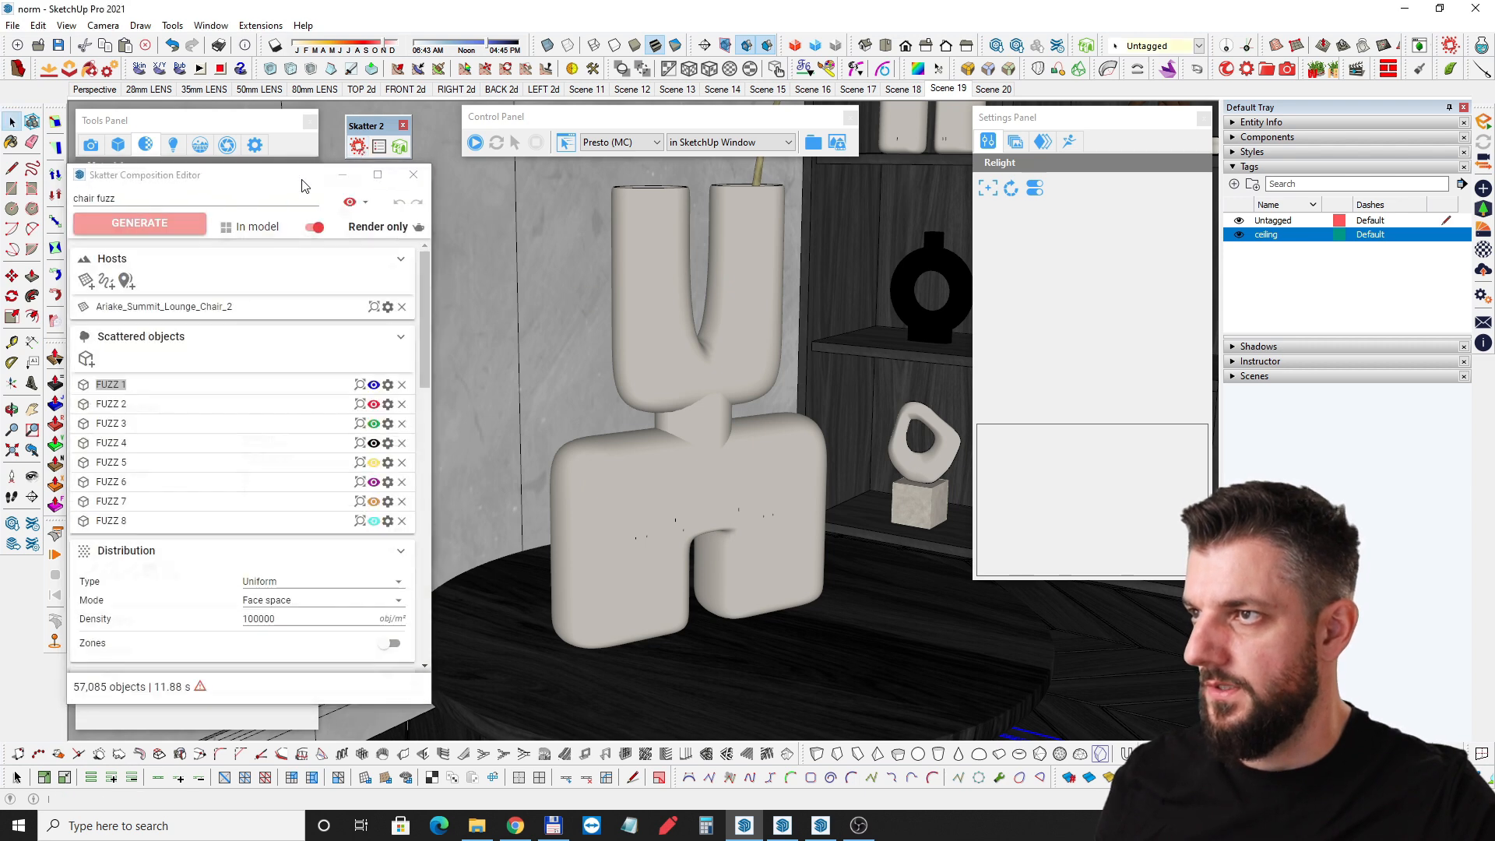
pyautogui.click(412, 174)
pyautogui.click(379, 146)
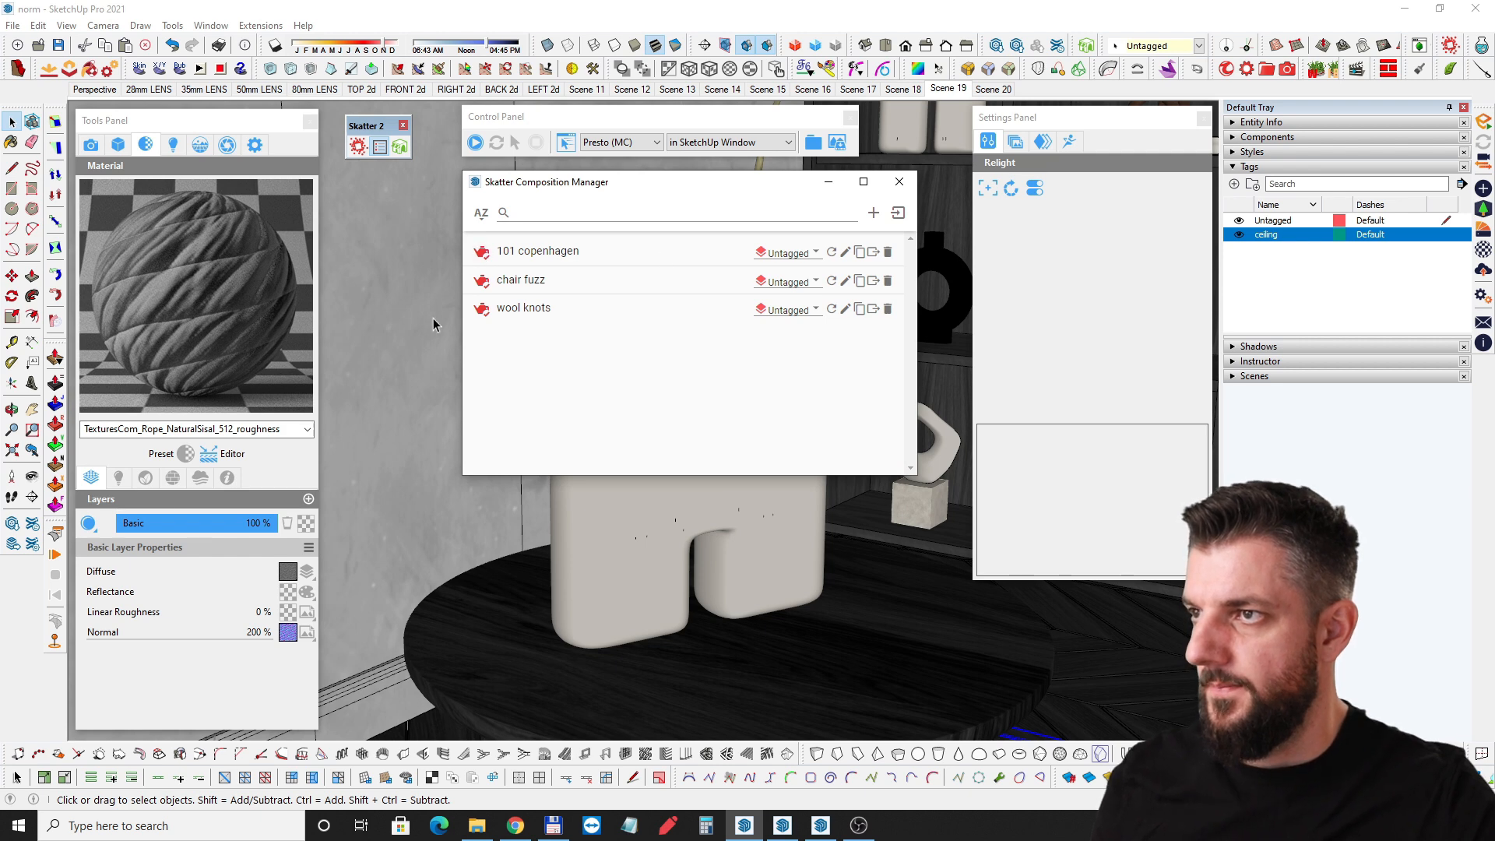
pyautogui.click(845, 253)
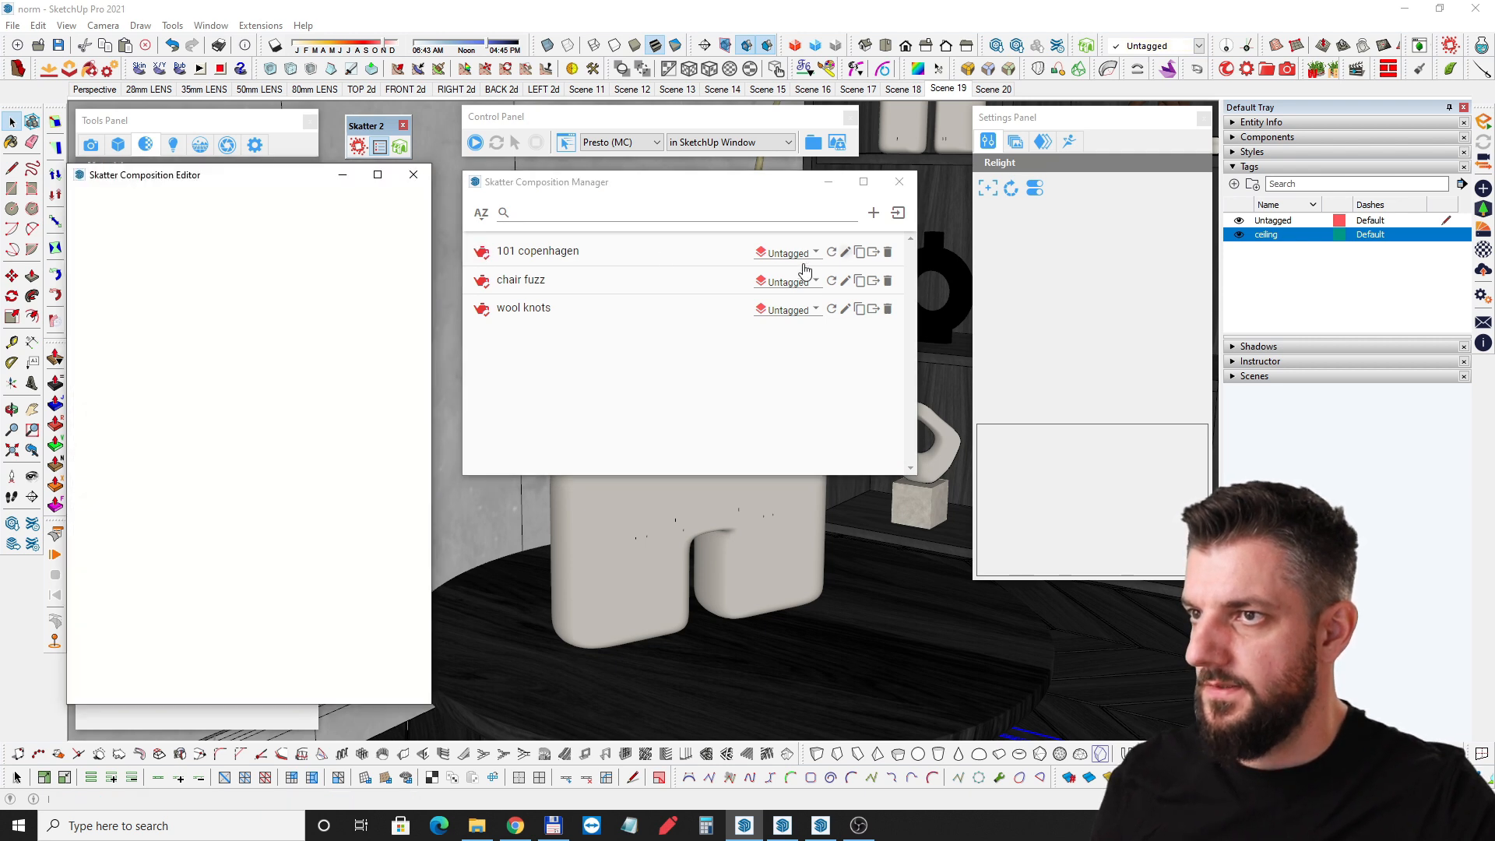
pyautogui.click(899, 183)
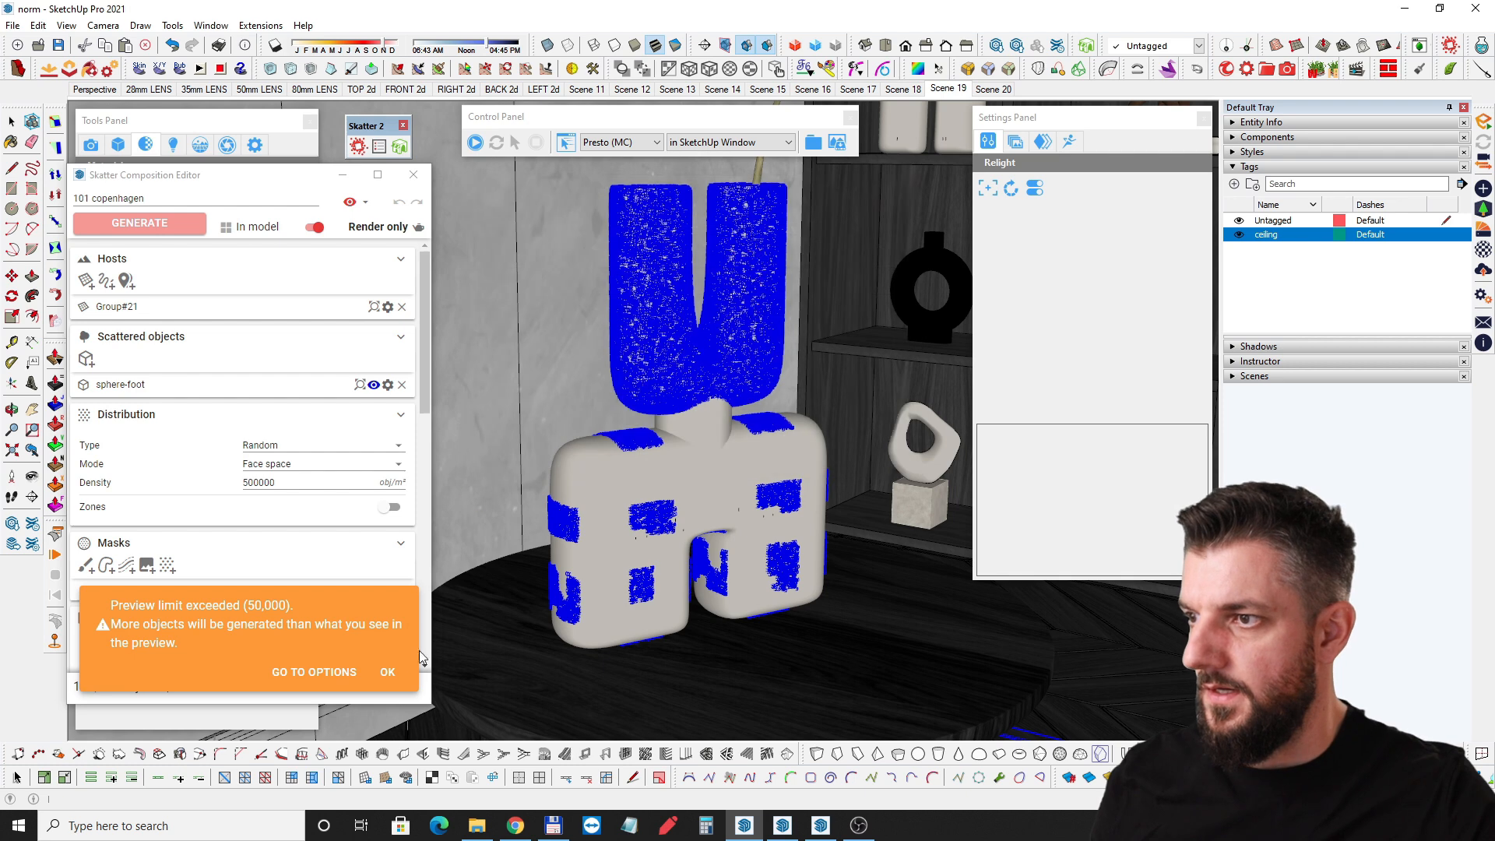
pyautogui.click(388, 675)
# Examine up close the scatter preview of the sphere-foot objects on the vase.
pyautogui.moveTo(667, 401); pyautogui.dragTo(664, 338, button='middle')
pyautogui.scroll(4, 664, 338)
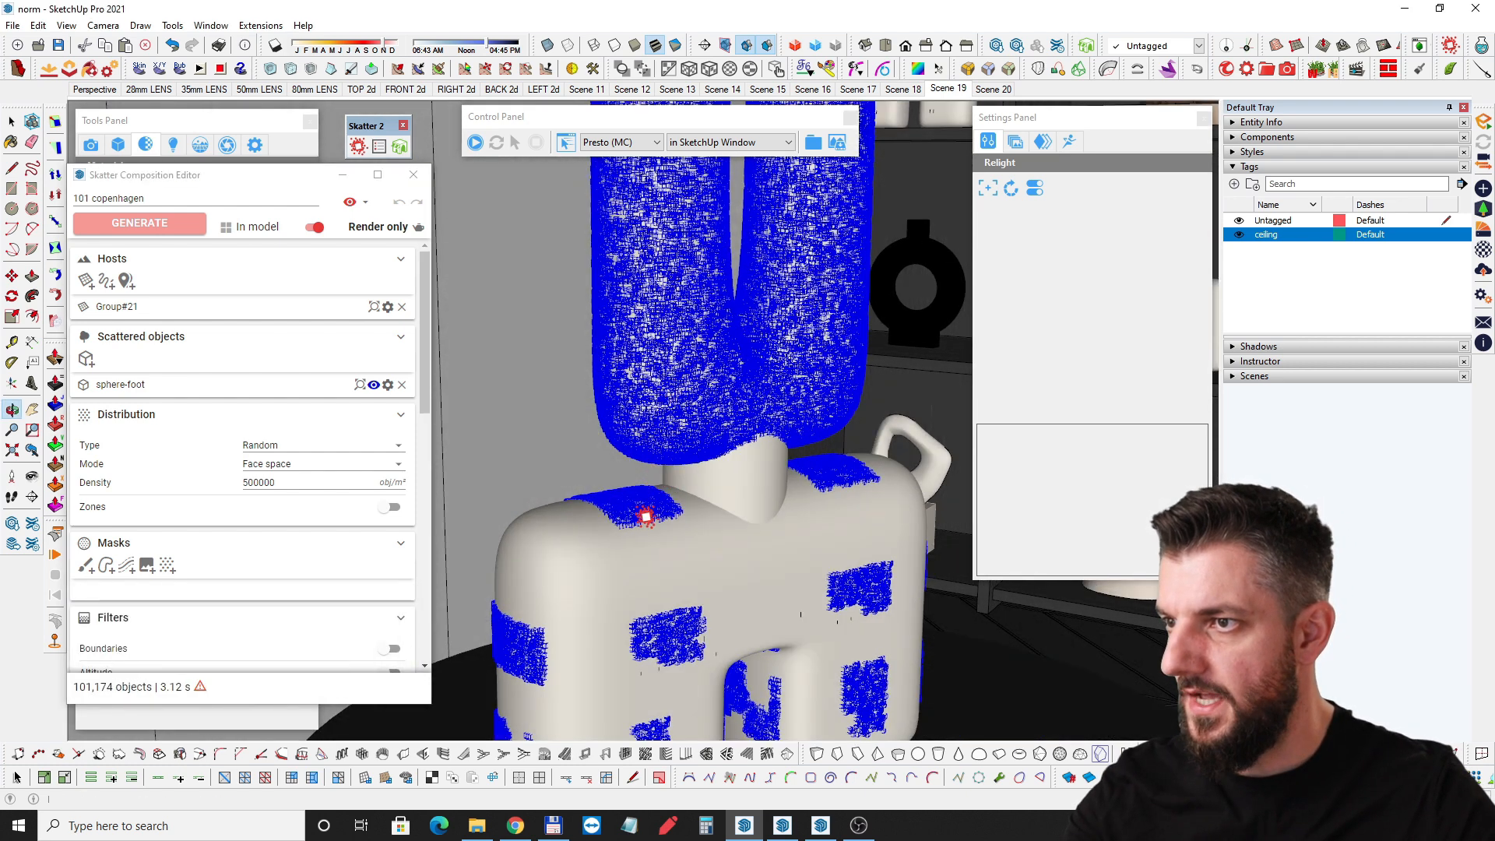
pyautogui.scroll(2, 636, 504)
pyautogui.scroll(6, 640, 499)
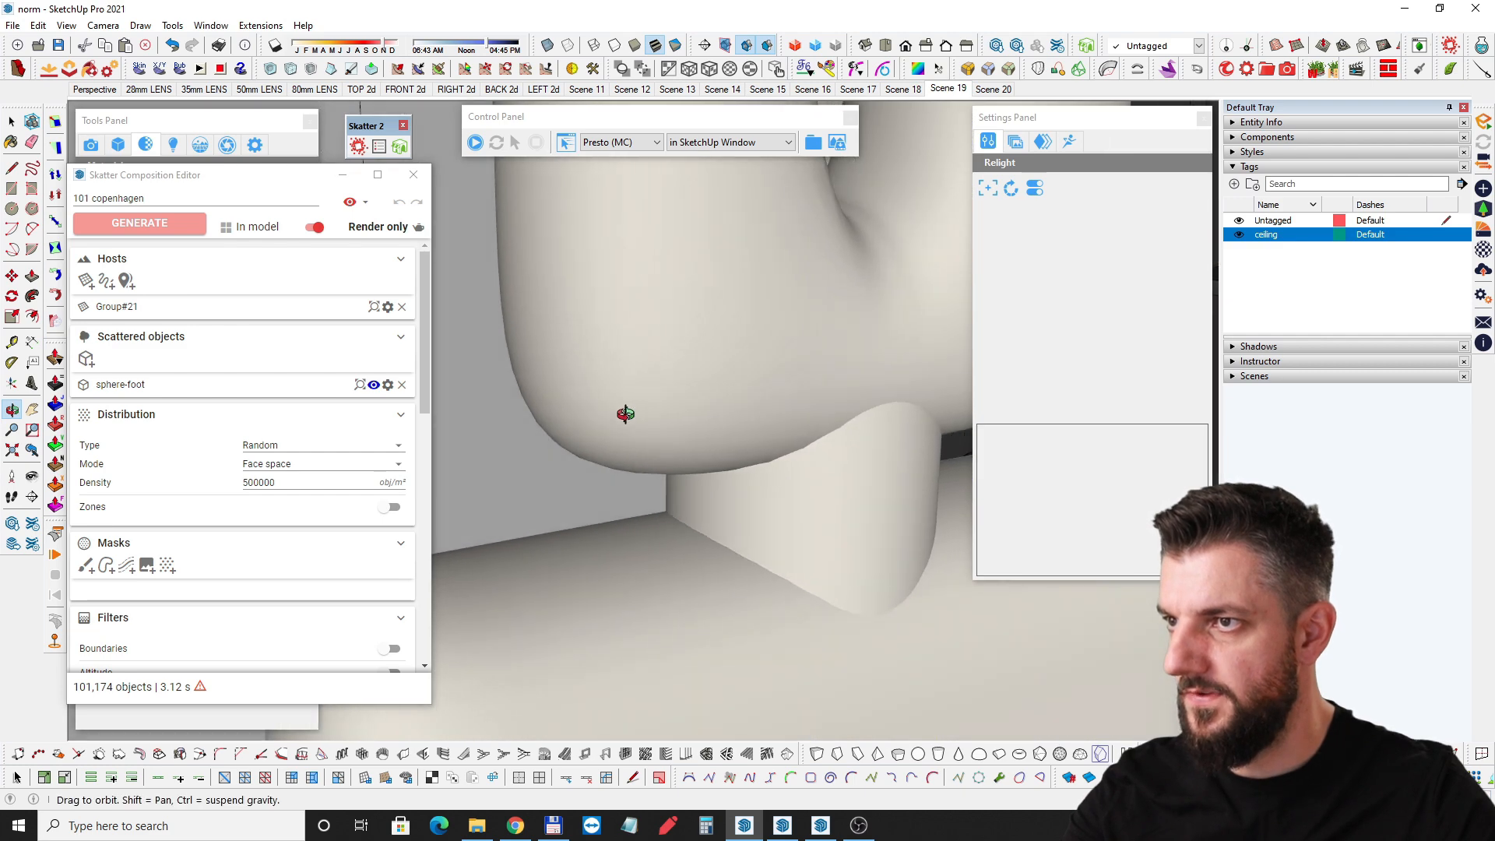
pyautogui.scroll(-2, 613, 510)
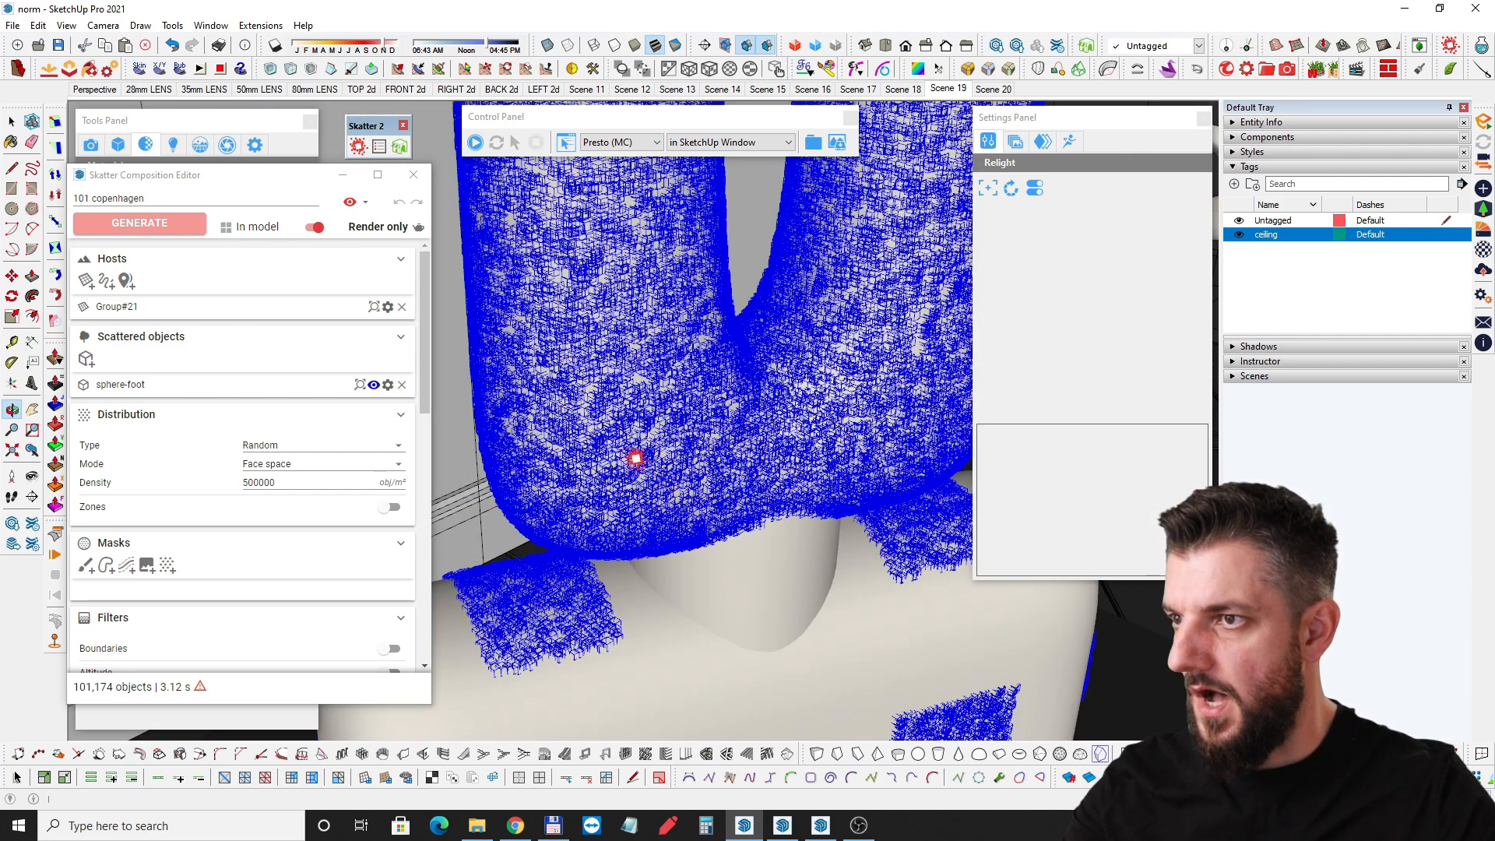
pyautogui.scroll(-5, 631, 461)
pyautogui.moveTo(616, 418); pyautogui.dragTo(620, 471, button='middle')
pyautogui.scroll(-3, 620, 467)
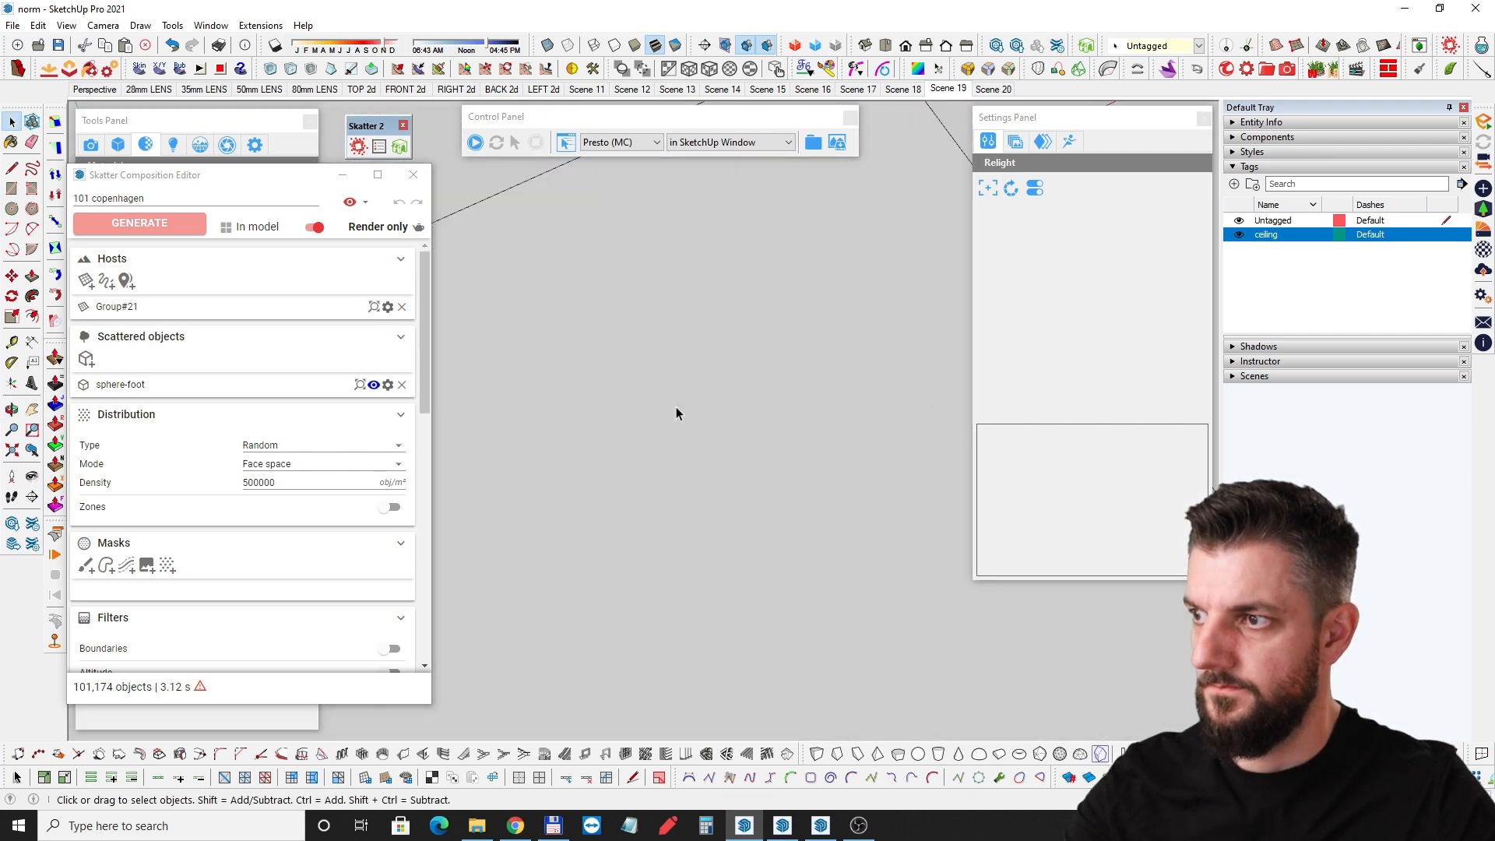
# Select and inspect the small source sphere outside the room, and go back to the vase on the table.
pyautogui.scroll(-3, 675, 407)
pyautogui.keyDown('shift'); pyautogui.moveTo(818, 651); pyautogui.dragTo(794, 374, button='middle'); pyautogui.keyUp('shift')
pyautogui.moveTo(784, 574); pyautogui.dragTo(755, 387, button='middle')
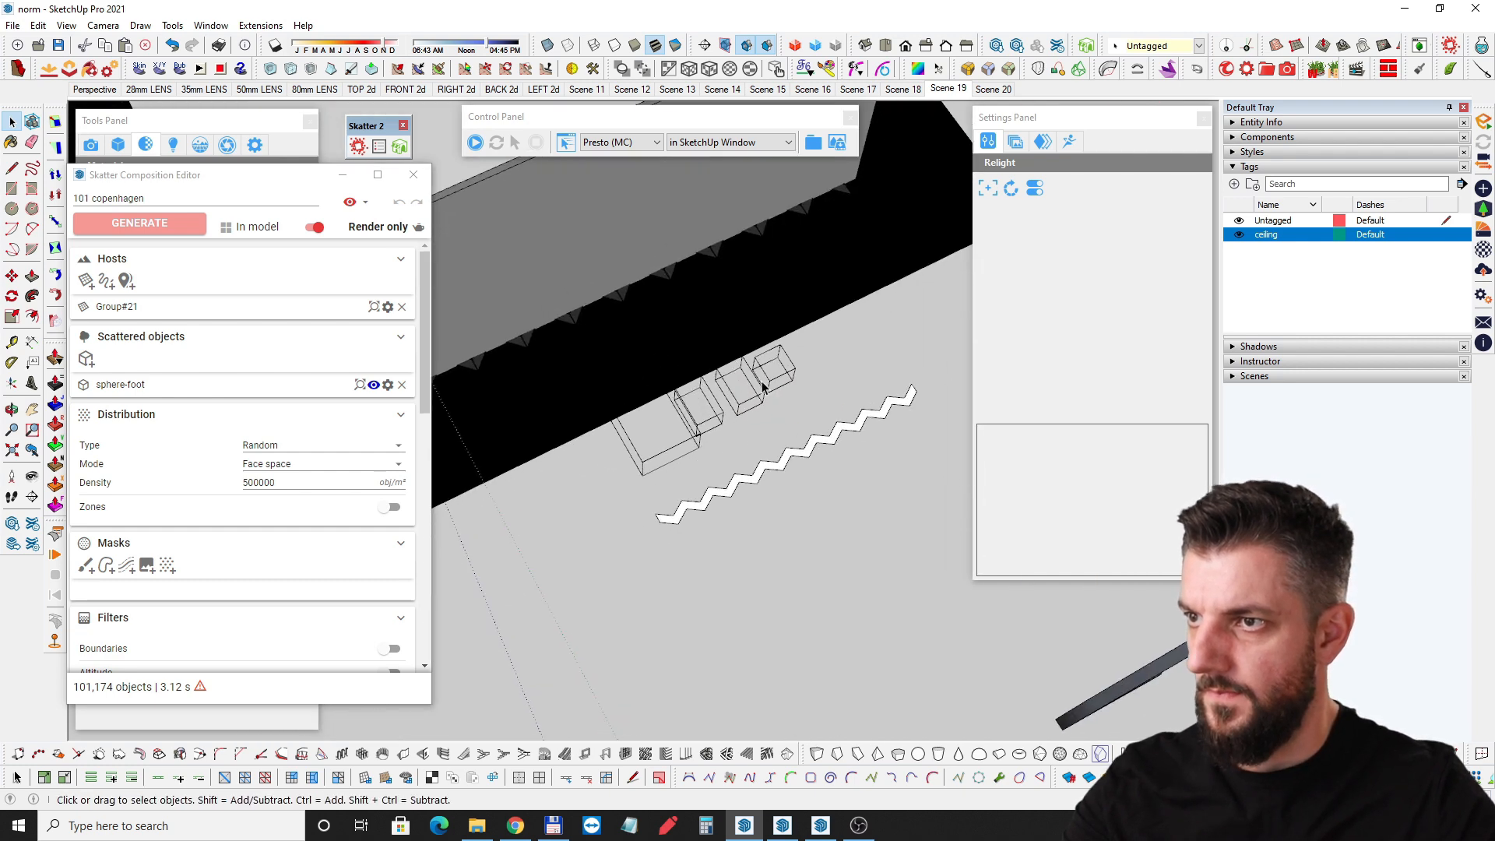
pyautogui.scroll(4, 770, 380)
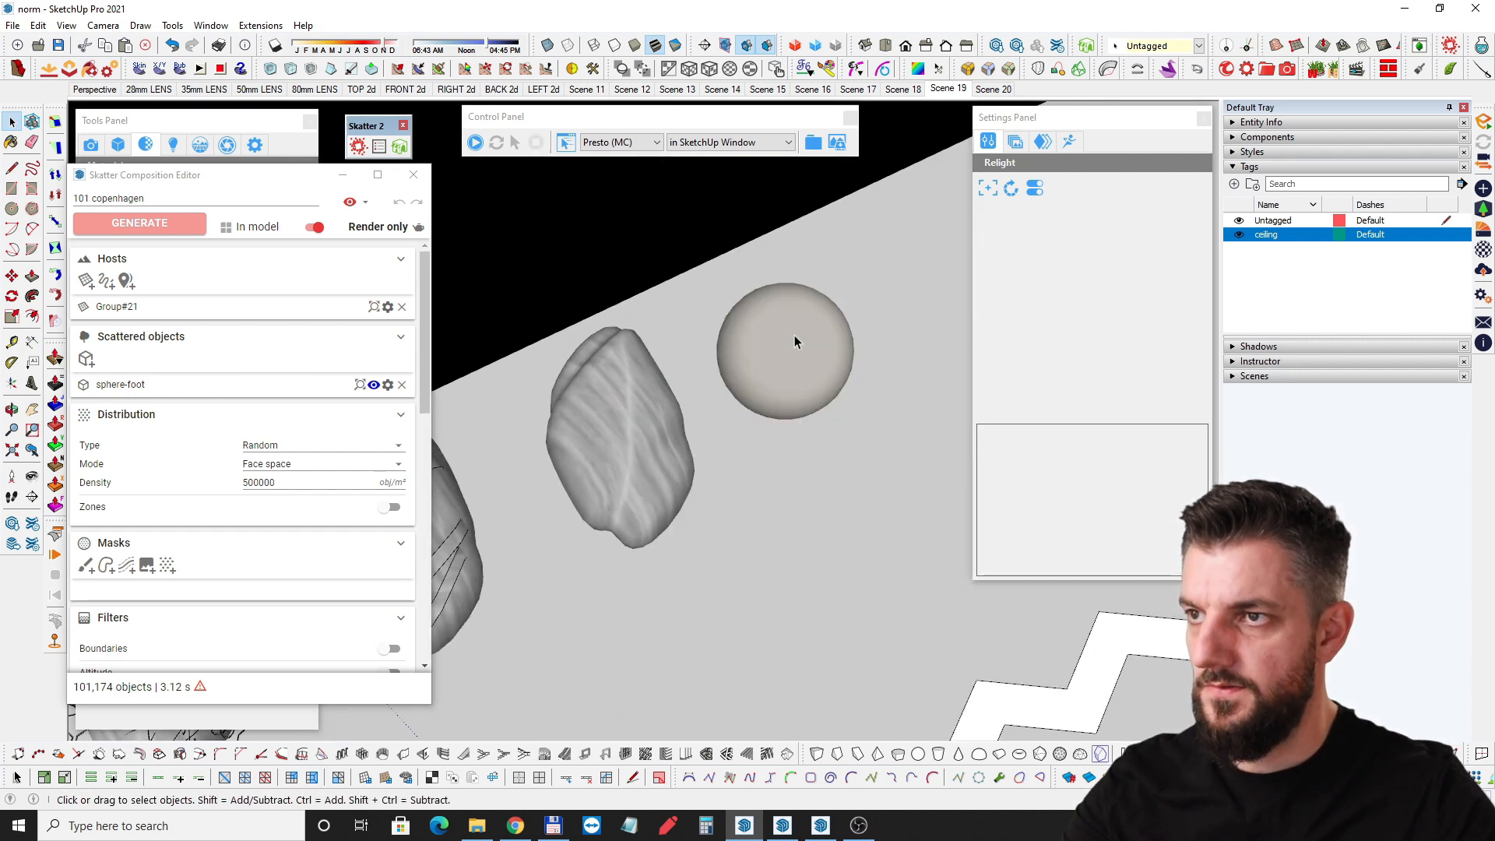
pyautogui.click(794, 335)
pyautogui.scroll(3, 802, 343)
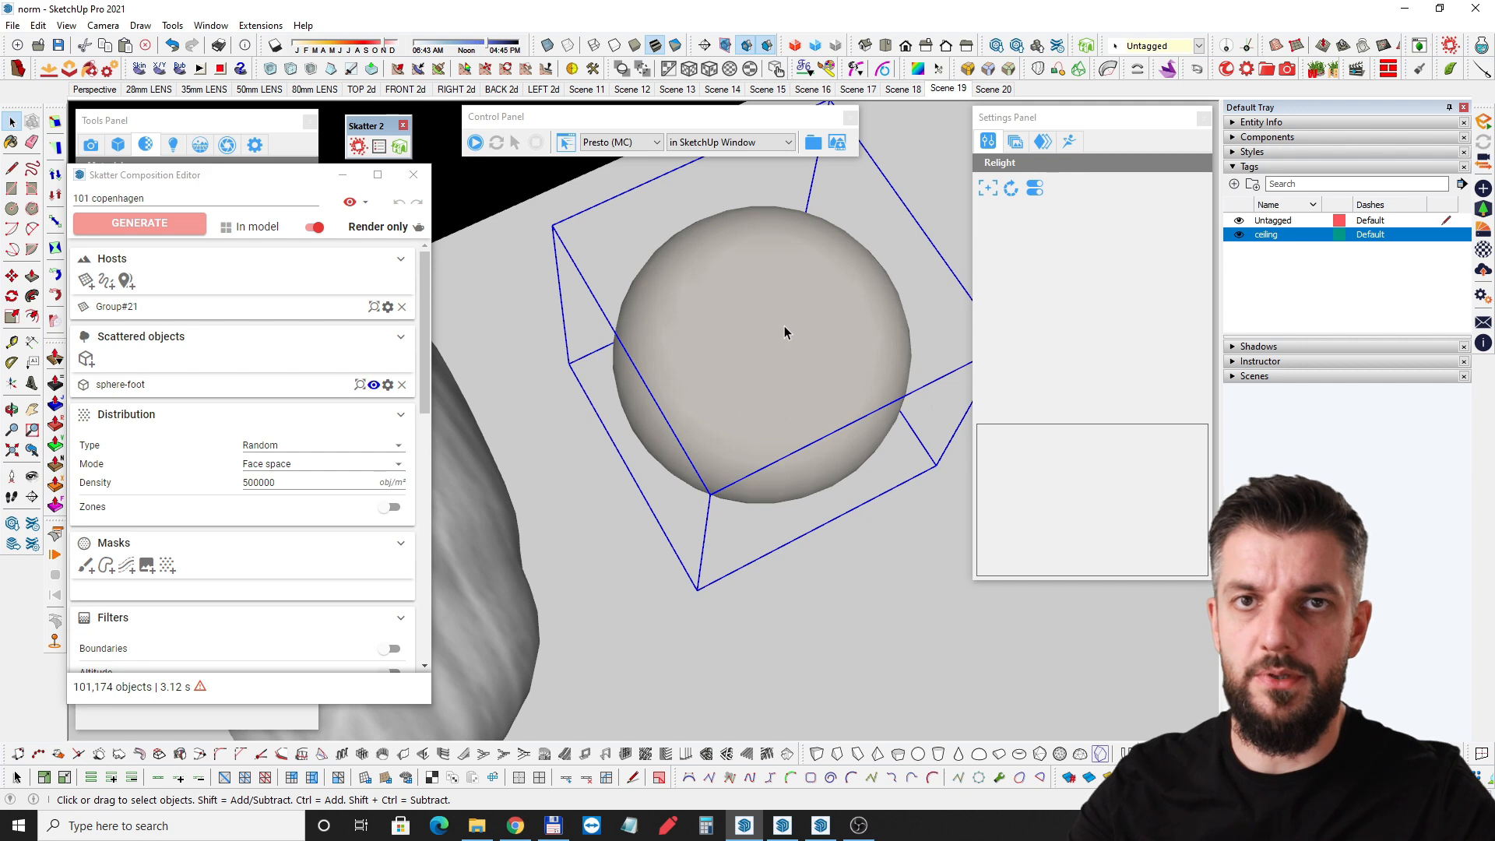
pyautogui.scroll(-5, 767, 324)
pyautogui.moveTo(731, 363)
pyautogui.mouseDown(button='middle')
pyautogui.moveTo(674, 542)
pyautogui.moveTo(691, 280)
pyautogui.moveTo(810, 360)
pyautogui.moveTo(1140, 418)
pyautogui.moveTo(677, 447)
pyautogui.mouseUp(button='middle')
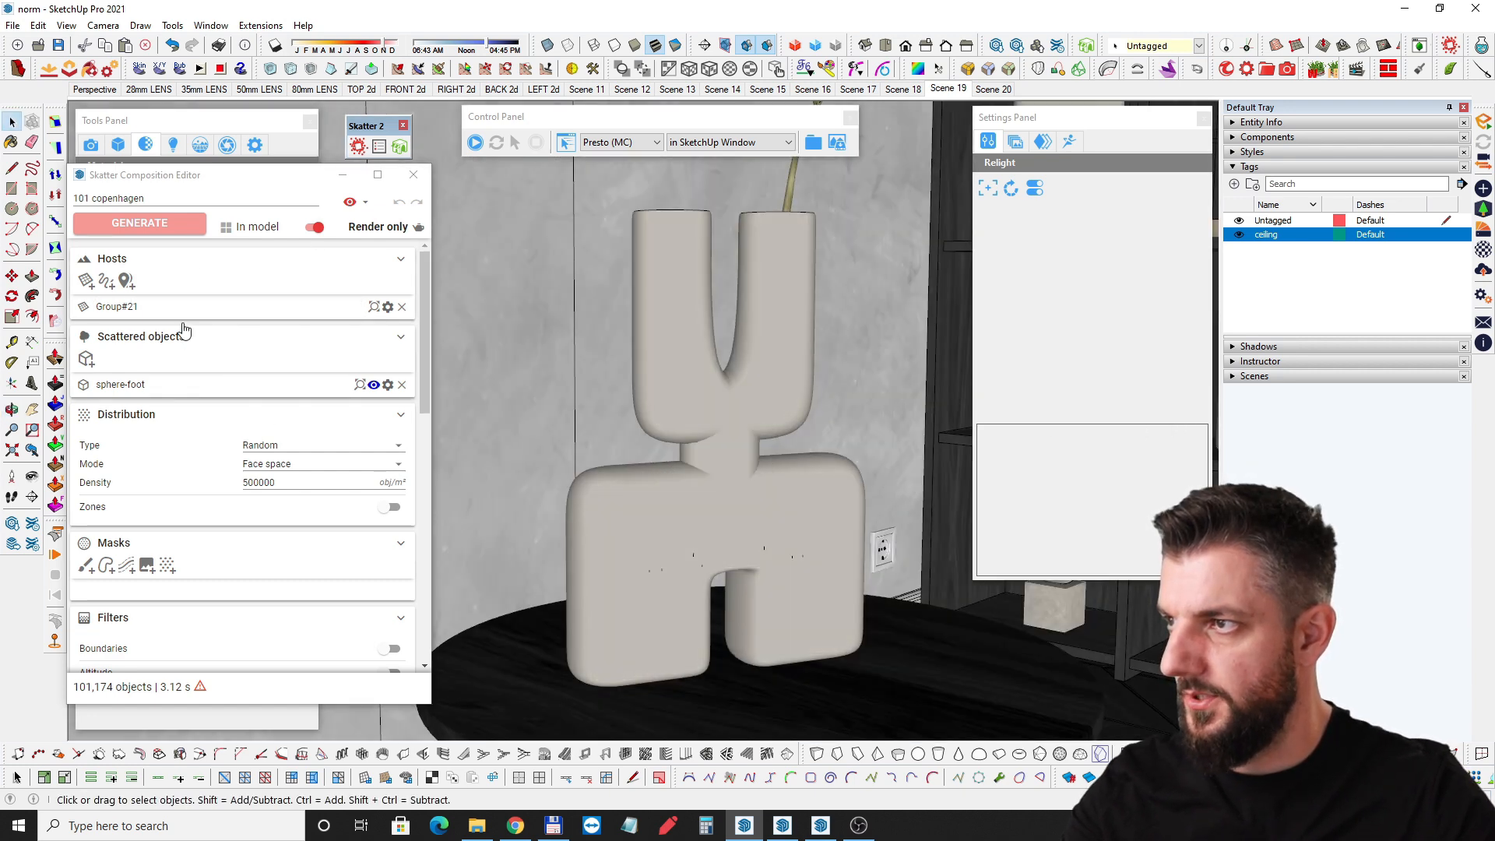
# Review the 101 copenhagen composition's host, sphere-foot object options, distribution density, filters and random scale settings alongside the vase preview.
pyautogui.doubleClick(117, 306)
pyautogui.doubleClick(166, 384)
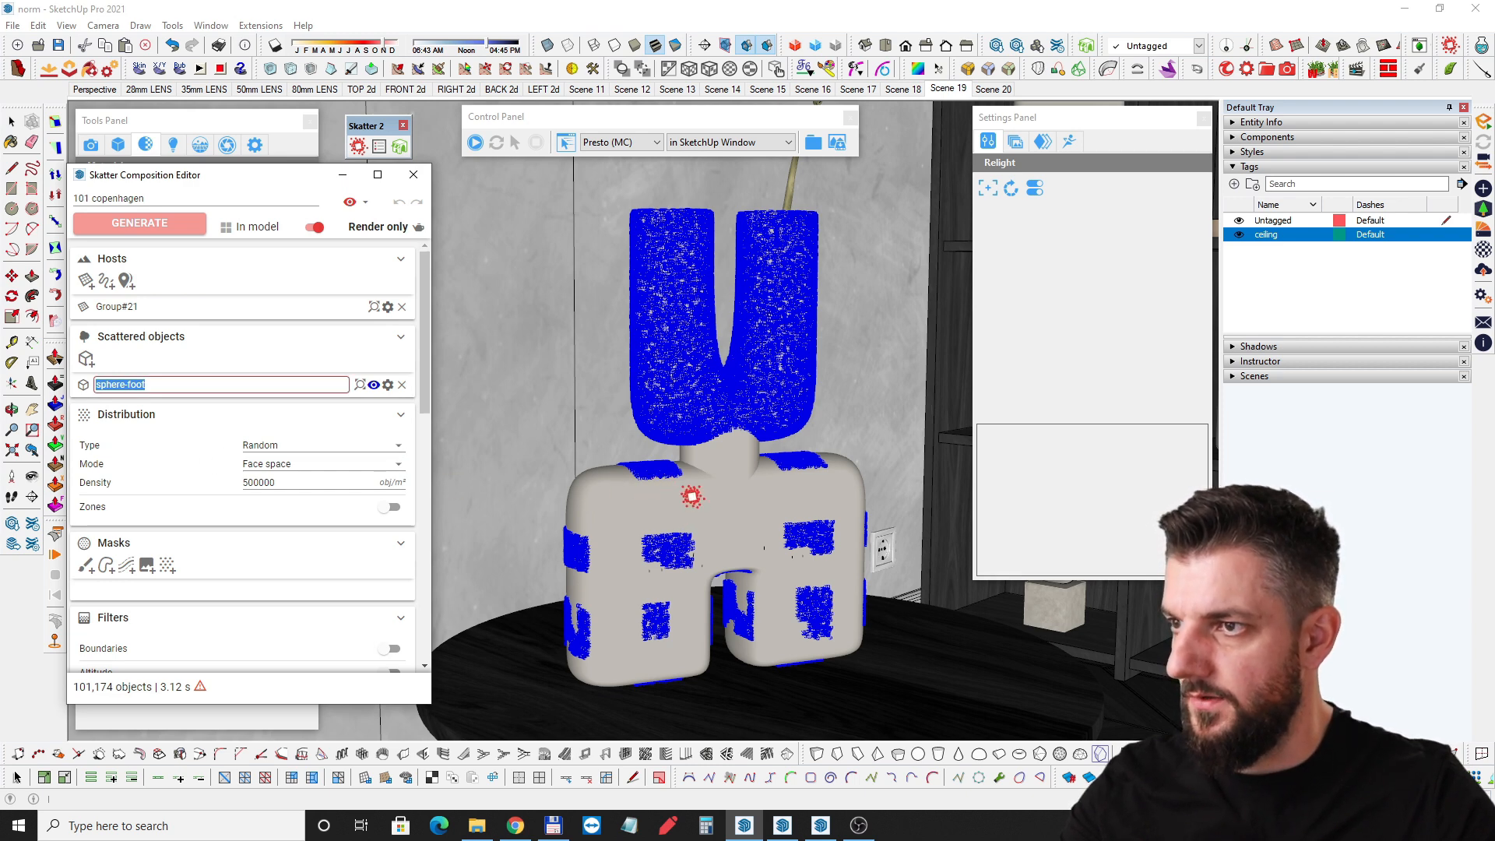
pyautogui.scroll(3, 654, 475)
pyautogui.scroll(3, 651, 472)
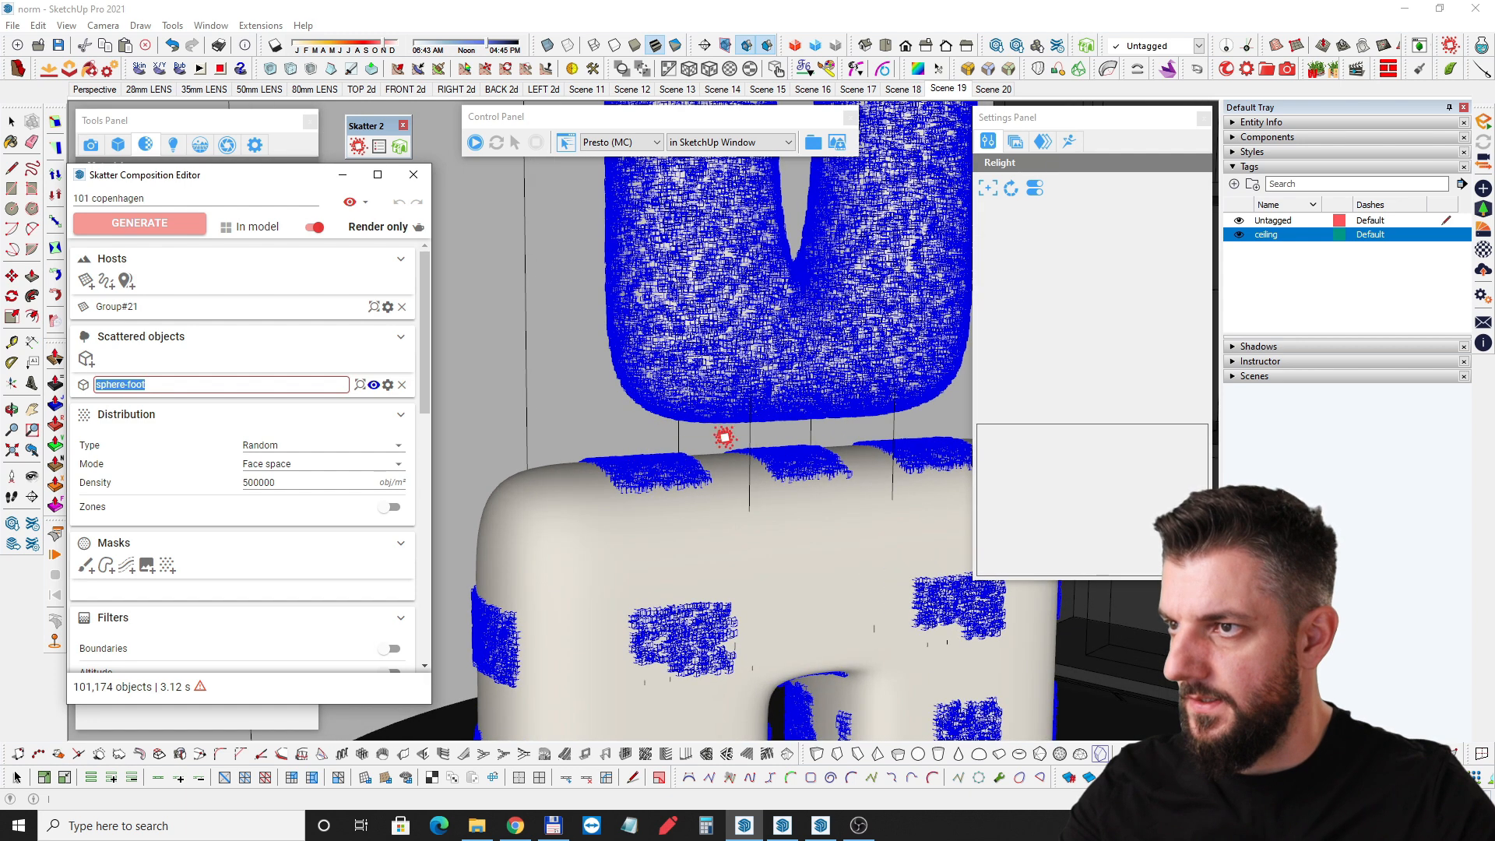
pyautogui.click(260, 482)
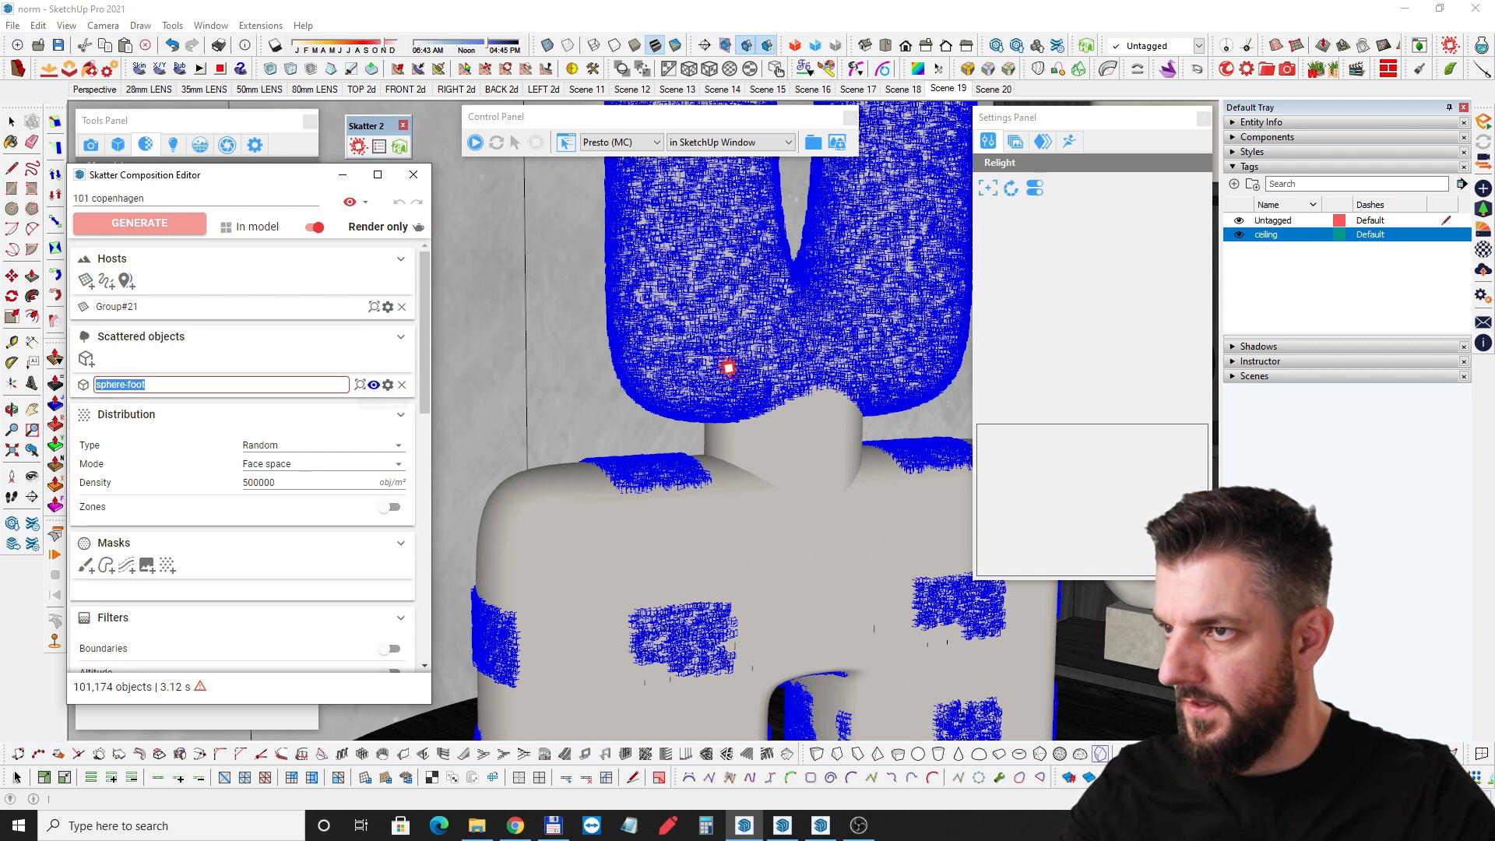
pyautogui.click(386, 384)
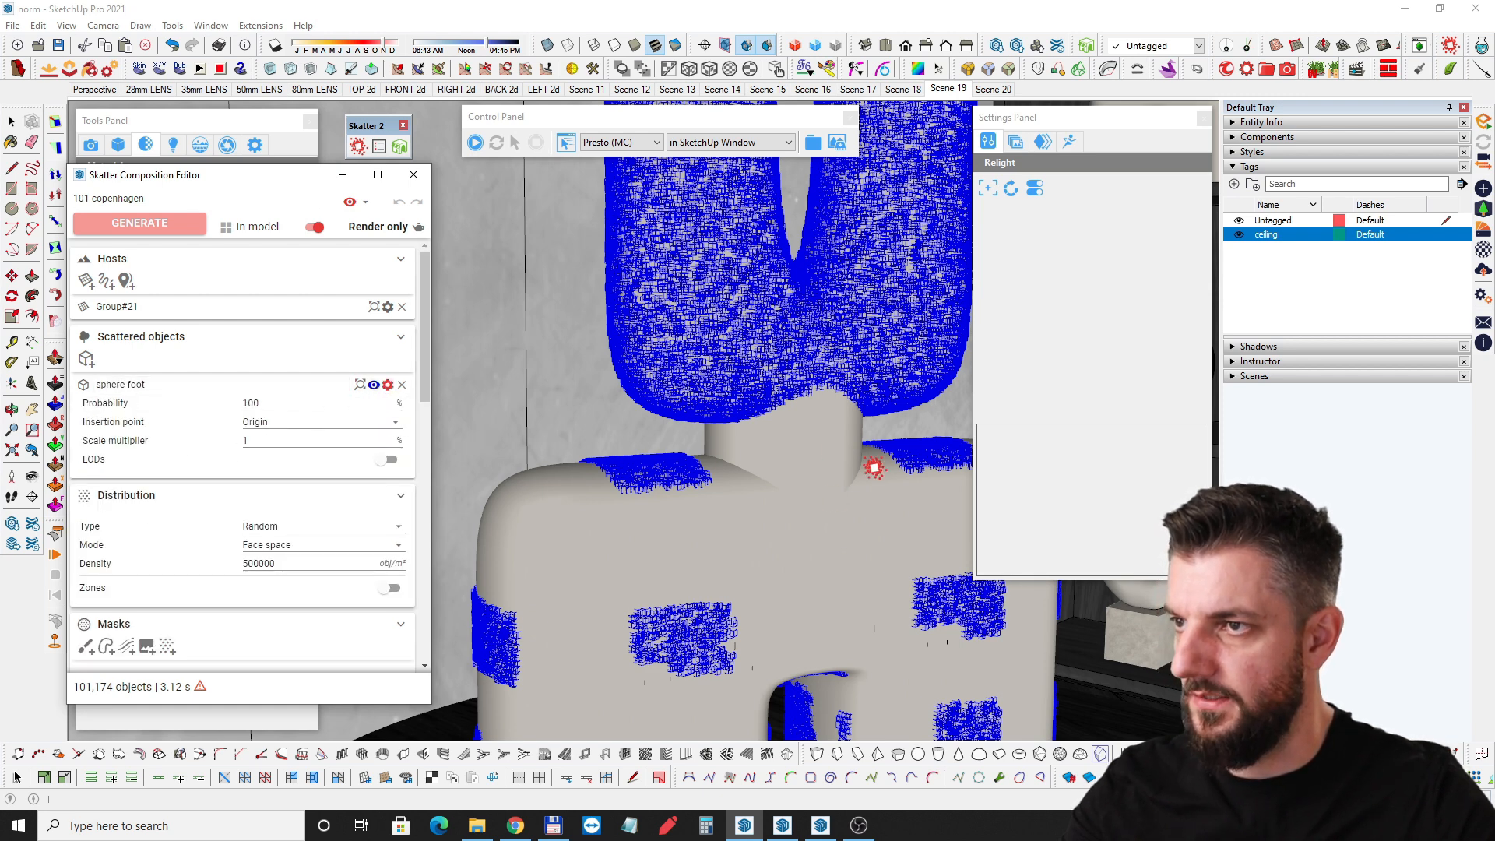
pyautogui.scroll(-6, 230, 479)
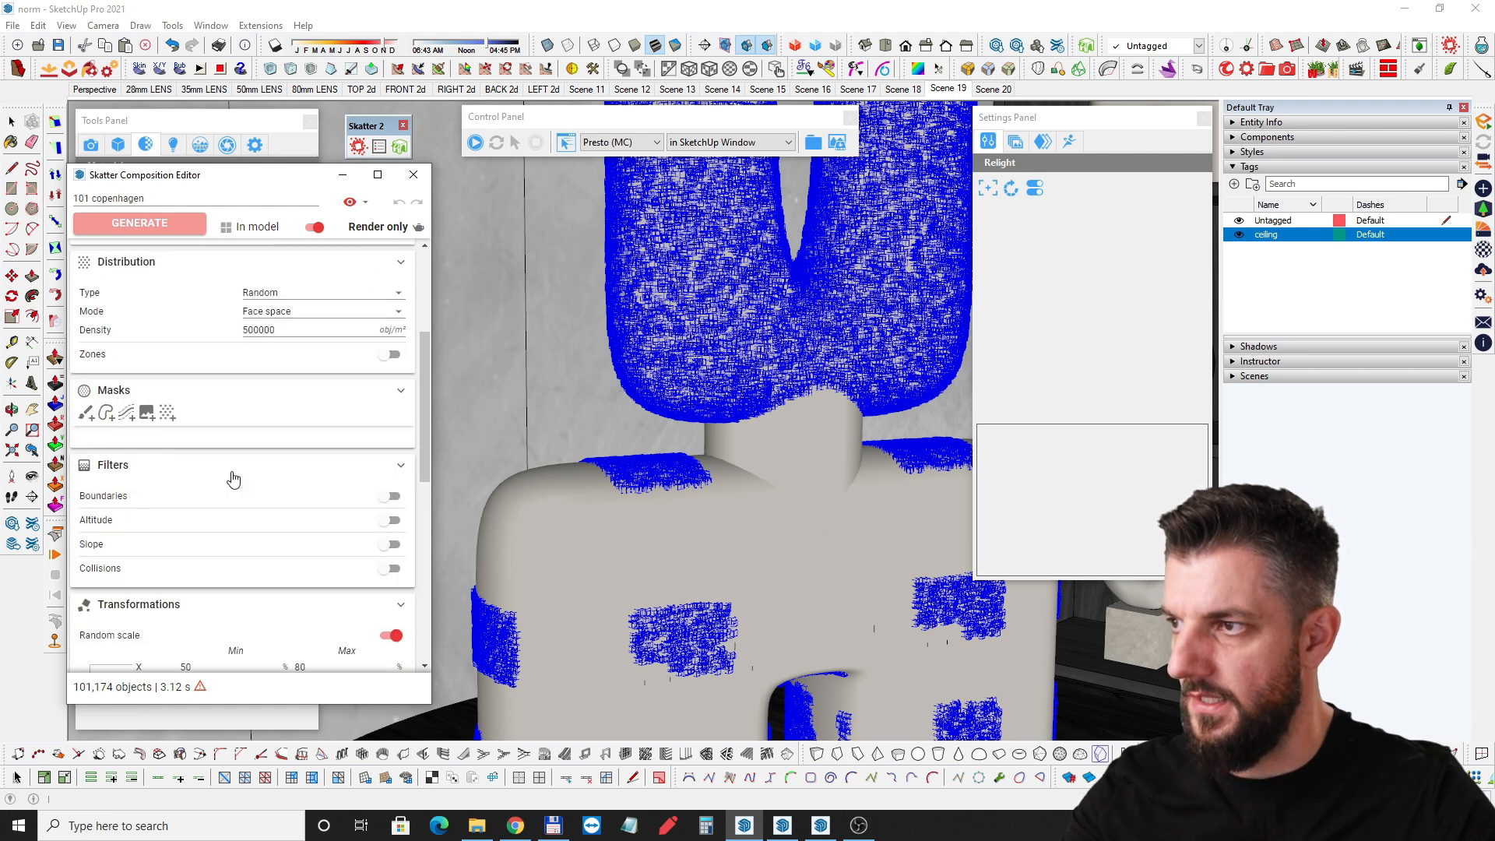
pyautogui.scroll(-2, 132, 554)
pyautogui.scroll(2, 150, 459)
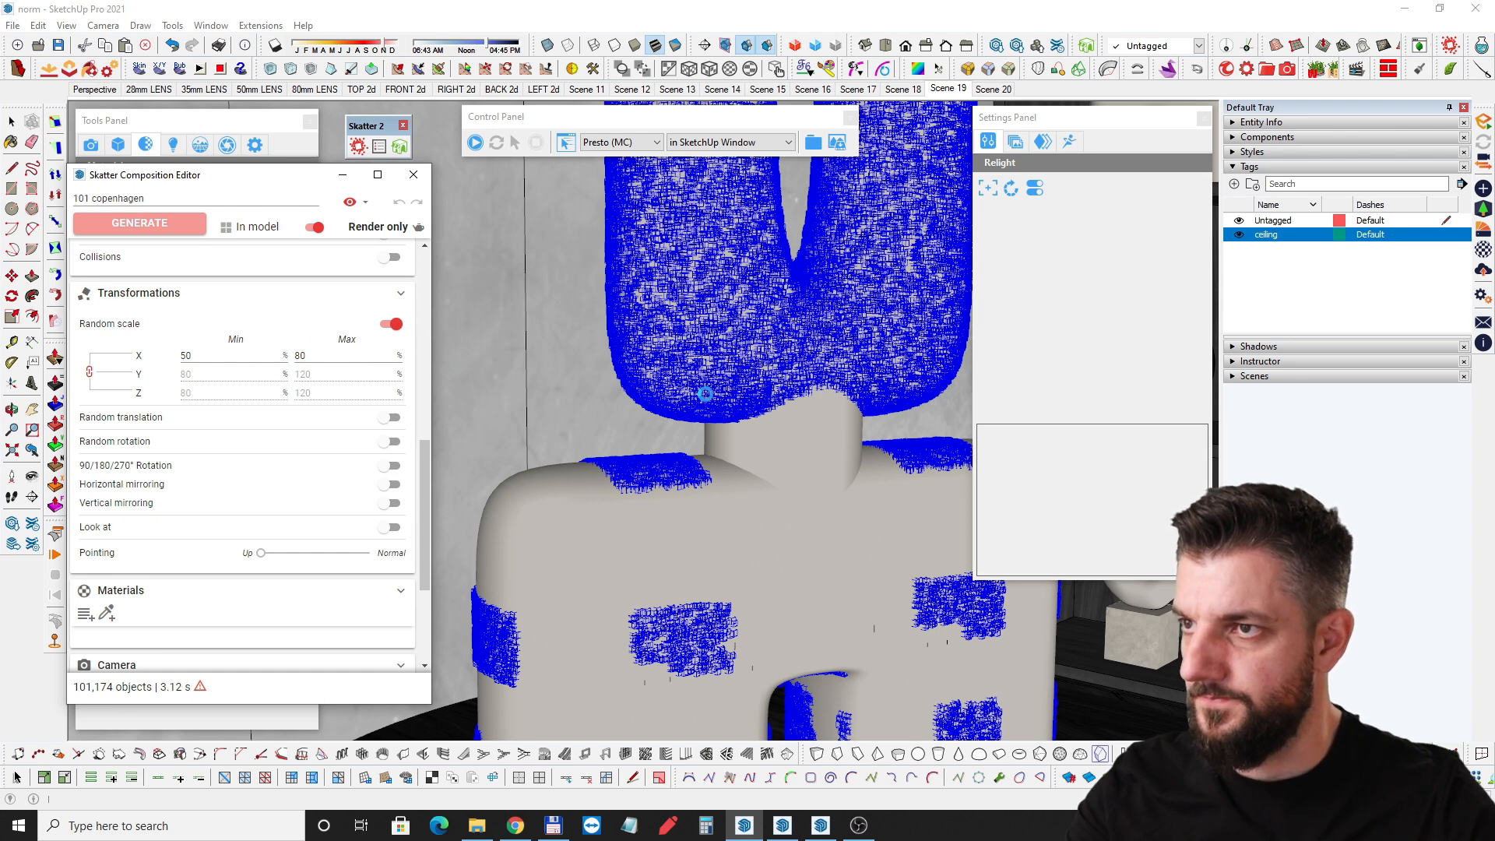
# Return to the lounge chair's seat, close the 101 copenhagen composition, and check the list of compositions before closing it too.
pyautogui.keyDown('shift'); pyautogui.moveTo(715, 389); pyautogui.dragTo(520, 536, button='middle'); pyautogui.keyUp('shift')
pyautogui.moveTo(722, 598); pyautogui.dragTo(501, 584, button='middle')
pyautogui.keyDown('shift'); pyautogui.moveTo(802, 559); pyautogui.dragTo(679, 589, button='middle'); pyautogui.keyUp('shift')
pyautogui.scroll(2, 867, 543)
pyautogui.moveTo(846, 549); pyautogui.dragTo(687, 477, button='middle')
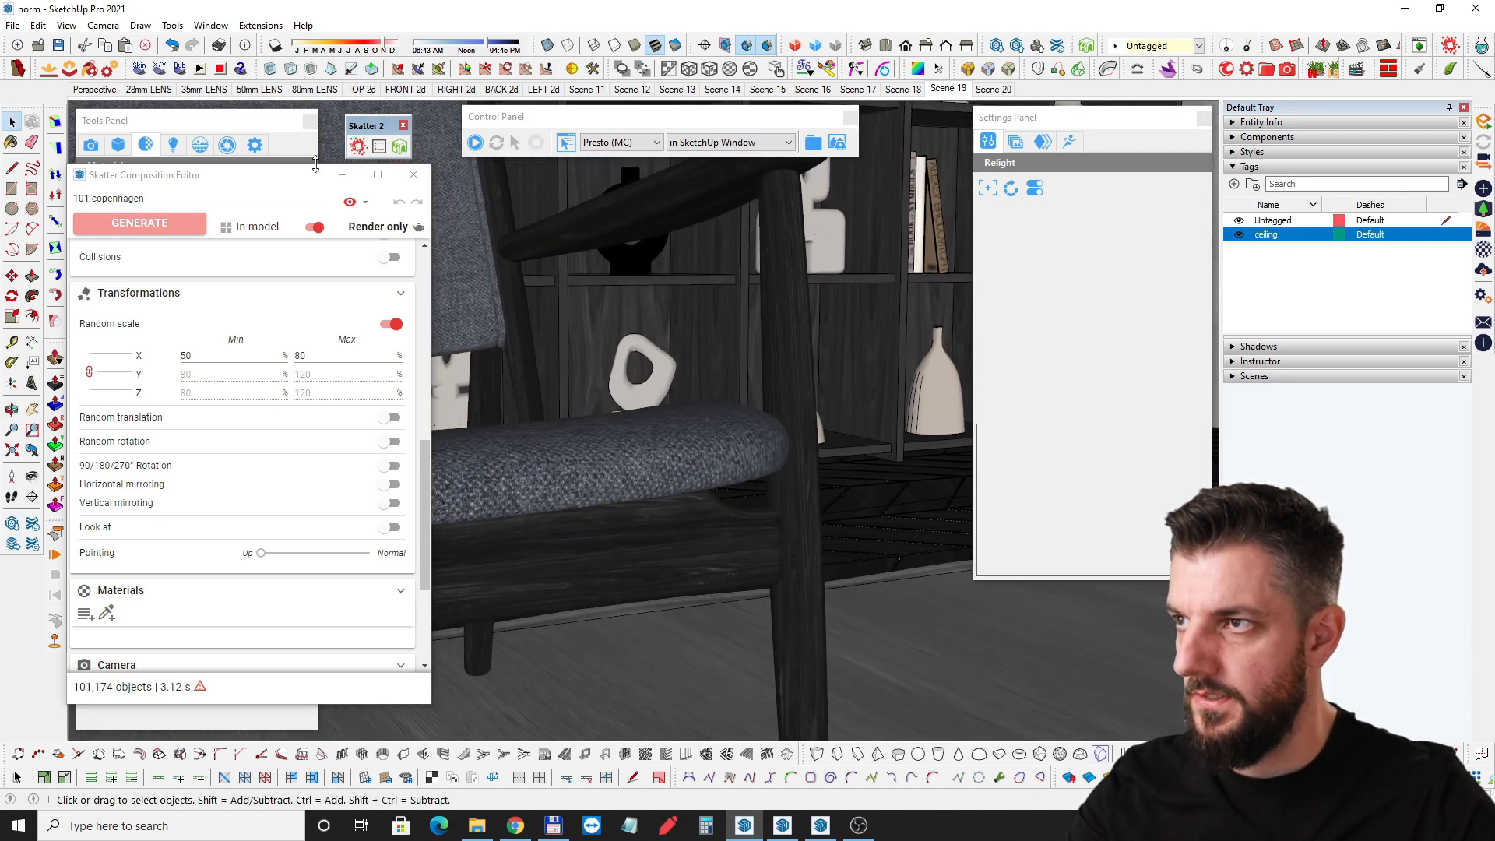
pyautogui.click(414, 174)
pyautogui.click(379, 147)
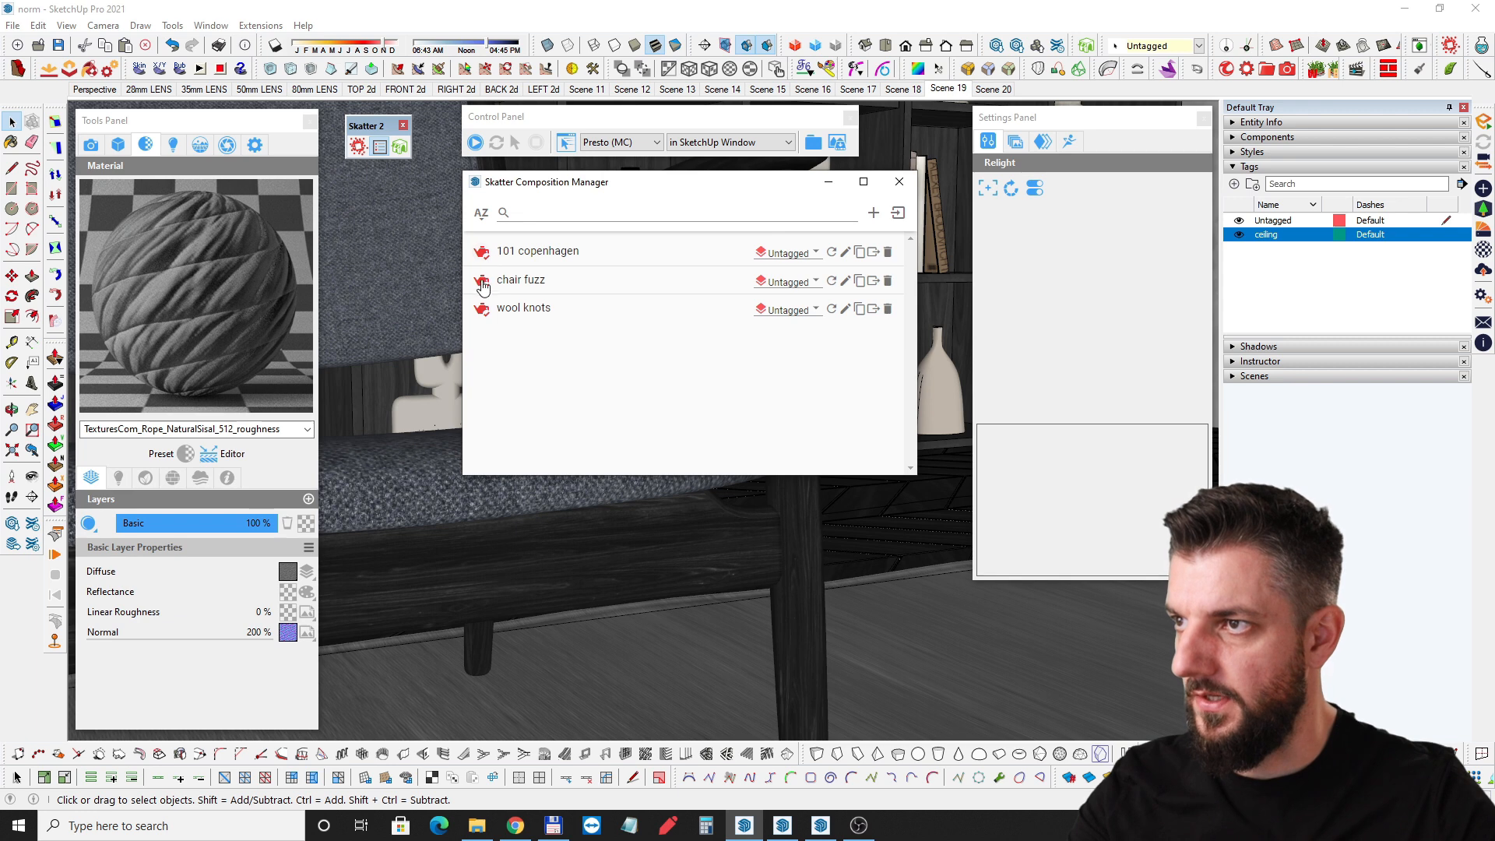
pyautogui.click(899, 181)
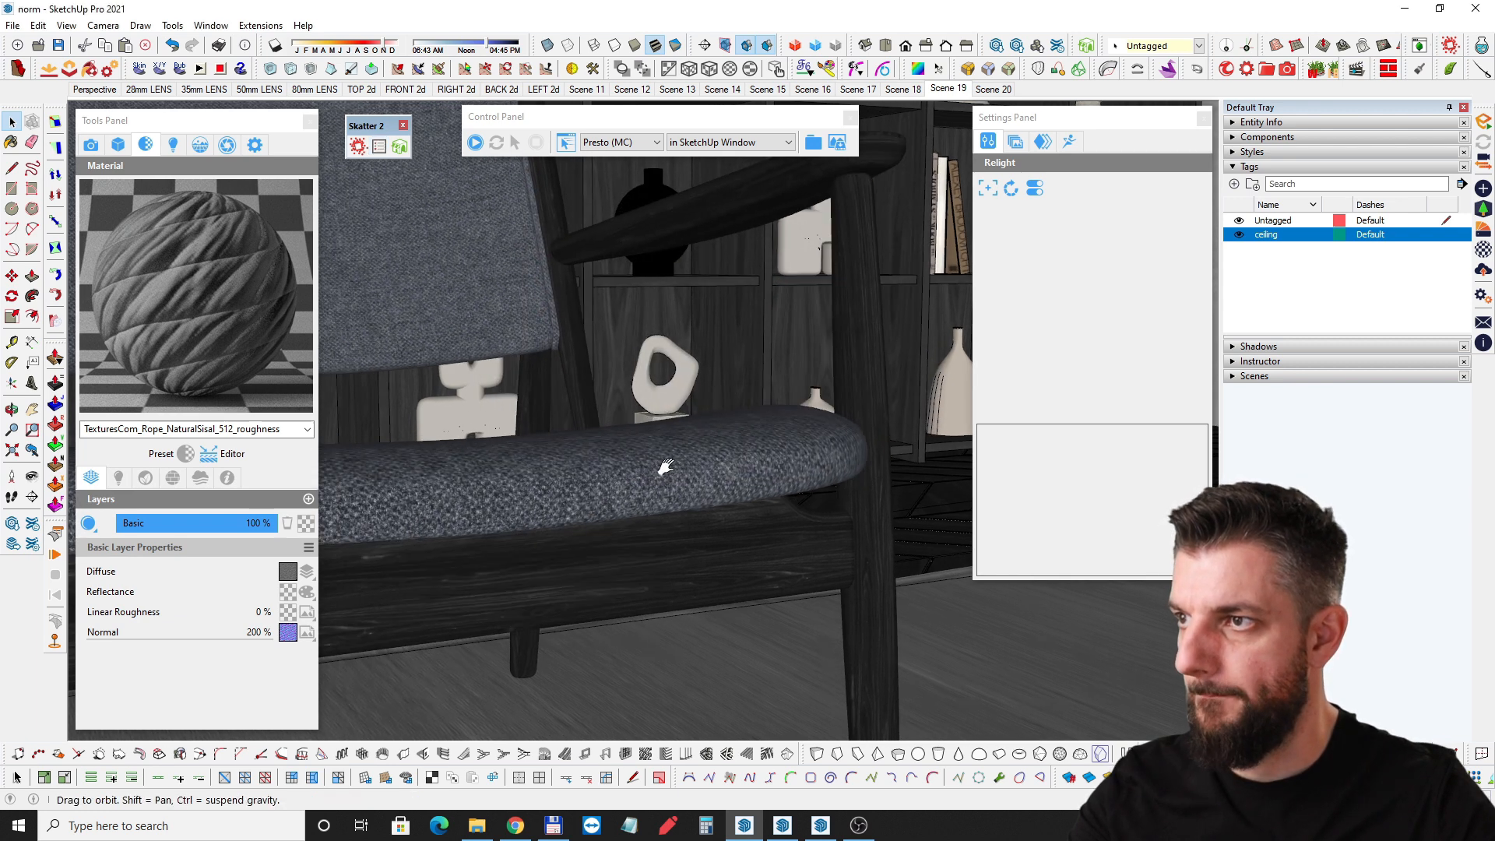
# Show the render camera settings, frame the lounge chair's seat and start a Presto (MC) rendering in the SketchUp window.
pyautogui.click(205, 147)
pyautogui.click(208, 148)
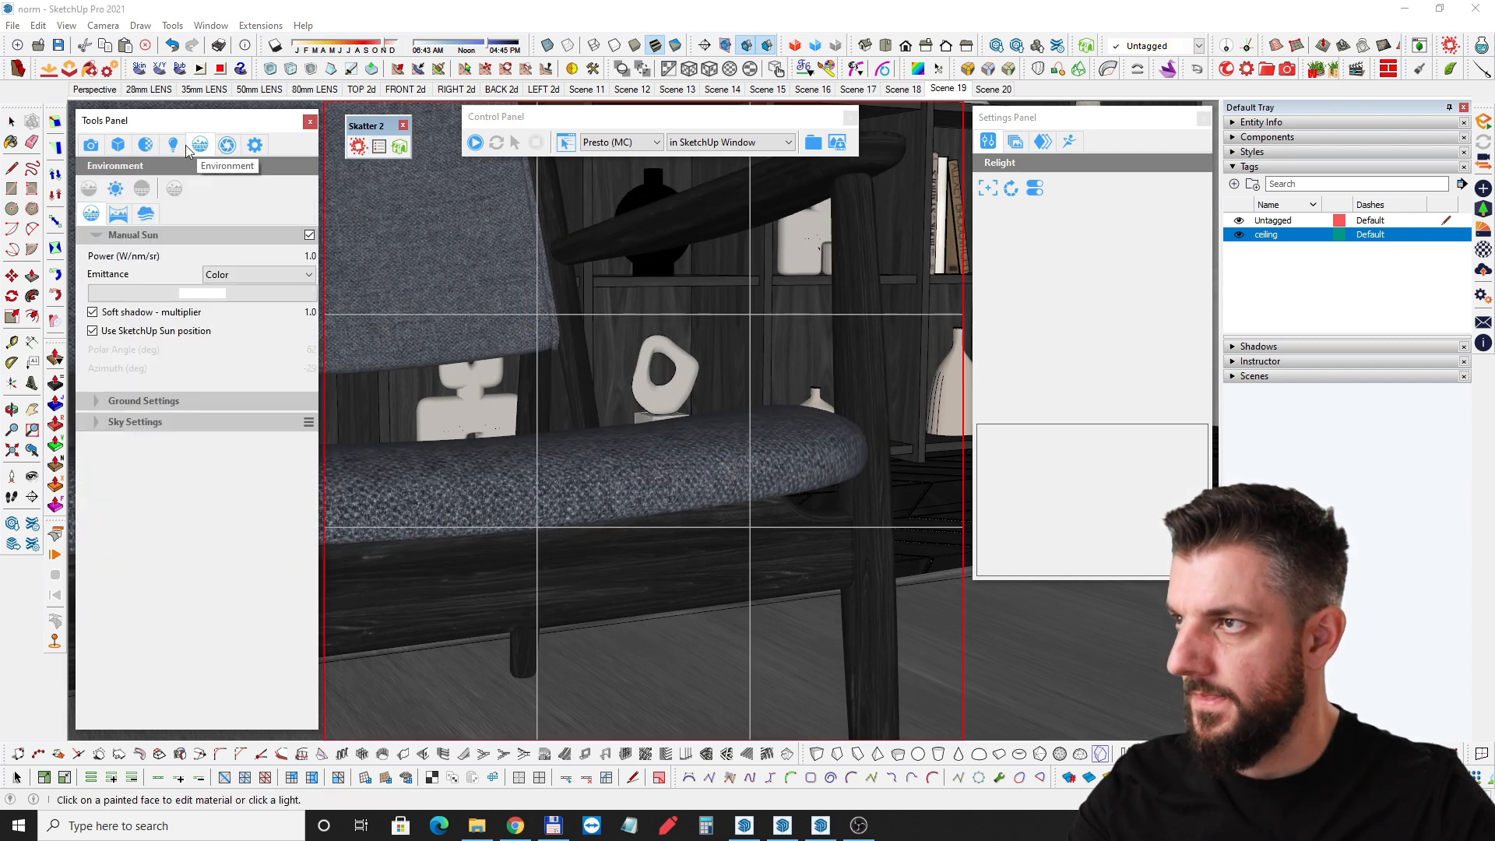
pyautogui.click(90, 148)
pyautogui.moveTo(590, 458); pyautogui.dragTo(632, 540, button='middle')
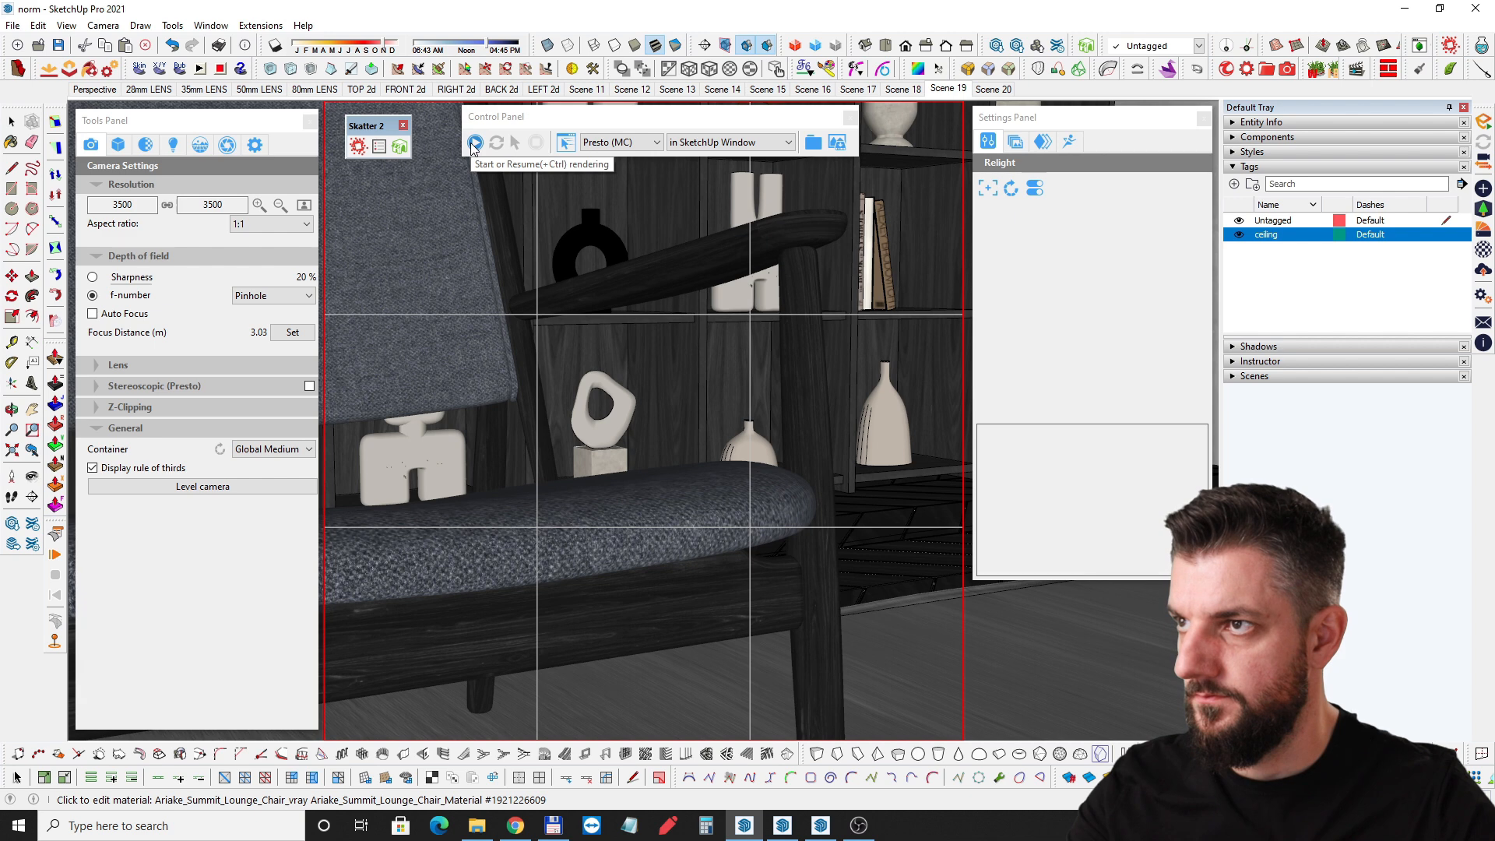
pyautogui.click(474, 143)
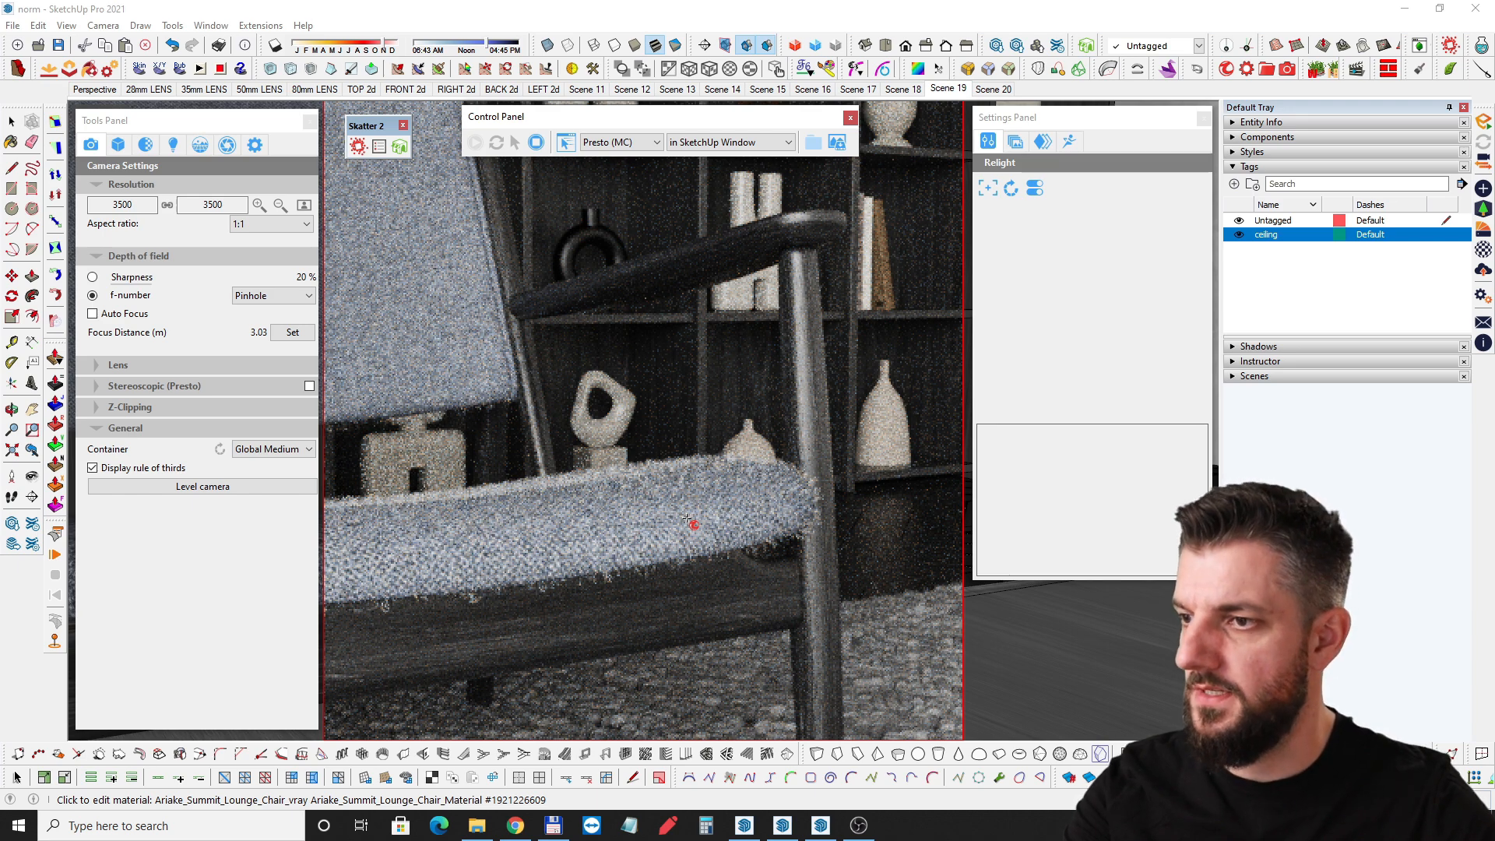
# Examine the rendered chair fuzz on the lounge chair's seat and backrest from several angles and distances.
pyautogui.scroll(-5, 683, 520)
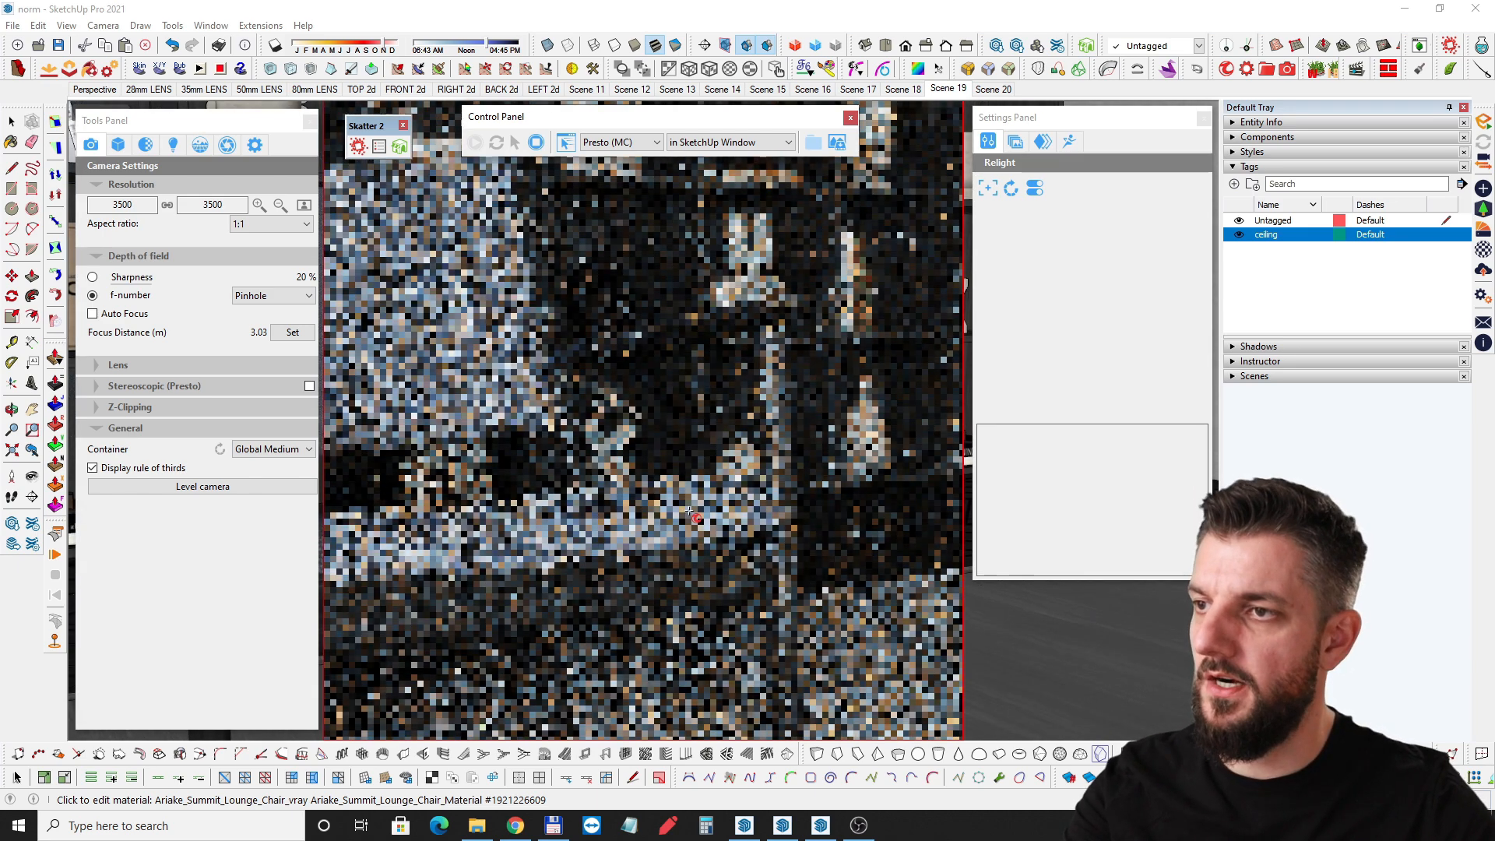
pyautogui.moveTo(627, 537); pyautogui.dragTo(470, 416, button='middle')
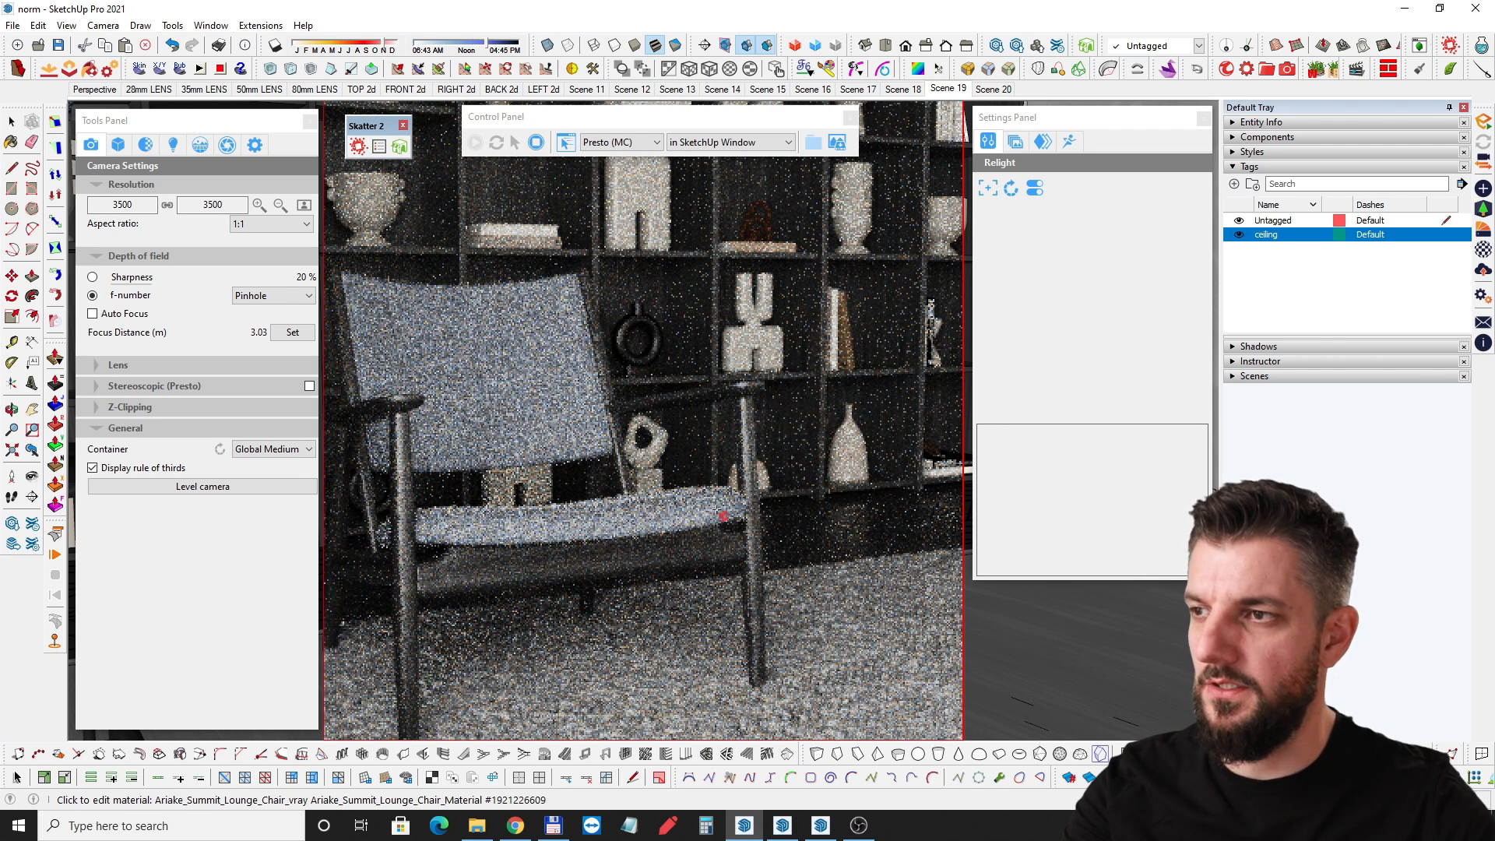
pyautogui.scroll(3, 713, 511)
pyautogui.scroll(2, 713, 512)
pyautogui.moveTo(767, 497); pyautogui.dragTo(493, 513, button='middle')
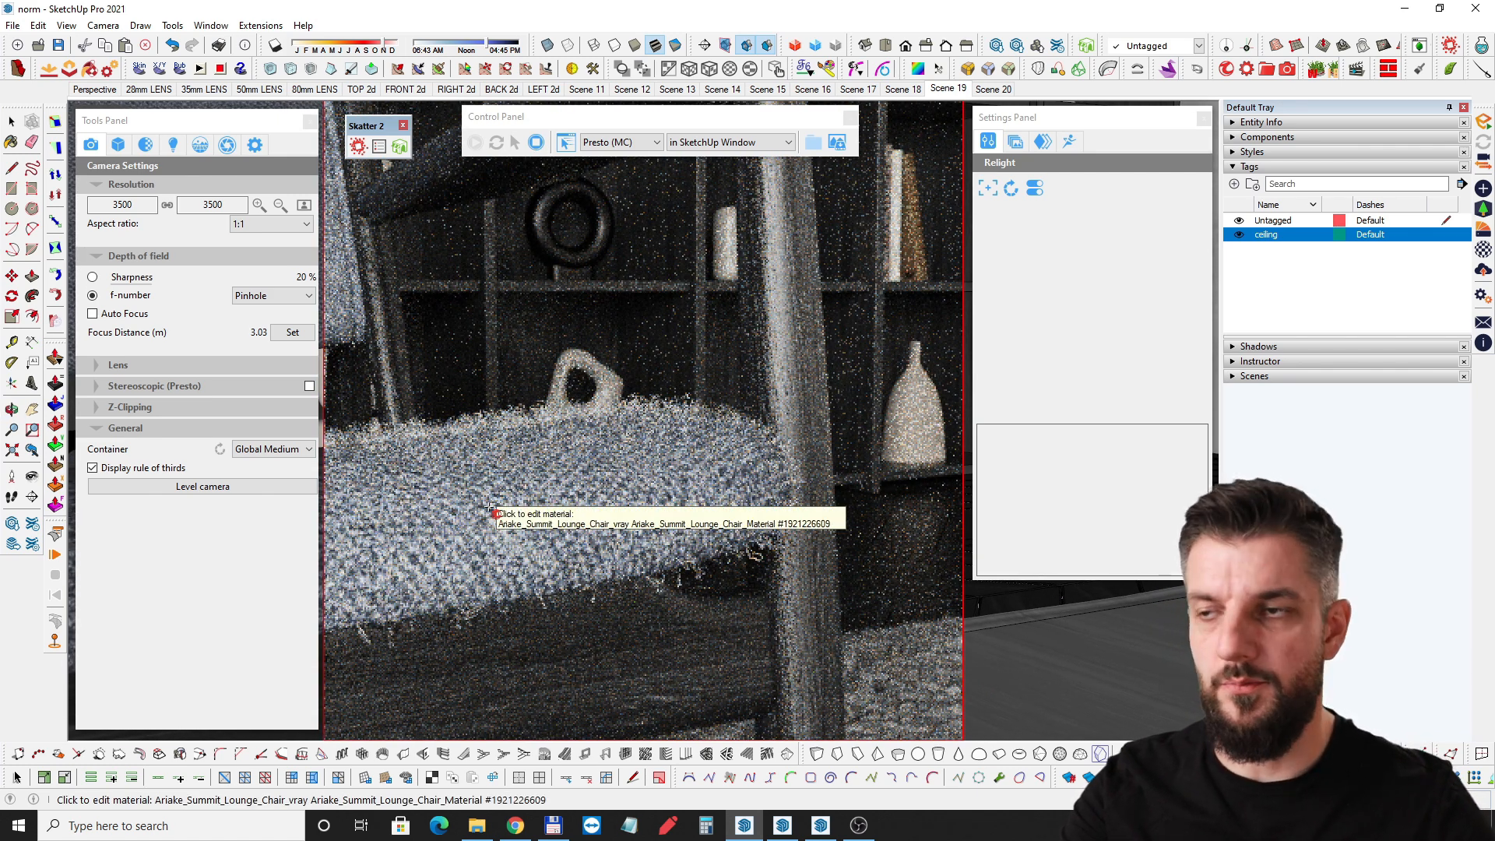
pyautogui.moveTo(629, 588); pyautogui.dragTo(549, 488, button='middle')
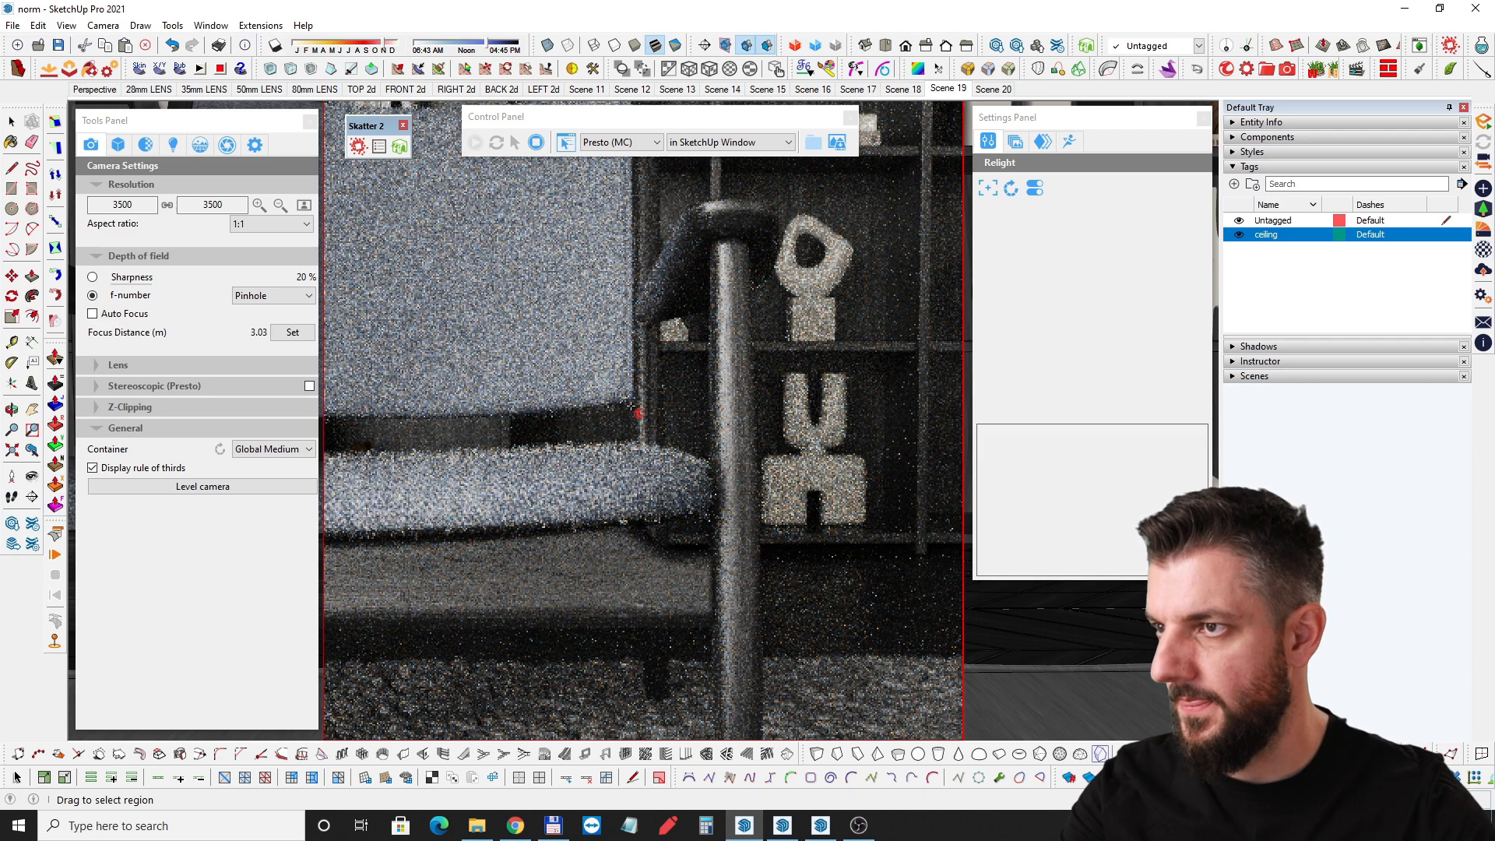
pyautogui.moveTo(639, 478); pyautogui.dragTo(786, 516, button='middle')
pyautogui.scroll(3, 866, 529)
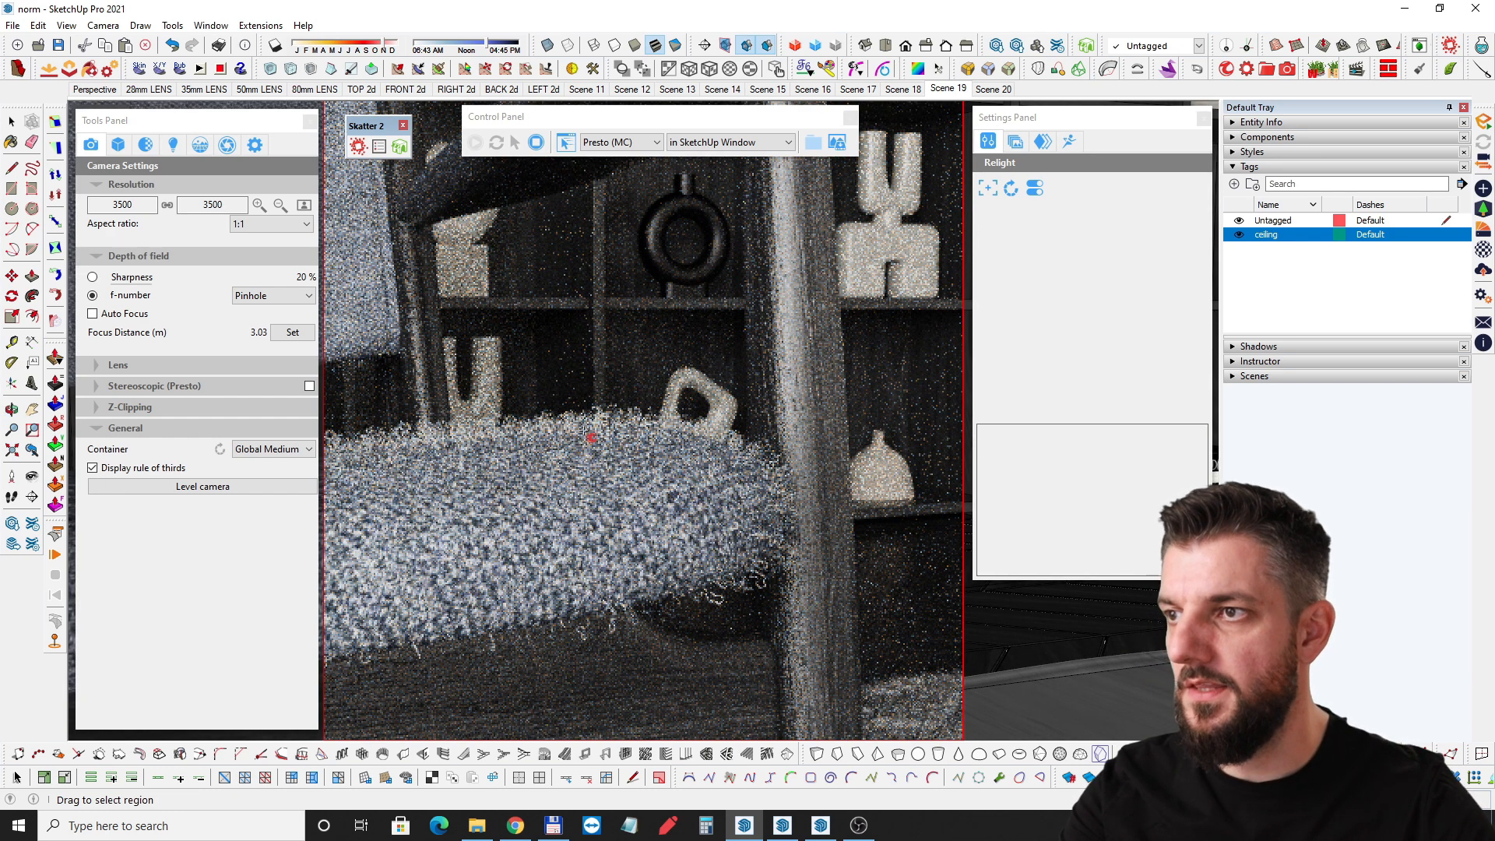
pyautogui.moveTo(680, 461); pyautogui.dragTo(654, 424, button='middle')
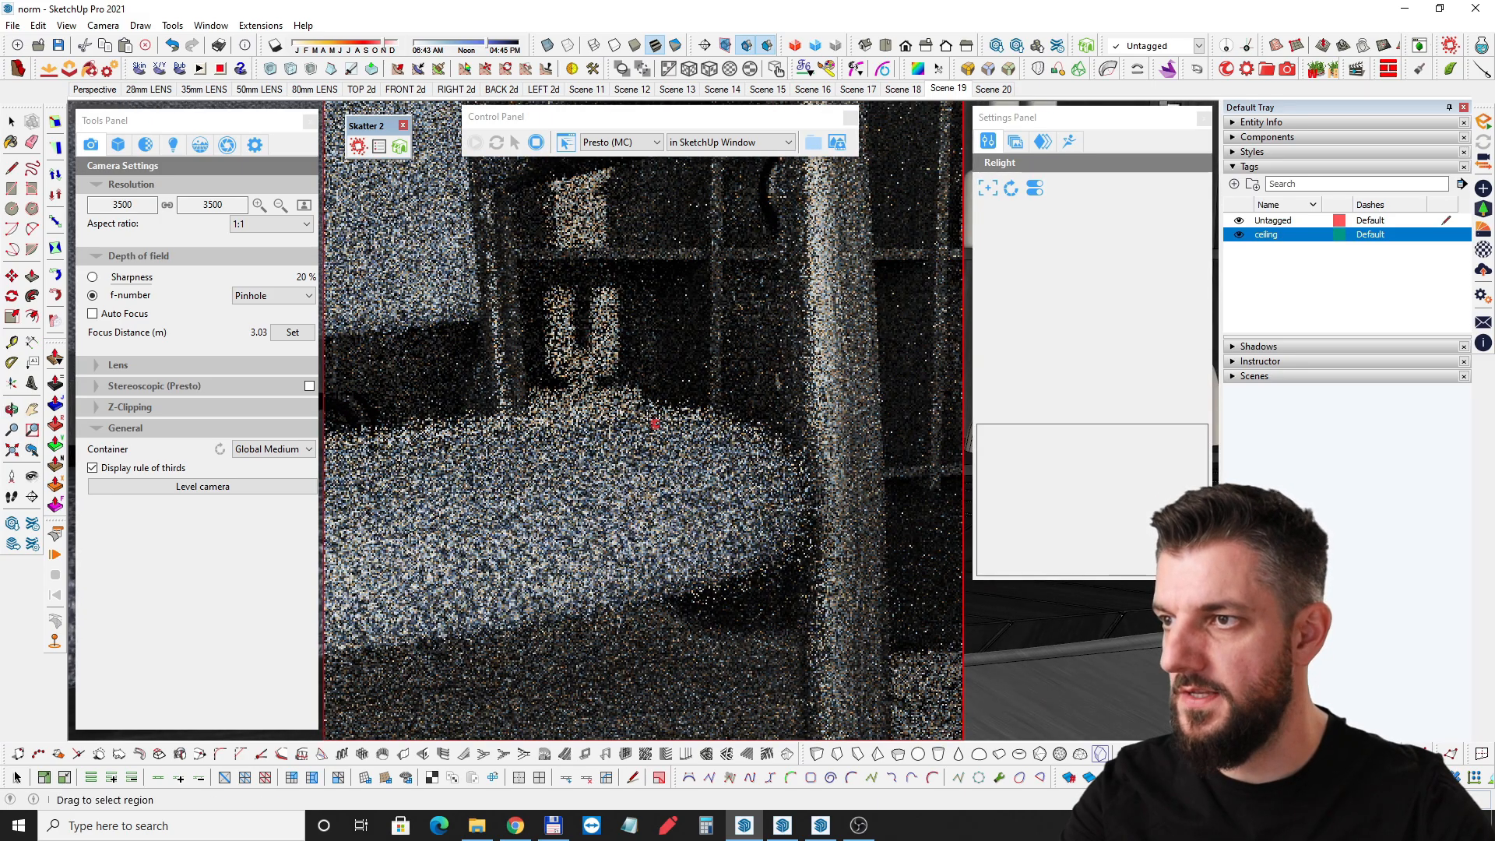
pyautogui.moveTo(560, 477); pyautogui.dragTo(658, 530, button='middle')
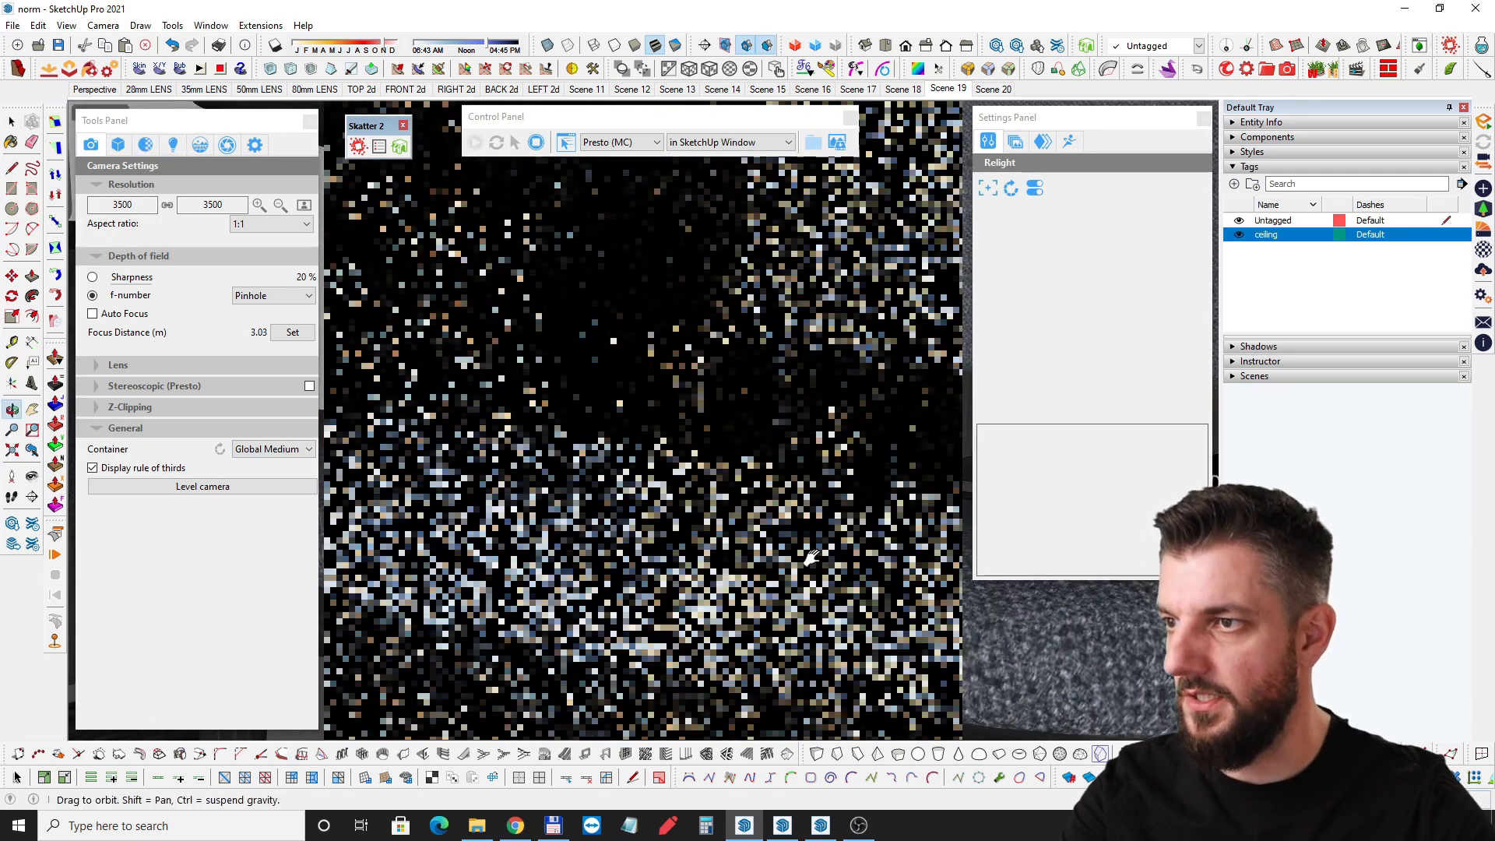
pyautogui.moveTo(709, 557); pyautogui.dragTo(751, 558, button='middle')
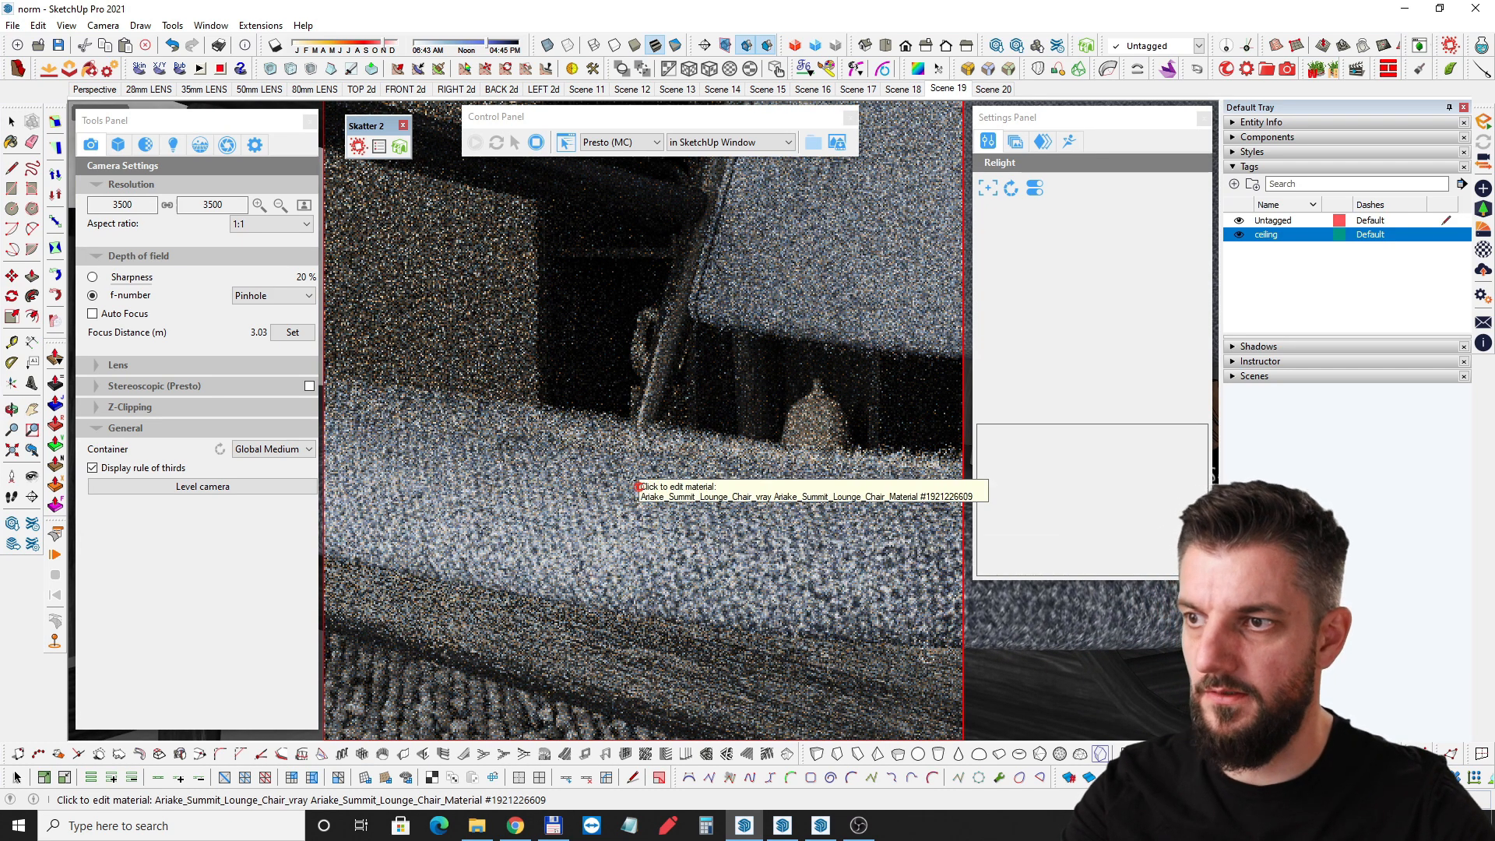
pyautogui.moveTo(649, 482); pyautogui.dragTo(675, 521, button='middle')
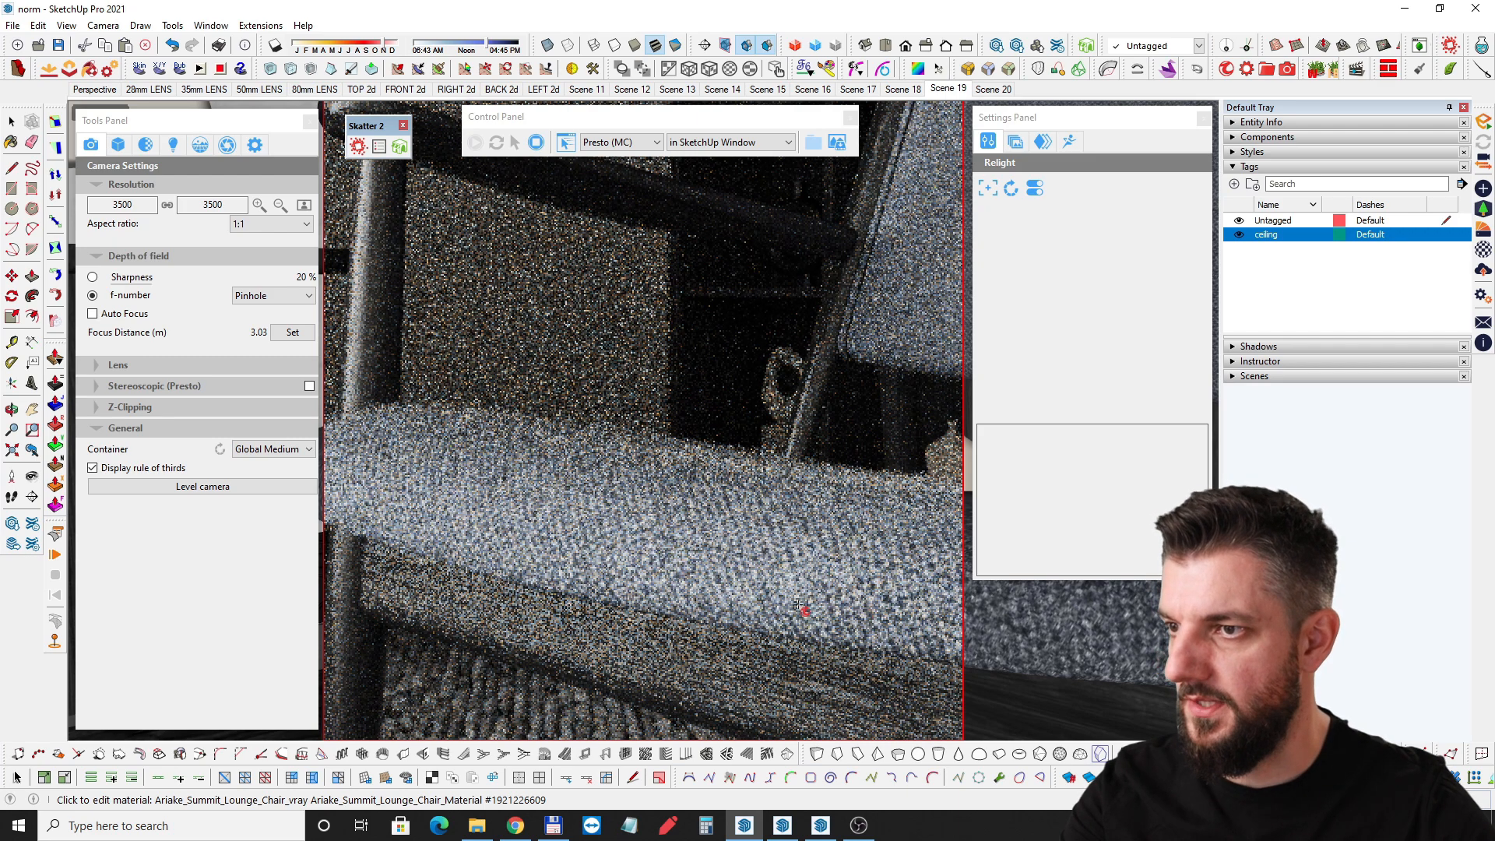
# Examine the rendered sphere texture on the side-table vase up close, from its neck down to its legs.
pyautogui.moveTo(567, 532); pyautogui.dragTo(620, 471, button='middle')
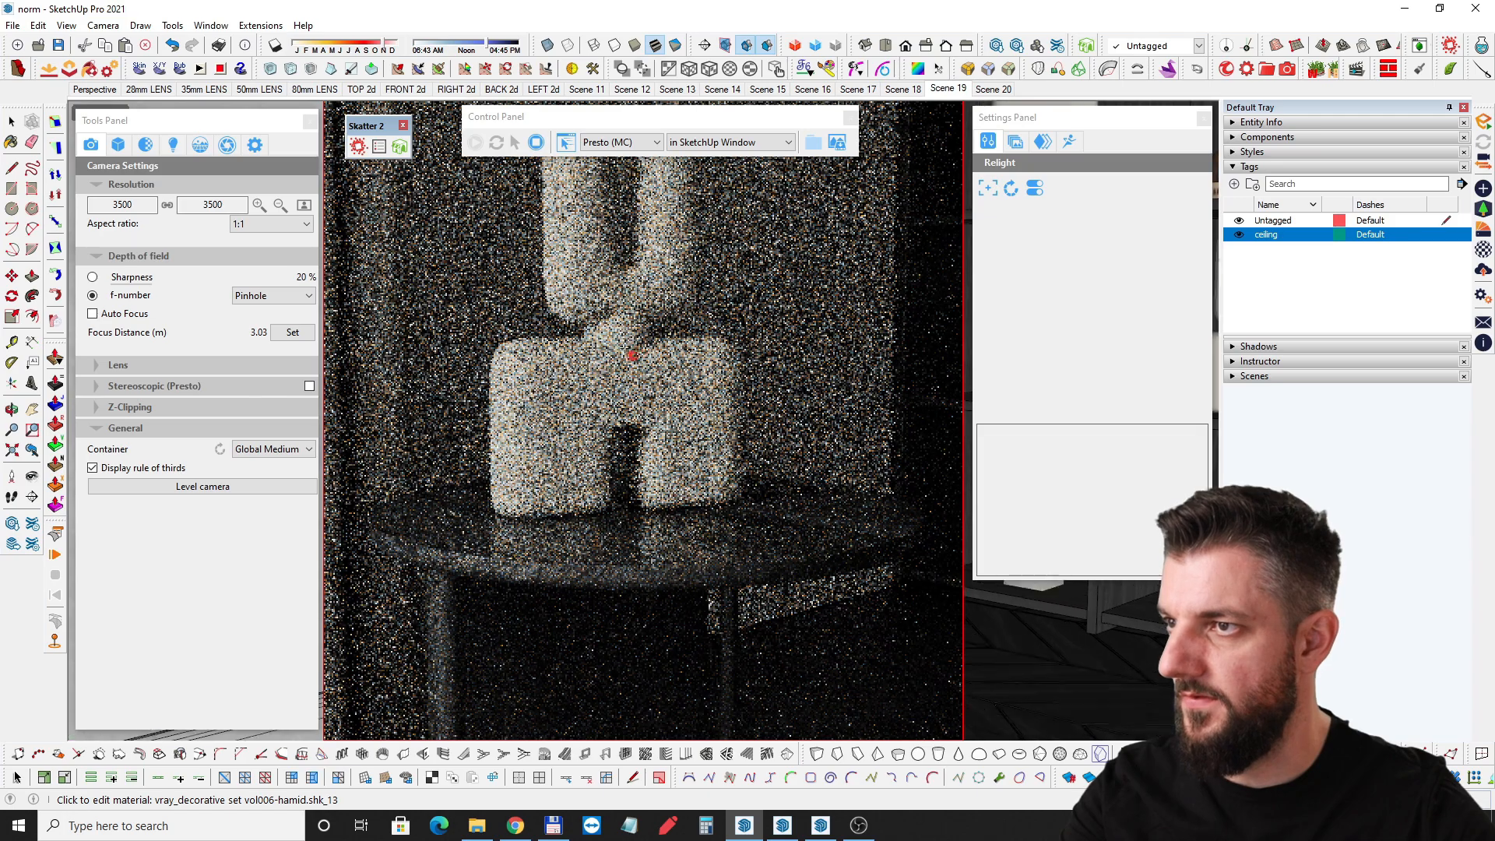
pyautogui.moveTo(621, 348)
pyautogui.mouseDown(button='middle')
pyautogui.moveTo(607, 465)
pyautogui.moveTo(664, 533)
pyautogui.mouseUp(button='middle')
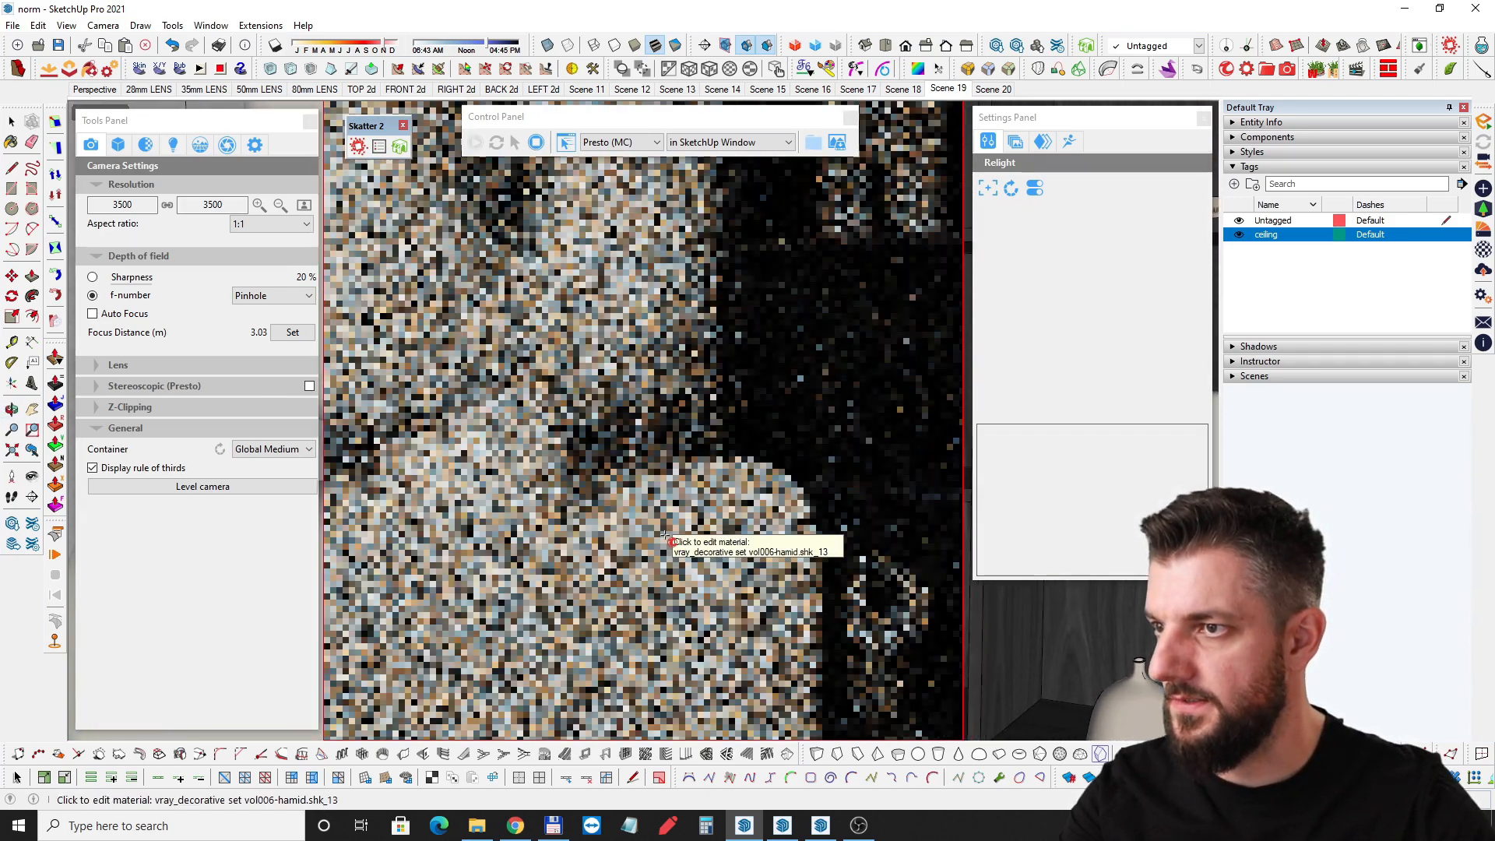
pyautogui.moveTo(450, 567); pyautogui.dragTo(582, 342, button='middle')
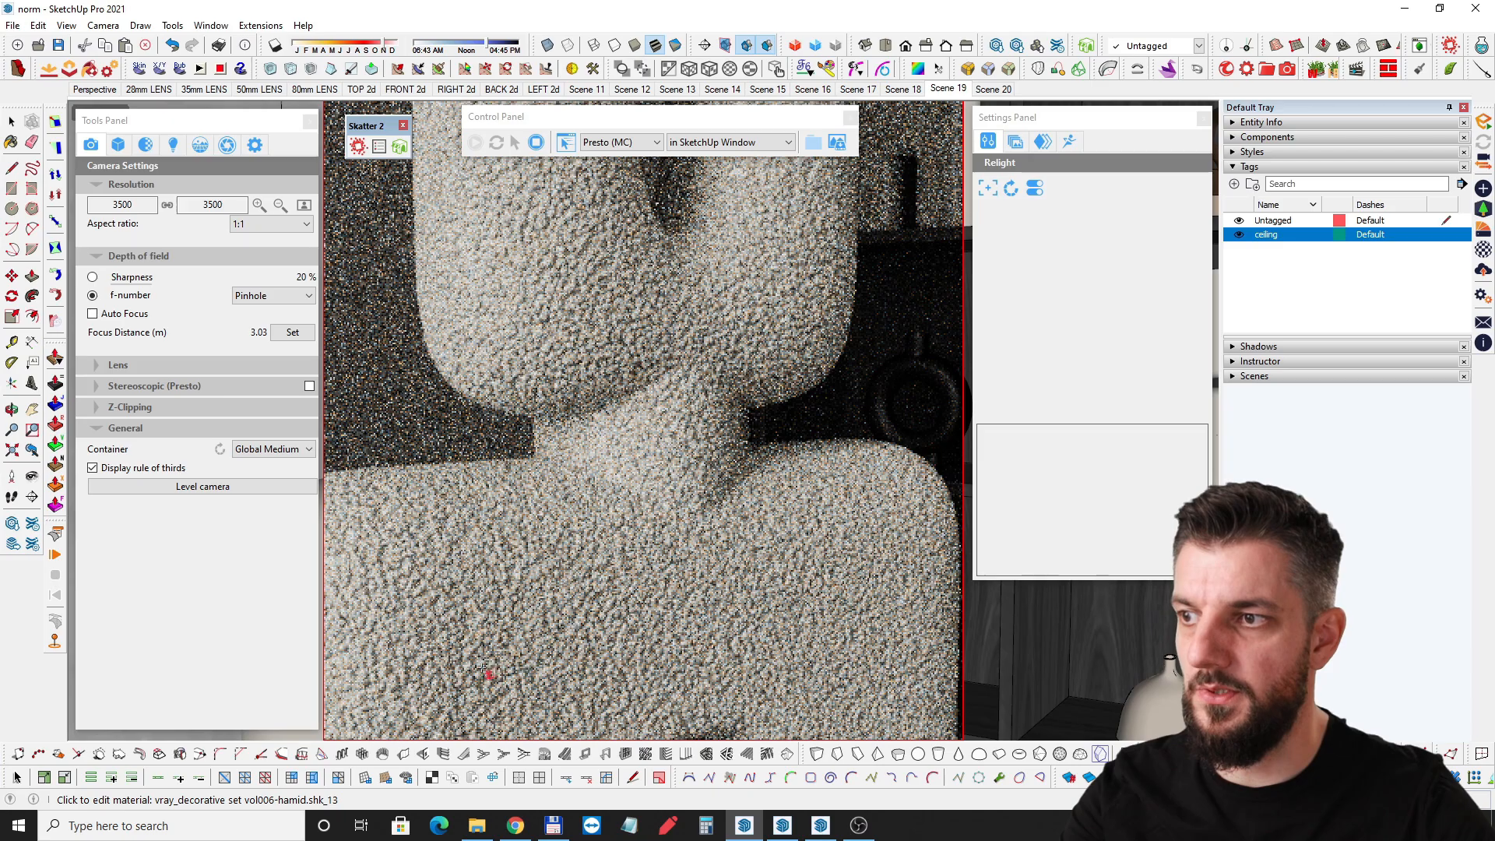
pyautogui.moveTo(568, 590); pyautogui.dragTo(627, 417, button='middle')
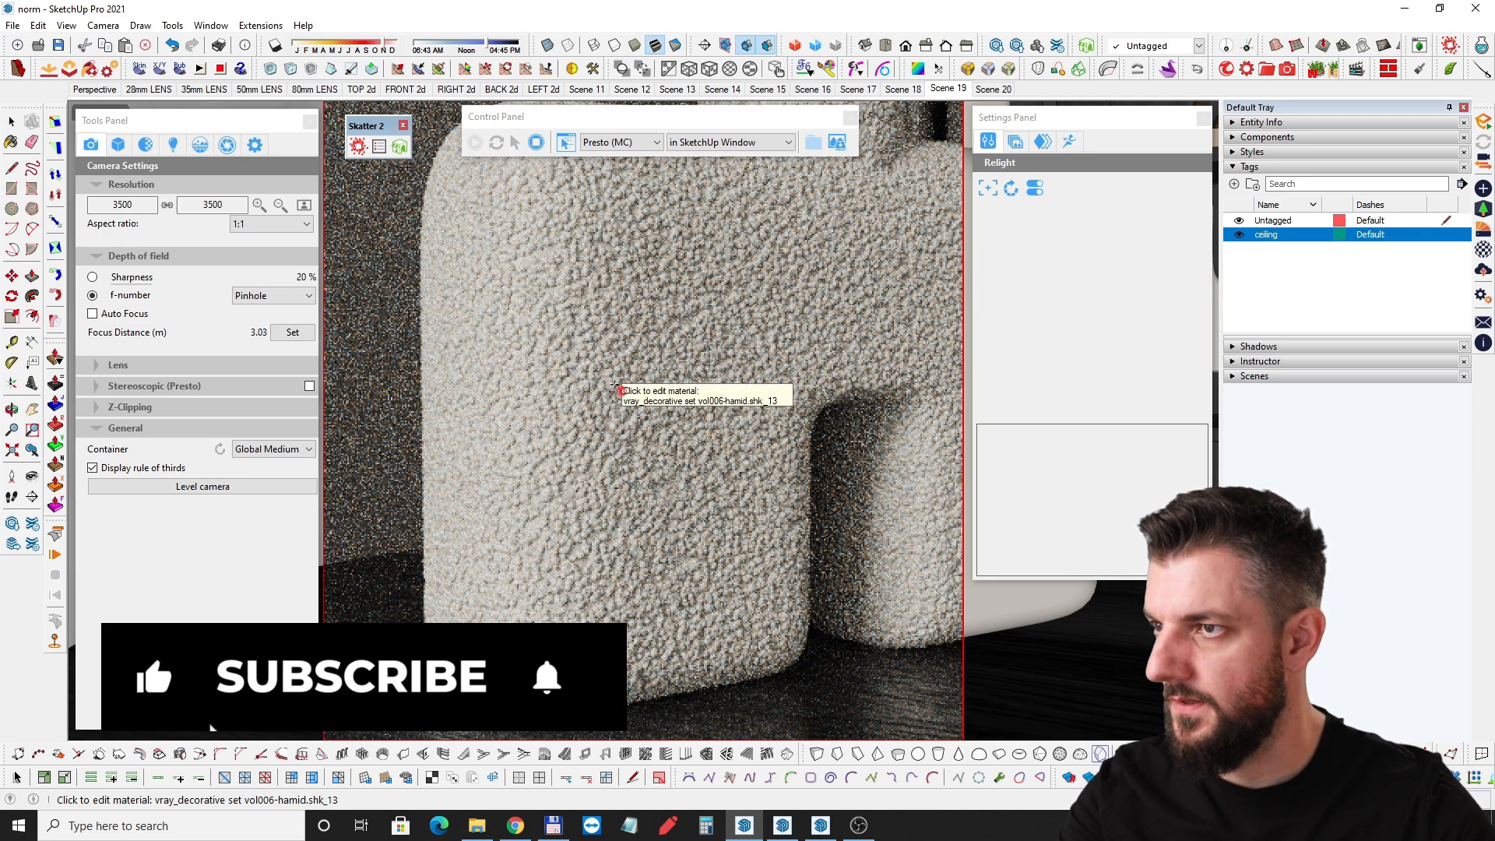
pyautogui.moveTo(668, 475); pyautogui.dragTo(685, 428, button='middle')
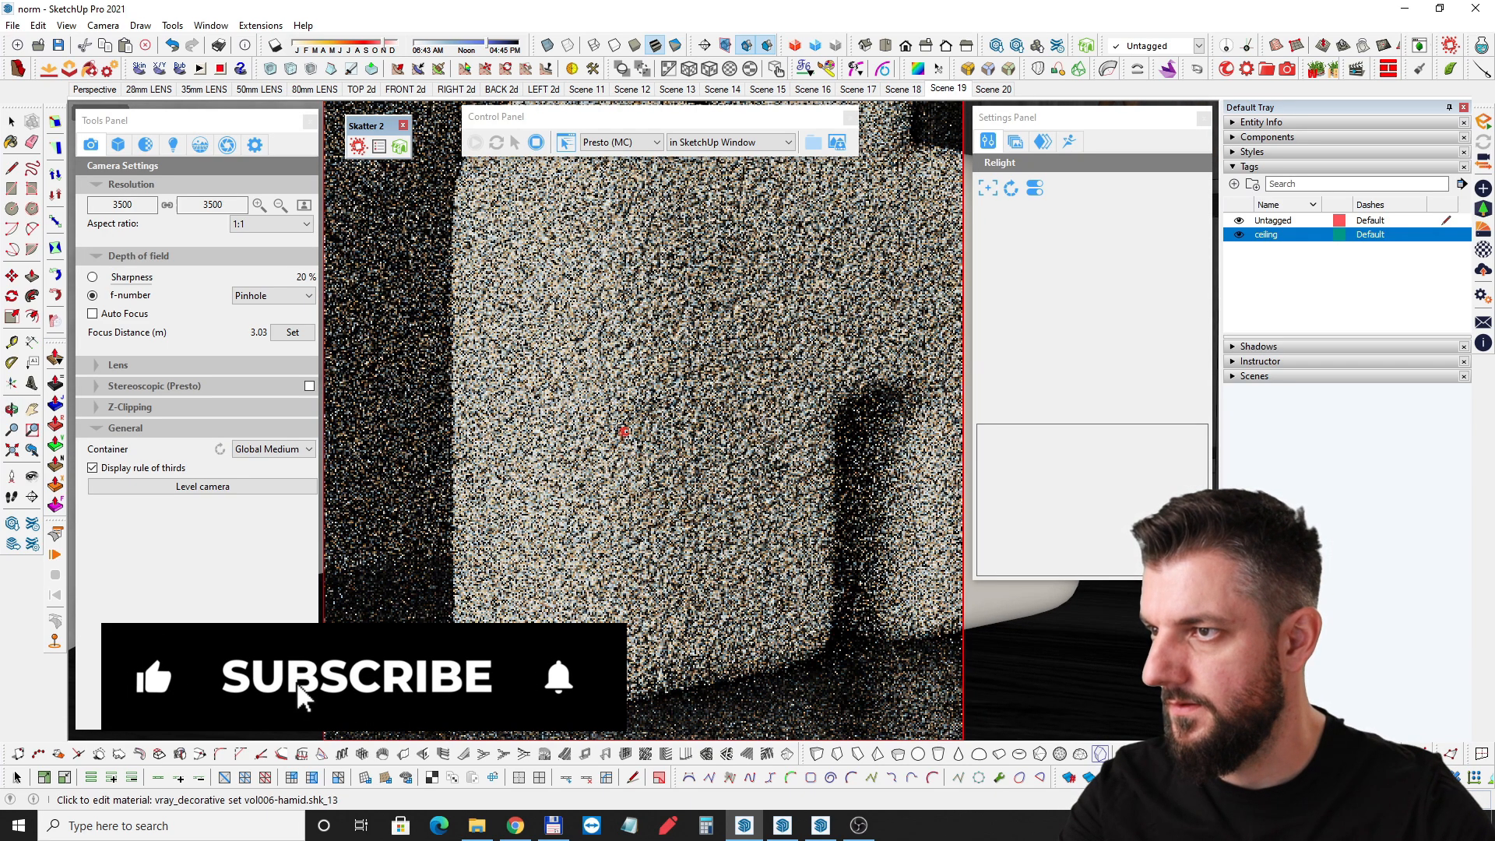
pyautogui.scroll(2, 623, 421)
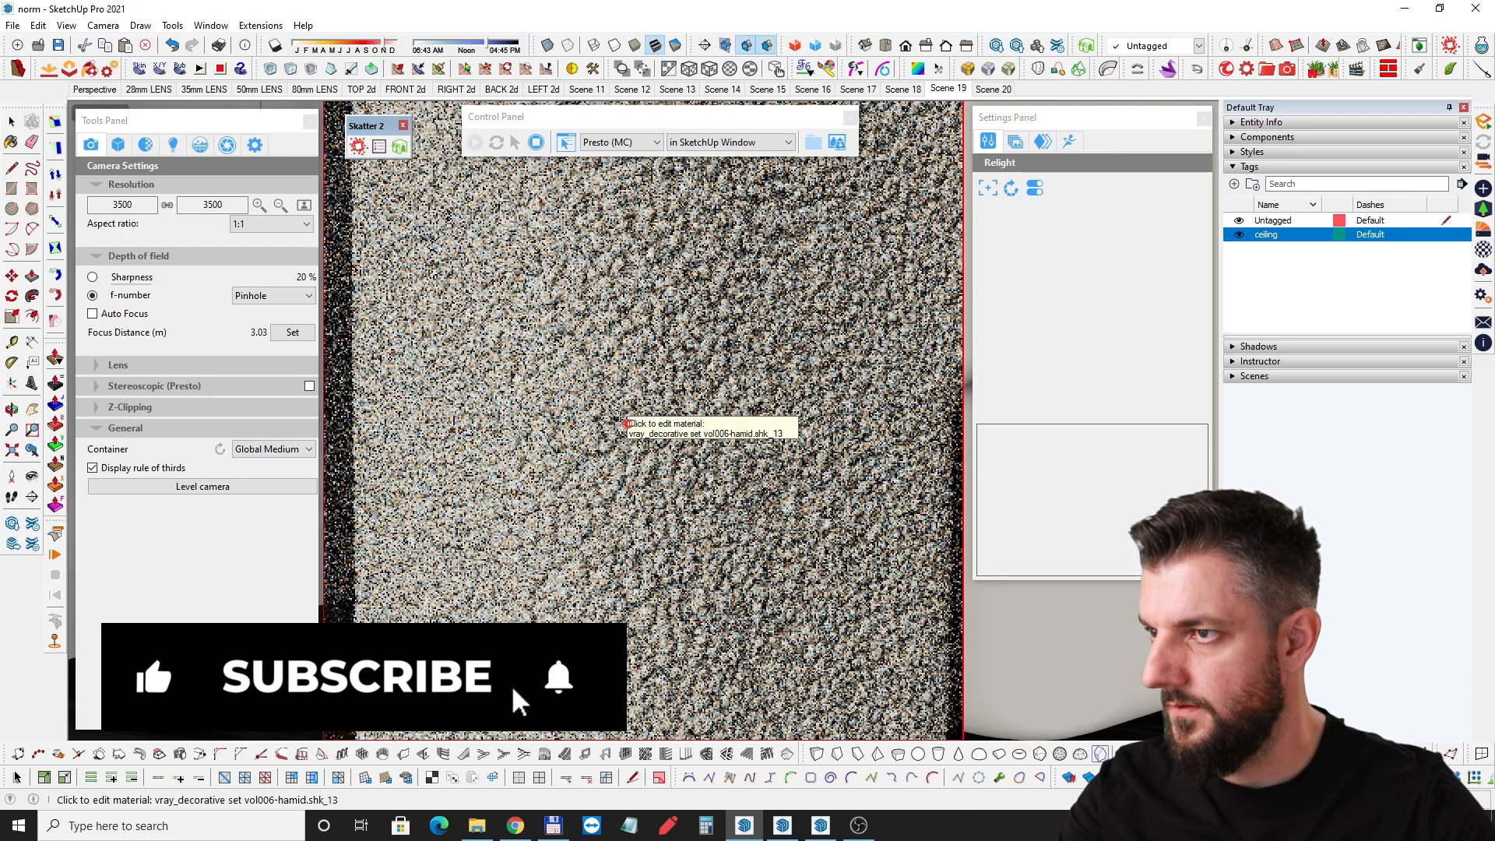
pyautogui.scroll(2, 687, 490)
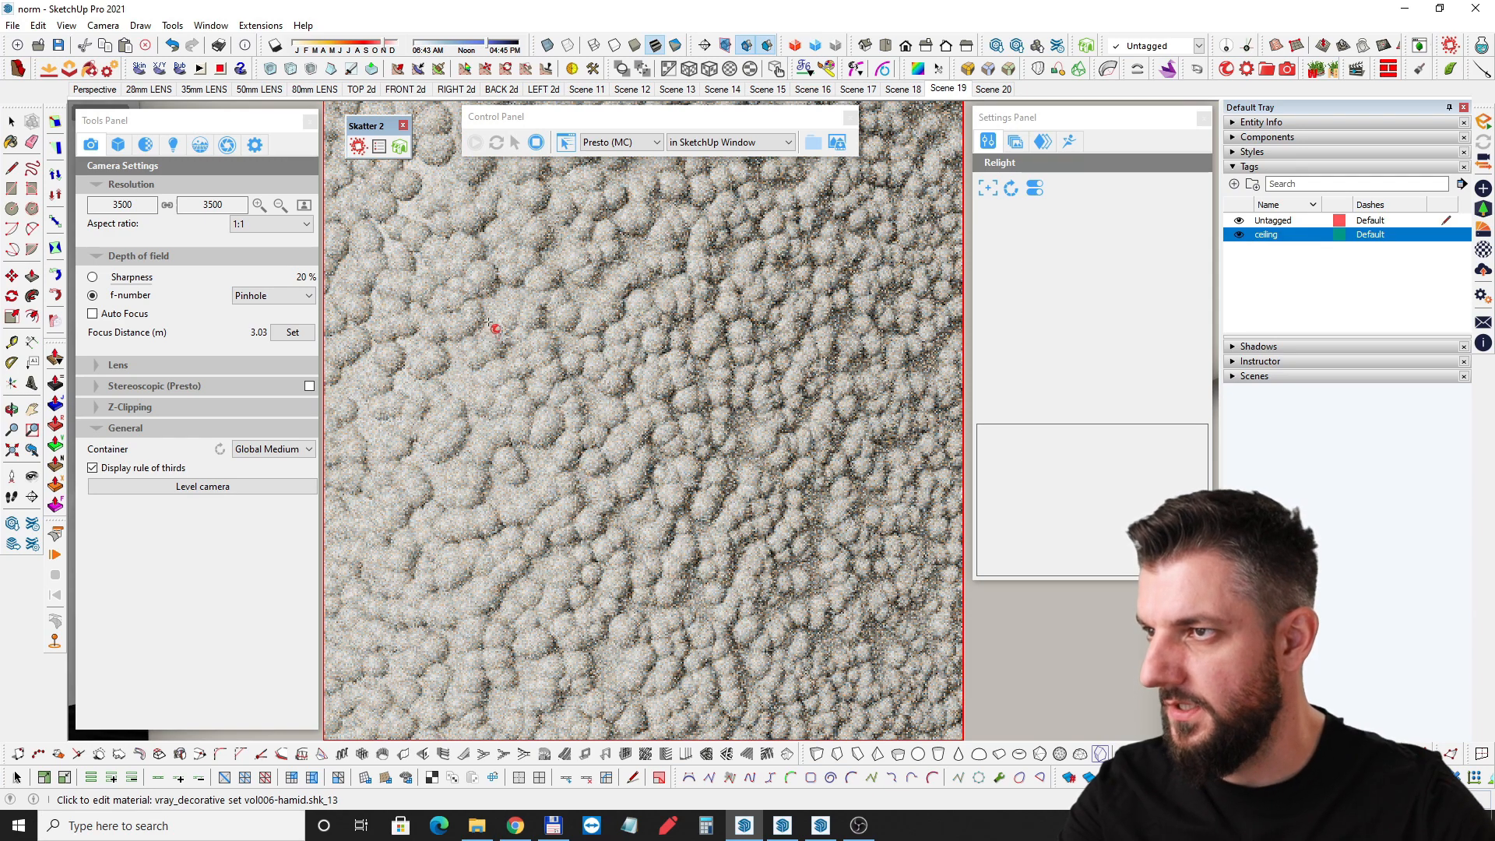
# View the whole rendered vase on the side table with the shelves behind it.
pyautogui.scroll(3, 814, 389)
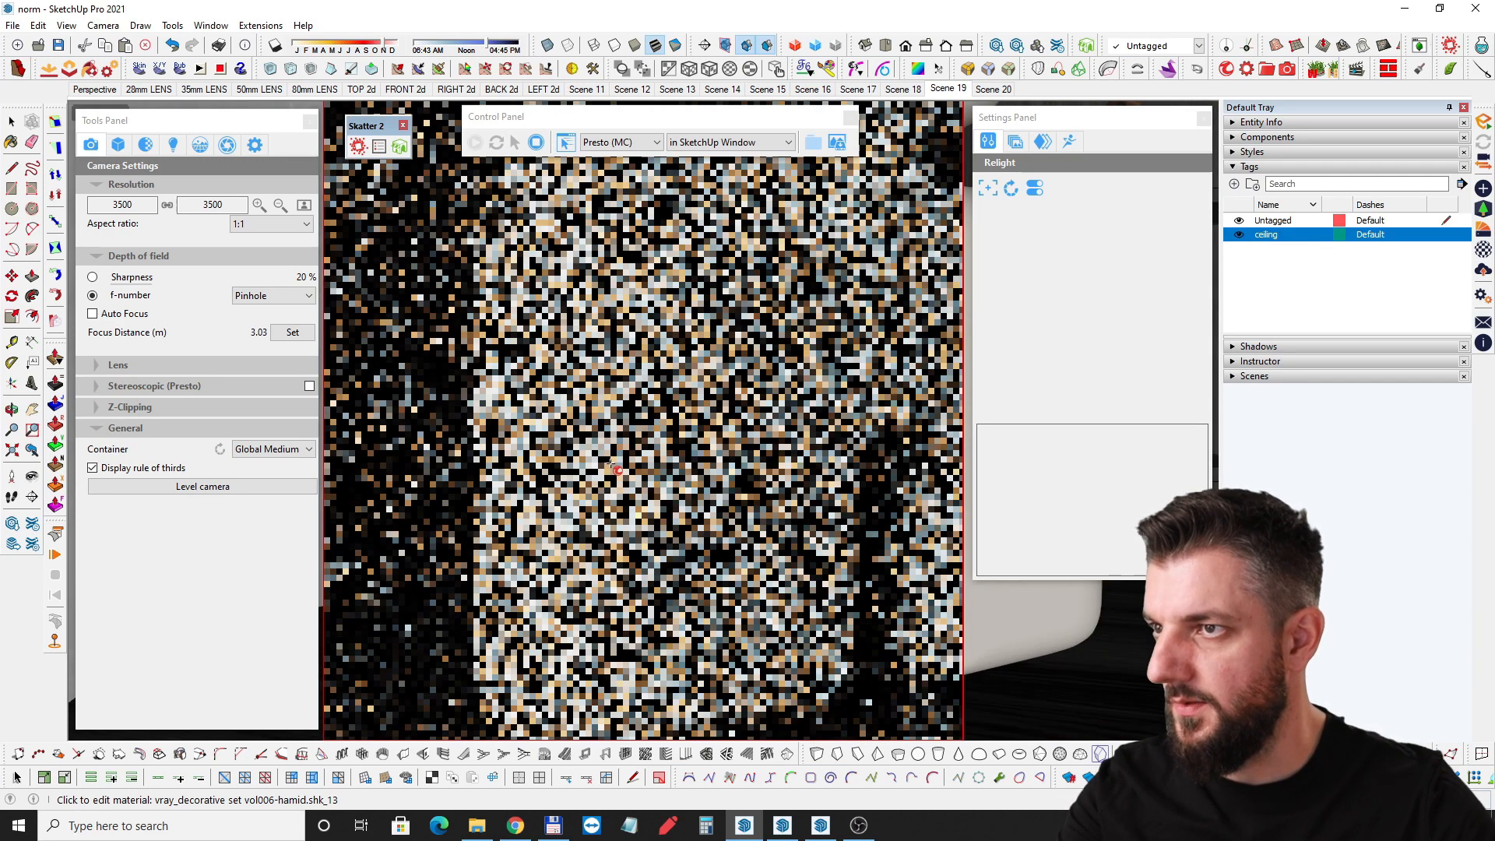
pyautogui.scroll(2, 713, 411)
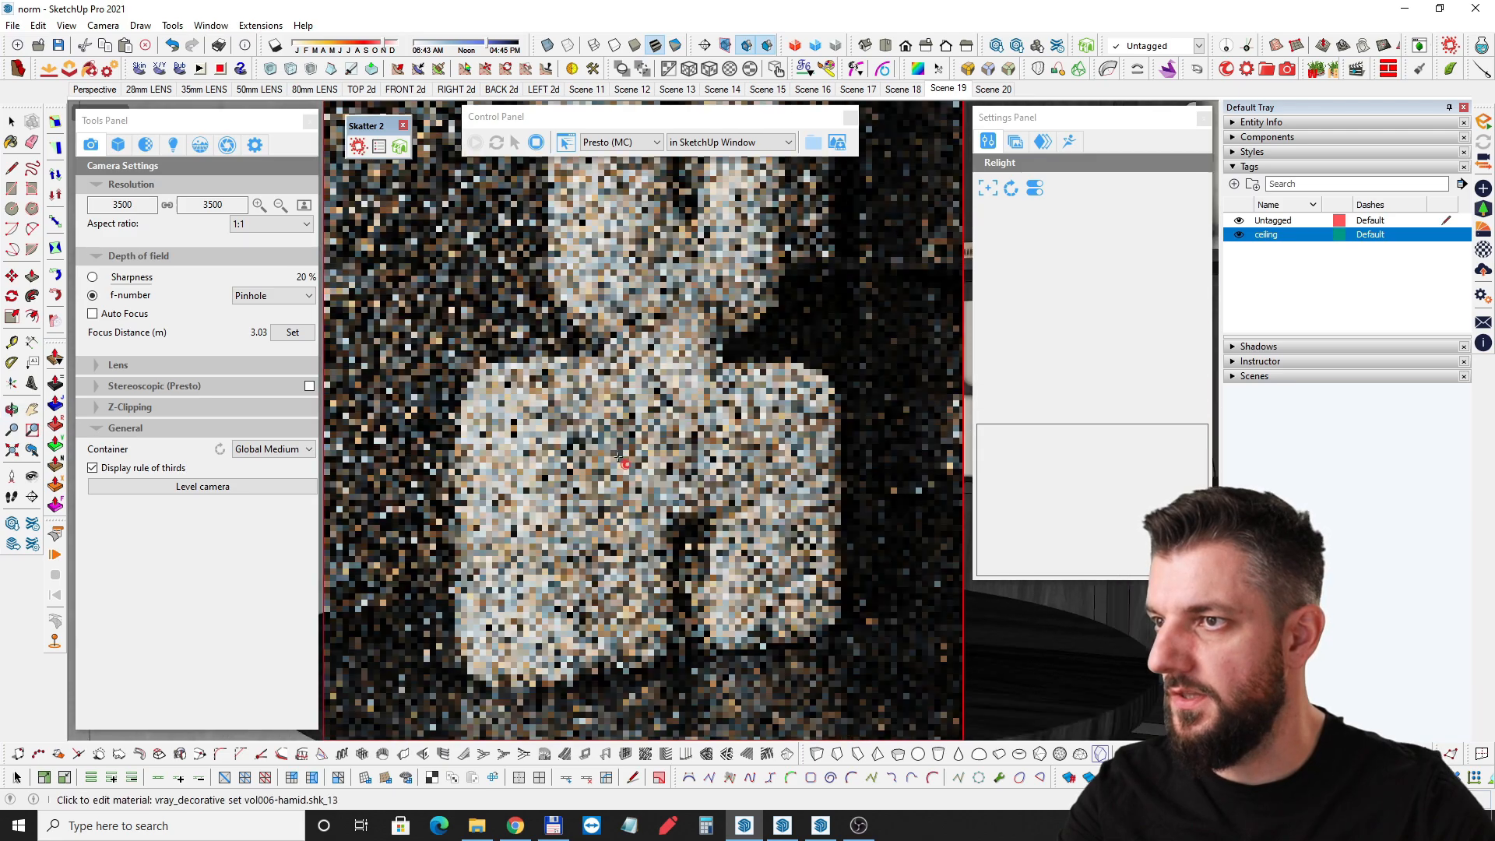
pyautogui.scroll(2, 620, 498)
pyautogui.scroll(-2, 620, 498)
pyautogui.moveTo(620, 498); pyautogui.dragTo(613, 520, button='middle')
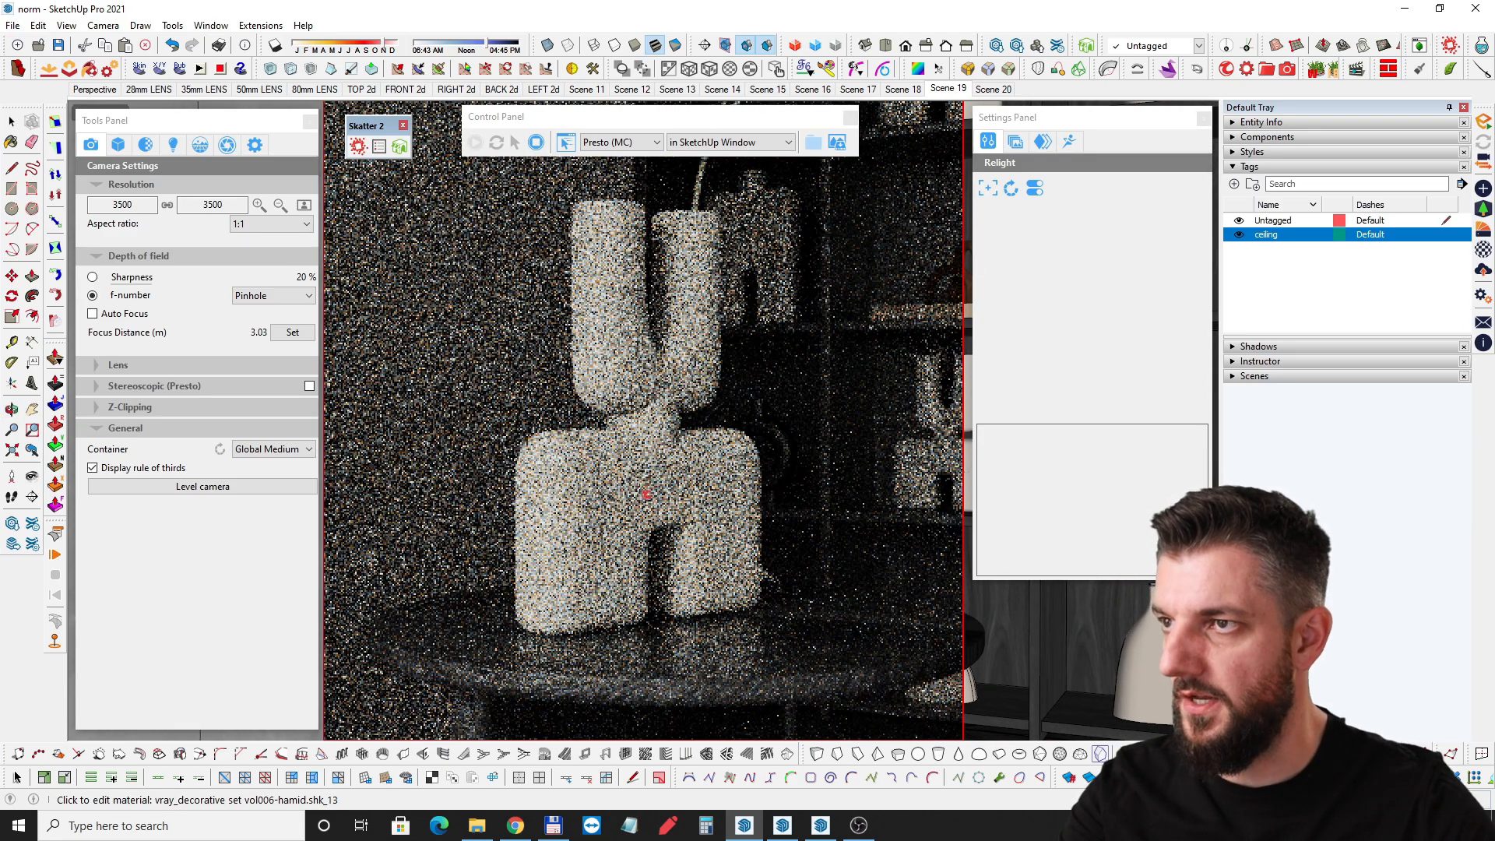
pyautogui.scroll(-1, 674, 510)
pyautogui.keyDown('shift'); pyautogui.moveTo(825, 595); pyautogui.dragTo(741, 575, button='middle'); pyautogui.keyUp('shift')
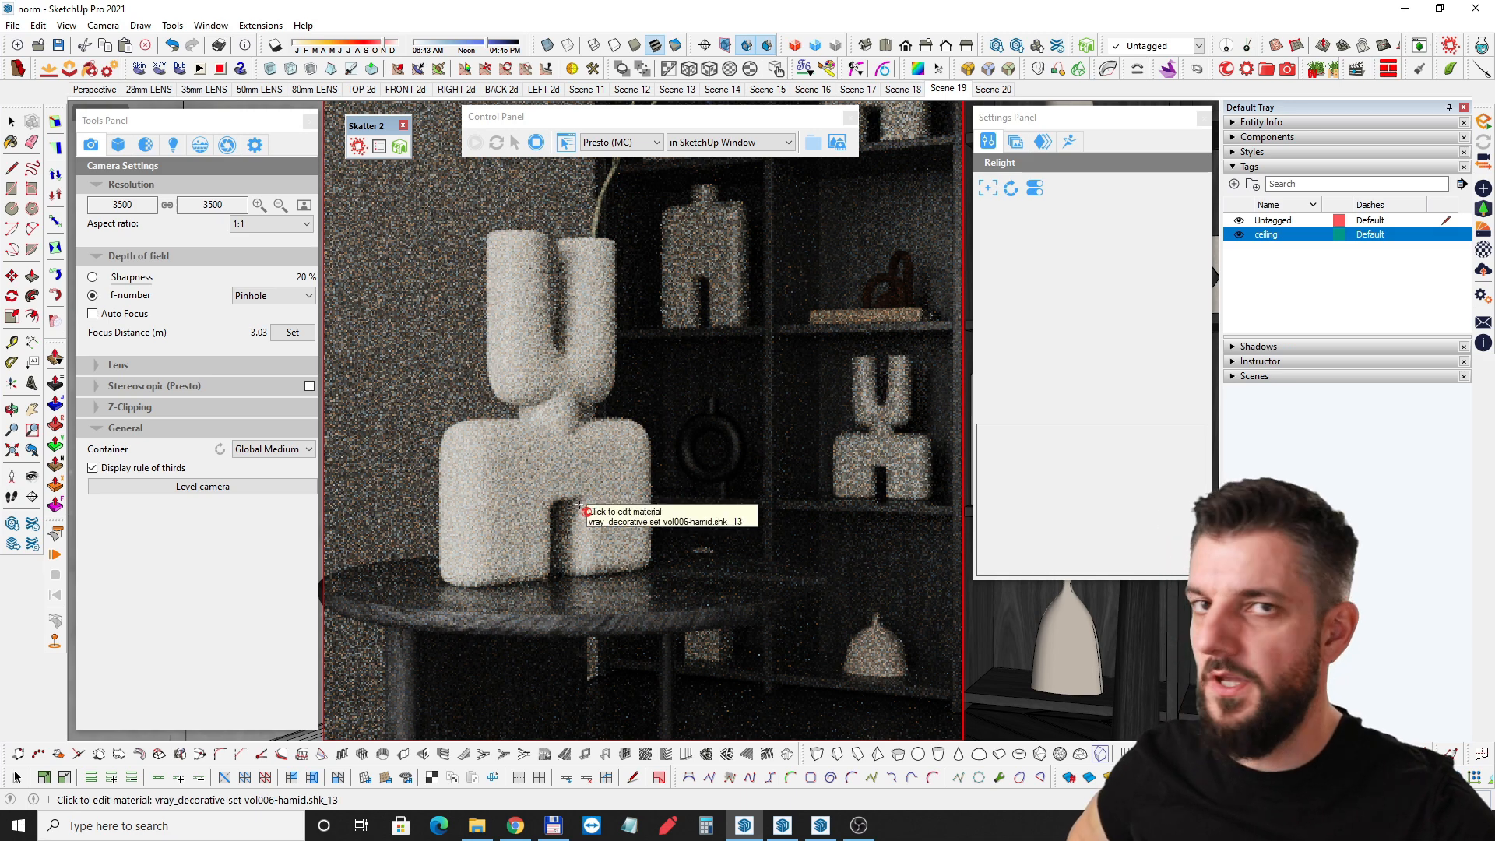
# Frame the lounge chair, side table and vase together in the rendered view, and stop the rendering.
pyautogui.scroll(-2, 579, 504)
pyautogui.moveTo(671, 543); pyautogui.dragTo(628, 514, button='middle')
pyautogui.scroll(-3, 657, 510)
pyautogui.keyDown('shift'); pyautogui.moveTo(759, 547); pyautogui.dragTo(571, 480, button='middle'); pyautogui.keyUp('shift')
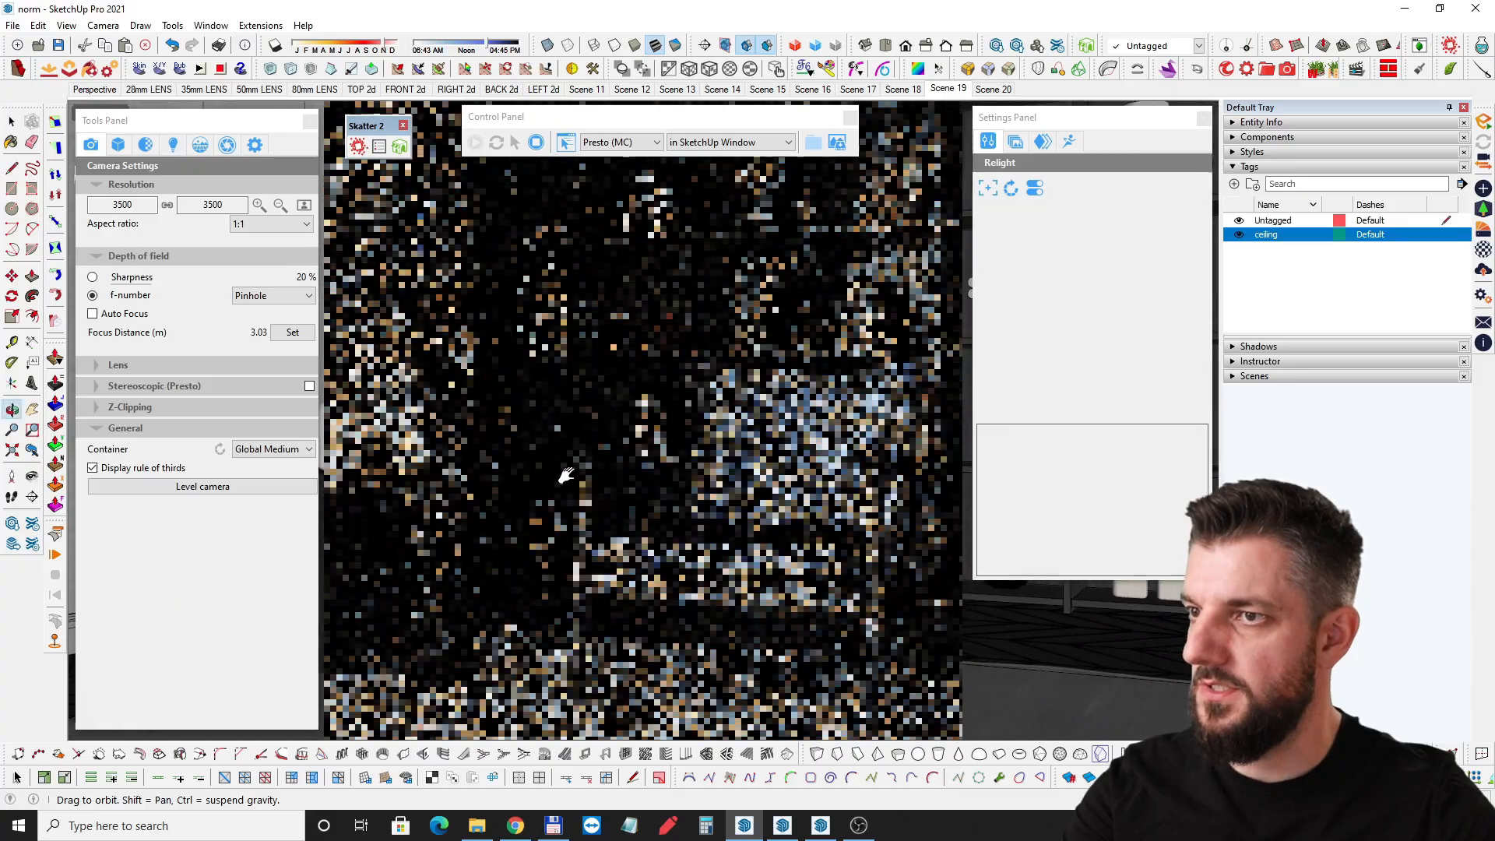
pyautogui.scroll(-3, 592, 494)
pyautogui.keyDown('shift'); pyautogui.moveTo(662, 514); pyautogui.dragTo(716, 685, button='middle'); pyautogui.keyUp('shift')
pyautogui.scroll(-1, 727, 520)
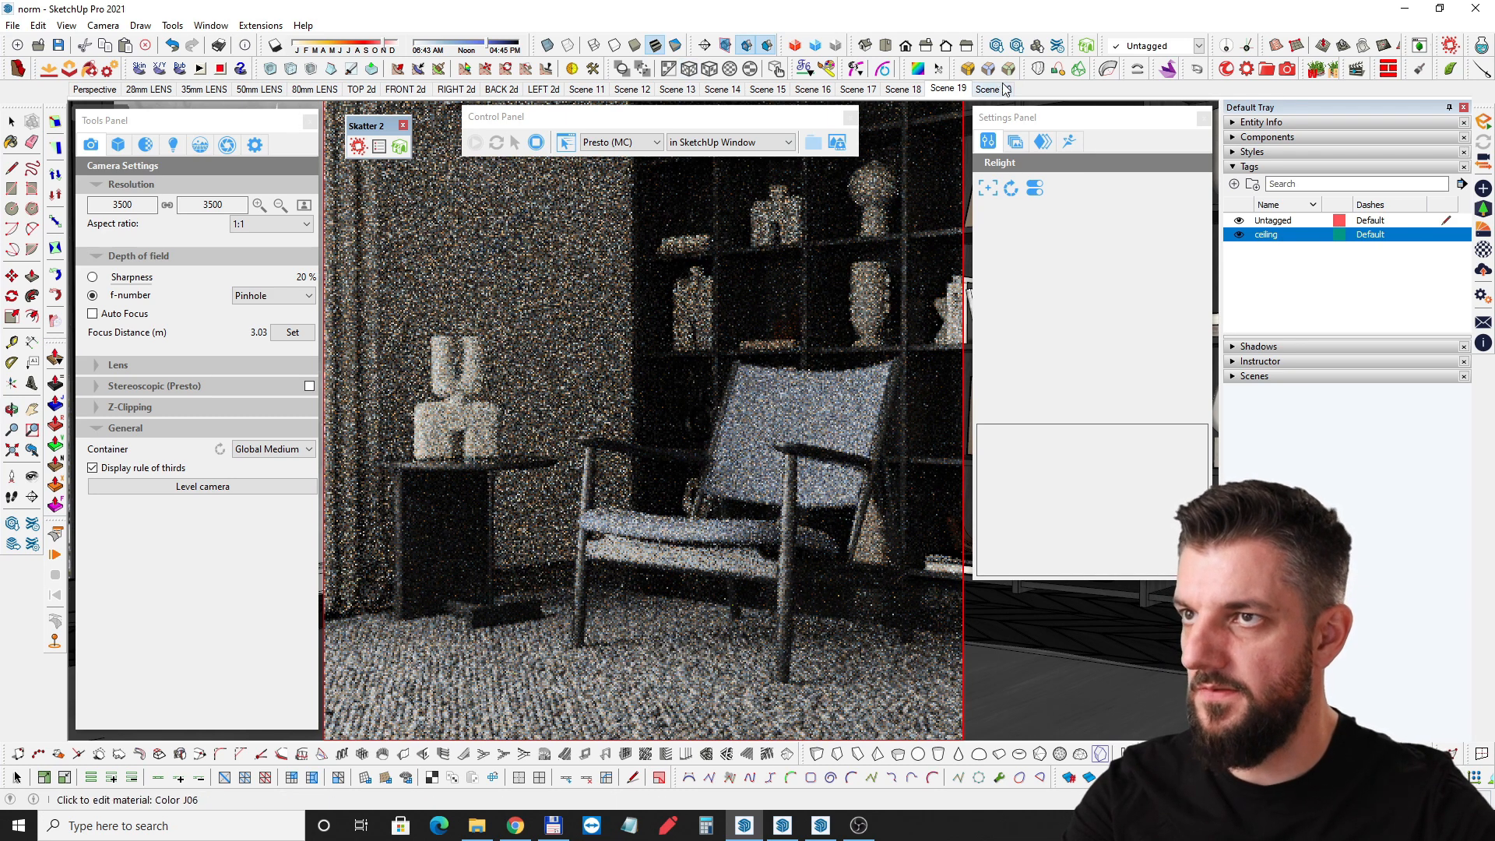
pyautogui.click(536, 141)
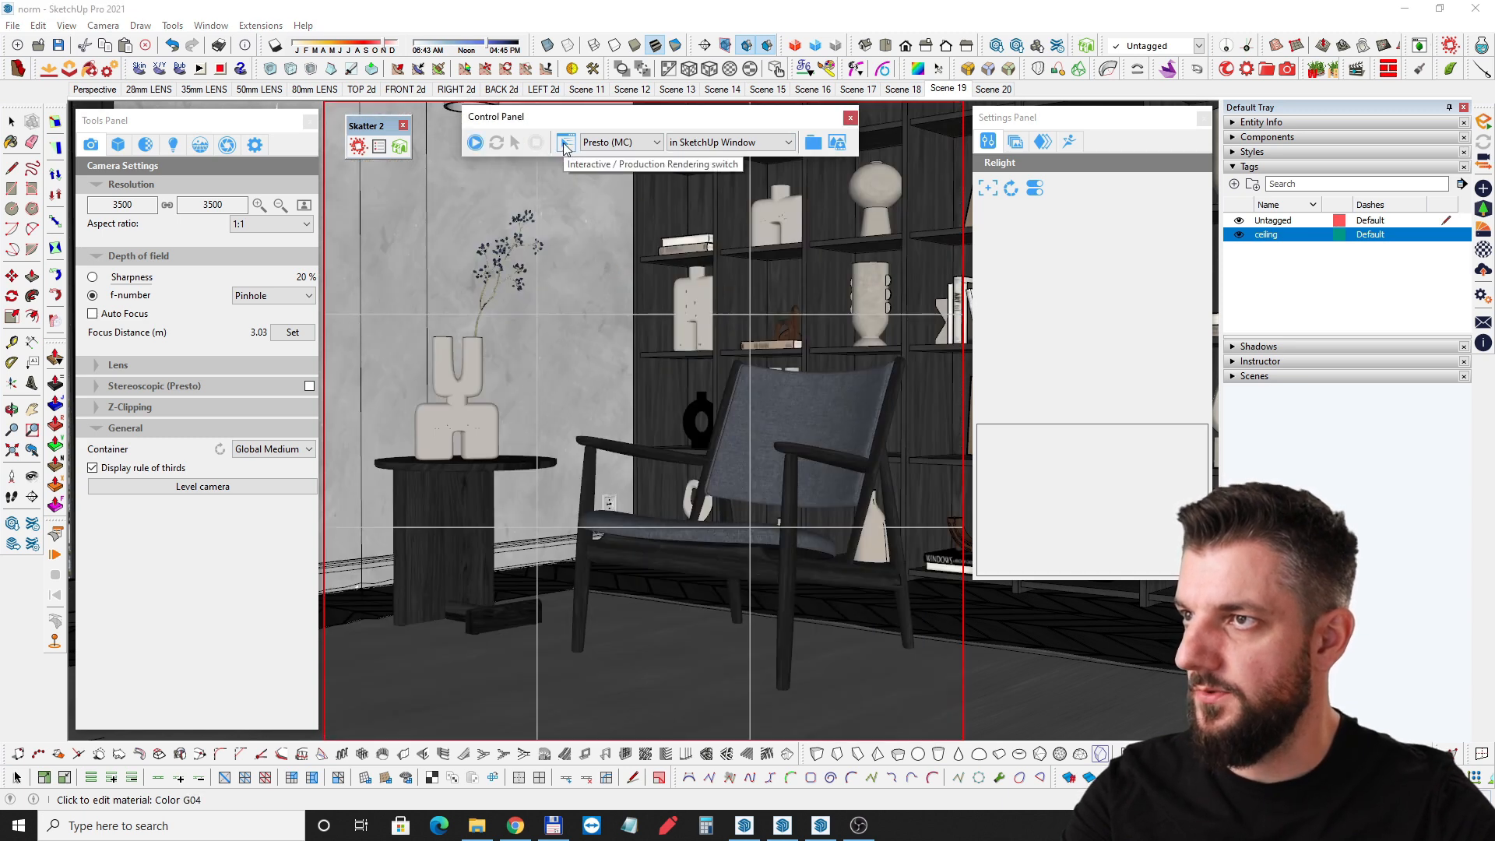
# Switch to production rendering and add the Supersampling option to the Presto (MC) settings.
pyautogui.click(566, 144)
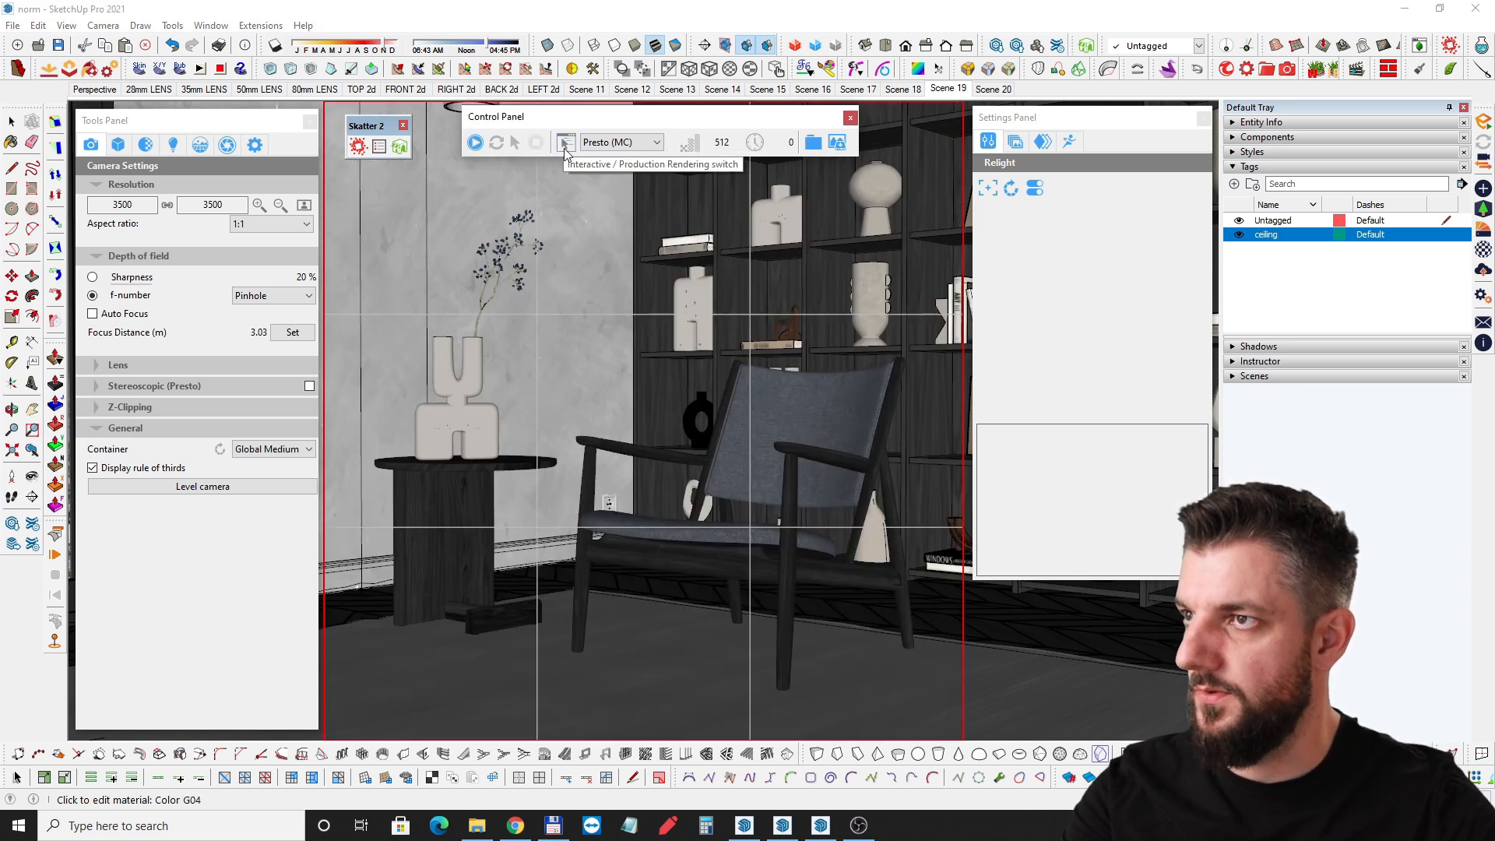
pyautogui.doubleClick(720, 143)
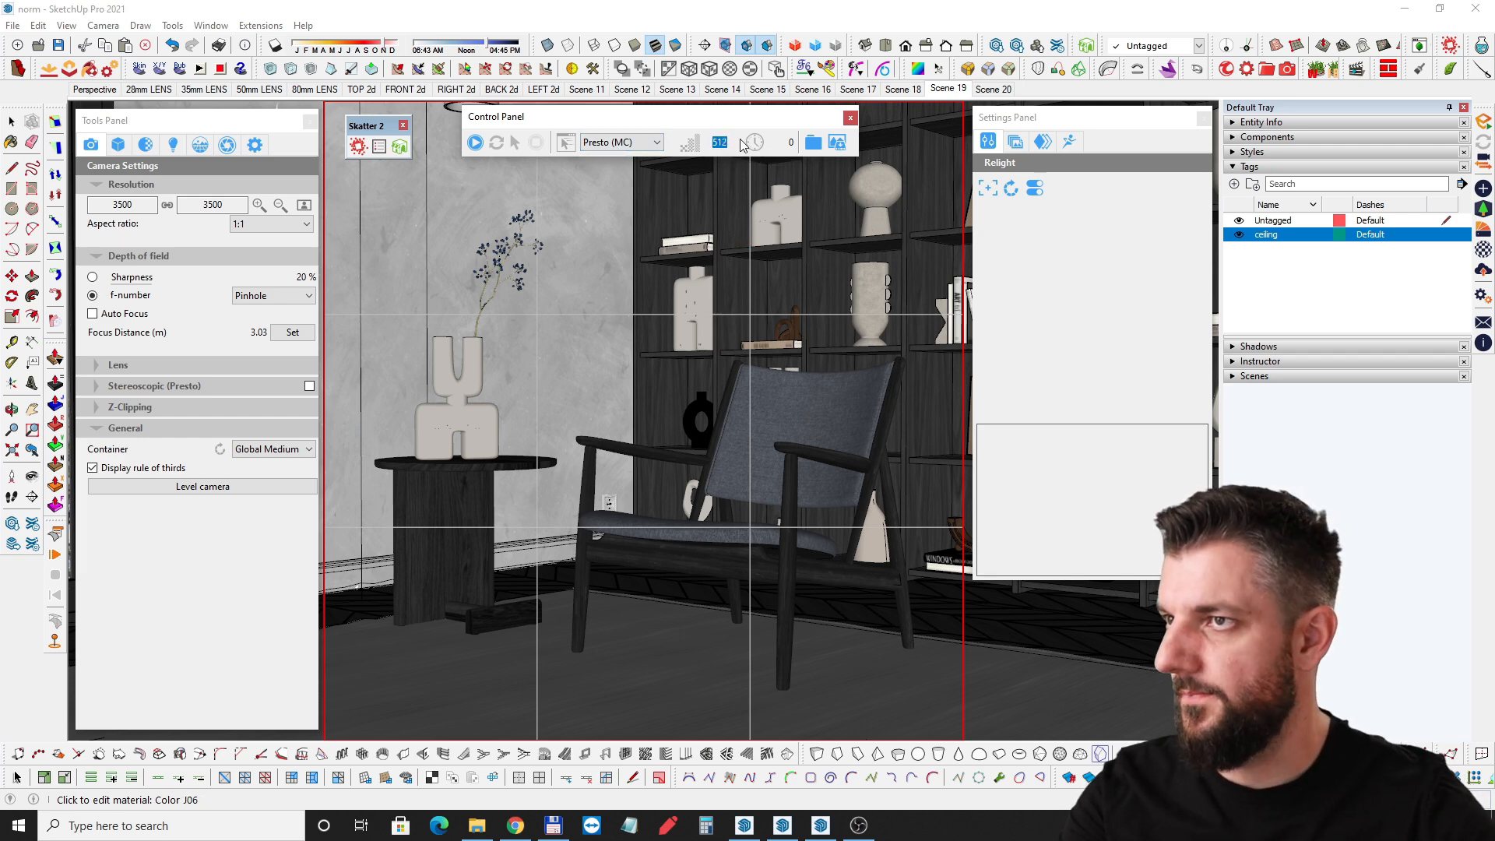
pyautogui.click(227, 144)
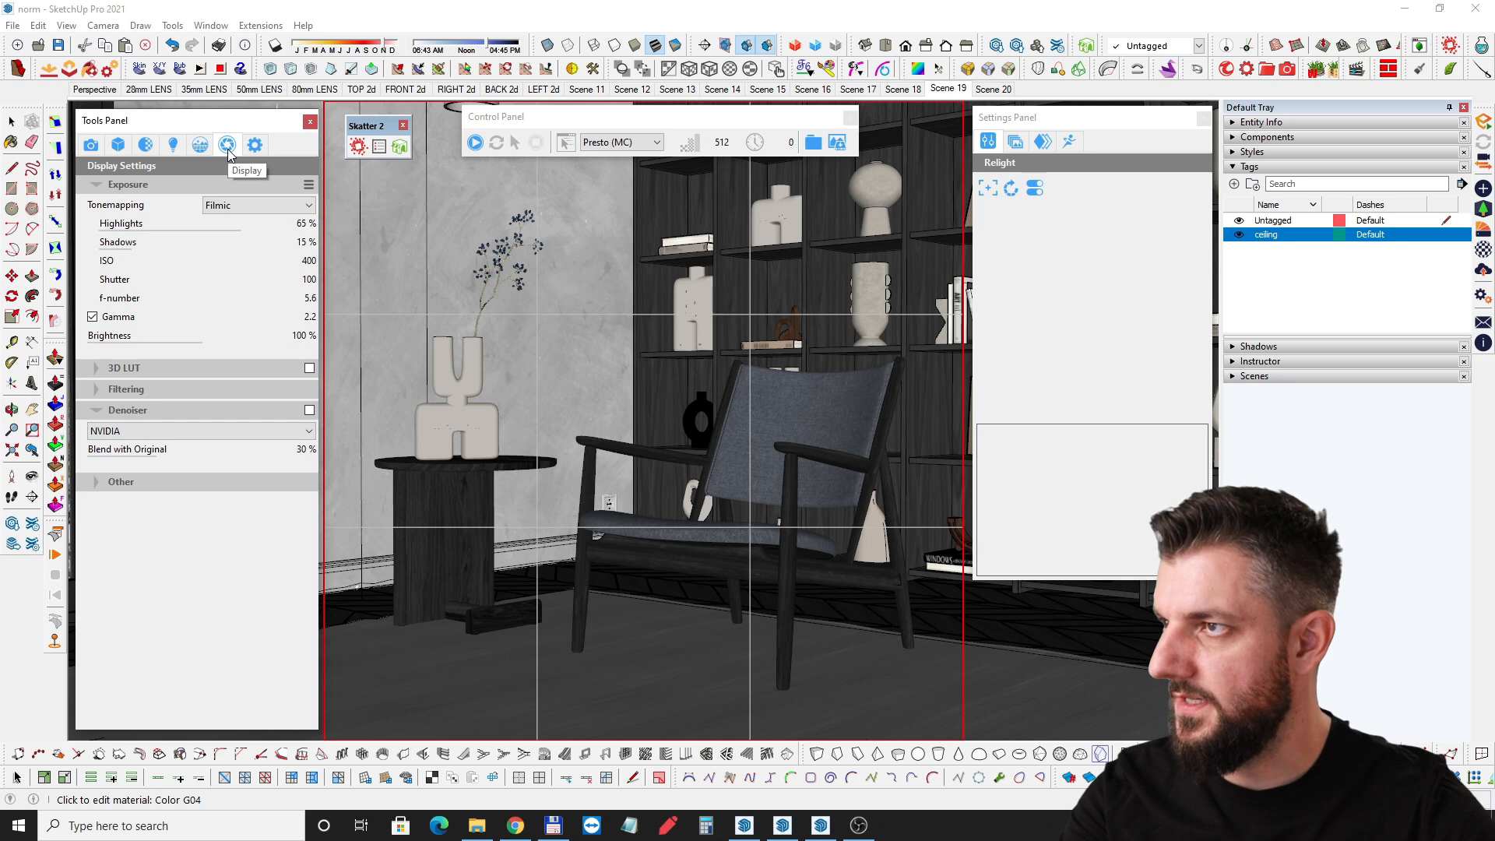
pyautogui.click(309, 185)
pyautogui.click(254, 144)
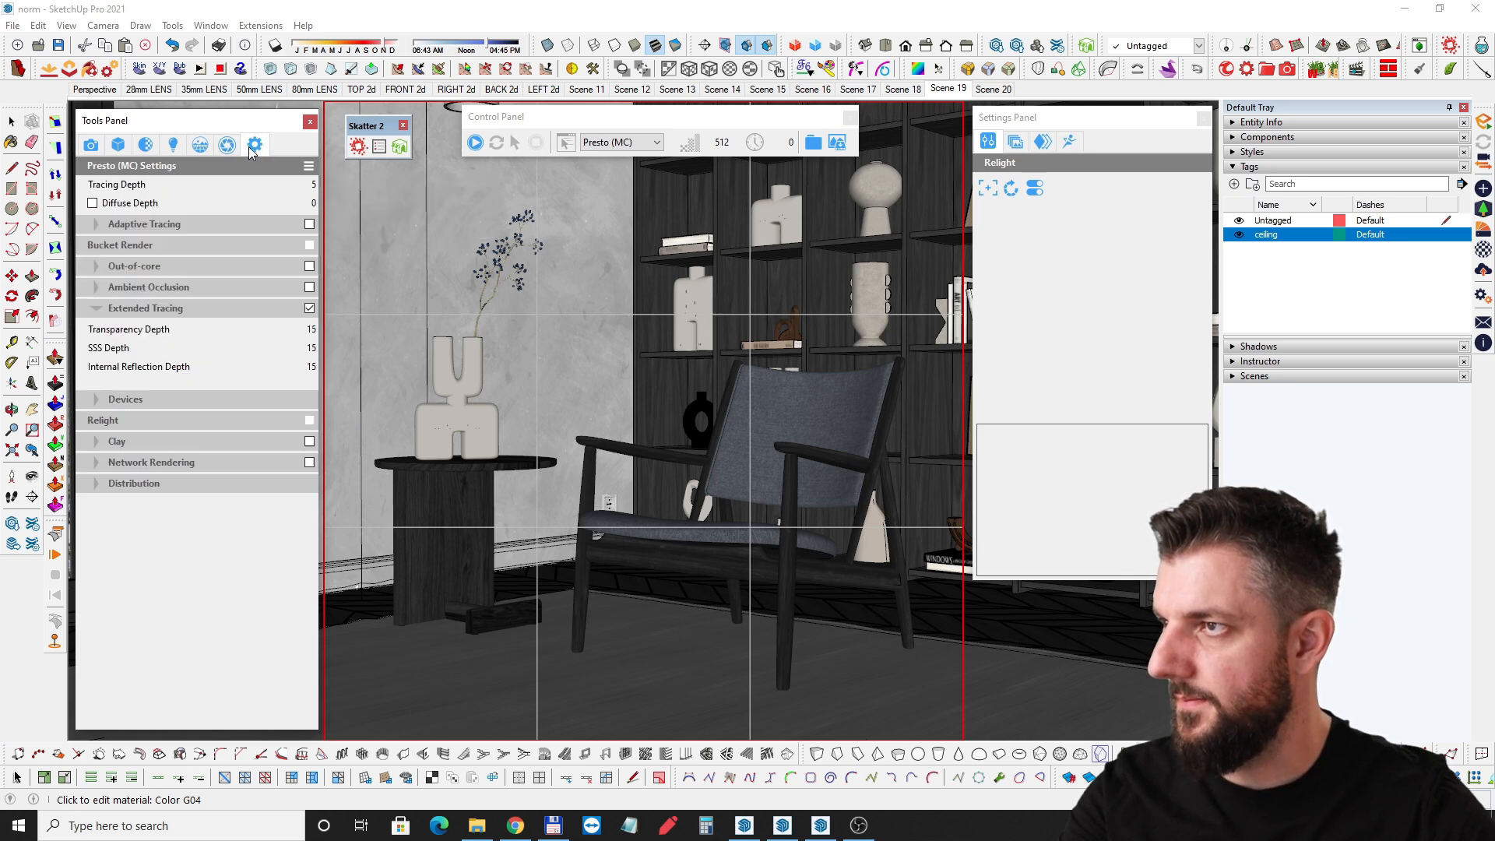
pyautogui.click(309, 166)
pyautogui.click(342, 177)
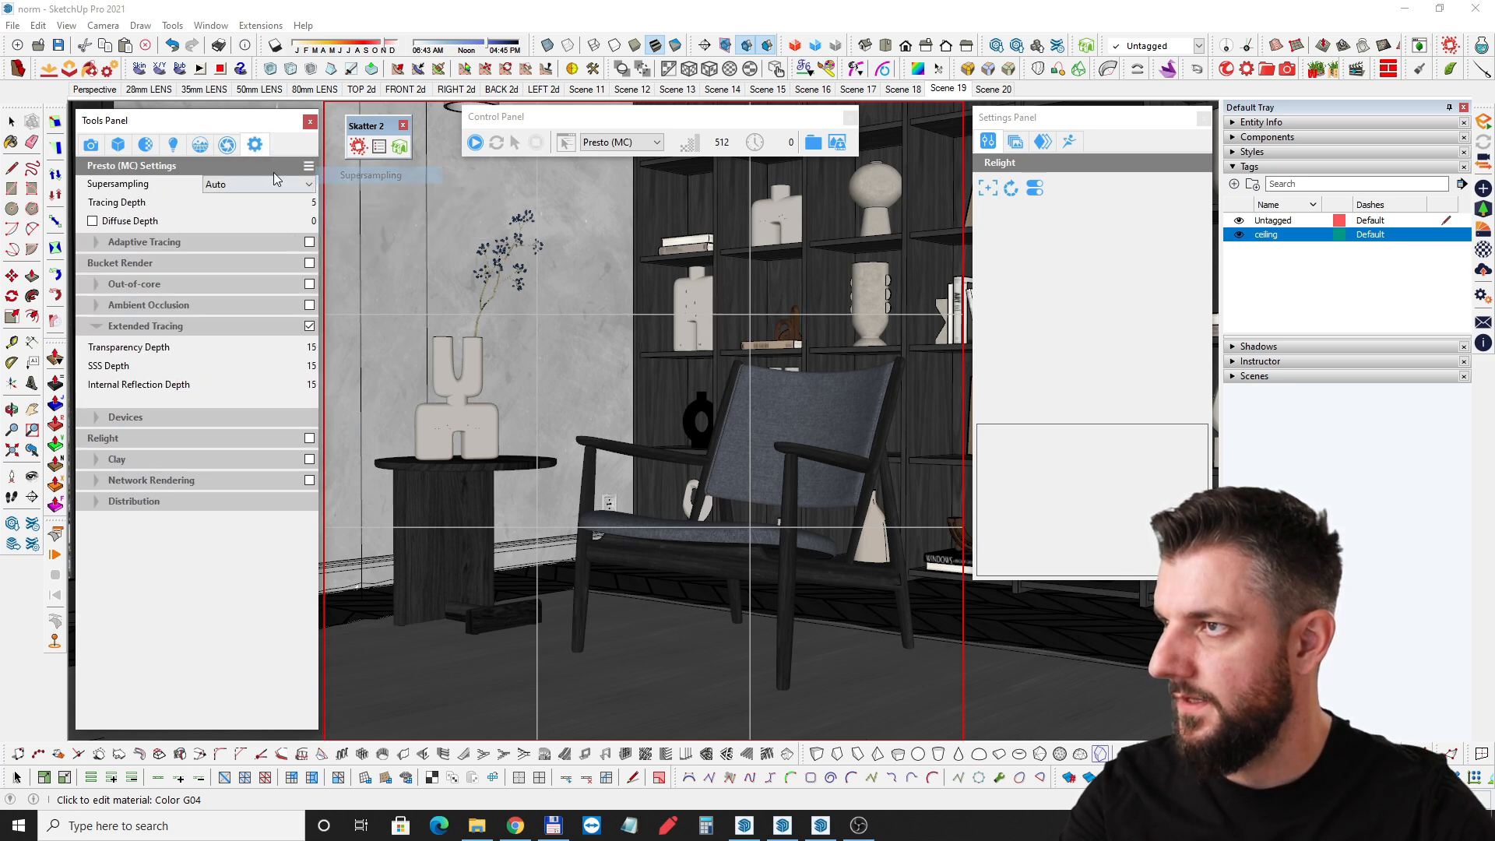
# Set supersampling to None and raise the production render's sample limit to 1000.
pyautogui.click(226, 188)
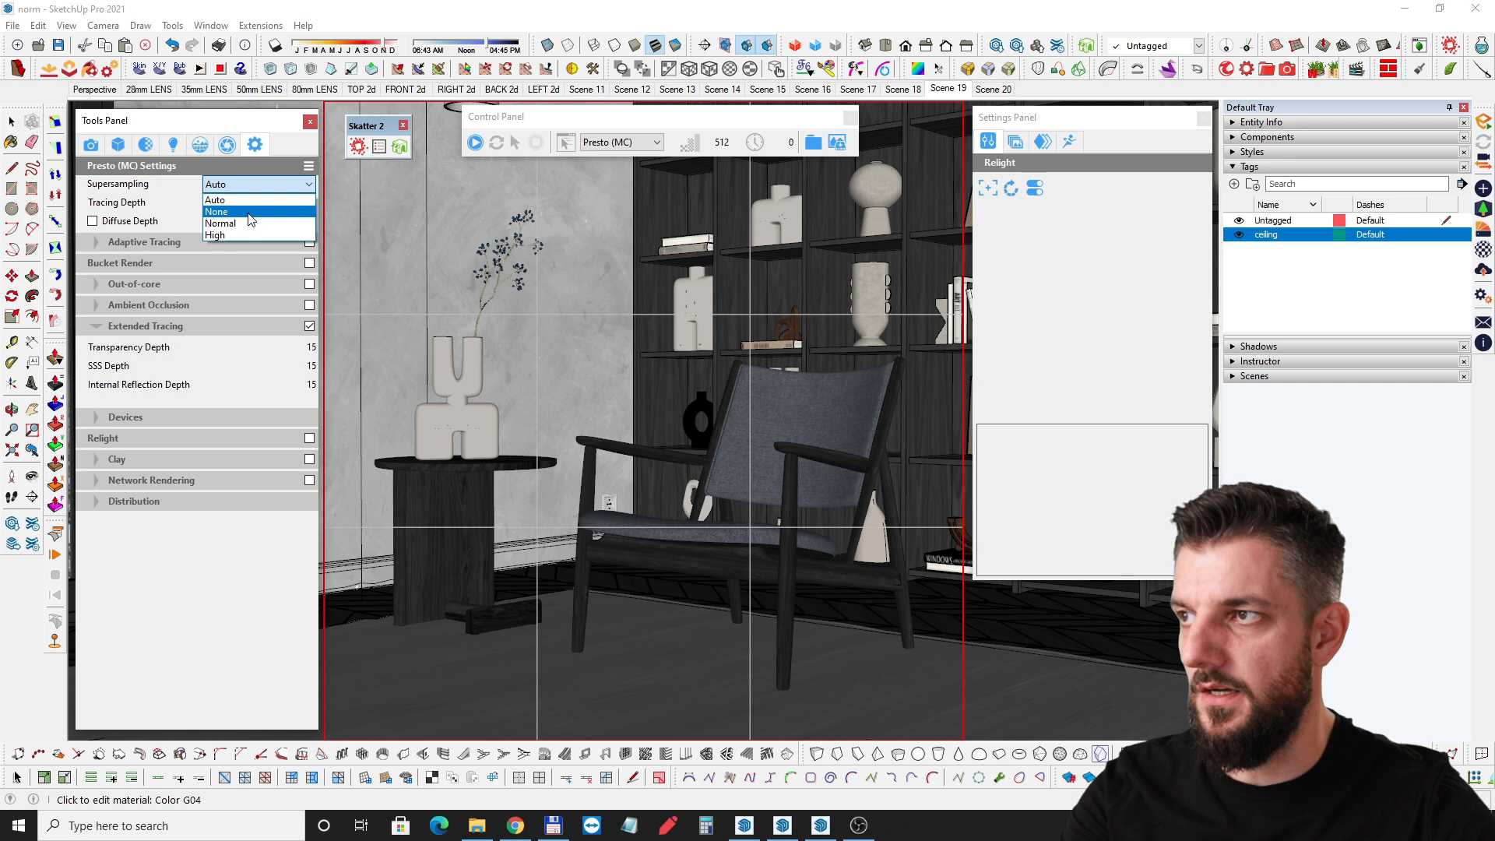
pyautogui.click(228, 213)
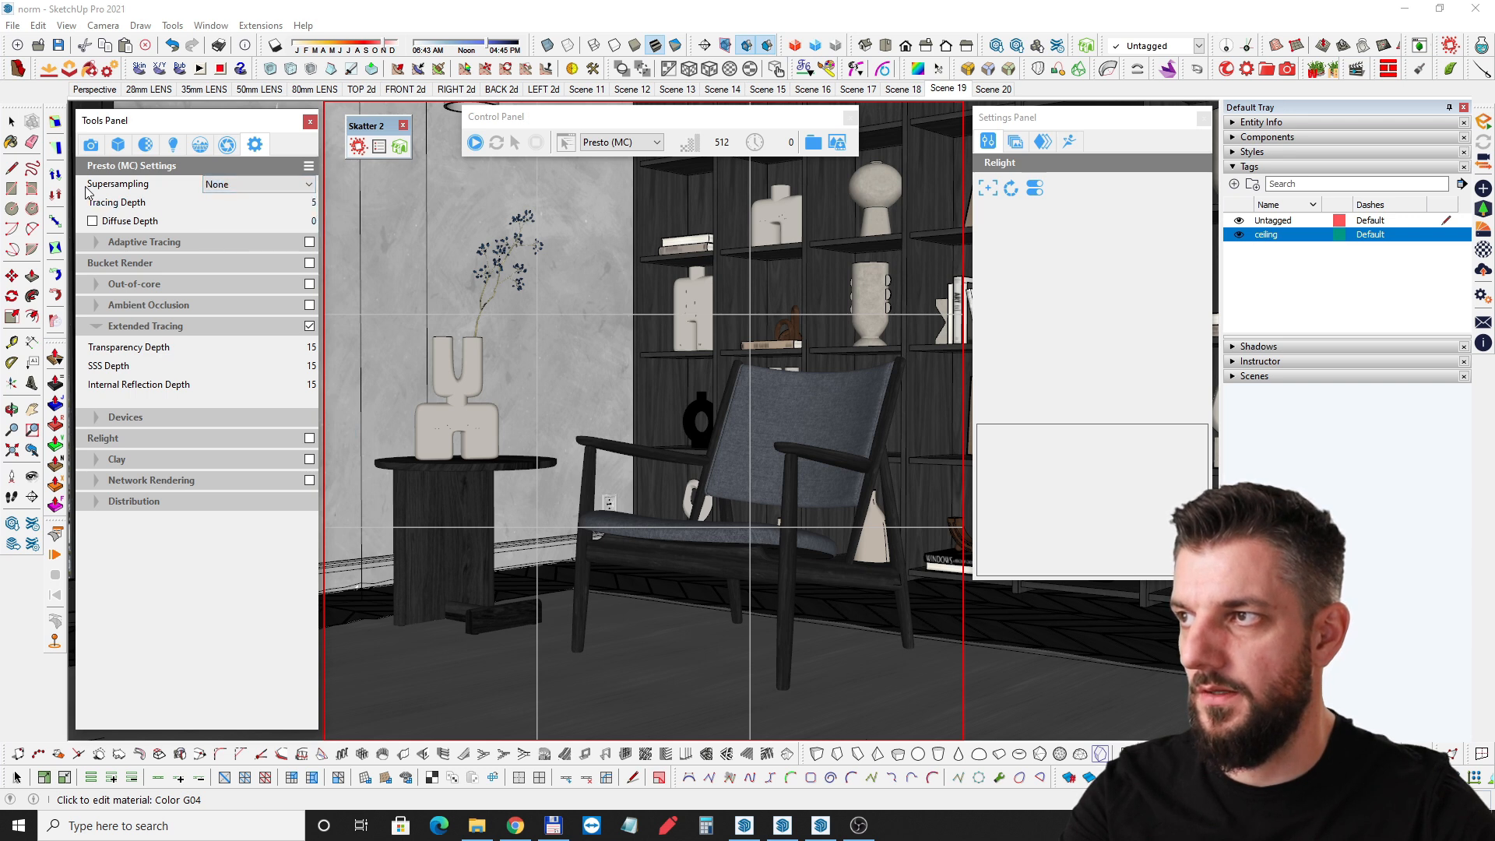
pyautogui.click(716, 142)
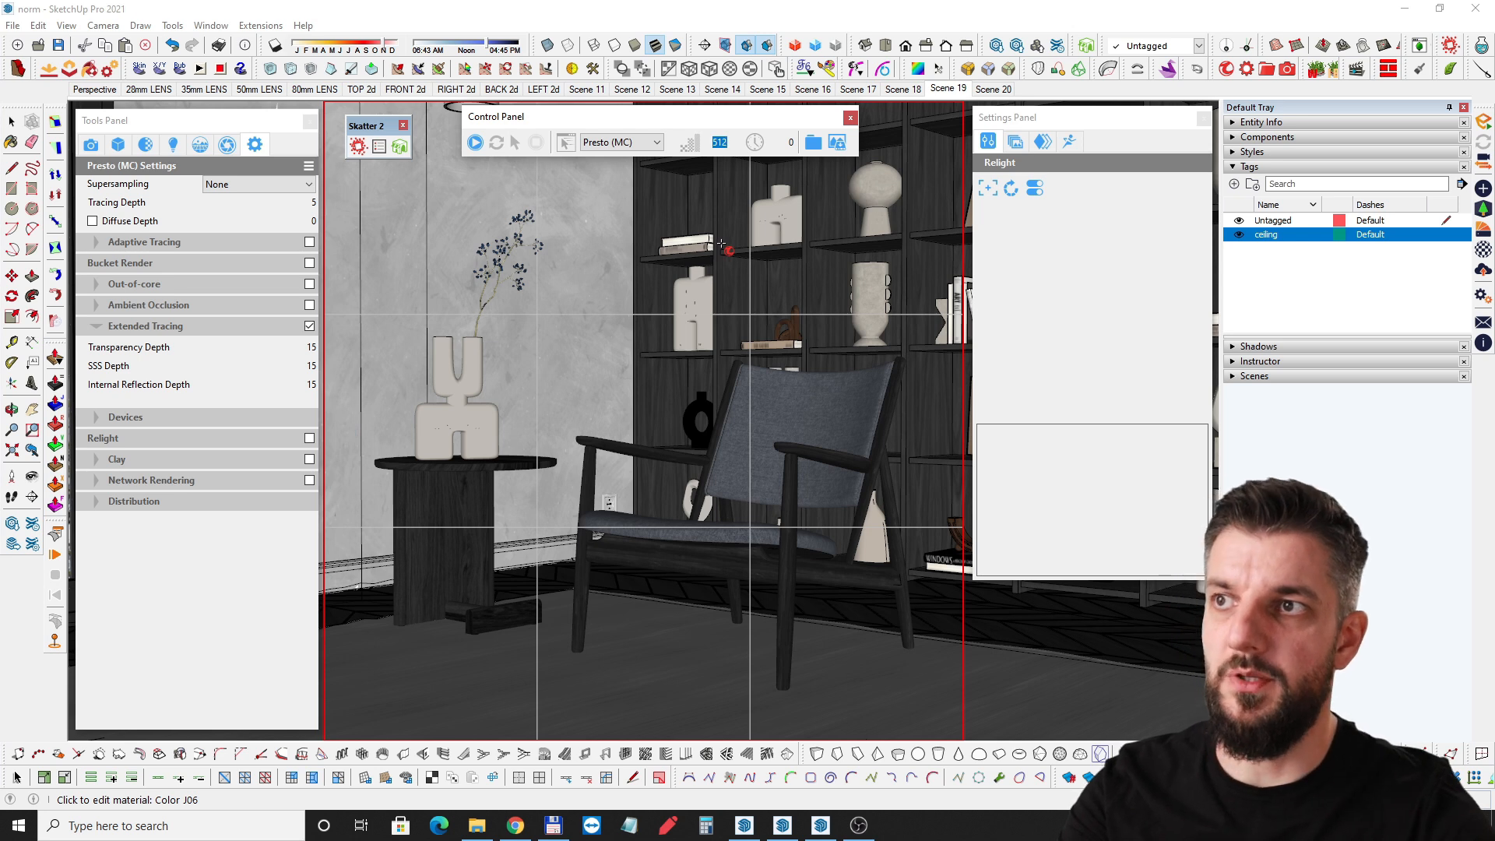
pyautogui.write('1000')
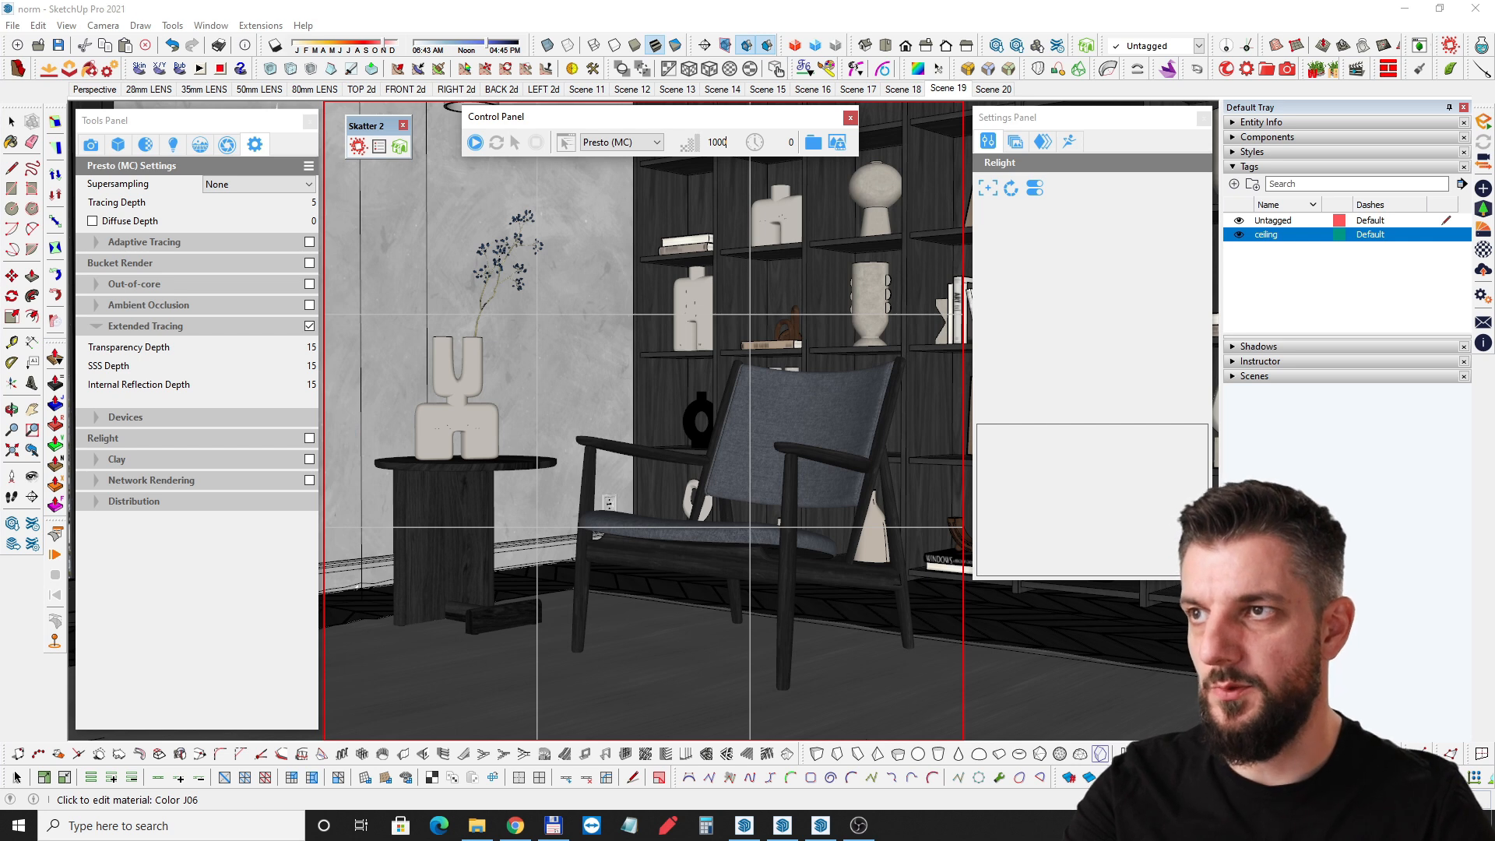
# Set supersampling to Auto and the production render's sample limit to 512.
pyautogui.click(273, 187)
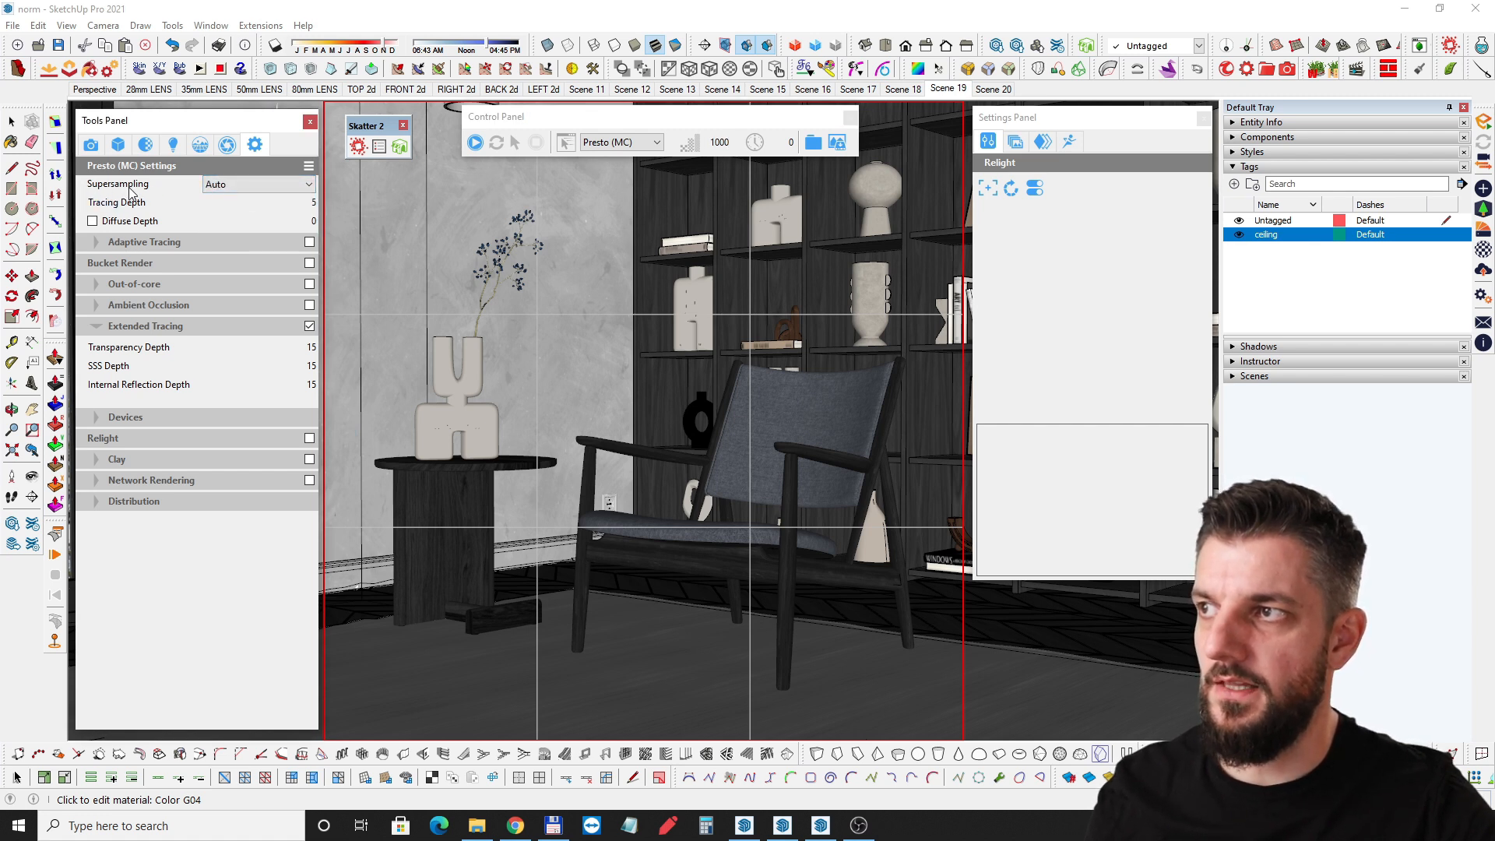
pyautogui.doubleClick(716, 141)
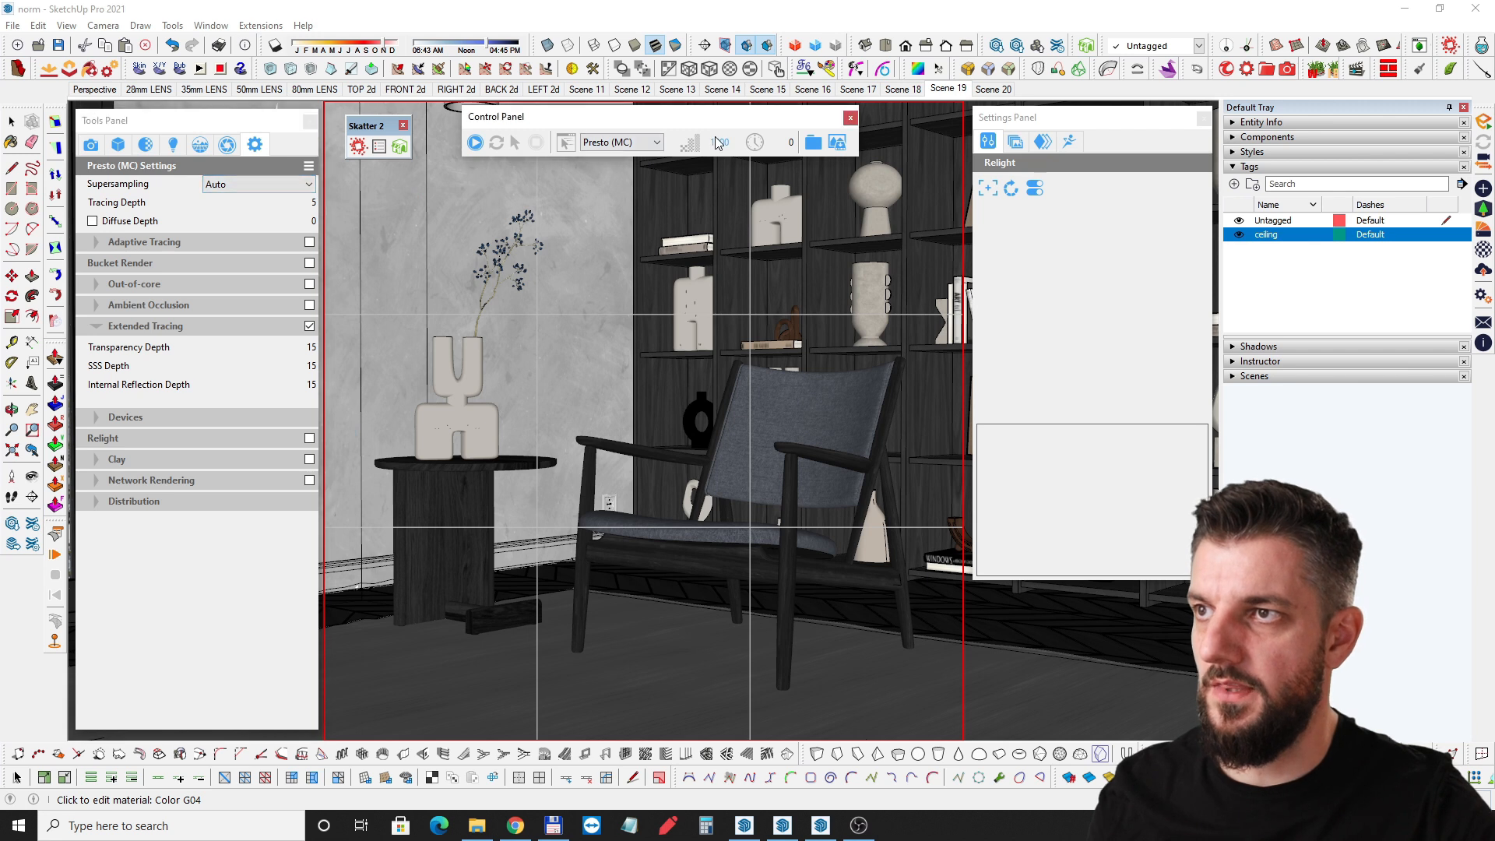
pyautogui.write('512')
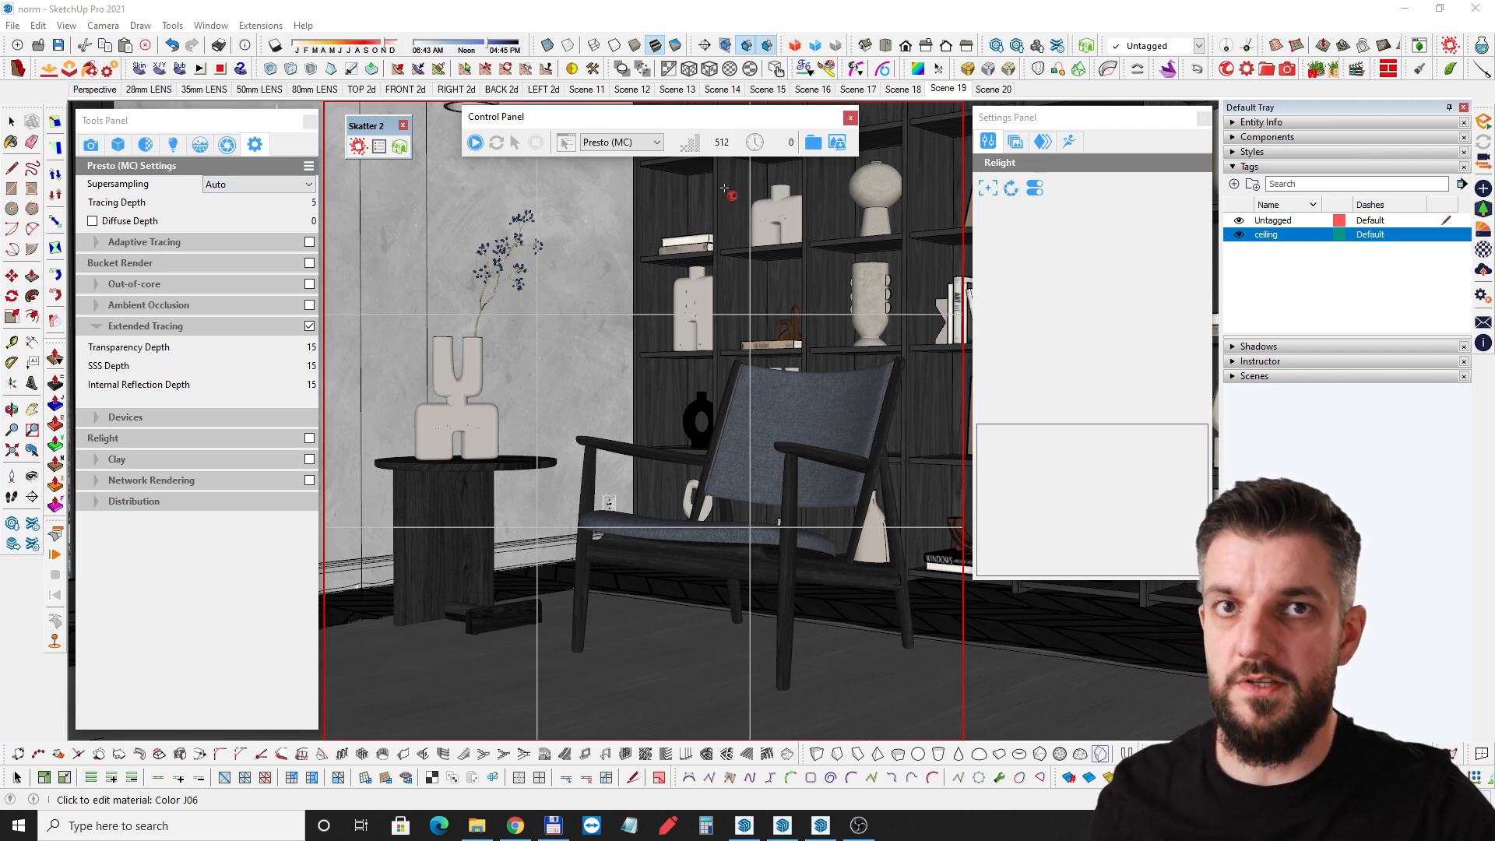
# Enable the denoiser in the display settings and choose NVIDIA as its engine.
pyautogui.click(227, 144)
pyautogui.click(309, 410)
pyautogui.click(257, 431)
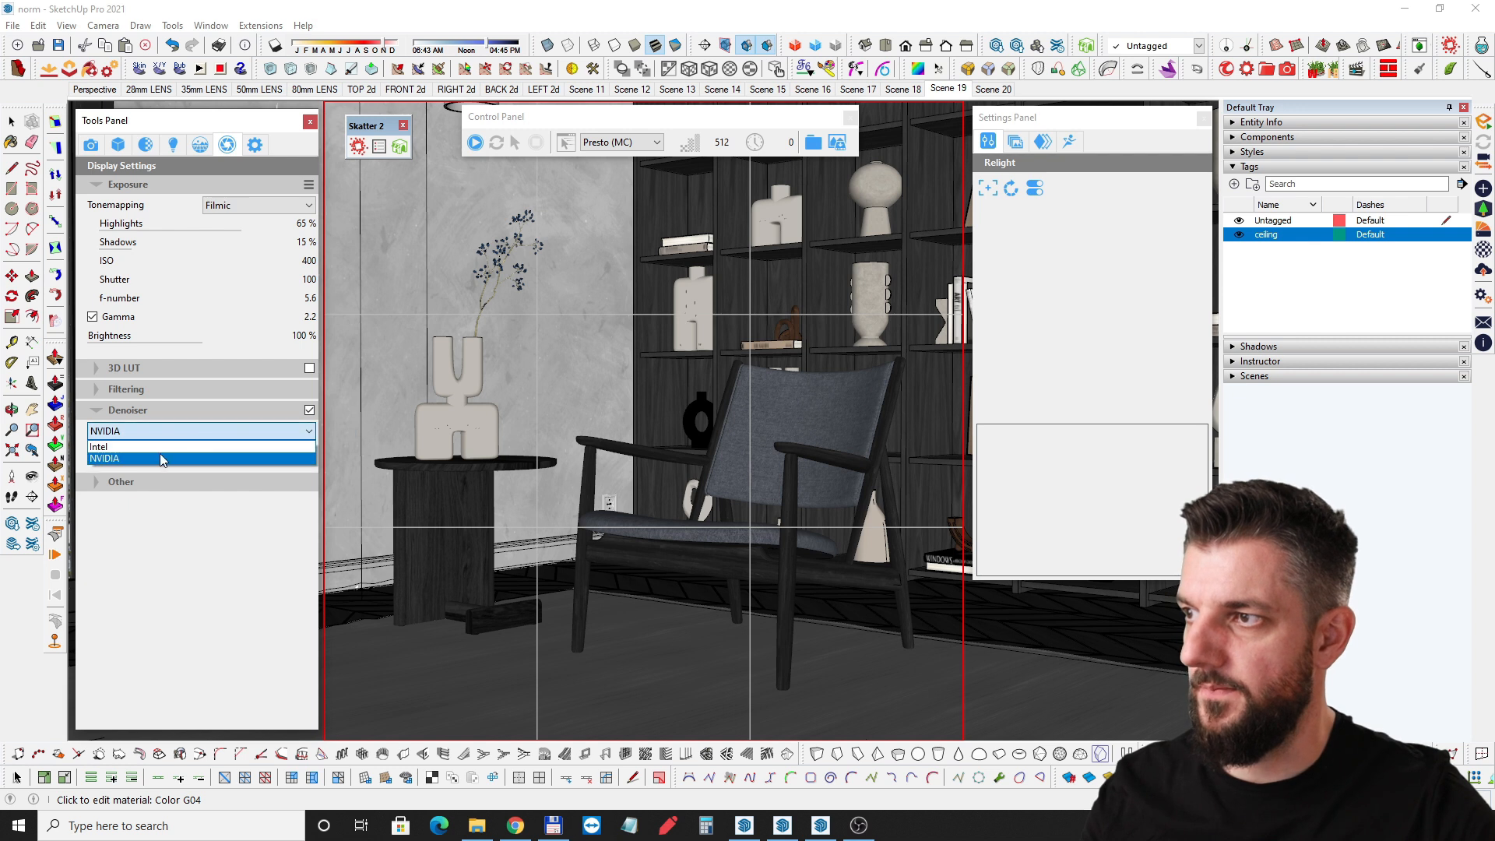
pyautogui.click(161, 459)
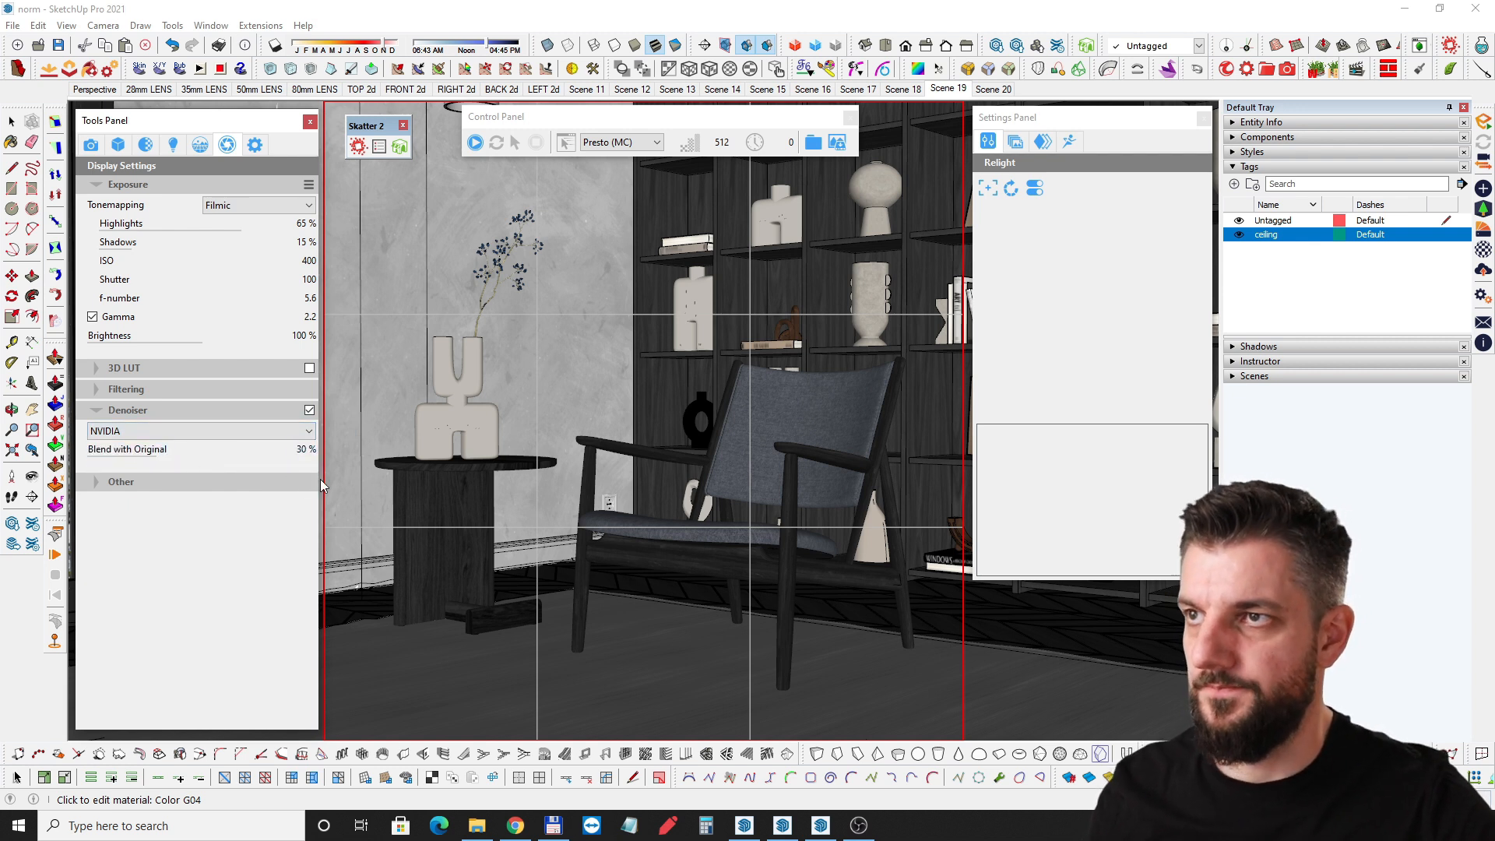
# Review the saved camera views for the production renders, going through Scene 11, Scene 12 and Scene 13.
pyautogui.moveTo(741, 452); pyautogui.dragTo(459, 549, button='middle')
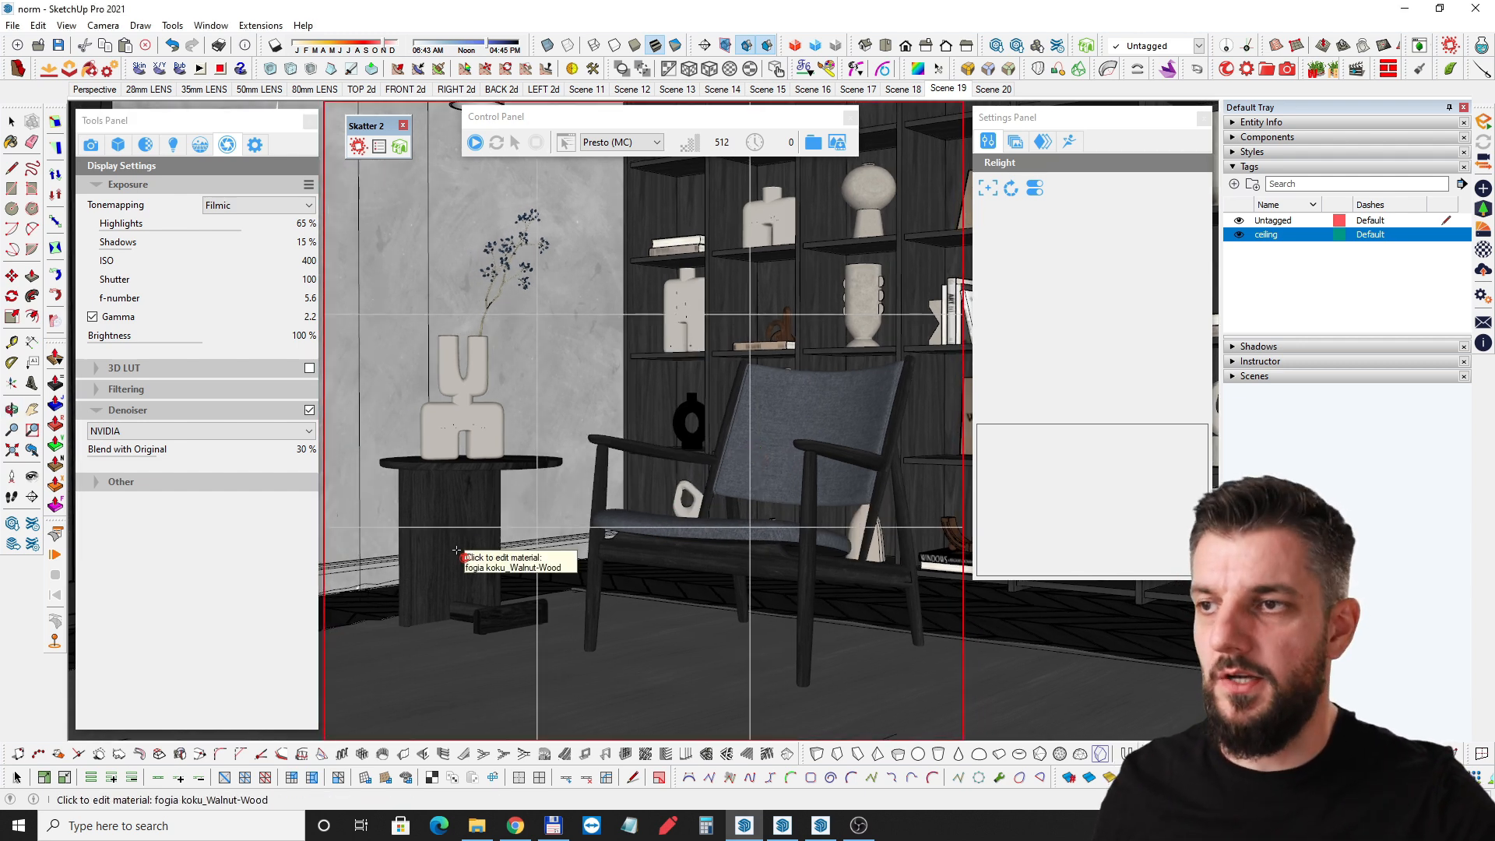
pyautogui.click(576, 89)
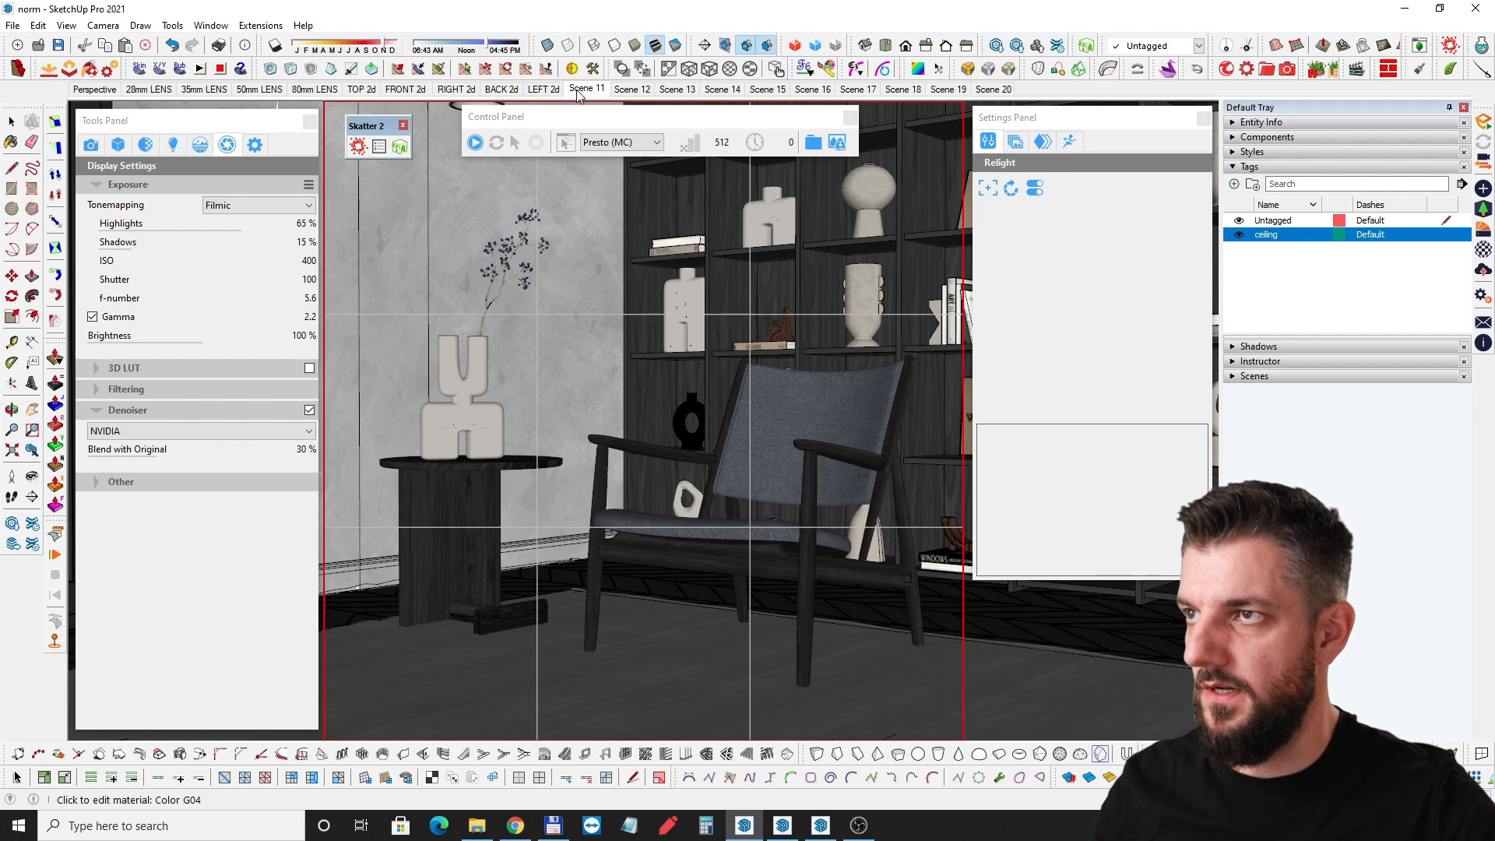
pyautogui.click(624, 90)
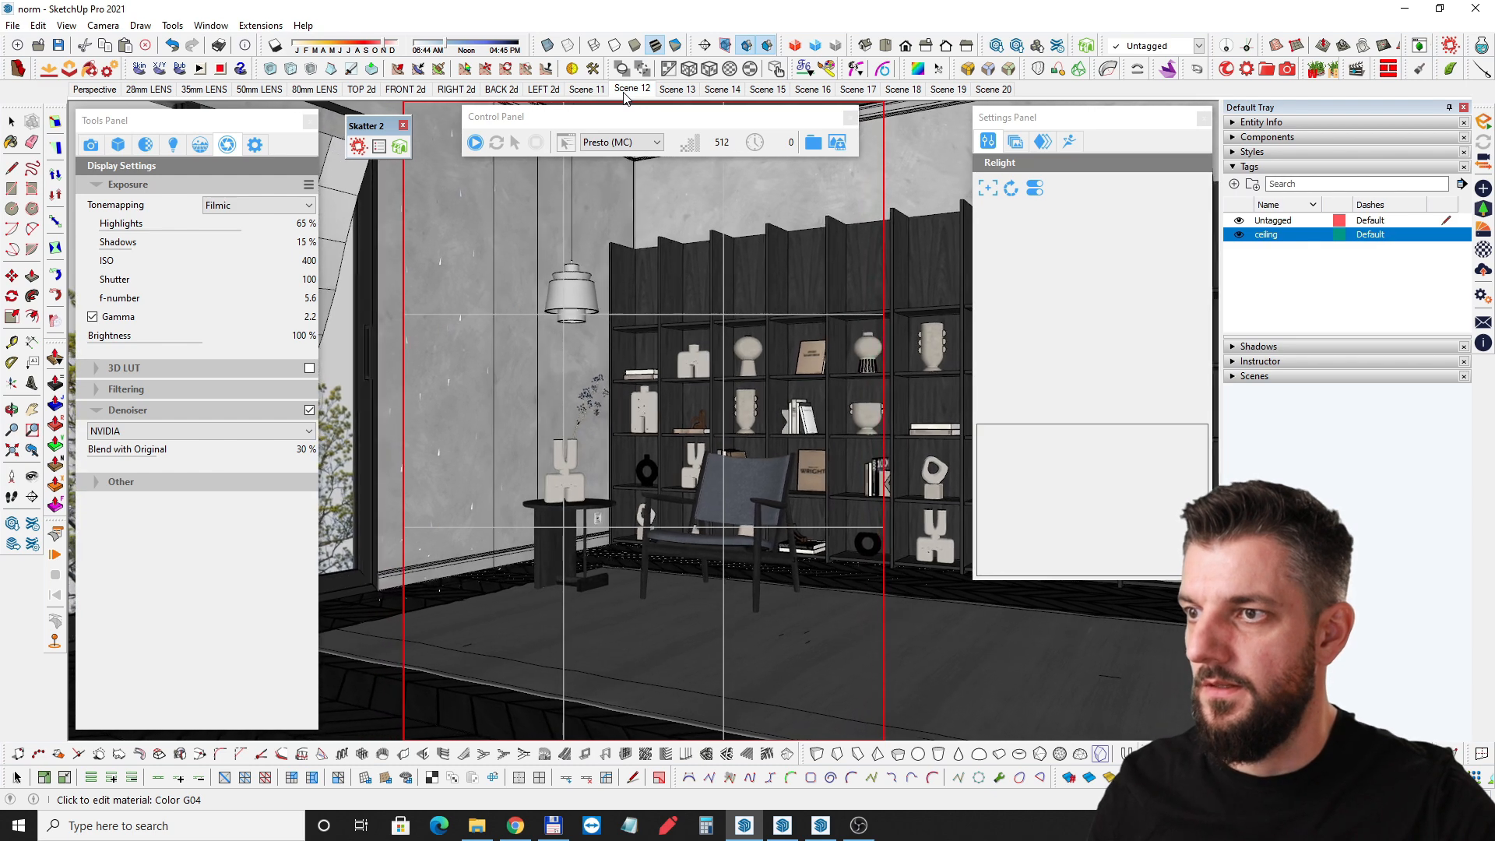
pyautogui.click(676, 89)
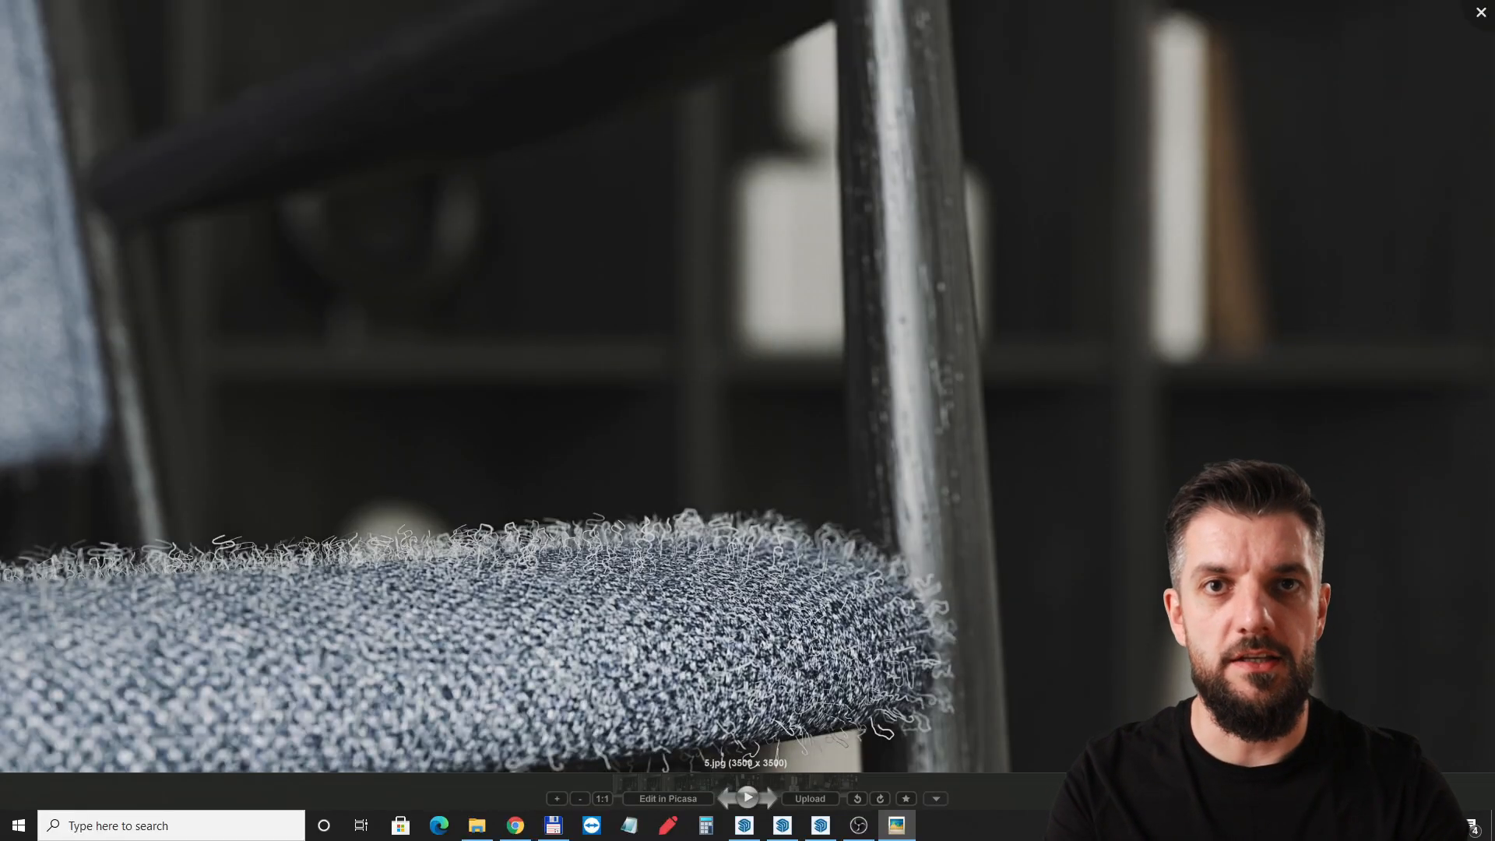
# Browse the finished renders in the Picasa photo viewer, from 5.jpg through 8.jpg.
pyautogui.press('Right')
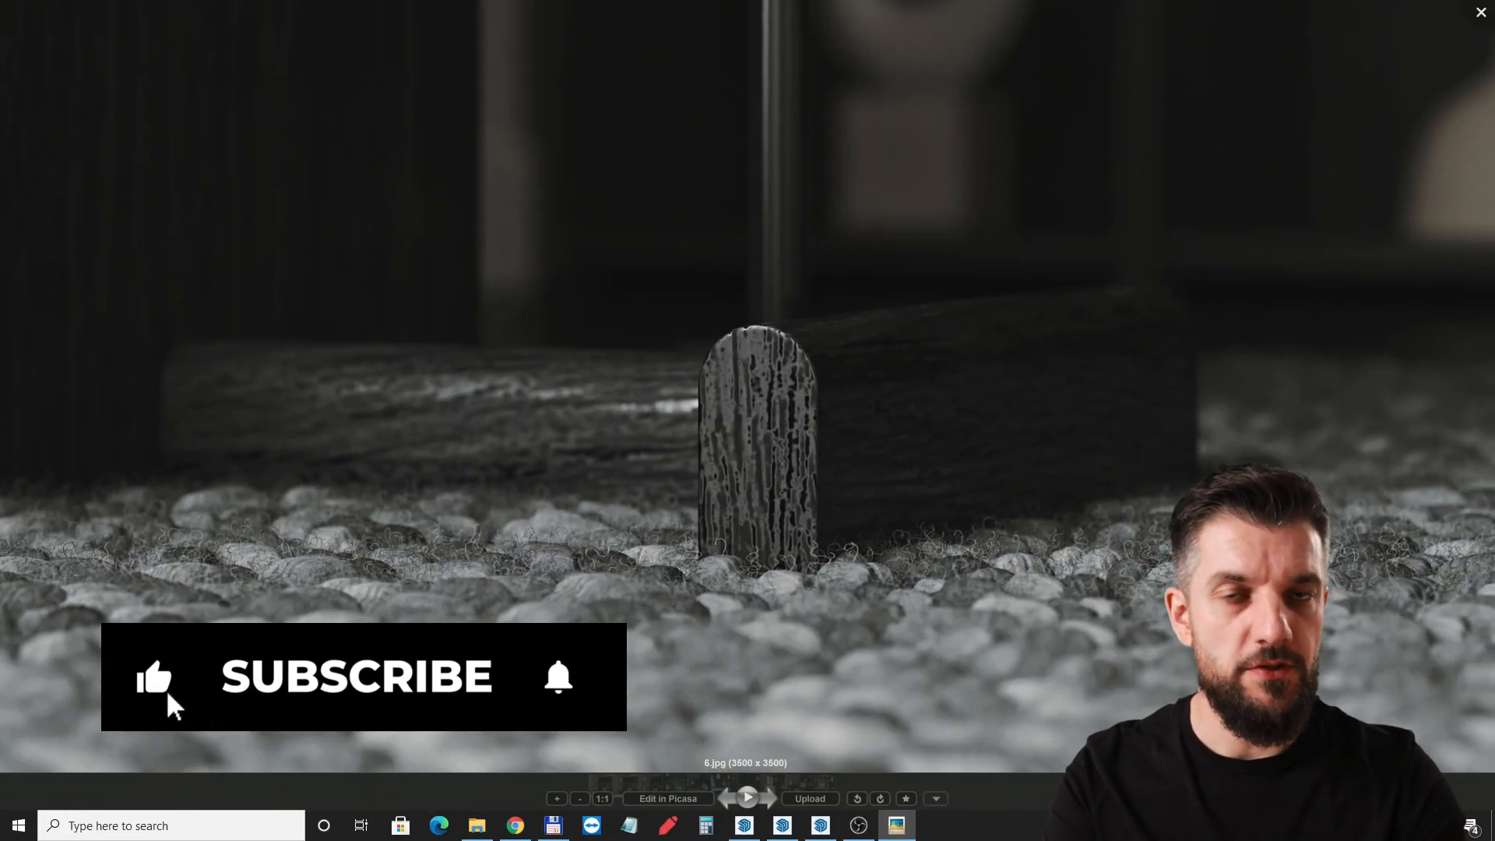
pyautogui.press('Right')
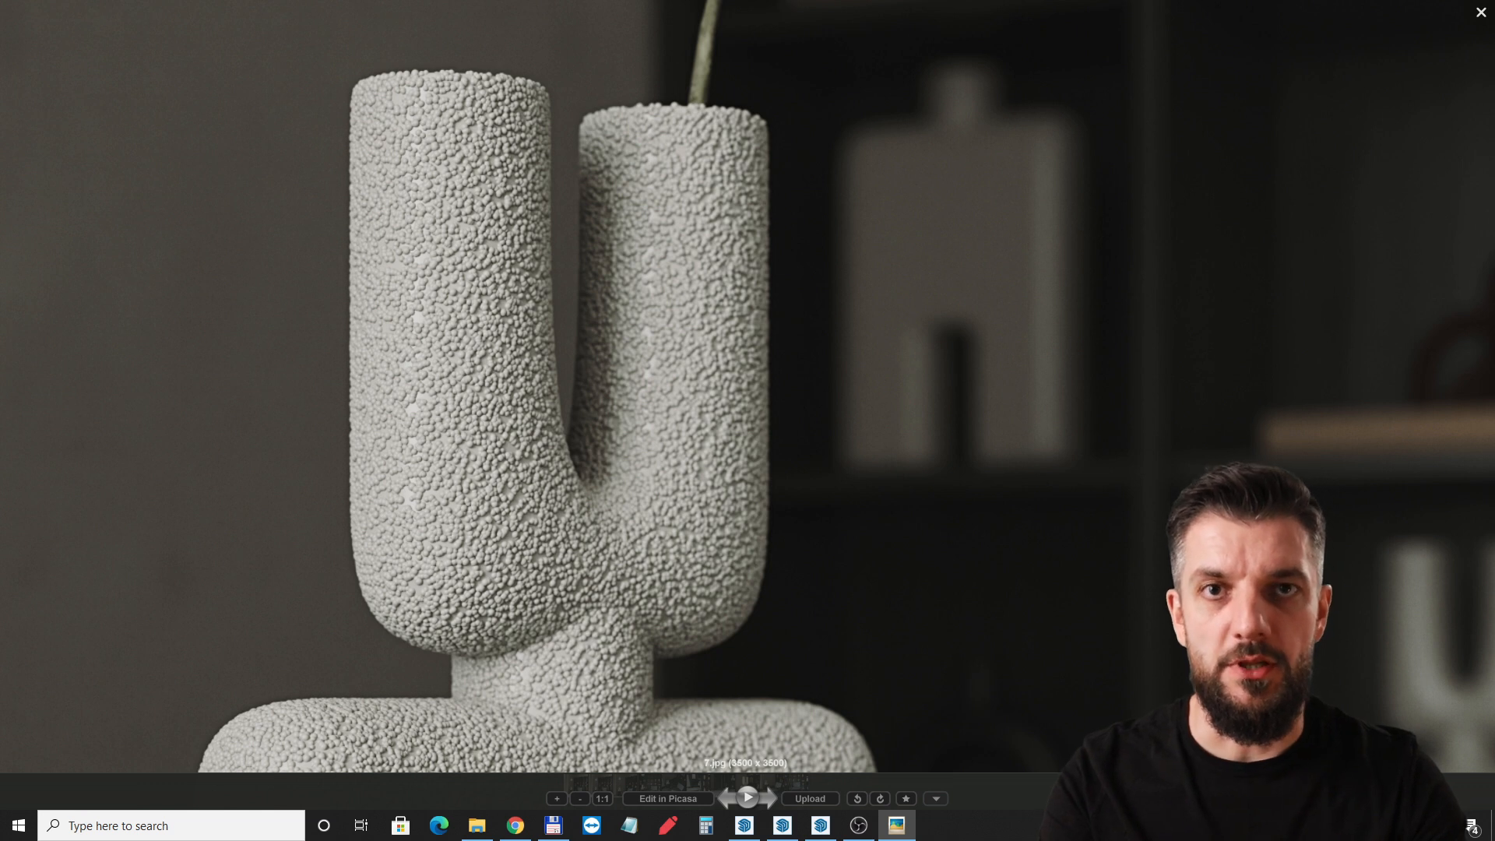
pyautogui.press('Right')
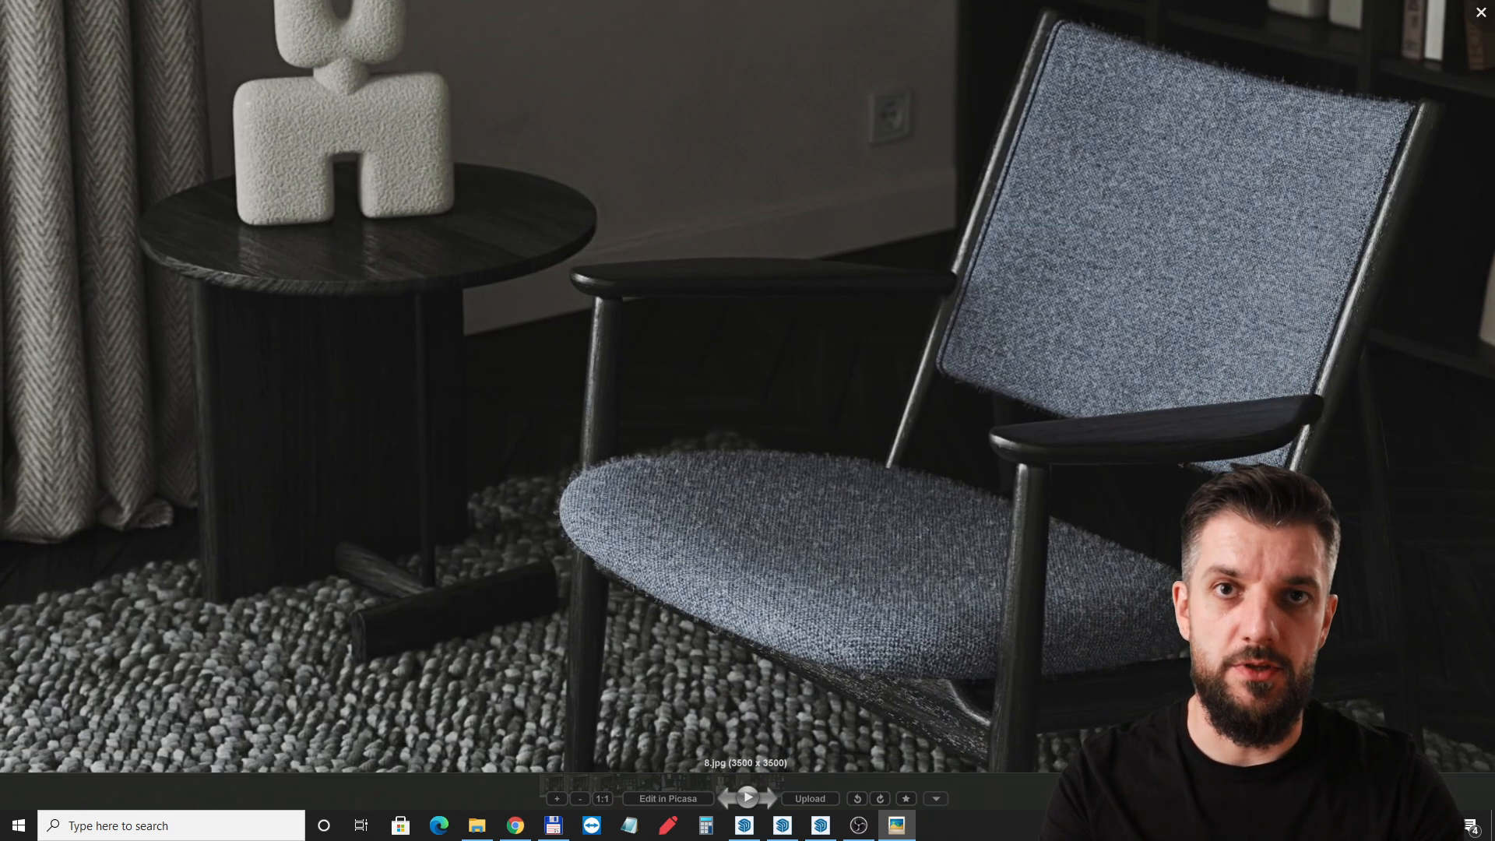